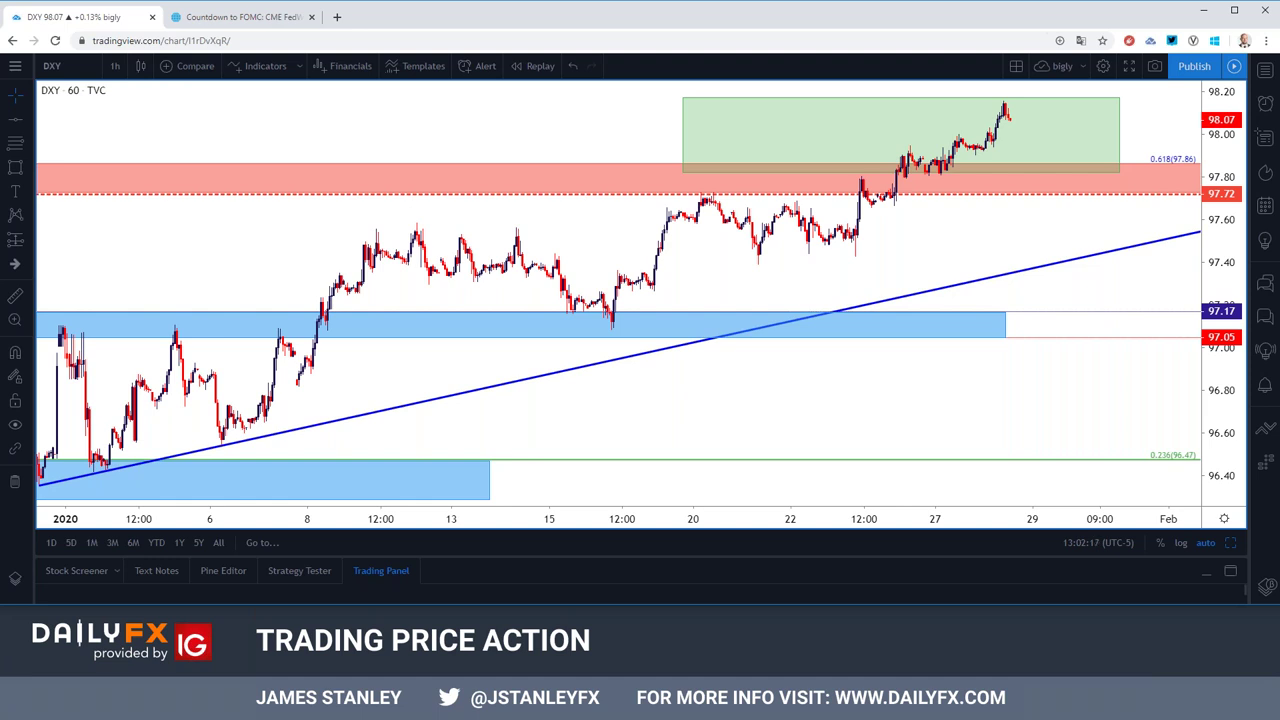
# Step: Change the DXY chart interval from 1h to 4-hour candles
pyautogui.click(114, 66)
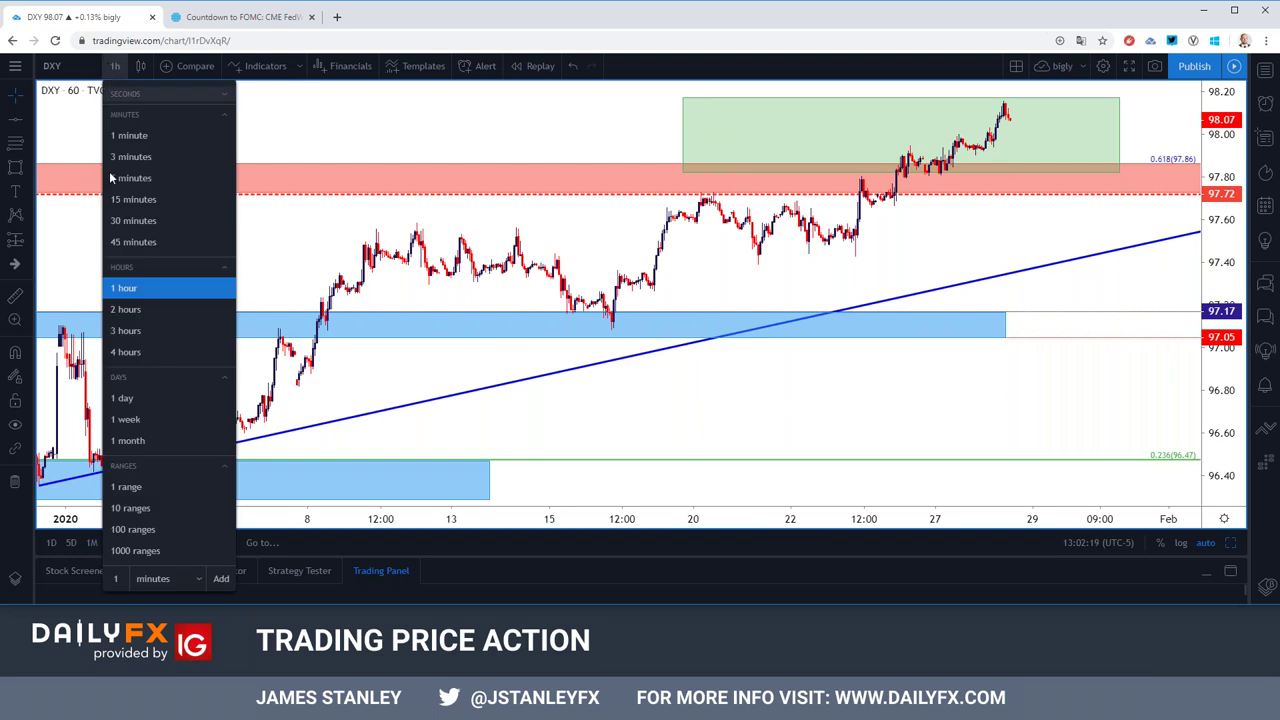
pyautogui.click(136, 354)
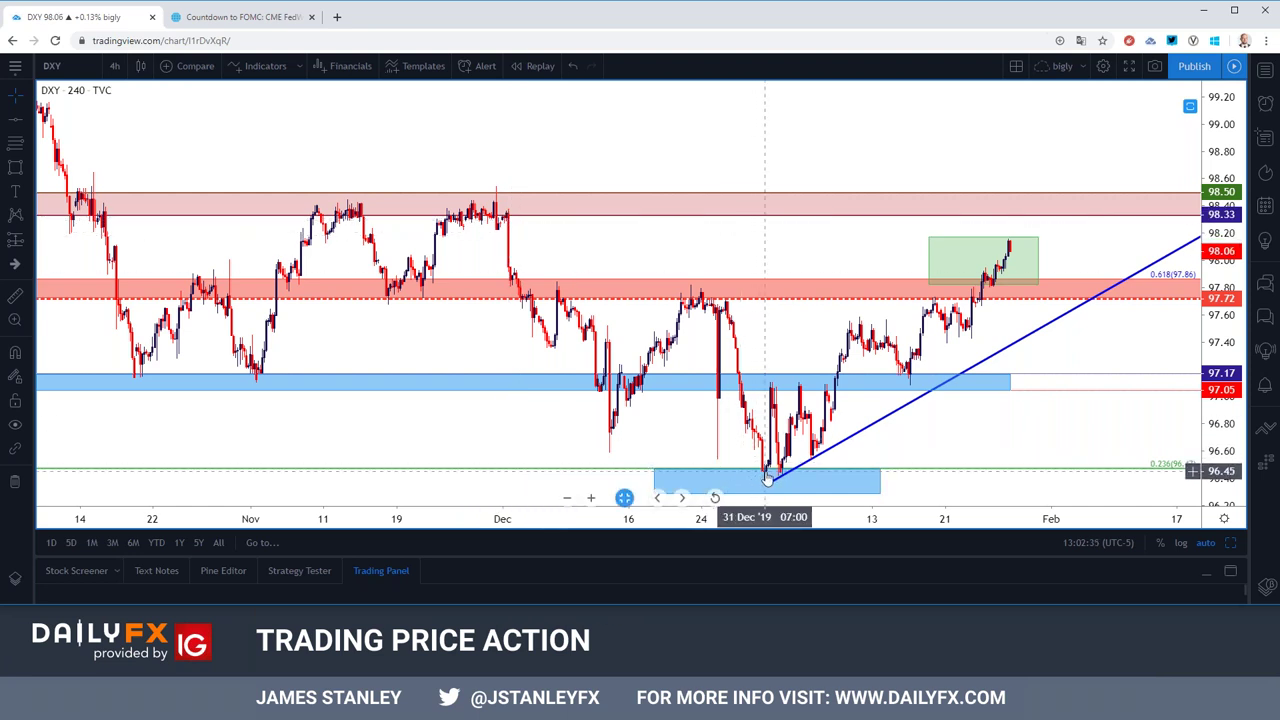
pyautogui.click(115, 66)
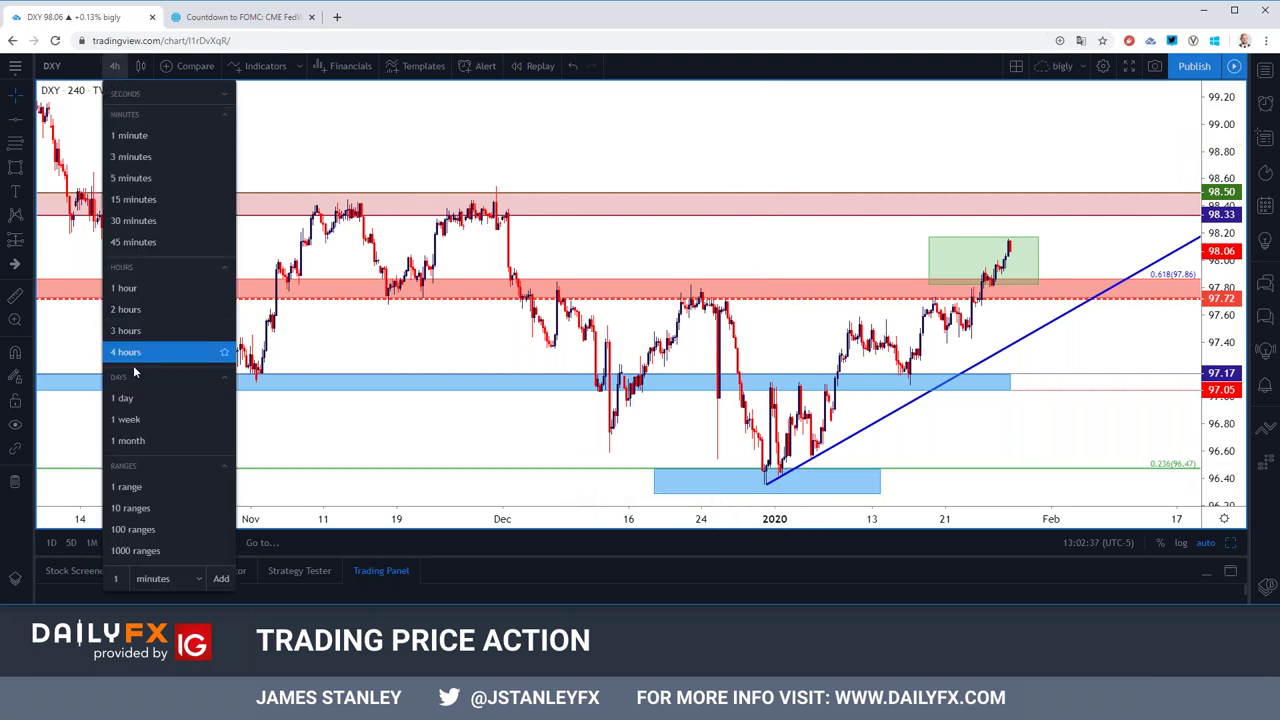
pyautogui.click(141, 426)
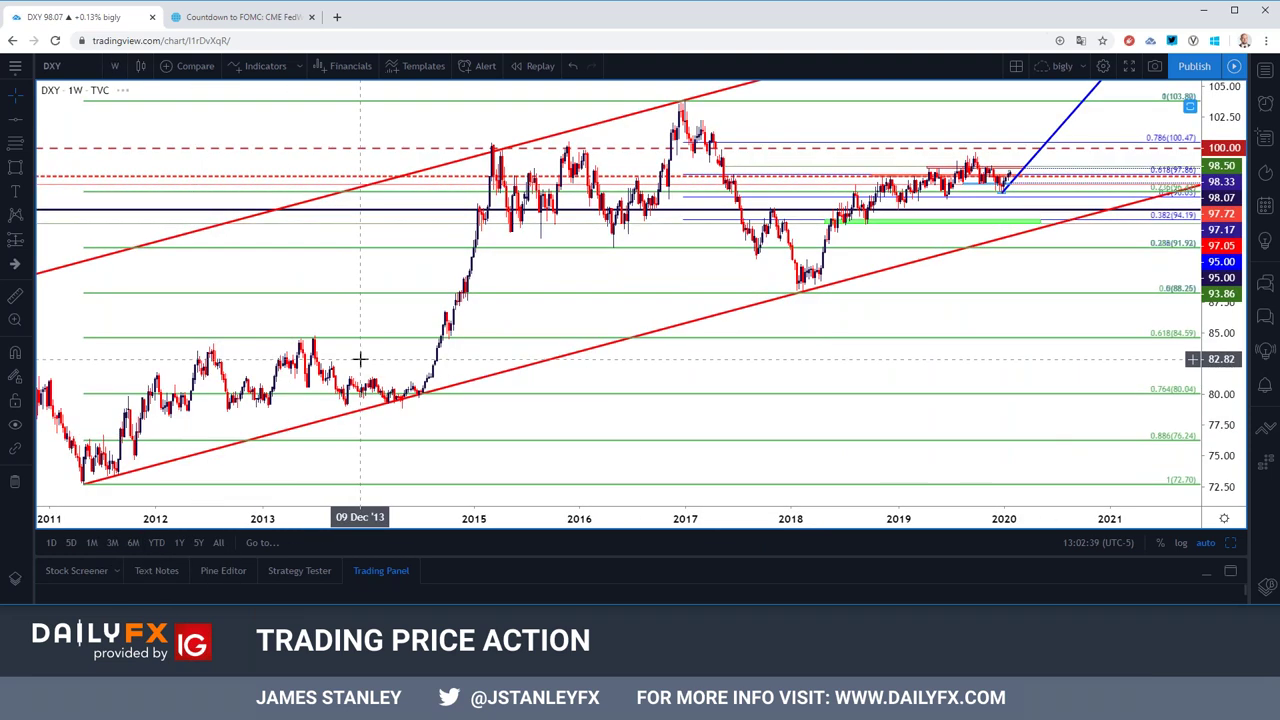
pyautogui.scroll(-3, 360, 358)
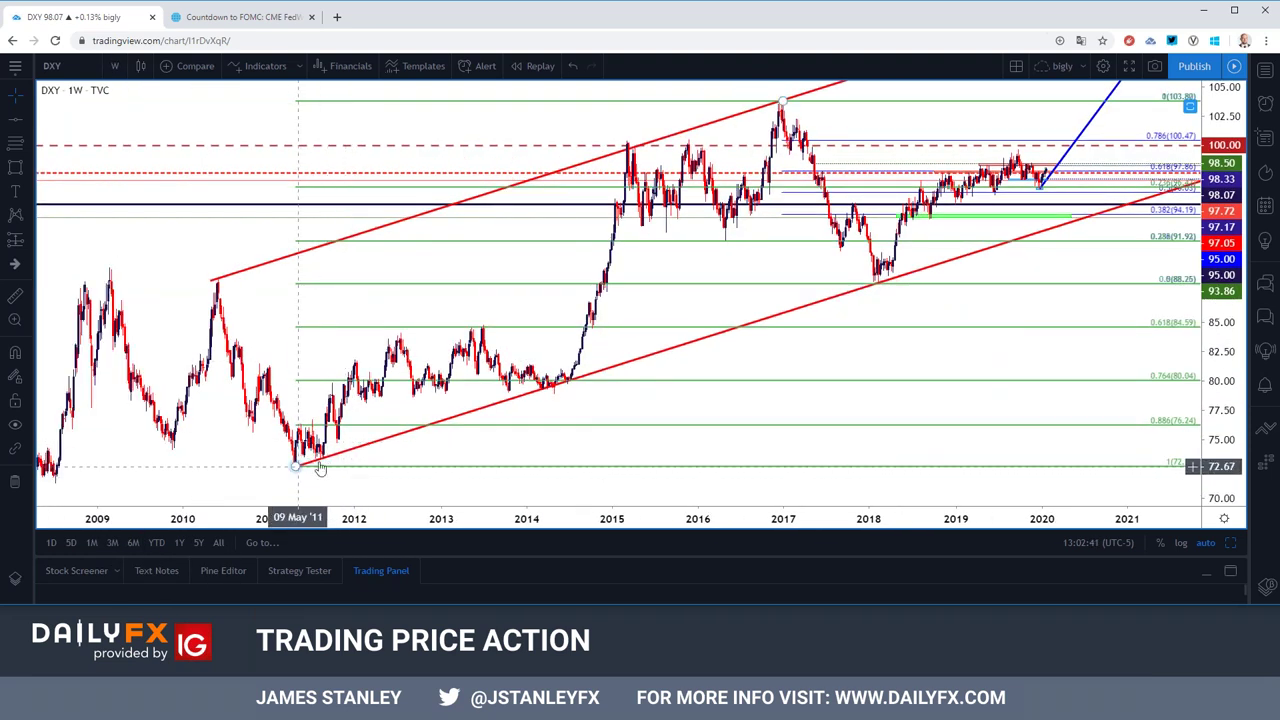
pyautogui.click(784, 103)
pyautogui.click(731, 118)
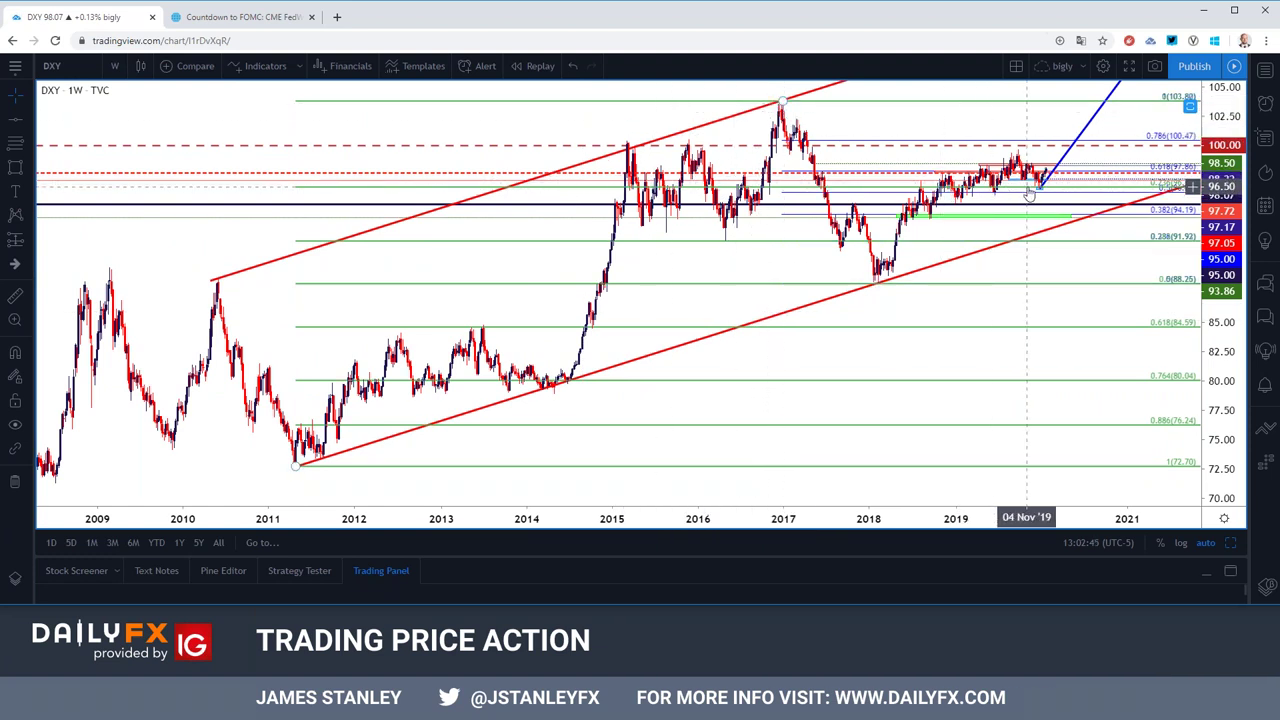
pyautogui.scroll(2, 1030, 193)
pyautogui.scroll(2, 950, 250)
pyautogui.scroll(2, 817, 331)
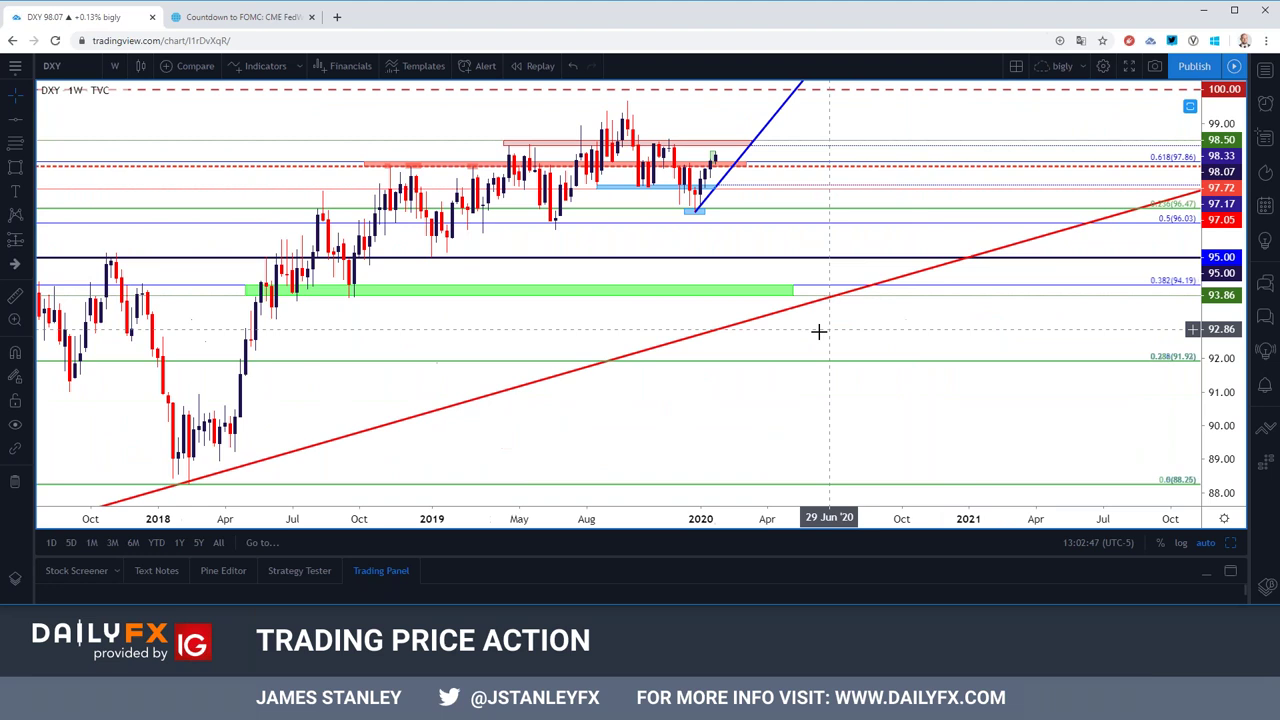
pyautogui.scroll(1, 747, 316)
pyautogui.click(590, 235)
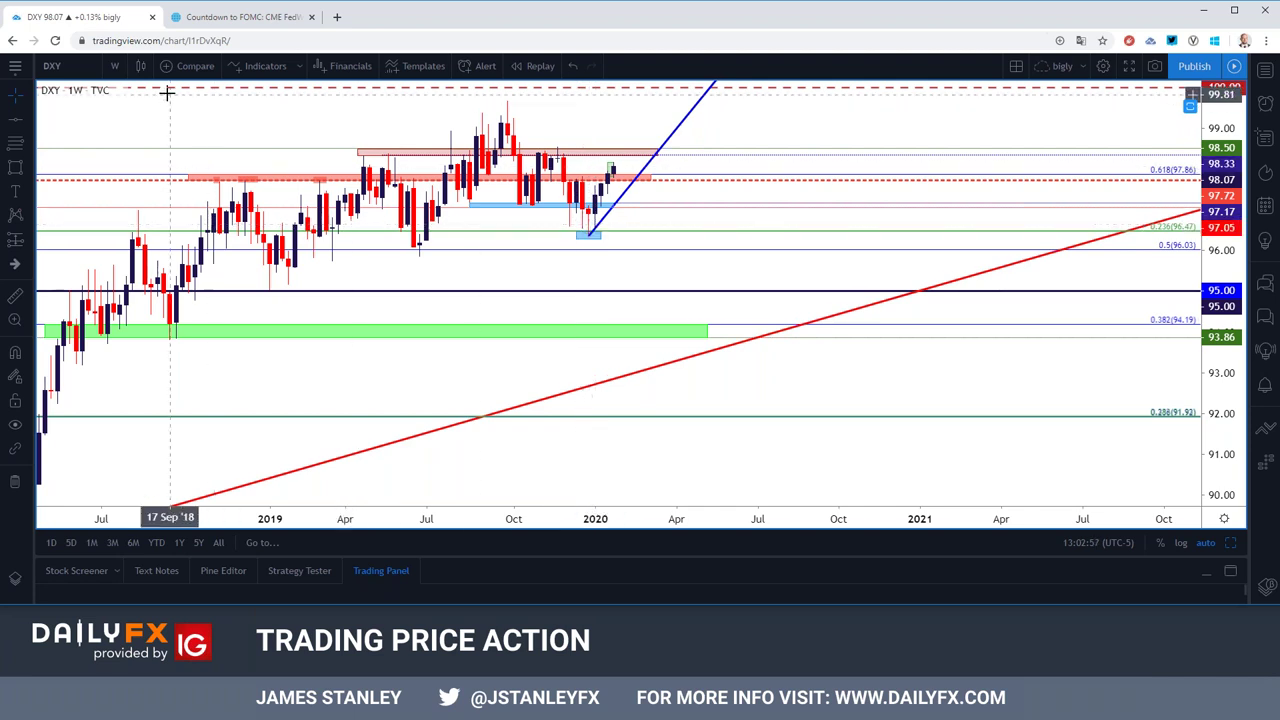
pyautogui.click(116, 67)
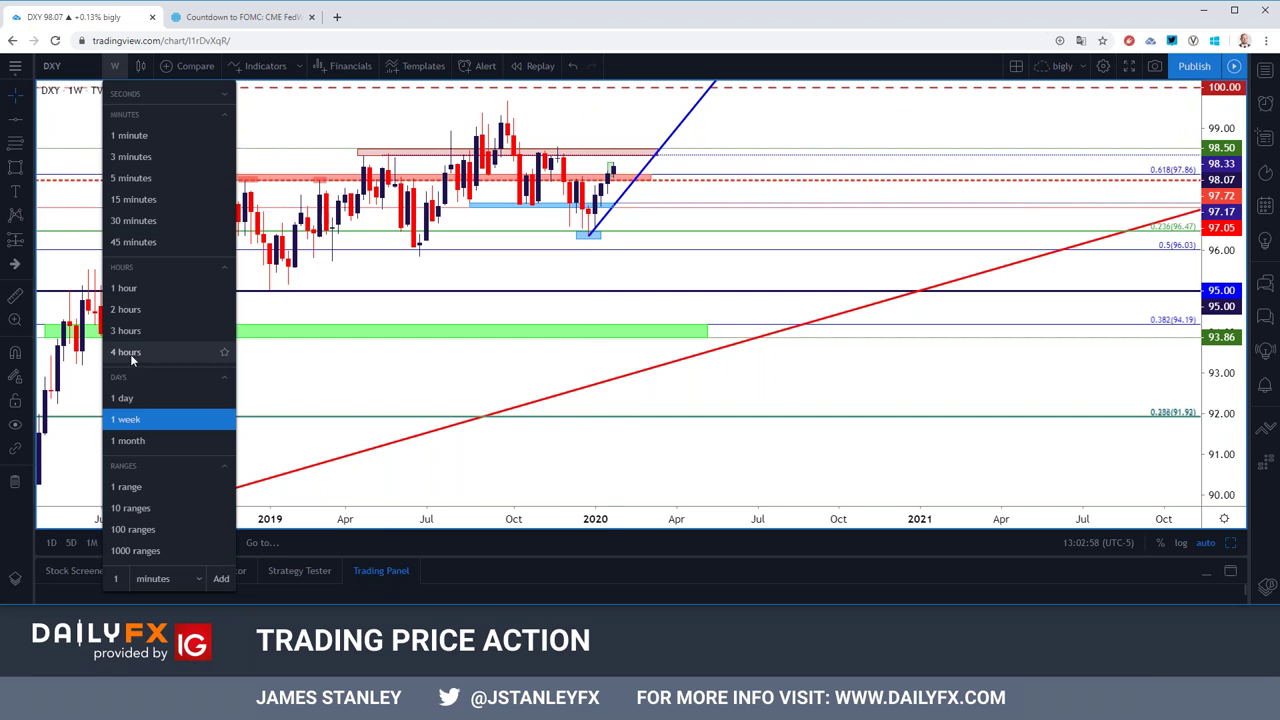
pyautogui.click(130, 360)
pyautogui.scroll(-5, 449, 306)
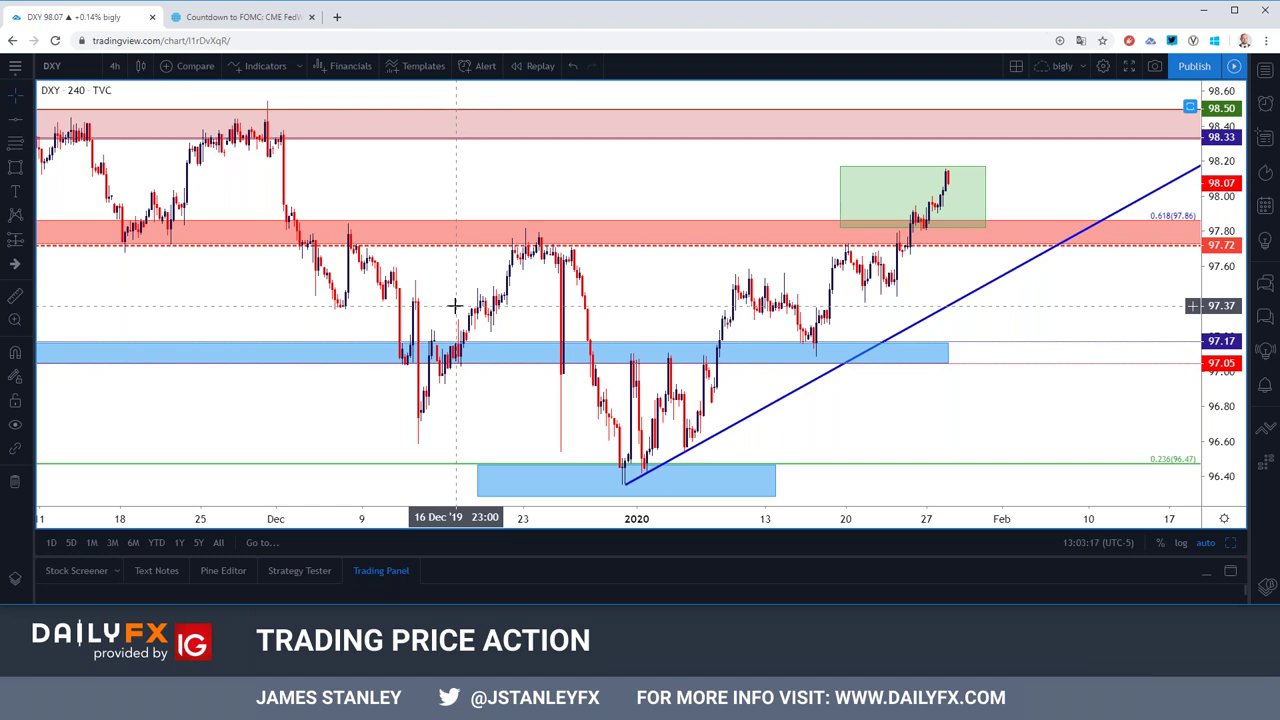
# Step: On the CME FedWatch page, accept the cookie notice and show the 18 Mar 2020 meeting probabilities
pyautogui.click(280, 20)
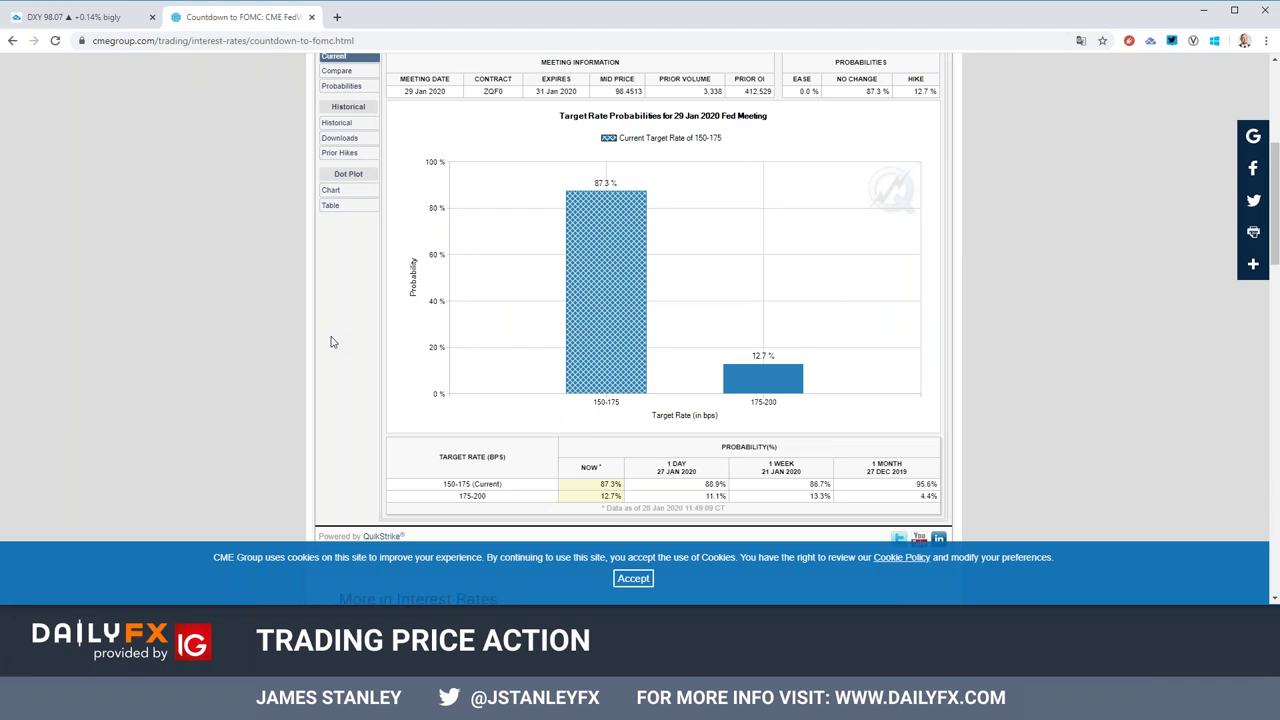
pyautogui.scroll(4, 333, 342)
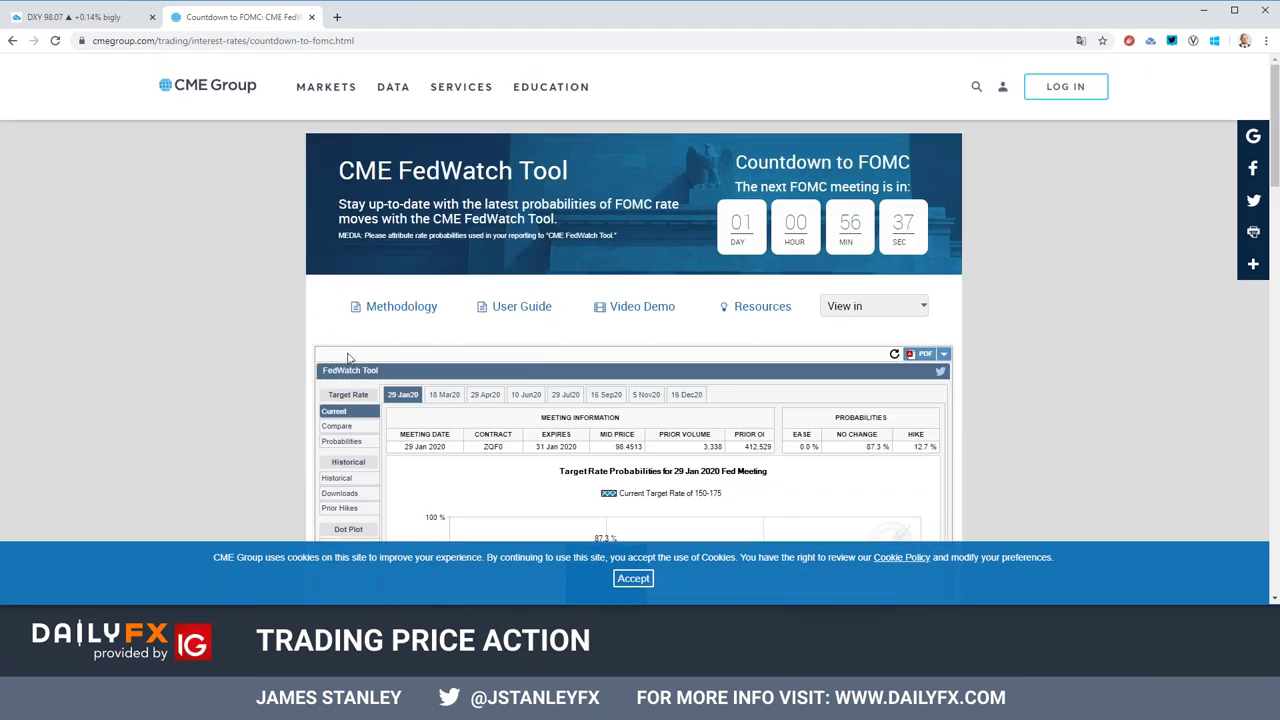
pyautogui.click(633, 579)
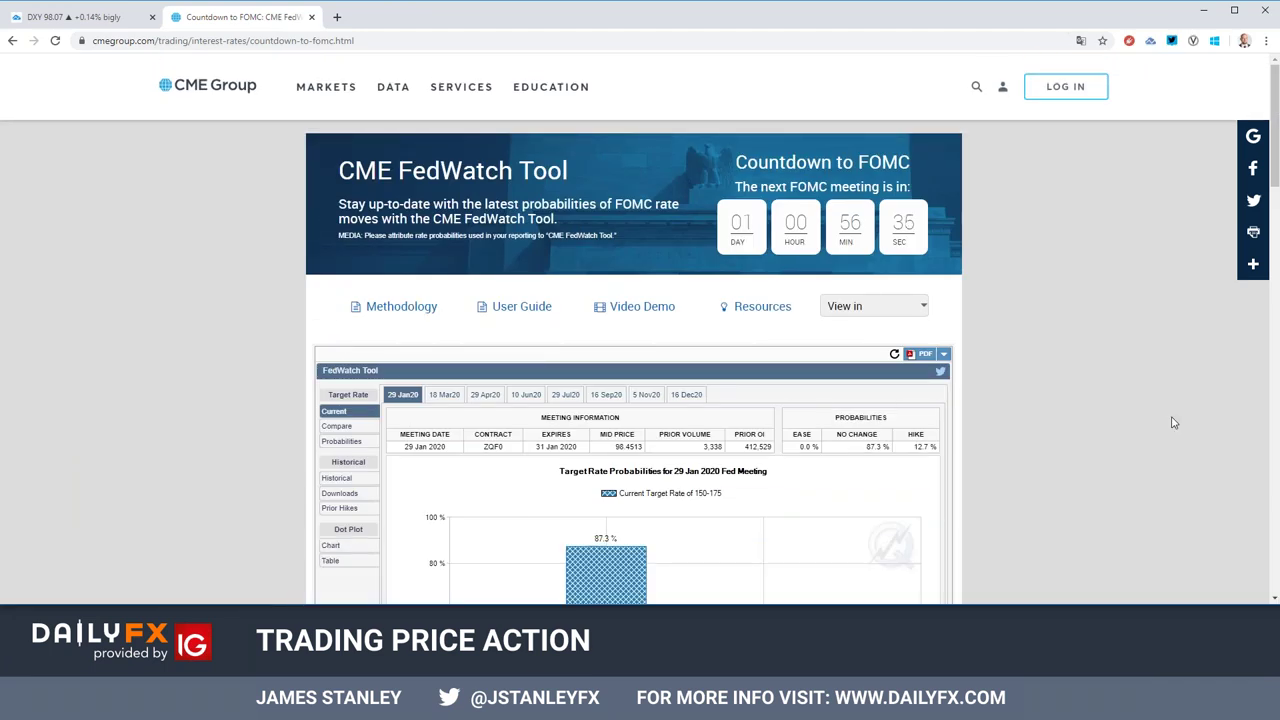
pyautogui.moveTo(1274, 92); pyautogui.dragTo(1273, 146)
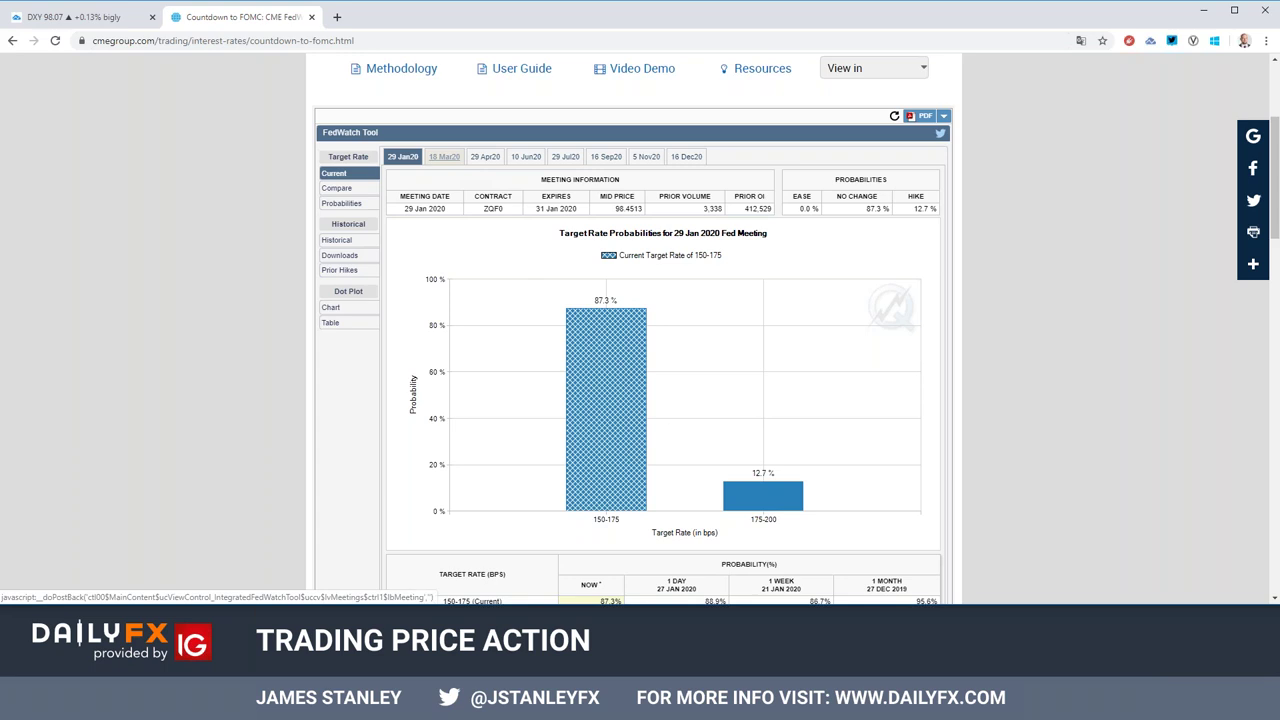
pyautogui.click(445, 160)
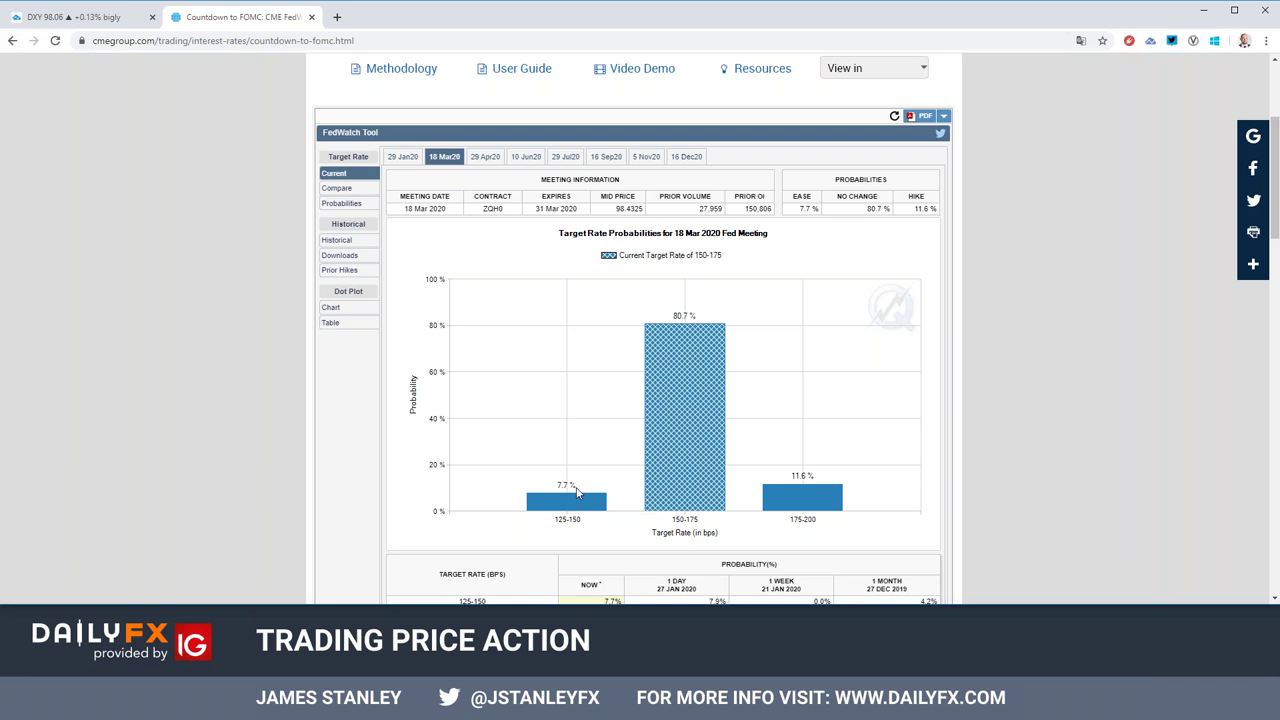
pyautogui.click(529, 160)
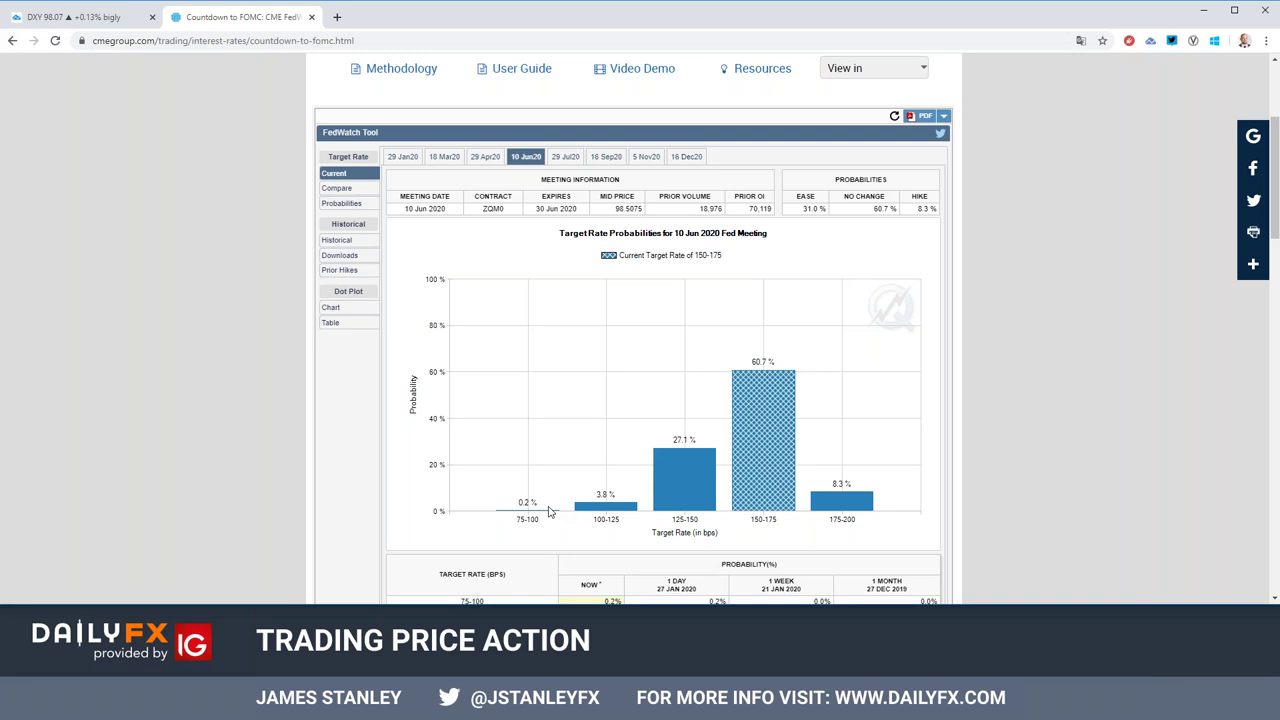
pyautogui.click(606, 158)
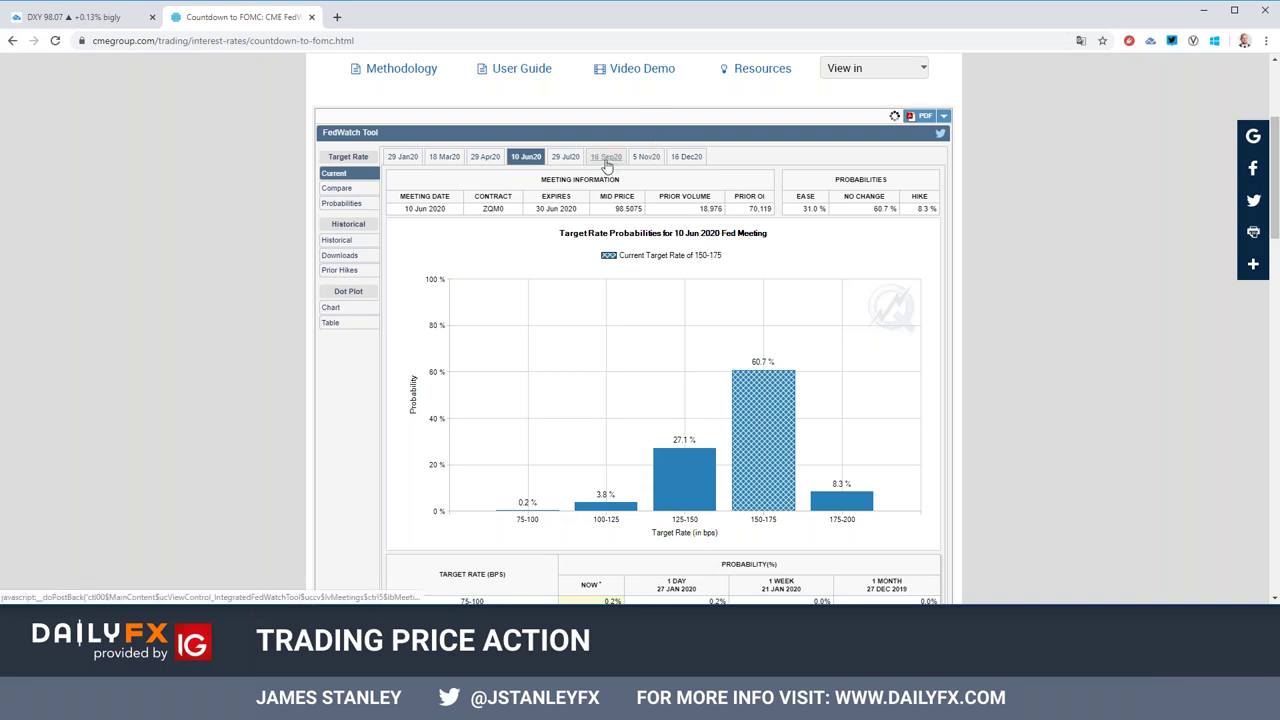
pyautogui.click(686, 158)
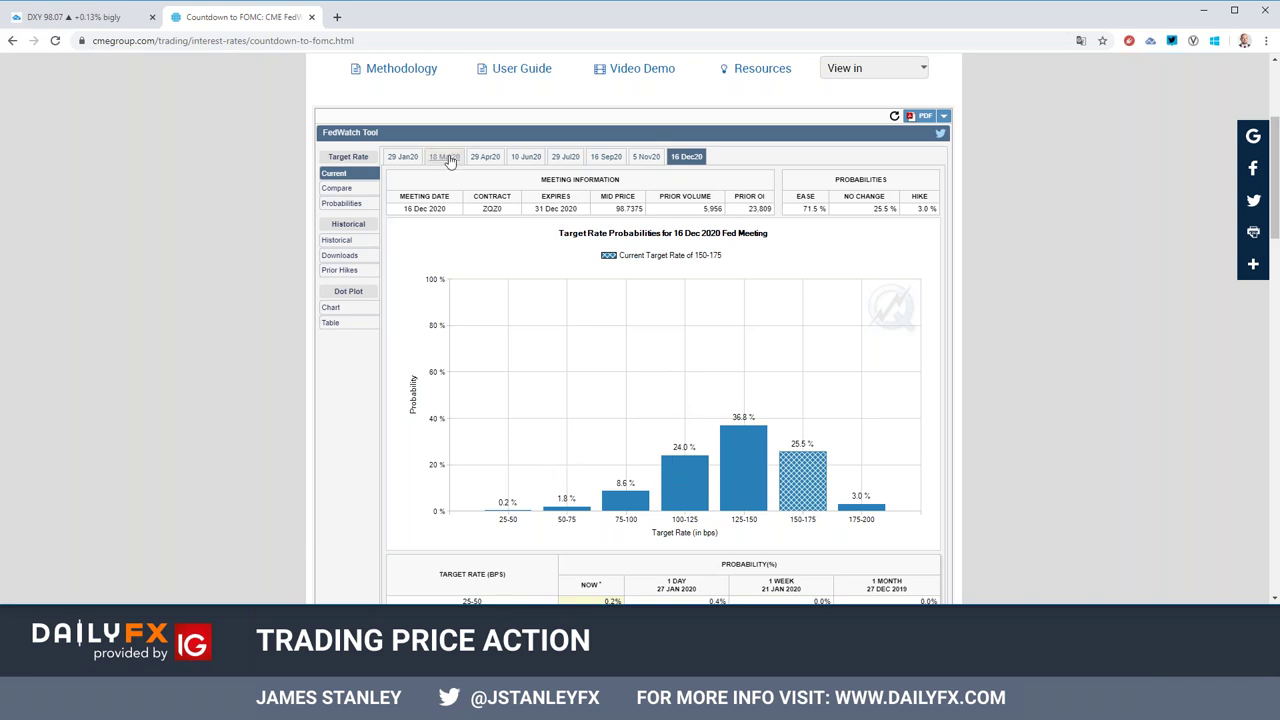
pyautogui.click(400, 160)
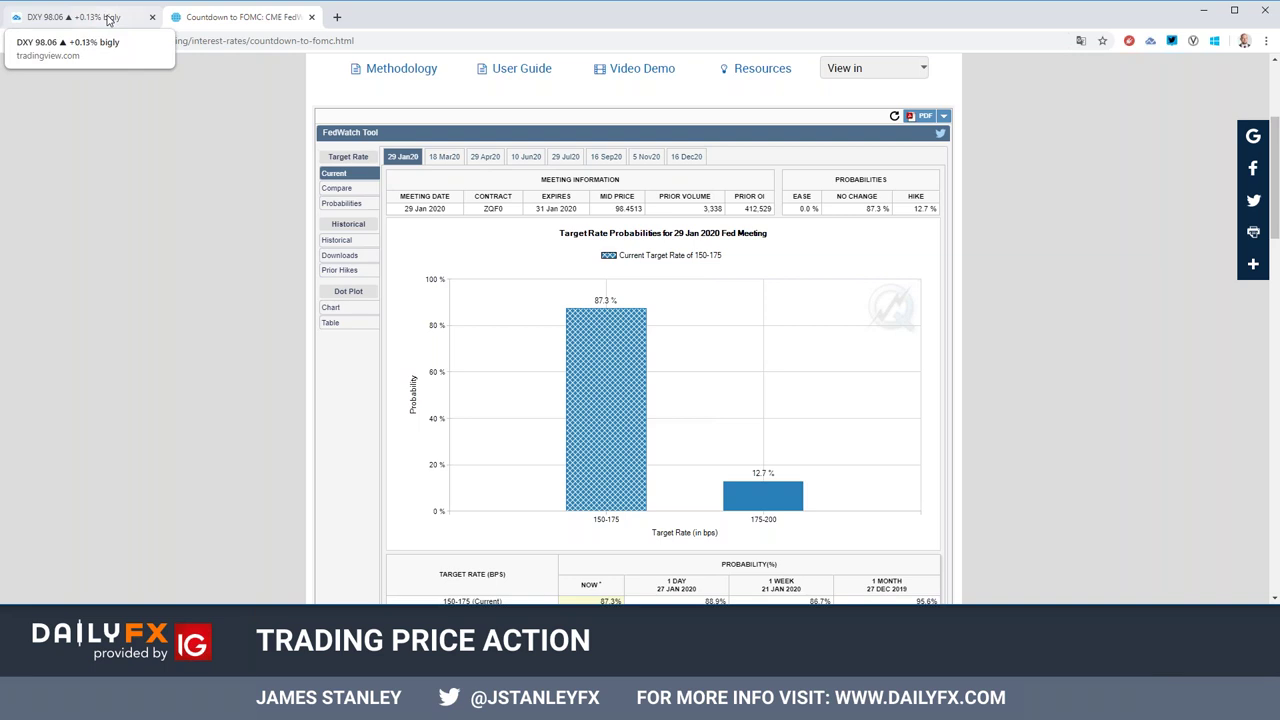
pyautogui.click(108, 20)
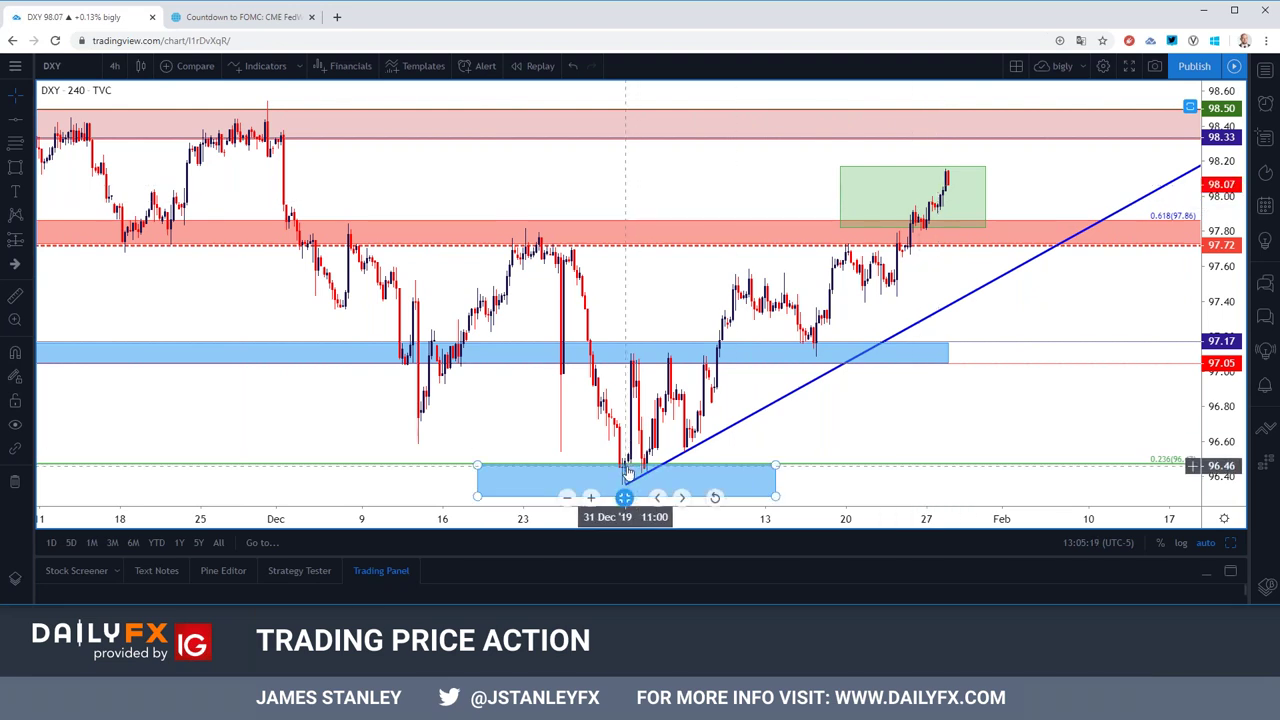
# Step: Zoom out on the DXY 4-hour chart to see the 97.72 zone and 98.33–98.50 resistance
pyautogui.scroll(-3, 627, 471)
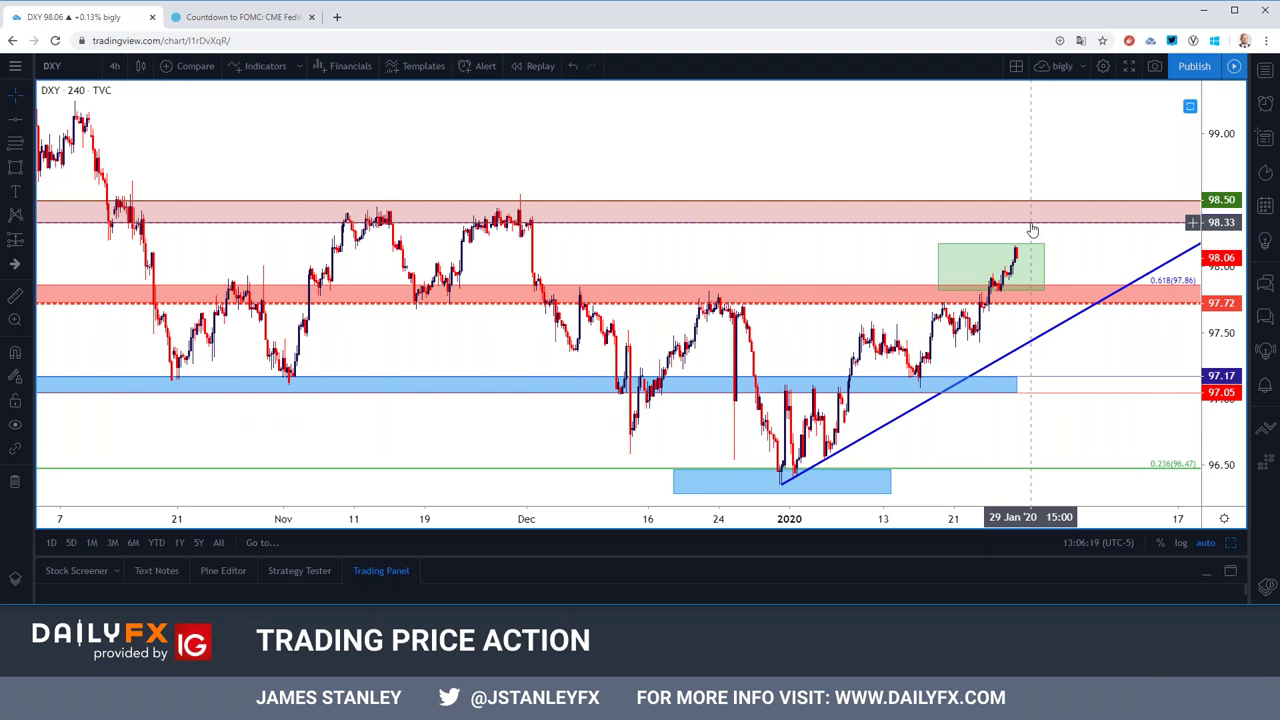
pyautogui.click(115, 66)
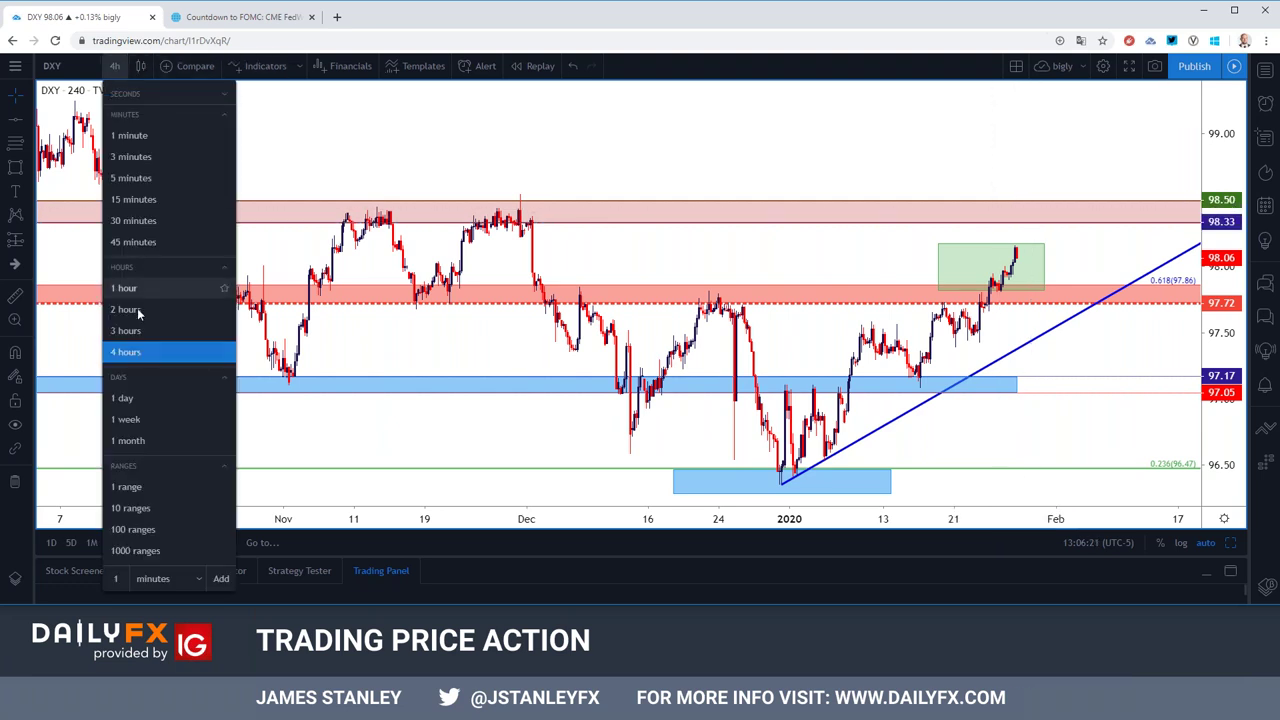
# Step: Put DXY on 2-hour candles and zoom in and out around the broken 97.72 zone
pyautogui.click(142, 312)
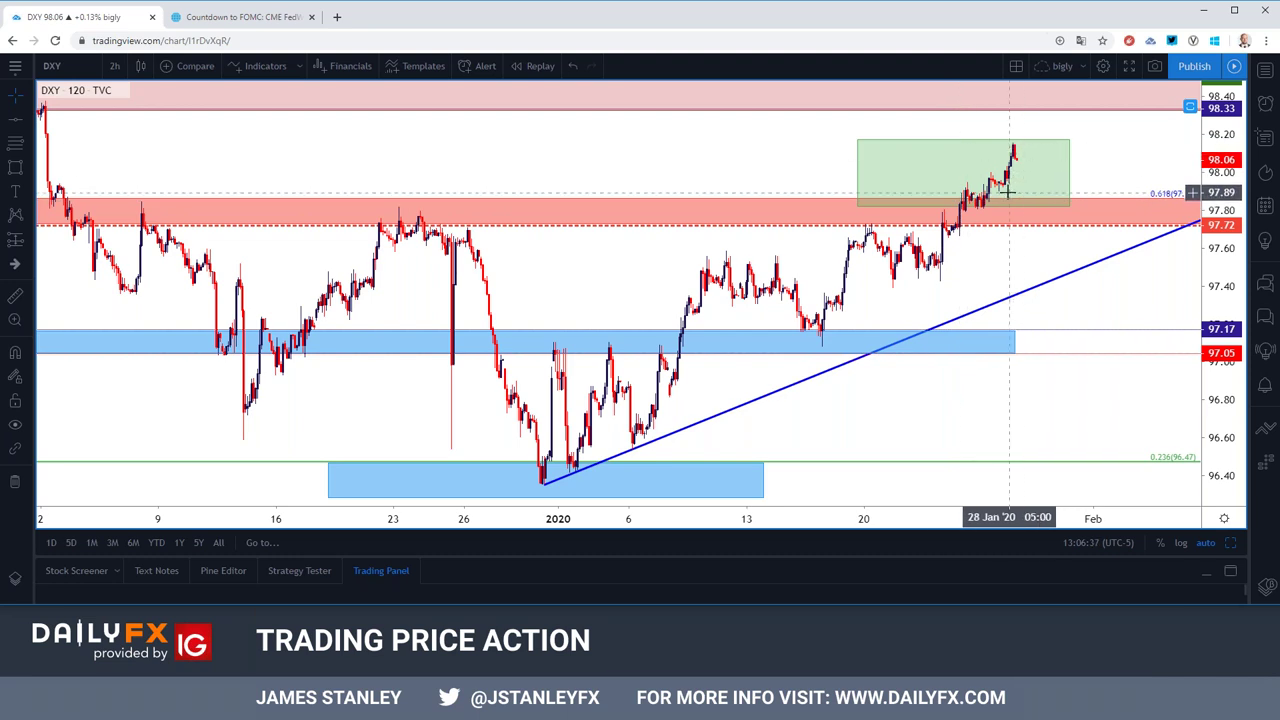
pyautogui.scroll(2, 986, 203)
pyautogui.scroll(2, 986, 203)
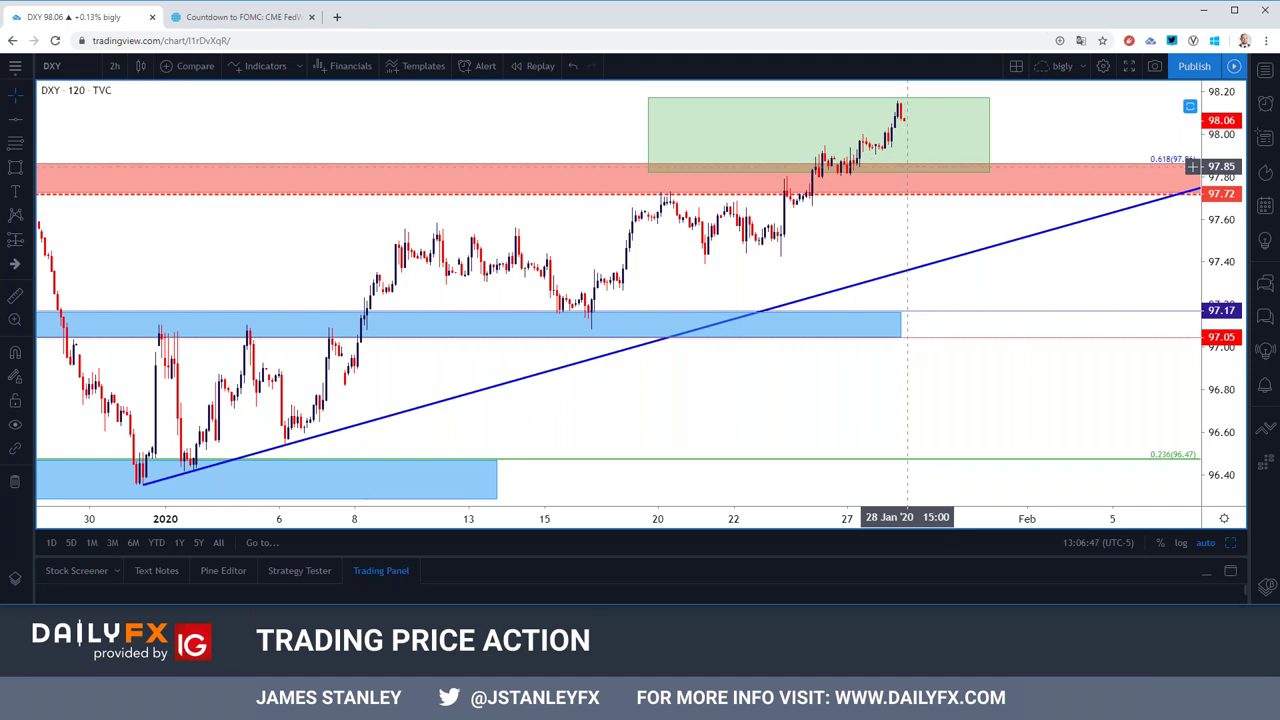
pyautogui.scroll(-2, 907, 166)
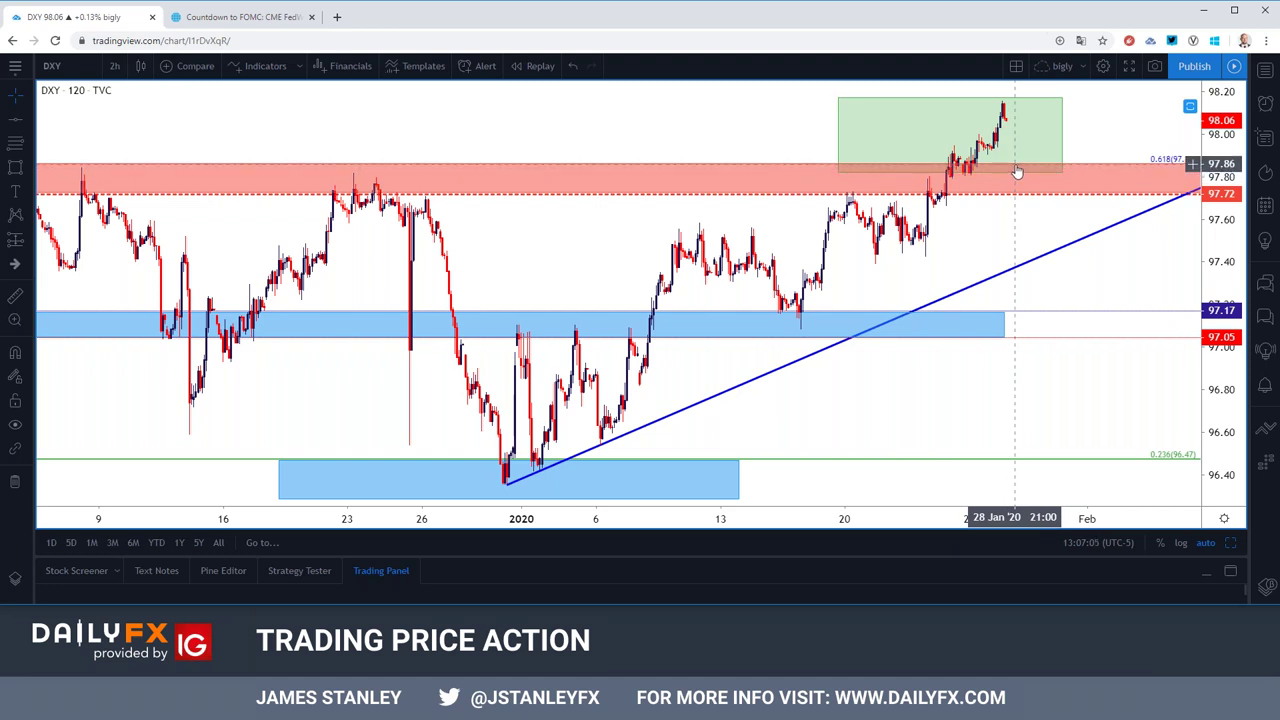
pyautogui.scroll(-1, 1016, 172)
pyautogui.scroll(-1, 990, 174)
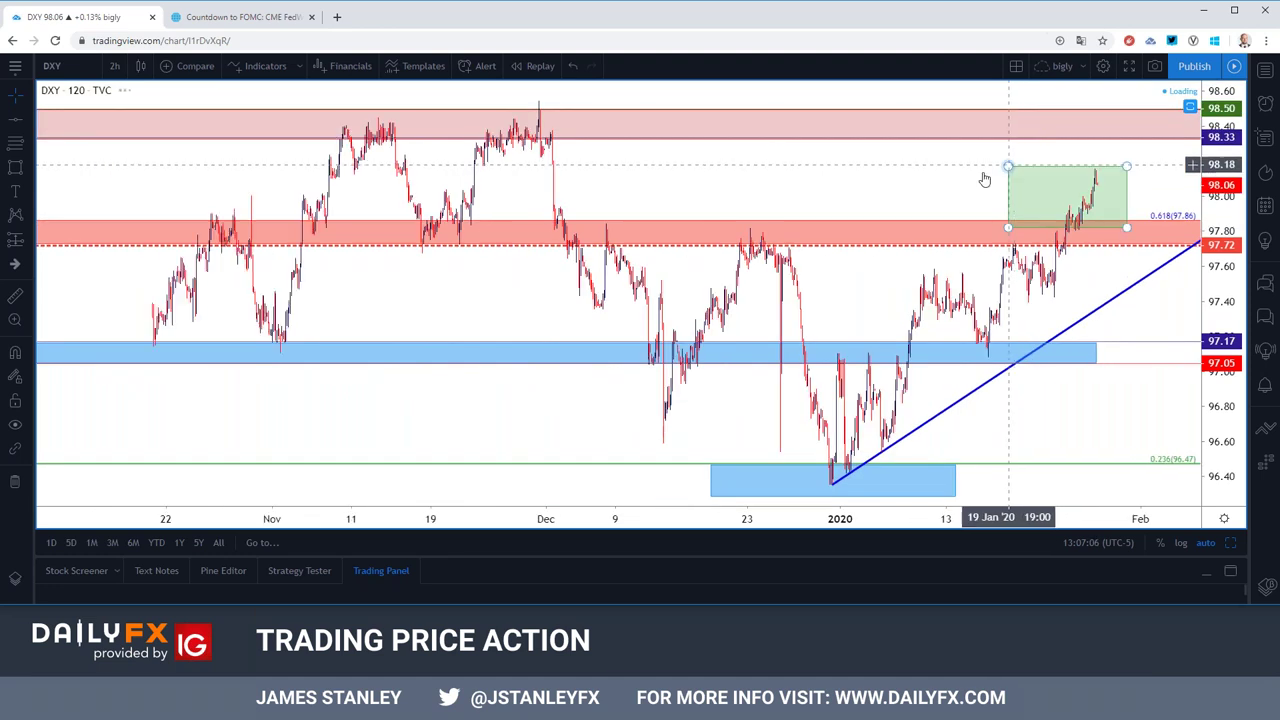
pyautogui.scroll(-1, 965, 175)
pyautogui.scroll(2, 964, 175)
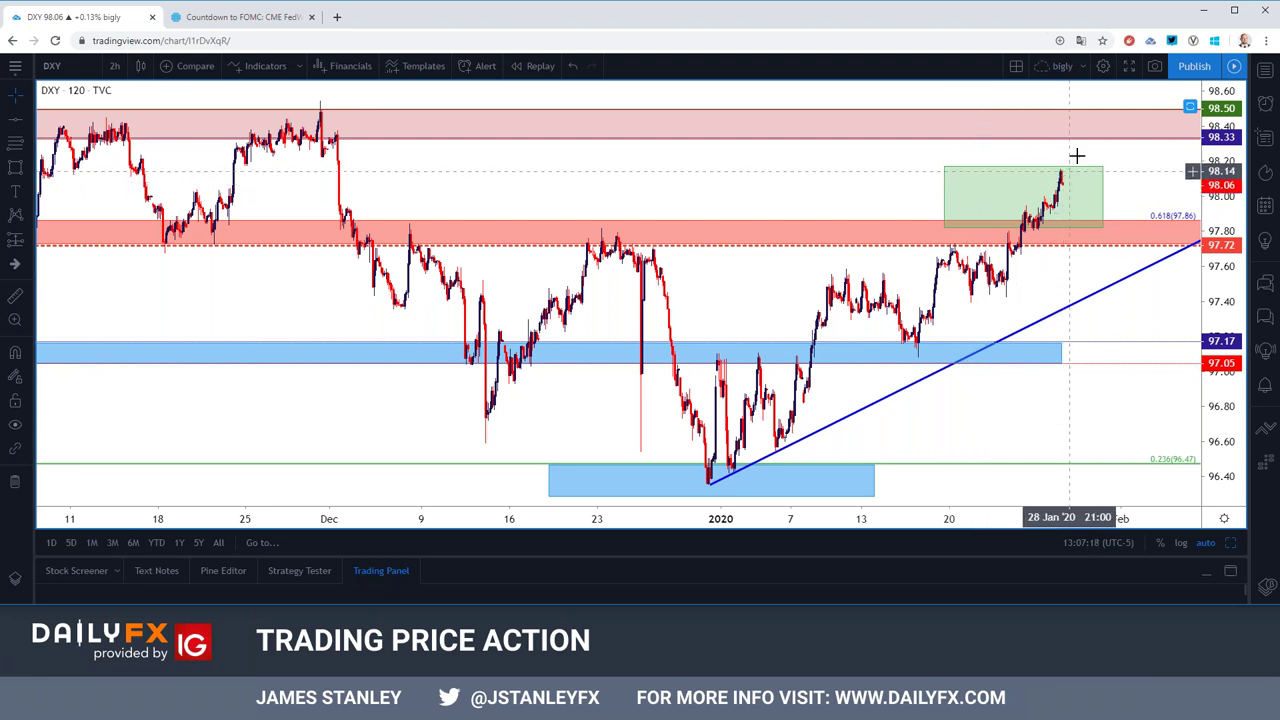
pyautogui.scroll(-1, 981, 199)
pyautogui.scroll(-2, 528, 150)
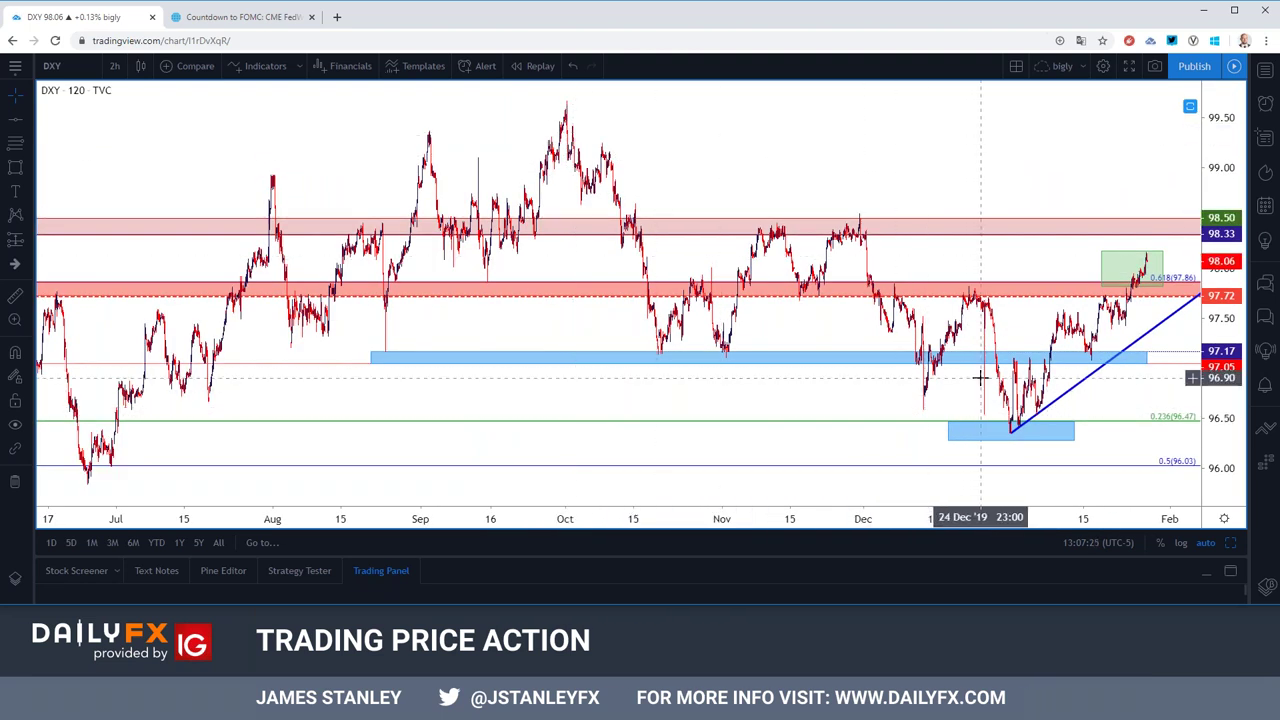
pyautogui.click(77, 72)
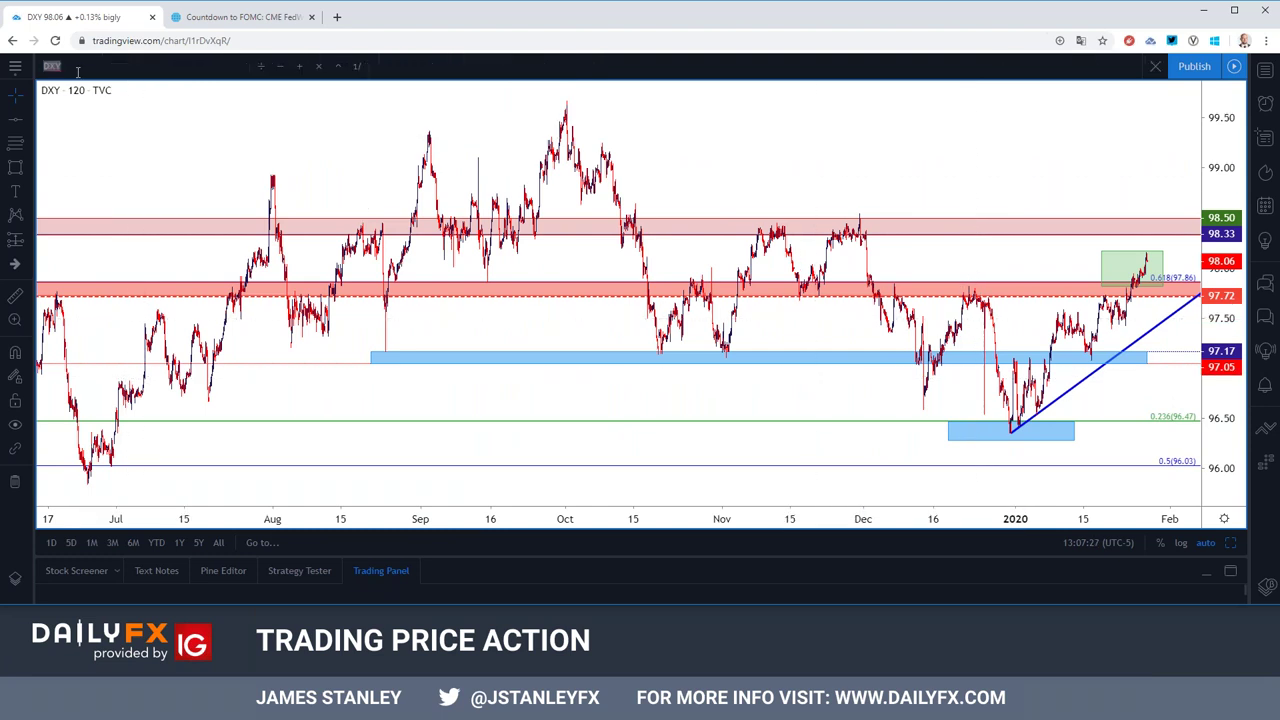
# Step: Change the chart symbol to FX_IDC:EURUSD
pyautogui.write('FX_IDC:EURUSD')
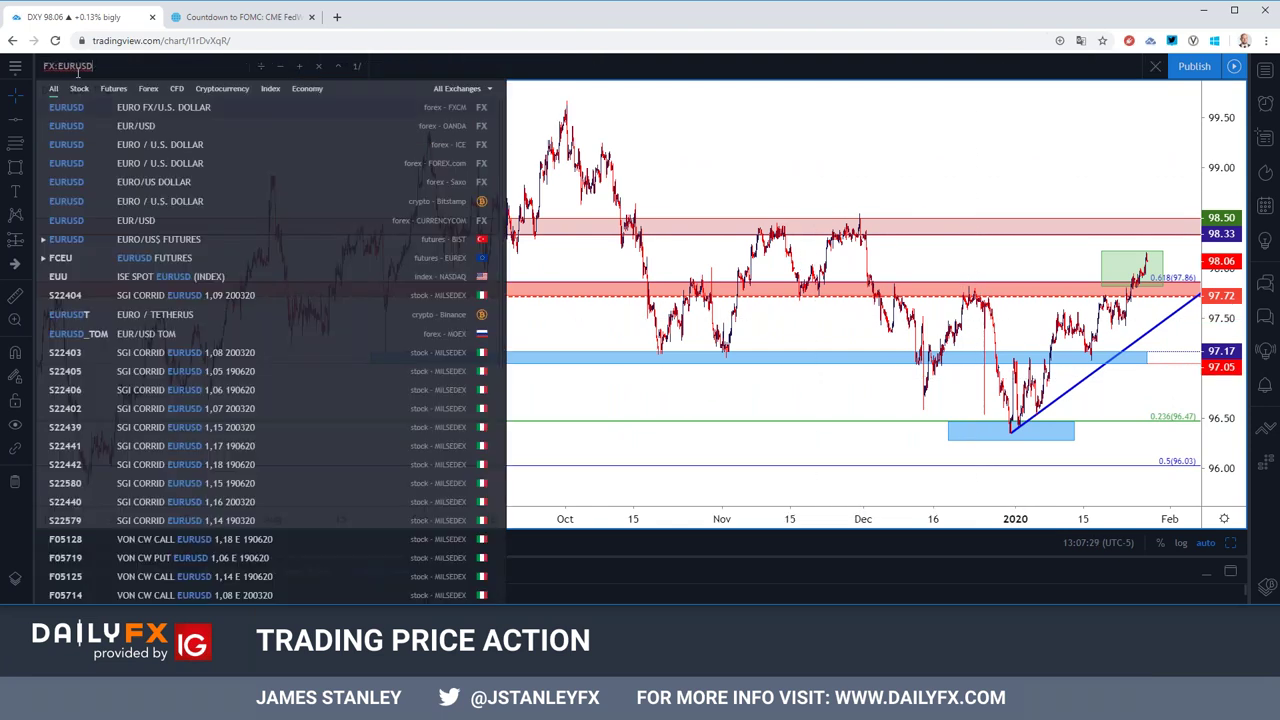
pyautogui.press('Return')
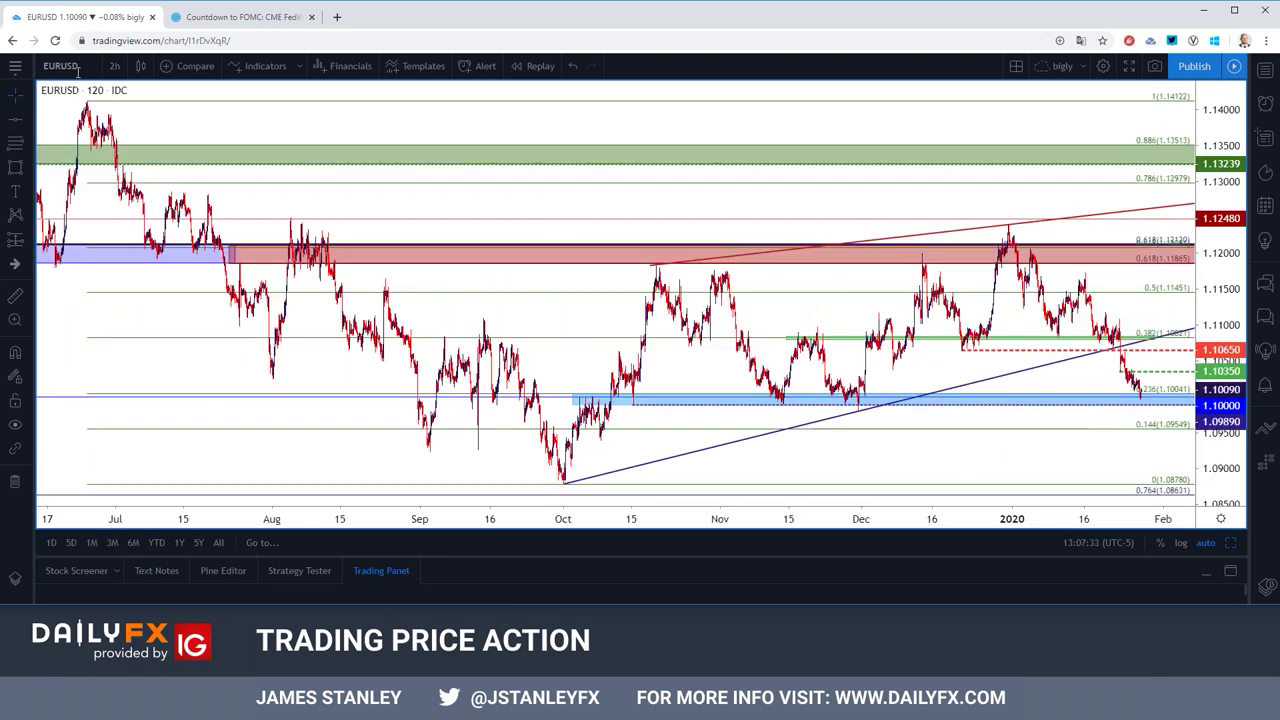
pyautogui.scroll(5, 524, 364)
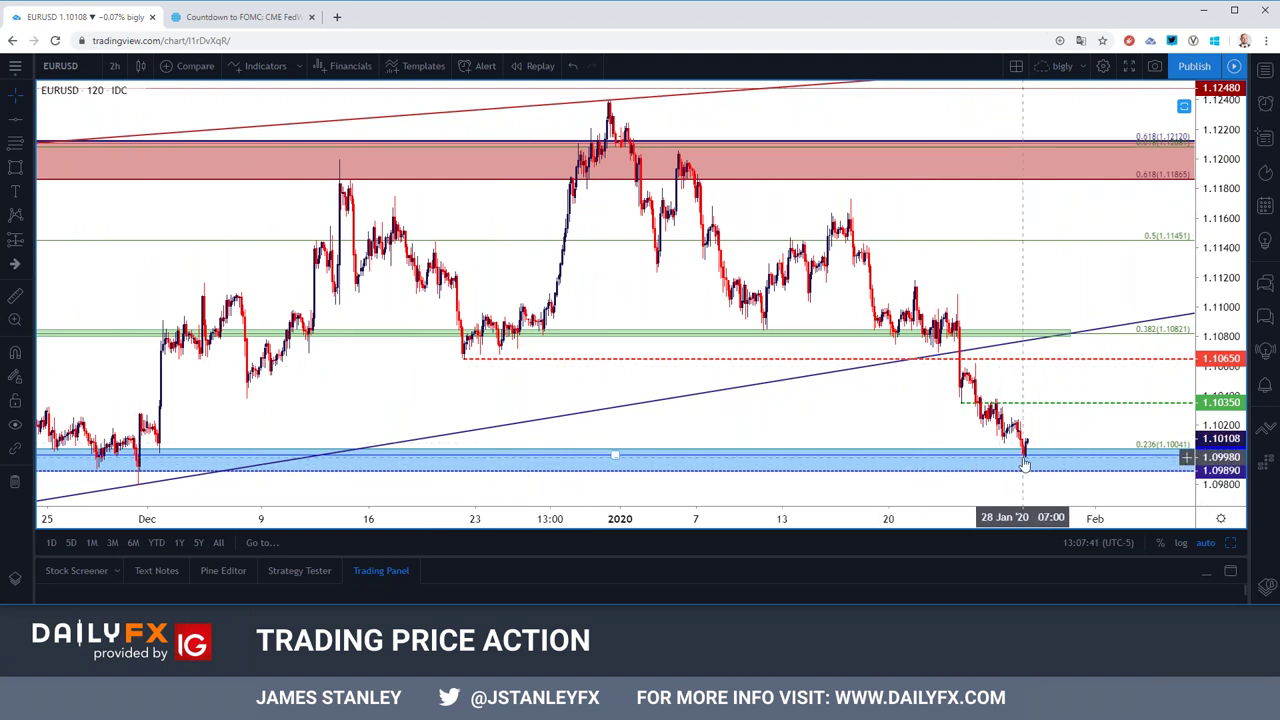
# Step: View EURUSD on daily candles and inspect the blue support zone near 1.1000
pyautogui.click(114, 65)
pyautogui.click(147, 398)
pyautogui.scroll(3, 247, 391)
pyautogui.scroll(2, 247, 391)
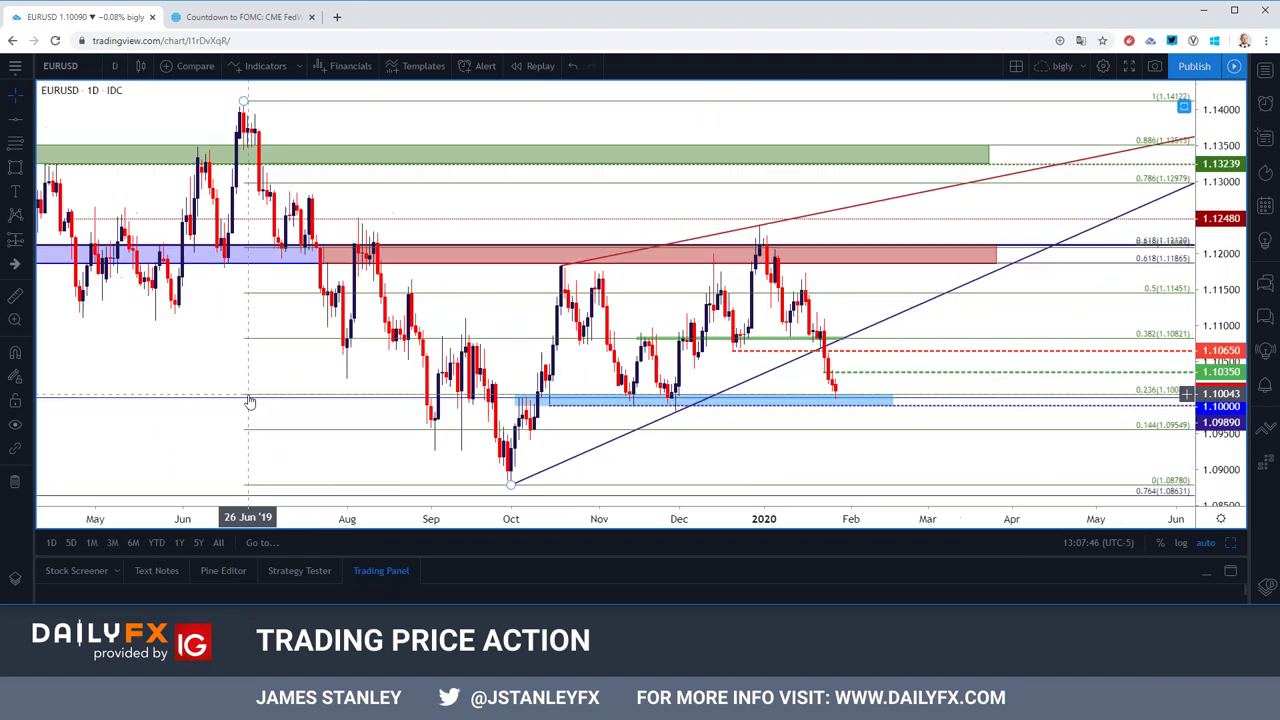
pyautogui.click(684, 401)
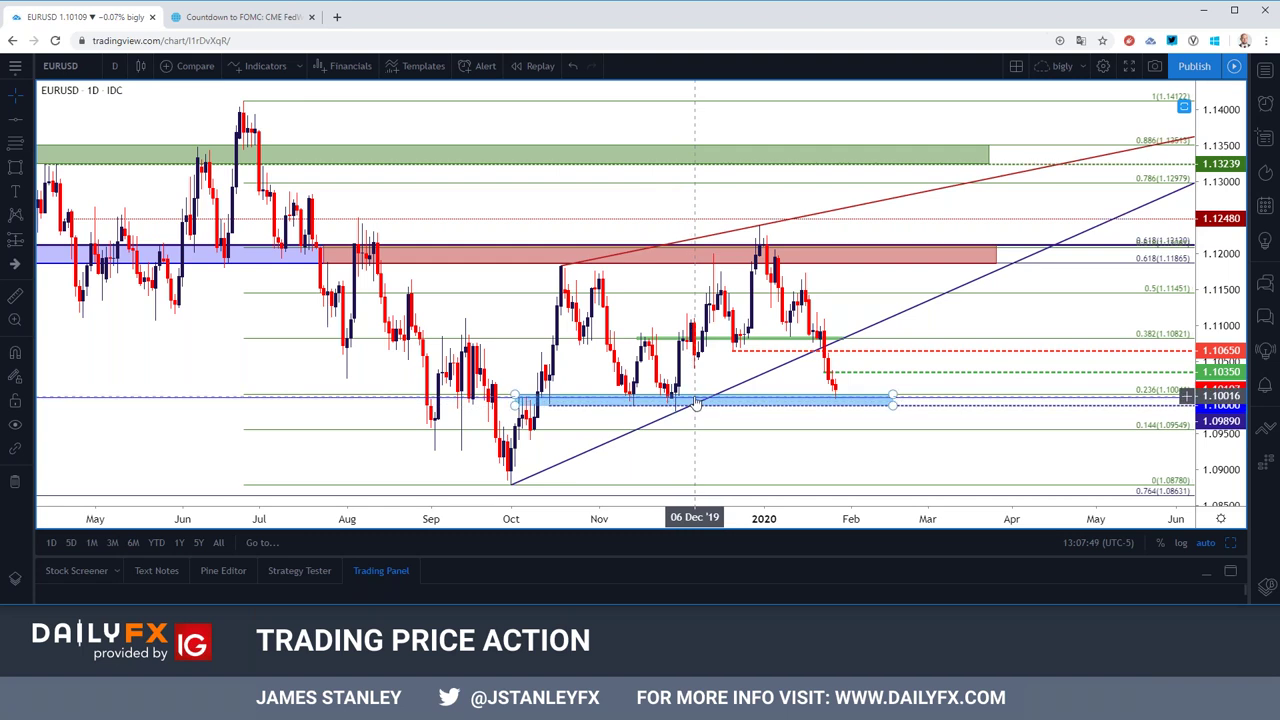
pyautogui.click(634, 405)
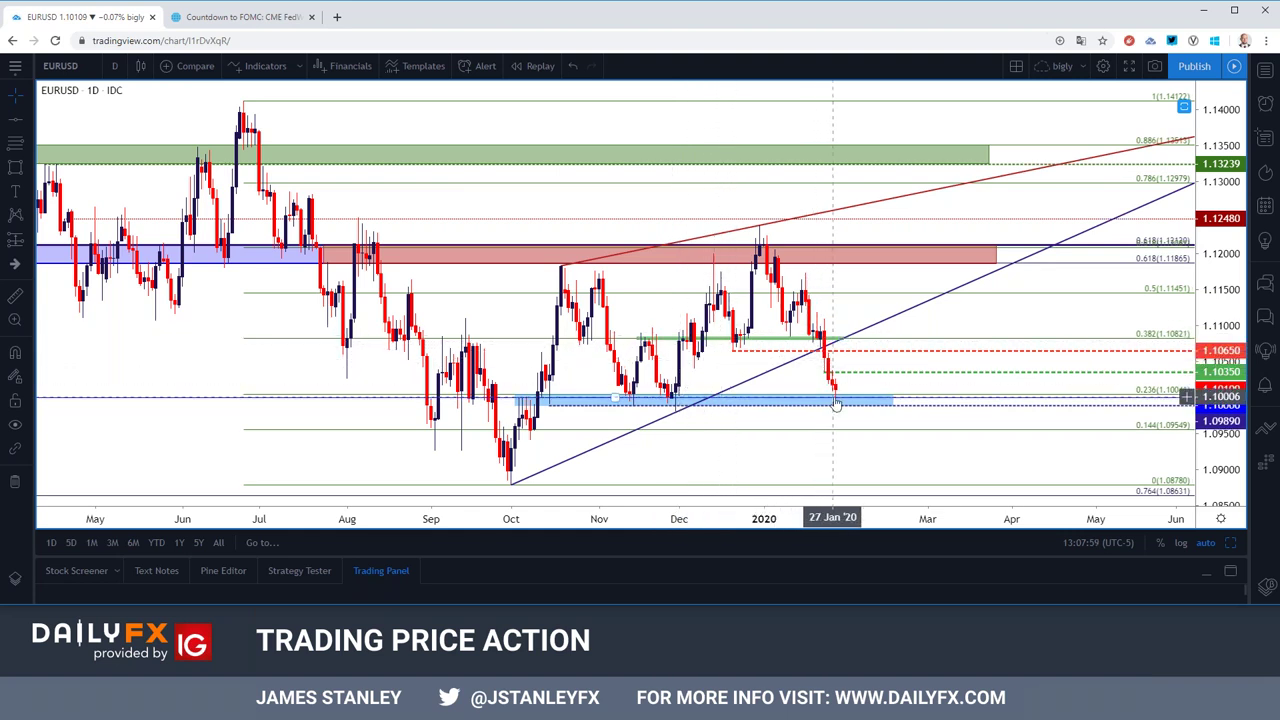
# Step: Check the support zone on 4-hour candles, then settle on hourly candles
pyautogui.click(114, 66)
pyautogui.click(146, 351)
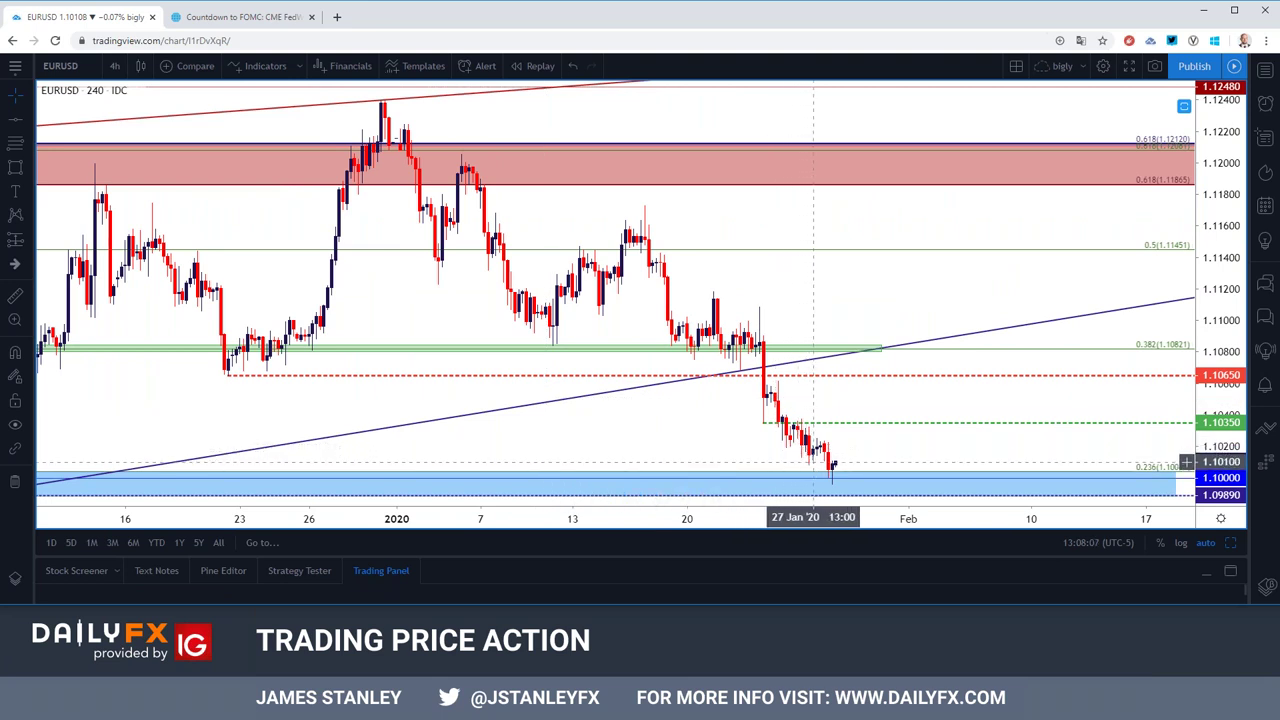
pyautogui.click(833, 477)
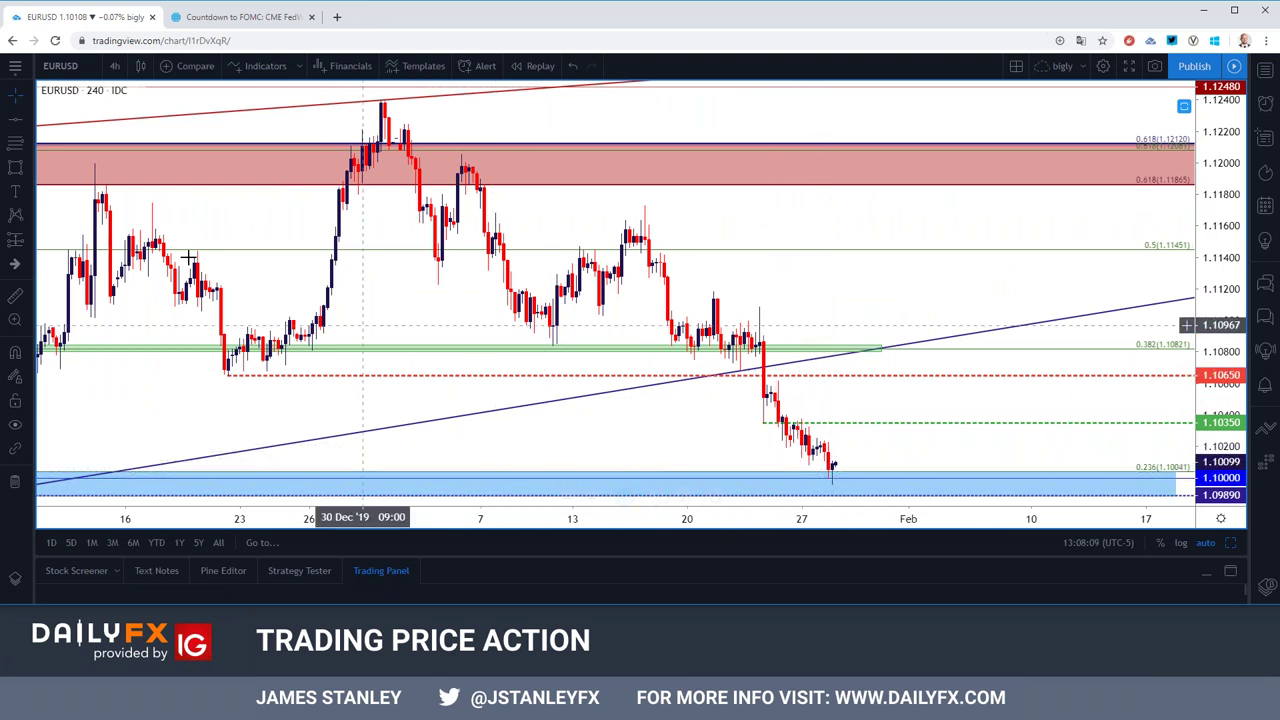
pyautogui.click(114, 66)
pyautogui.click(125, 288)
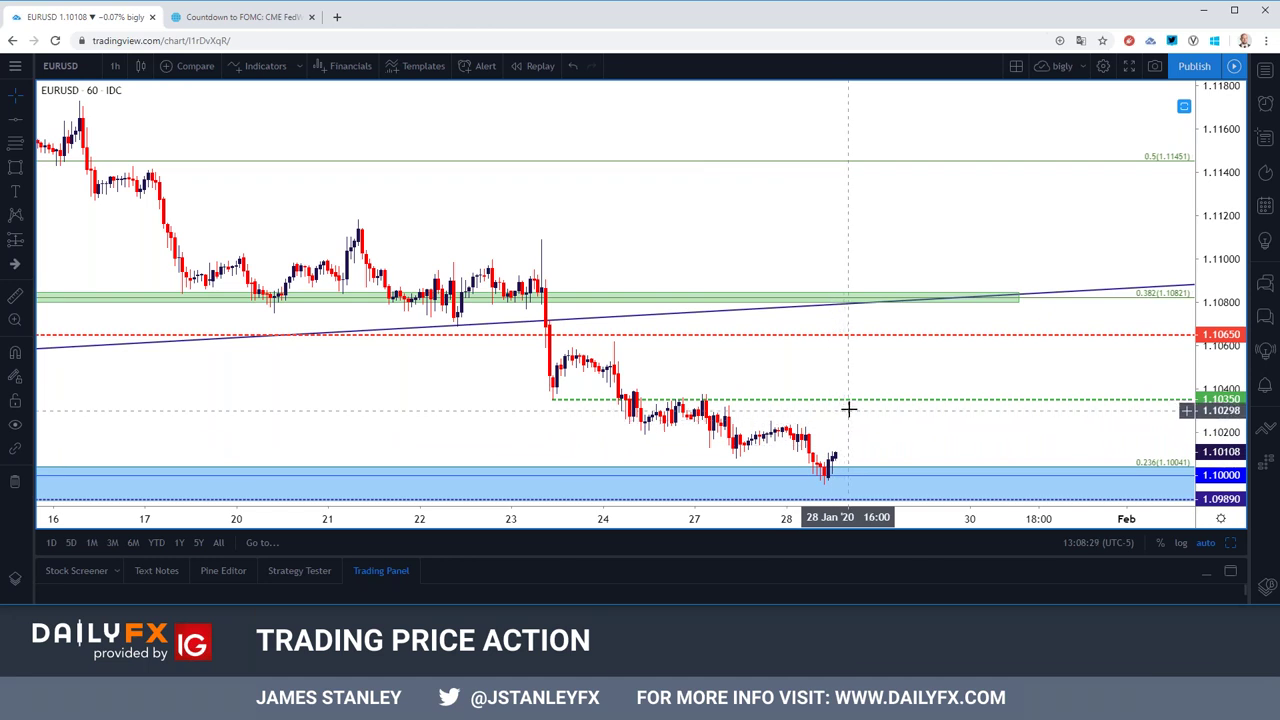
# Step: Switch EURUSD from hourly back to daily candles
pyautogui.click(115, 66)
pyautogui.click(155, 397)
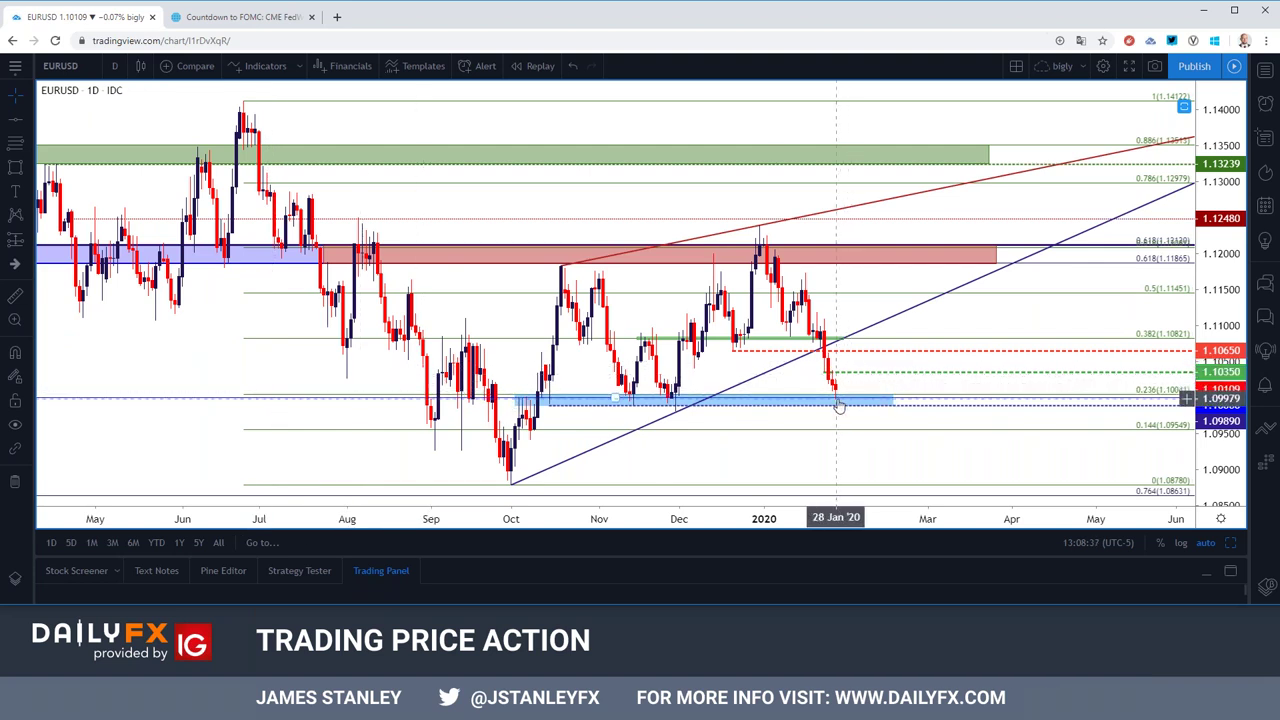
pyautogui.click(114, 66)
# Step: Show EURUSD on hourly candles and zoom out
pyautogui.click(130, 290)
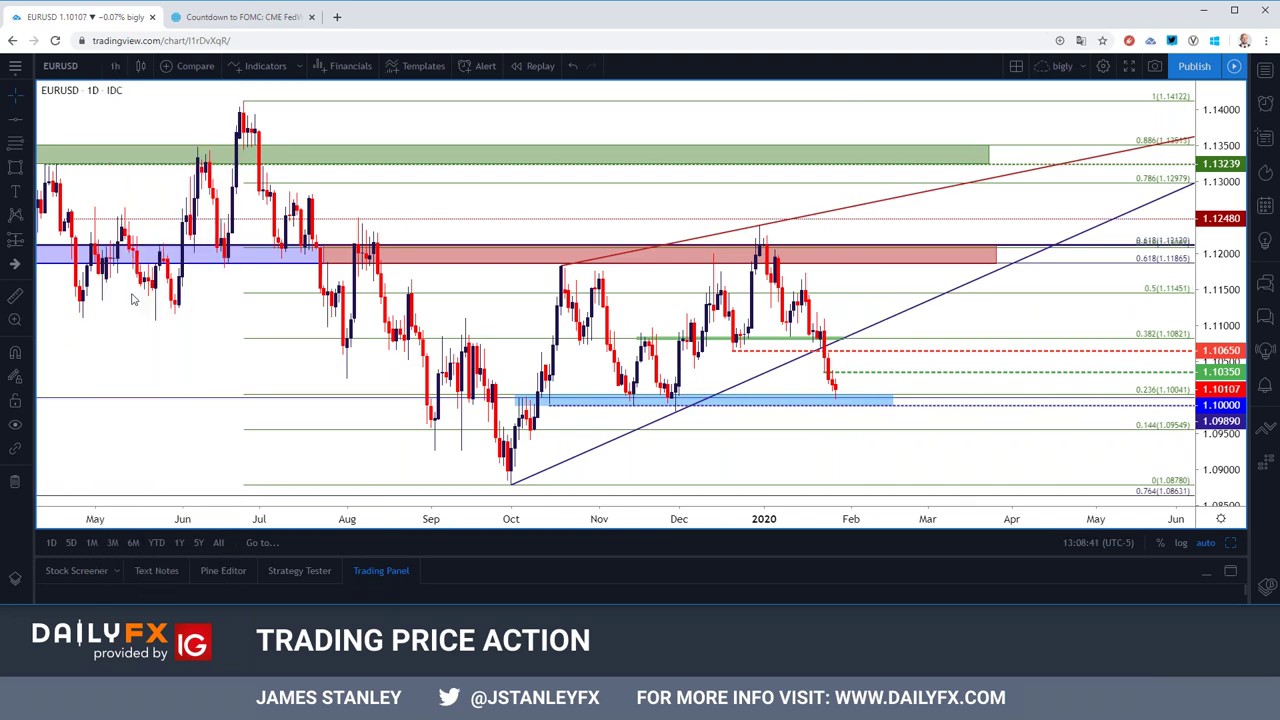
pyautogui.scroll(-2, 810, 470)
pyautogui.scroll(-2, 810, 470)
pyautogui.scroll(-2, 830, 452)
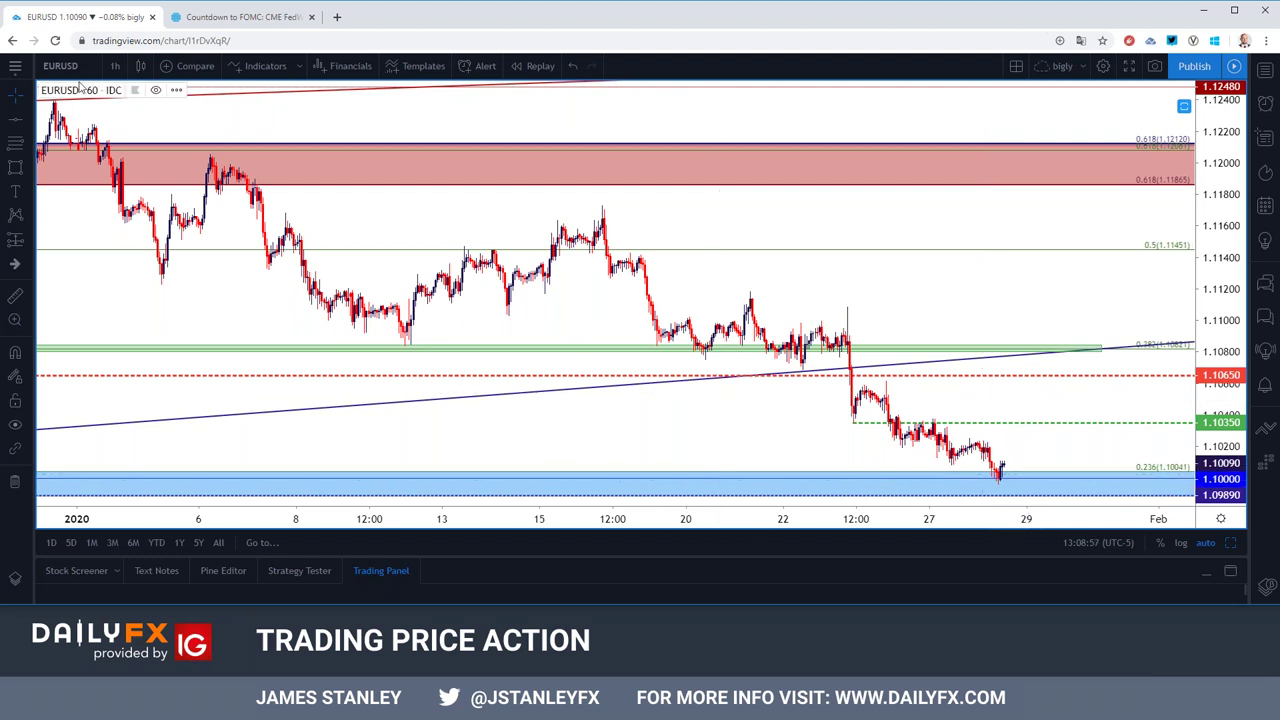
# Step: Return to daily candles and zoom in on September 2019 onward
pyautogui.click(115, 66)
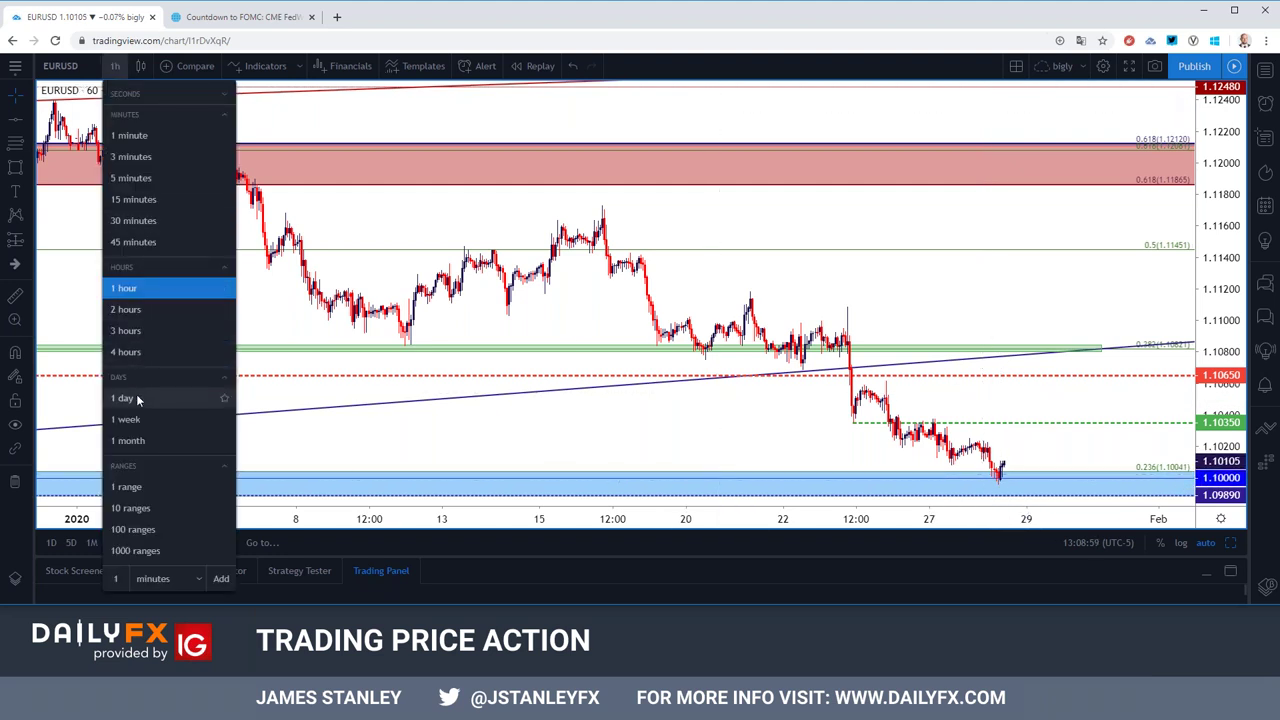
pyautogui.click(125, 398)
pyautogui.scroll(3, 709, 463)
pyautogui.scroll(3, 703, 463)
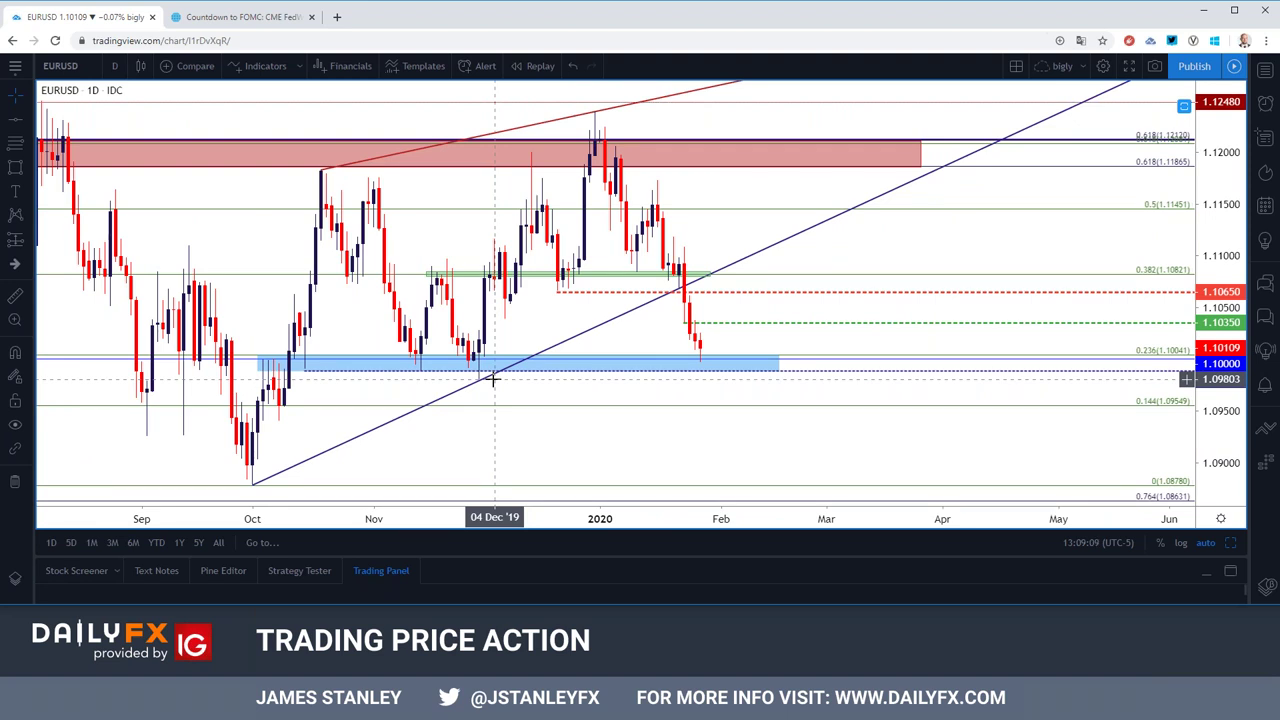
pyautogui.click(698, 362)
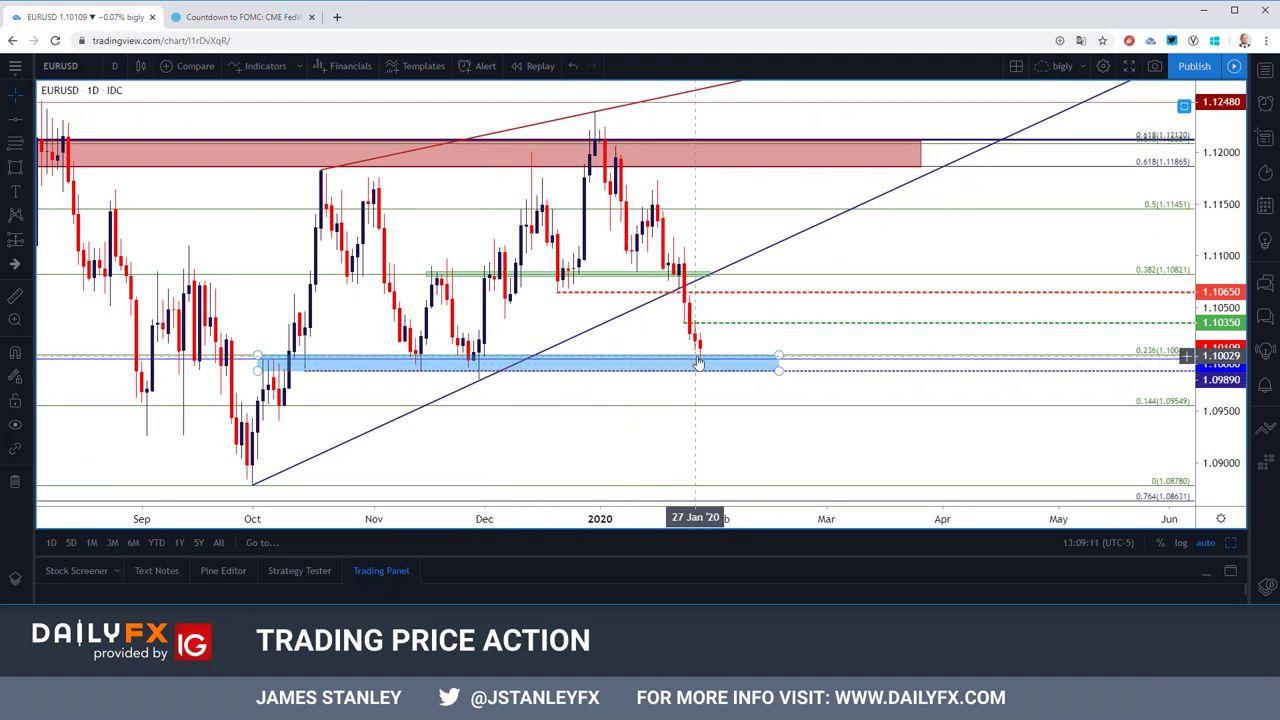
pyautogui.click(701, 365)
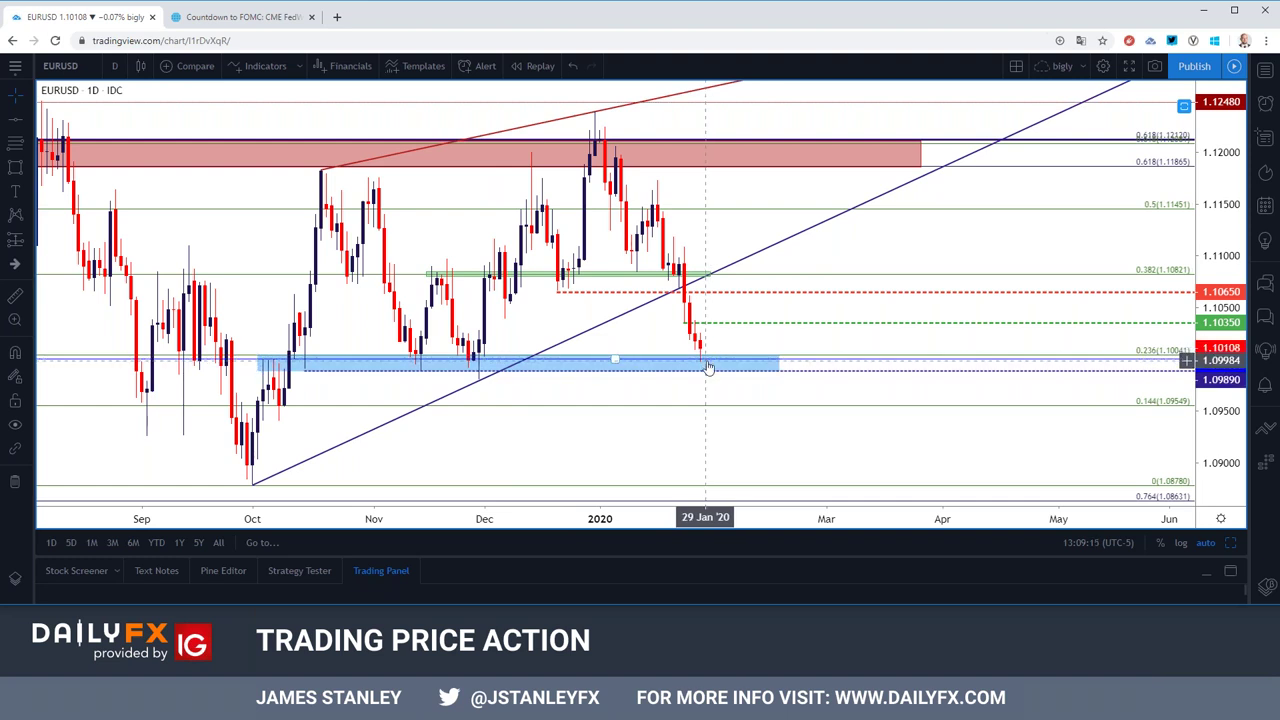
pyautogui.click(711, 363)
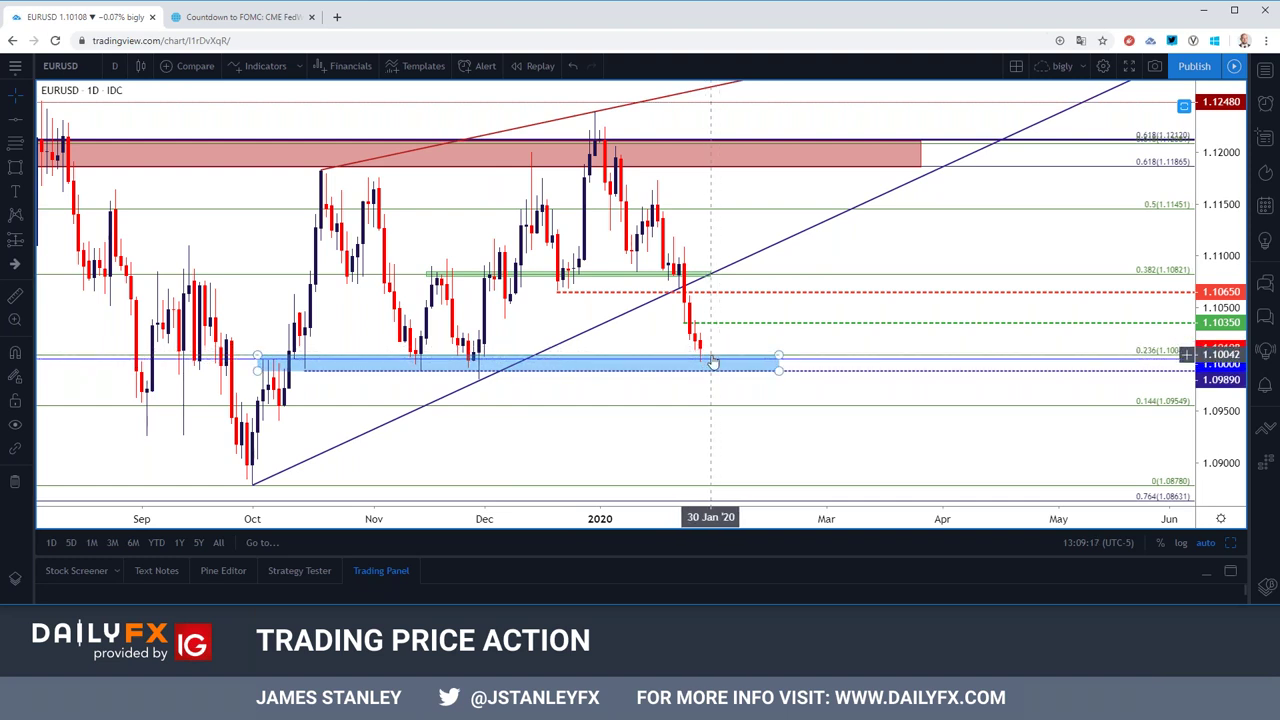
pyautogui.moveTo(712, 363); pyautogui.dragTo(712, 366)
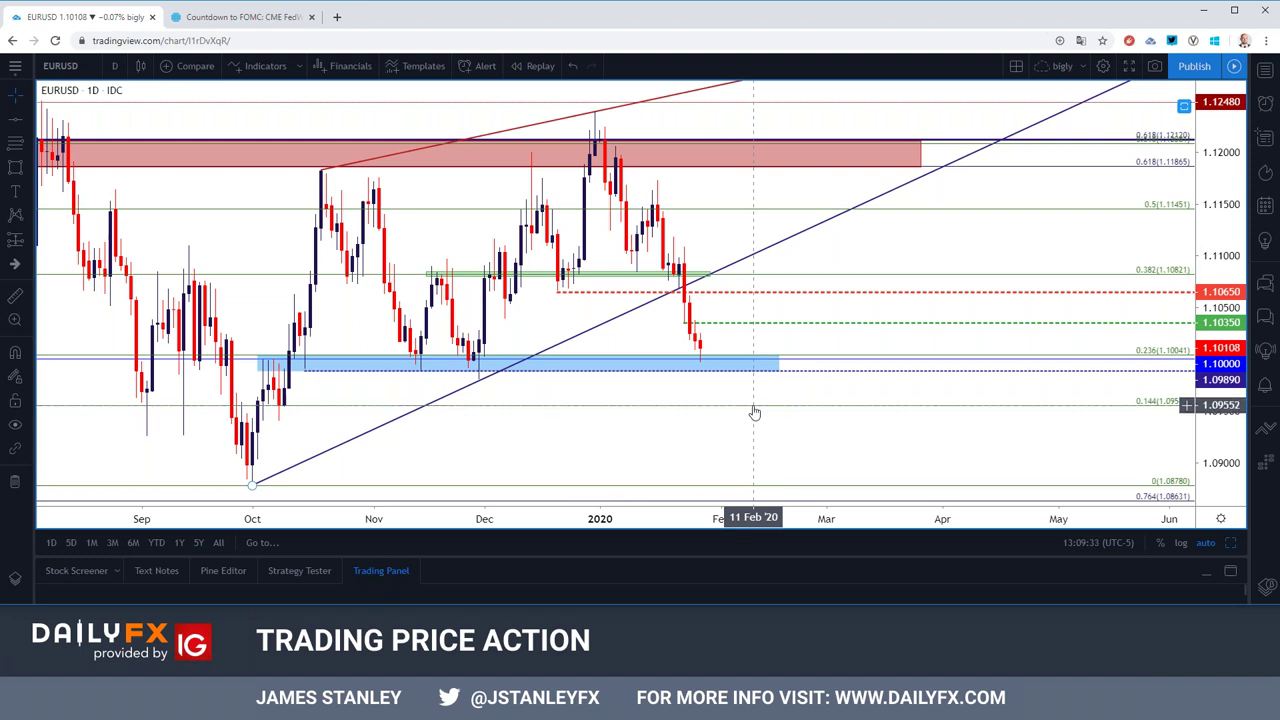
pyautogui.scroll(-3, 754, 412)
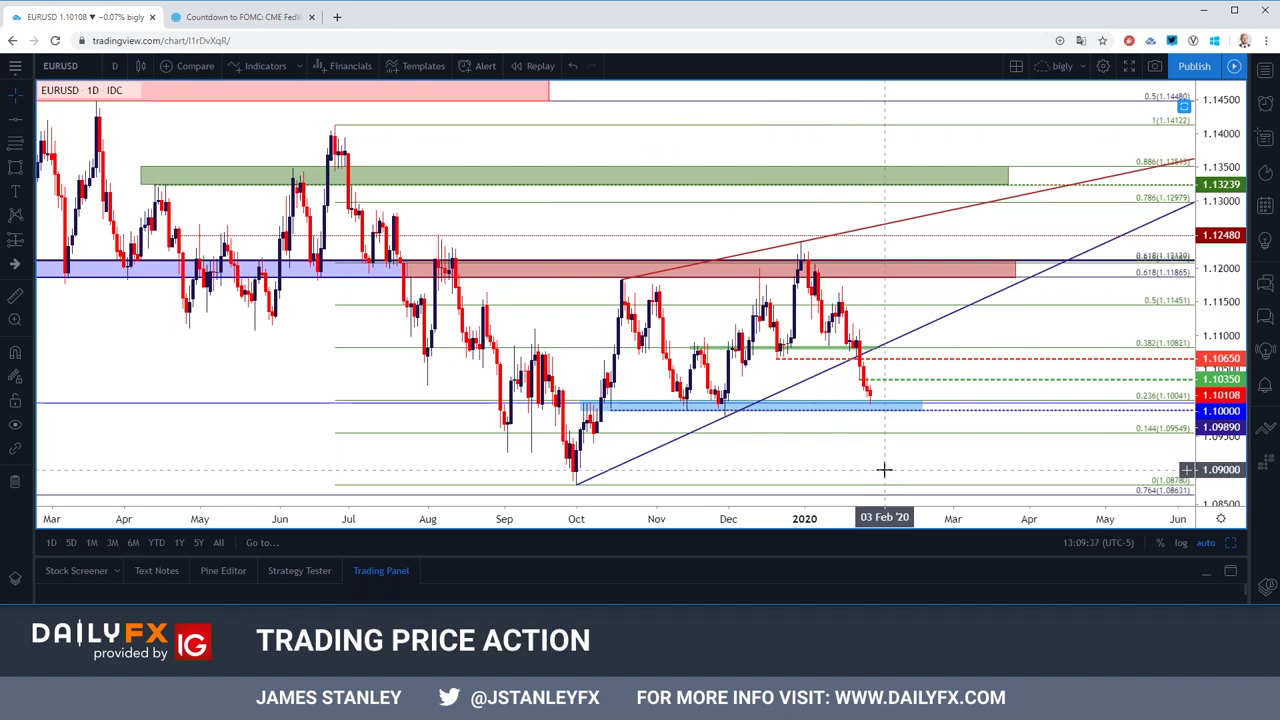
pyautogui.scroll(2, 860, 460)
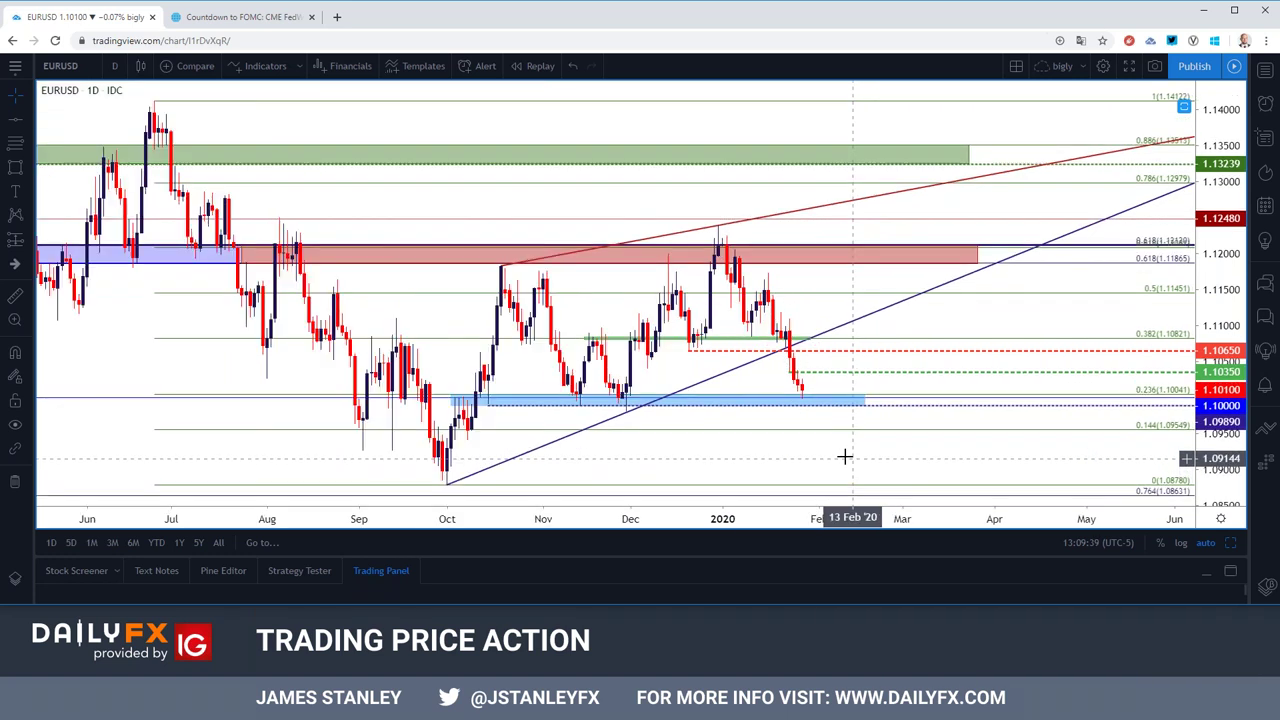
pyautogui.click(803, 400)
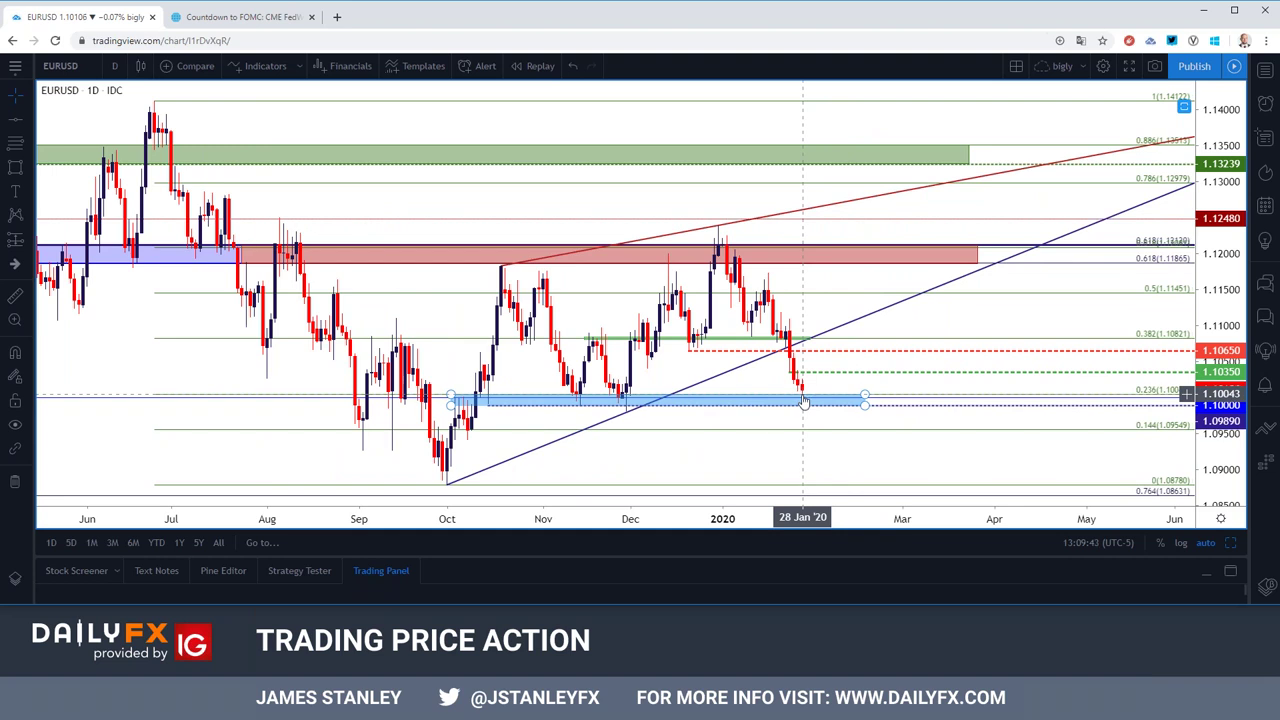
pyautogui.click(810, 403)
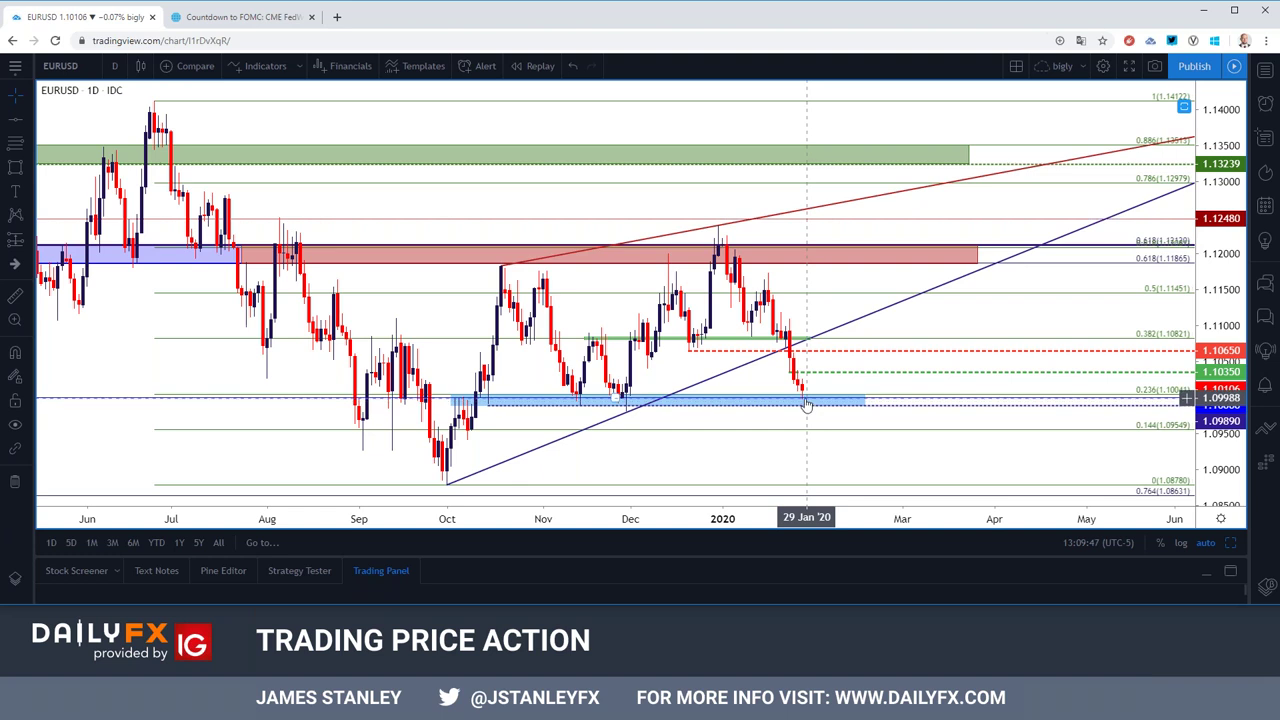
pyautogui.click(114, 66)
pyautogui.click(145, 292)
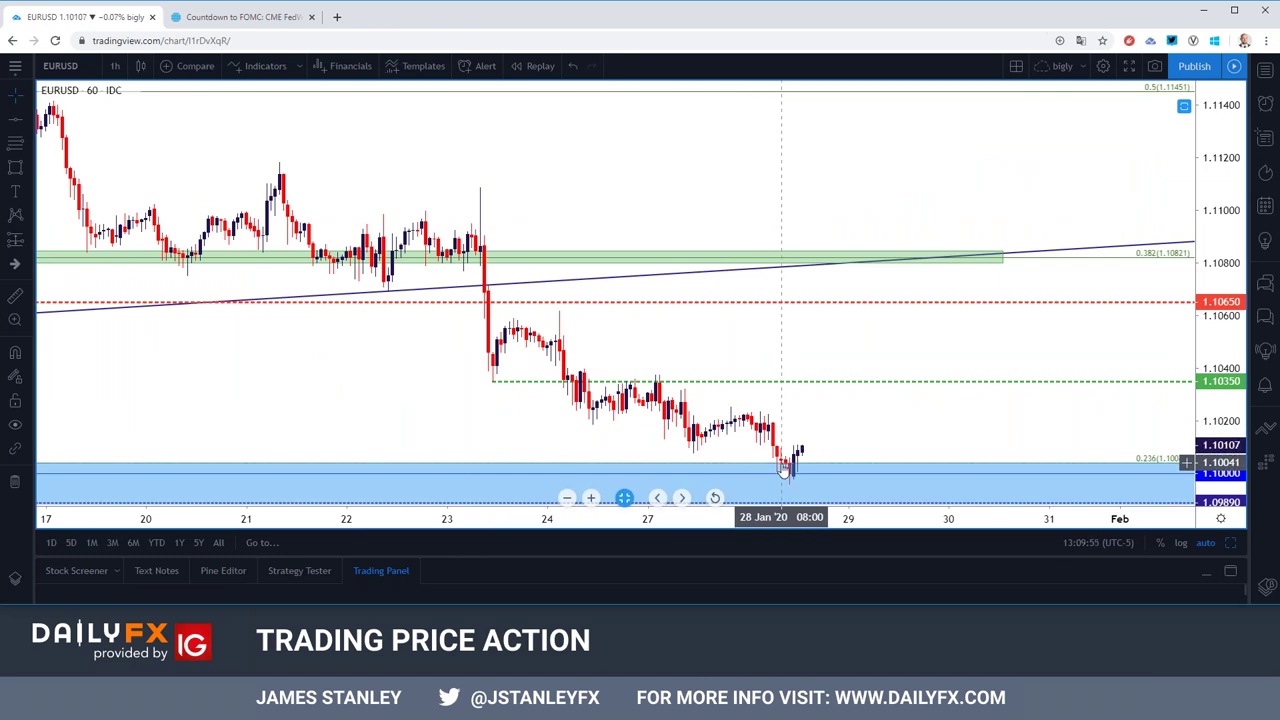
# Step: Draw the upper channel trend line from the 27 Jan high to the 28 Jan lower high
pyautogui.click(27, 119)
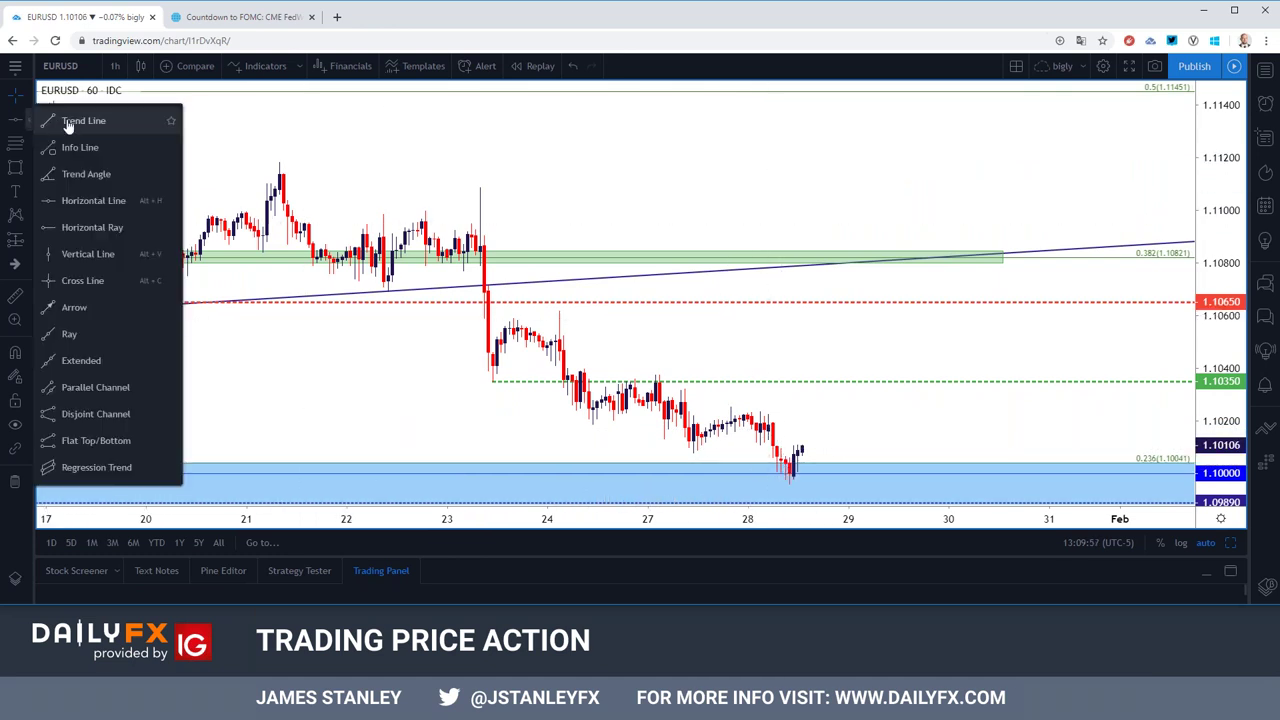
pyautogui.click(83, 120)
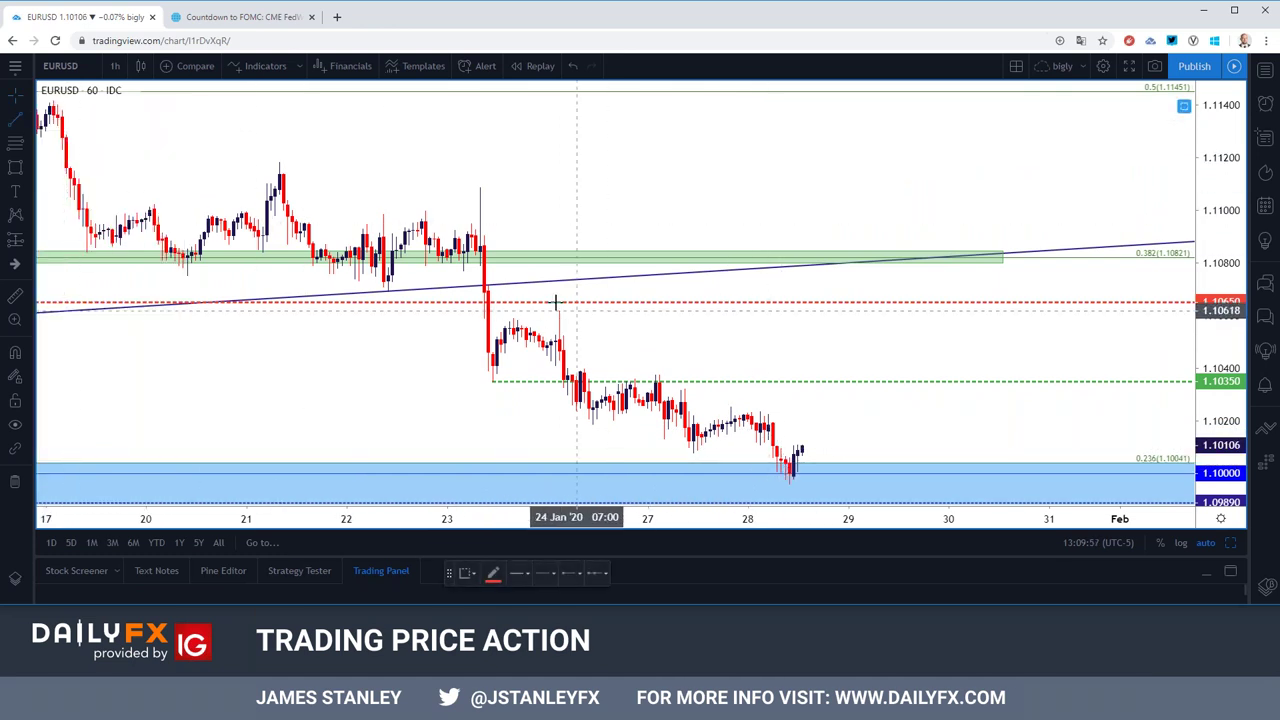
pyautogui.click(659, 375)
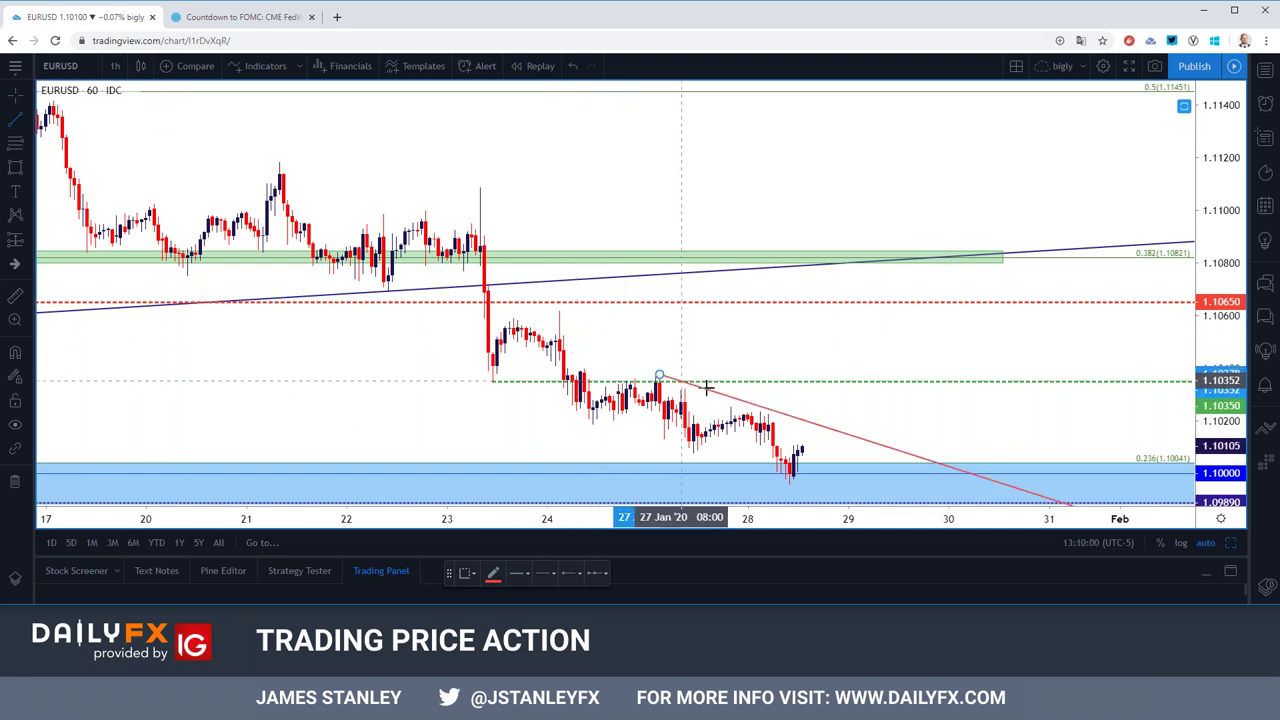
pyautogui.click(768, 415)
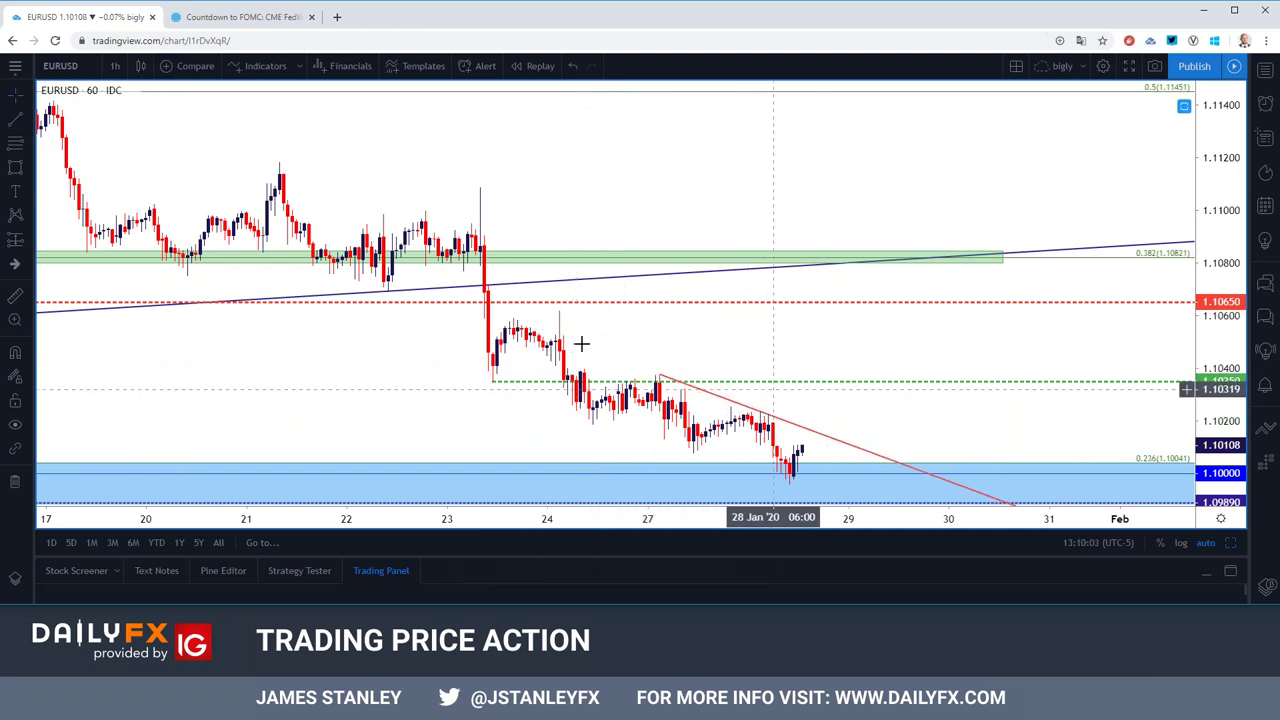
# Step: Draw the parallel lower line from the 24 Jan low to the 28 Jan low, then zoom out
pyautogui.click(30, 120)
pyautogui.click(85, 124)
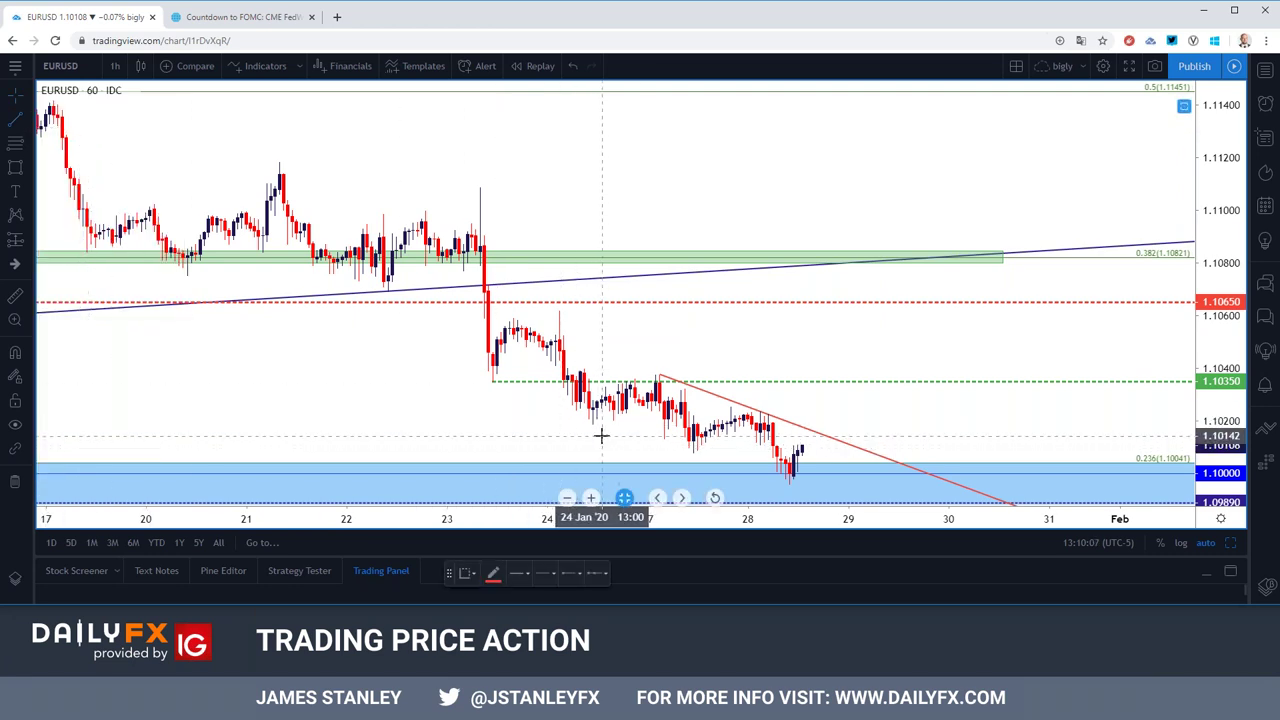
pyautogui.click(693, 450)
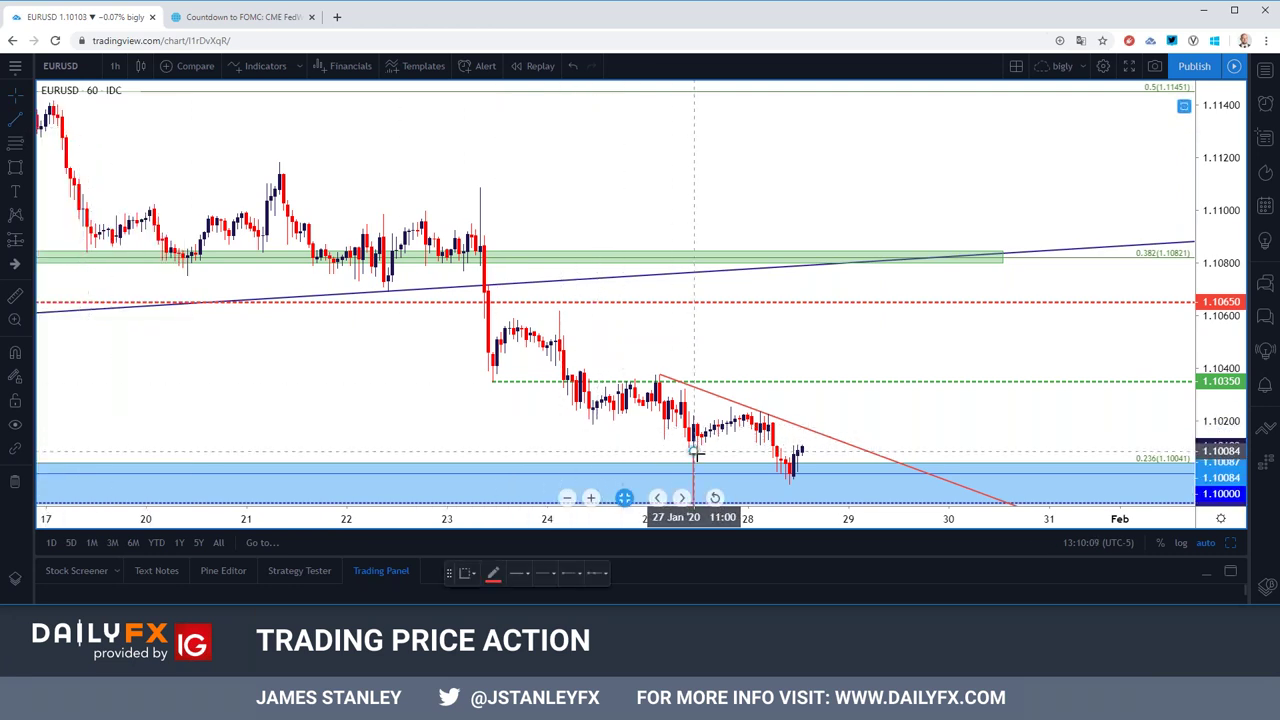
pyautogui.click(782, 480)
pyautogui.moveTo(693, 450); pyautogui.dragTo(593, 425)
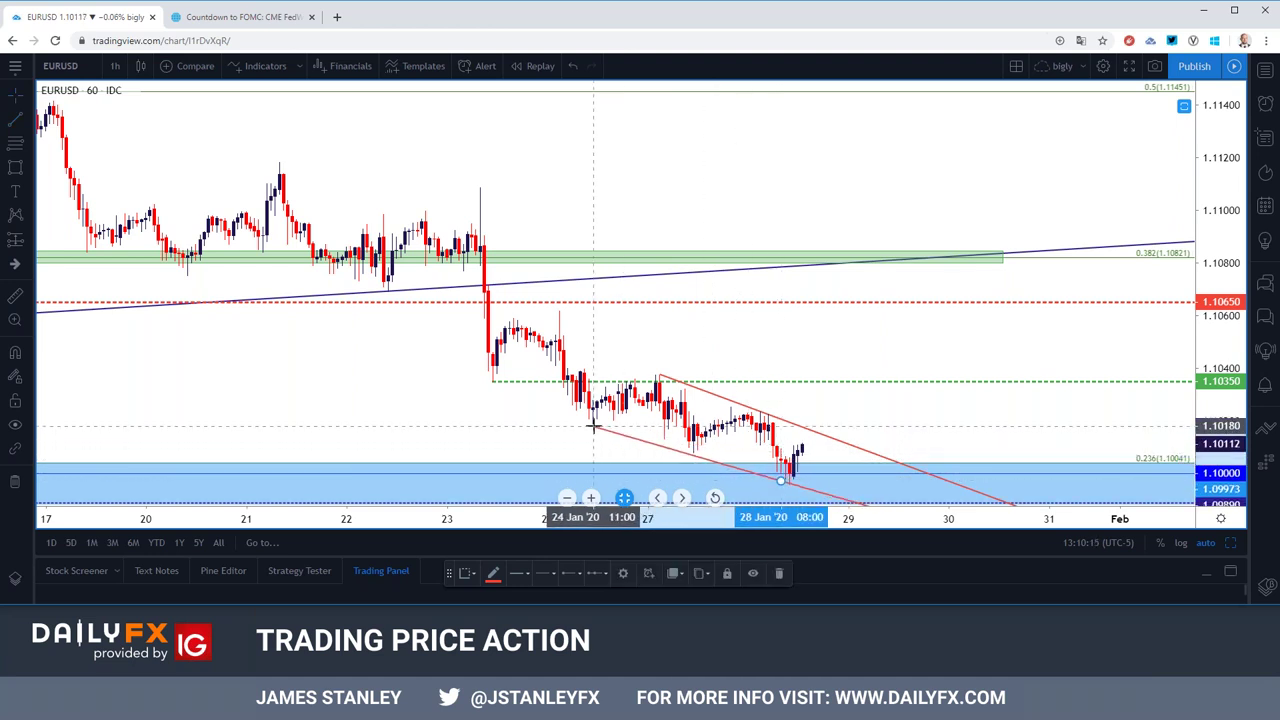
pyautogui.click(886, 417)
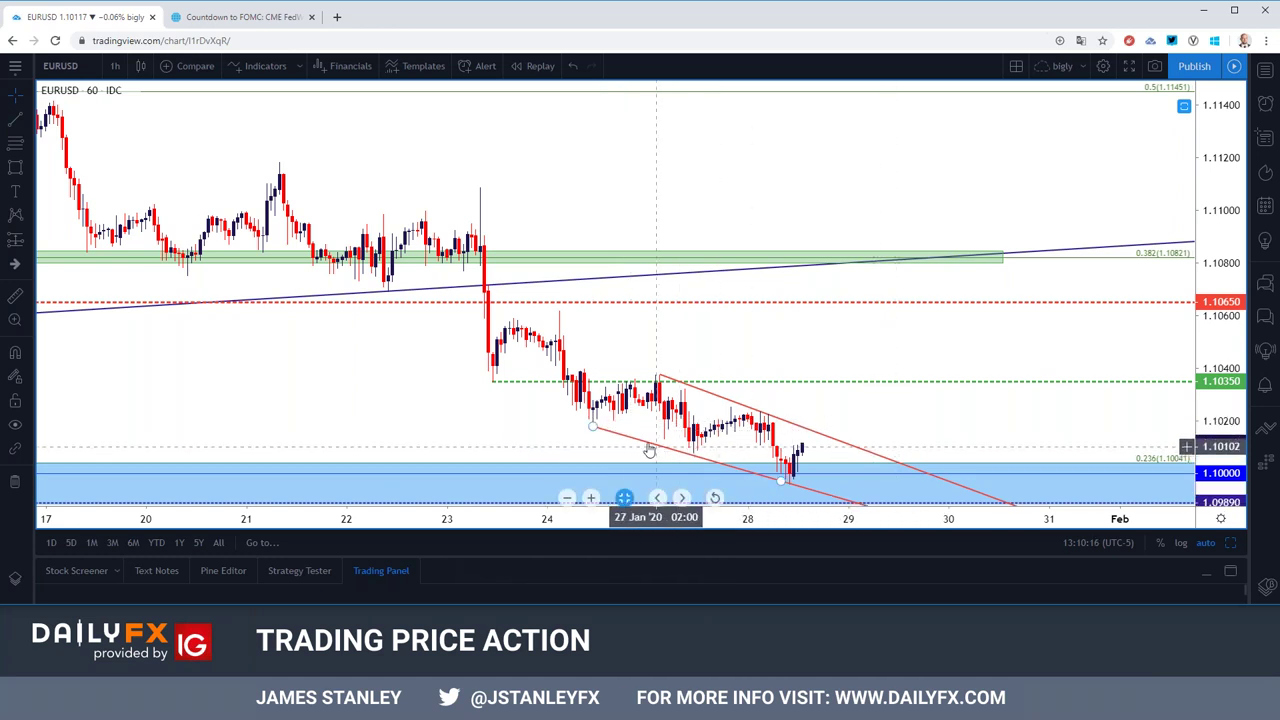
pyautogui.click(593, 425)
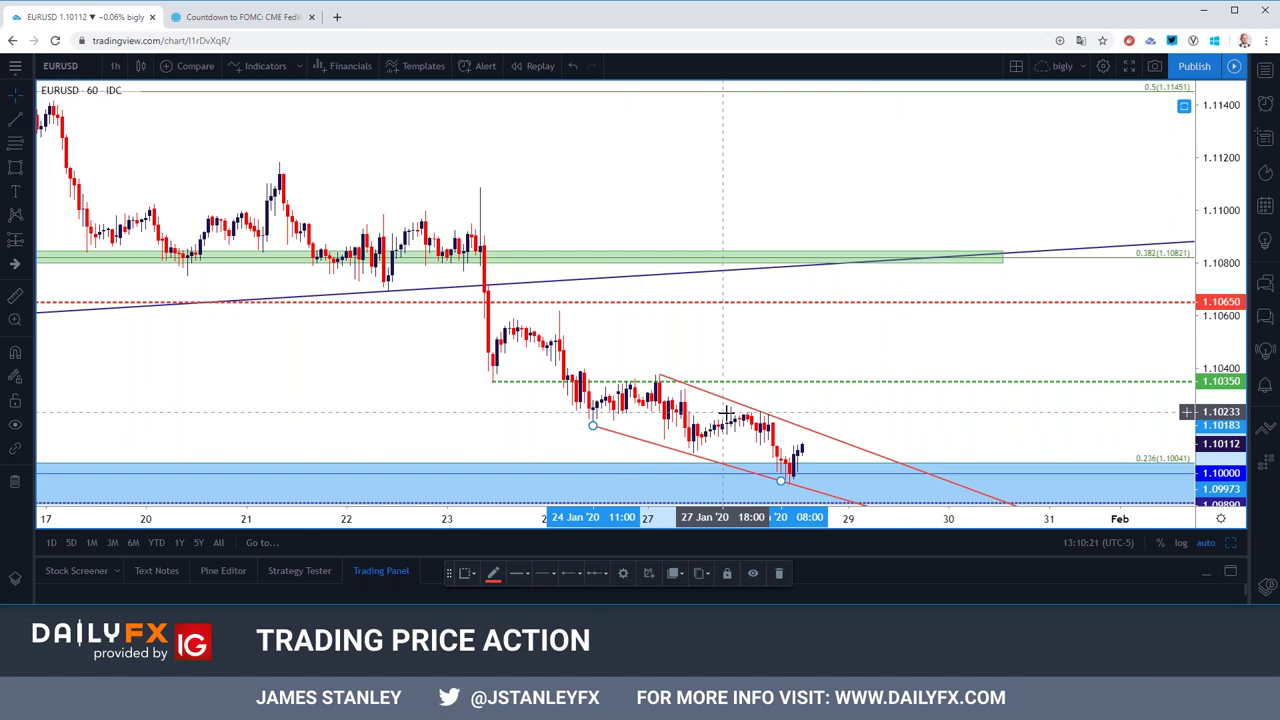
pyautogui.click(832, 407)
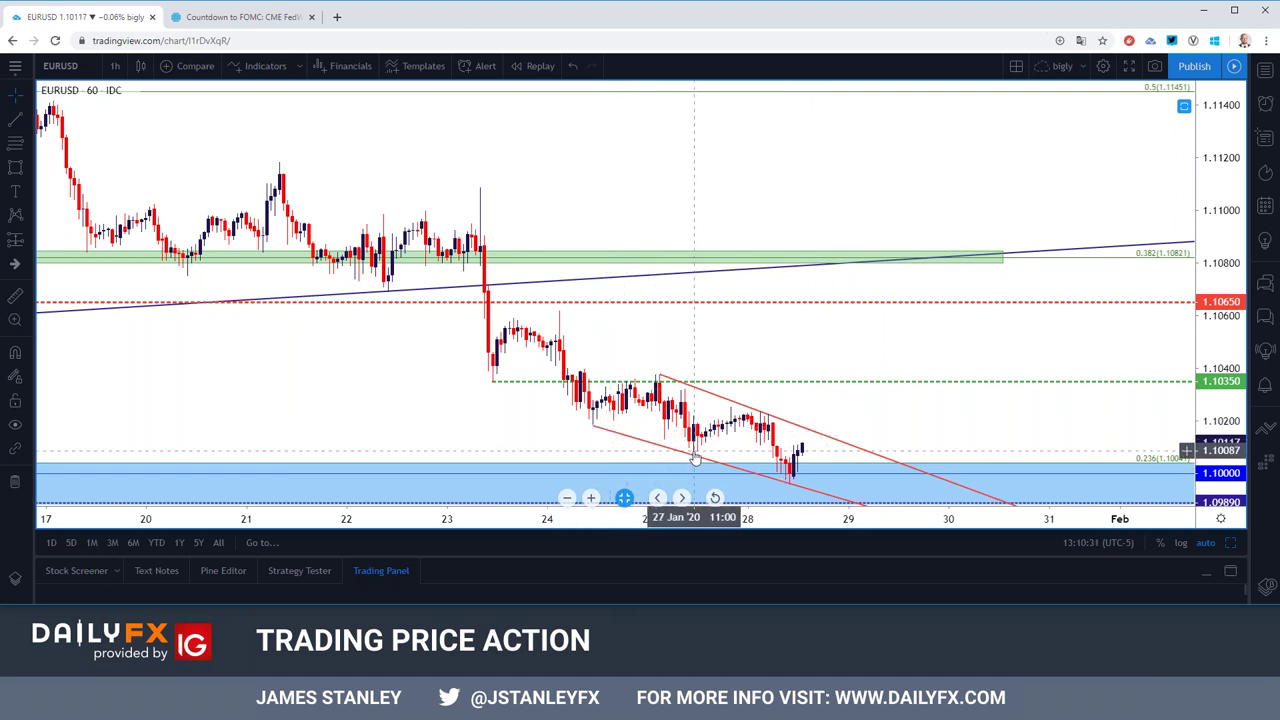
pyautogui.scroll(-2, 696, 457)
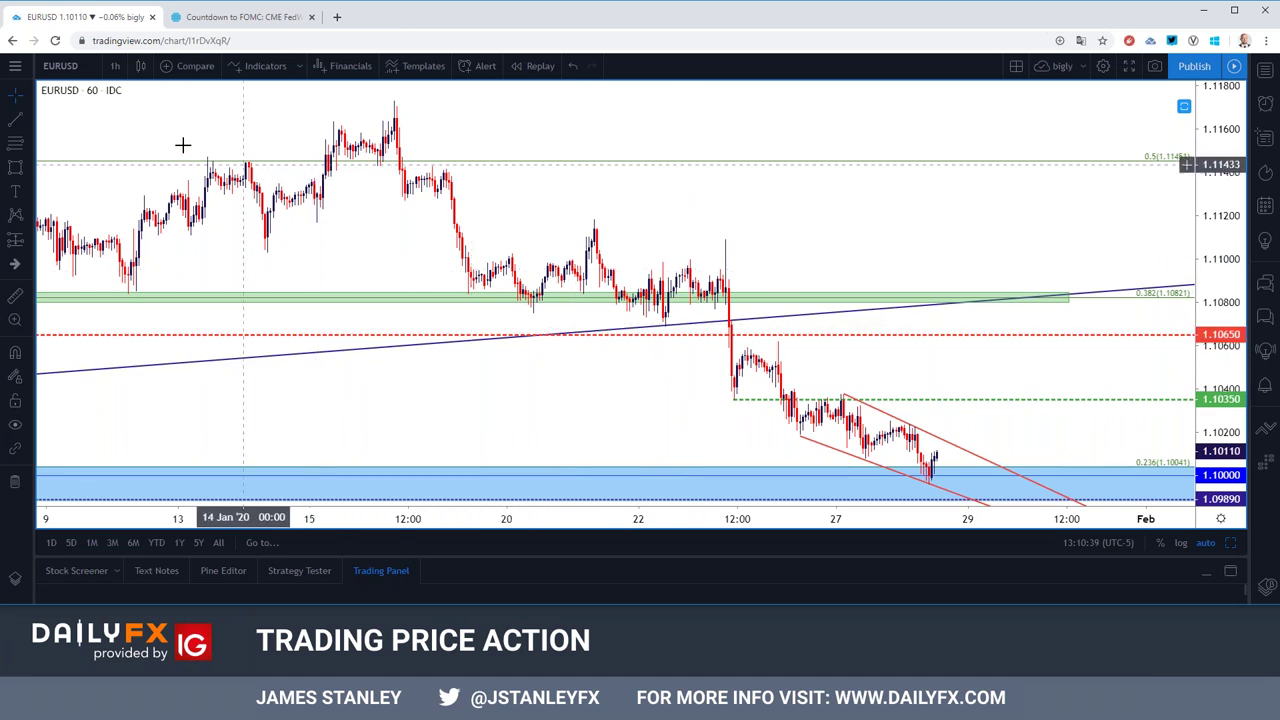
pyautogui.click(82, 67)
pyautogui.write('GBP')
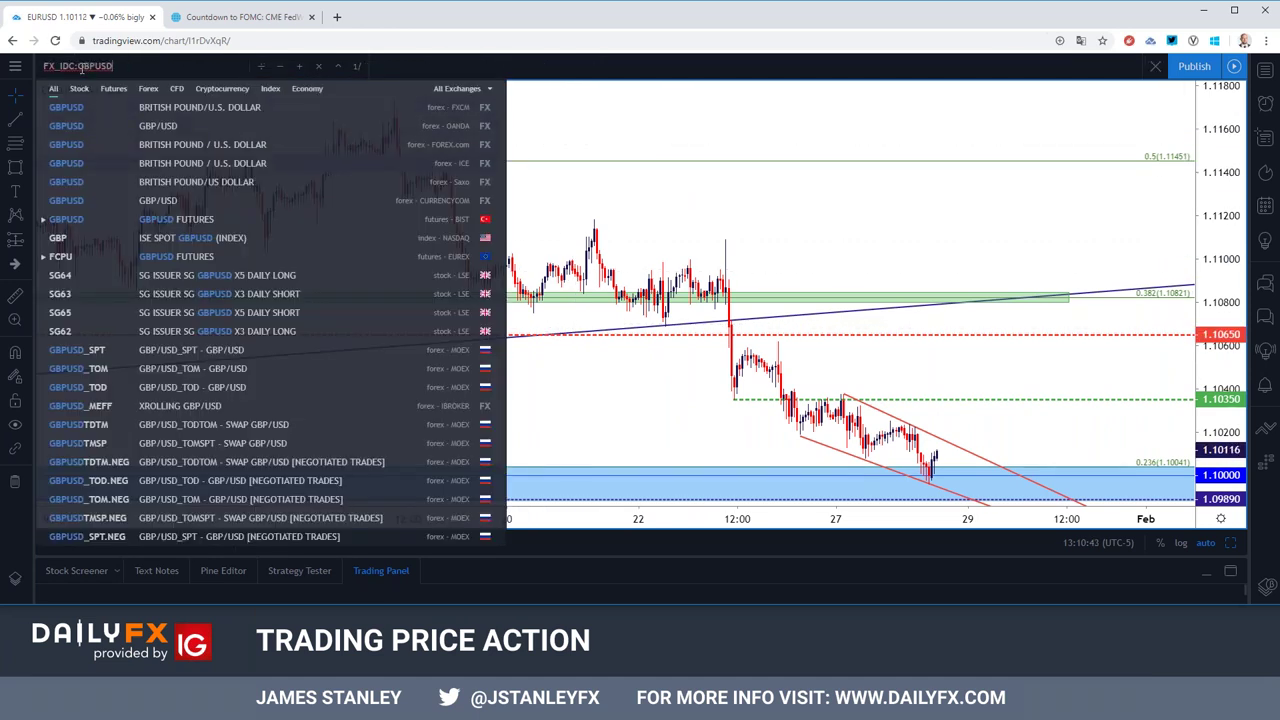
pyautogui.press('Return')
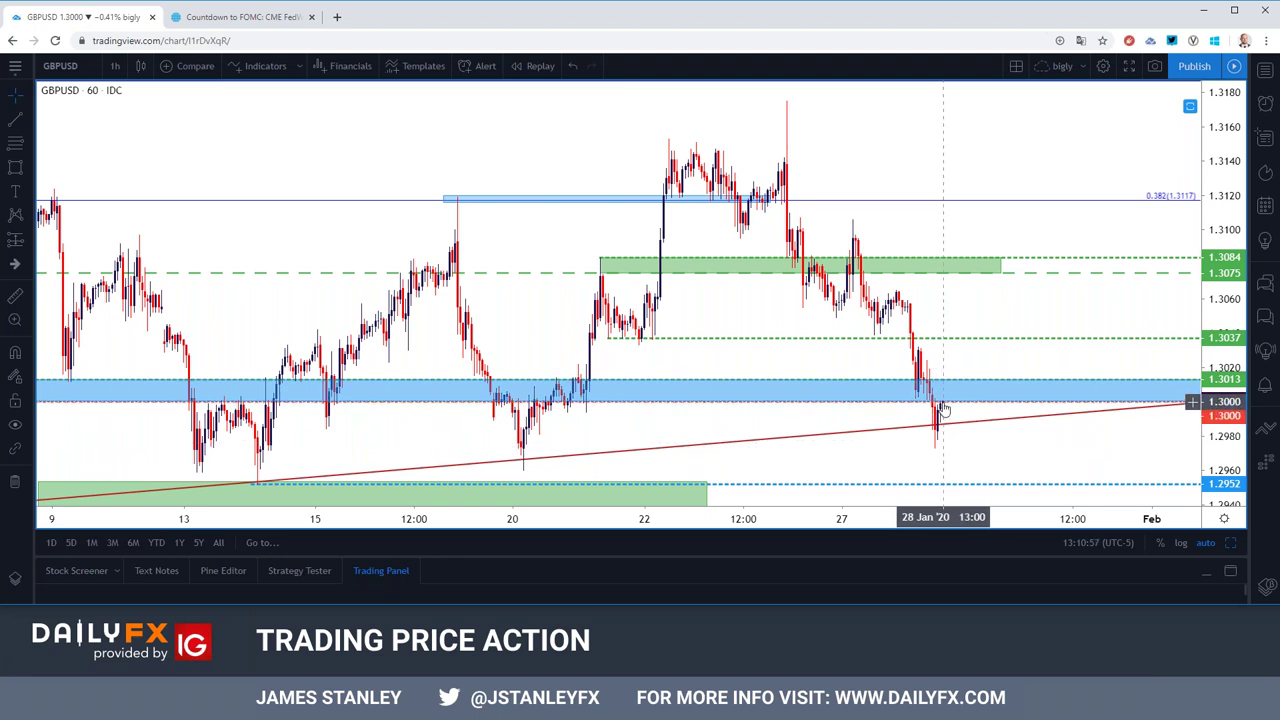
# Step: Switch GBPUSD to daily candles and zoom in on October 2019 onward
pyautogui.click(114, 65)
pyautogui.click(143, 398)
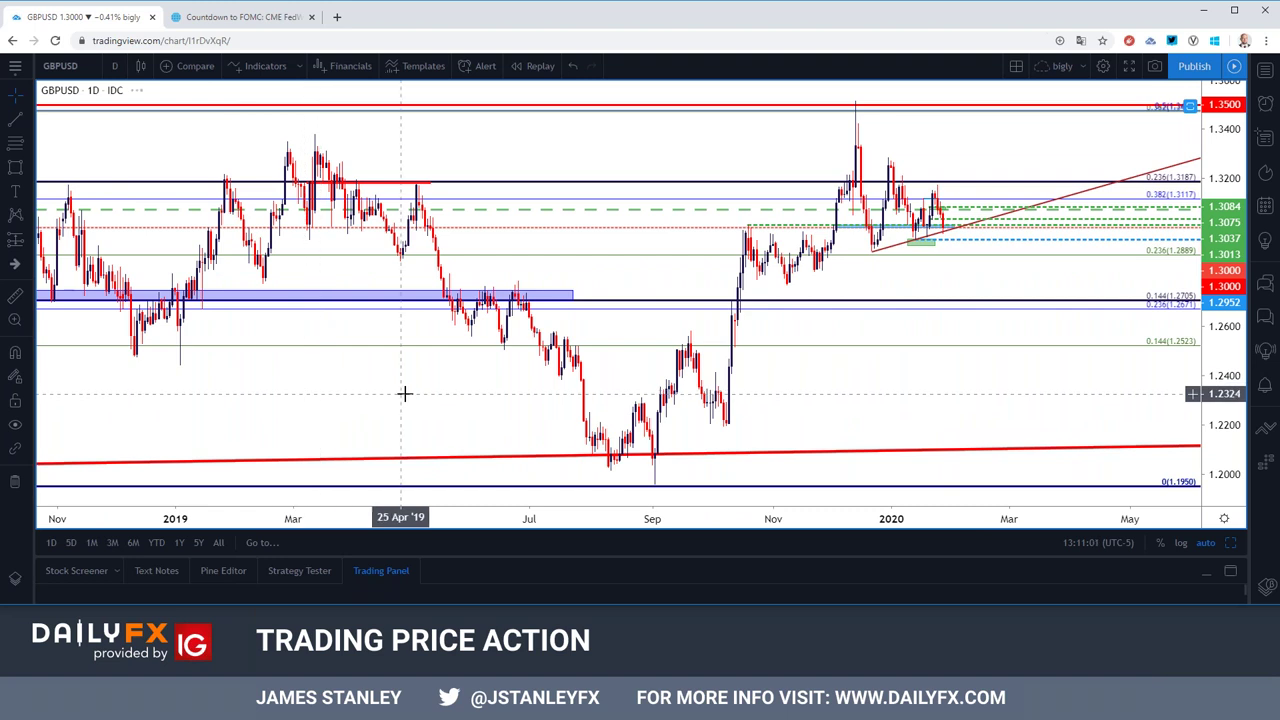
pyautogui.scroll(2, 457, 397)
pyautogui.scroll(2, 457, 397)
pyautogui.scroll(1, 457, 397)
pyautogui.scroll(1, 457, 397)
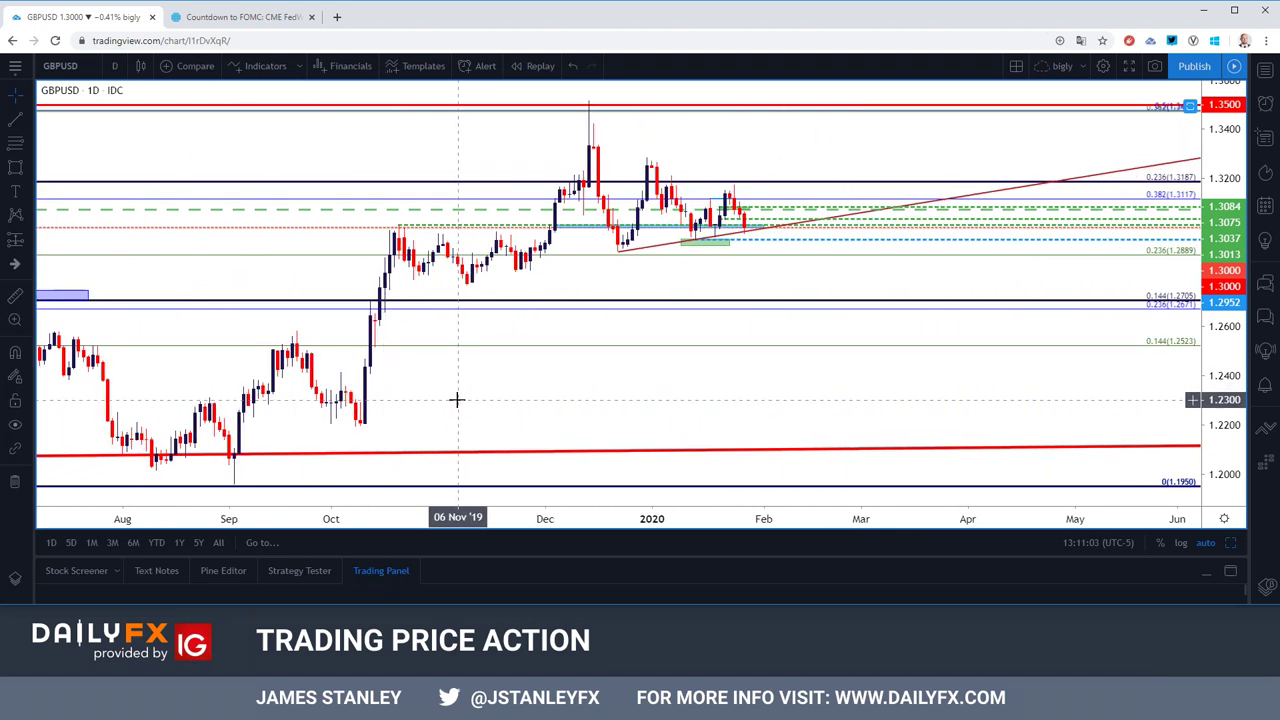
pyautogui.scroll(1, 457, 397)
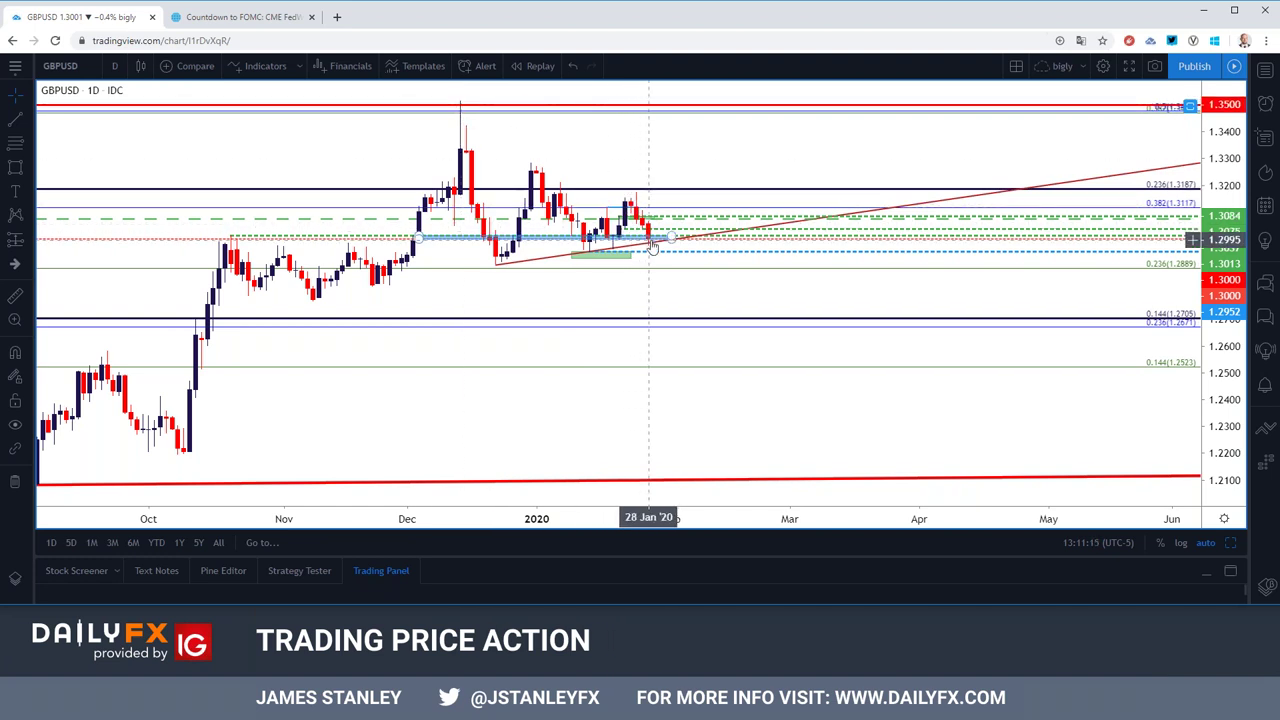
# Step: Select the drawn zone near the October high
pyautogui.click(115, 66)
pyautogui.click(420, 270)
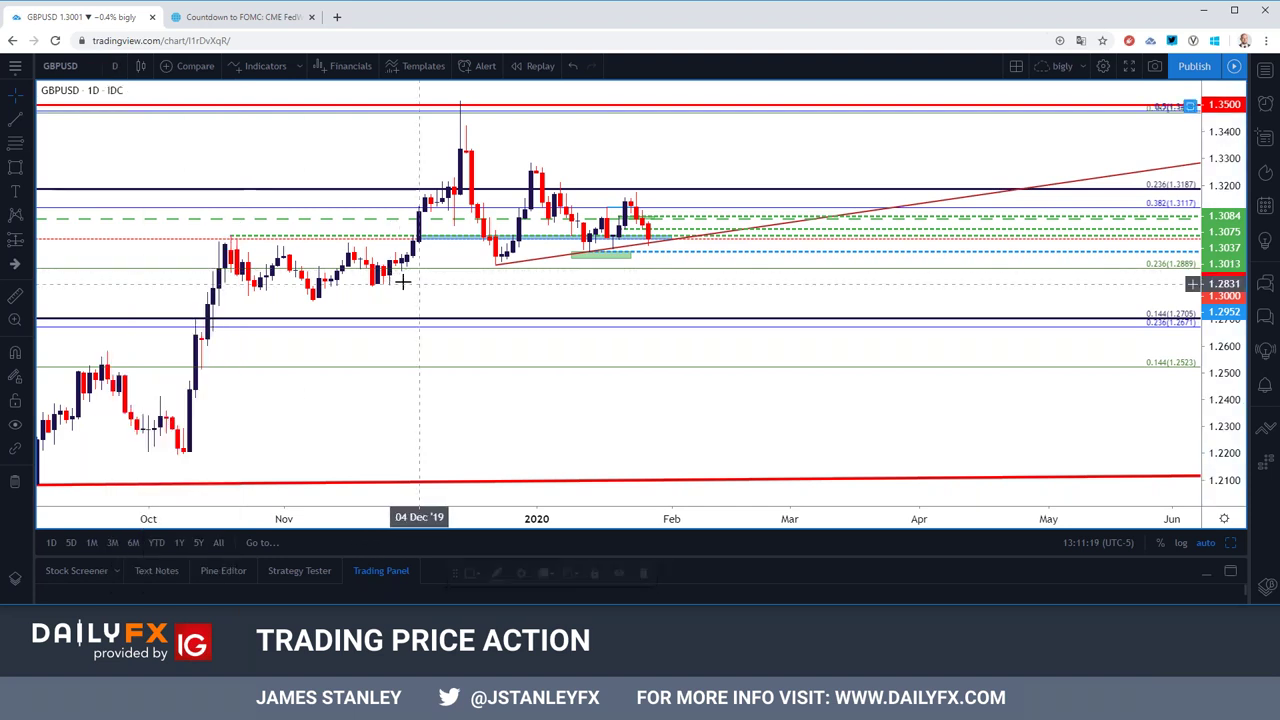
pyautogui.click(234, 244)
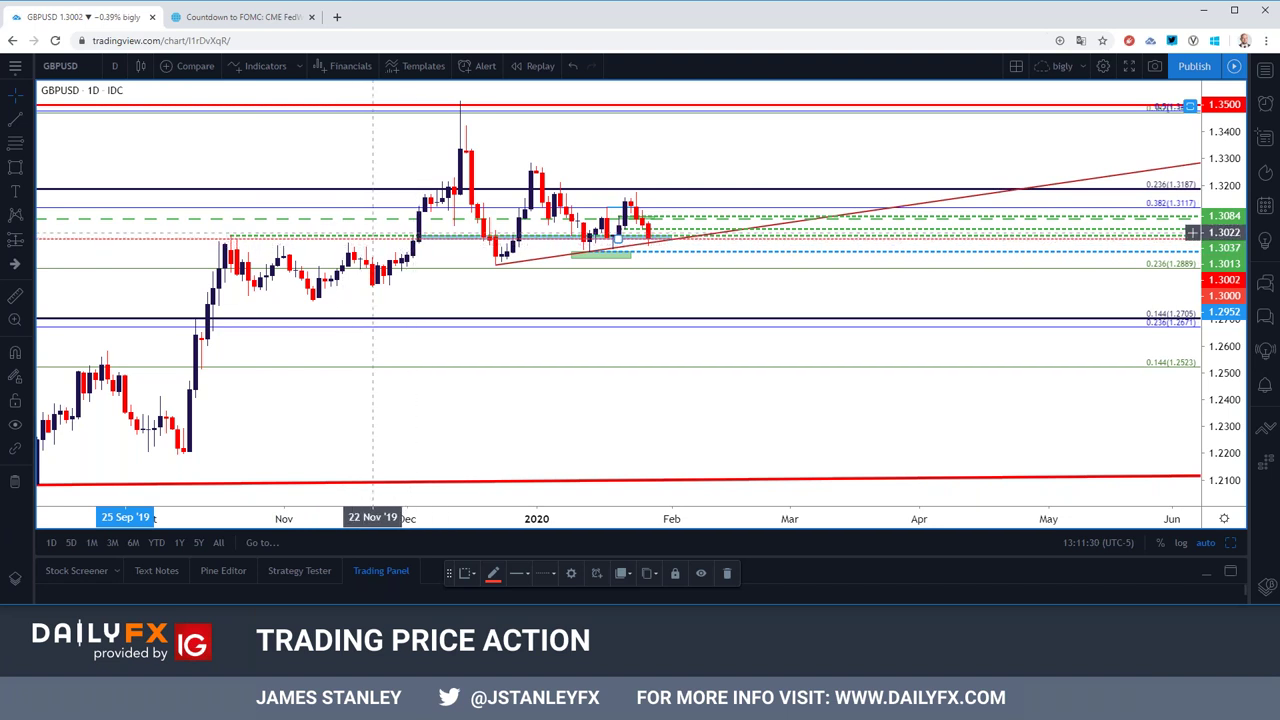
pyautogui.click(114, 66)
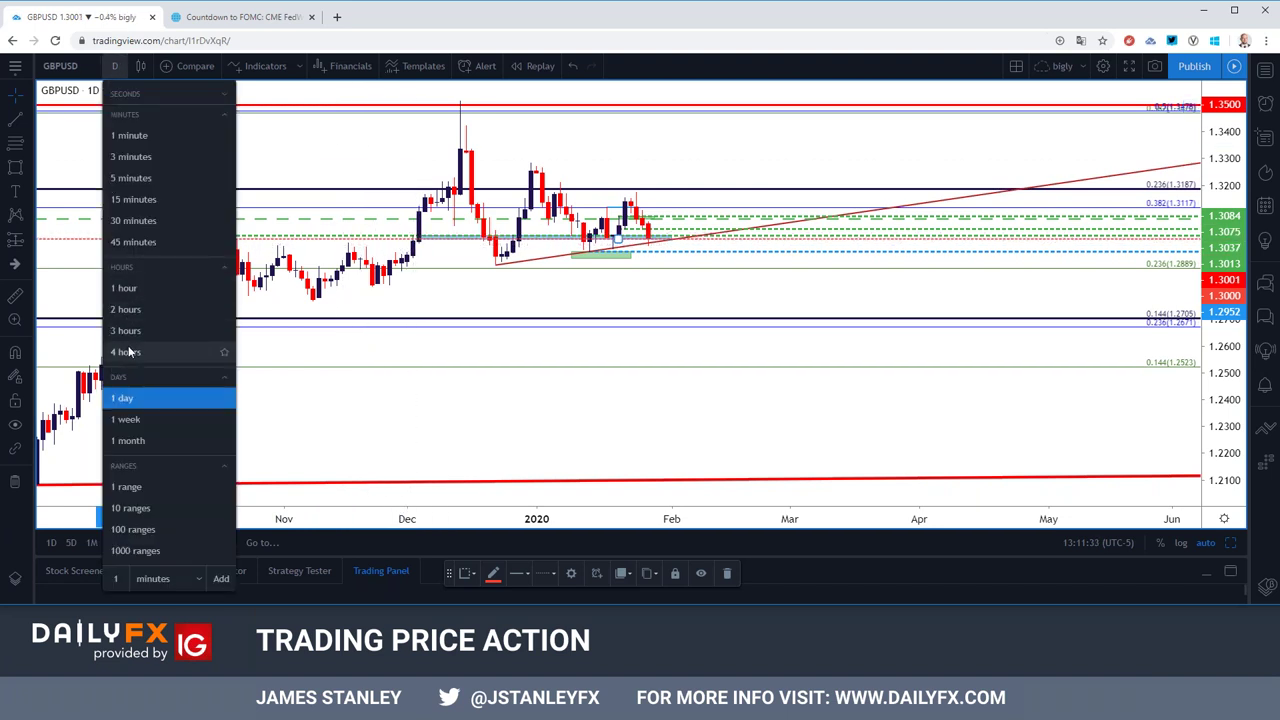
# Step: Put GBPUSD on 4-hour candles, zoom out, and select the rising red trendline
pyautogui.click(128, 352)
pyautogui.scroll(-3, 264, 336)
pyautogui.scroll(-3, 264, 336)
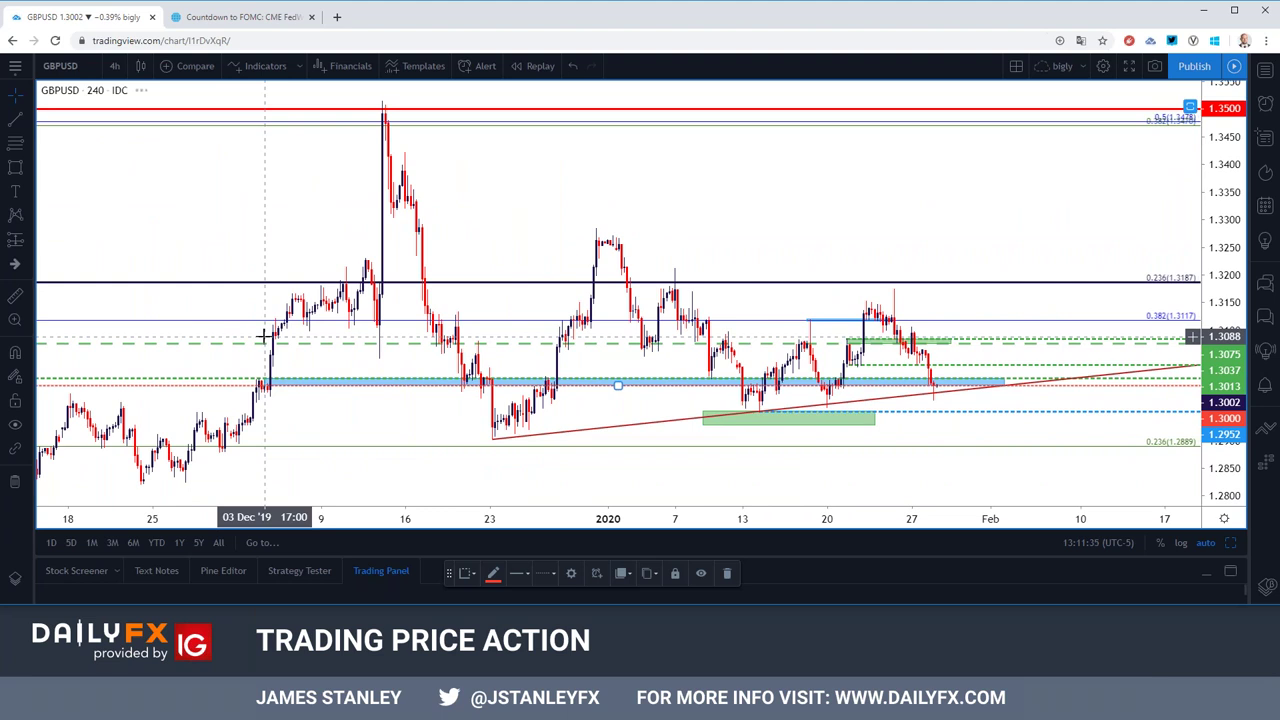
pyautogui.scroll(-2, 264, 336)
pyautogui.scroll(-1, 266, 338)
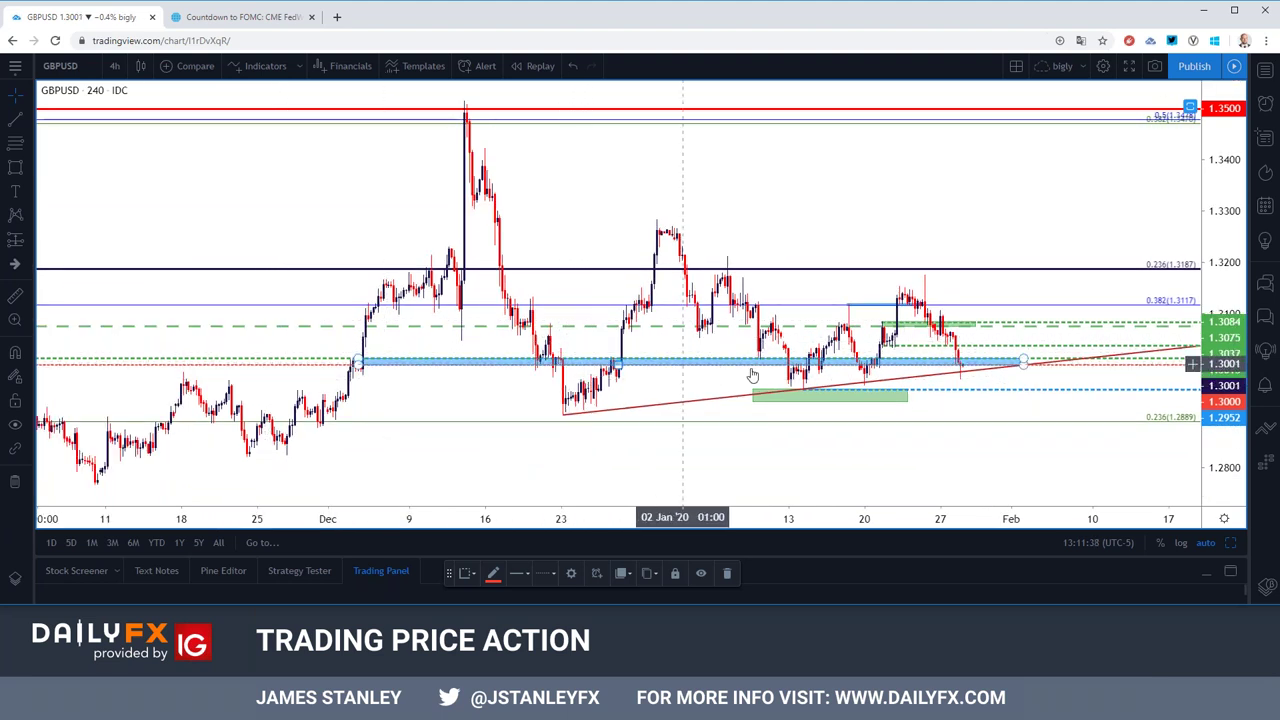
pyautogui.click(812, 387)
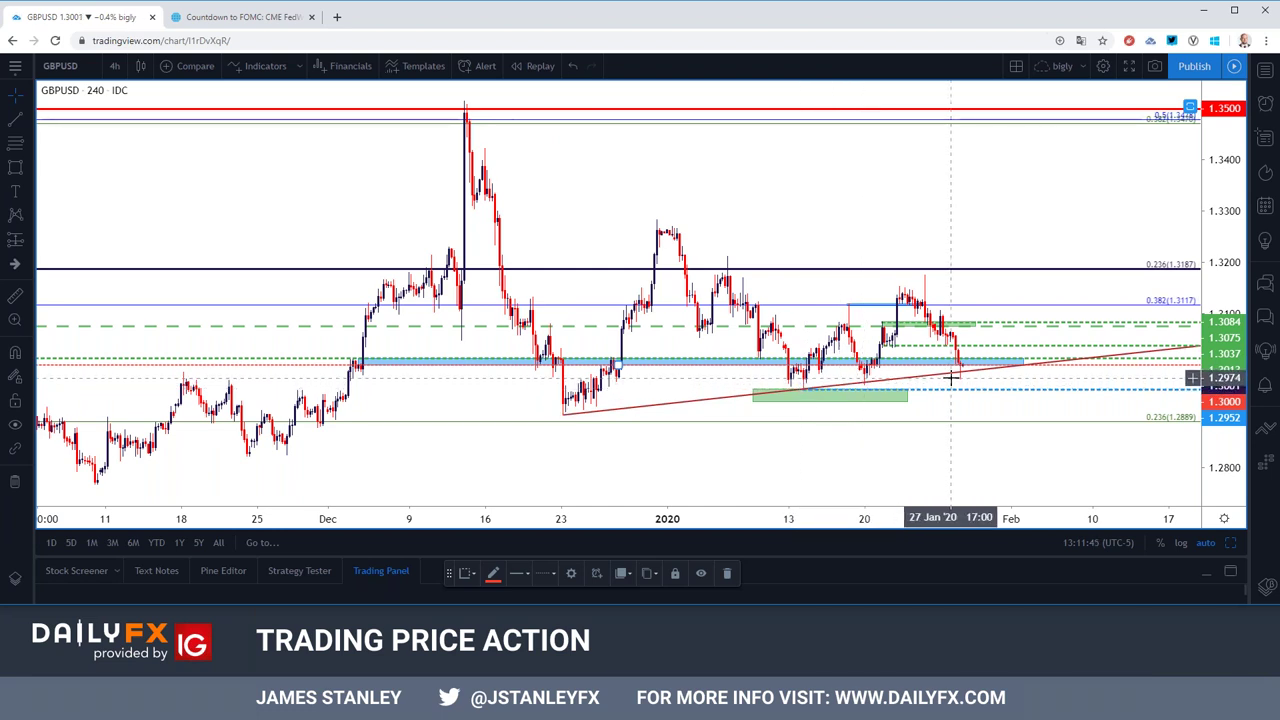
pyautogui.scroll(2, 925, 385)
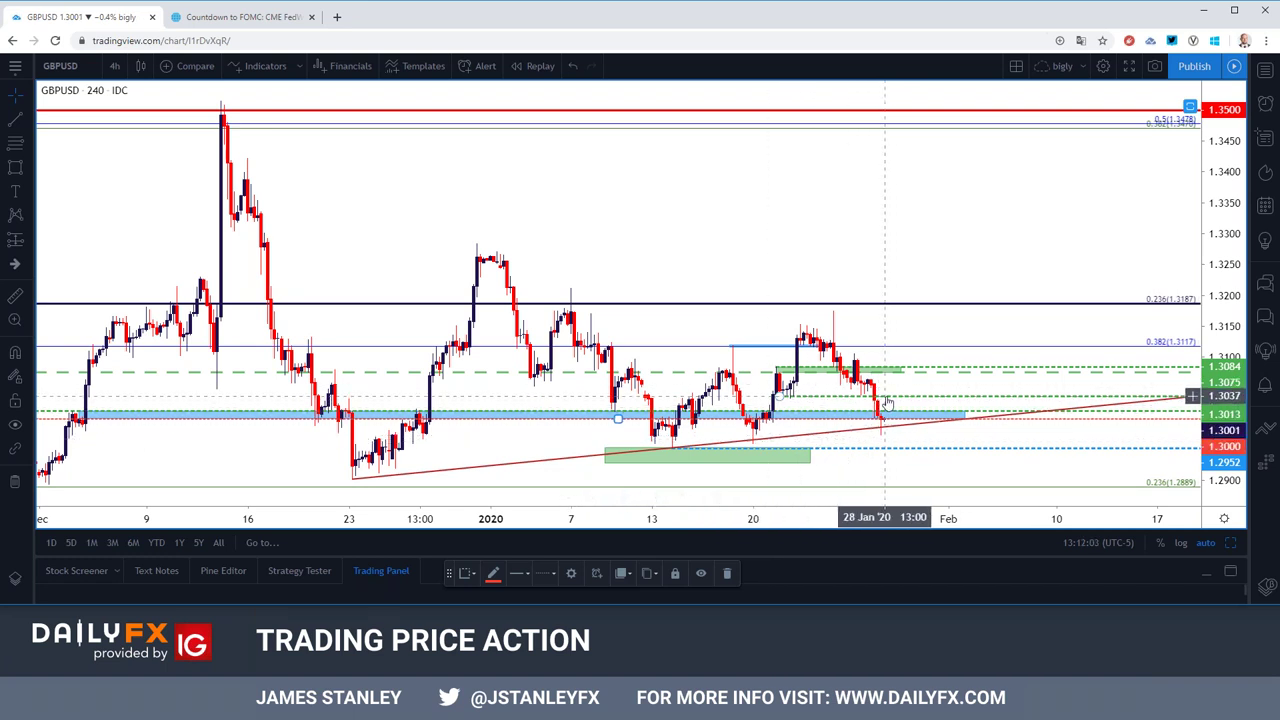
pyautogui.scroll(-1, 886, 402)
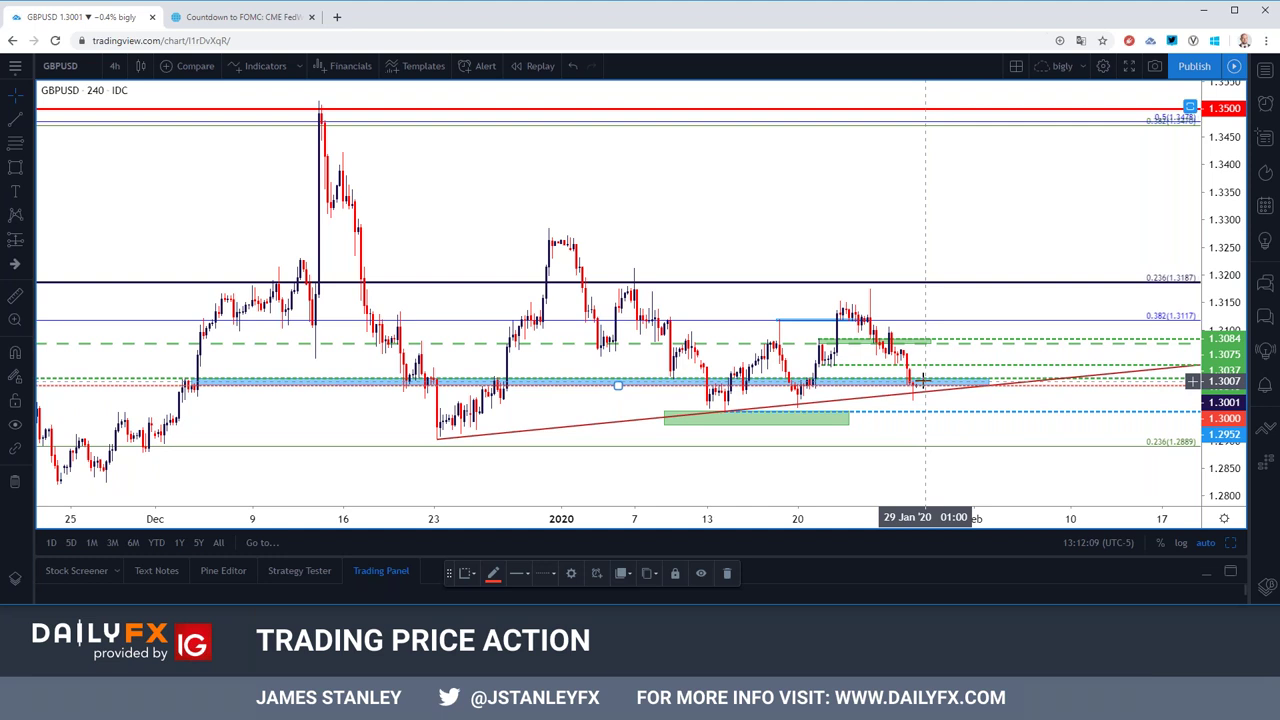
pyautogui.click(114, 66)
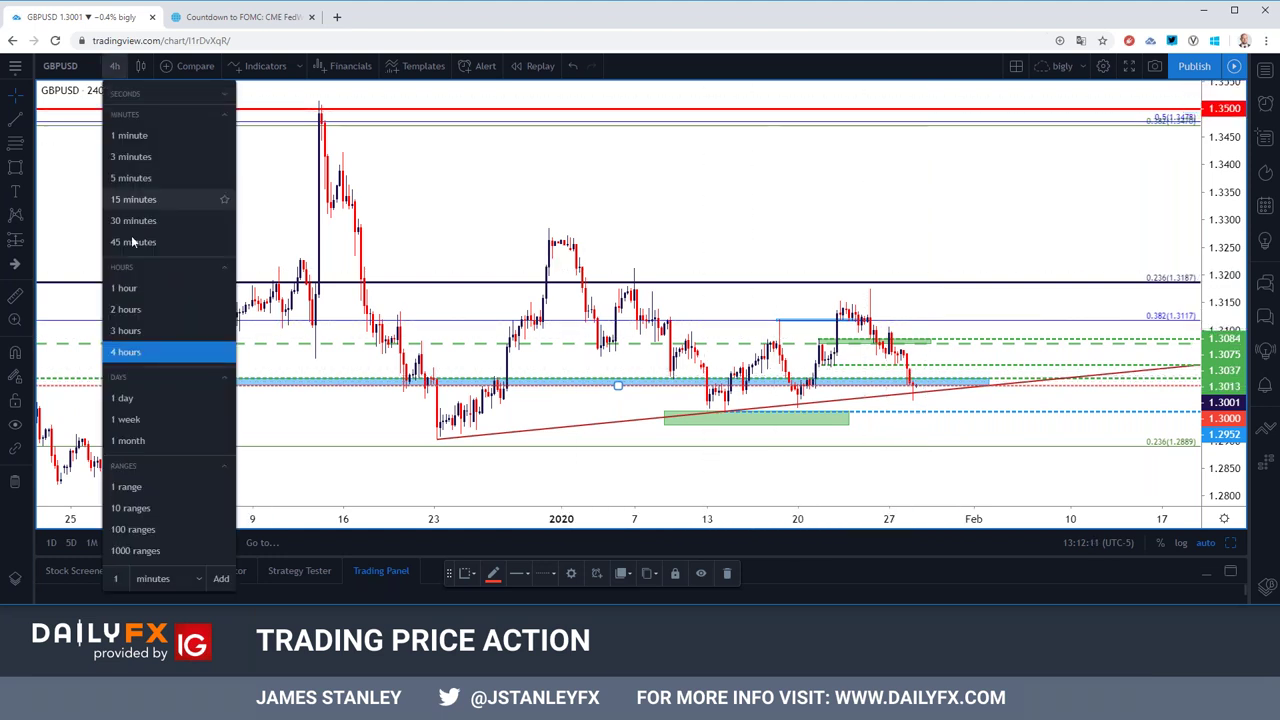
# Step: Put GBPUSD on 1-hour candles and zoom to review recent price action
pyautogui.click(125, 288)
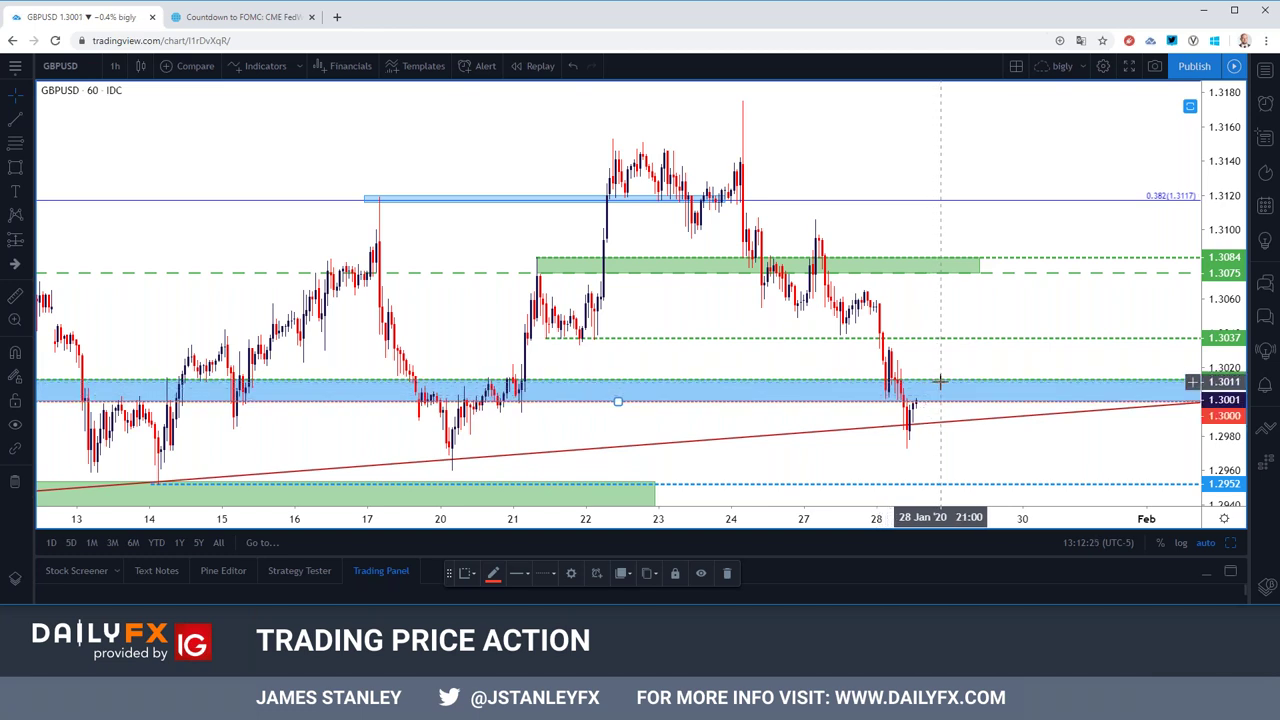
pyautogui.scroll(-2, 940, 381)
pyautogui.scroll(-2, 940, 379)
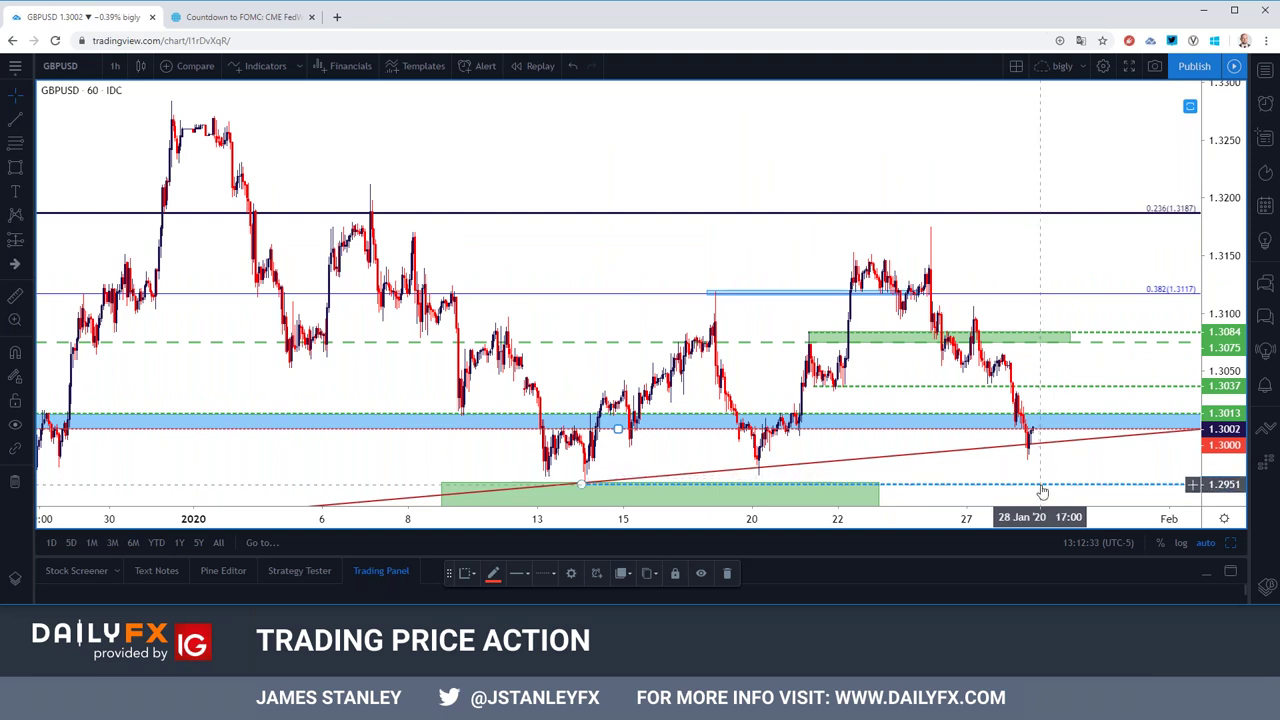
pyautogui.scroll(-1, 1042, 491)
pyautogui.scroll(-2, 1042, 491)
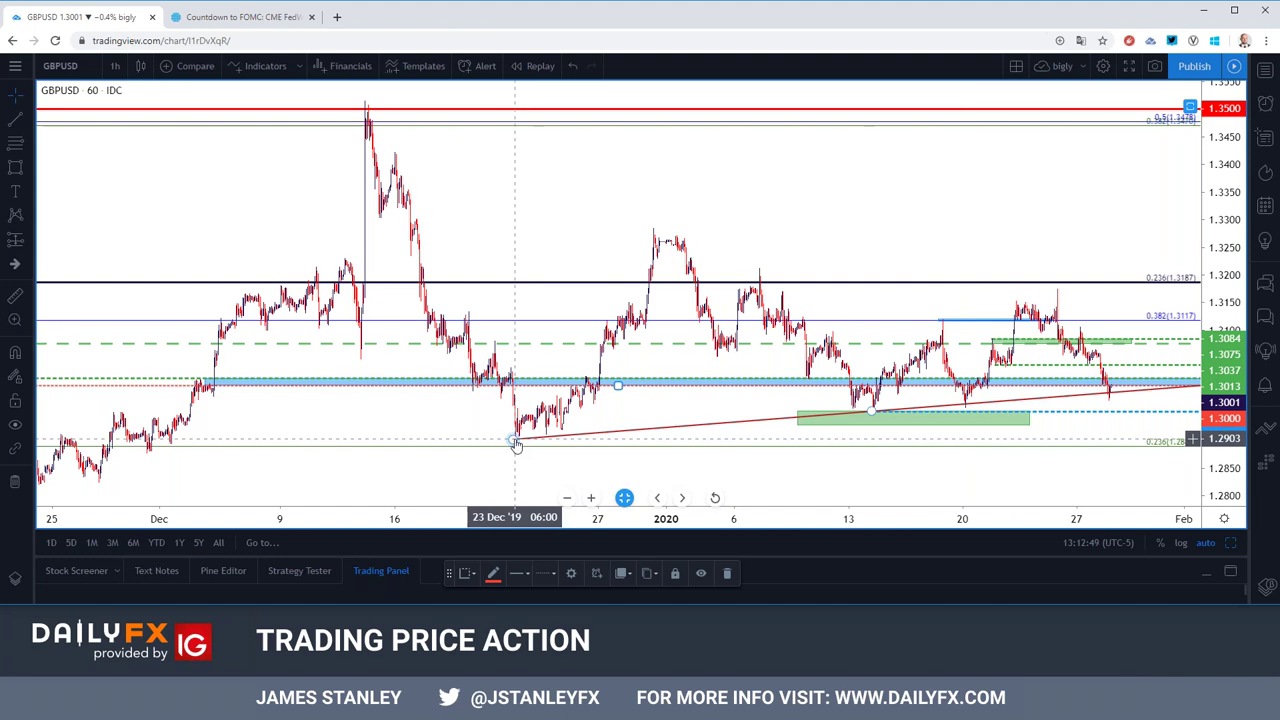
pyautogui.scroll(3, 628, 440)
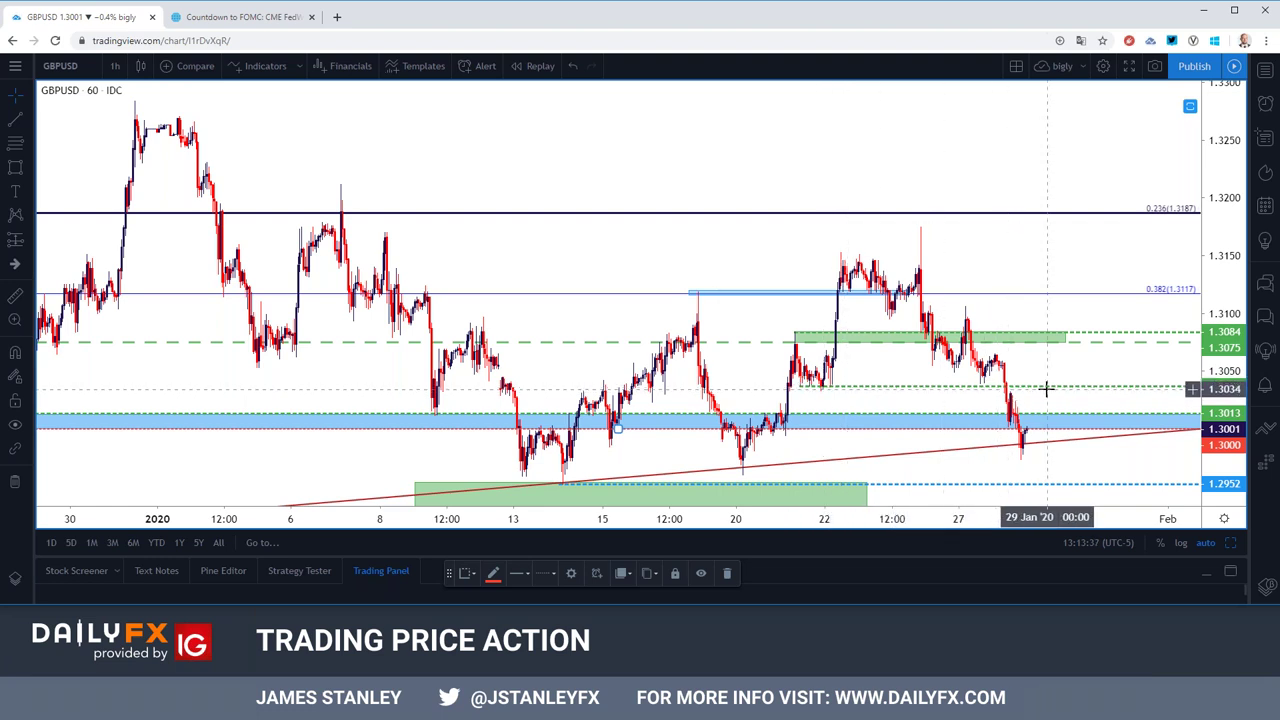
pyautogui.scroll(-3, 1000, 345)
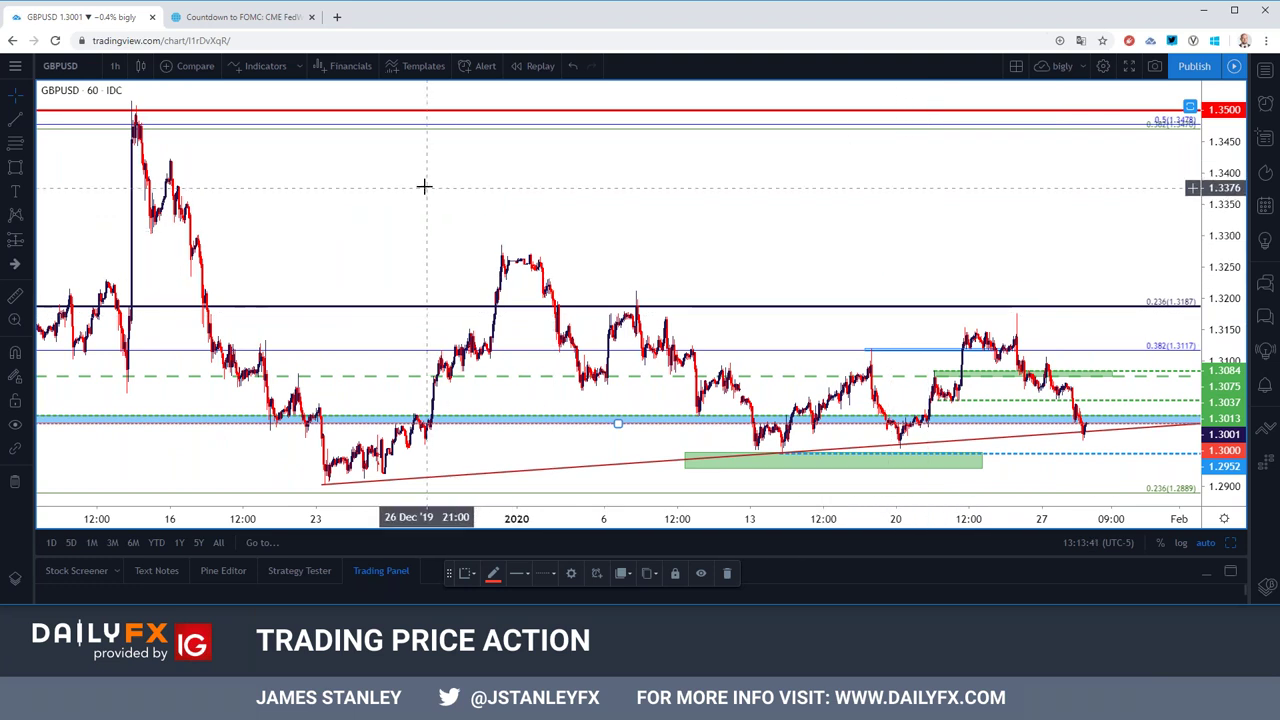
# Step: Change the chart's symbol to USDCAD from a USD search
pyautogui.click(80, 60)
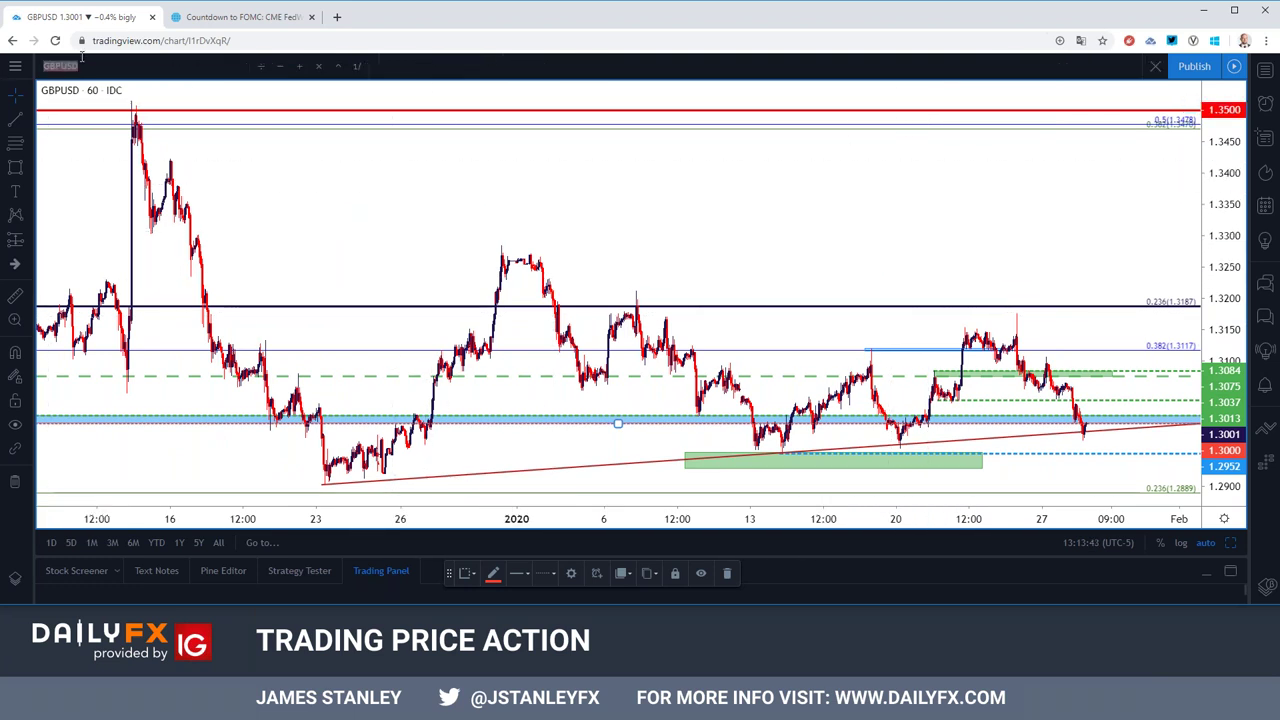
pyautogui.write('USD')
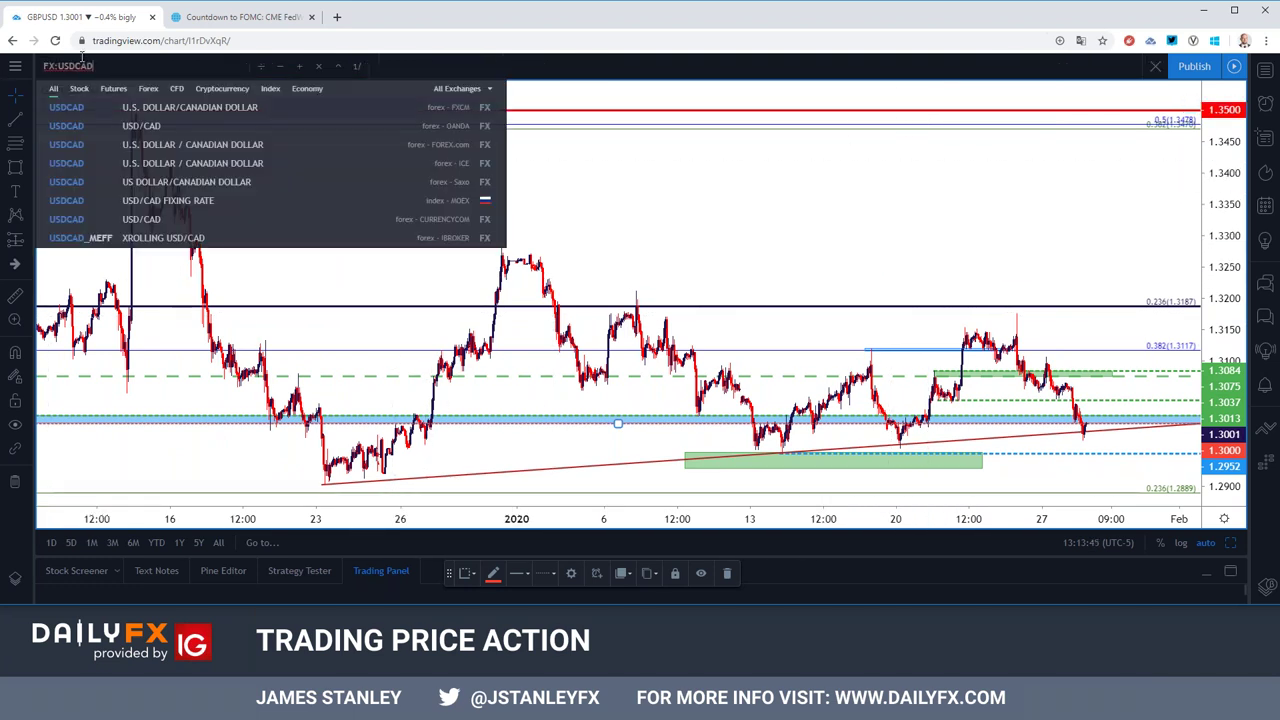
pyautogui.press('Return')
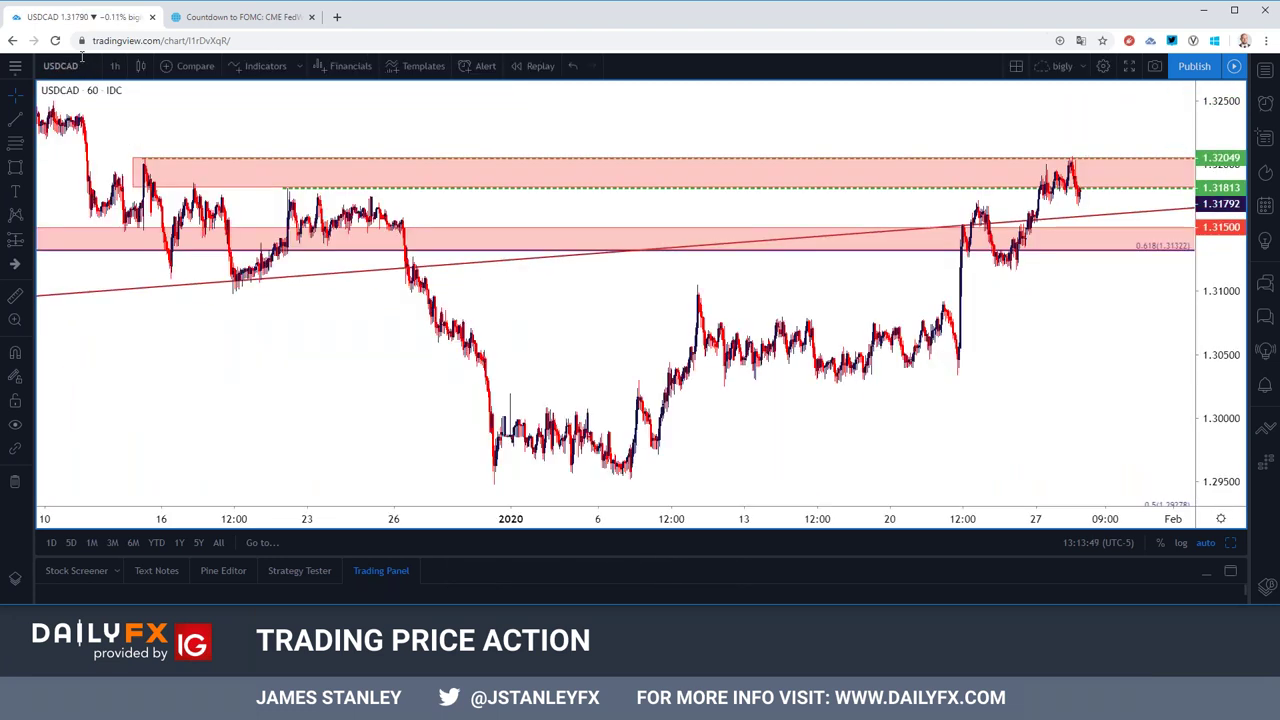
# Step: View USDCAD on daily candles and inspect the red zones near 1.3150 and 1.3200
pyautogui.click(113, 67)
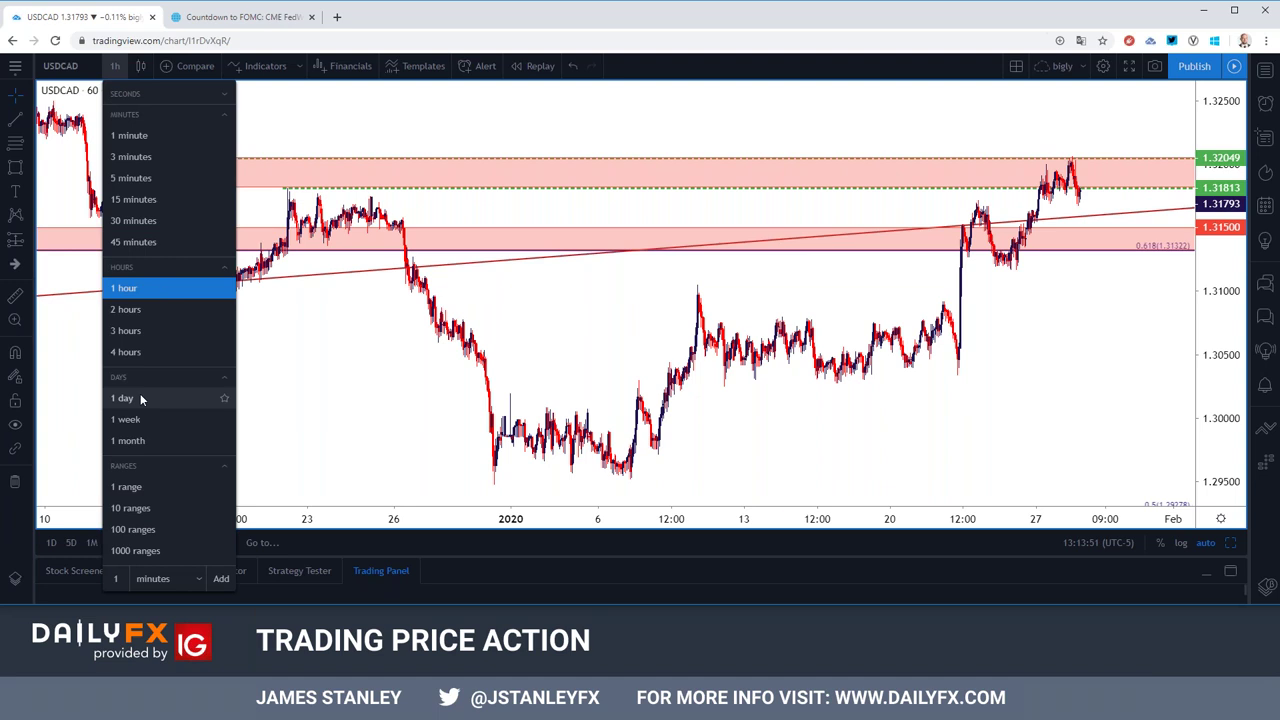
pyautogui.click(140, 393)
pyautogui.scroll(3, 200, 341)
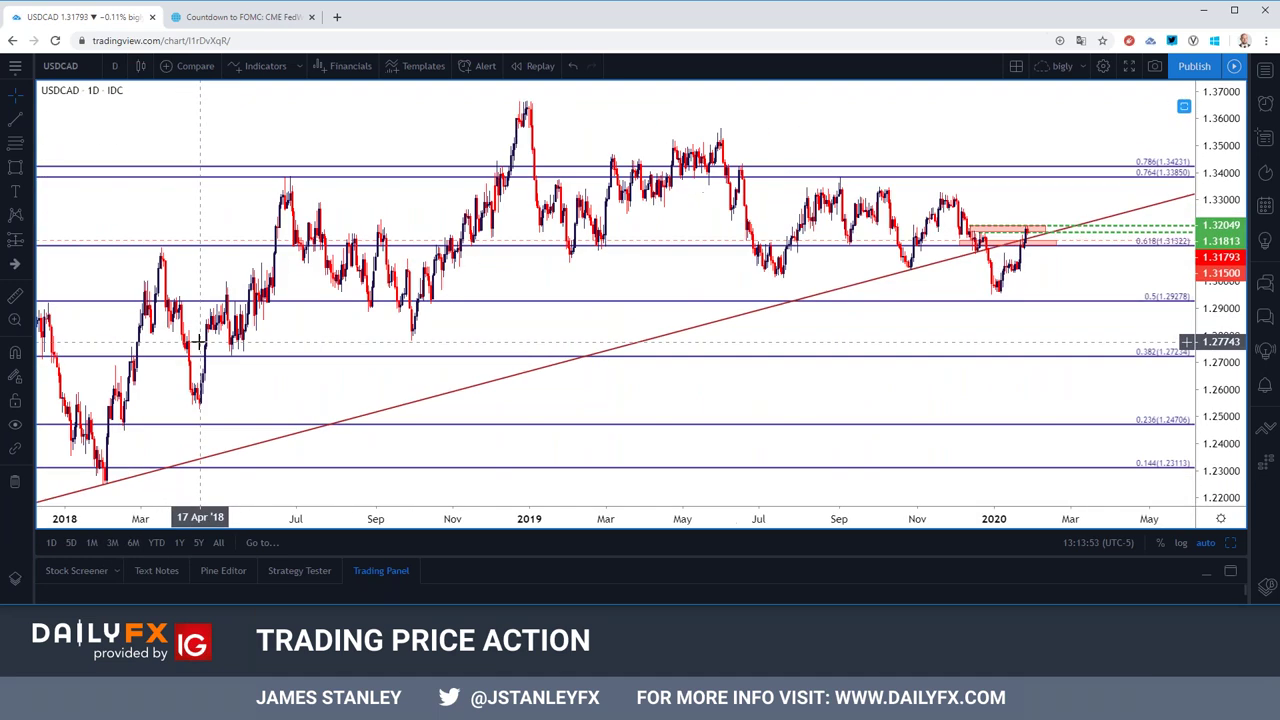
pyautogui.scroll(2, 198, 341)
pyautogui.scroll(1, 198, 341)
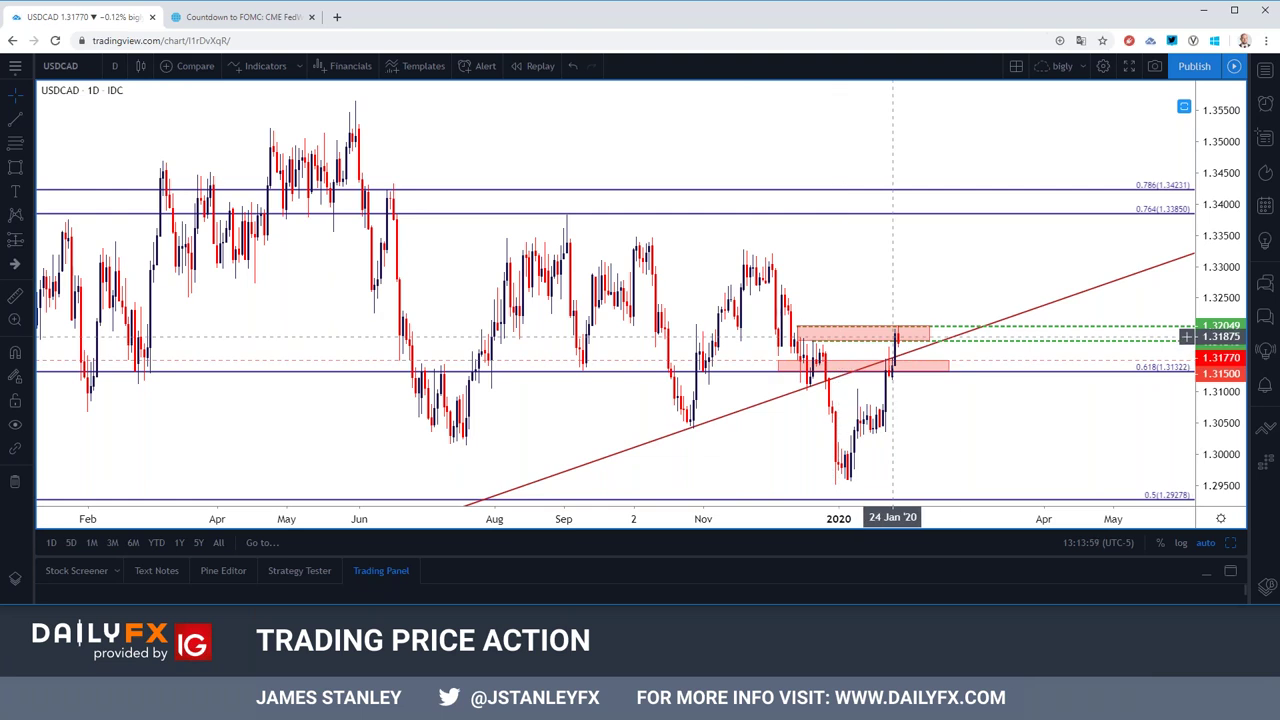
pyautogui.click(893, 366)
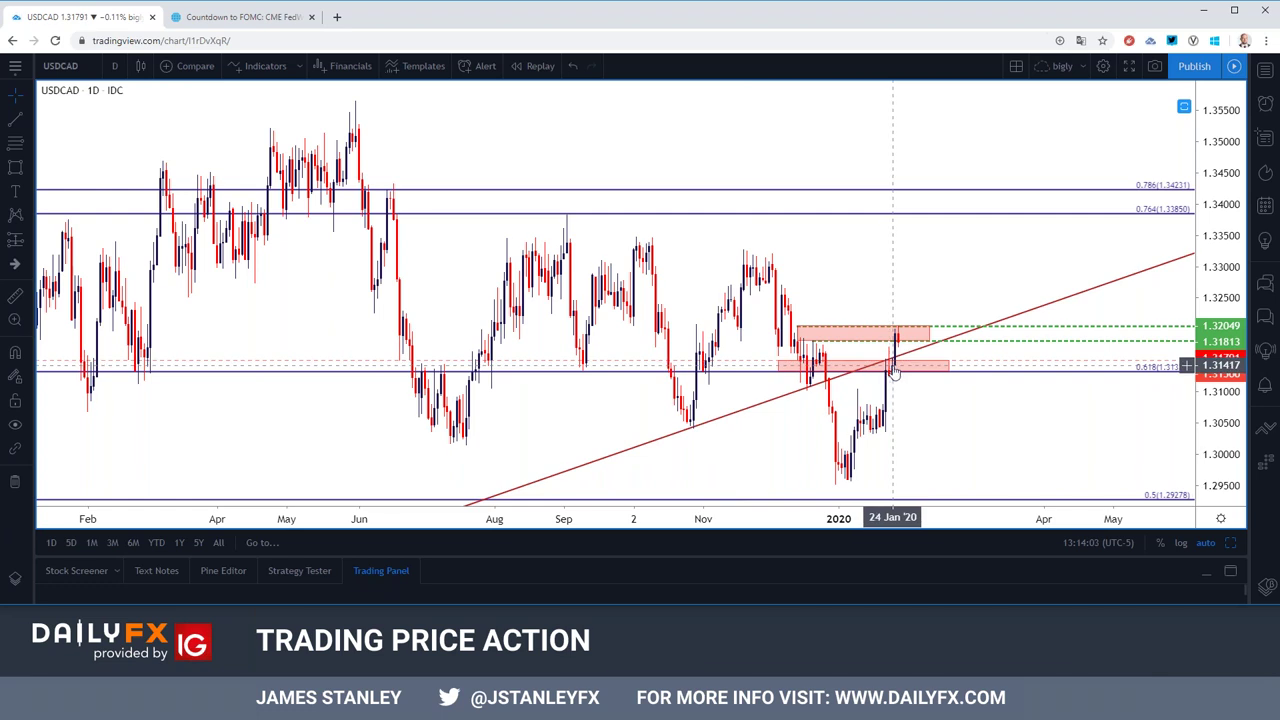
pyautogui.click(898, 340)
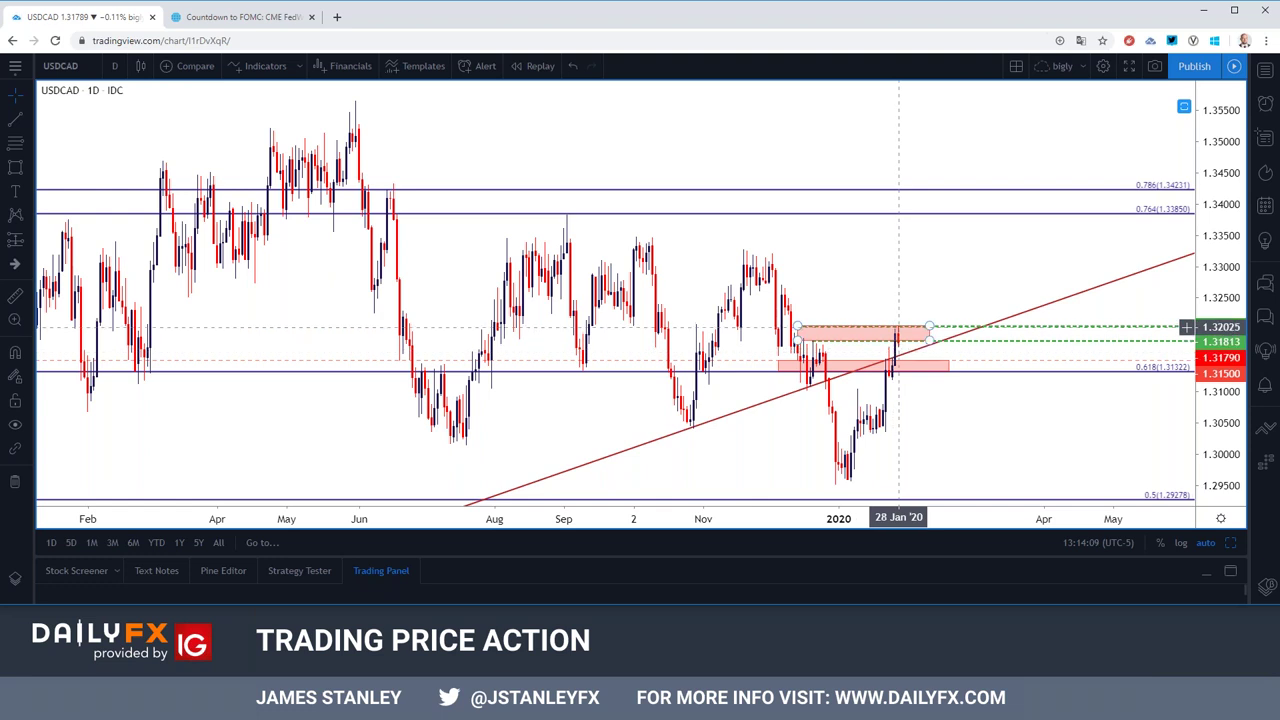
# Step: Compare USDCAD on 1-hour and daily candles, settle on 4-hour, and open the Fibonacci tools list
pyautogui.click(114, 66)
pyautogui.click(122, 289)
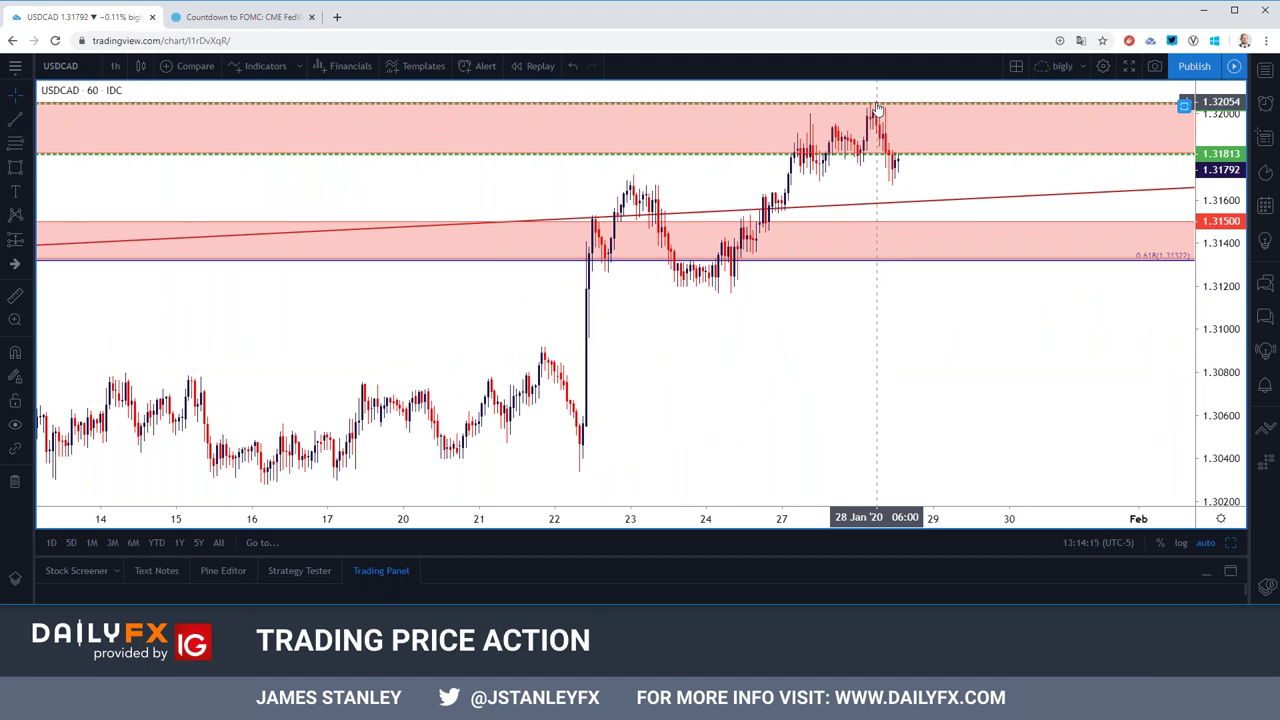
pyautogui.scroll(2, 475, 250)
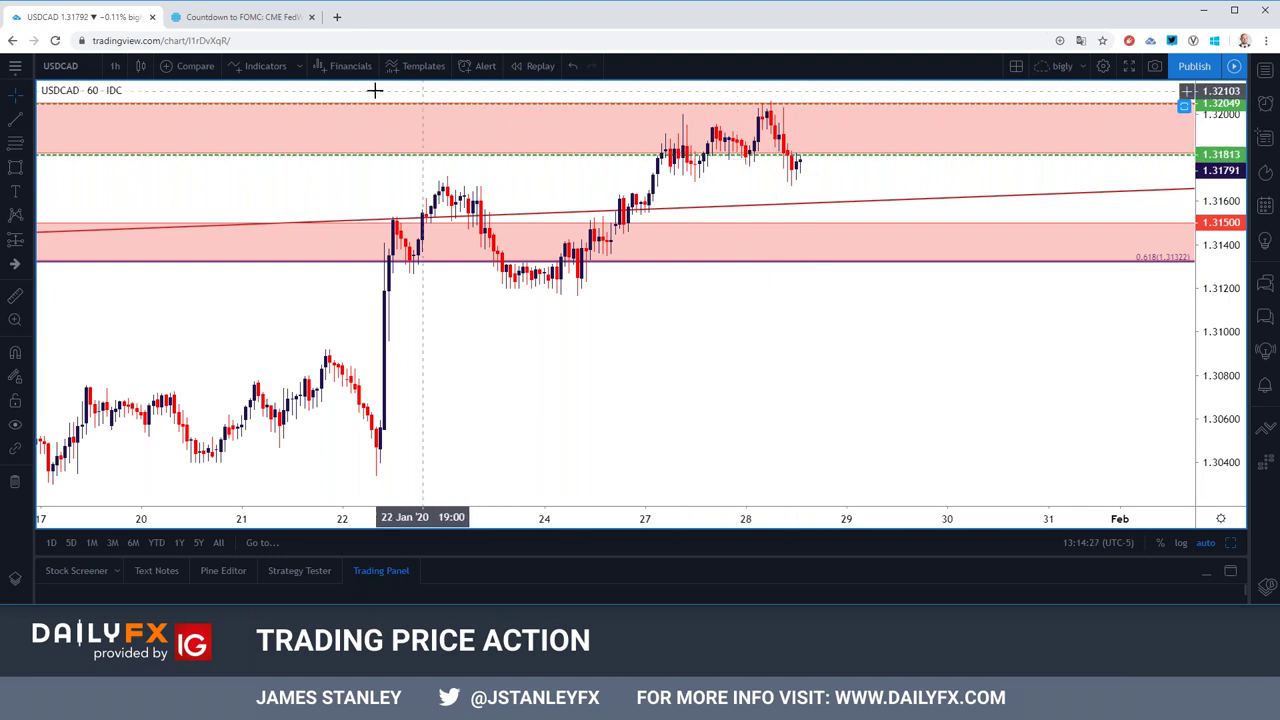
pyautogui.click(115, 66)
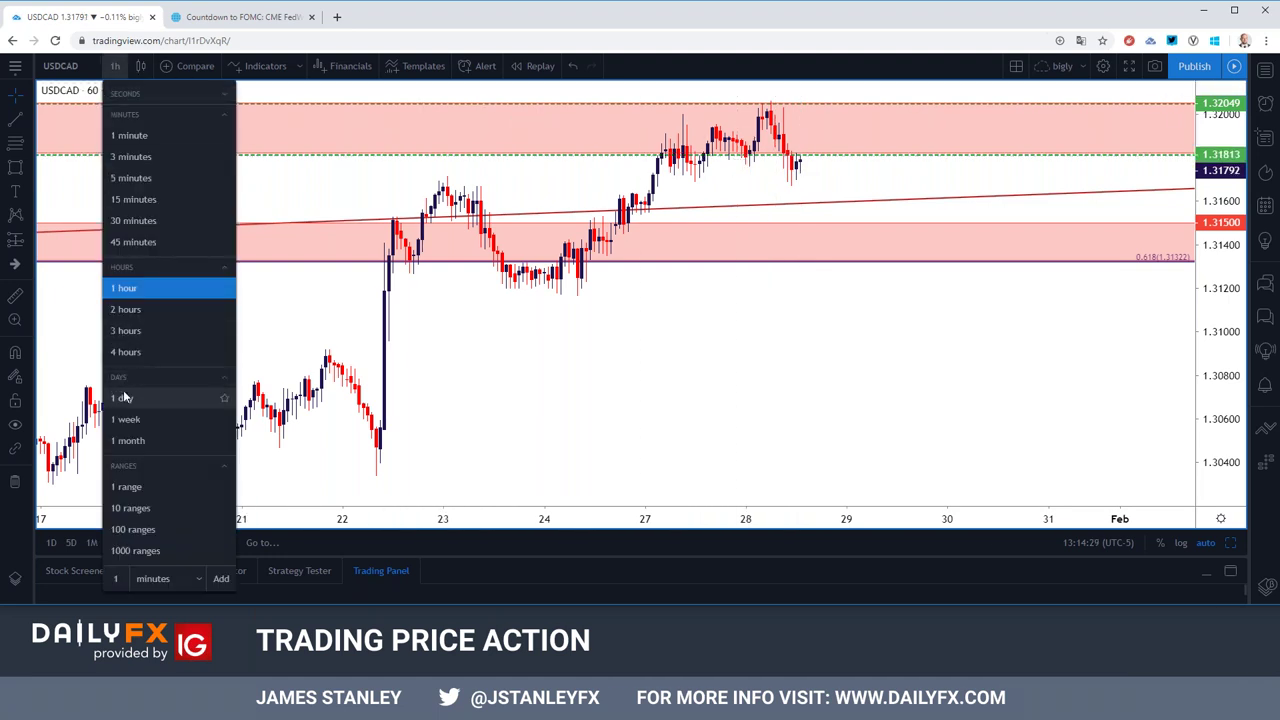
pyautogui.click(124, 397)
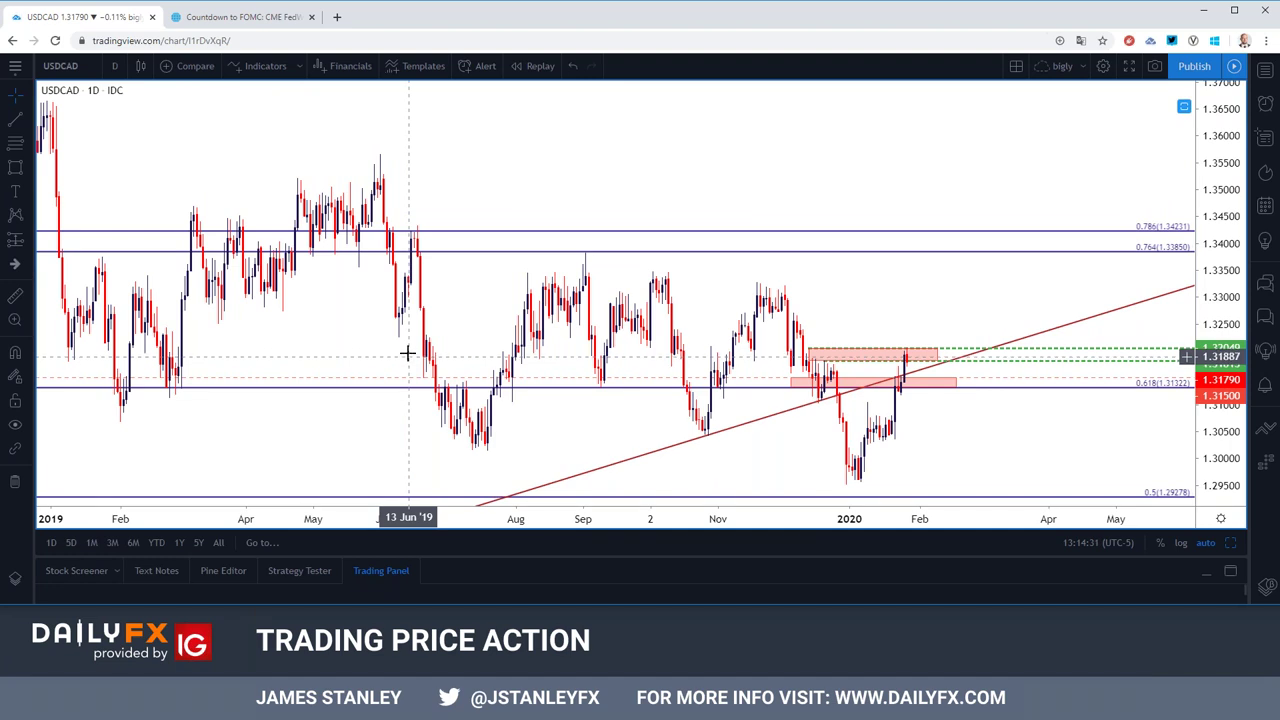
pyautogui.scroll(-1, 408, 351)
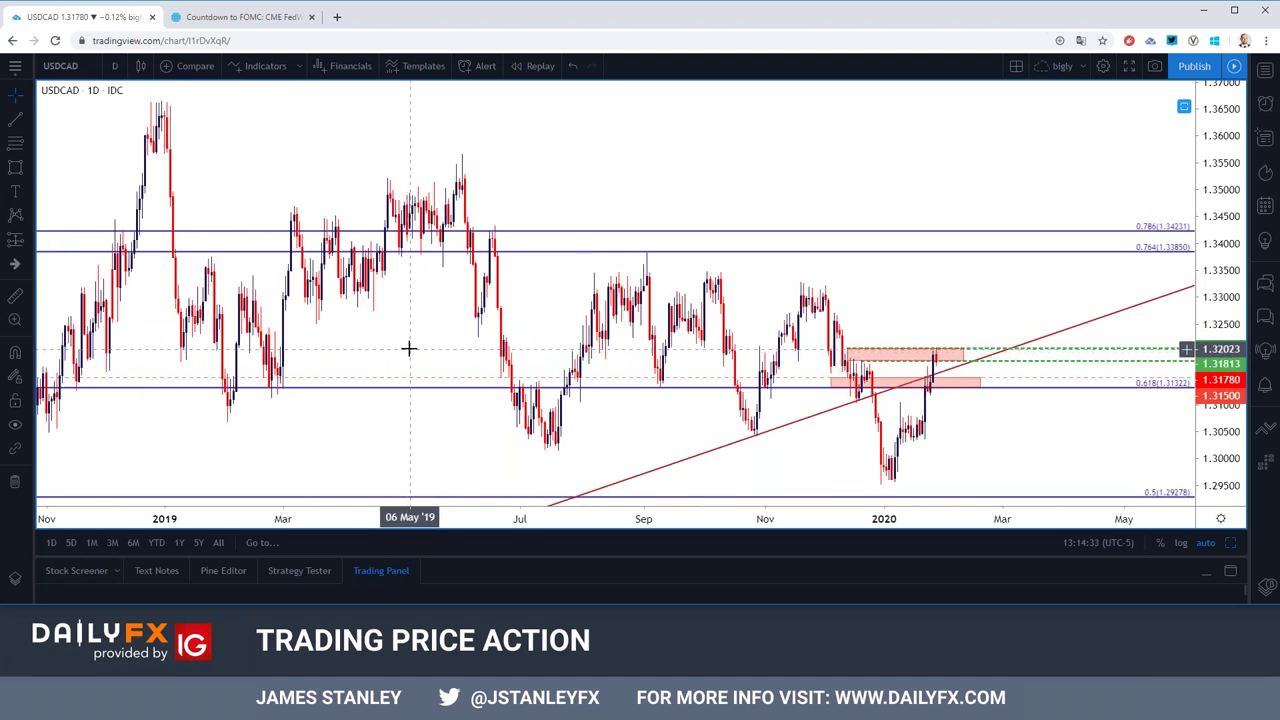
pyautogui.click(114, 66)
pyautogui.click(126, 352)
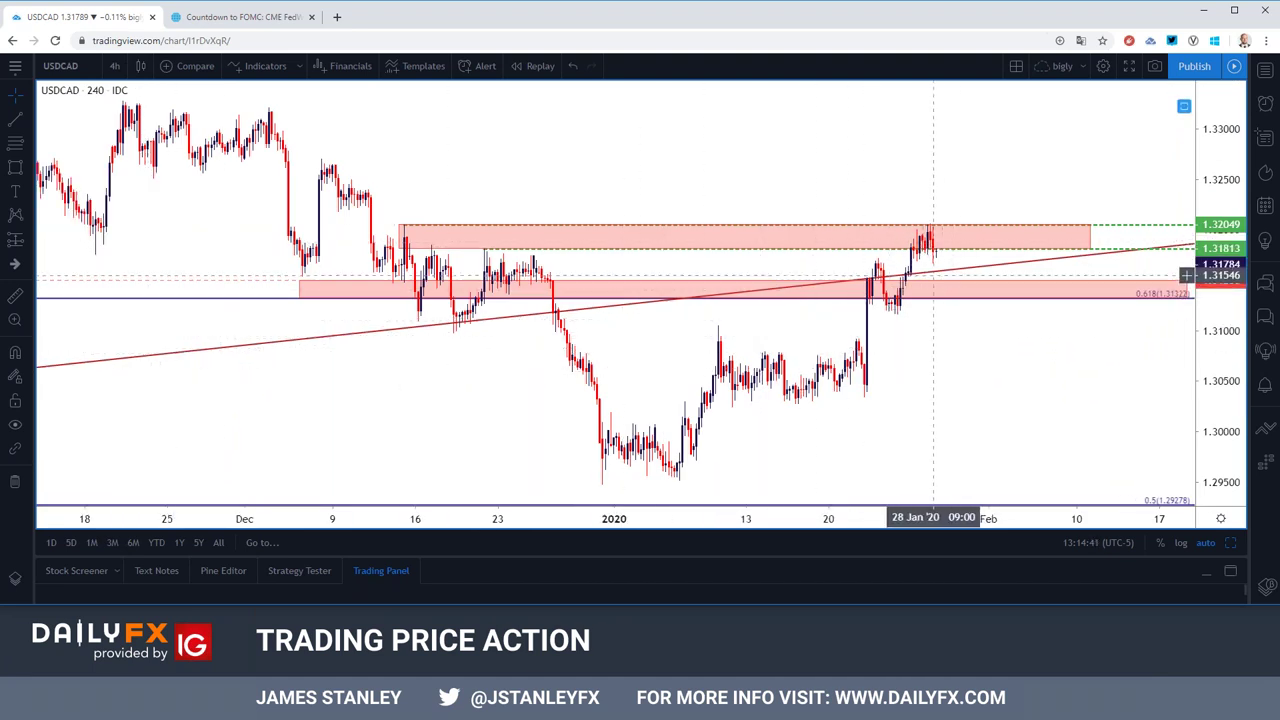
pyautogui.scroll(-3, 860, 265)
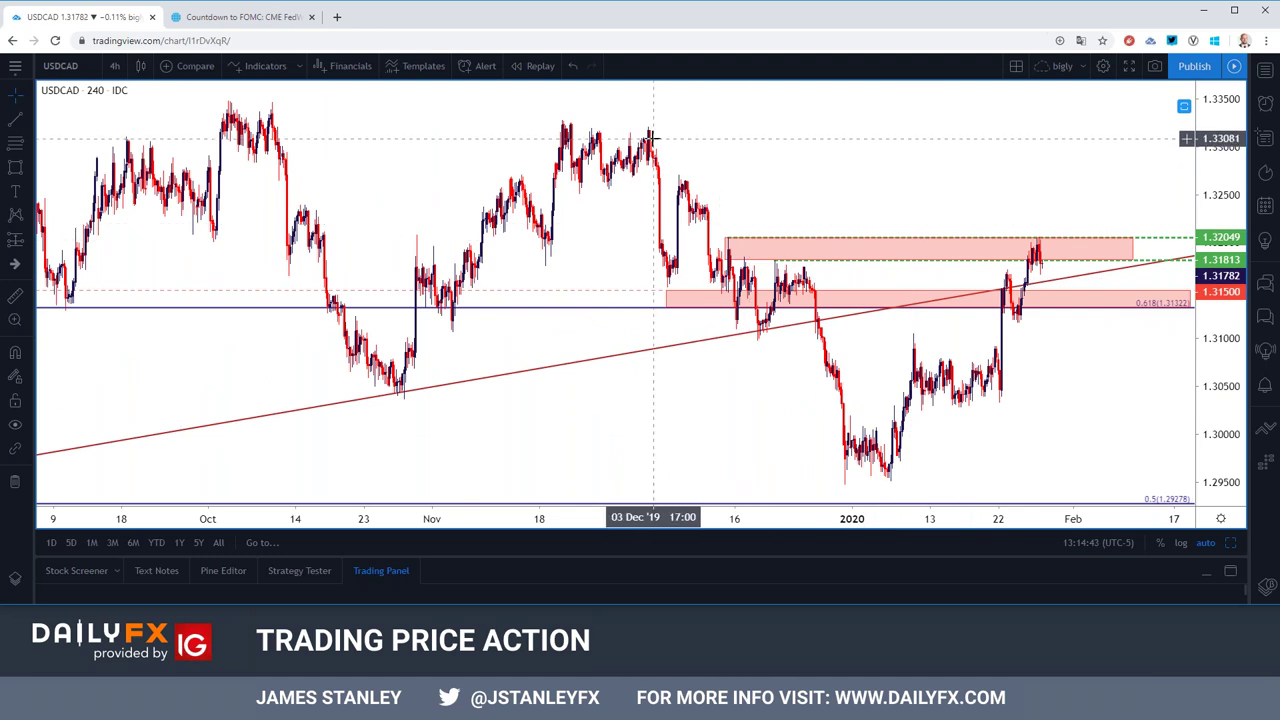
pyautogui.click(27, 240)
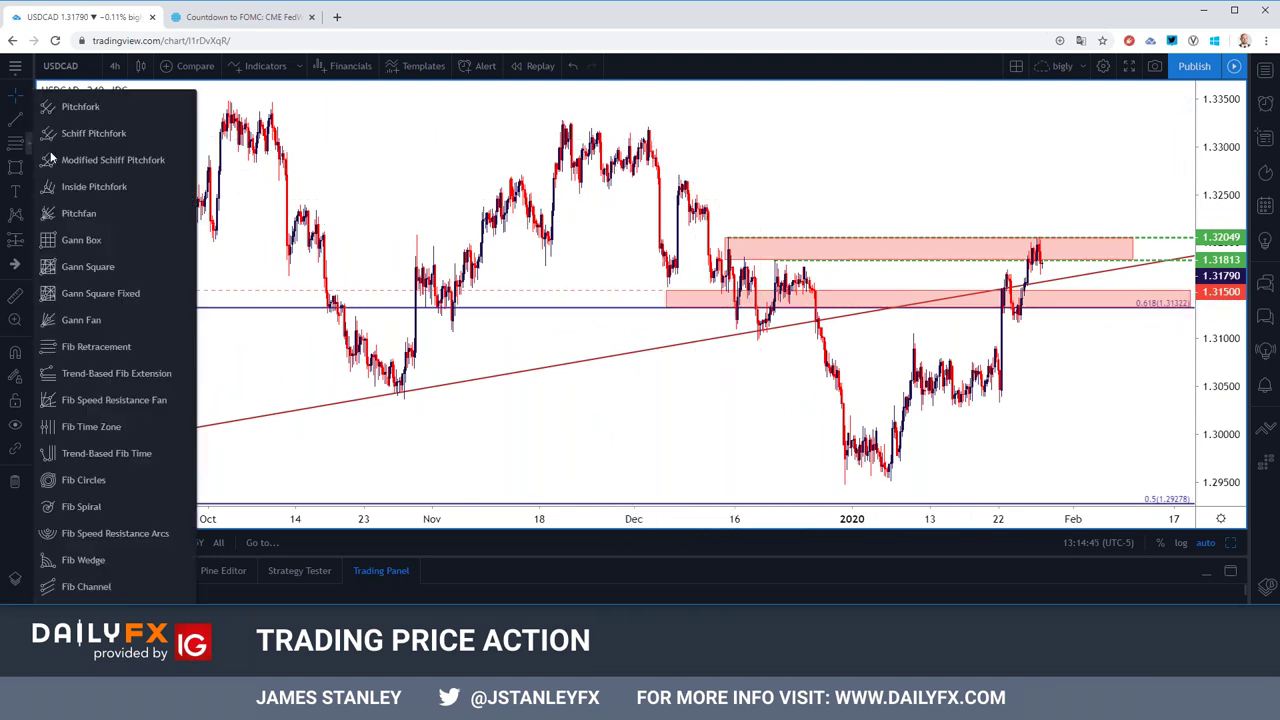
# Step: Draw a Fib Retracement on USDCAD from the 1.33206 03 Dec high to the 1.29501 low
pyautogui.click(89, 346)
pyautogui.click(648, 127)
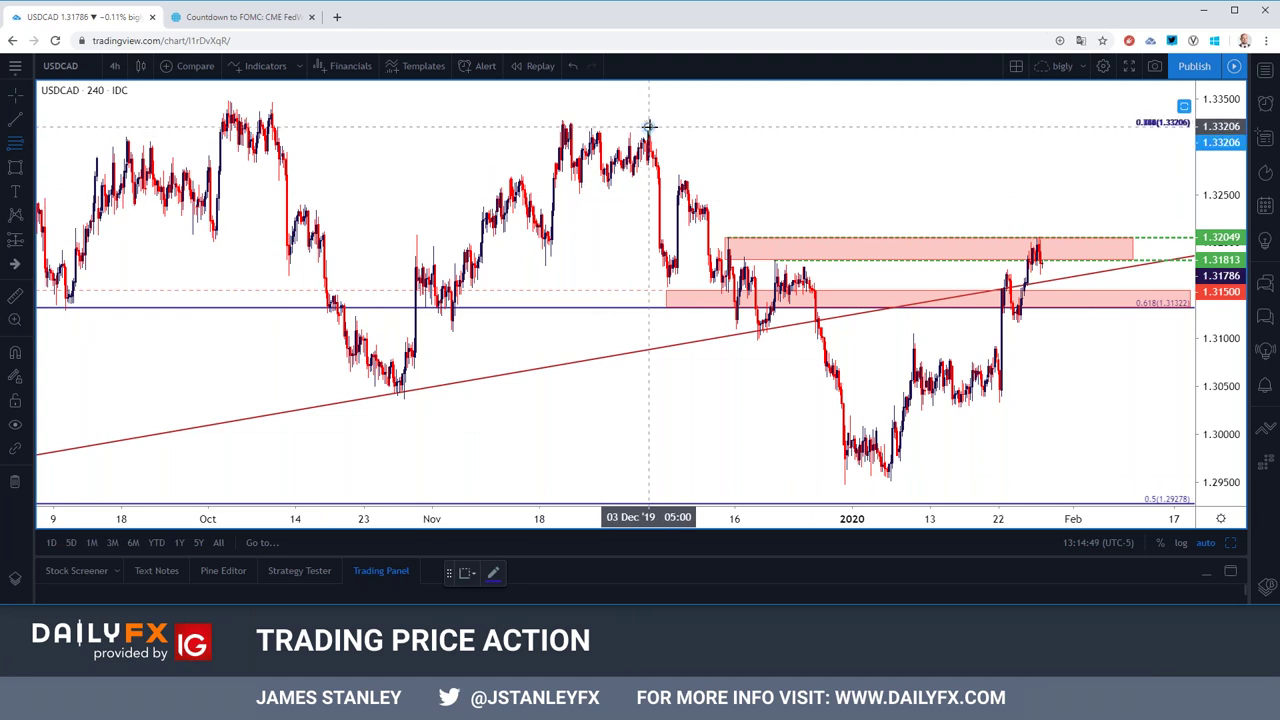
pyautogui.click(845, 481)
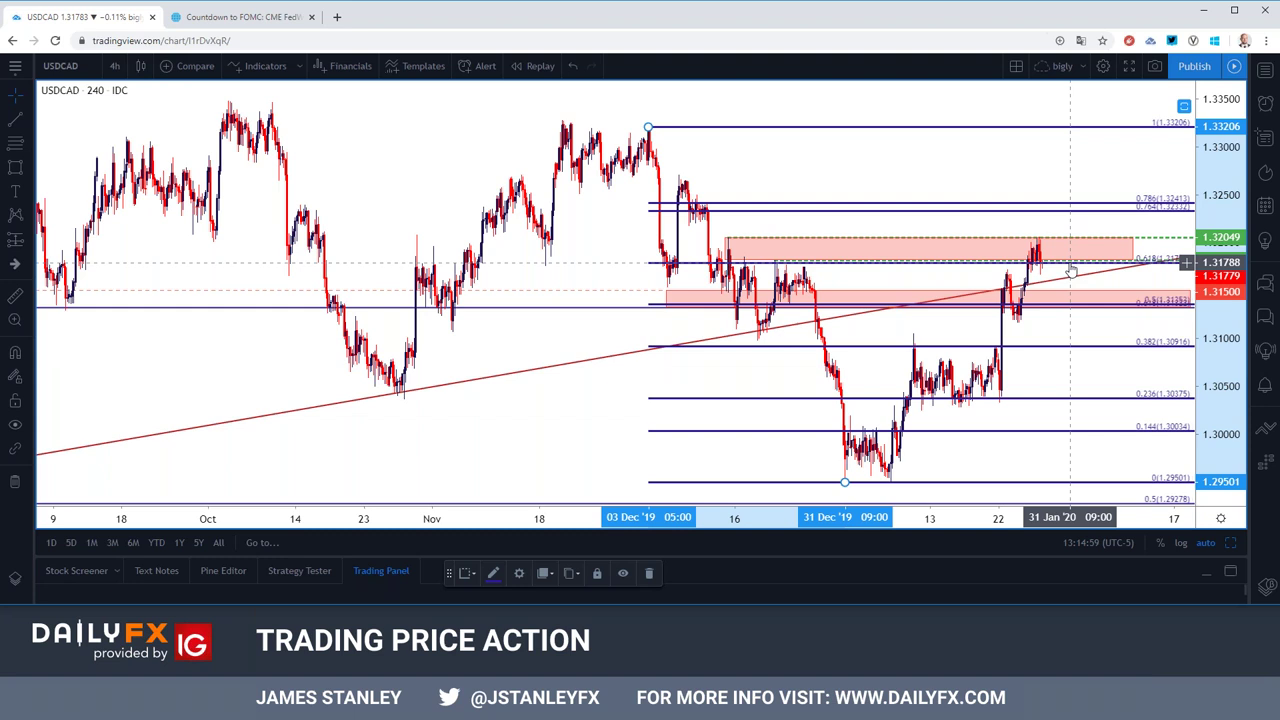
pyautogui.click(60, 66)
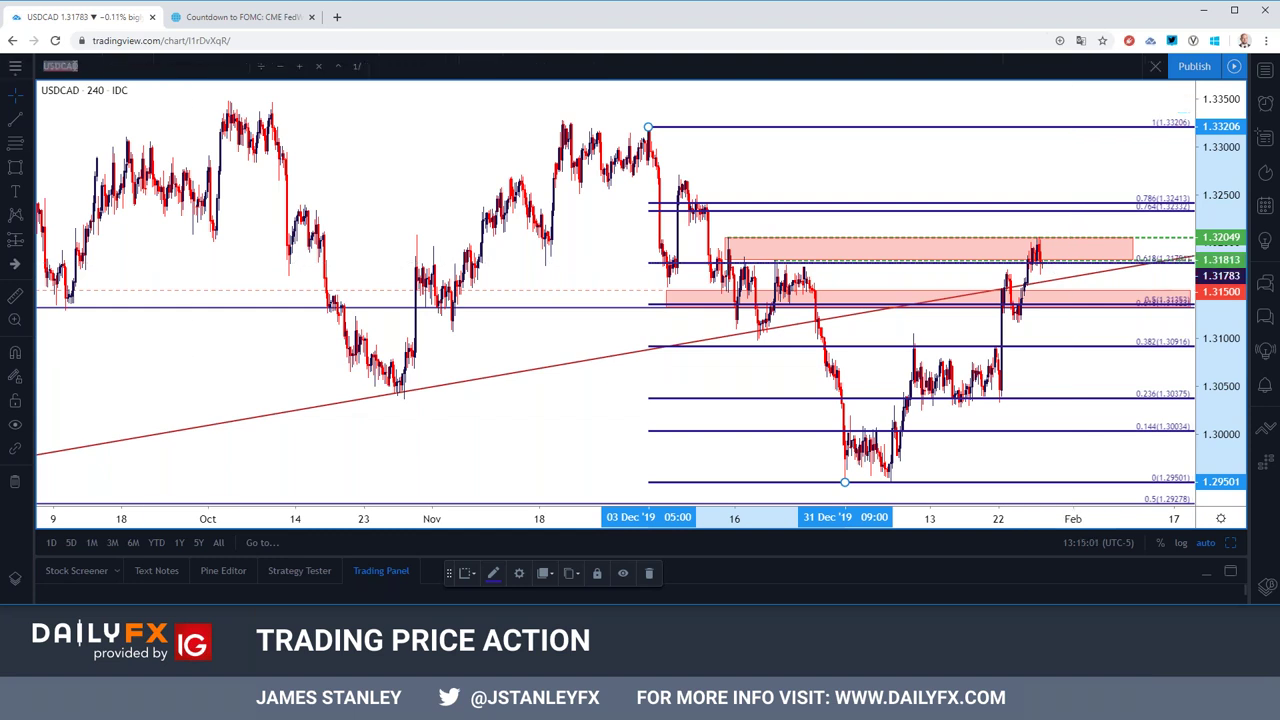
# Step: Load DXY and drag a Fib Retracement from the 29 Nov 98.52 high to the 96.34 low
pyautogui.write('TVC:DXY')
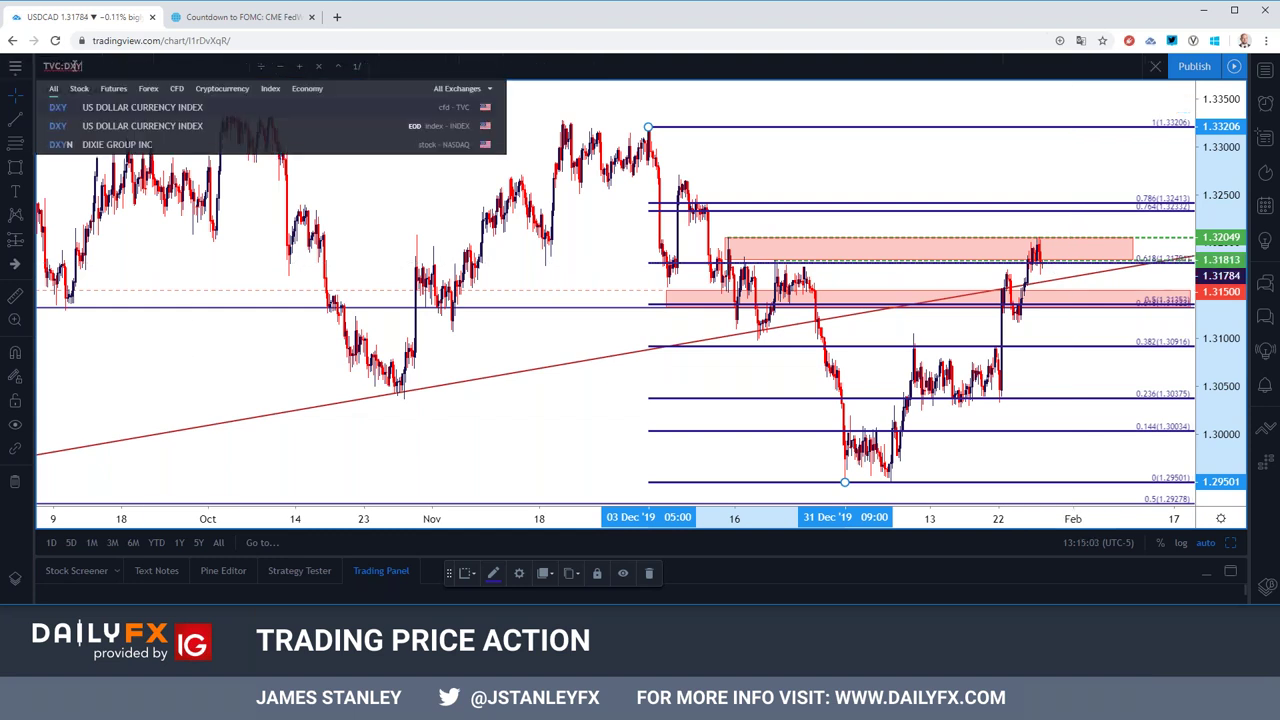
pyautogui.press('Return')
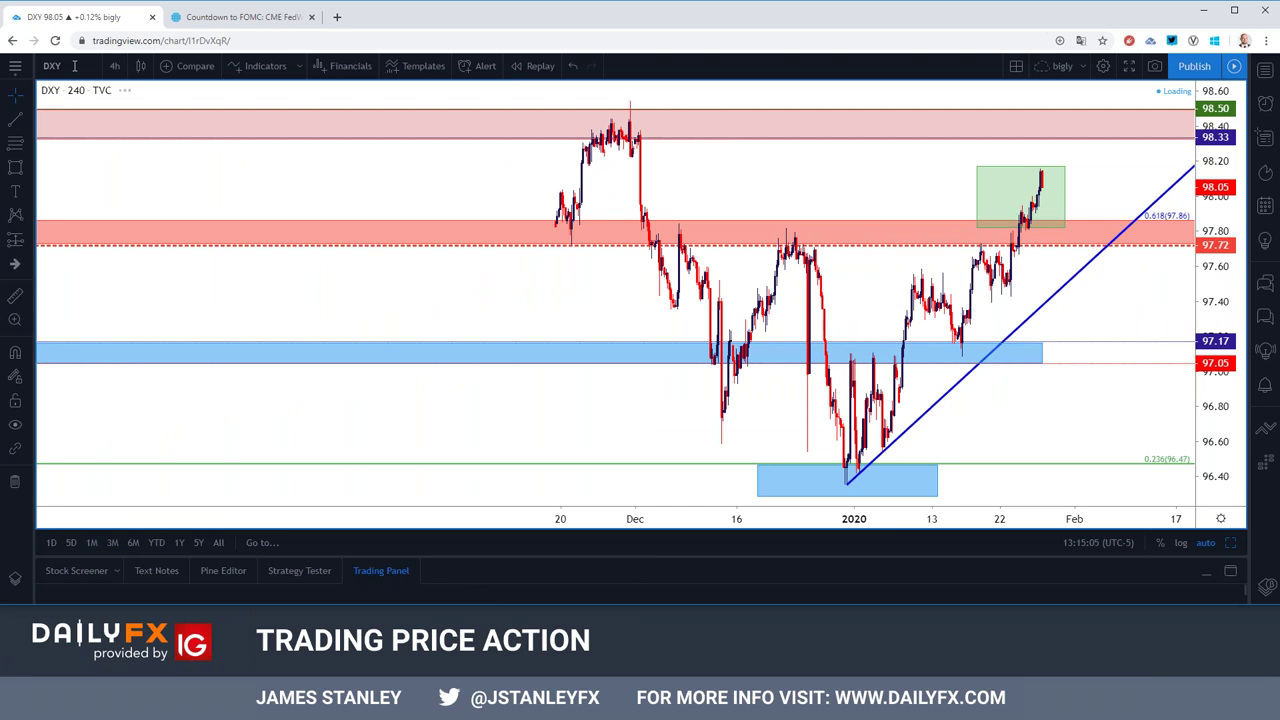
pyautogui.click(27, 141)
pyautogui.click(110, 346)
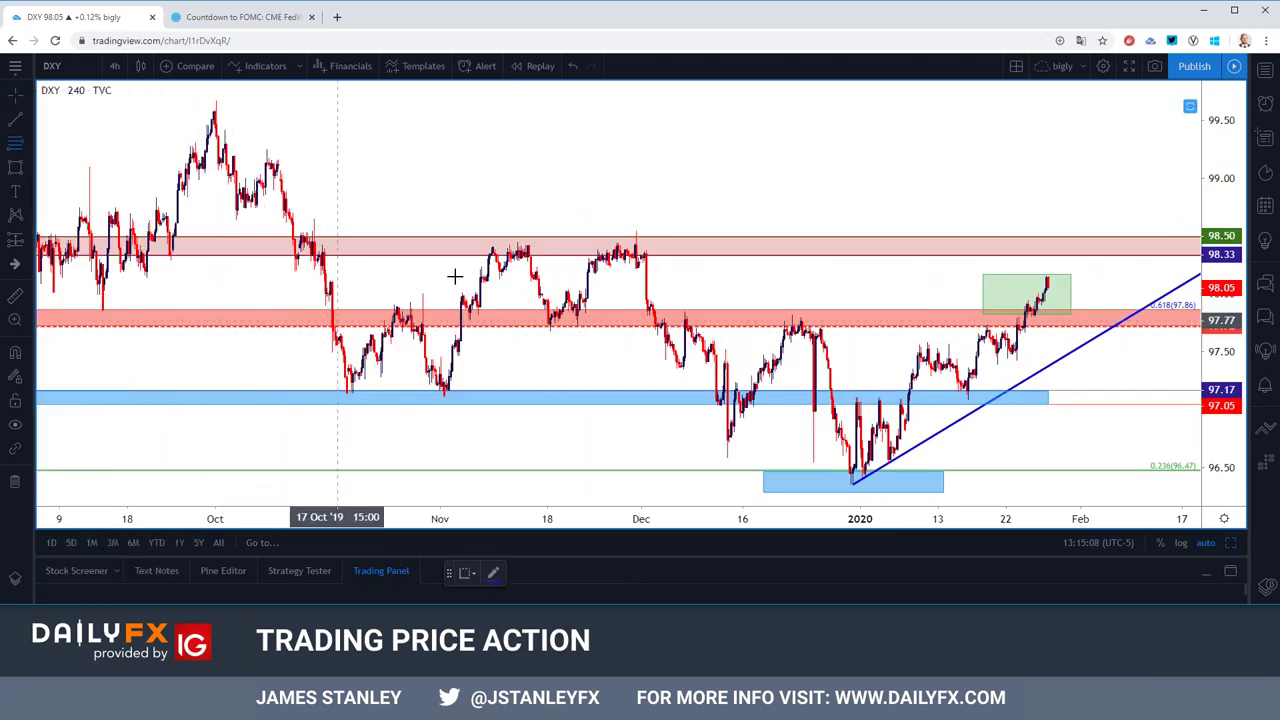
pyautogui.click(636, 233)
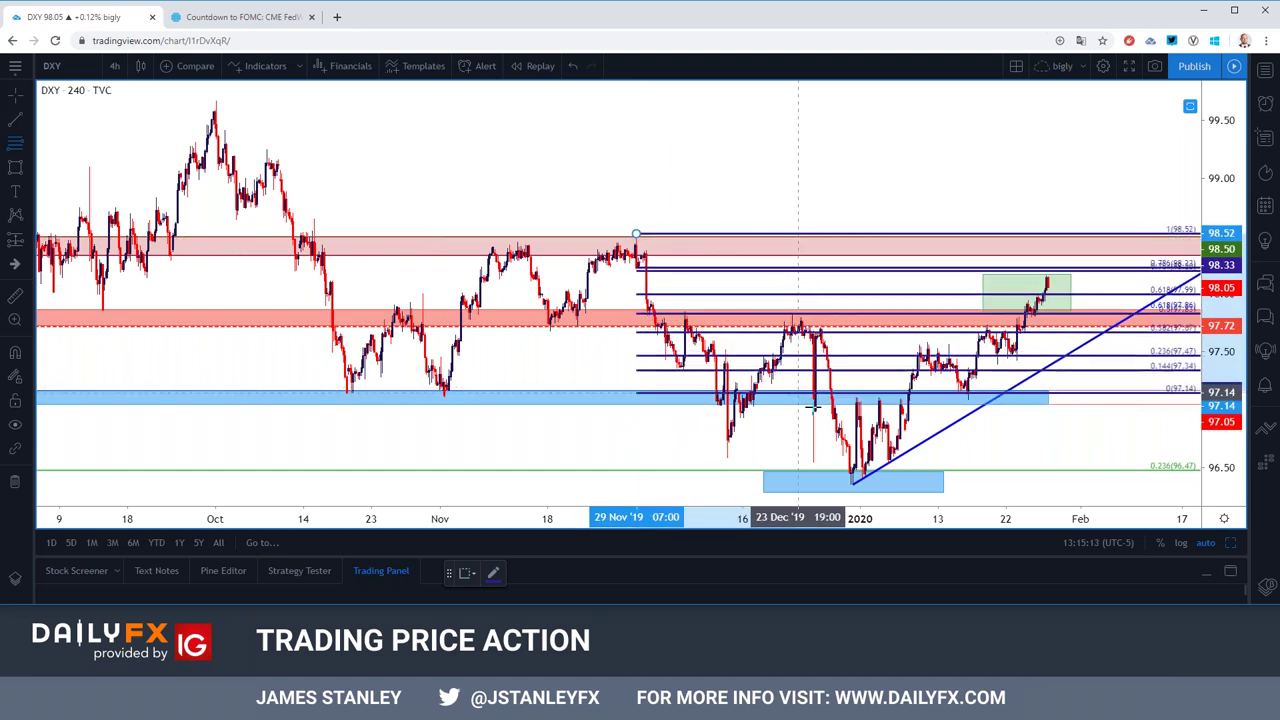
pyautogui.click(849, 485)
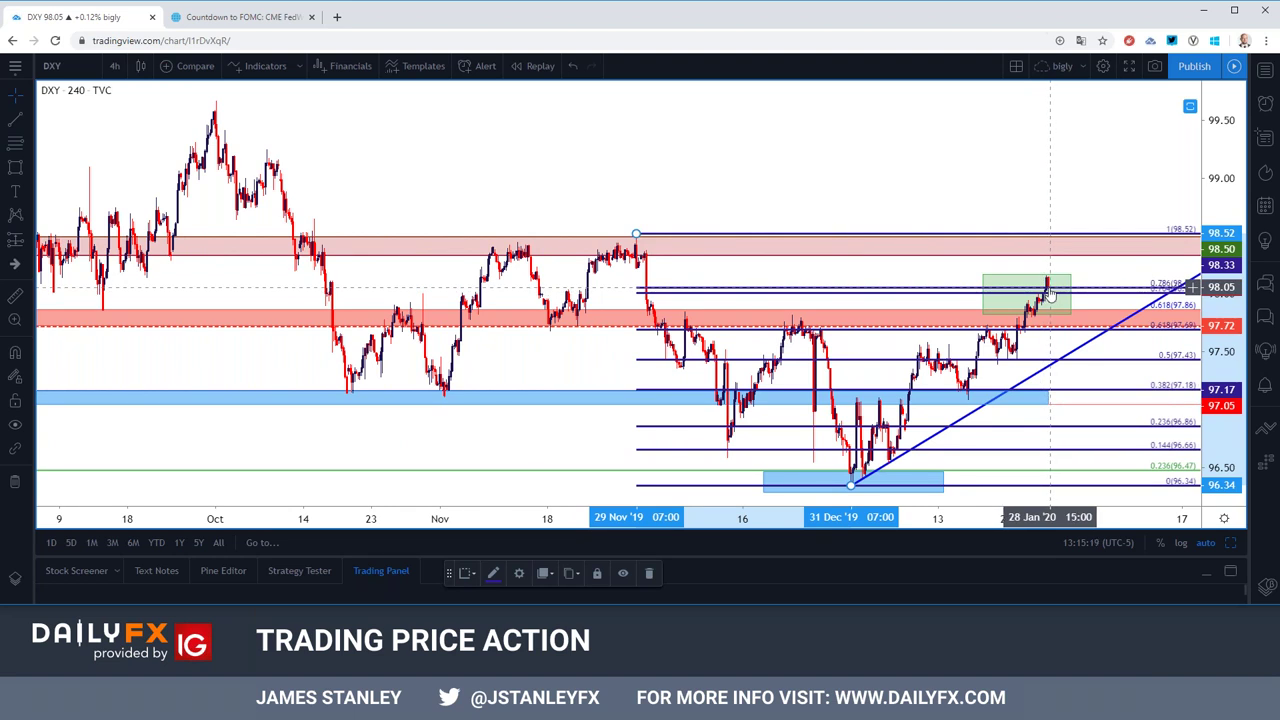
pyautogui.click(55, 65)
pyautogui.write('USDCAD')
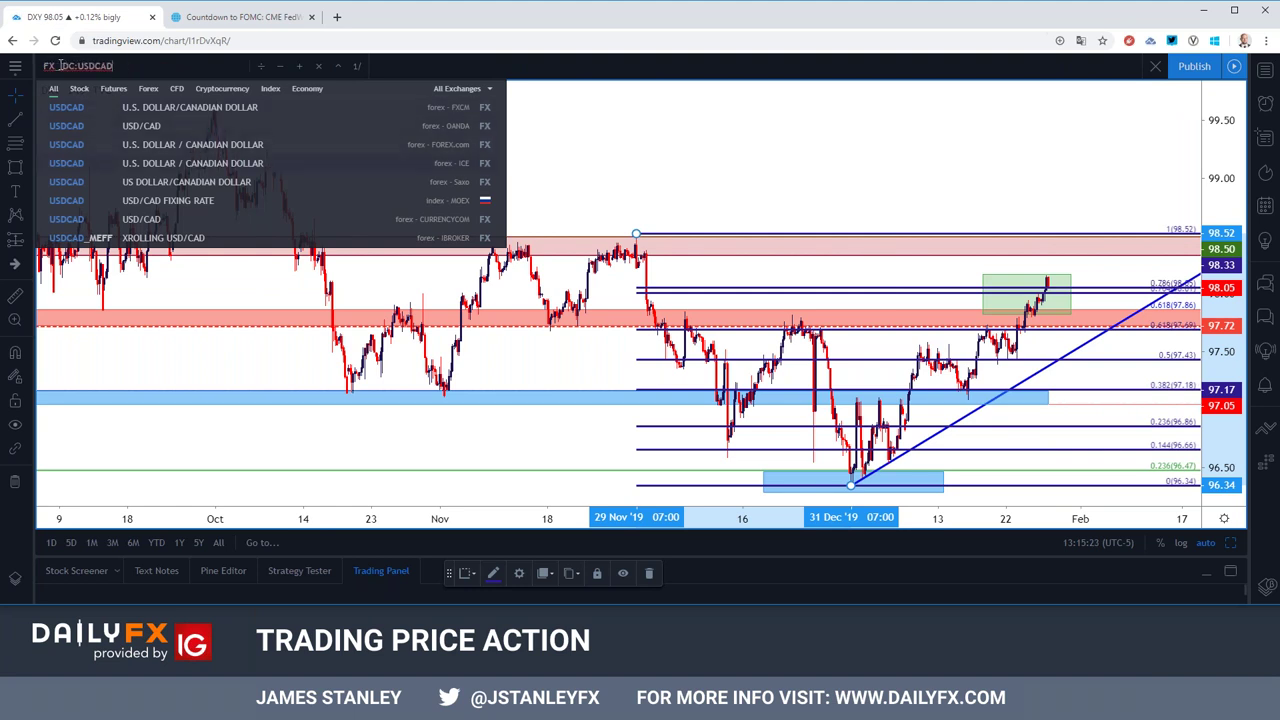
# Step: Reload USDCAD from the search results and rezoom around its zones and Fibonacci retracement
pyautogui.press('Return')
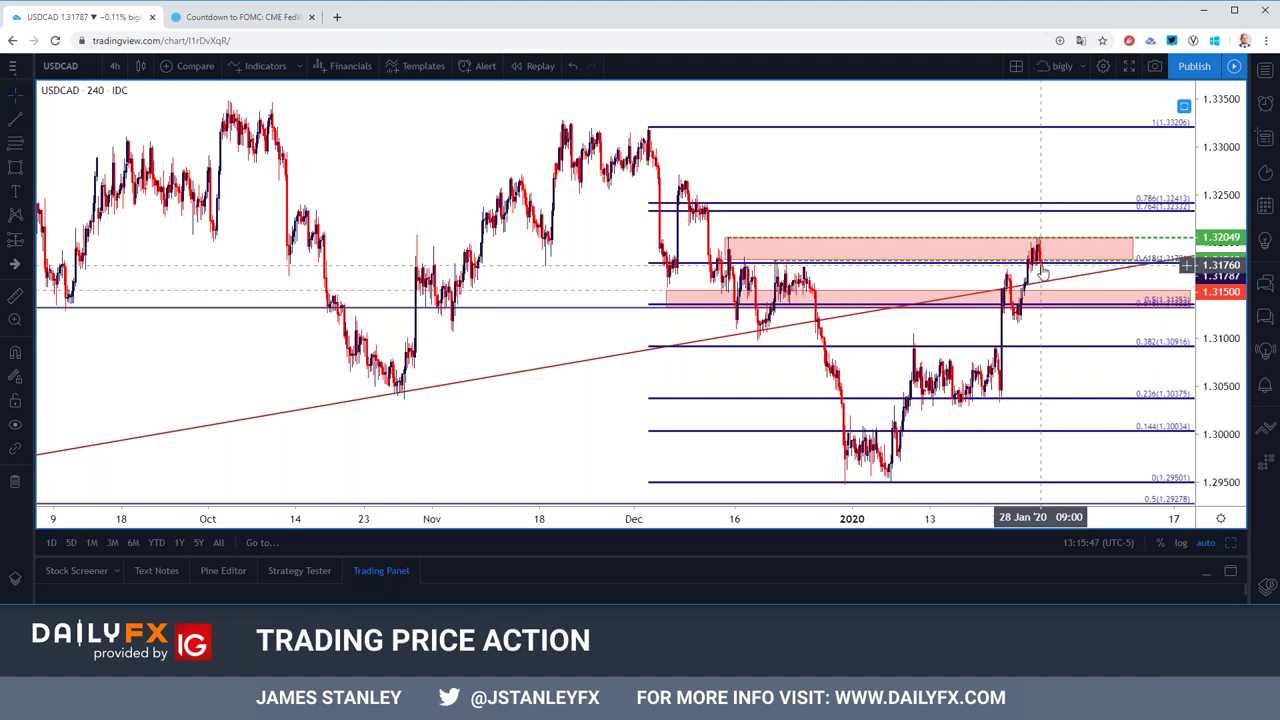
pyautogui.scroll(-3, 1030, 268)
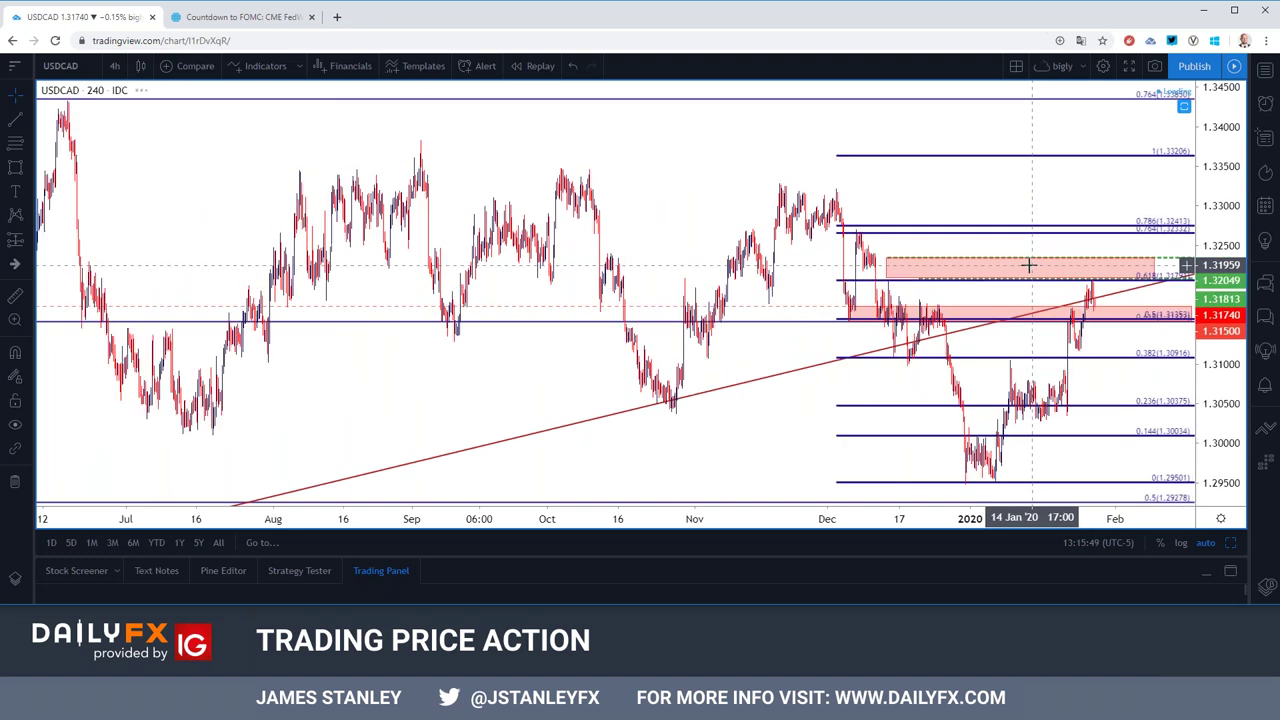
pyautogui.scroll(2, 1028, 266)
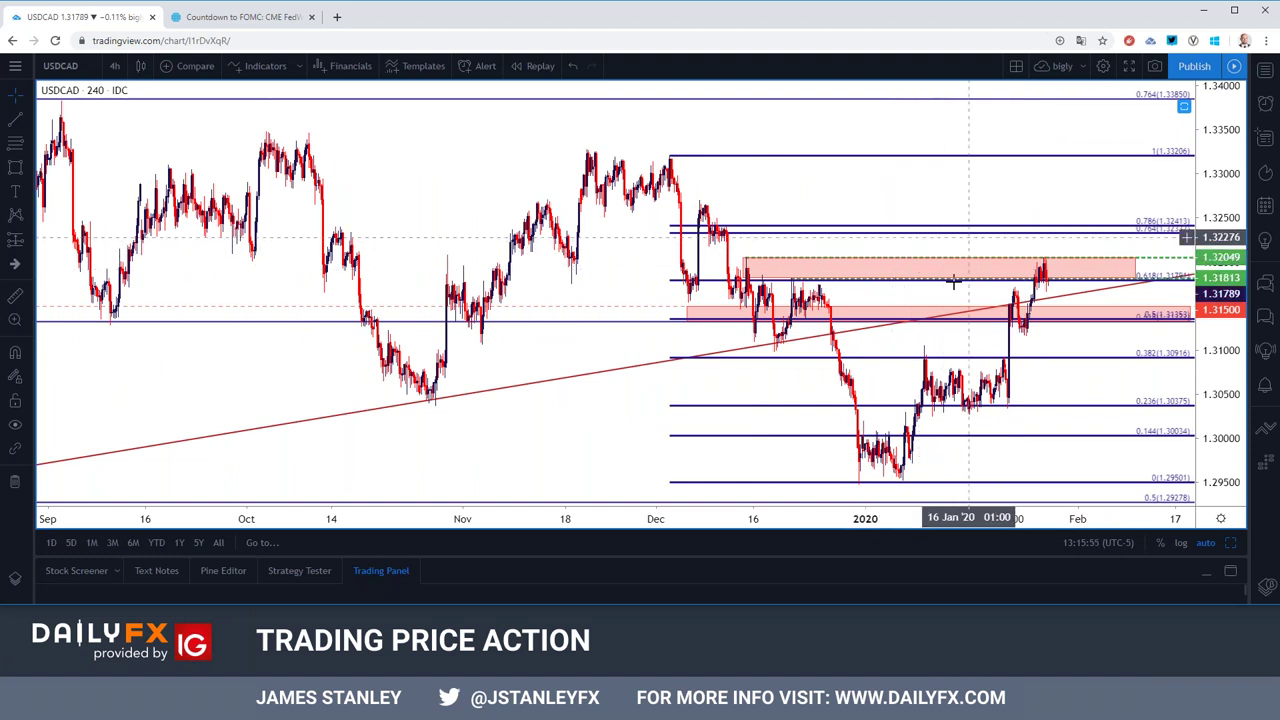
pyautogui.click(90, 72)
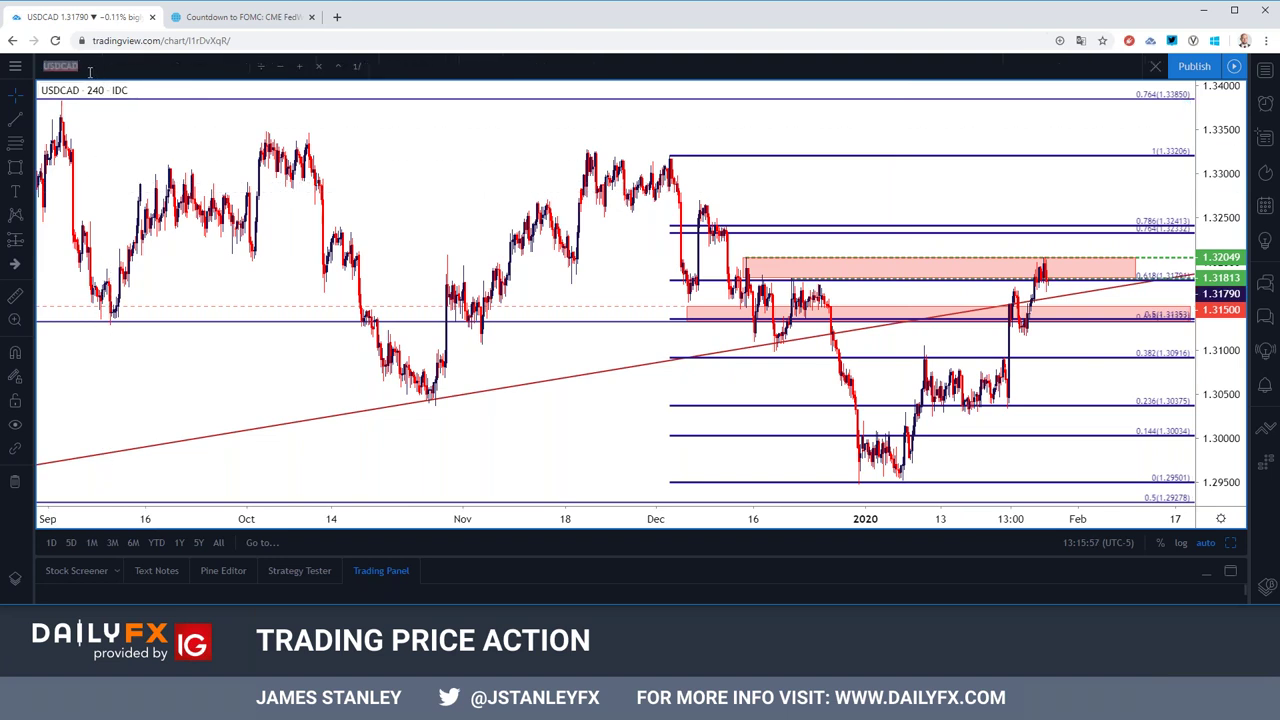
# Step: Load AUDUSD and review it on weekly bars
pyautogui.write('AUDUSD')
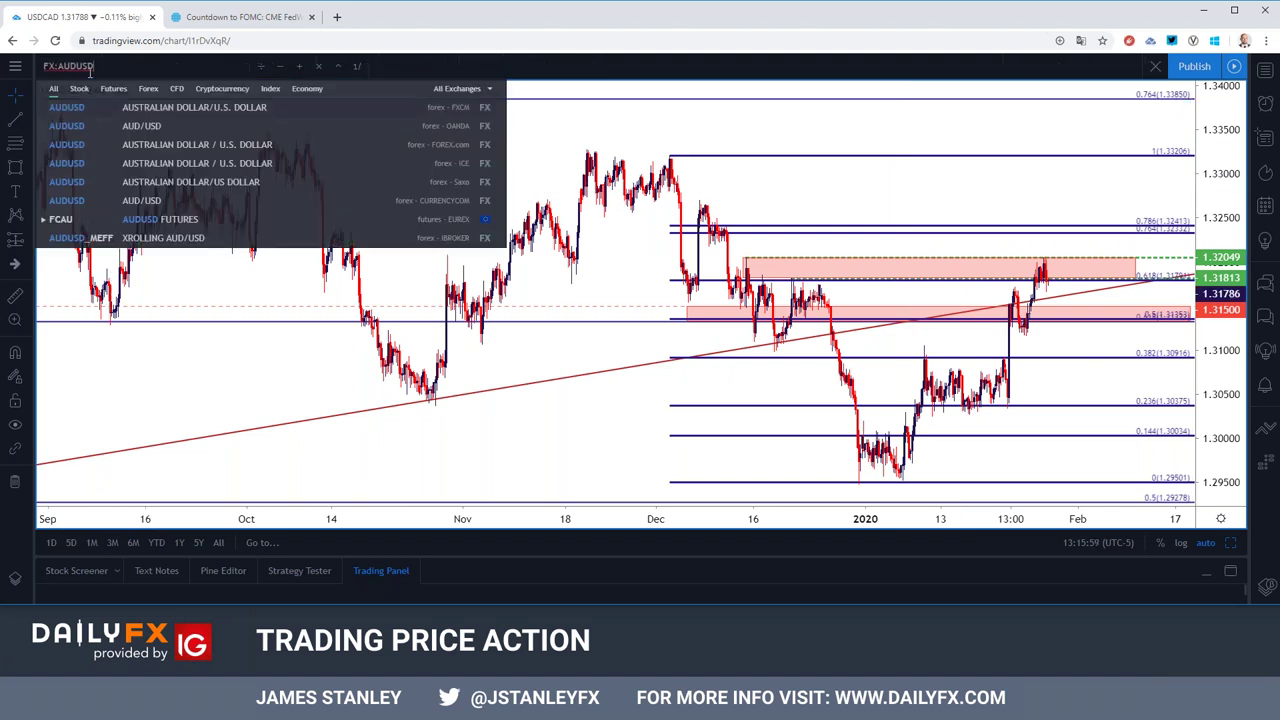
pyautogui.press('Return')
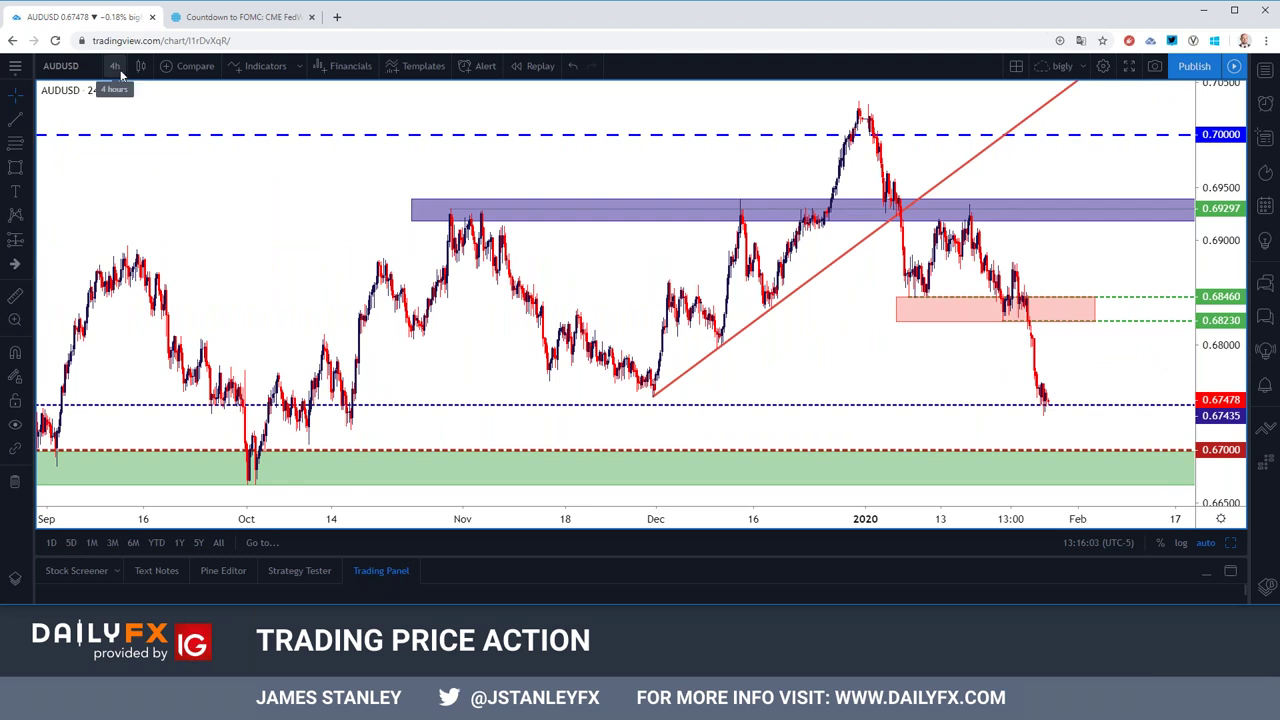
pyautogui.click(115, 67)
pyautogui.click(125, 419)
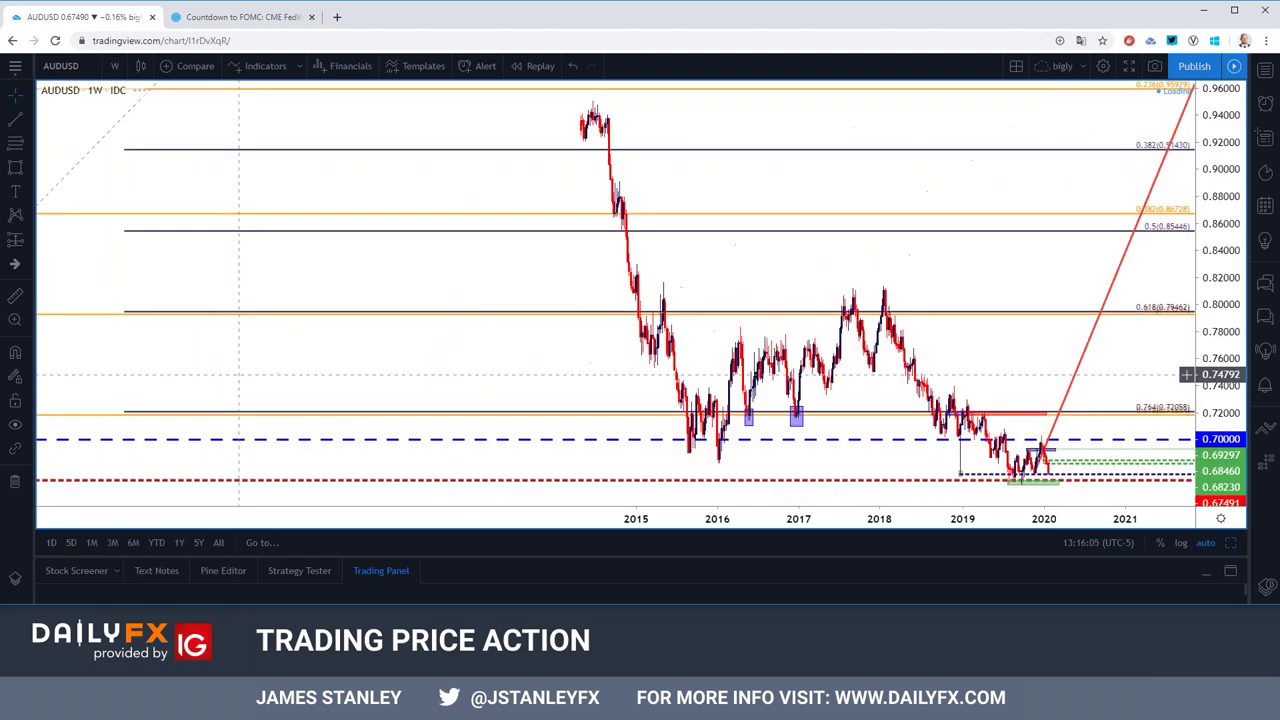
pyautogui.scroll(3, 268, 358)
pyautogui.scroll(1, 268, 358)
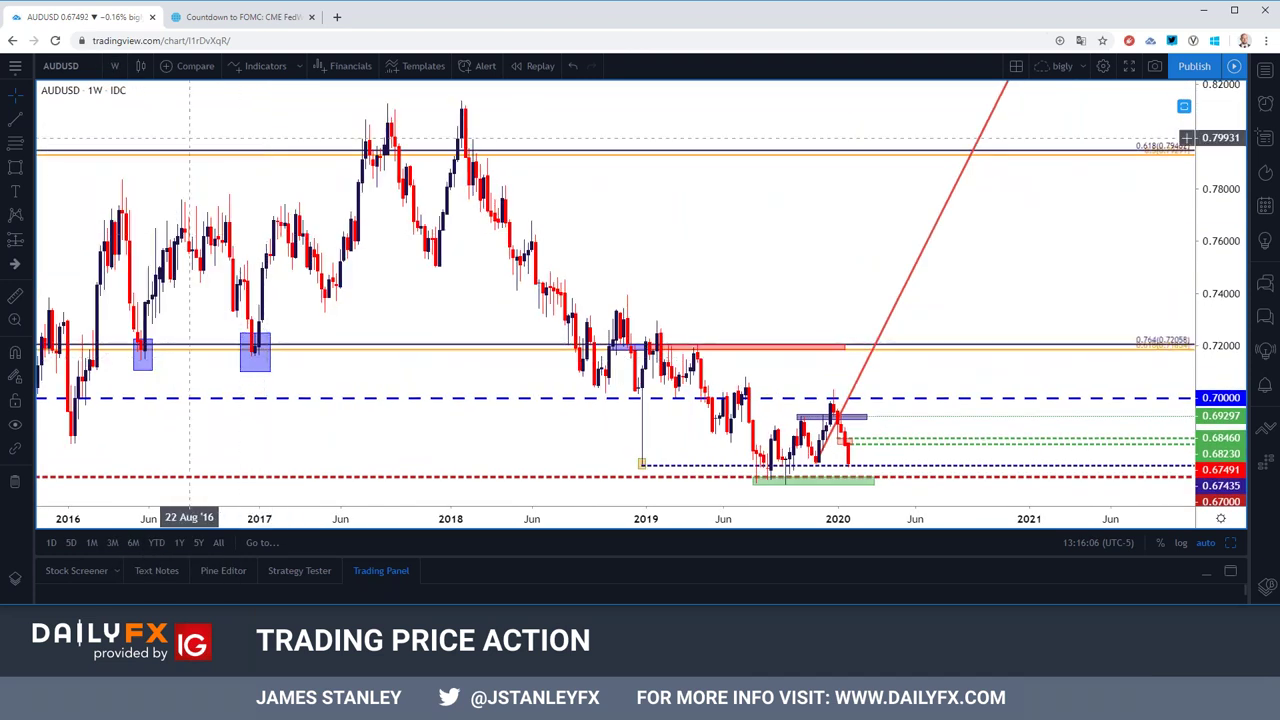
# Step: Switch AUDUSD to daily bars and zoom to frame price near 0.67474
pyautogui.click(115, 66)
pyautogui.click(153, 401)
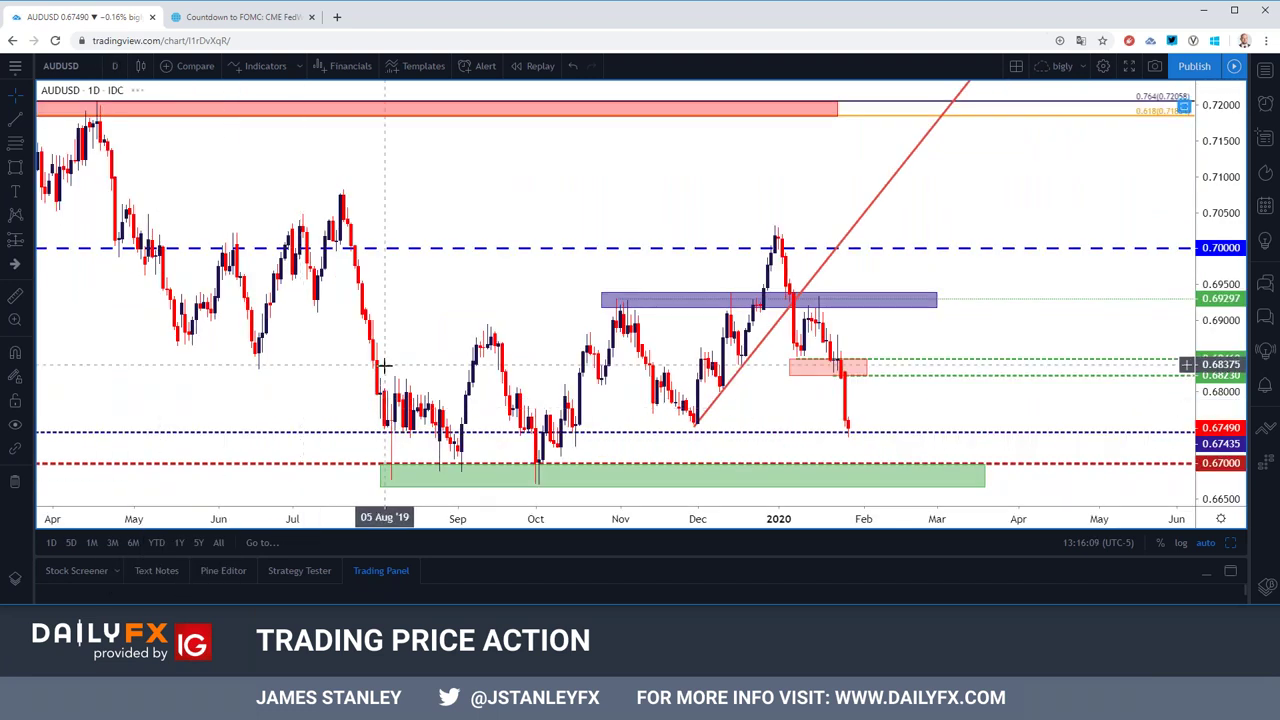
pyautogui.scroll(-3, 373, 420)
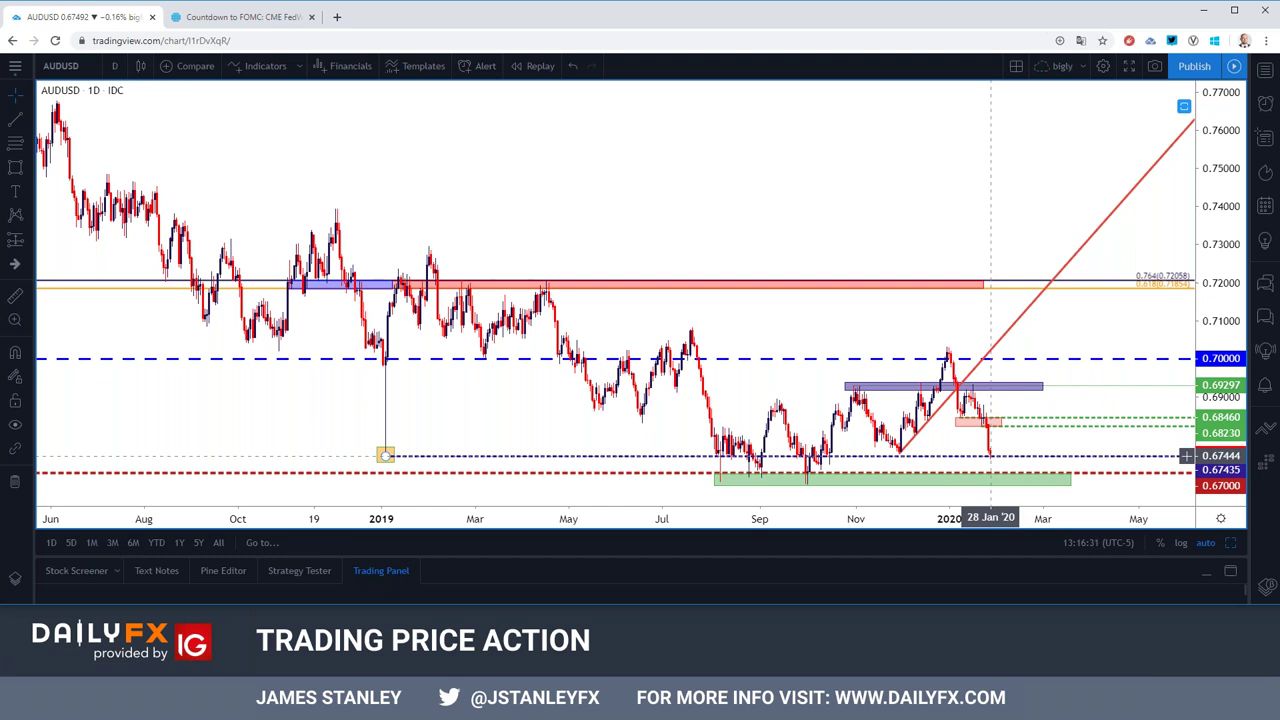
pyautogui.scroll(3, 990, 455)
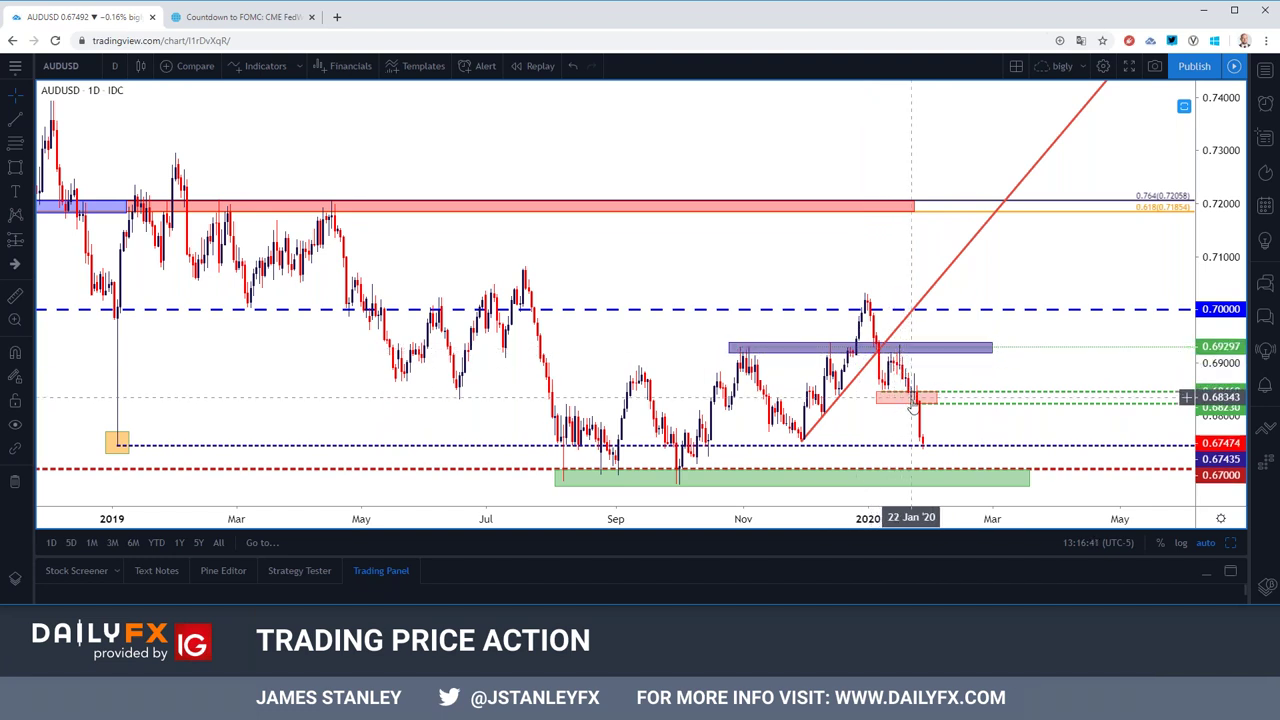
# Step: Check AUDUSD on 4-hour and 2-hour bars and nudge the pink resistance zone
pyautogui.click(113, 68)
pyautogui.click(144, 355)
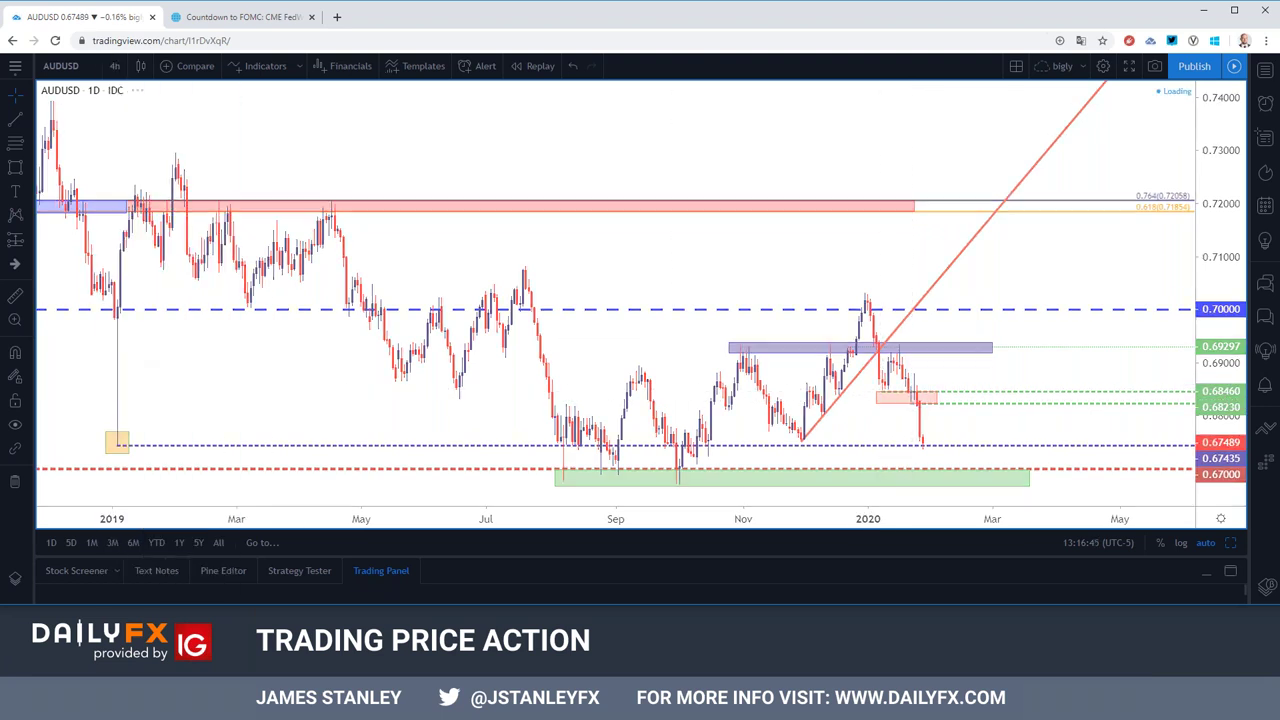
pyautogui.click(114, 66)
pyautogui.click(128, 309)
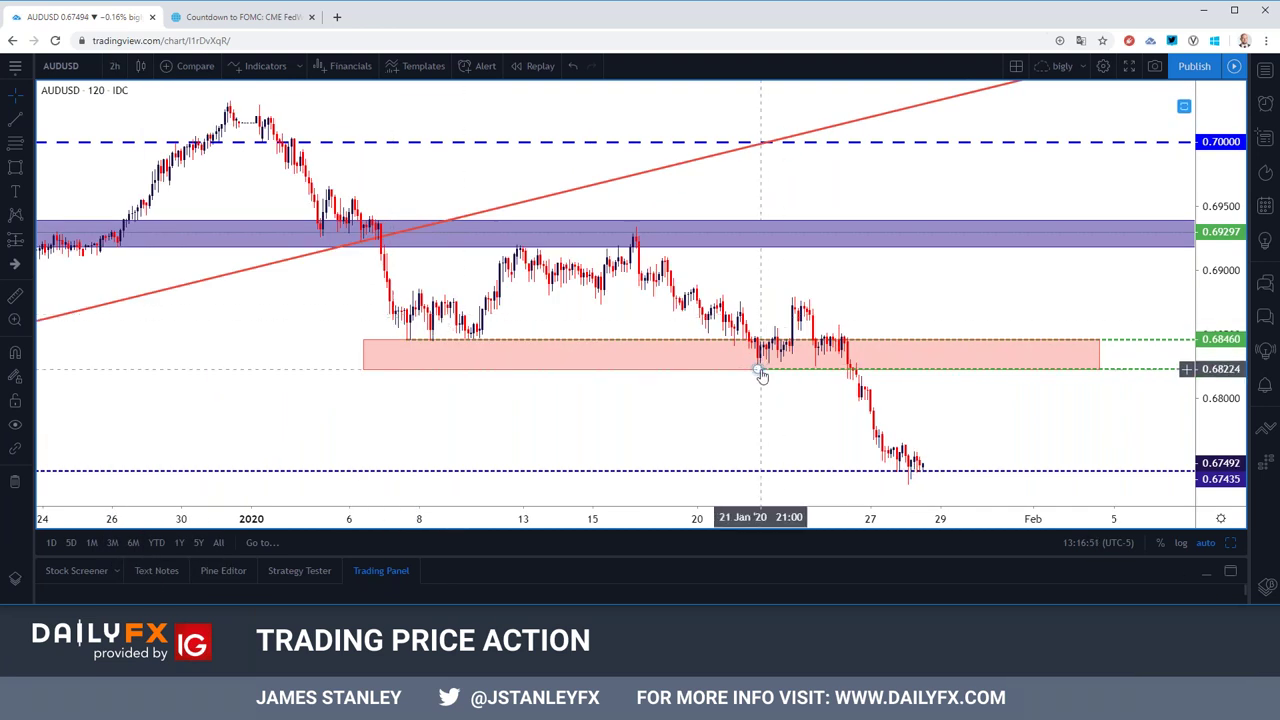
pyautogui.click(960, 369)
pyautogui.moveTo(966, 341); pyautogui.dragTo(970, 340)
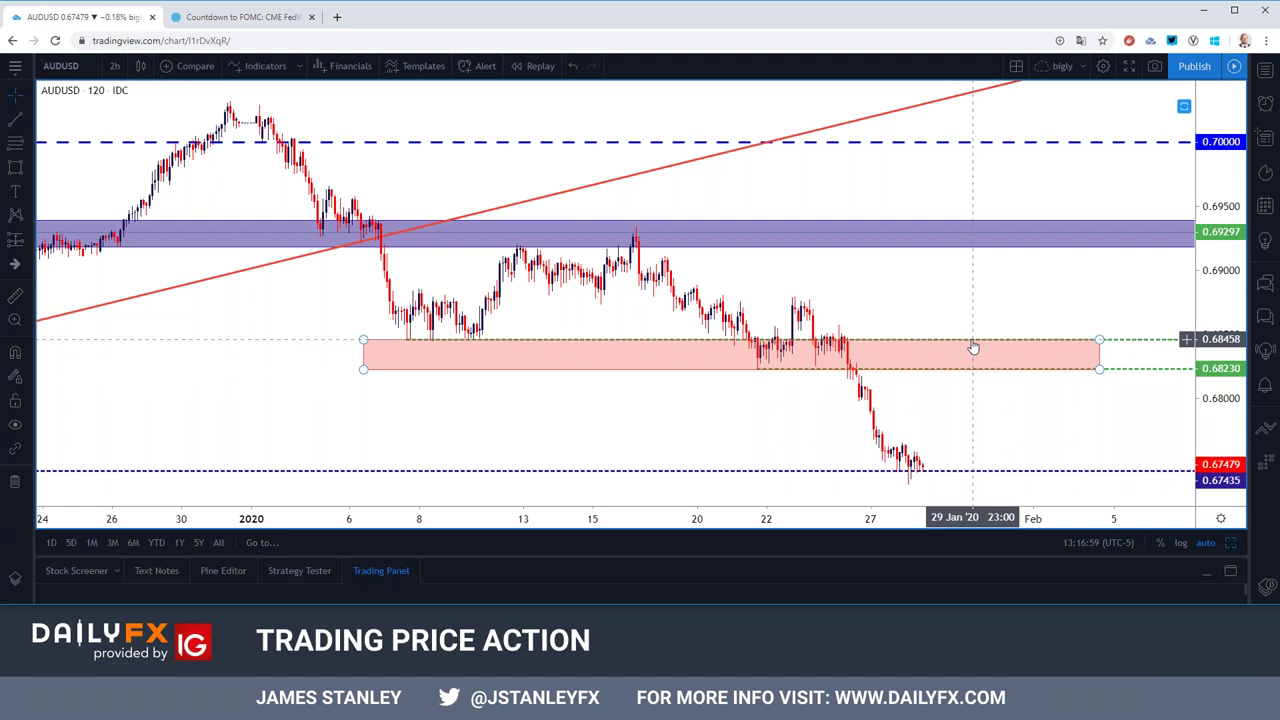
pyautogui.click(289, 132)
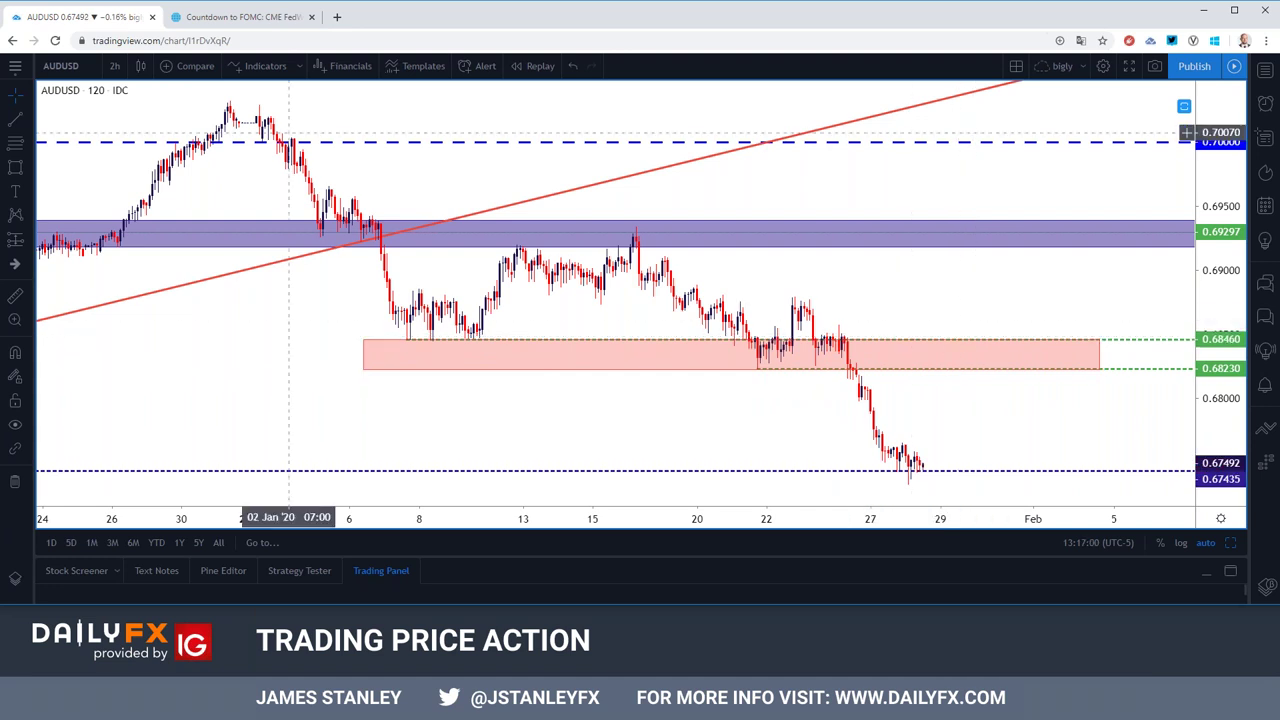
# Step: Return AUDUSD to daily bars and inspect the green support zone just under 0.6700
pyautogui.click(114, 66)
pyautogui.click(141, 397)
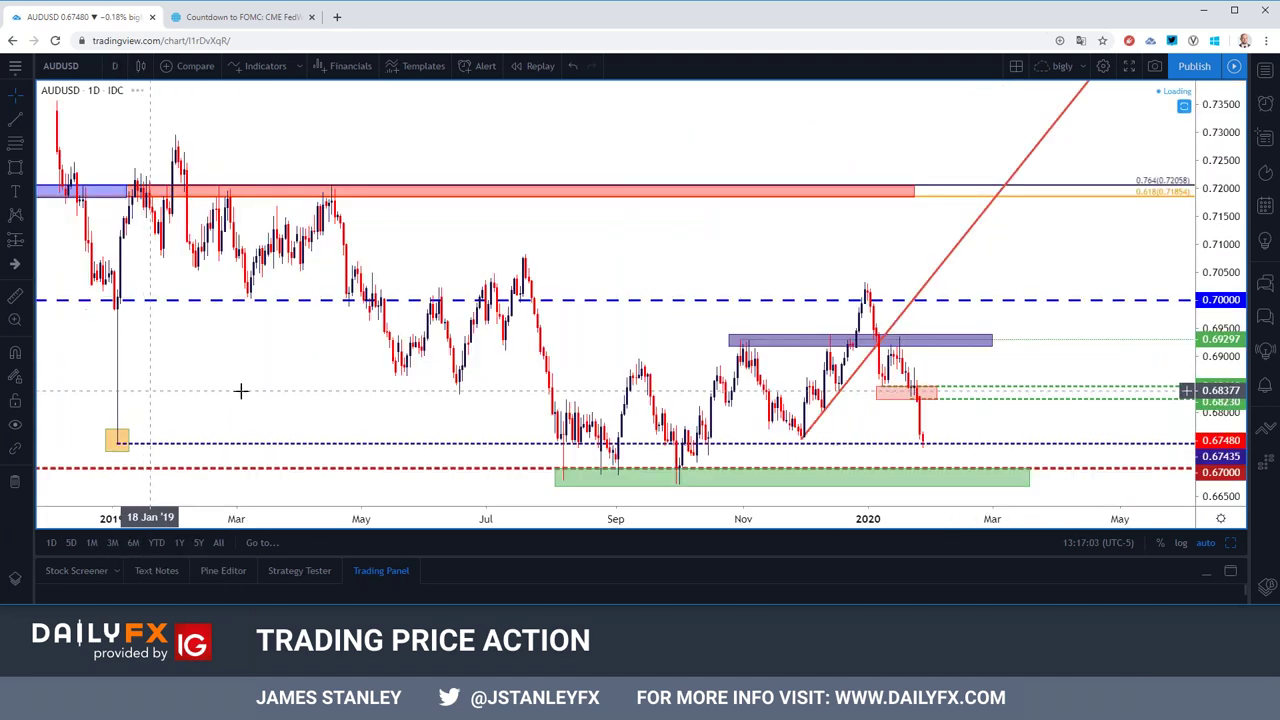
pyautogui.click(638, 477)
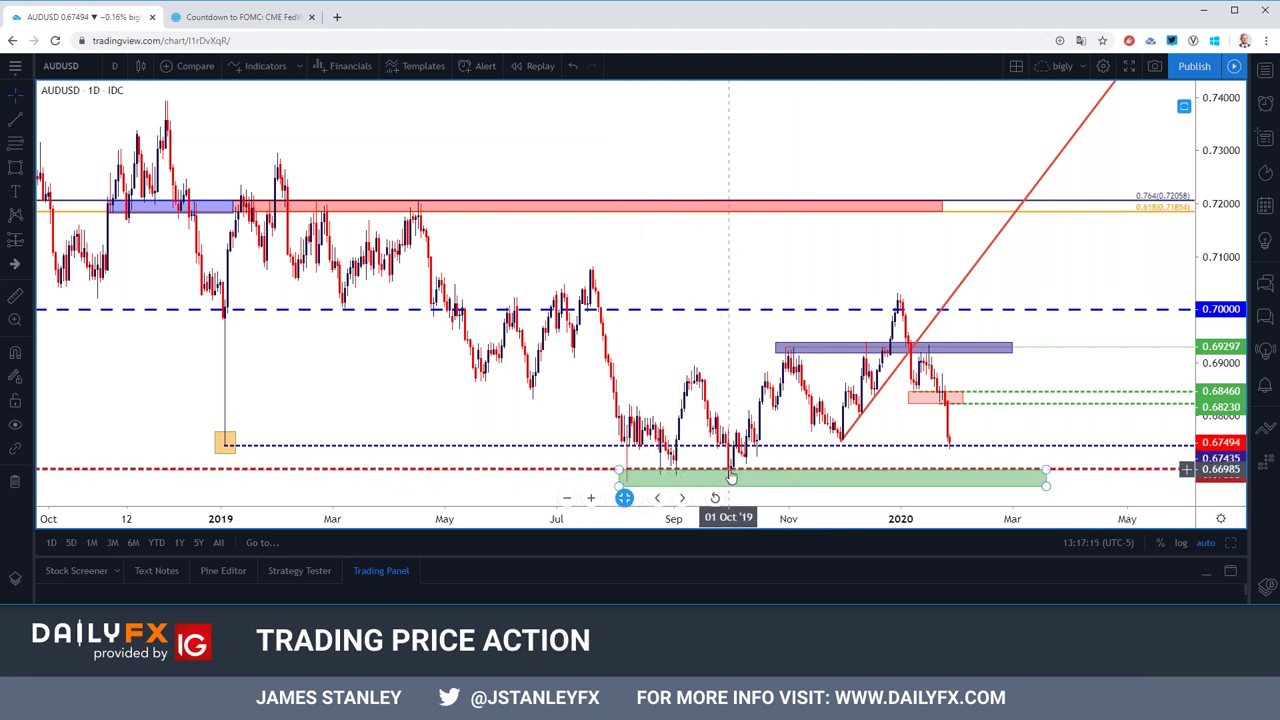
pyautogui.click(700, 383)
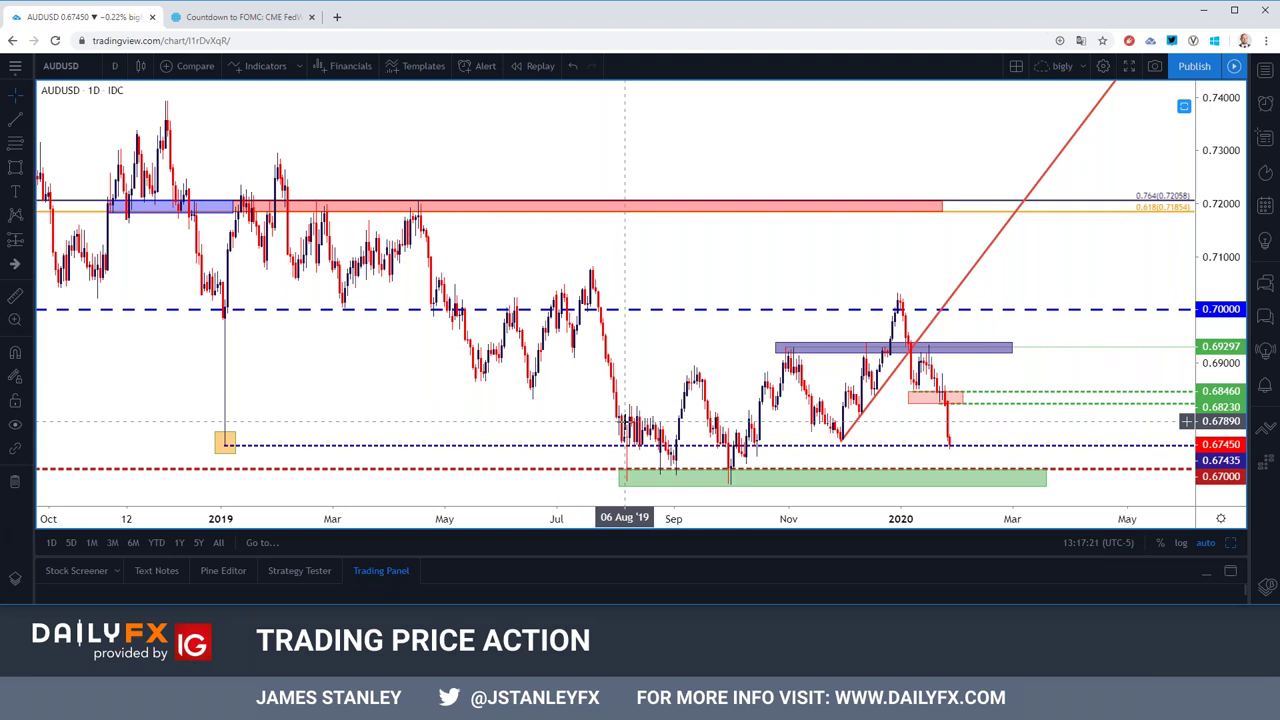
pyautogui.click(636, 474)
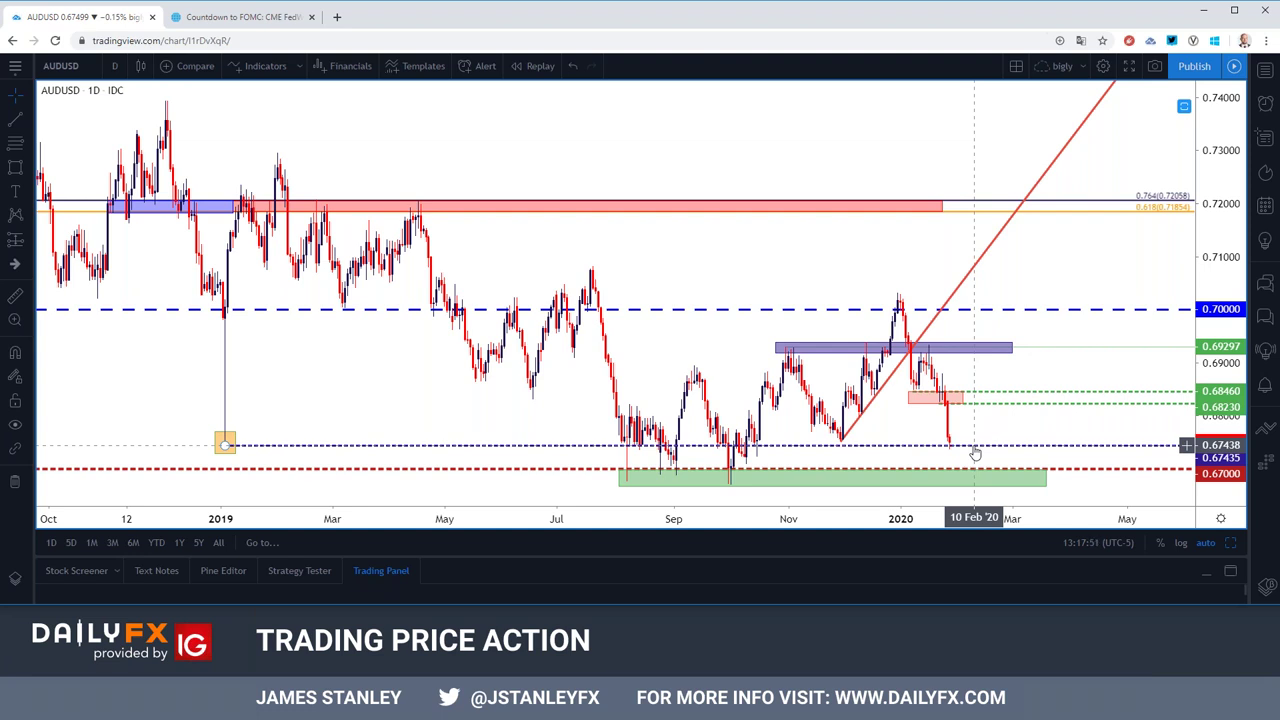
pyautogui.click(975, 476)
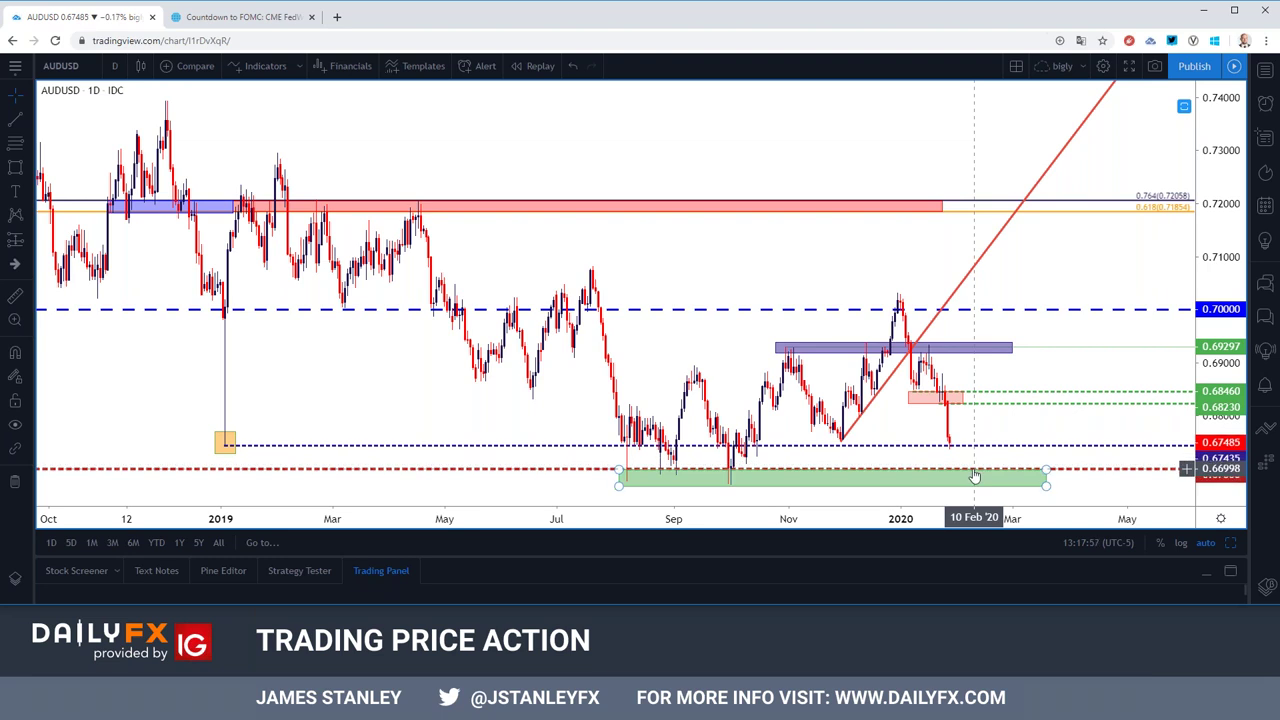
pyautogui.click(988, 438)
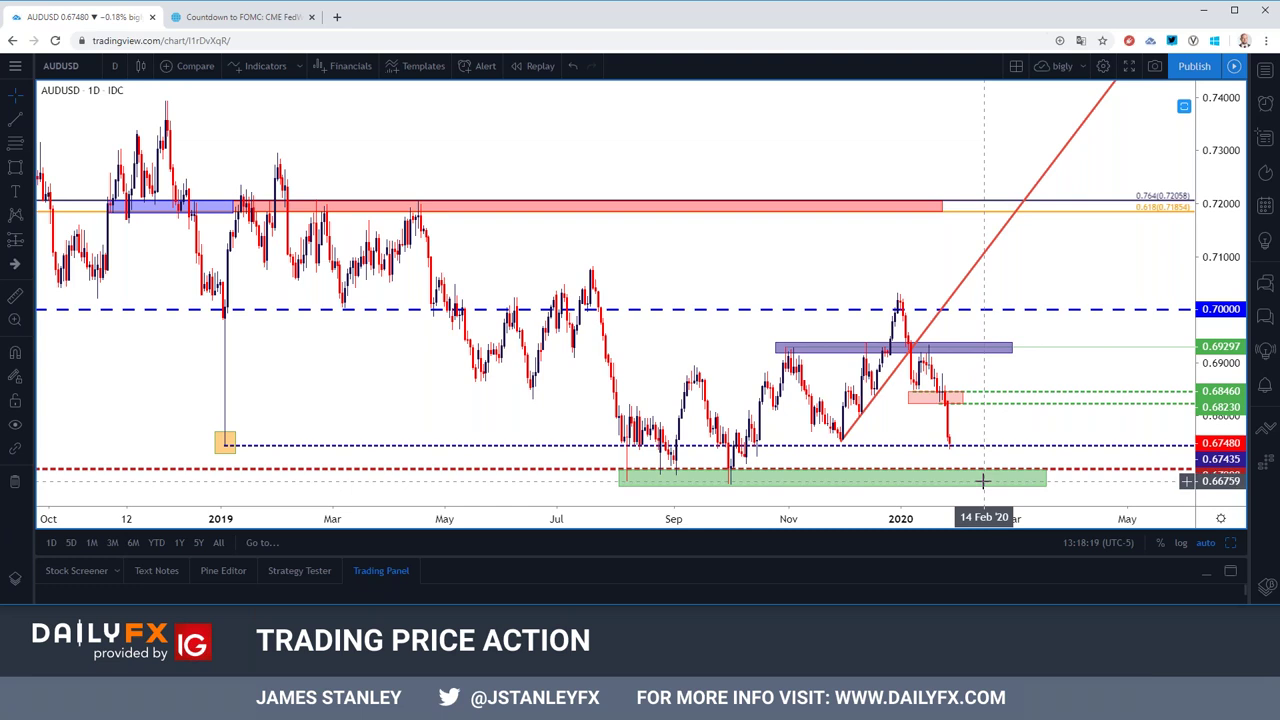
pyautogui.scroll(-3, 981, 472)
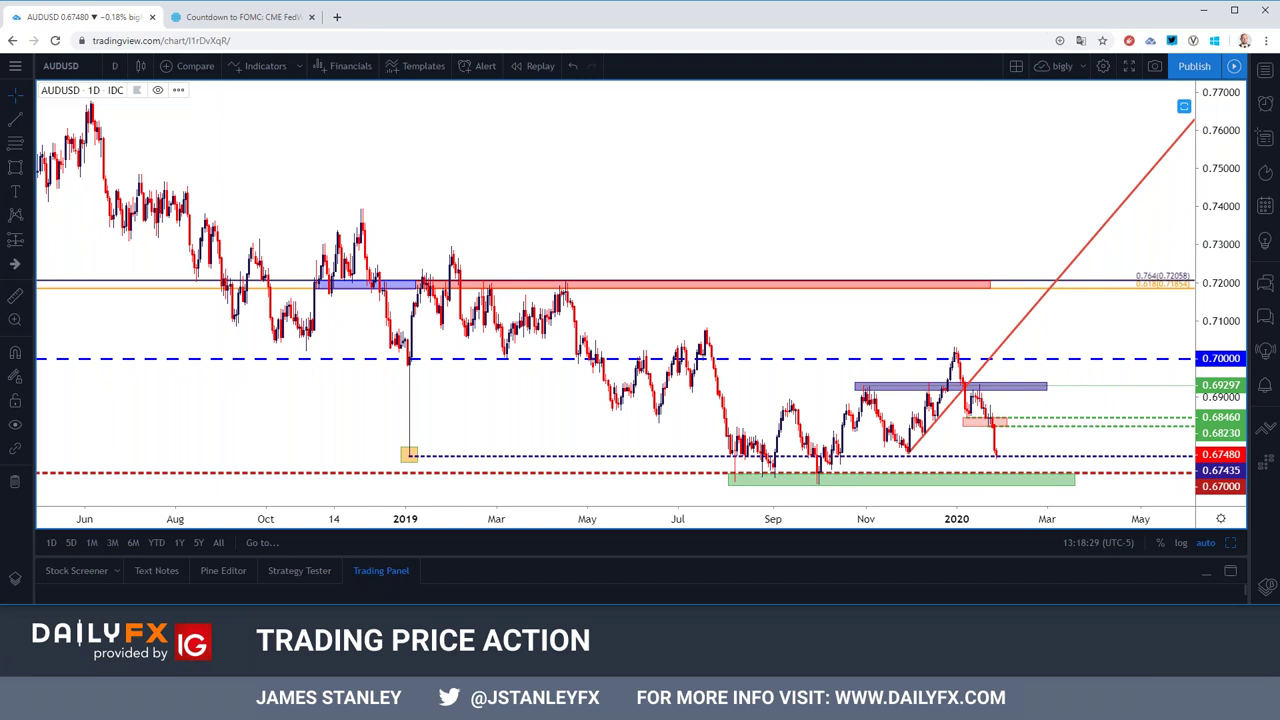
pyautogui.click(84, 64)
# Step: Load USDCHF and put it on a 4-hour interval, price near 0.97310
pyautogui.write('USDC')
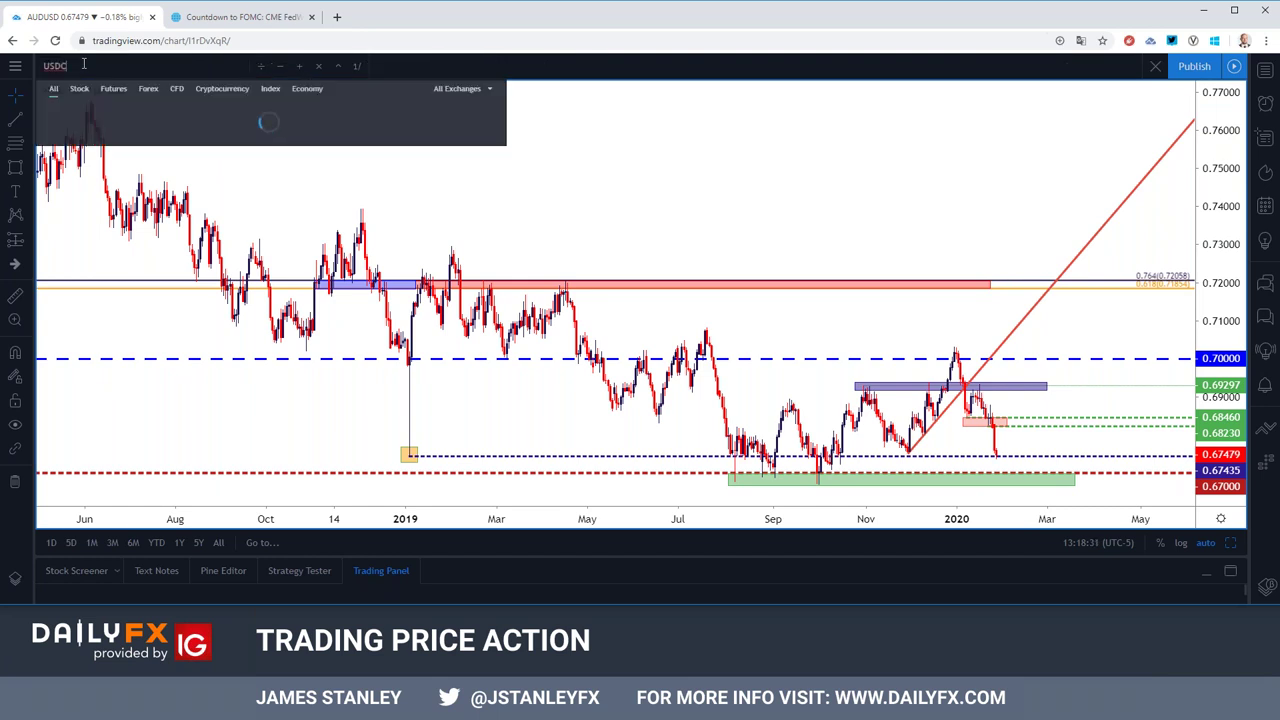
pyautogui.write('HF')
pyautogui.press('Return')
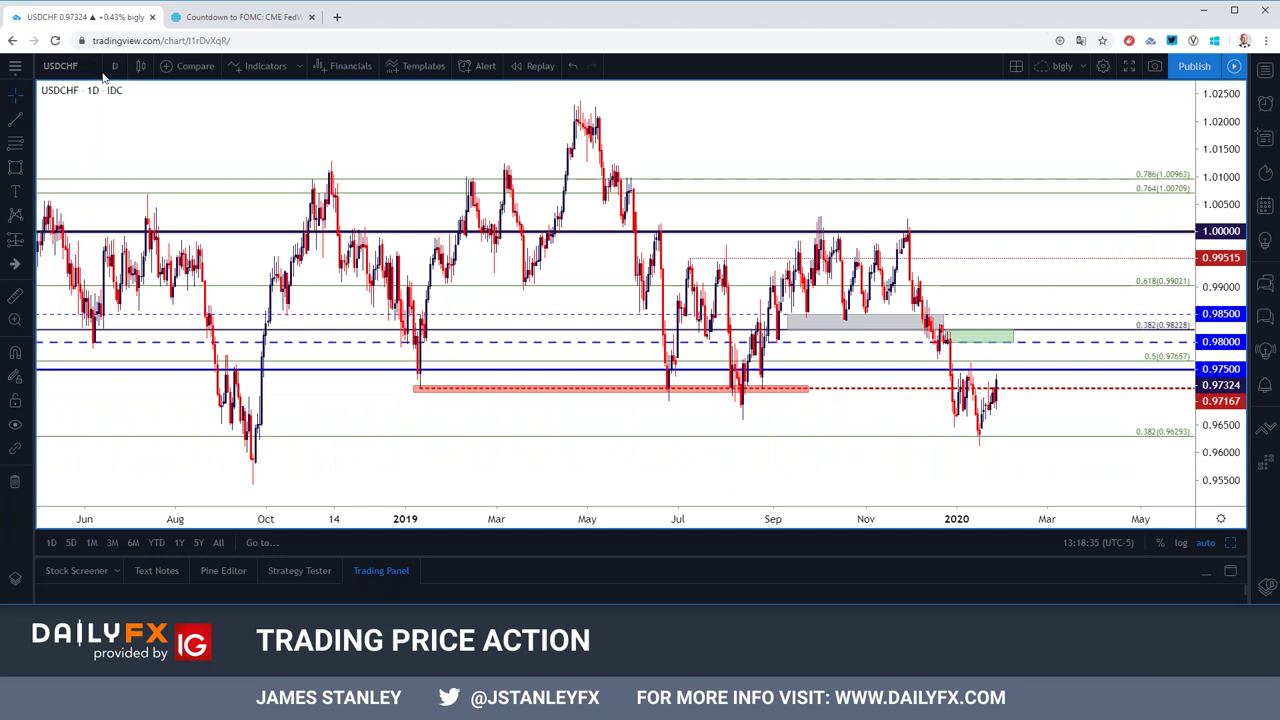
pyautogui.click(114, 66)
pyautogui.click(165, 346)
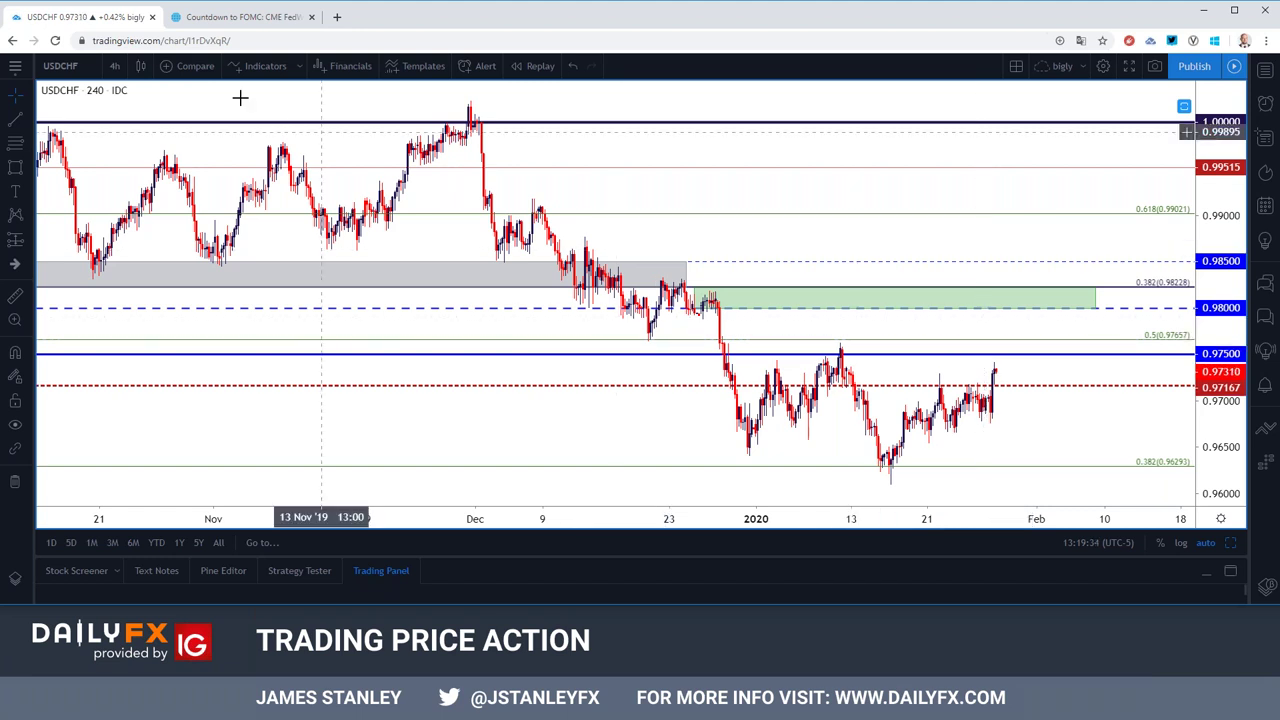
pyautogui.click(85, 66)
pyautogui.moveTo(74, 66); pyautogui.dragTo(46, 66)
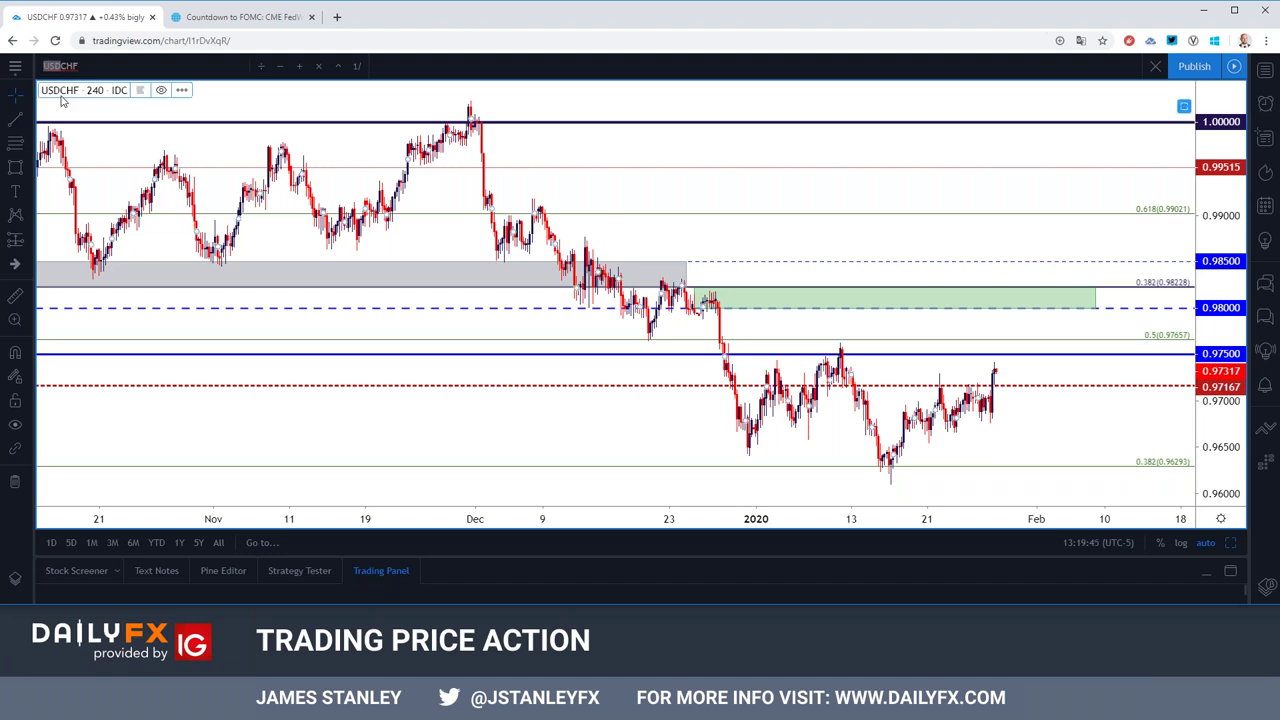
pyautogui.write('TVC:DXY')
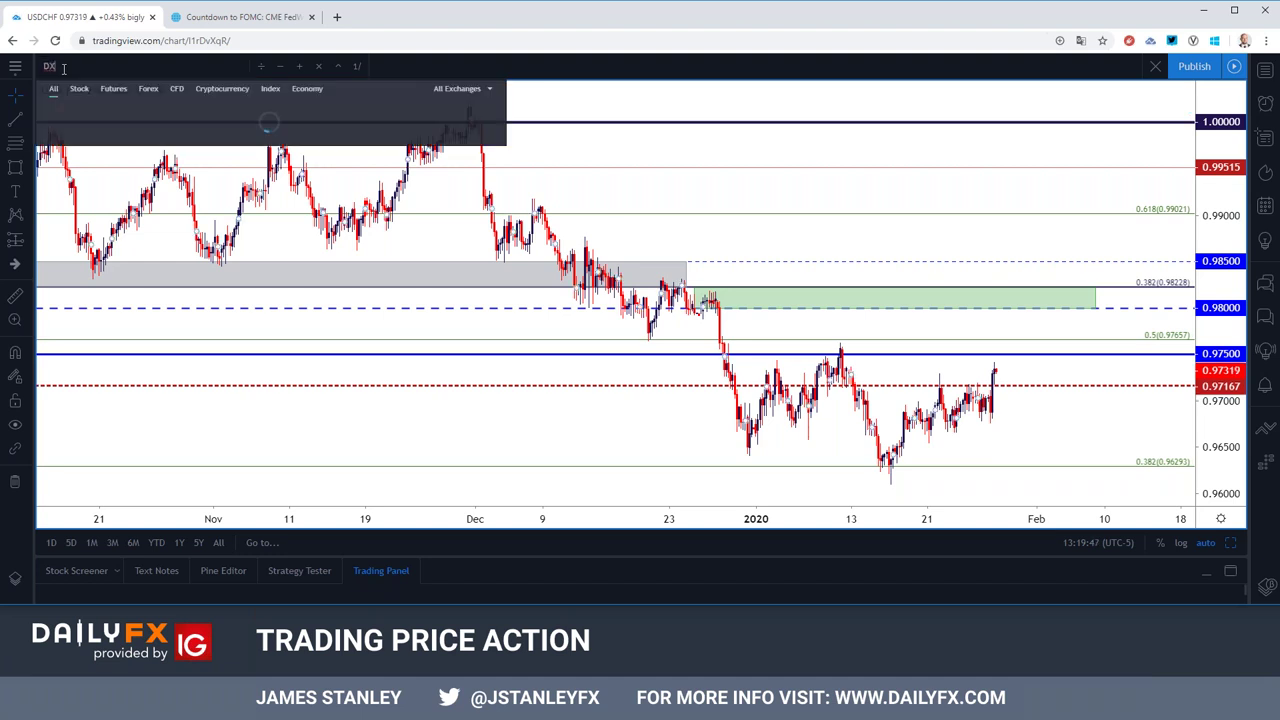
pyautogui.press('Return')
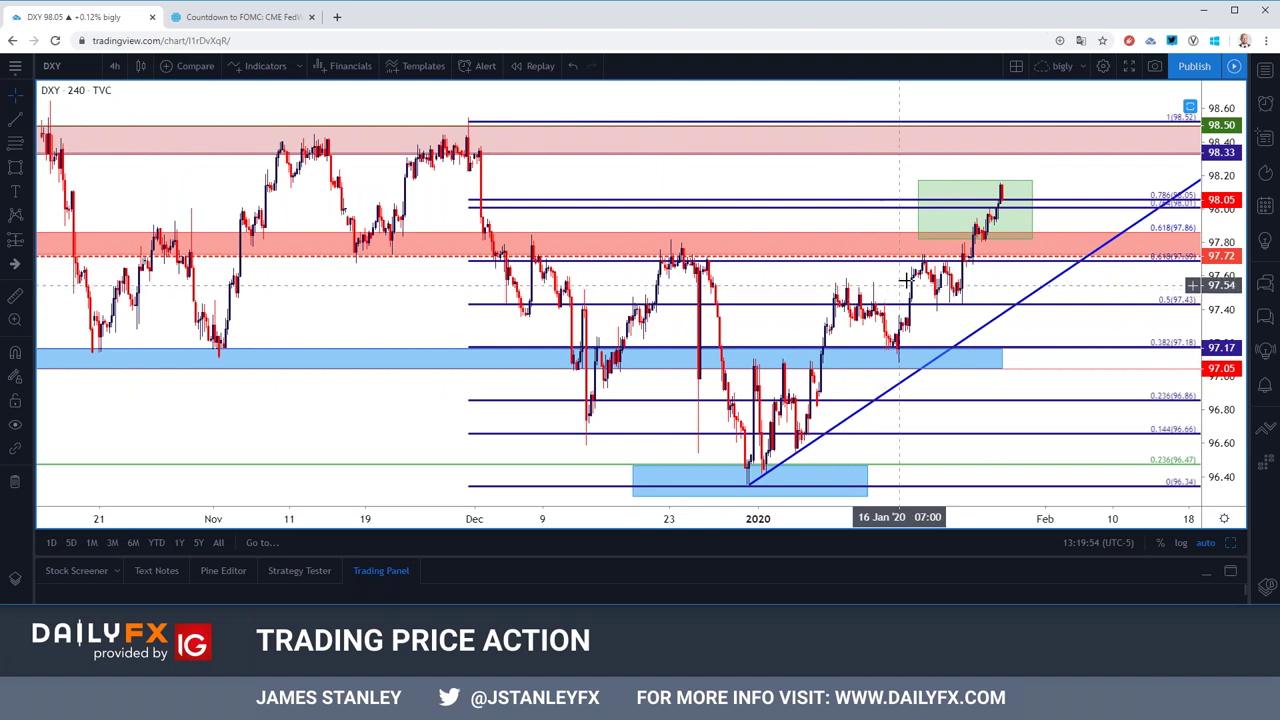
pyautogui.click(72, 60)
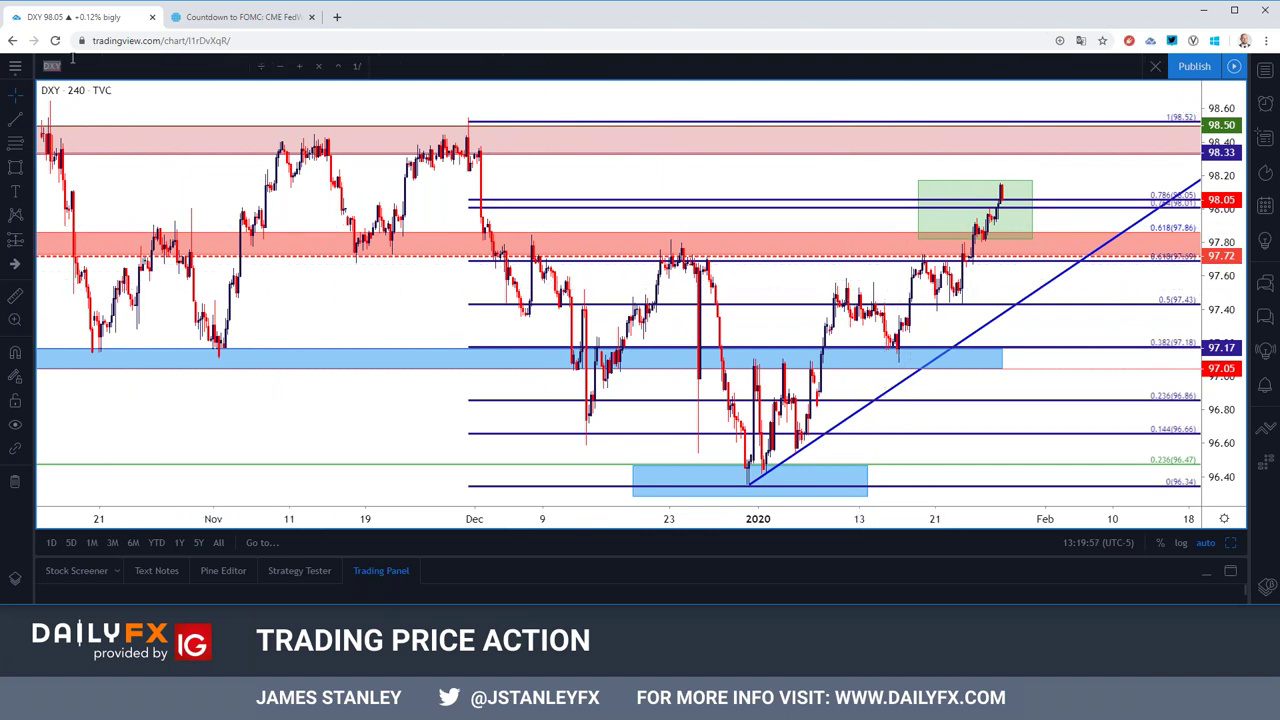
pyautogui.write('FX:USDCHF')
pyautogui.click(415, 162)
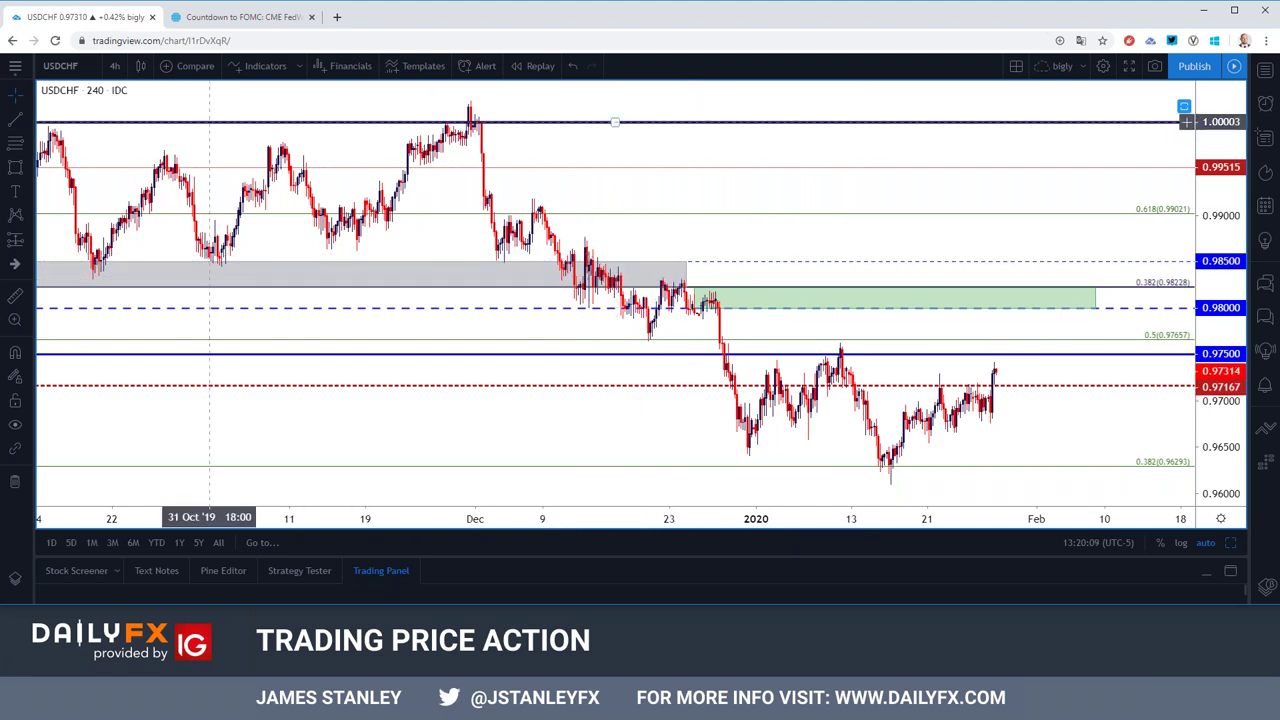
pyautogui.click(71, 70)
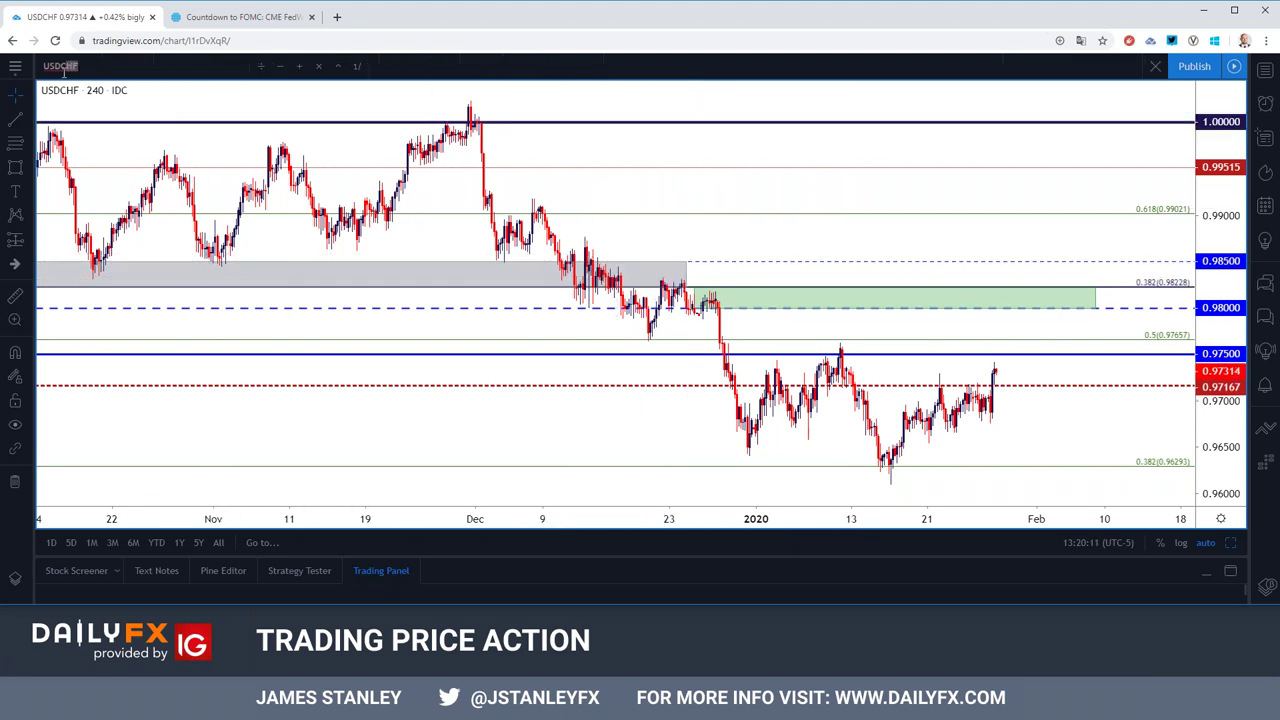
pyautogui.click(483, 371)
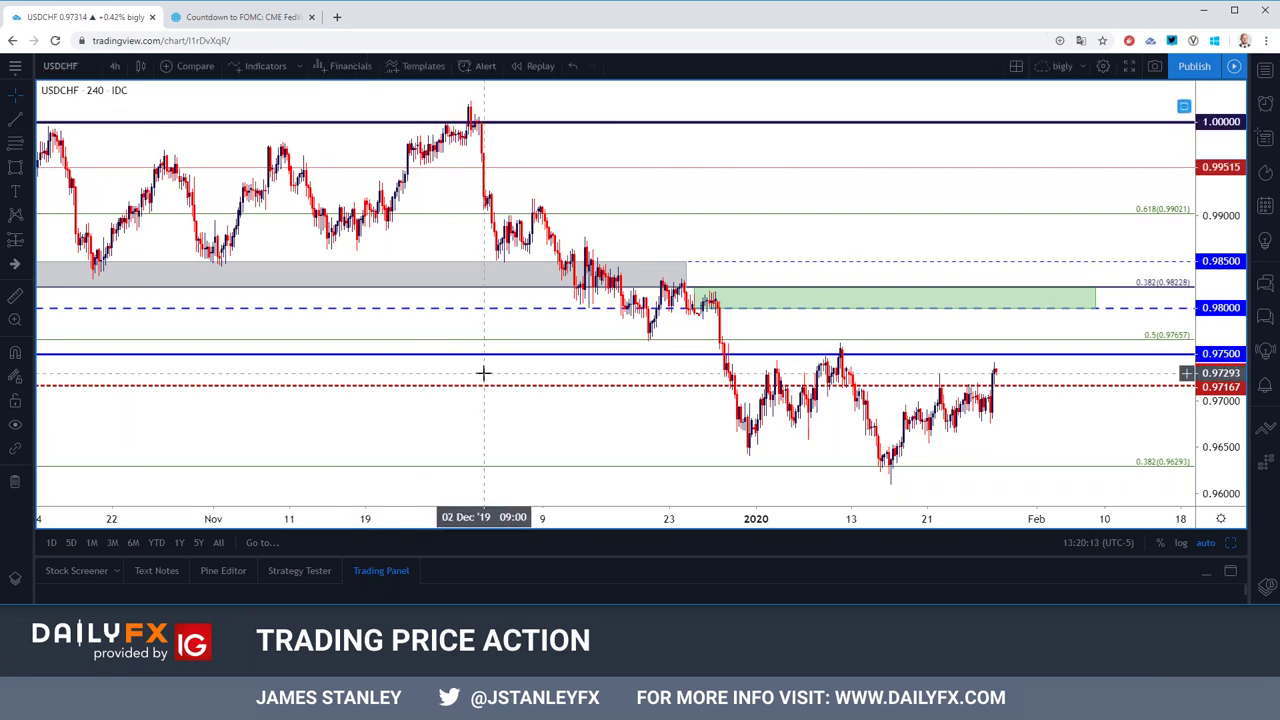
pyautogui.click(27, 168)
# Step: Draw a pink rectangle zone on USDCHF from 0.9750 to 0.9766, starting mid-December
pyautogui.click(66, 199)
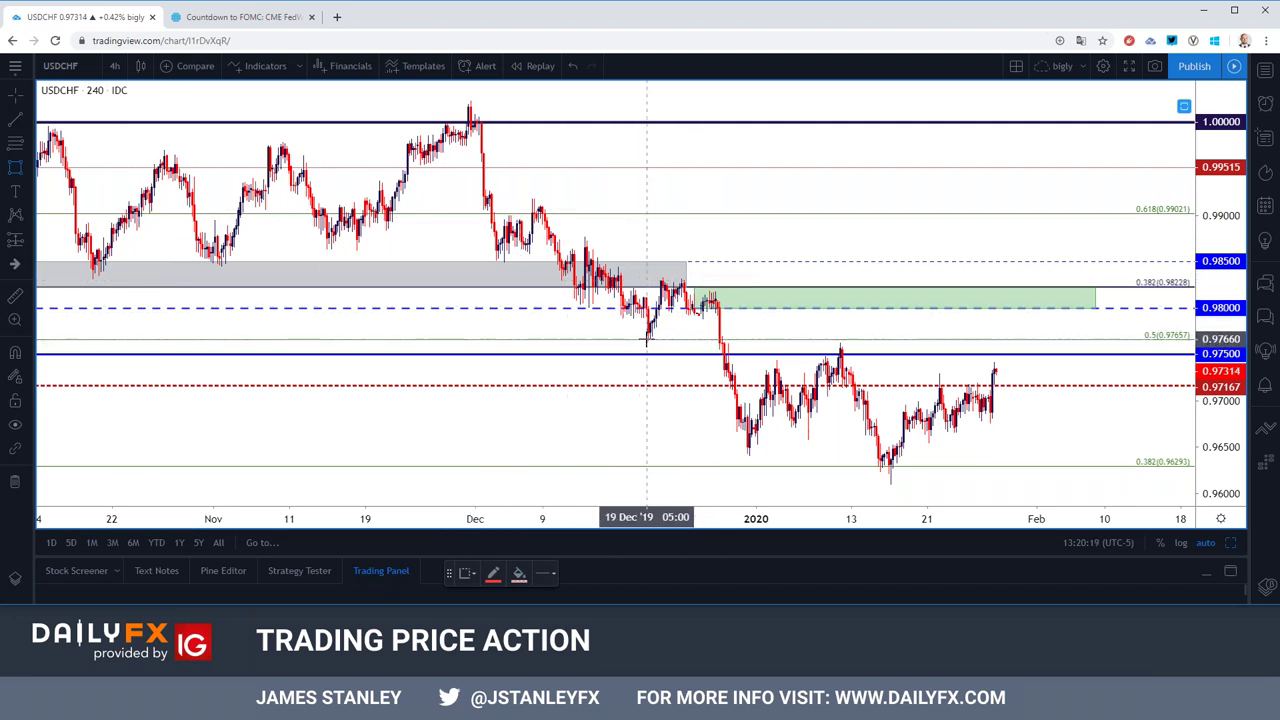
pyautogui.moveTo(646, 340)
pyautogui.mouseDown()
pyautogui.moveTo(954, 360)
pyautogui.moveTo(1191, 353)
pyautogui.mouseUp()
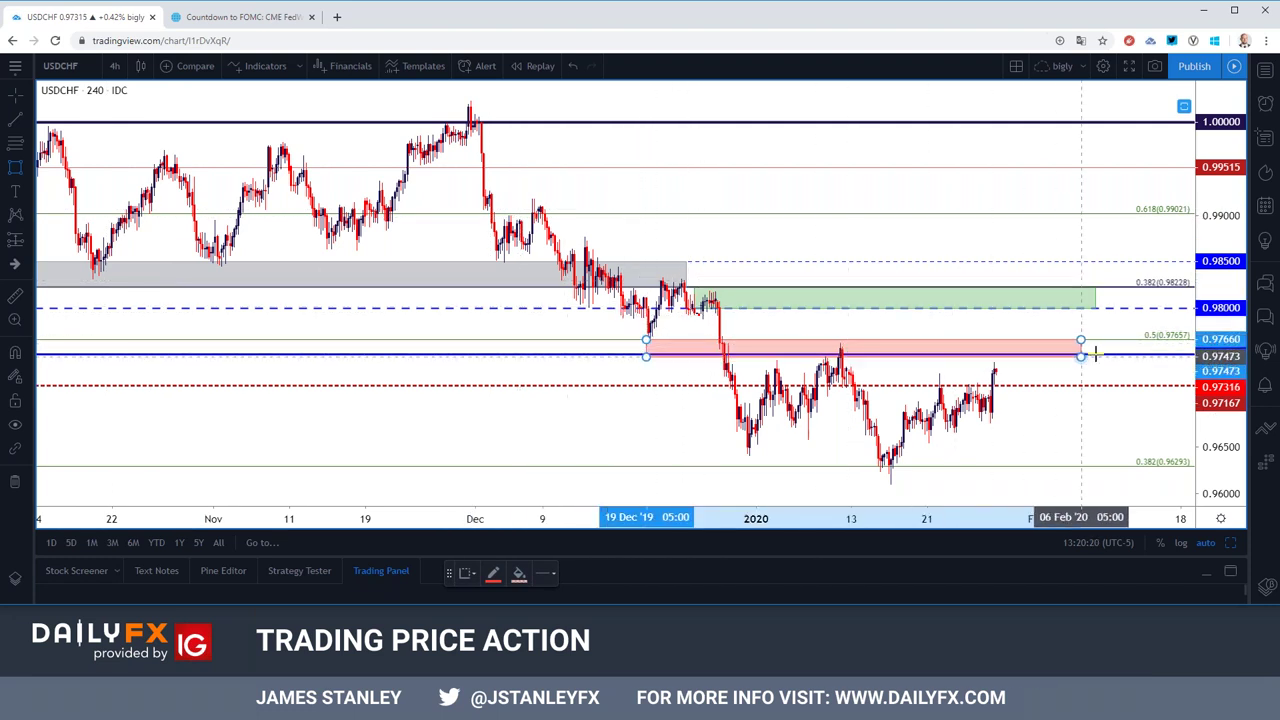
pyautogui.click(1191, 353)
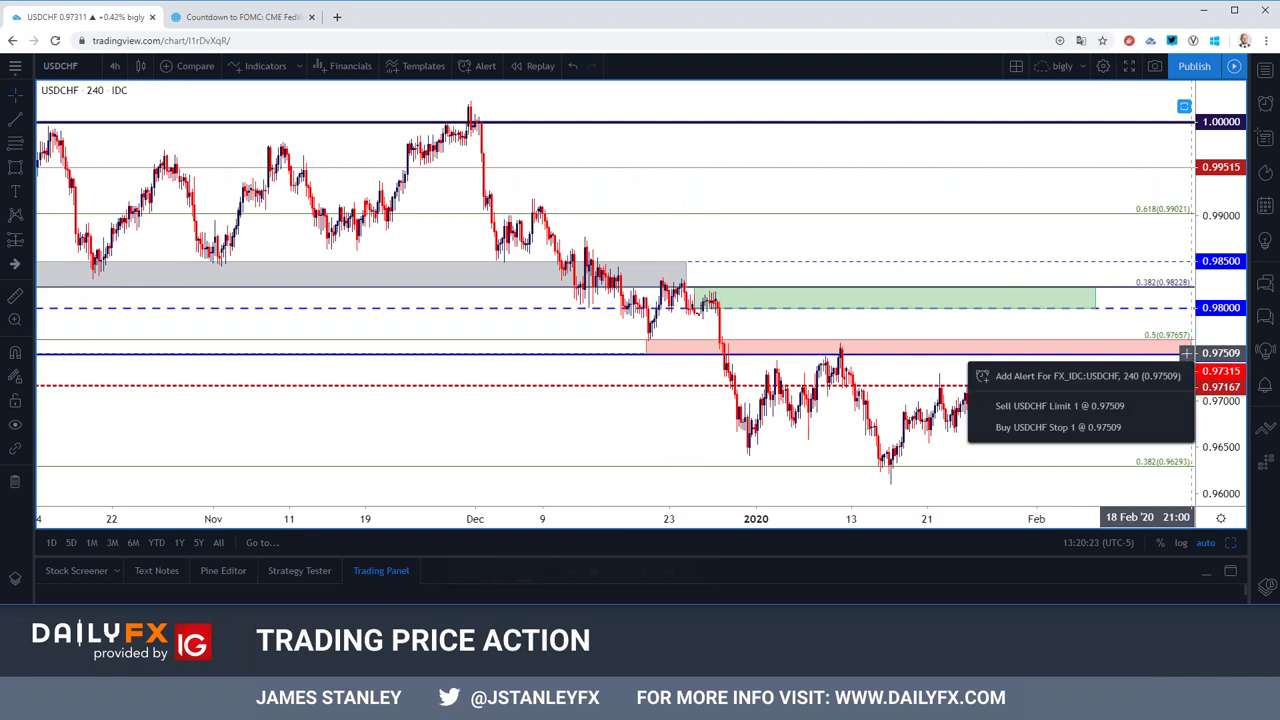
pyautogui.click(1090, 338)
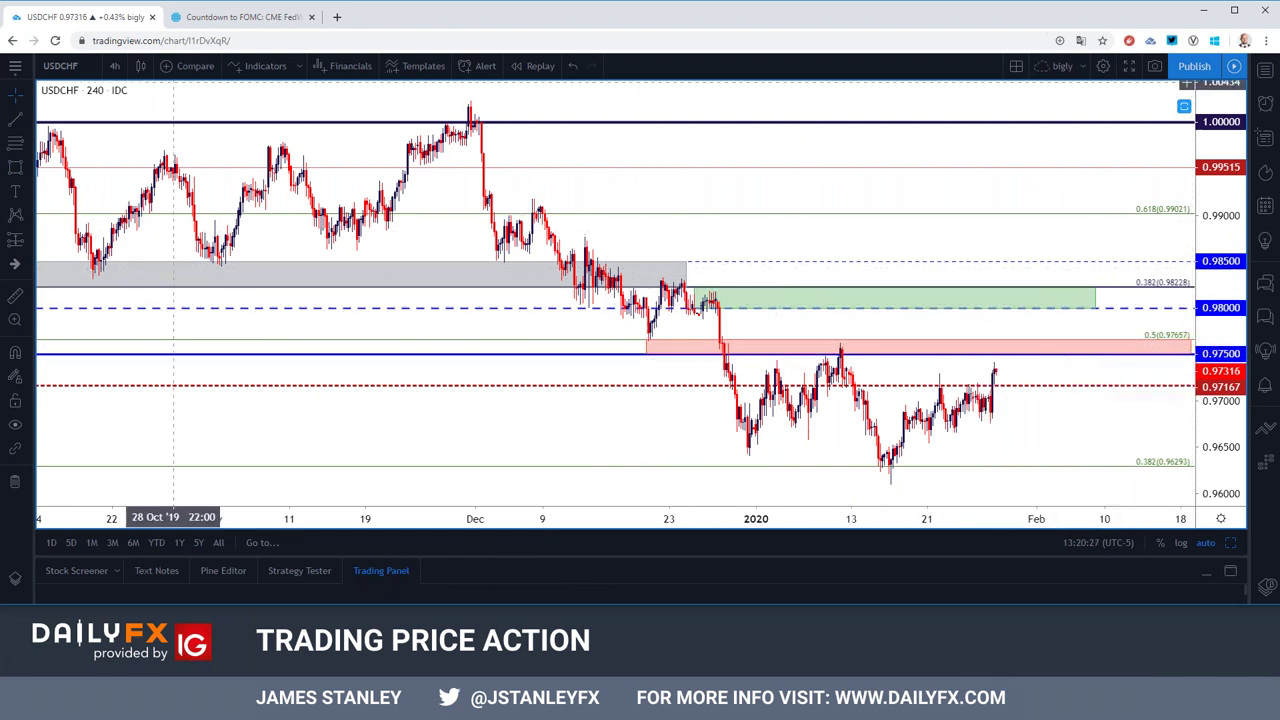
# Step: Switch USDCHF to daily candles and zoom out to show history back to 2016
pyautogui.click(114, 66)
pyautogui.click(165, 399)
pyautogui.scroll(-3, 389, 310)
pyautogui.scroll(-3, 389, 310)
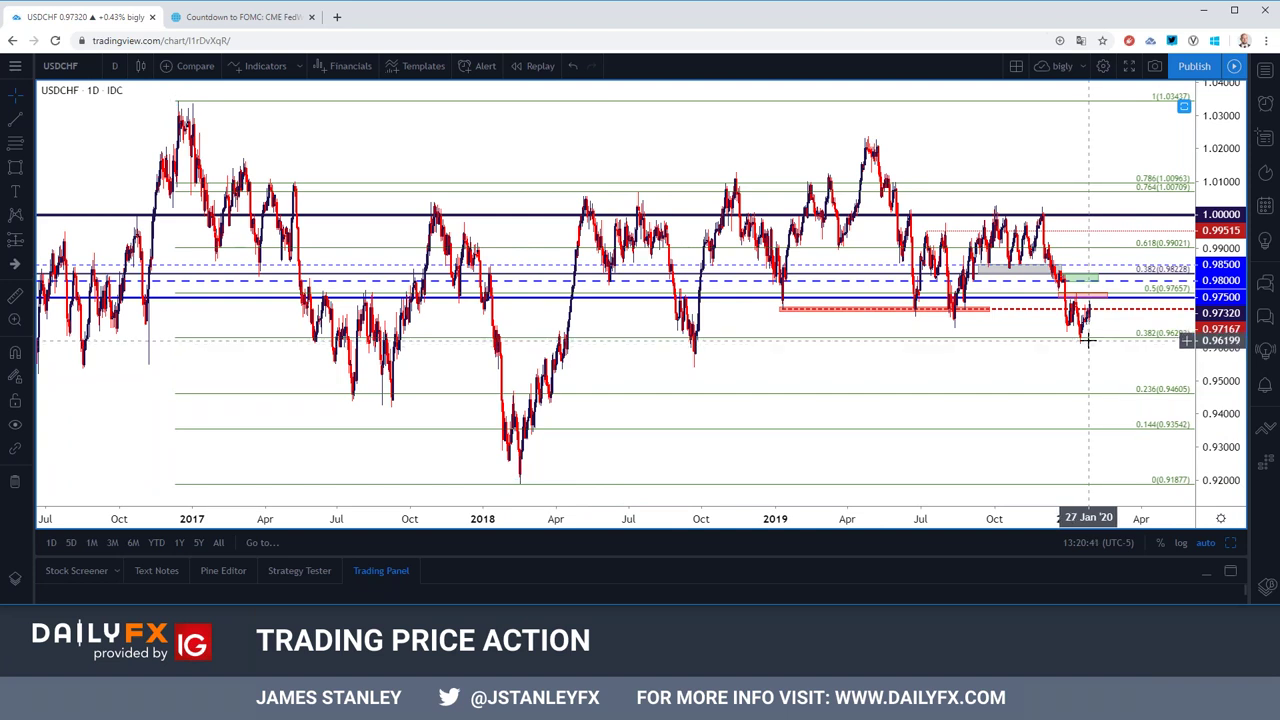
pyautogui.scroll(3, 1088, 340)
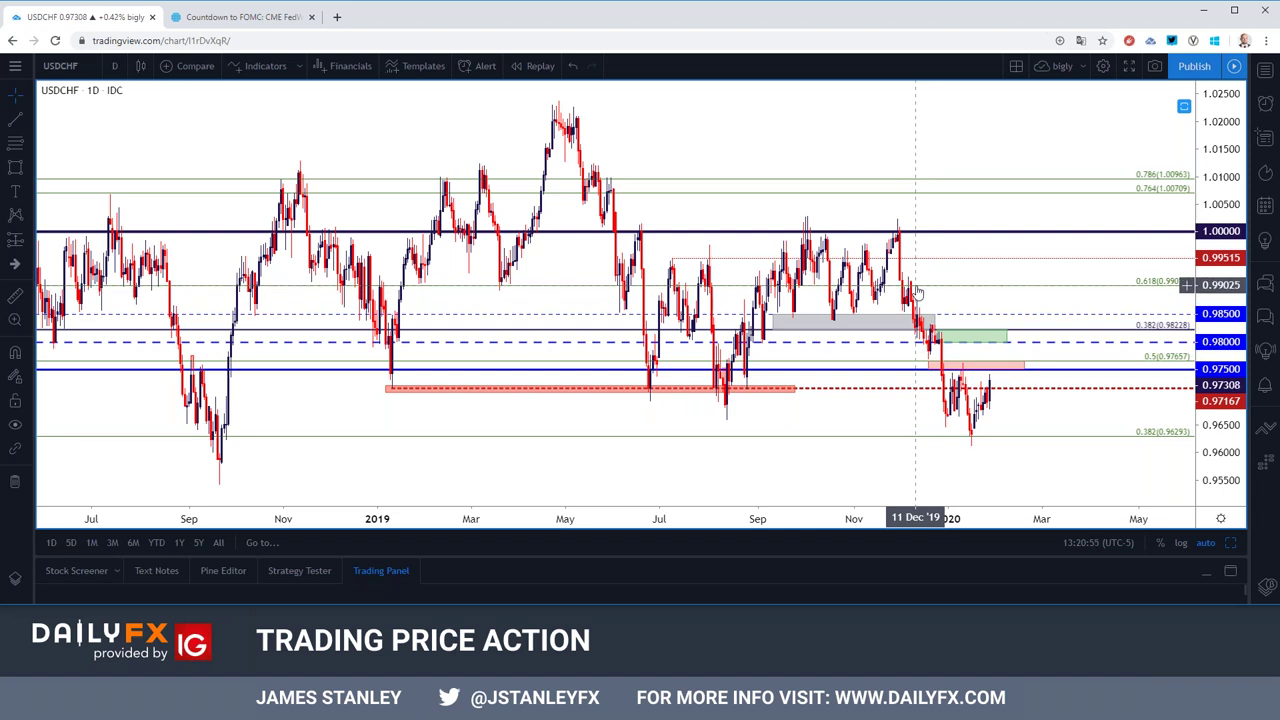
pyautogui.scroll(-3, 916, 291)
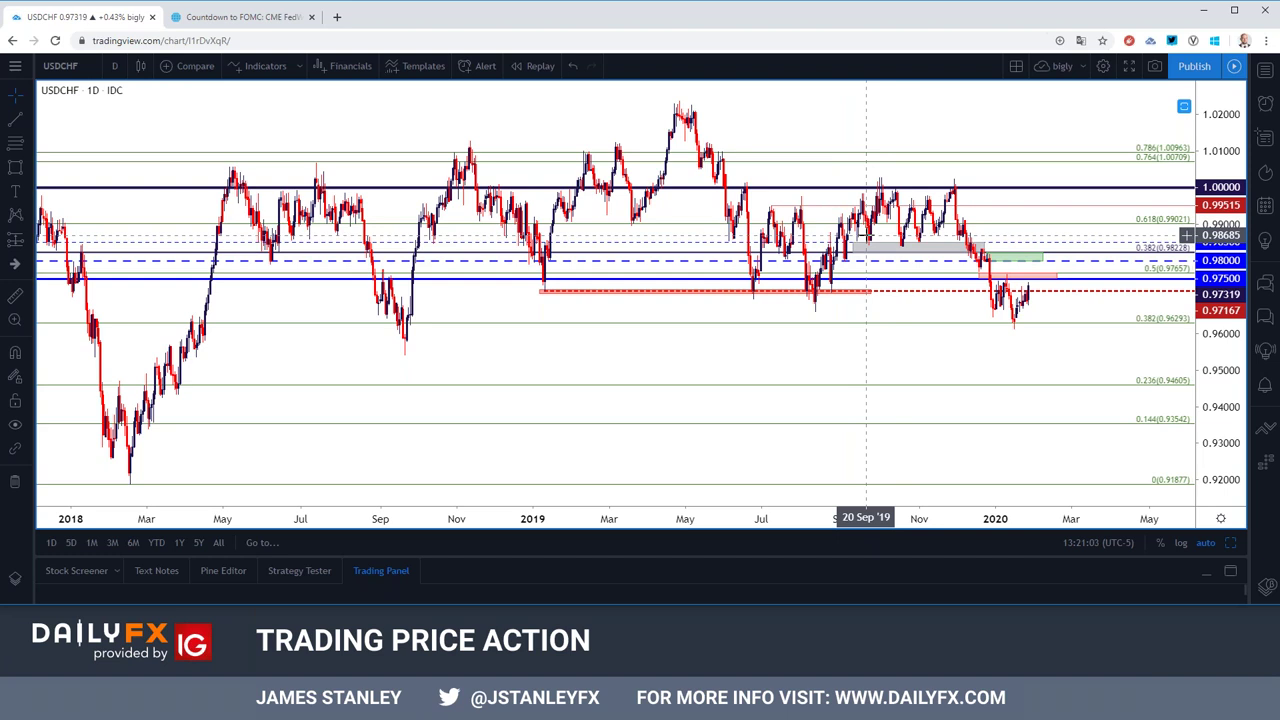
pyautogui.scroll(3, 866, 236)
pyautogui.scroll(2, 864, 236)
pyautogui.click(912, 397)
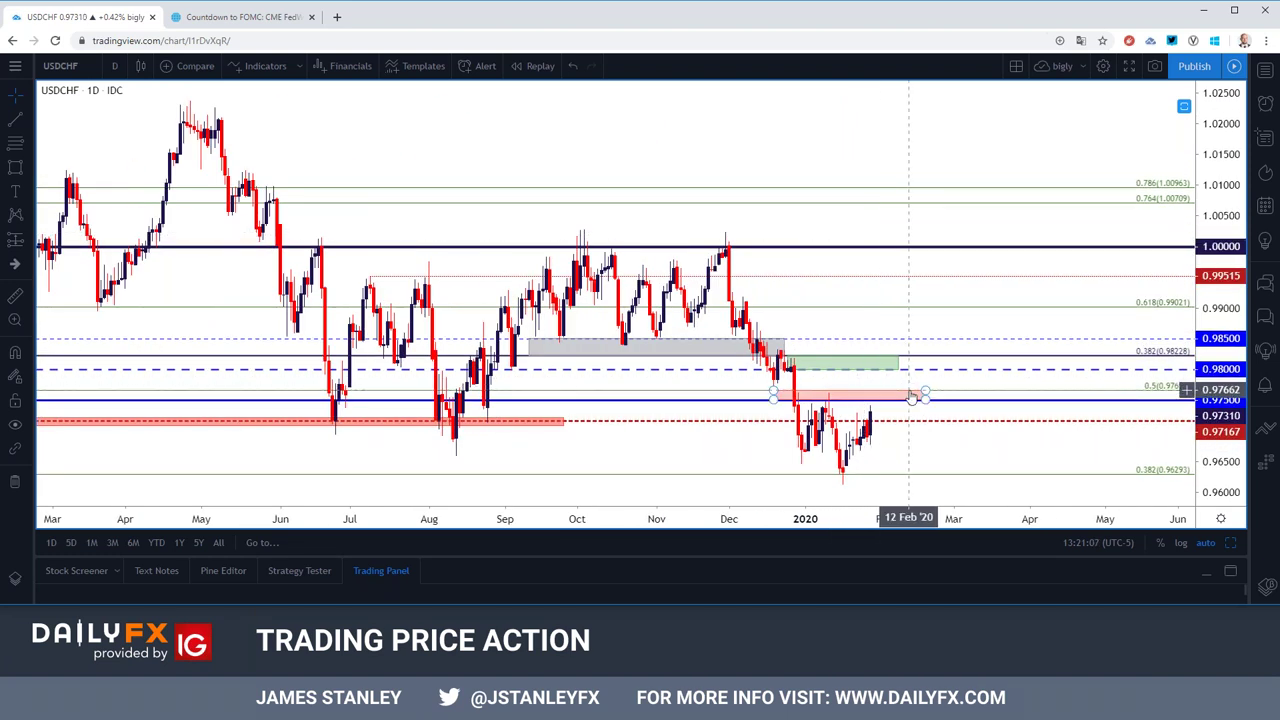
pyautogui.click(912, 397)
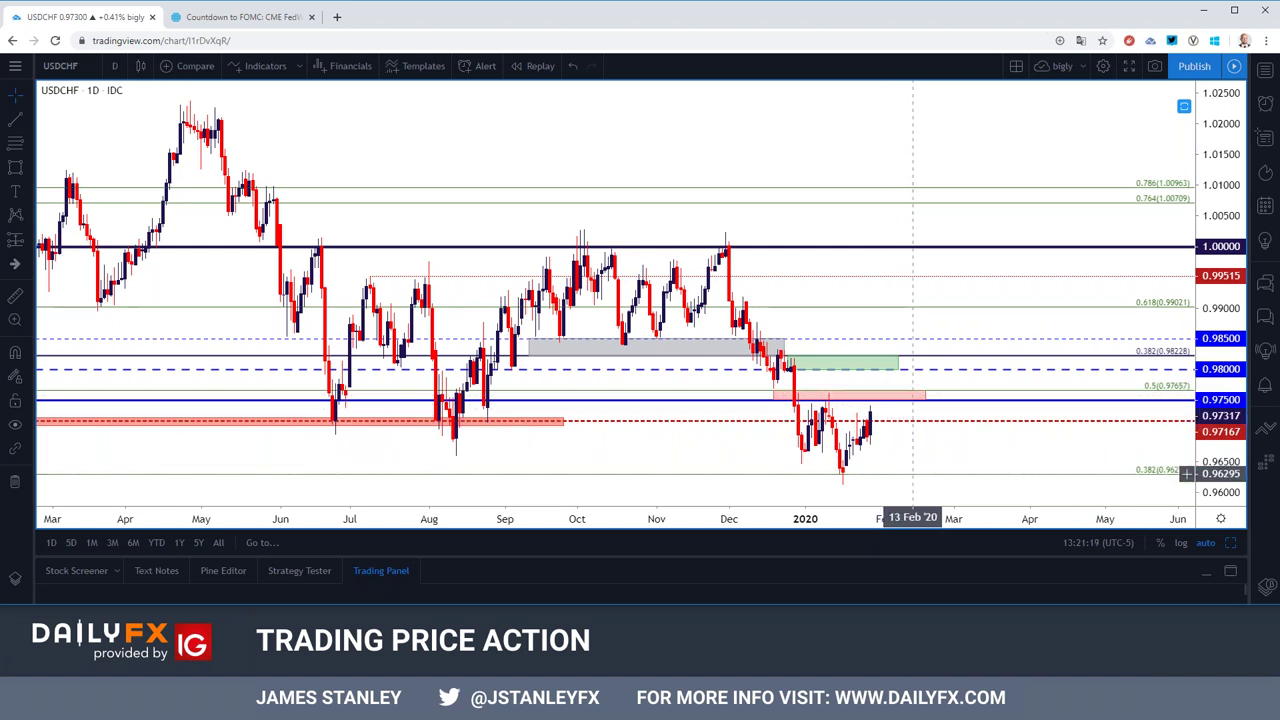
pyautogui.scroll(-10, 913, 474)
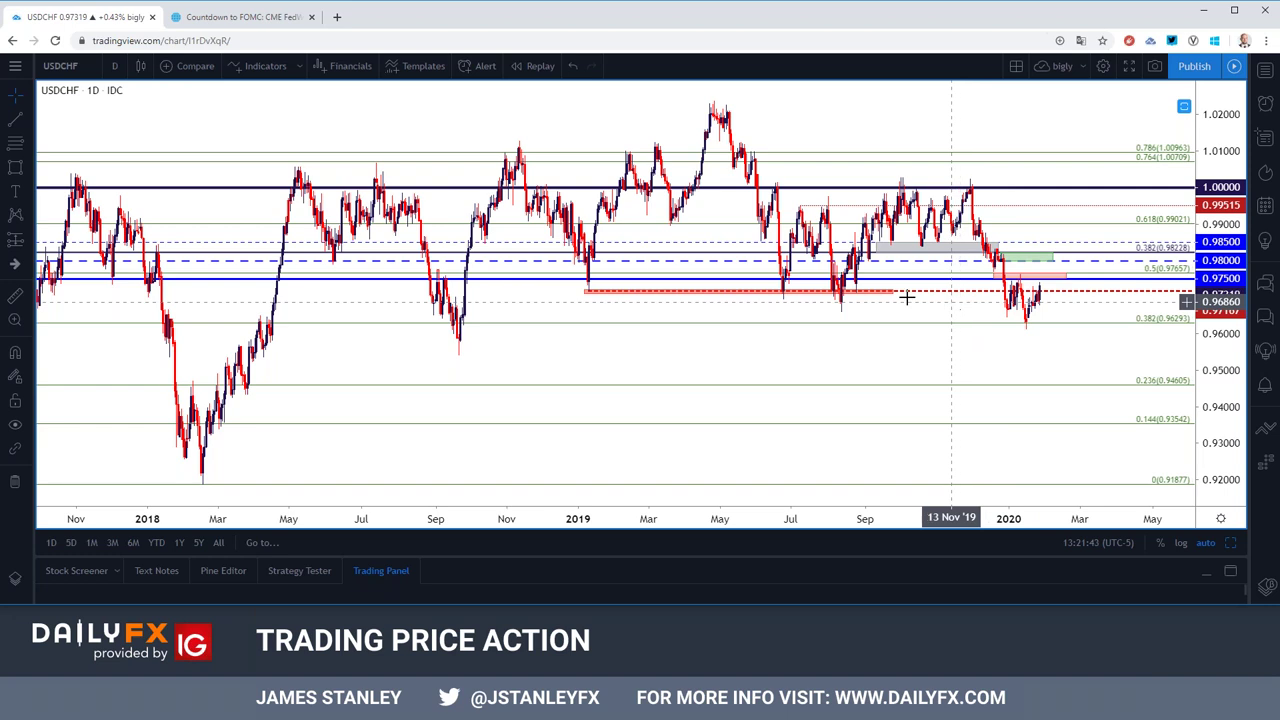
# Step: Load the GOLD chart on 4-hour candles and shift its visible time range
pyautogui.click(94, 68)
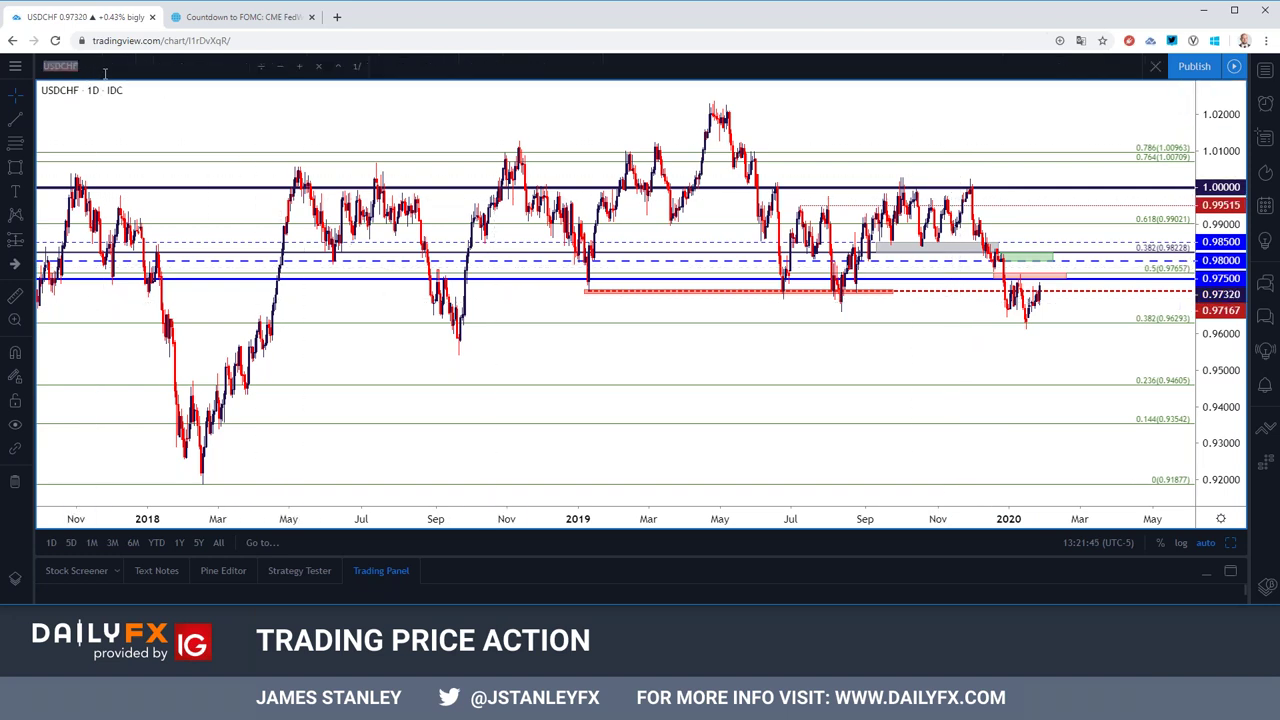
pyautogui.write('GOLD')
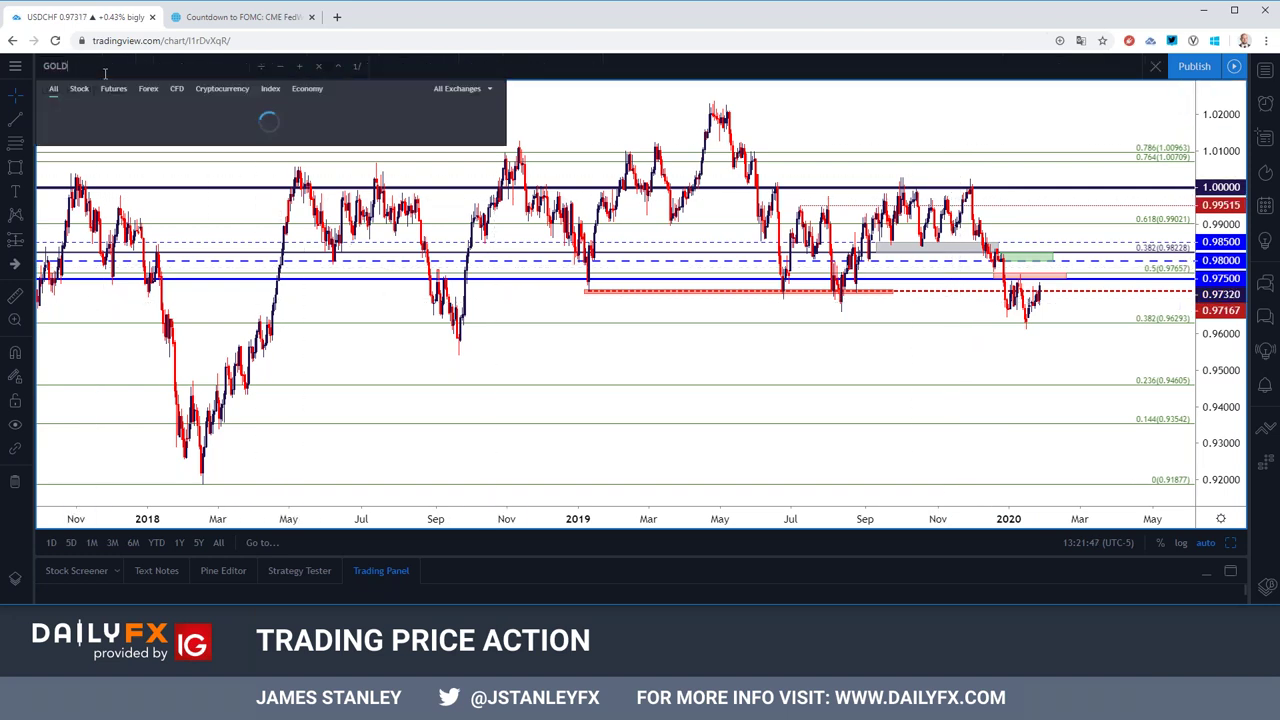
pyautogui.press('Return')
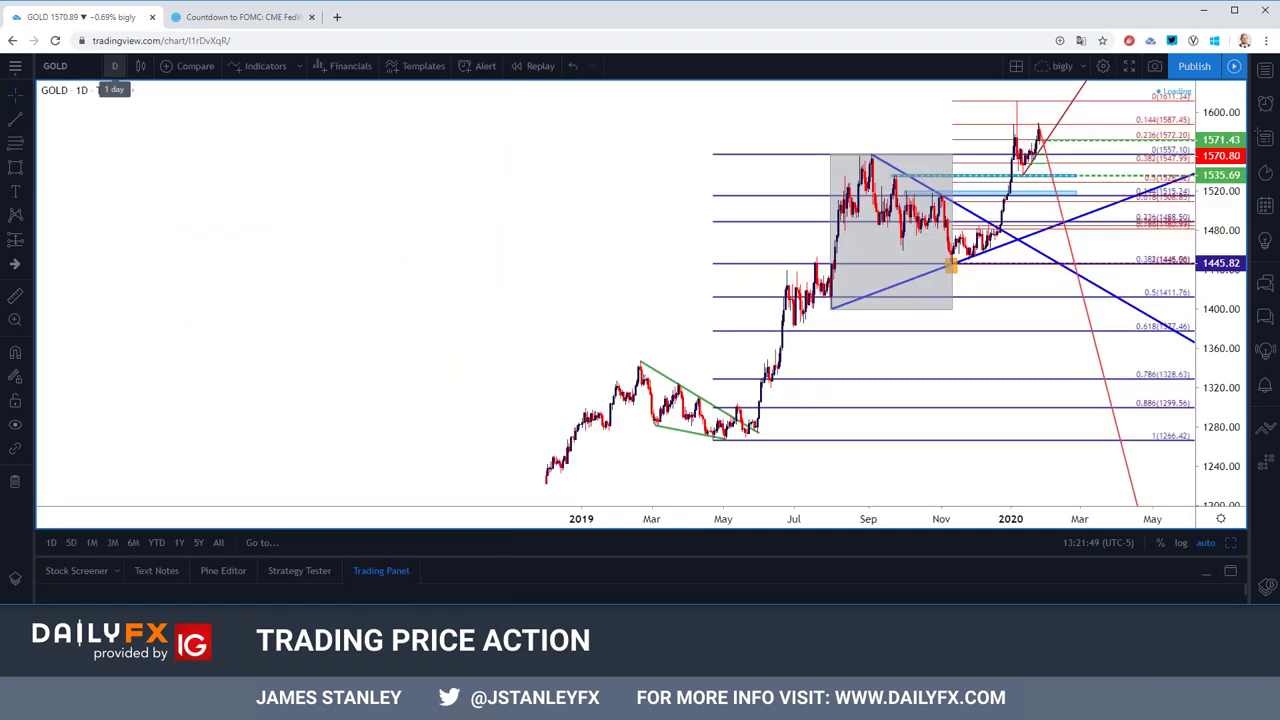
pyautogui.click(122, 65)
pyautogui.click(124, 353)
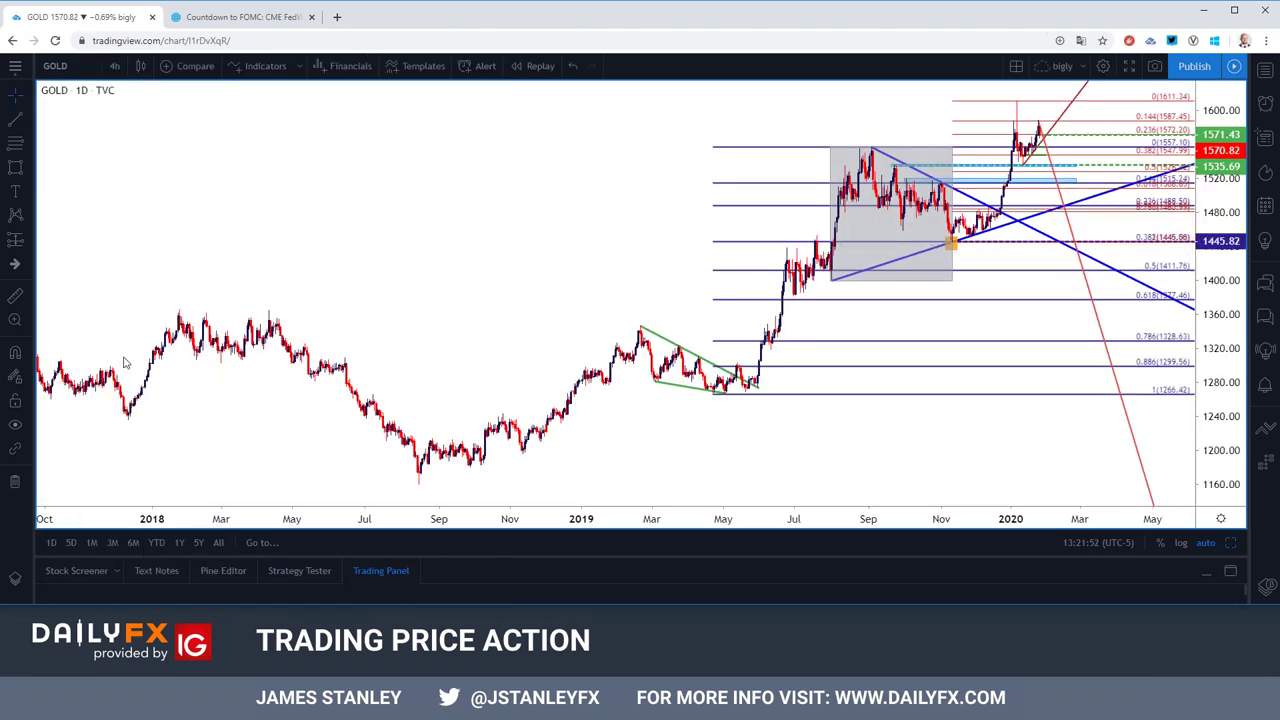
pyautogui.moveTo(266, 283); pyautogui.dragTo(83, 160)
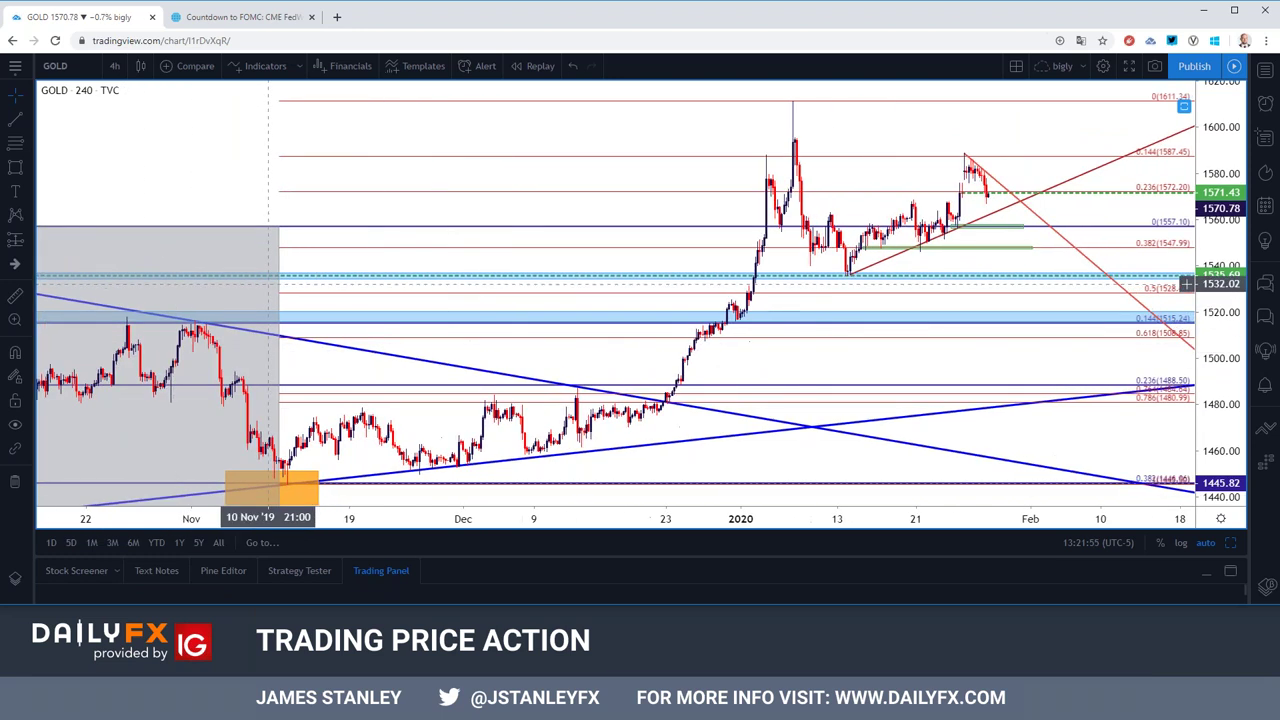
# Step: Switch GOLD to 1-hour candles and return to the chart tab from the DailyFX article
pyautogui.click(114, 65)
pyautogui.click(152, 289)
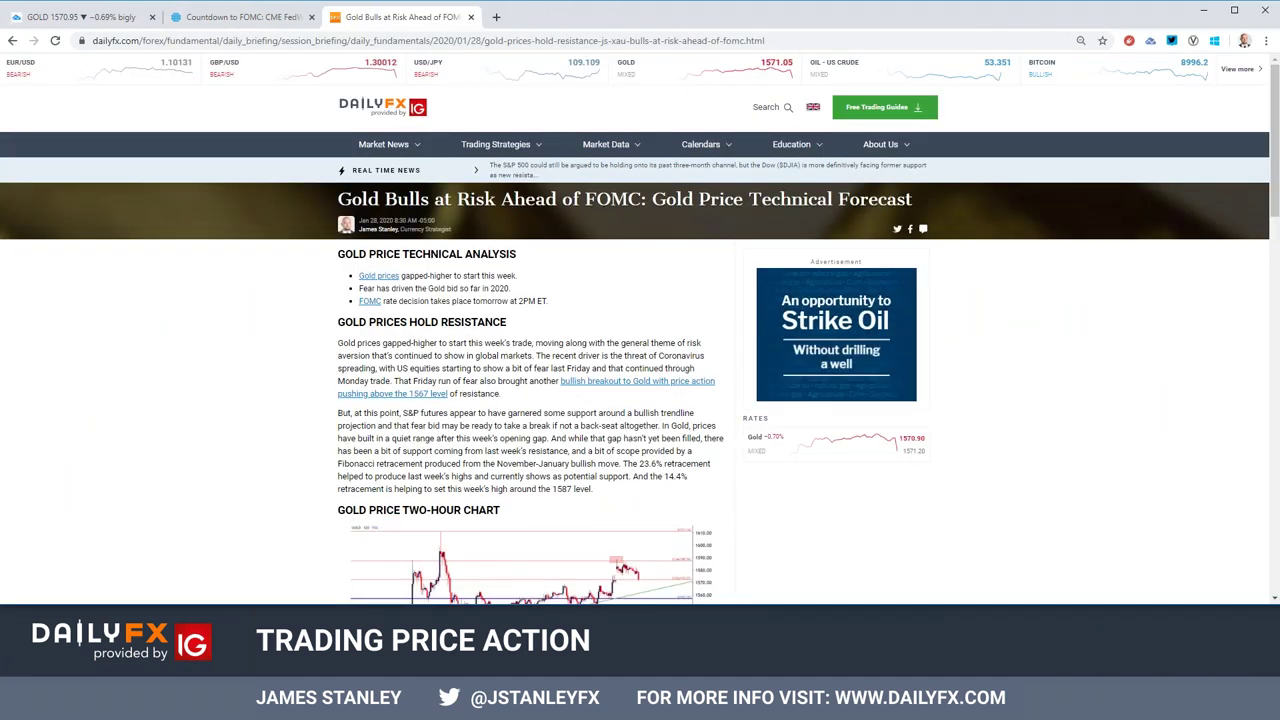
pyautogui.scroll(-5, 483, 264)
pyautogui.scroll(5, 614, 300)
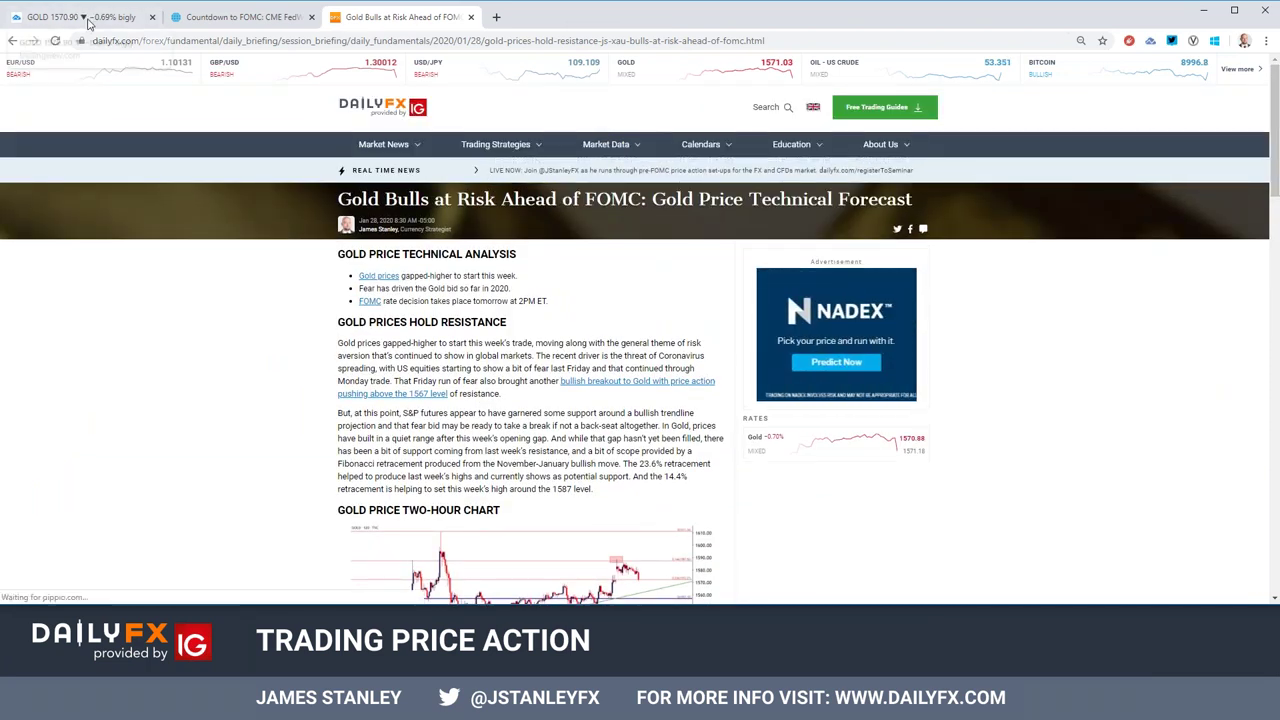
pyautogui.click(88, 20)
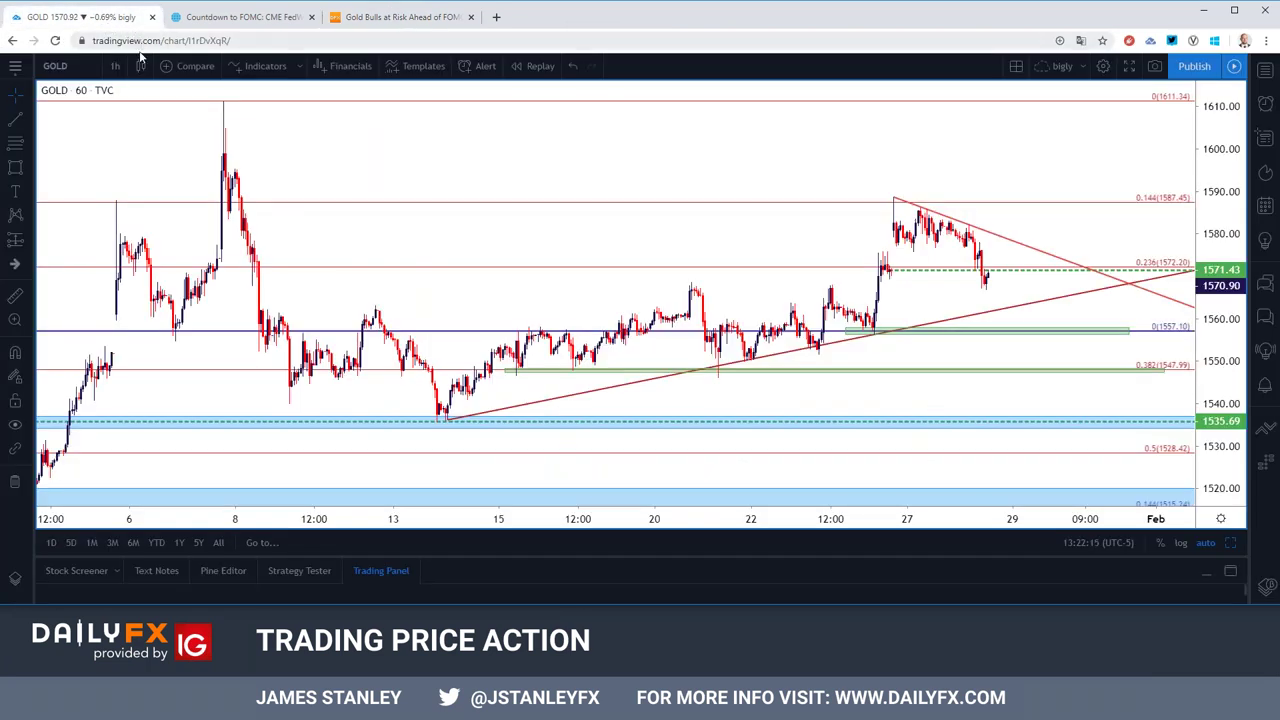
pyautogui.click(115, 66)
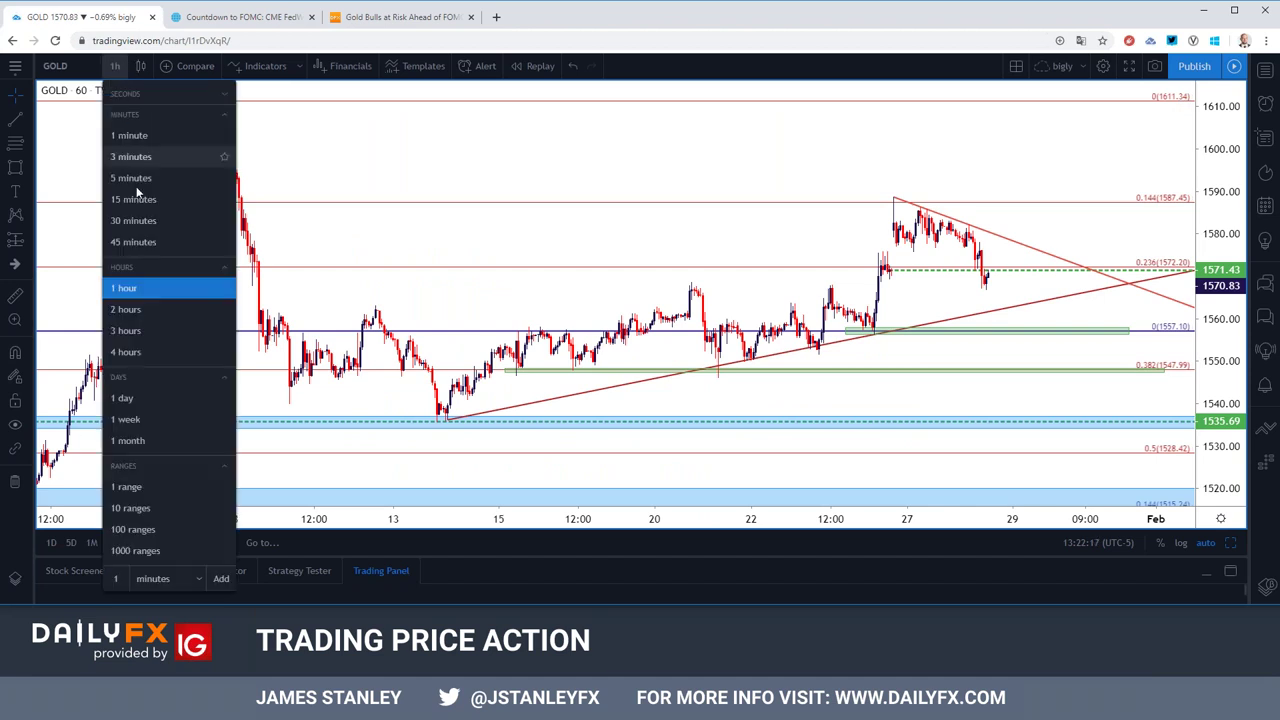
# Step: Check GOLD on 5-minute candles, then put it on 4-hour candles zoomed out to span March–February
pyautogui.click(131, 178)
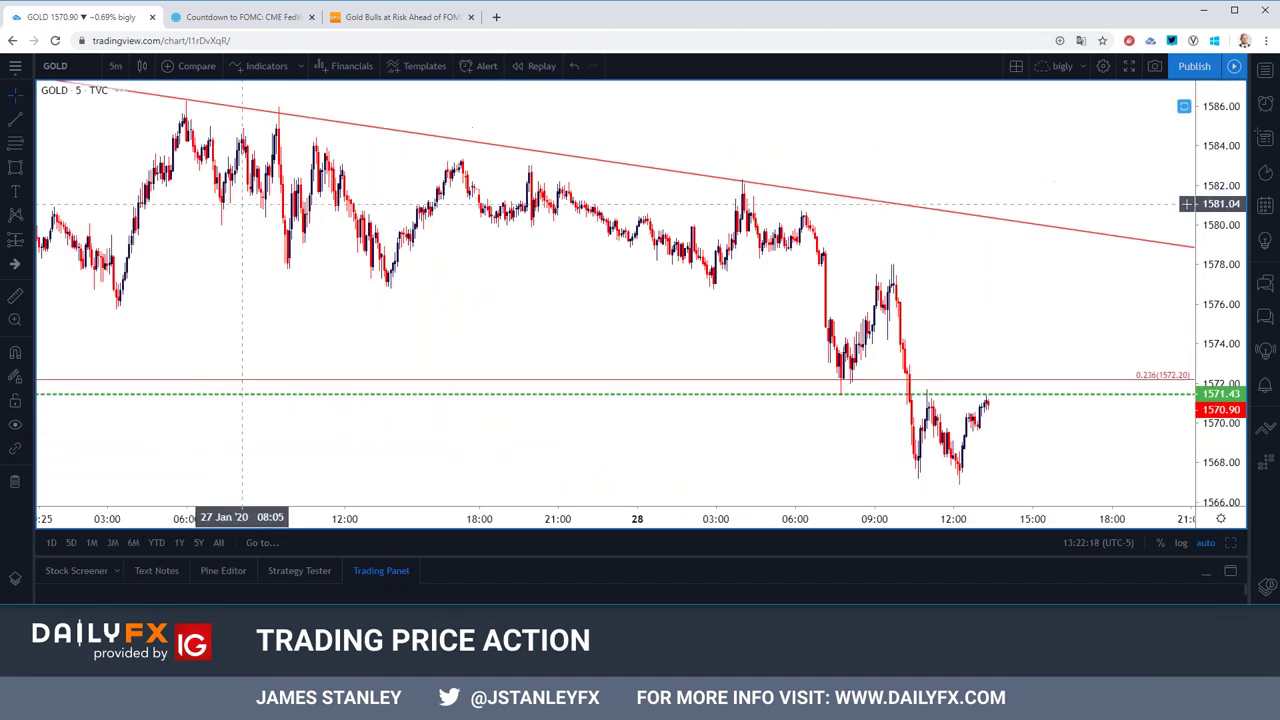
pyautogui.scroll(-5, 471, 249)
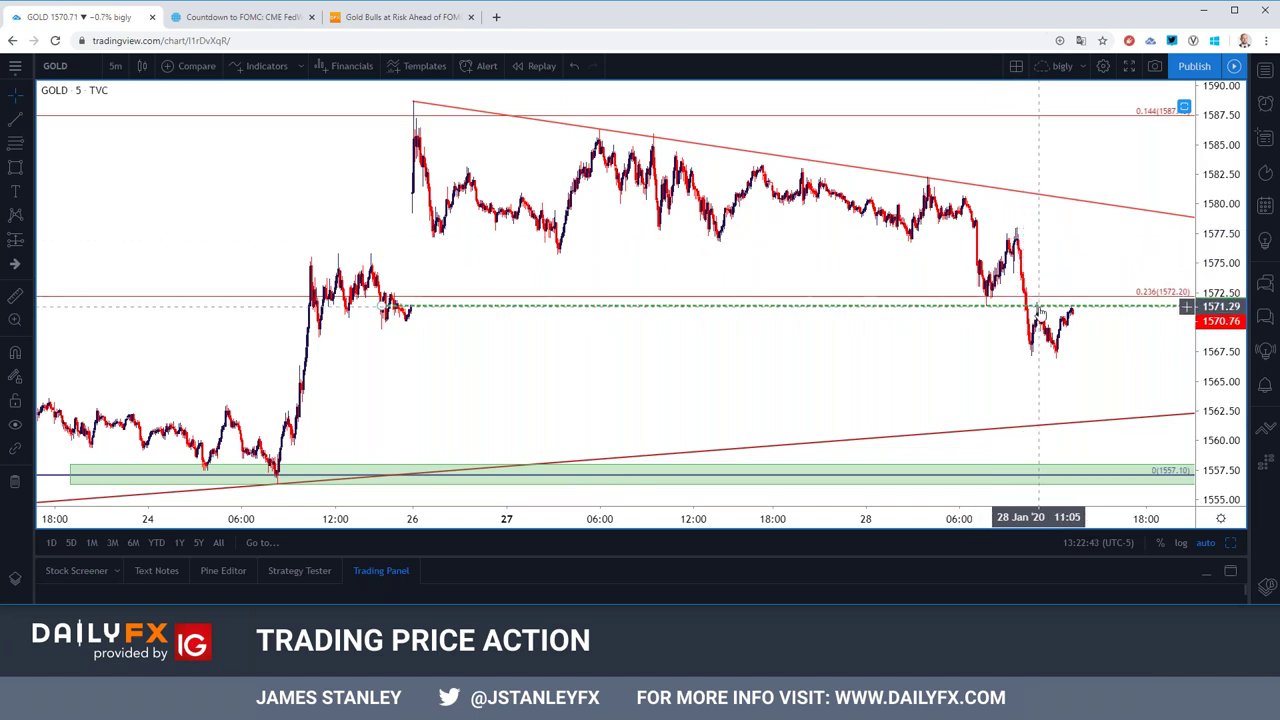
pyautogui.click(115, 66)
pyautogui.click(128, 350)
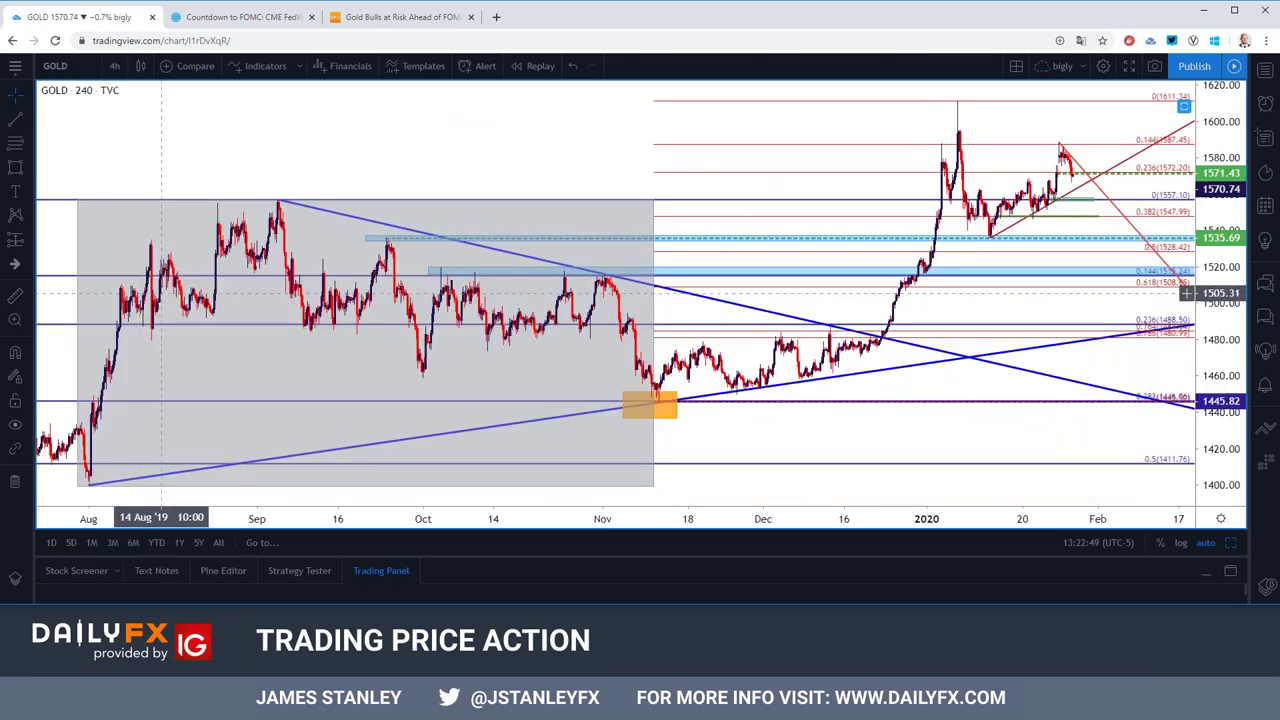
pyautogui.scroll(-1, 157, 298)
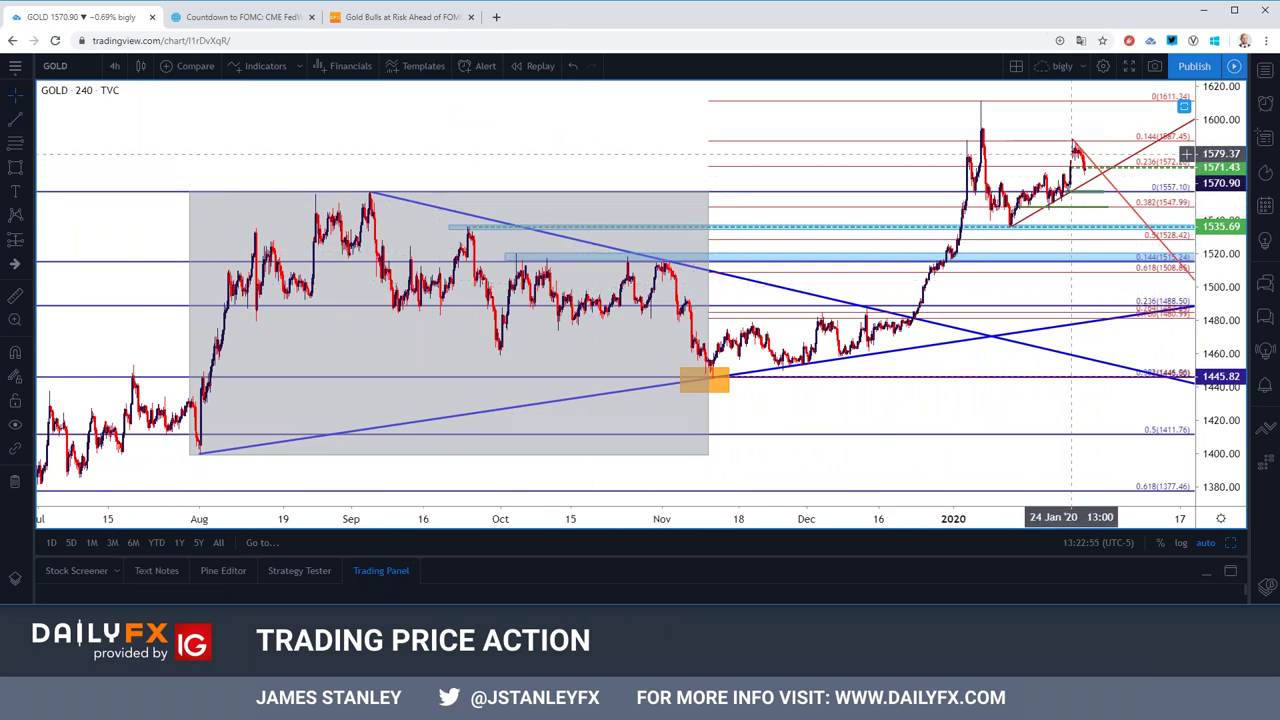
pyautogui.scroll(-5, 1072, 154)
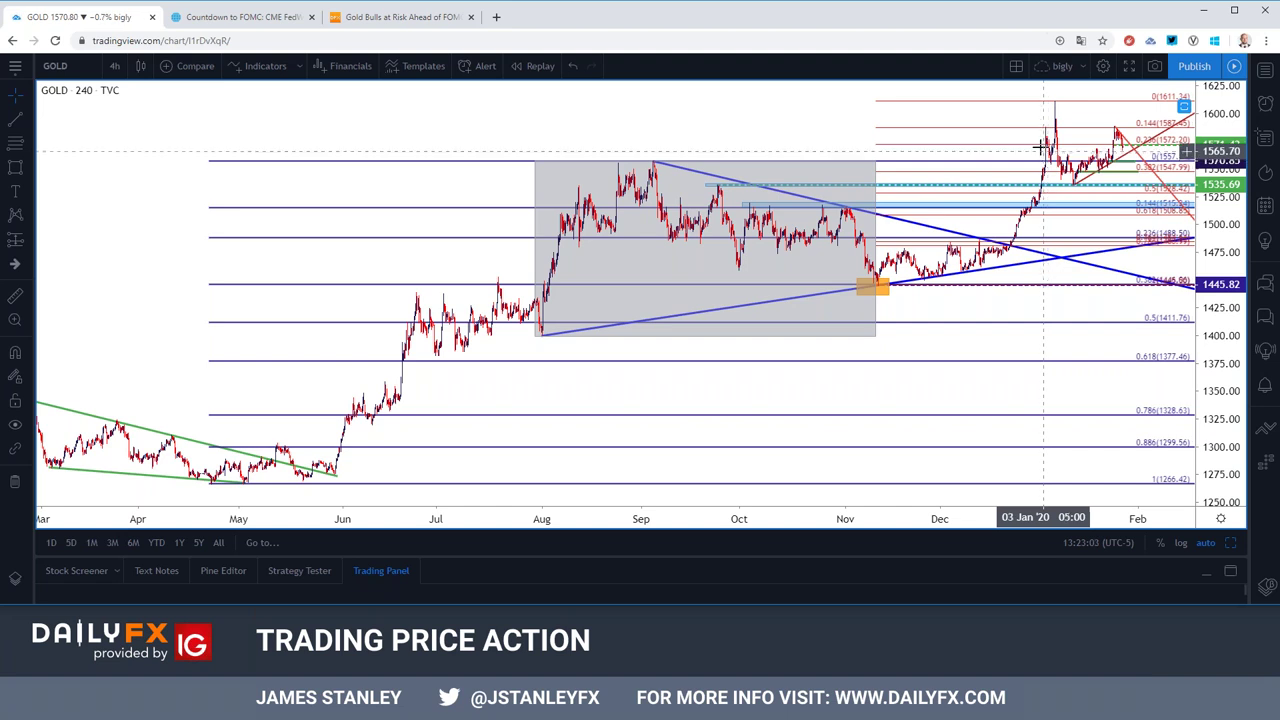
pyautogui.click(210, 17)
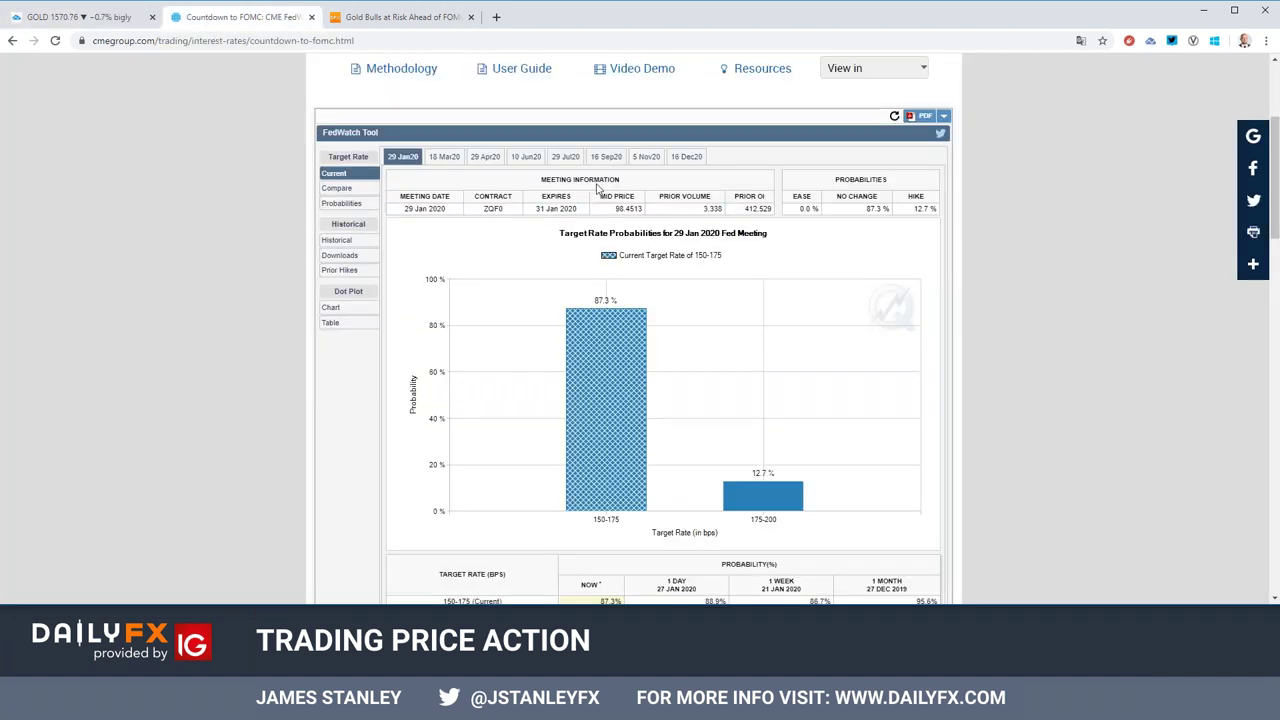
pyautogui.click(686, 157)
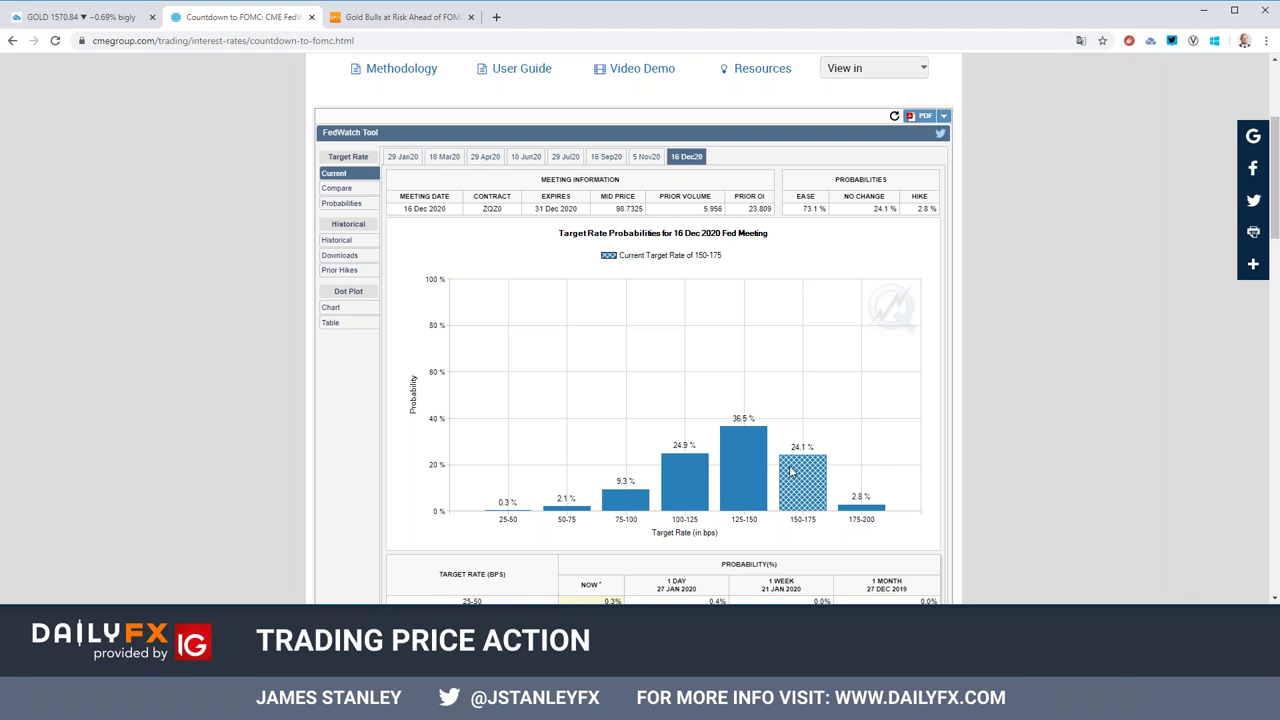
pyautogui.click(404, 157)
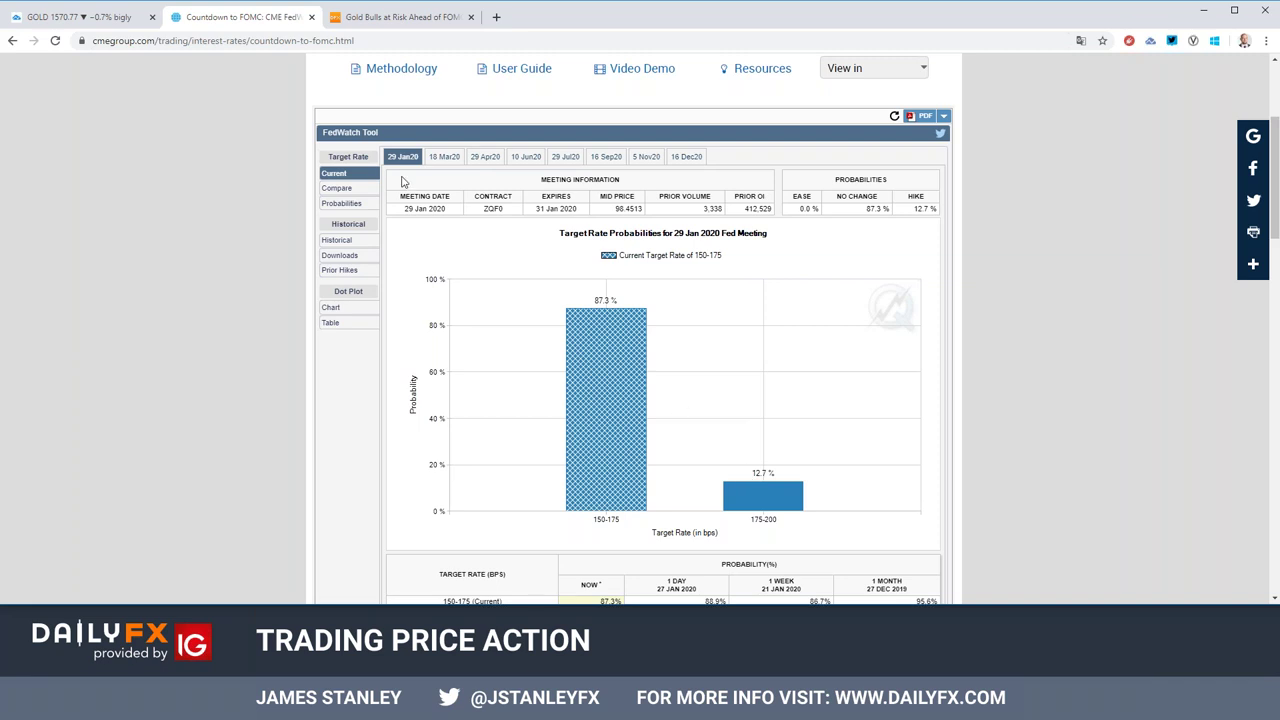
pyautogui.click(106, 17)
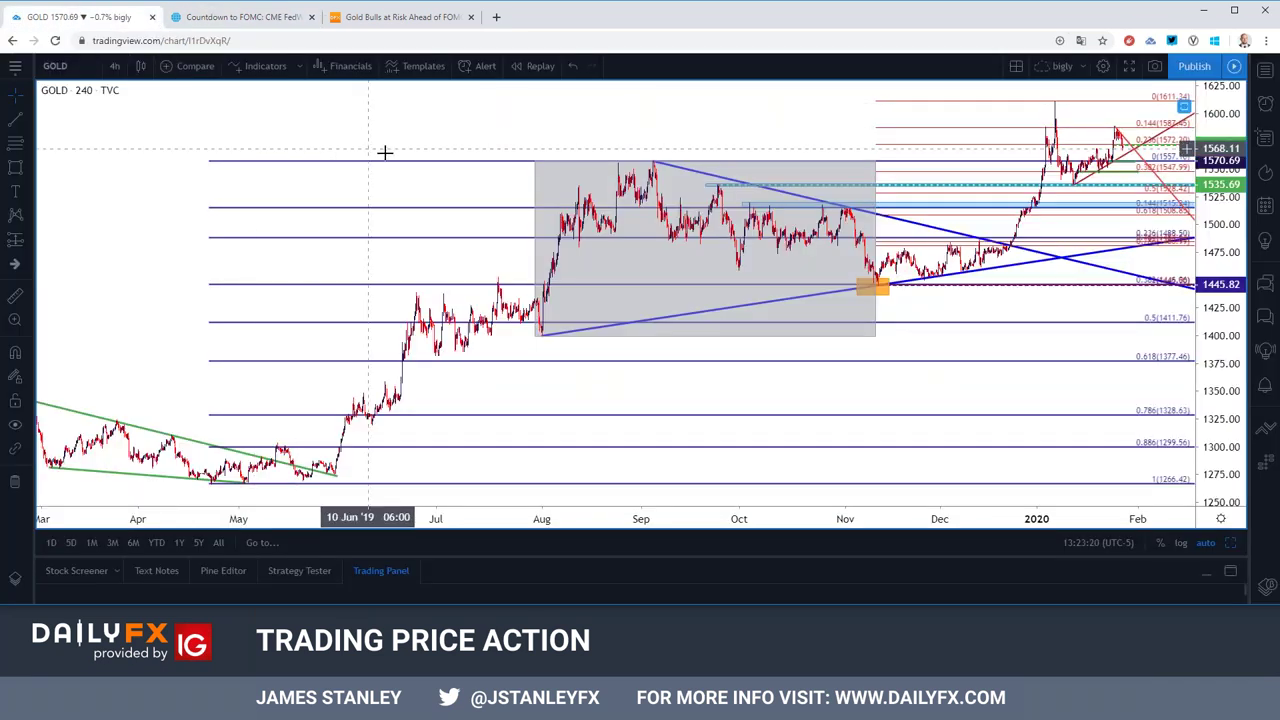
pyautogui.click(120, 65)
pyautogui.click(155, 412)
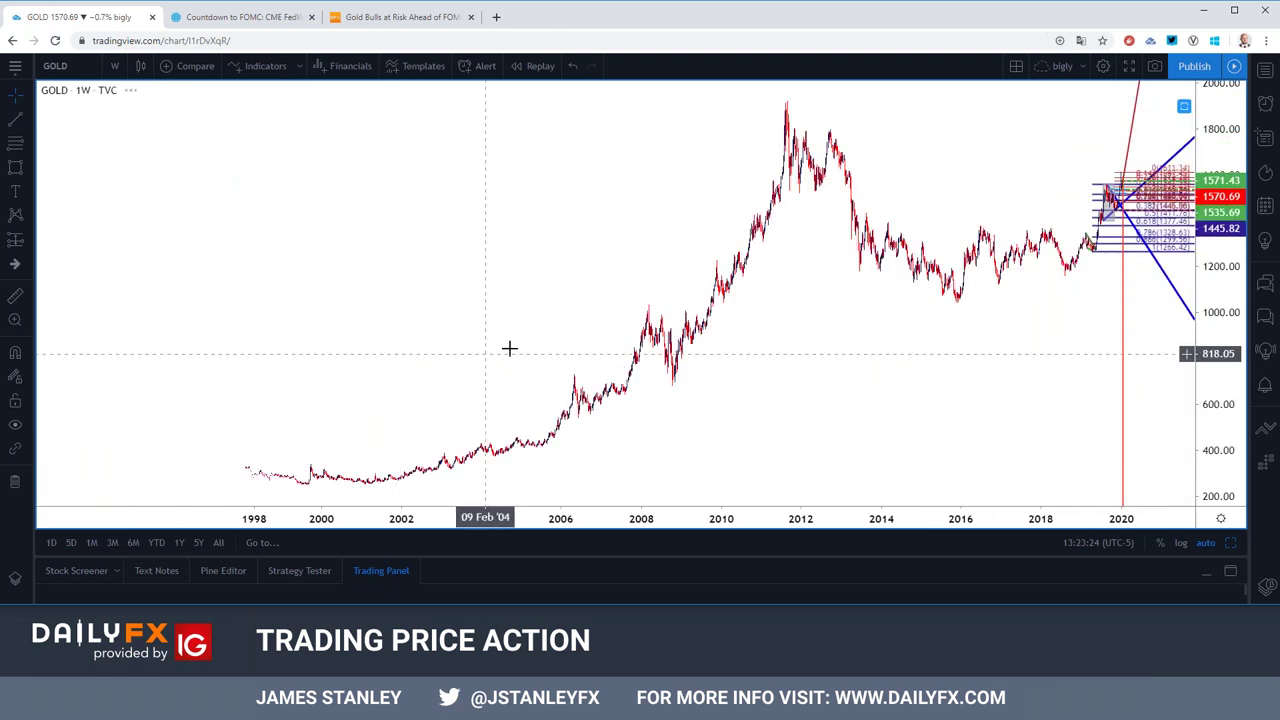
pyautogui.scroll(5, 697, 400)
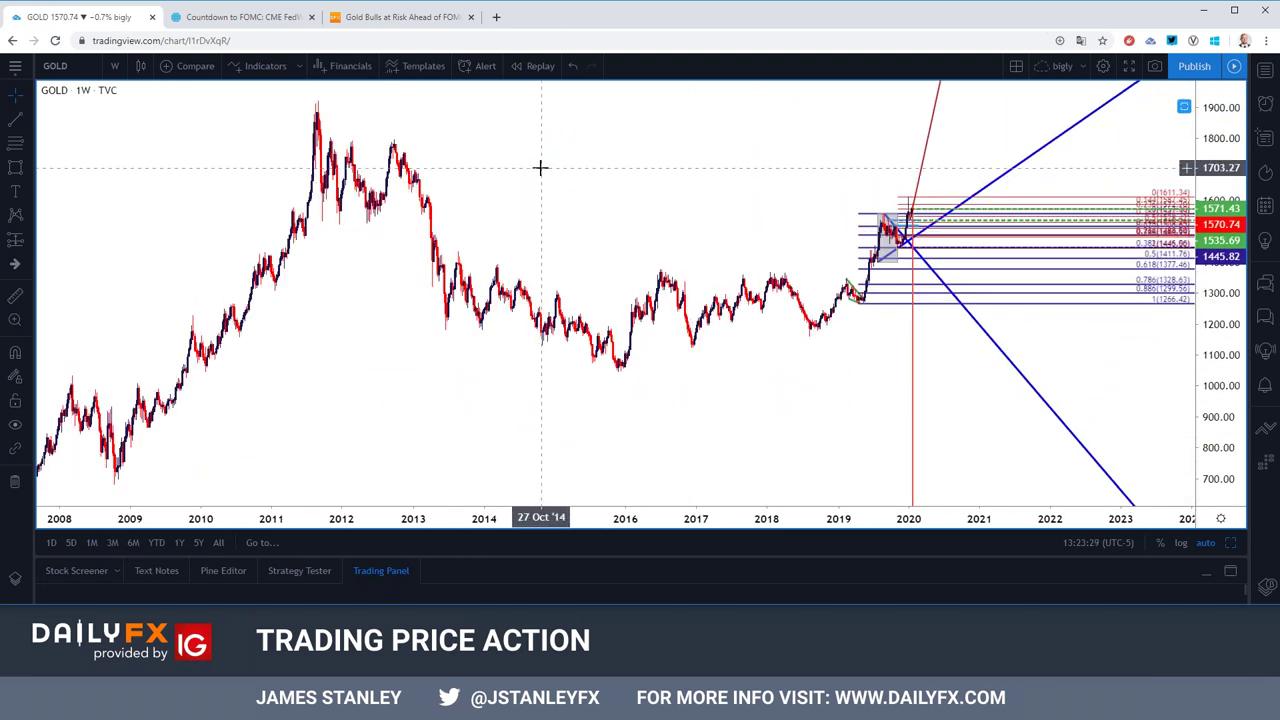
pyautogui.click(114, 65)
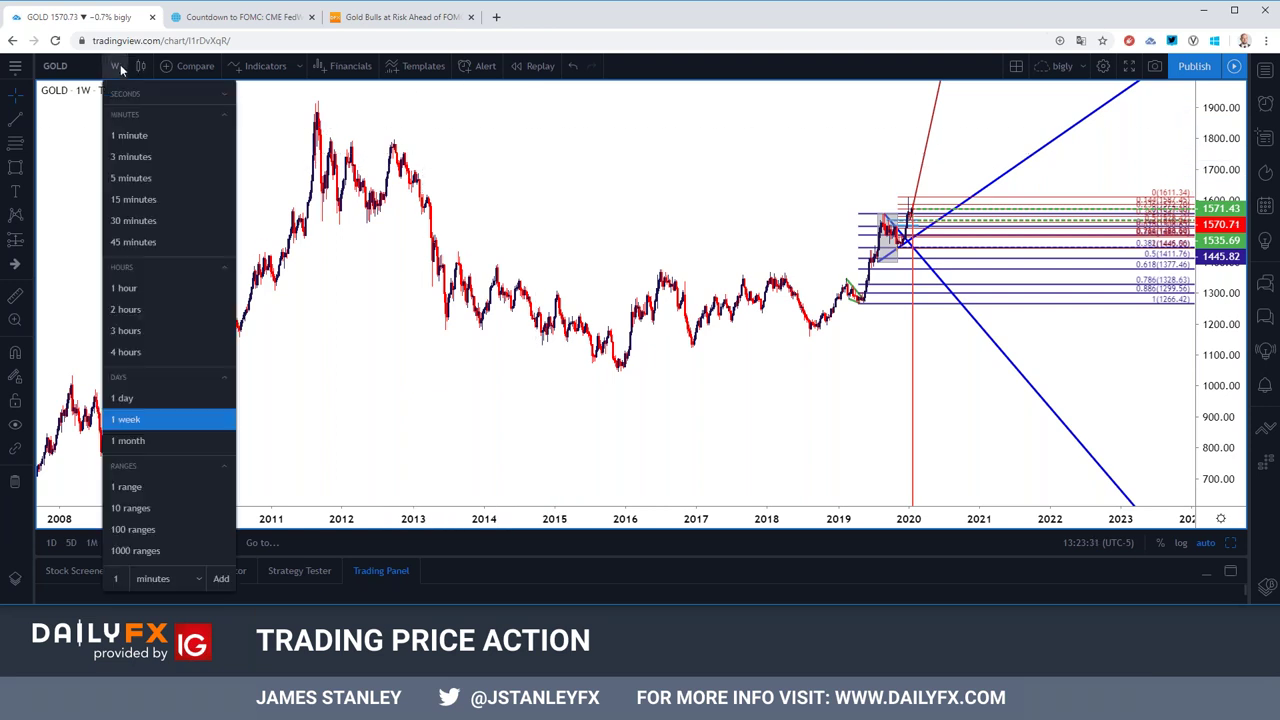
pyautogui.click(128, 352)
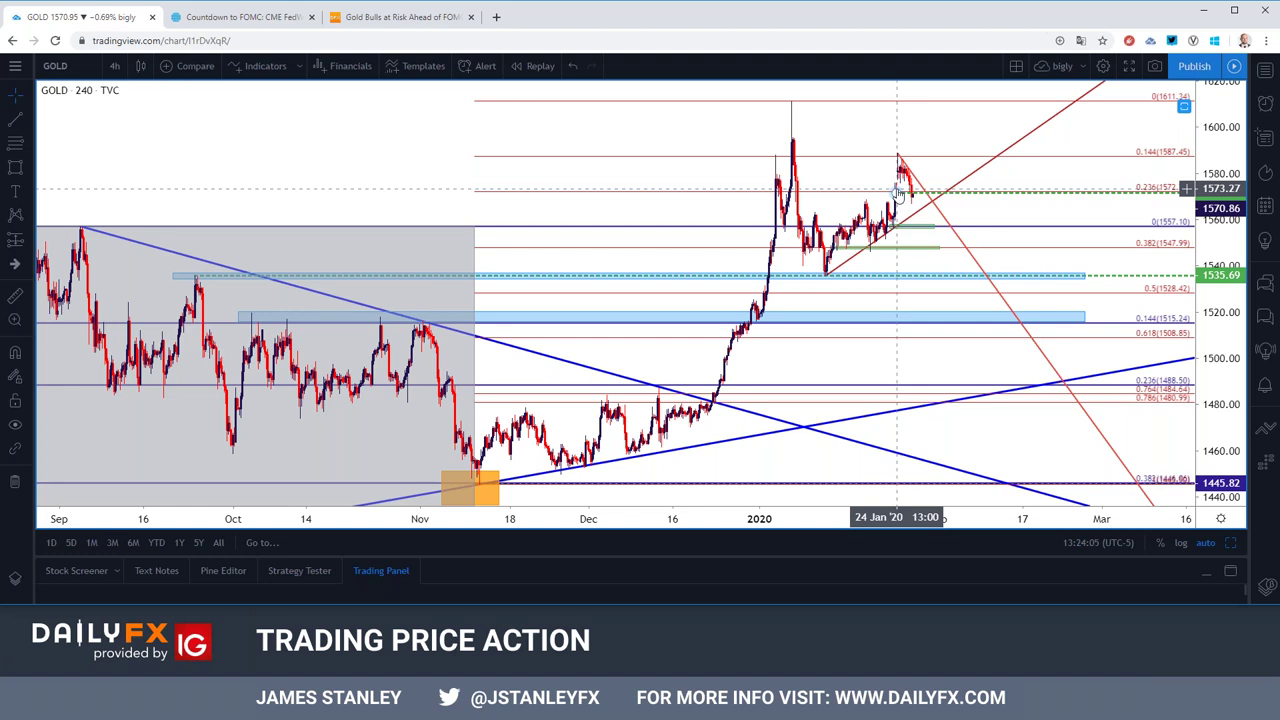
pyautogui.click(237, 20)
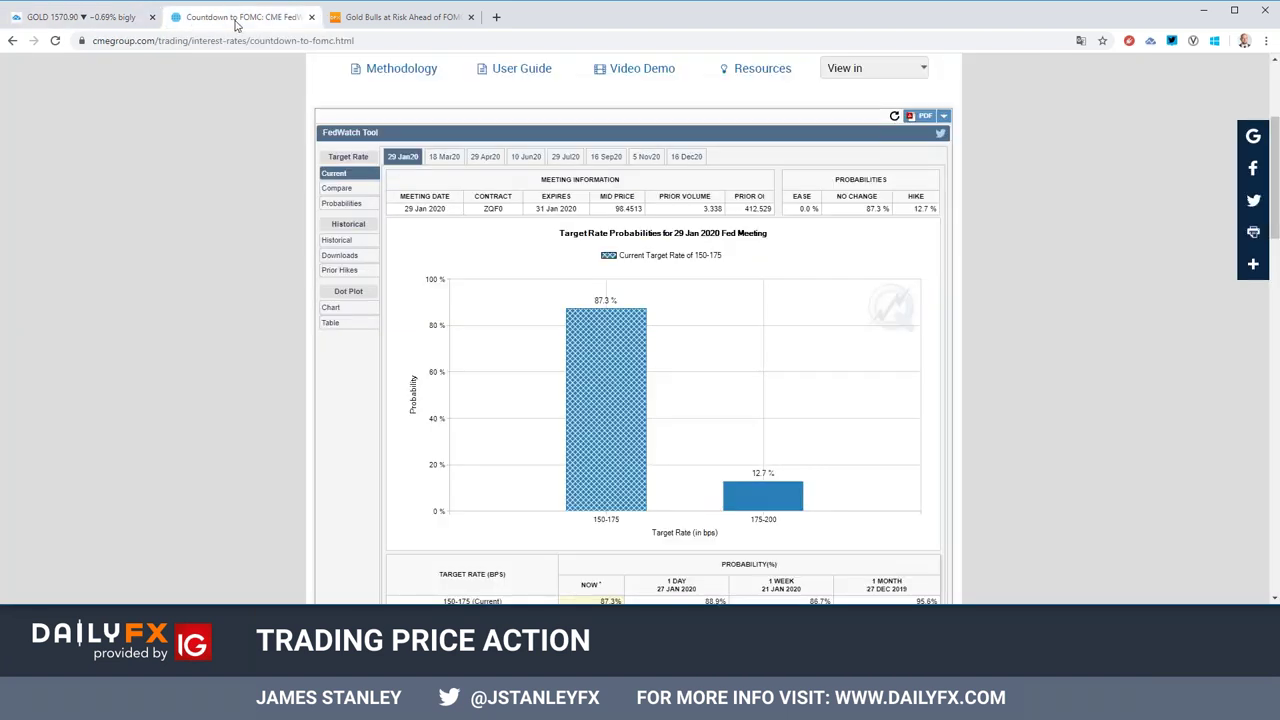
pyautogui.click(120, 18)
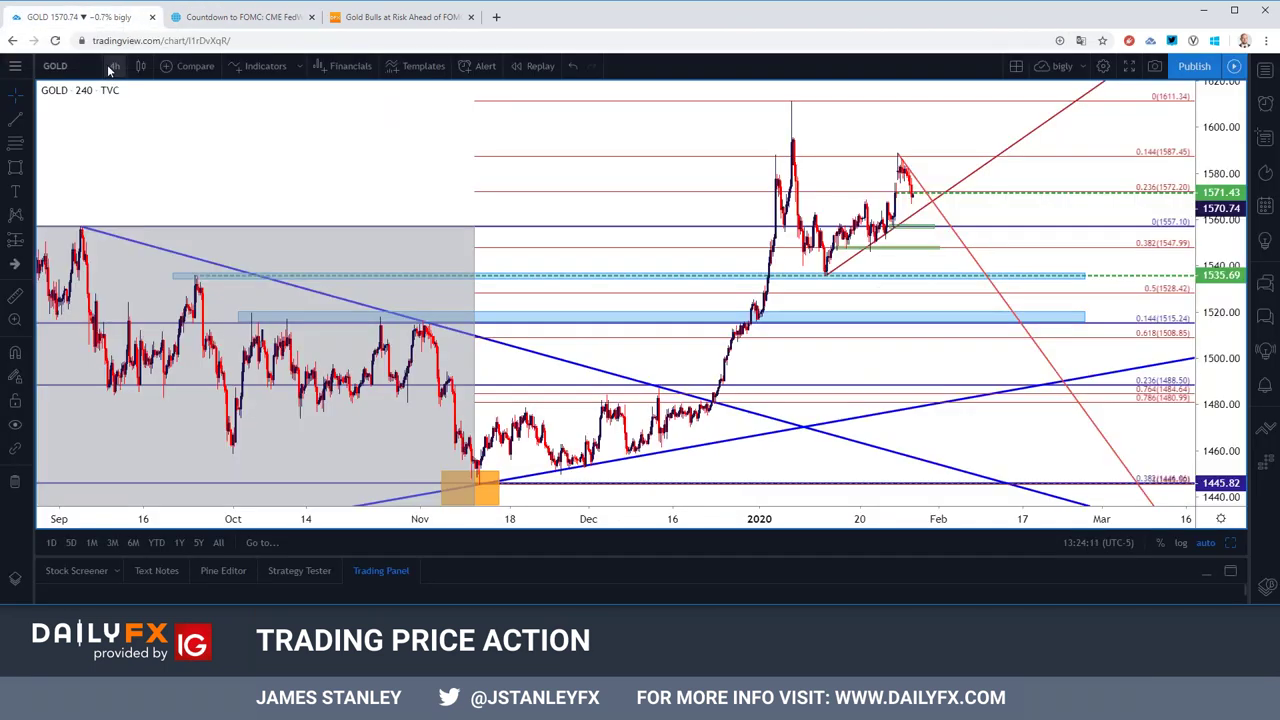
pyautogui.click(114, 68)
# Step: Switch GOLD to 1-hour candles and zoom in on the recent weeks
pyautogui.click(127, 298)
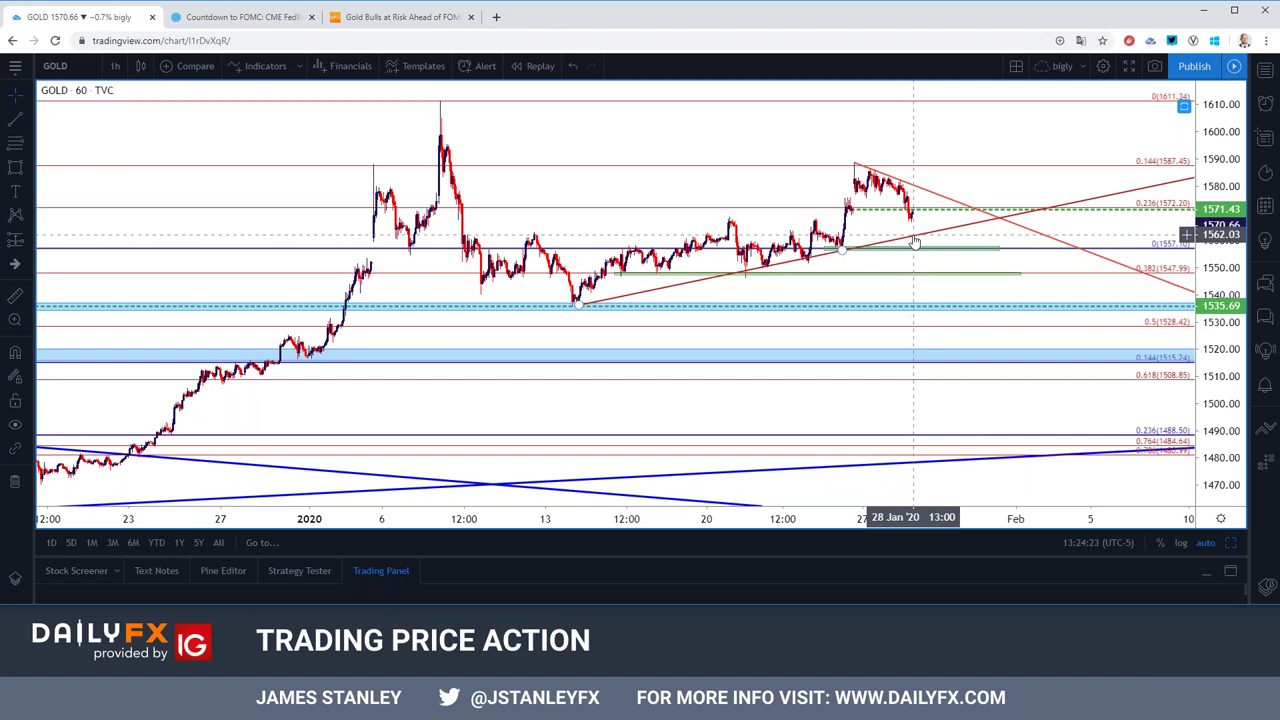
pyautogui.scroll(2, 913, 241)
pyautogui.scroll(3, 910, 242)
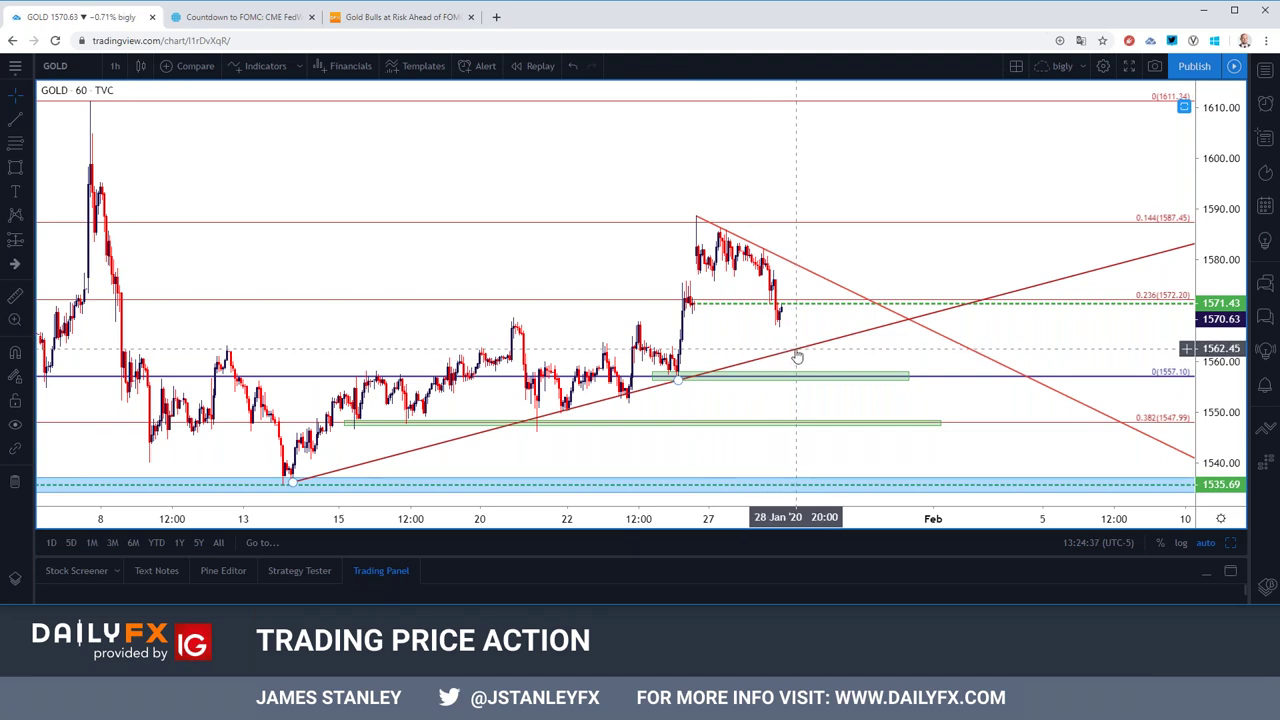
pyautogui.scroll(-3, 797, 356)
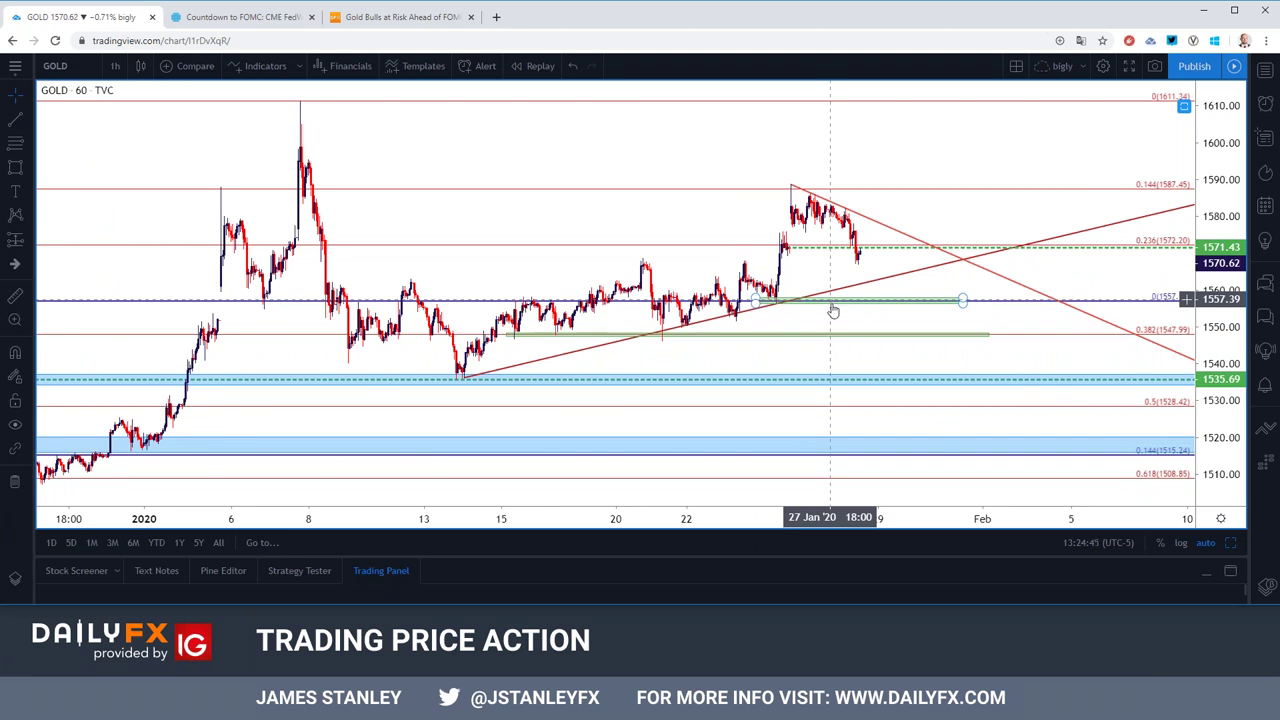
# Step: Select the lower green support zone near 1548 and adjust the zoom around it
pyautogui.click(835, 334)
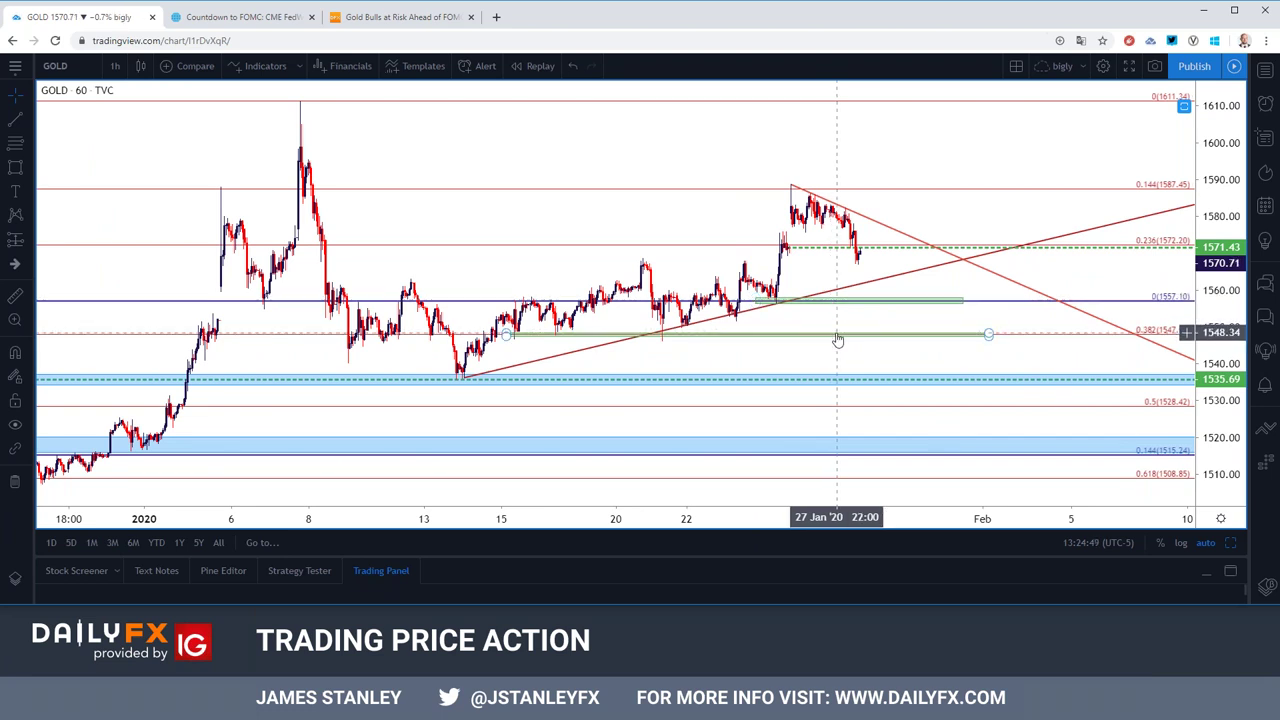
pyautogui.scroll(-2, 838, 340)
pyautogui.scroll(-1, 838, 340)
pyautogui.scroll(-2, 838, 340)
pyautogui.scroll(-2, 838, 340)
pyautogui.scroll(-1, 830, 335)
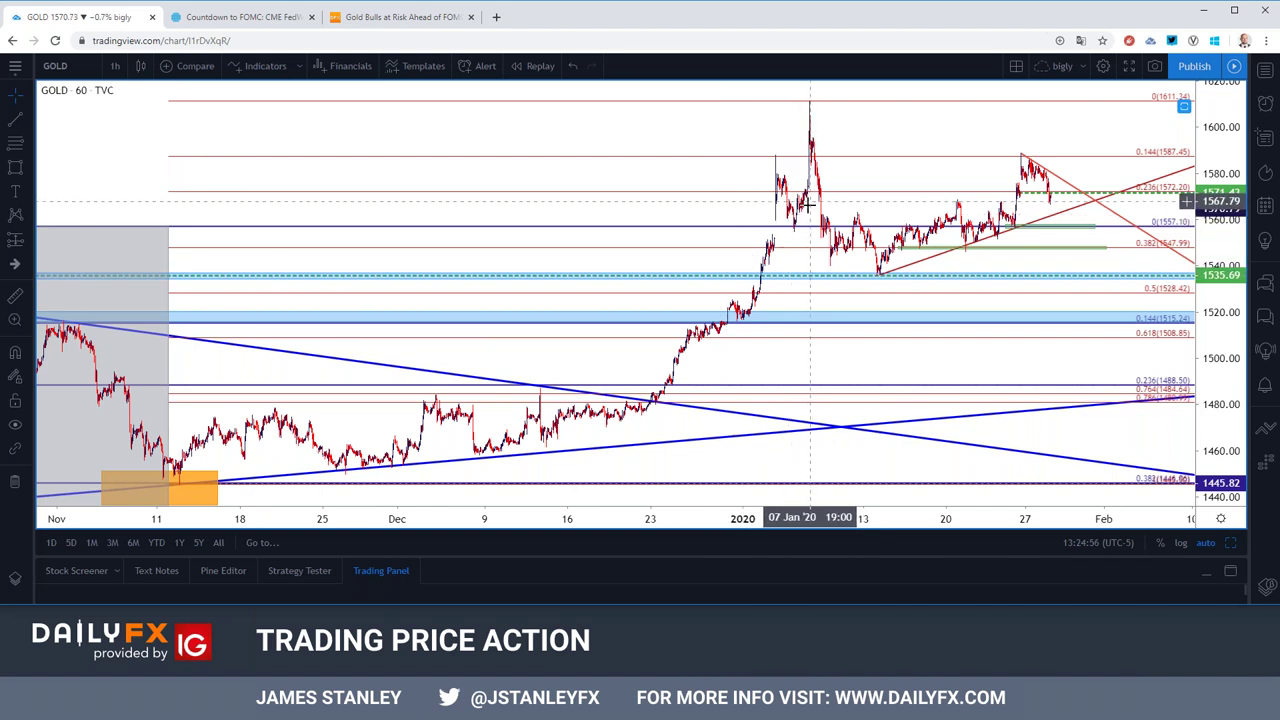
pyautogui.scroll(2, 805, 200)
pyautogui.scroll(1, 795, 200)
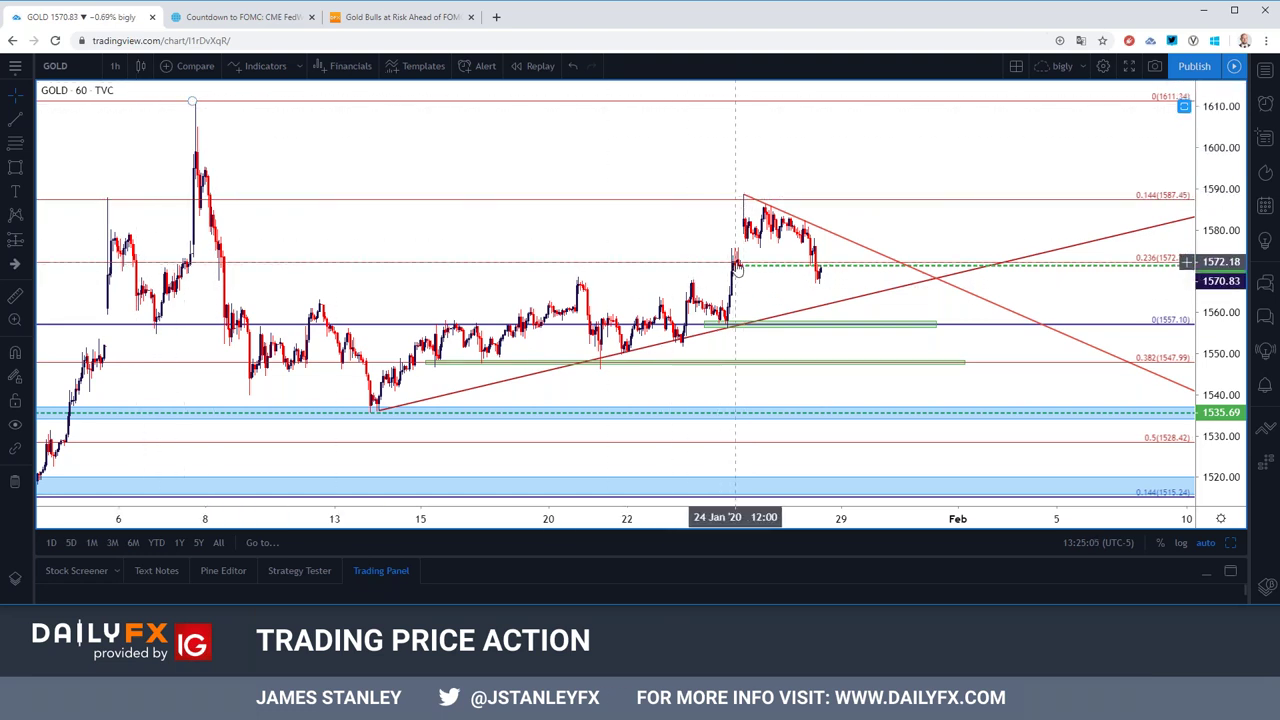
pyautogui.click(114, 66)
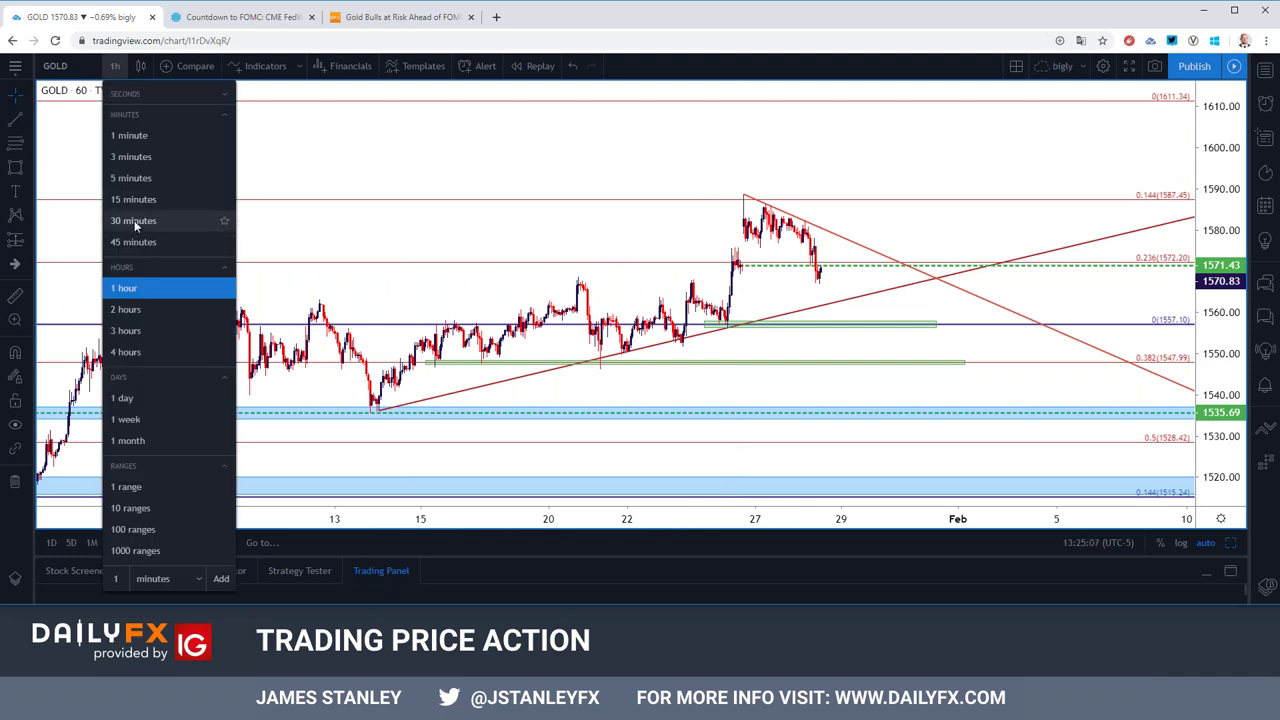
# Step: View GOLD zoomed out on 15-minute candles, then set it to daily candles
pyautogui.click(135, 204)
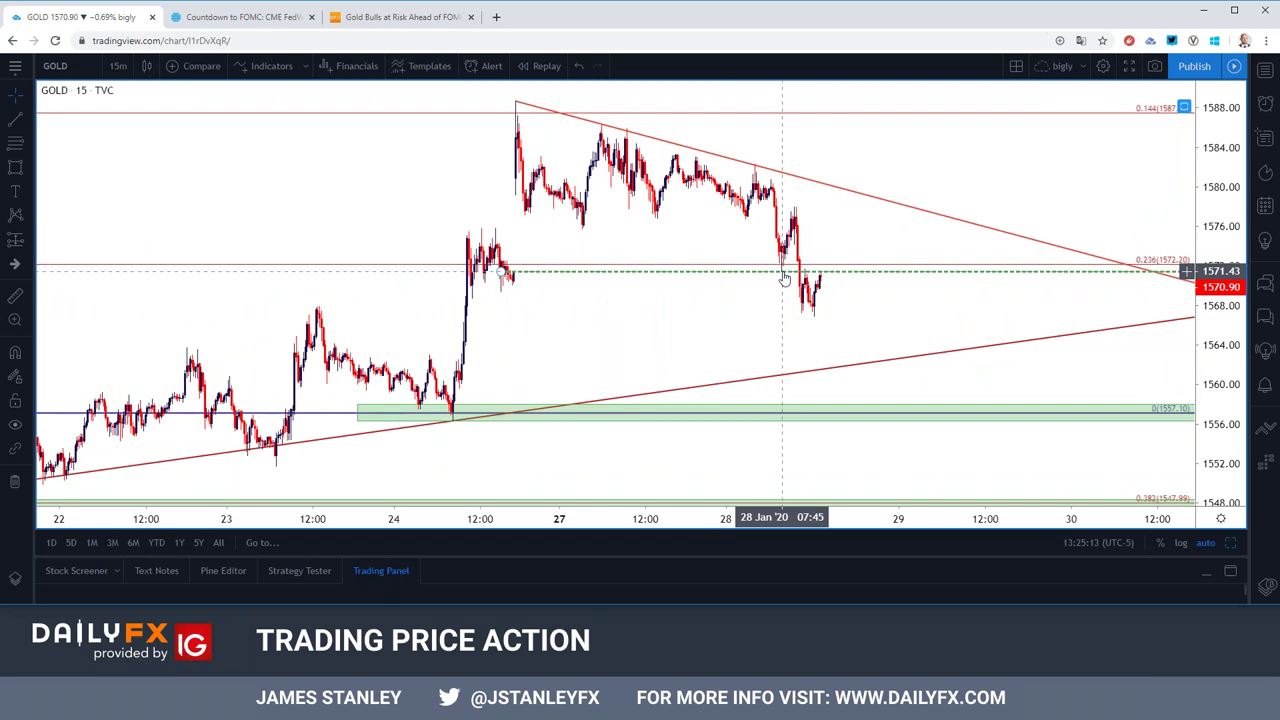
pyautogui.scroll(-2, 785, 278)
pyautogui.scroll(-2, 781, 272)
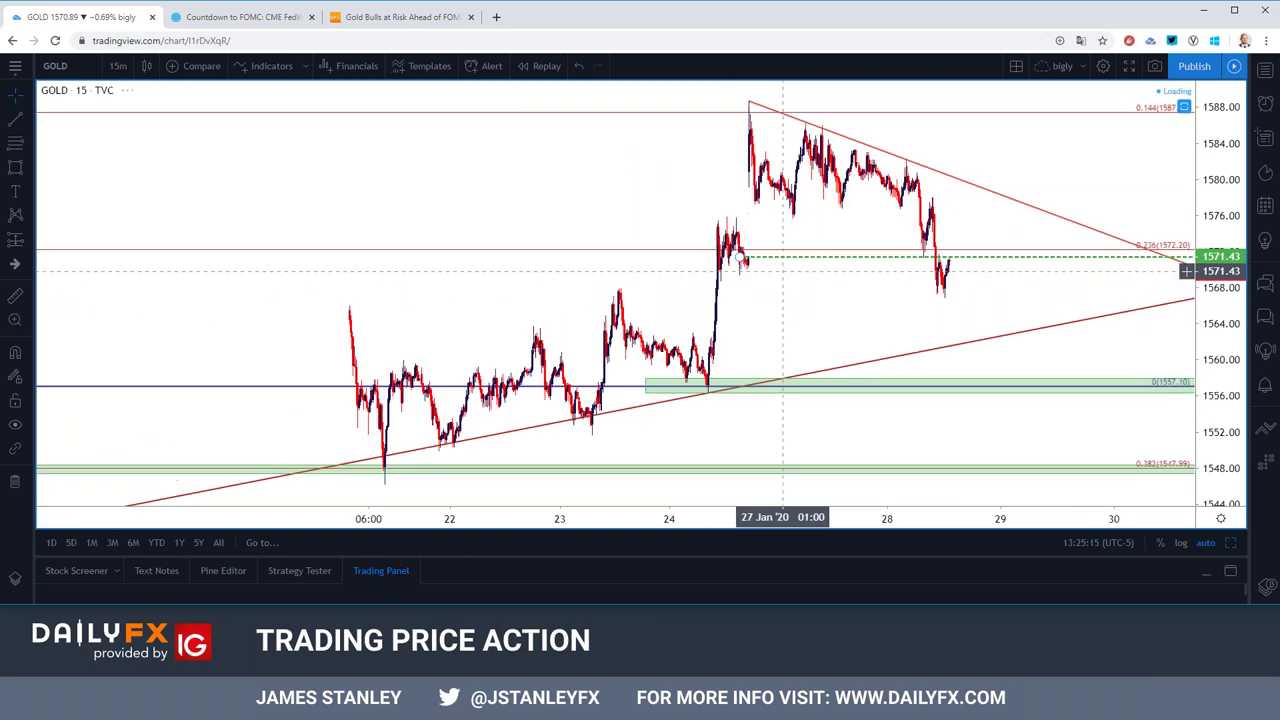
pyautogui.scroll(-2, 790, 250)
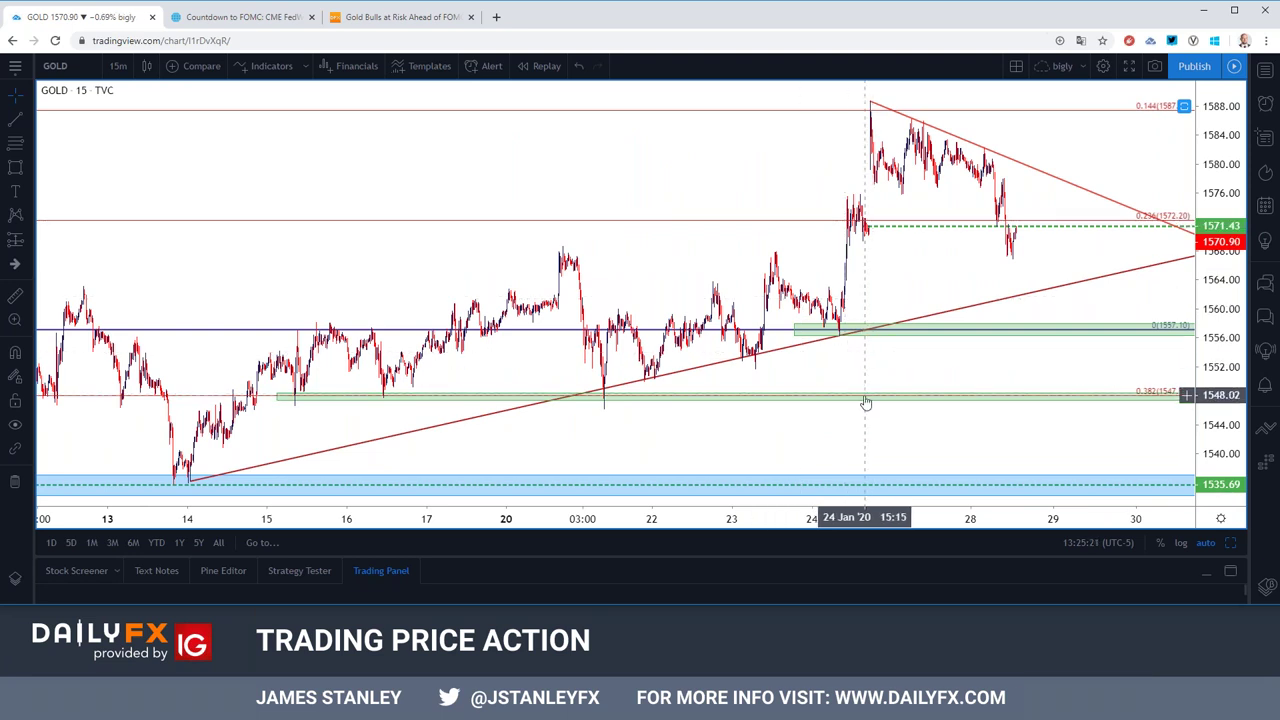
pyautogui.click(118, 66)
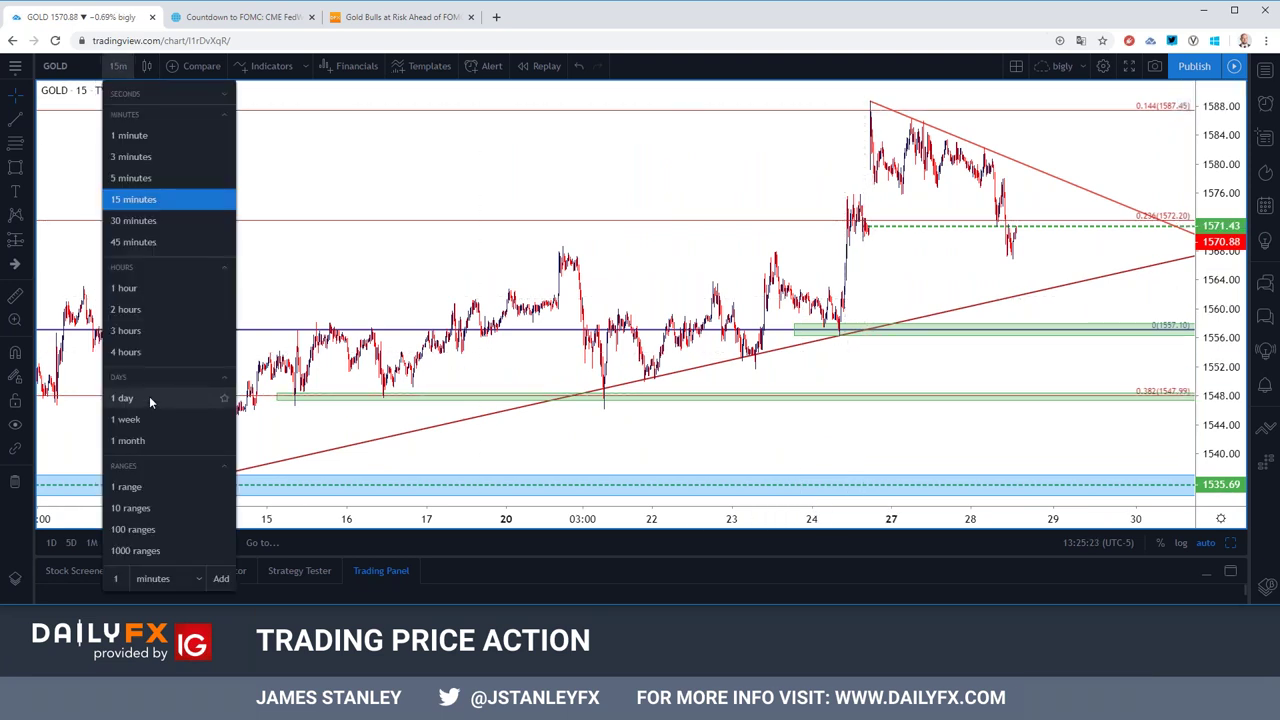
pyautogui.click(122, 398)
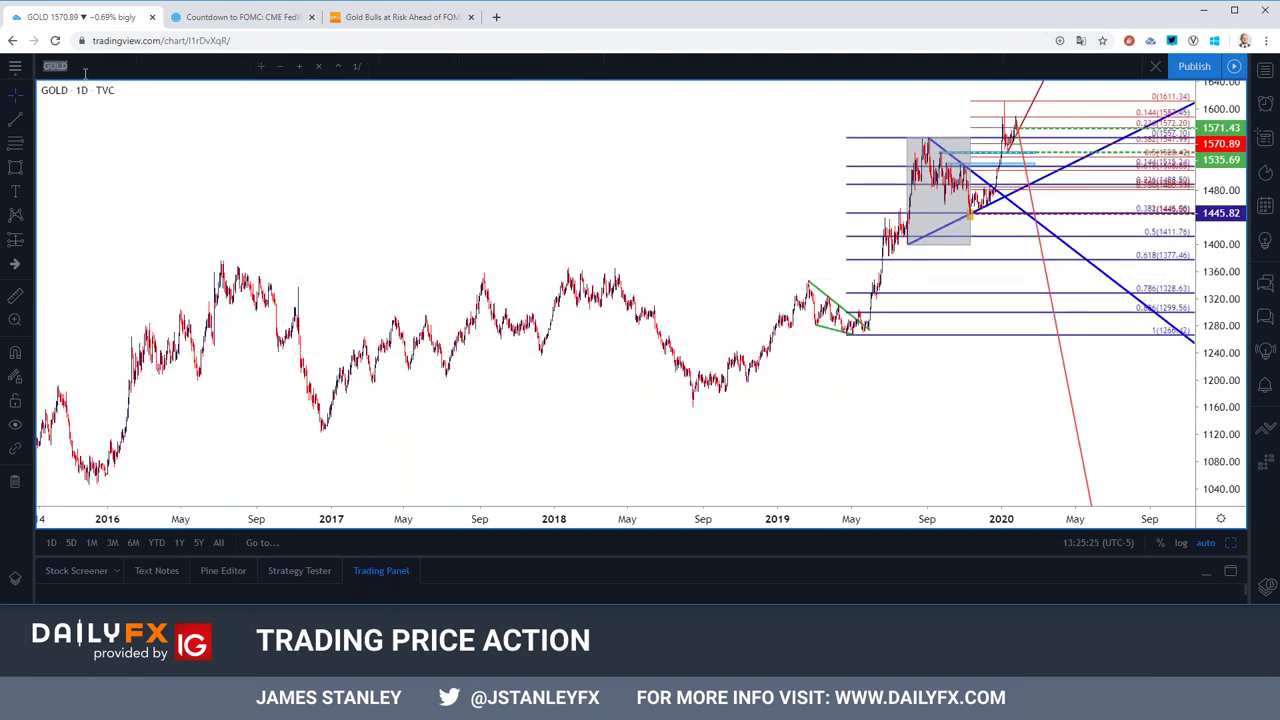
# Step: Load the USOIL (WTI crude oil) chart and zoom in
pyautogui.write('USOIL')
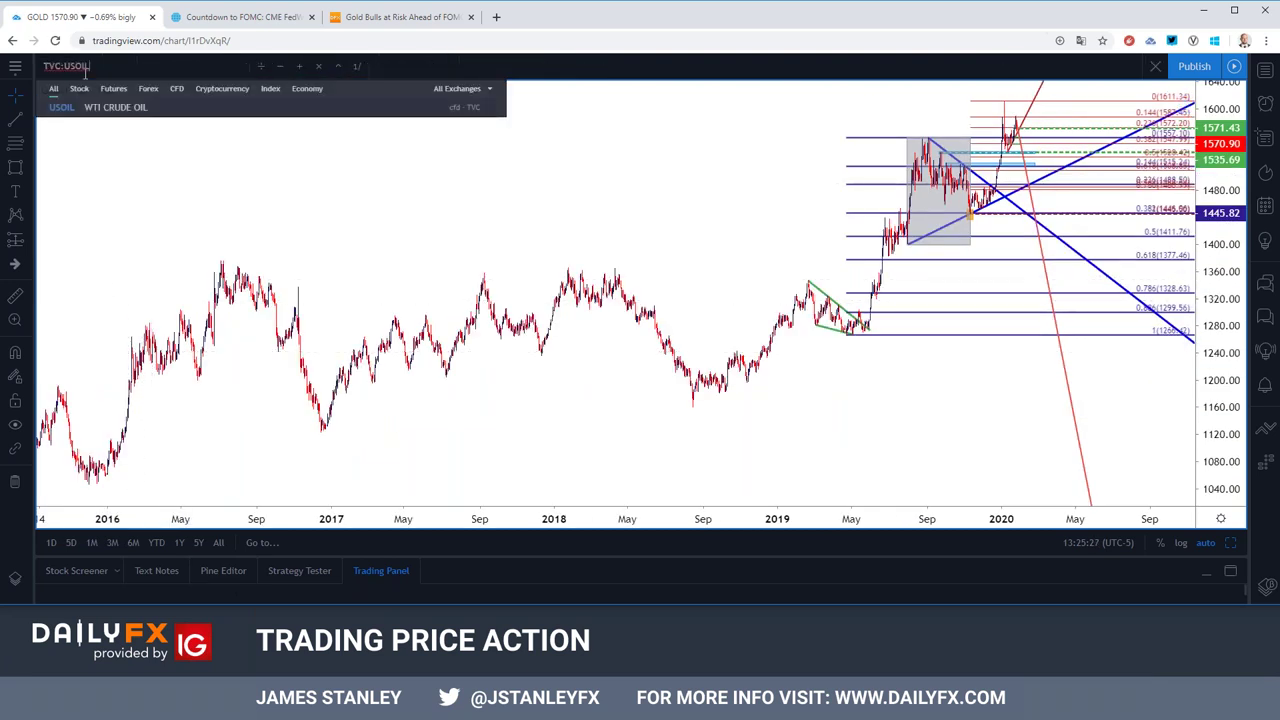
pyautogui.press('Return')
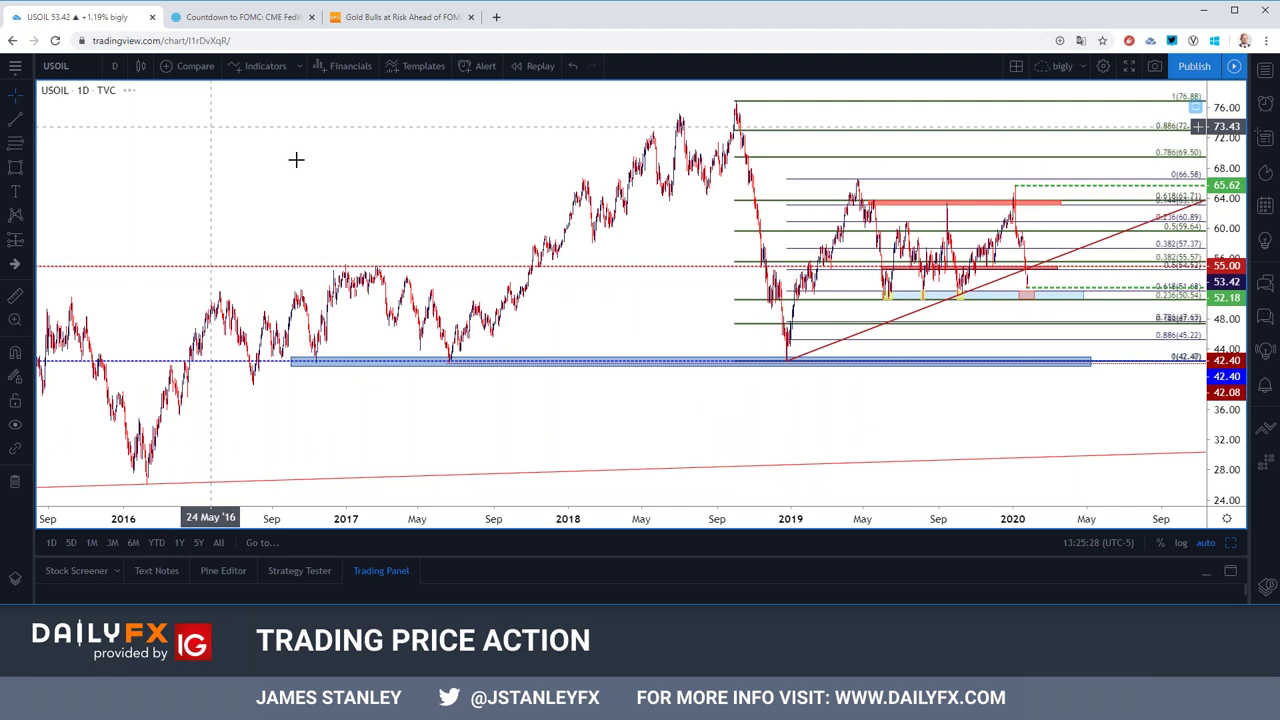
pyautogui.scroll(3, 296, 159)
pyautogui.scroll(3, 380, 160)
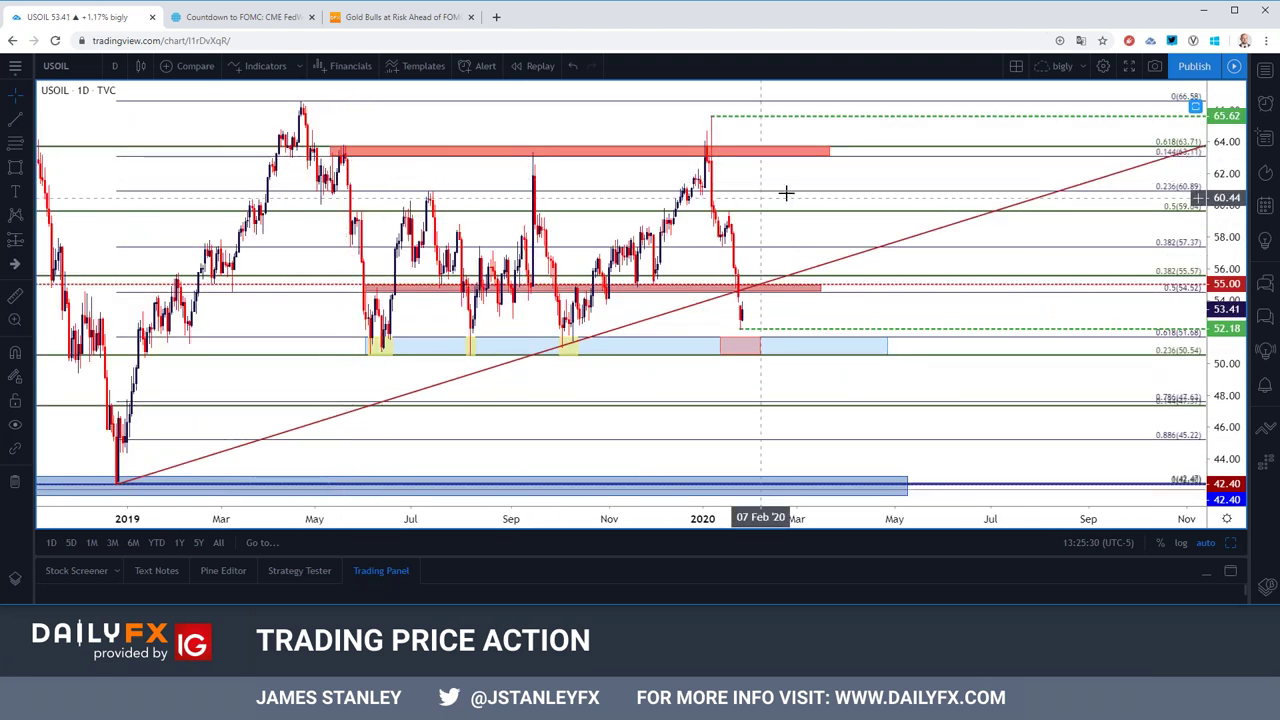
pyautogui.scroll(2, 897, 203)
pyautogui.scroll(2, 915, 242)
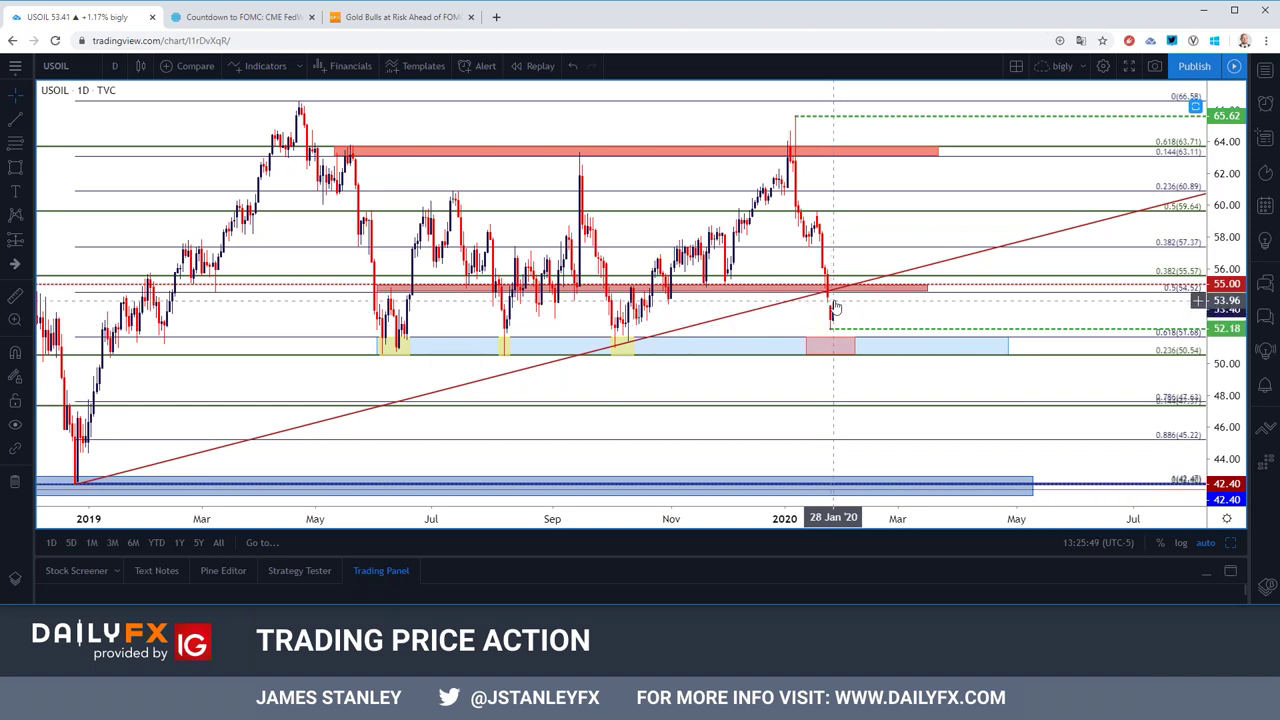
# Step: View USOIL on 2-hour candles, then return it to daily candles
pyautogui.click(114, 66)
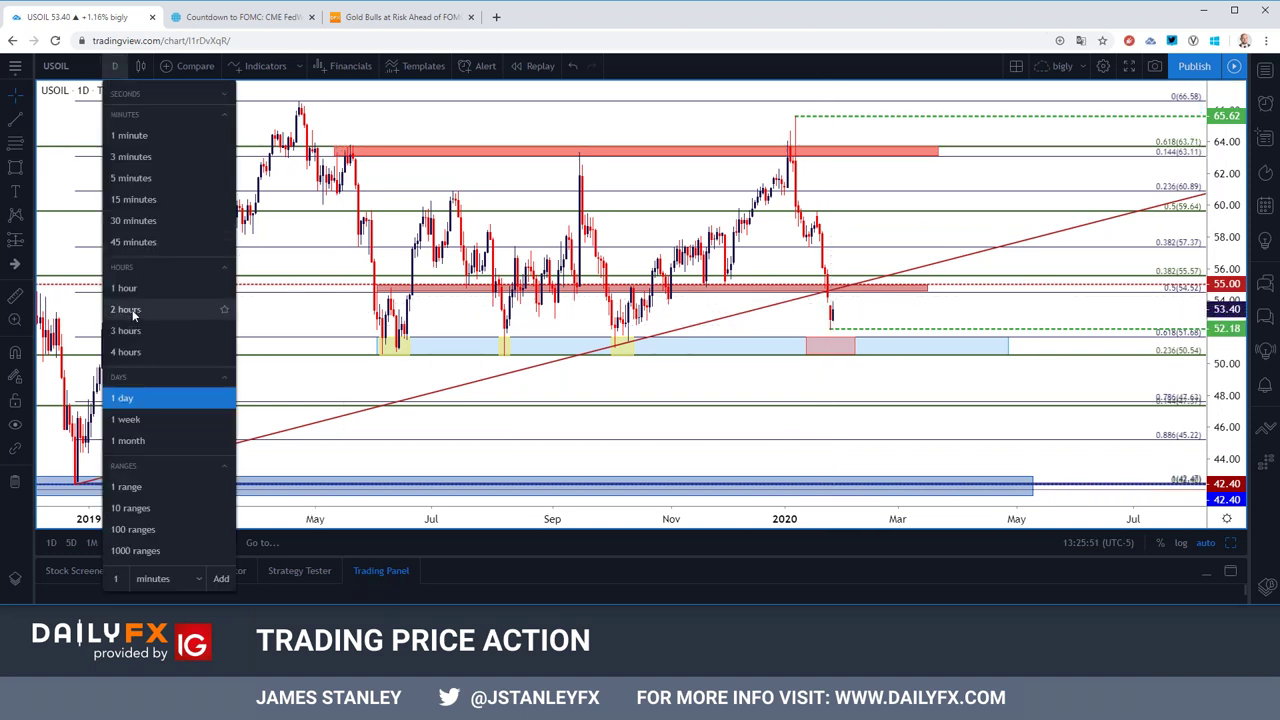
pyautogui.click(124, 310)
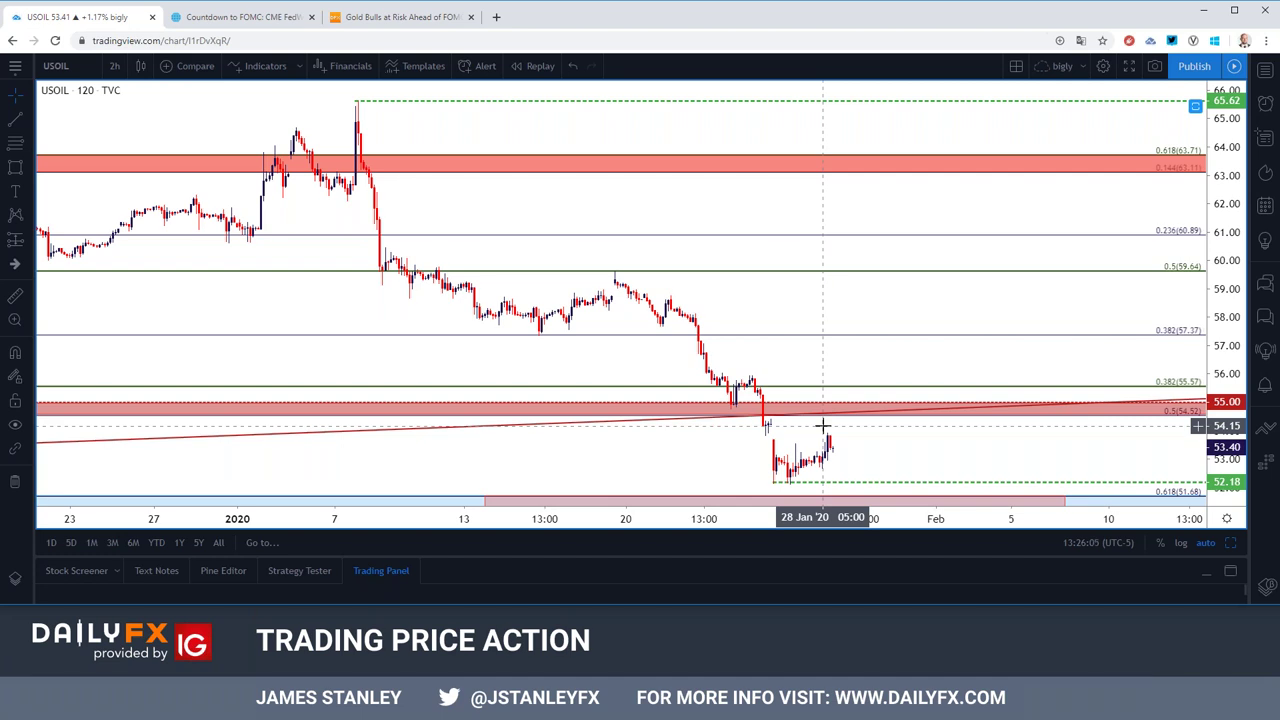
pyautogui.click(114, 65)
pyautogui.click(140, 401)
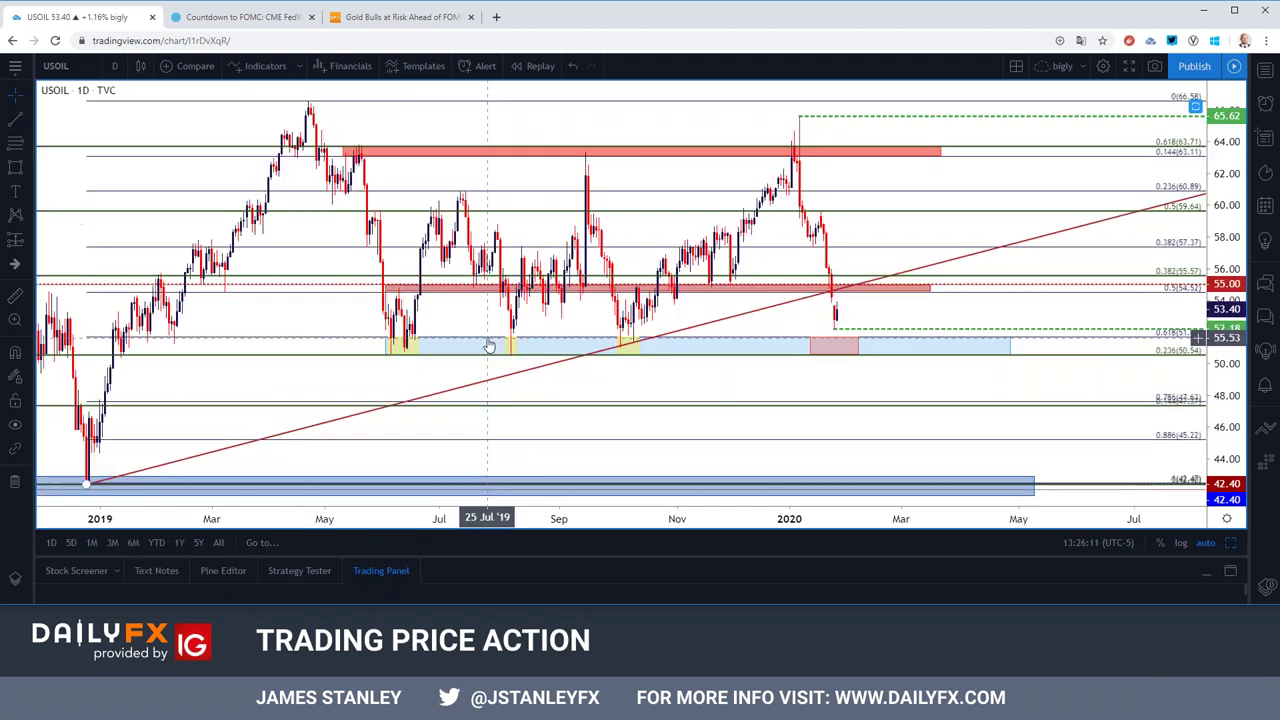
# Step: Place the yellow box on the August 2019 low, then select the pink late-January zone and zoom out
pyautogui.click(508, 341)
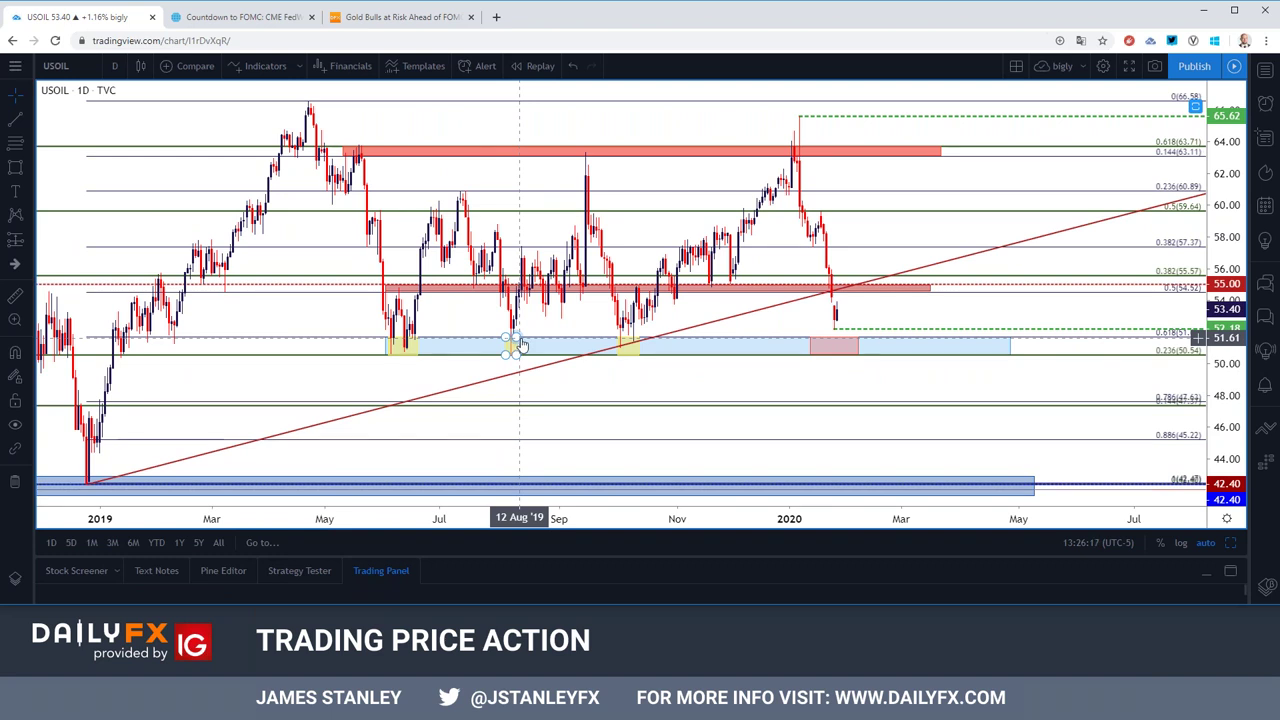
pyautogui.click(520, 344)
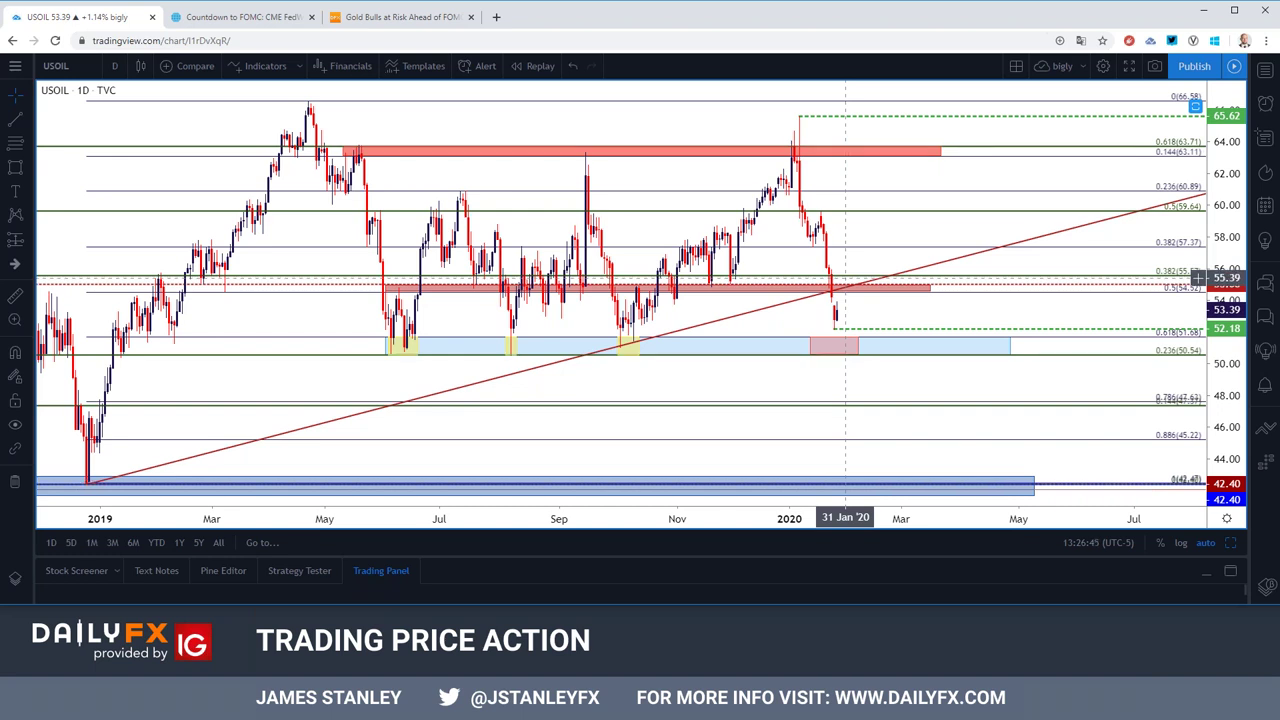
pyautogui.click(852, 340)
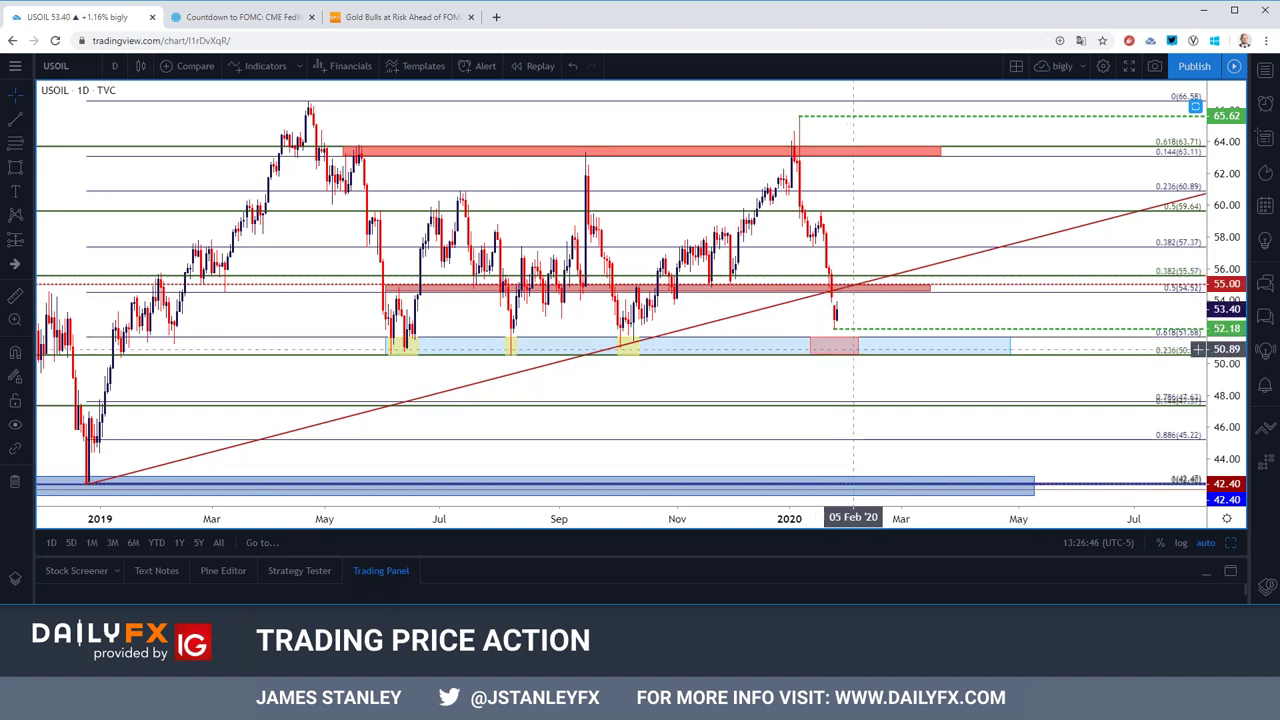
pyautogui.scroll(-2, 853, 340)
pyautogui.scroll(-1, 853, 345)
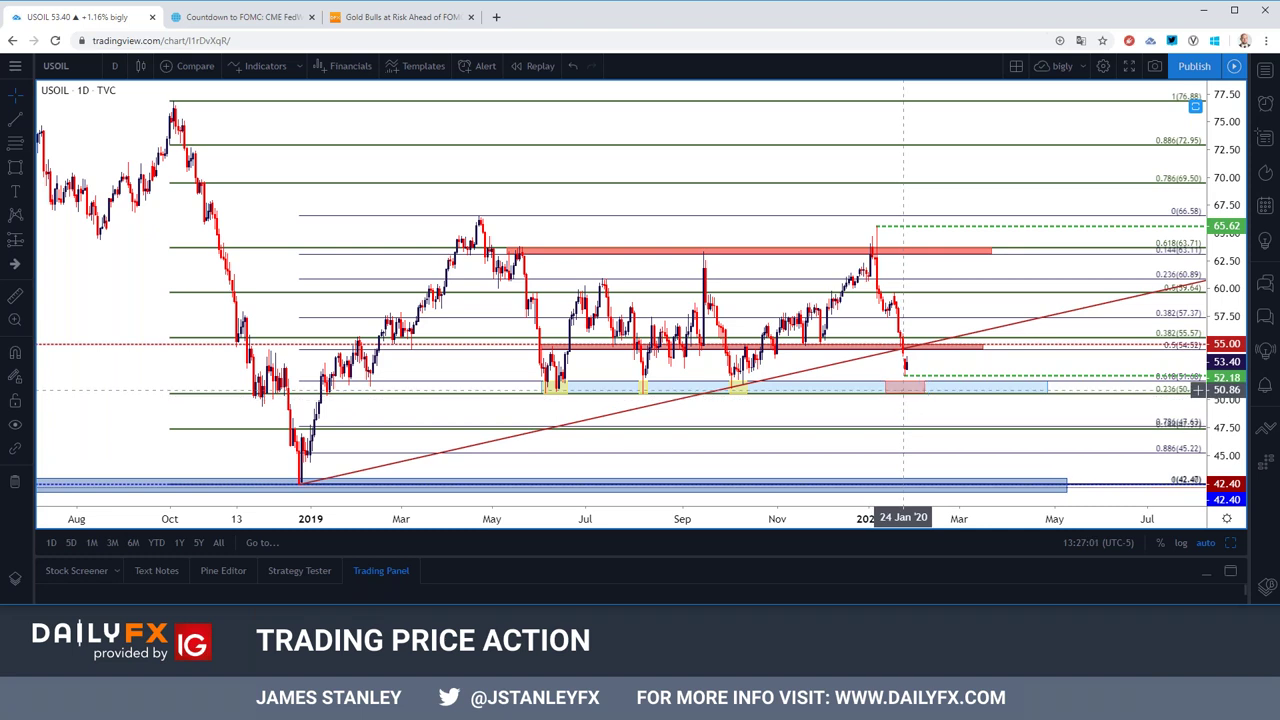
pyautogui.click(114, 65)
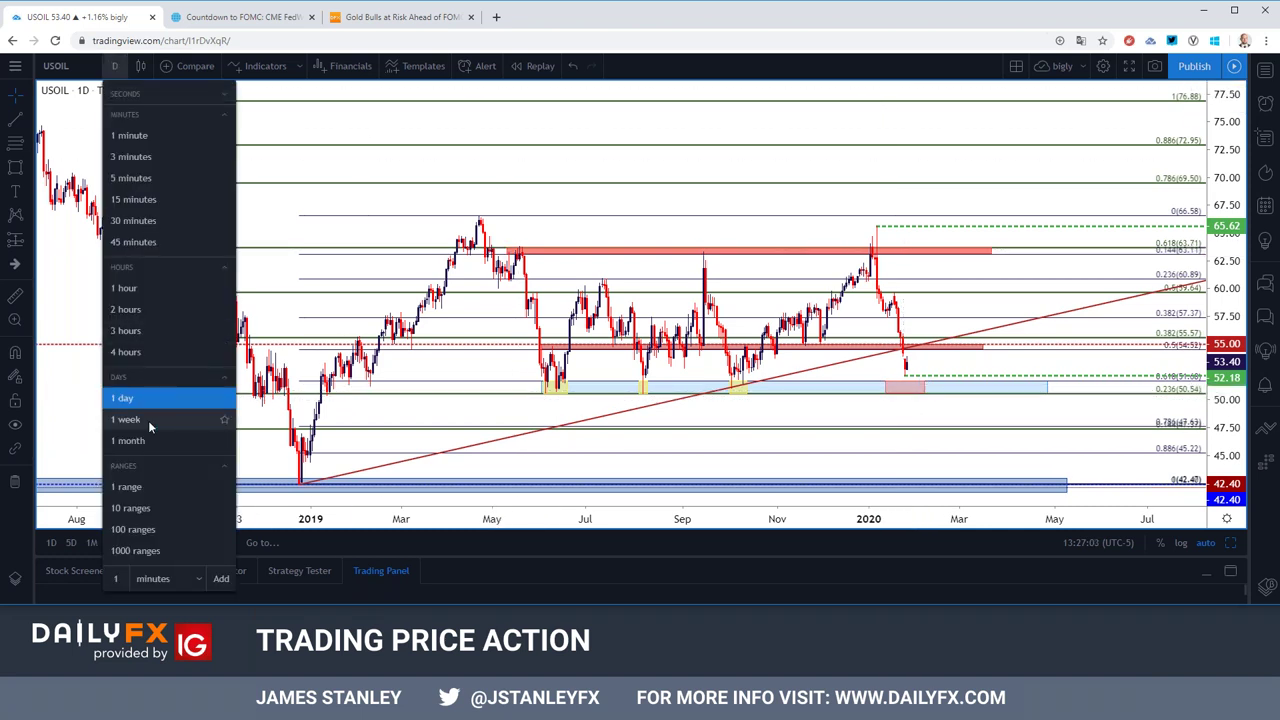
# Step: Put USOIL on weekly candles and frame the 2015–2023 period
pyautogui.click(126, 419)
pyautogui.scroll(2, 486, 366)
pyautogui.scroll(1, 484, 368)
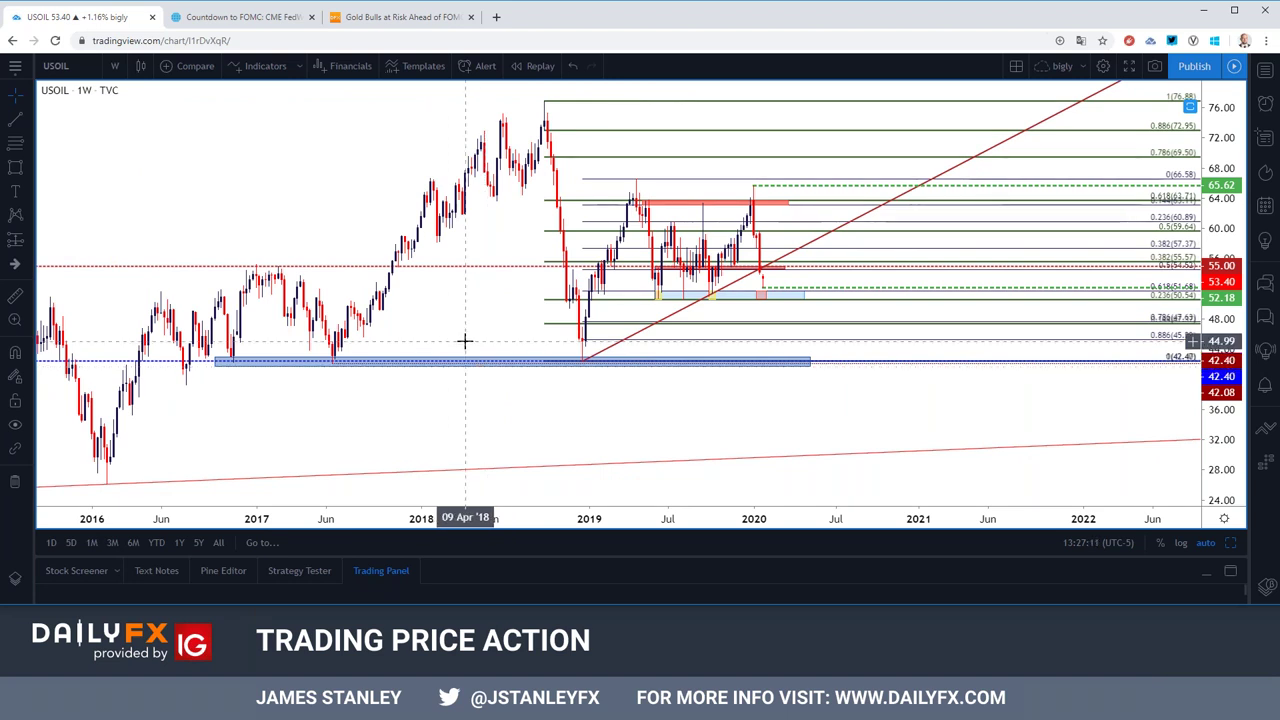
pyautogui.moveTo(464, 341); pyautogui.dragTo(385, 341)
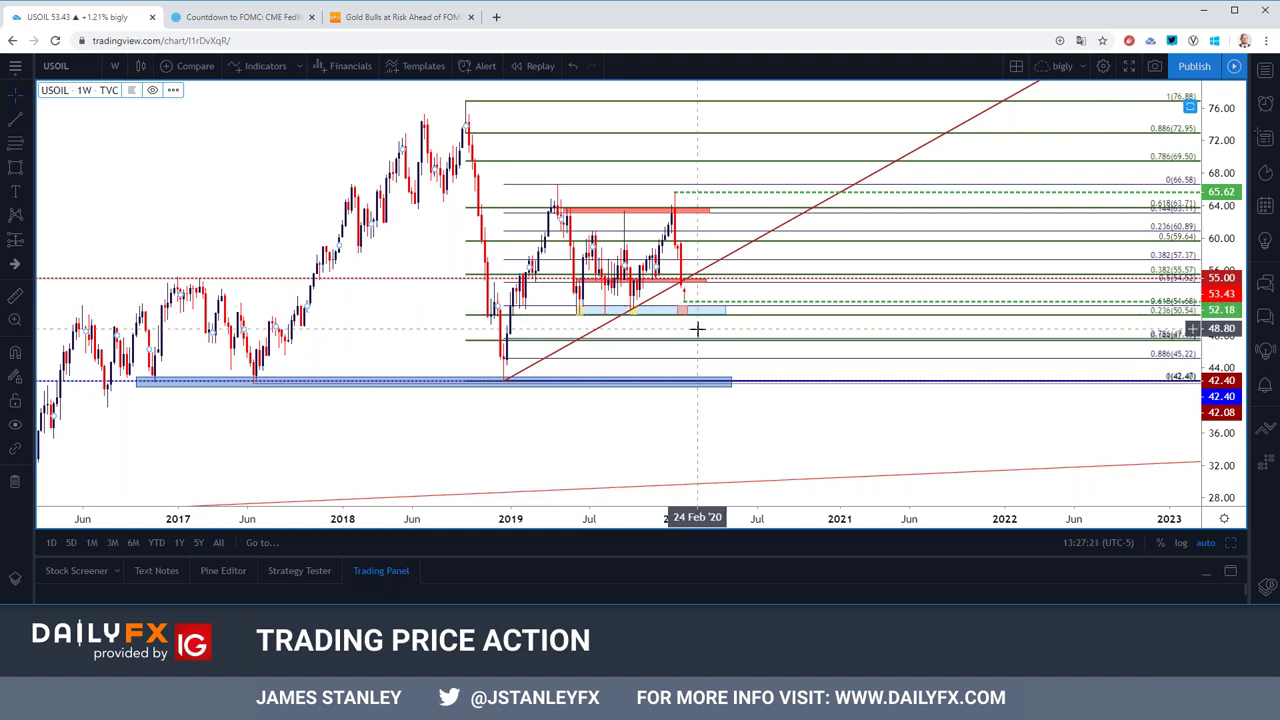
pyautogui.scroll(-2, 695, 330)
pyautogui.scroll(-2, 695, 330)
# Step: Inspect the blue 42.40 support zone and the Fibonacci retracement, then switch to monthly candles
pyautogui.click(628, 409)
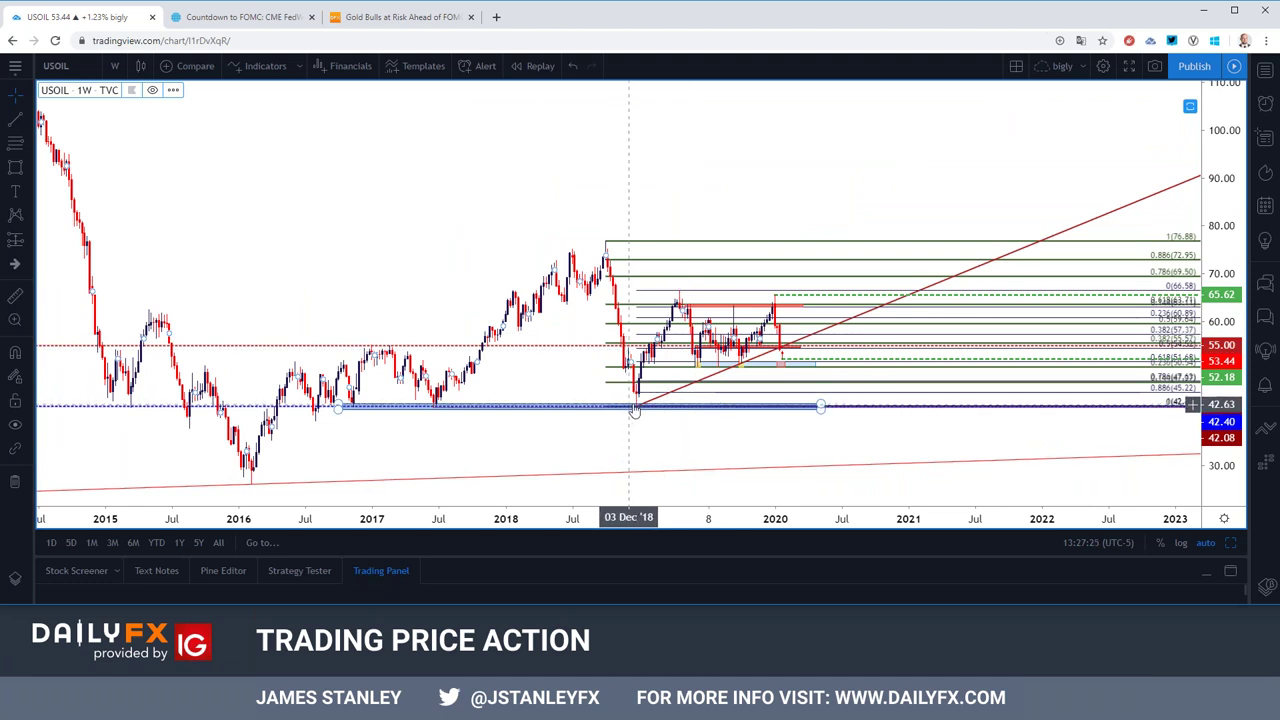
pyautogui.click(640, 401)
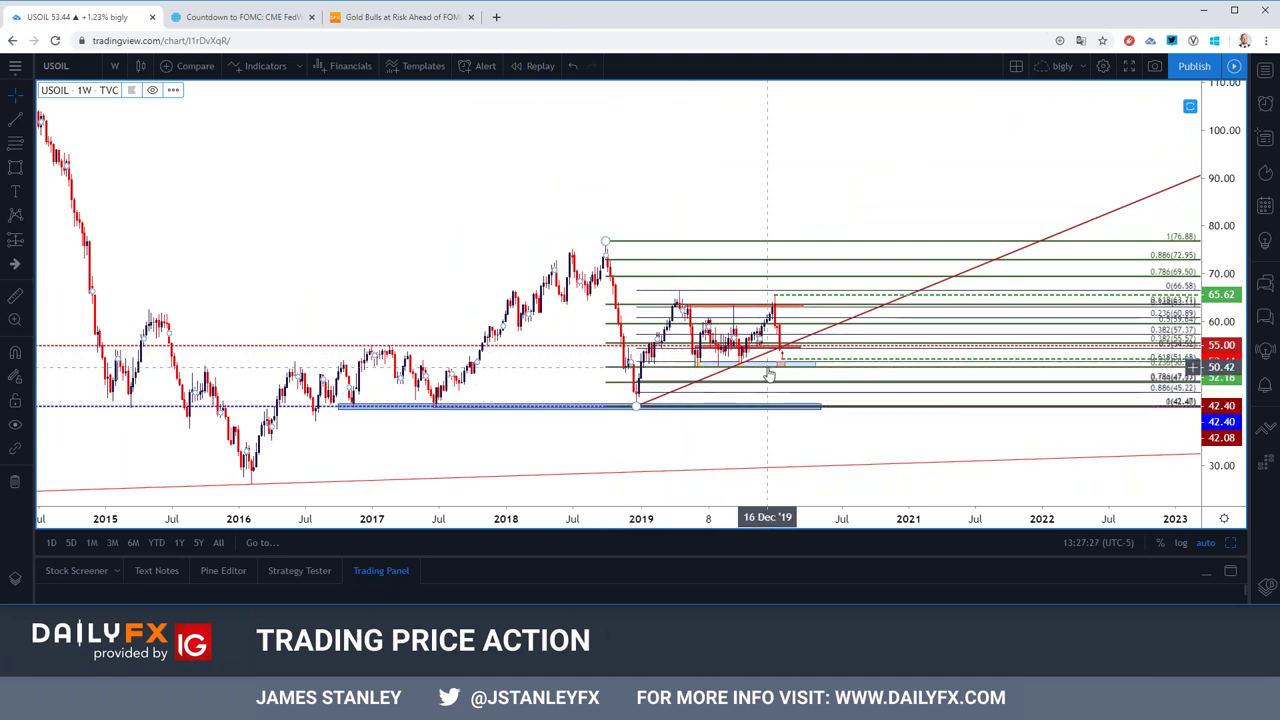
pyautogui.click(771, 409)
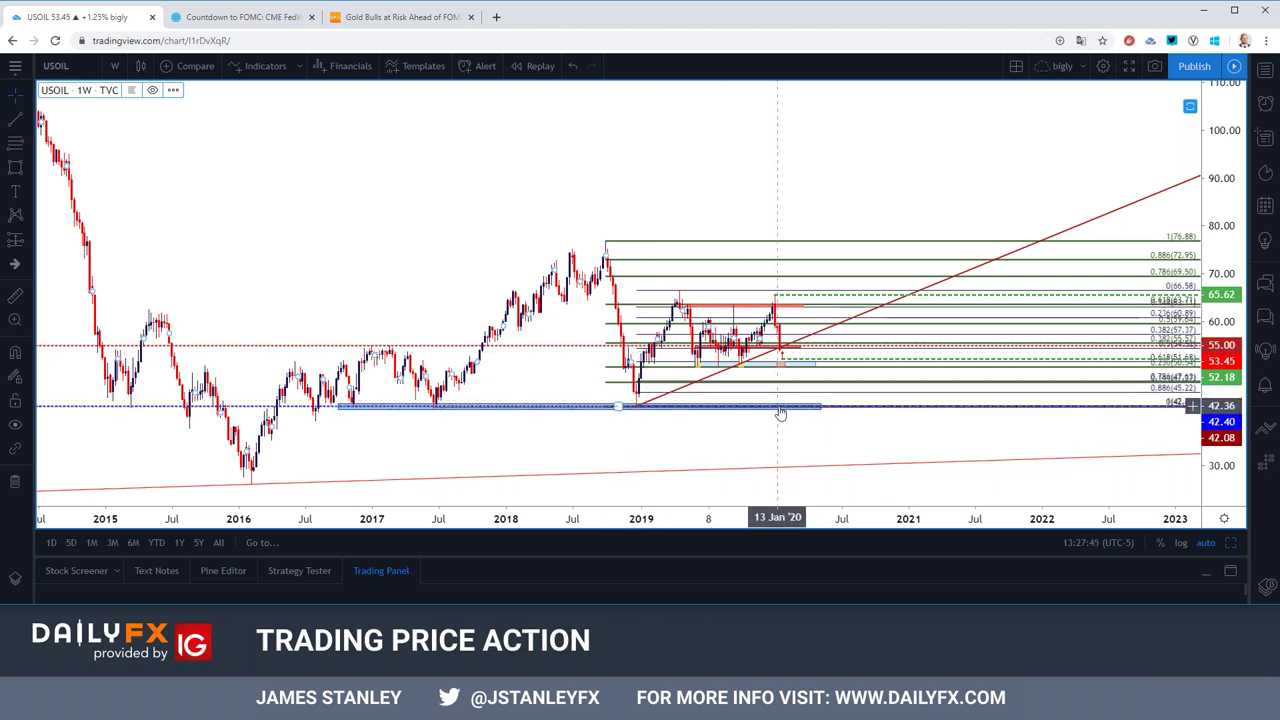
pyautogui.click(114, 66)
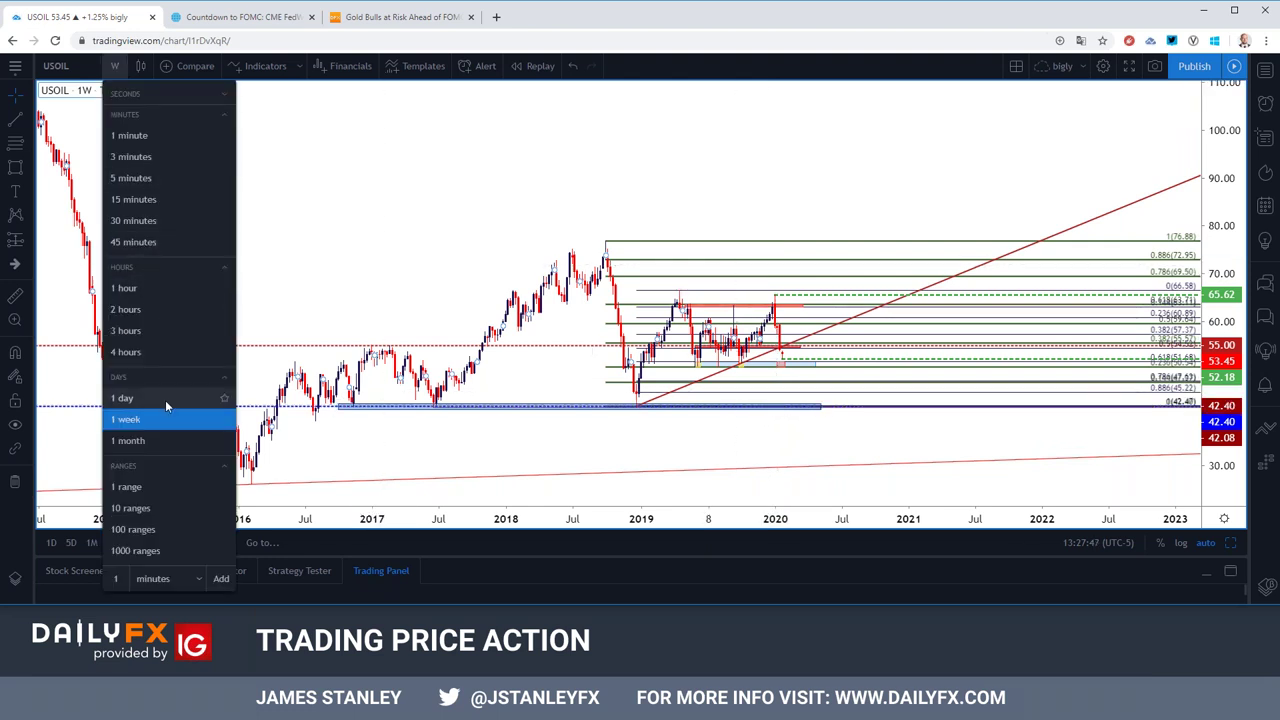
pyautogui.click(162, 438)
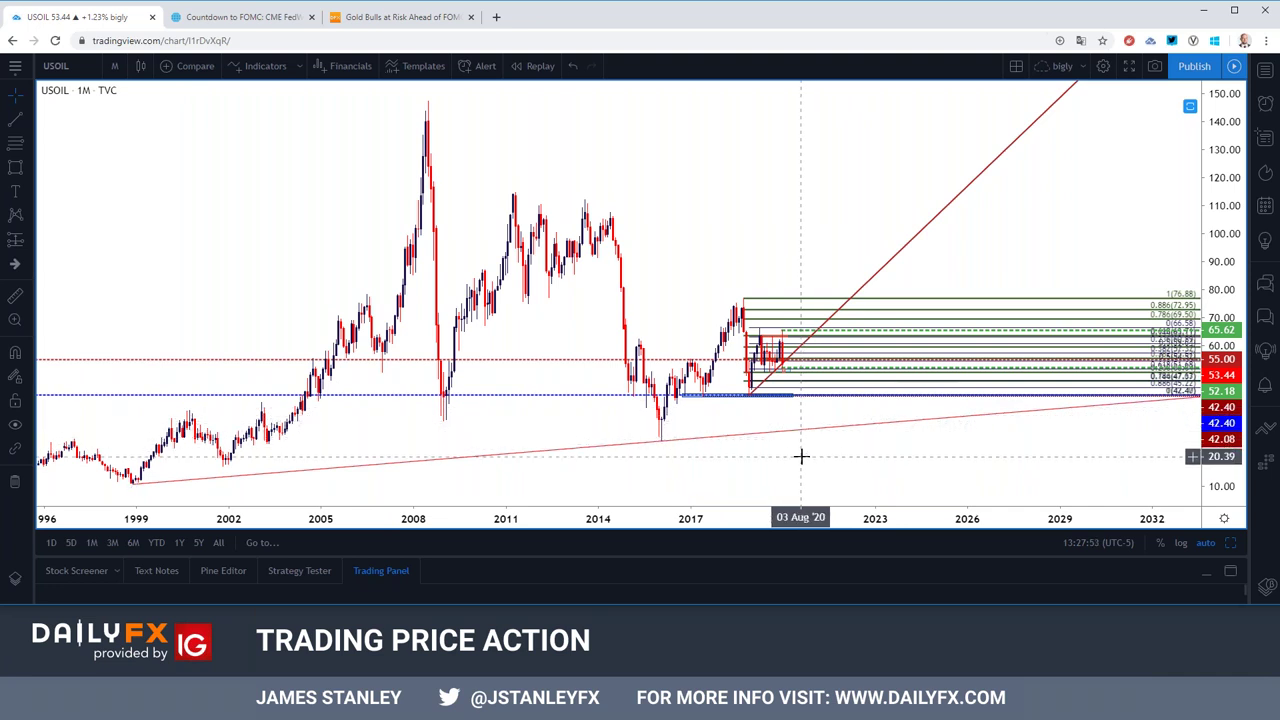
# Step: Zoom around the monthly USOIL history, then switch the chart to 4-hour candles
pyautogui.scroll(-2, 801, 460)
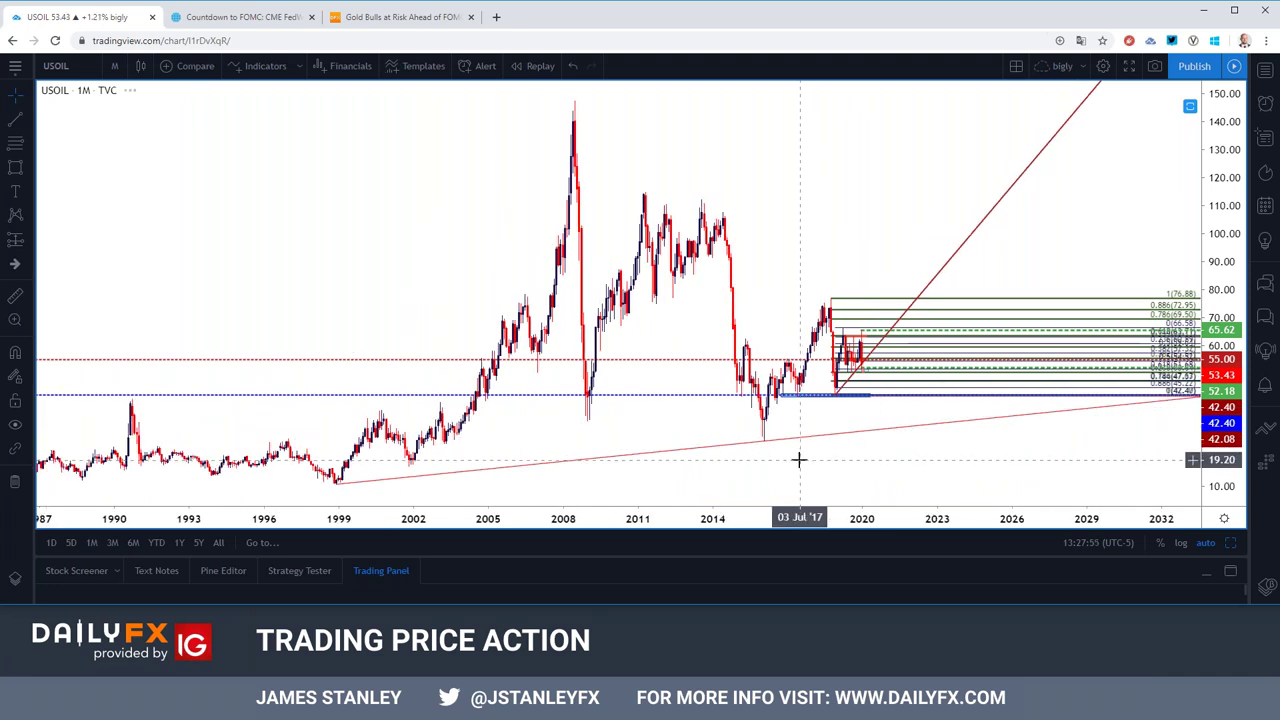
pyautogui.scroll(3, 800, 457)
pyautogui.scroll(1, 777, 444)
pyautogui.scroll(1, 776, 444)
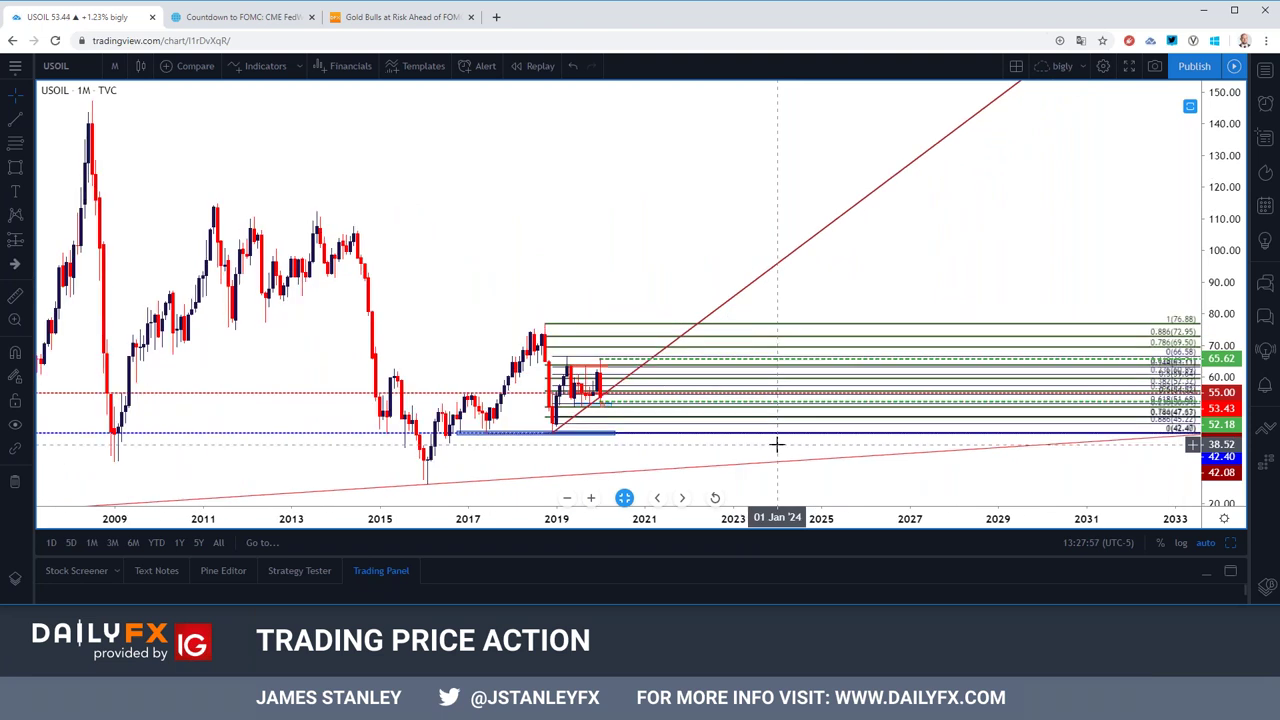
pyautogui.scroll(2, 680, 269)
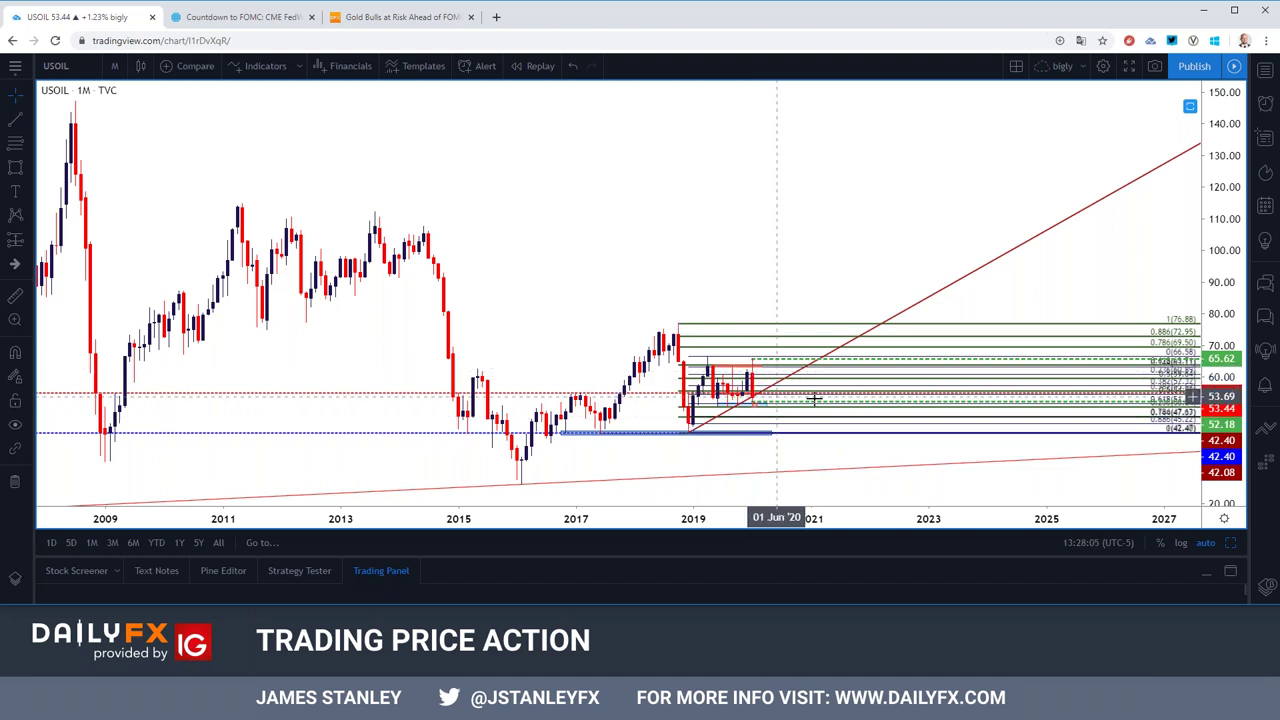
pyautogui.scroll(-1, 816, 398)
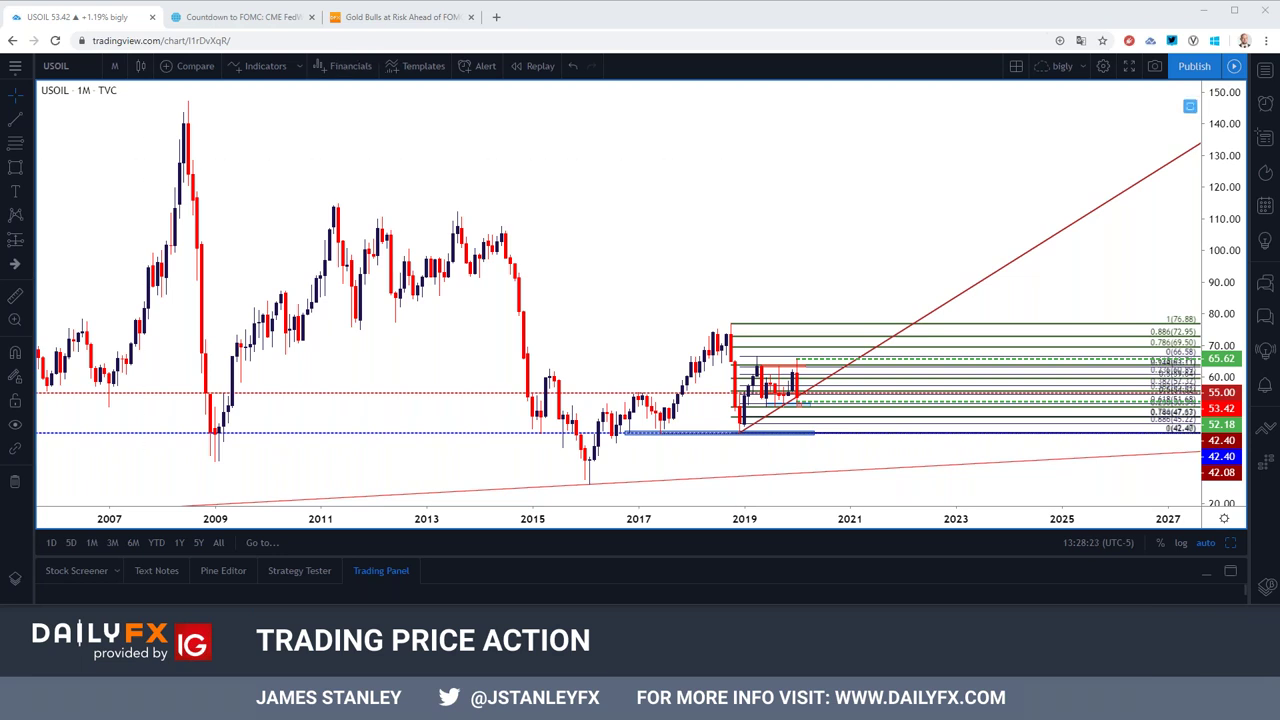
pyautogui.click(114, 66)
pyautogui.click(141, 356)
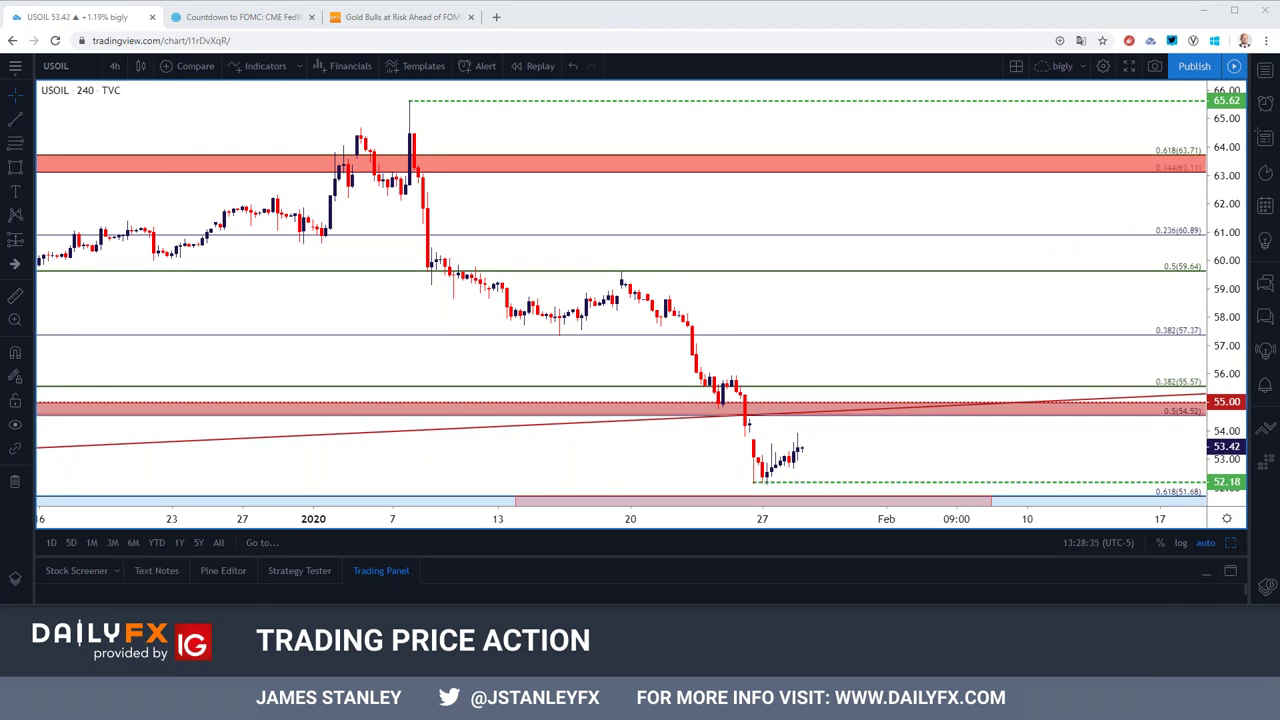
# Step: Open the symbol search to replace USOIL with another symbol
pyautogui.click(74, 63)
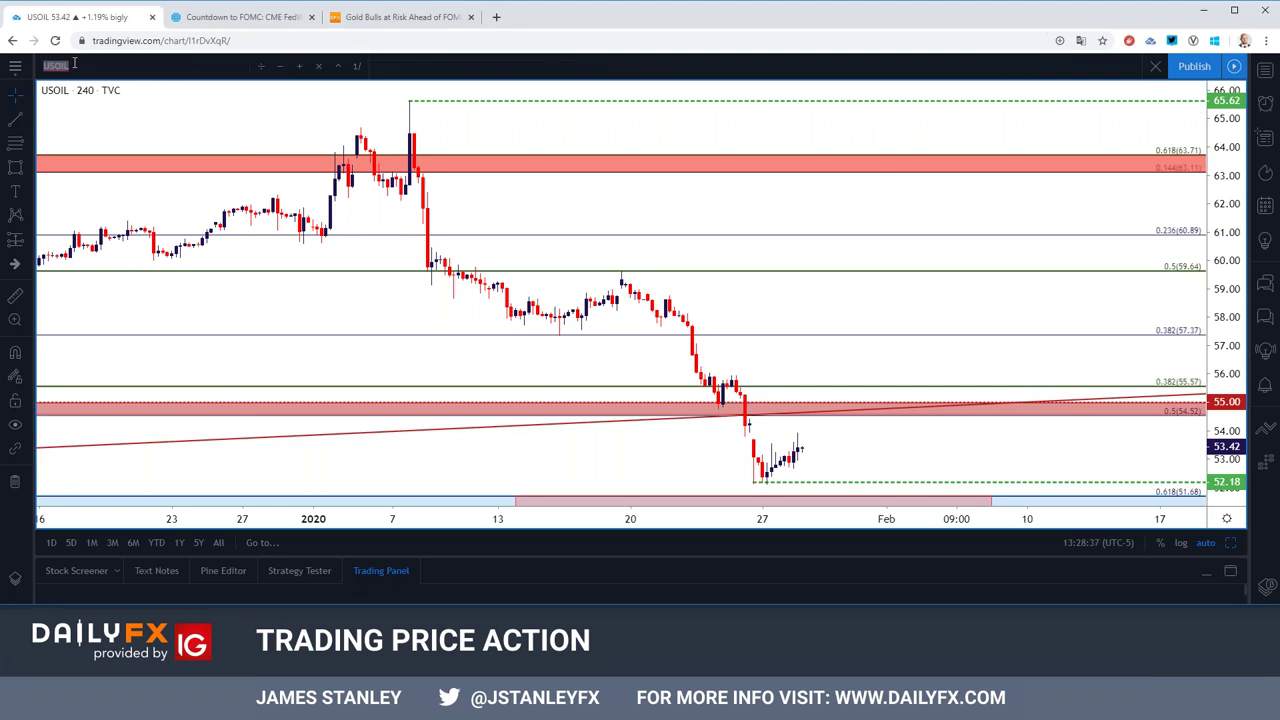
# Step: Load the EURJPY chart from the symbol search results
pyautogui.write('eurjpy')
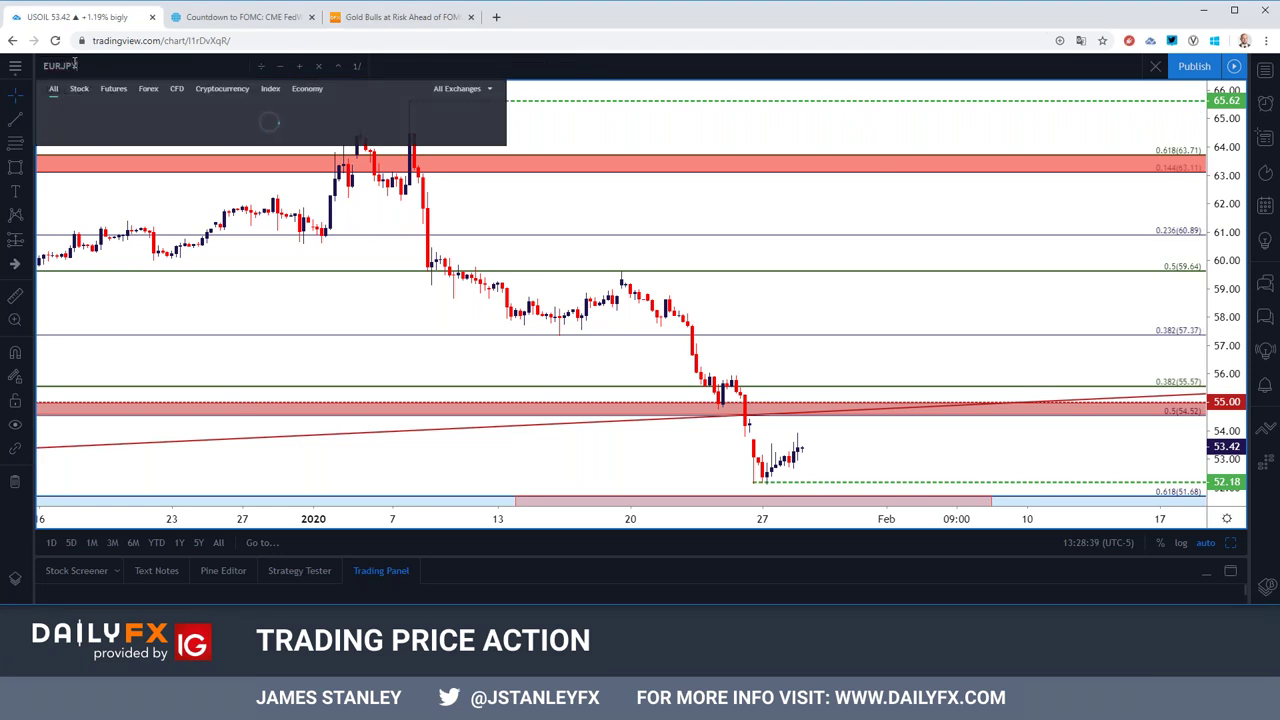
pyautogui.press('Down')
pyautogui.press('Down')
pyautogui.press('Return')
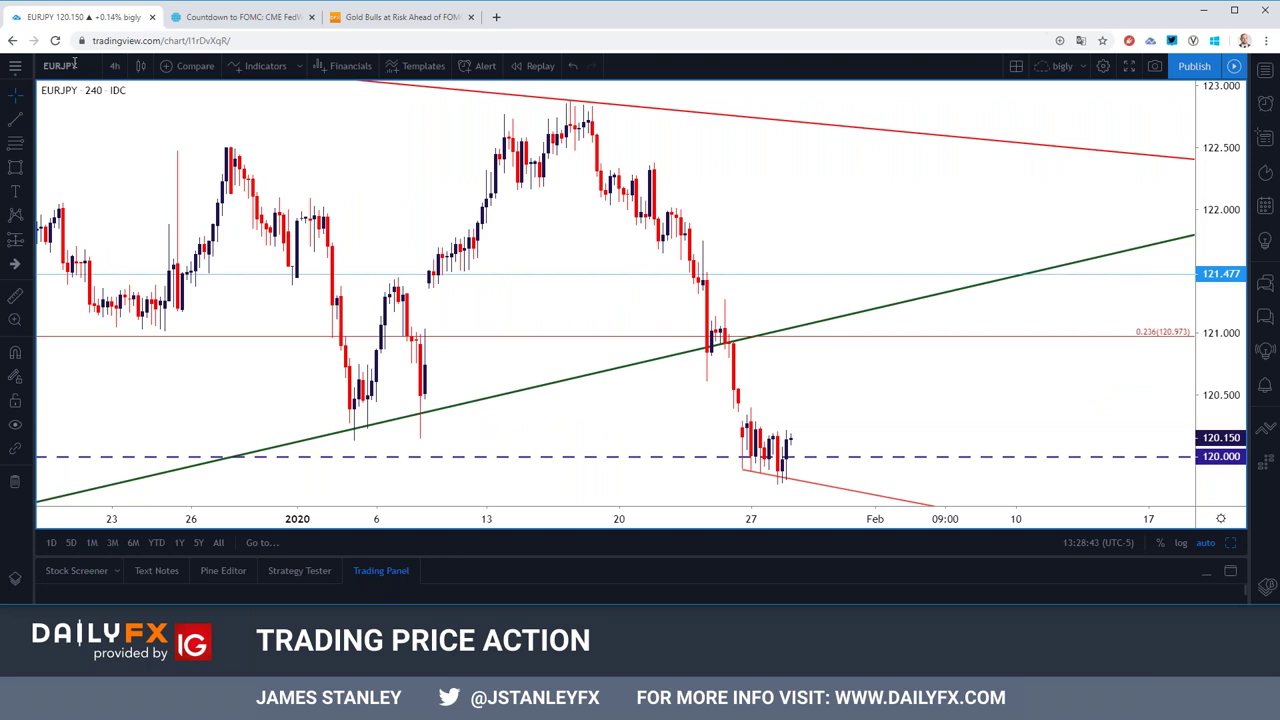
# Step: On daily EURJPY candles, delete the stray red vertical line
pyautogui.click(115, 68)
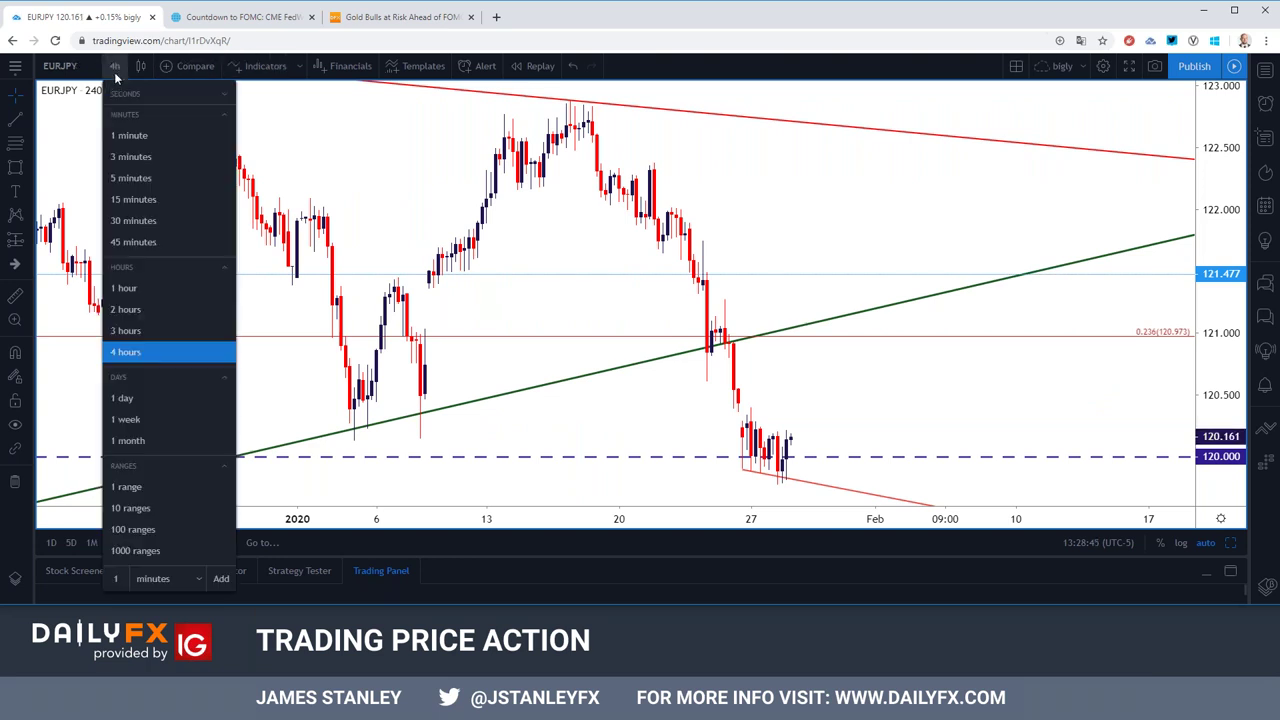
pyautogui.click(120, 398)
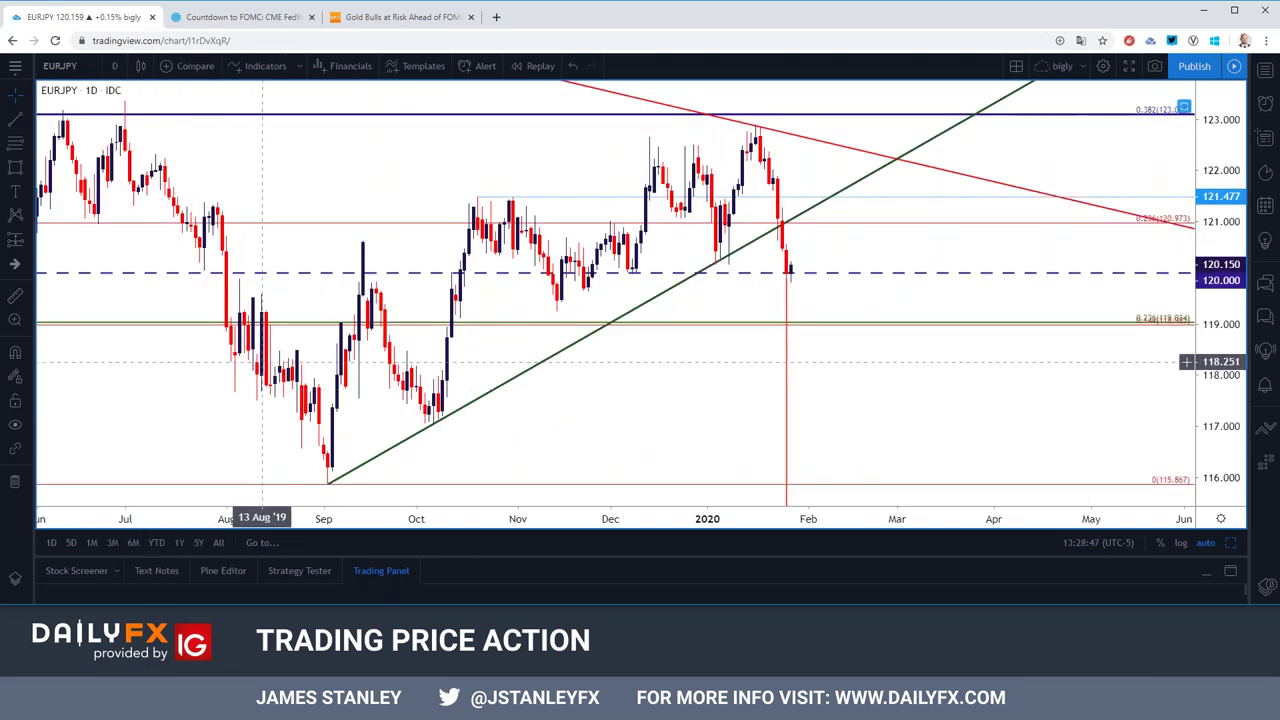
pyautogui.click(787, 413)
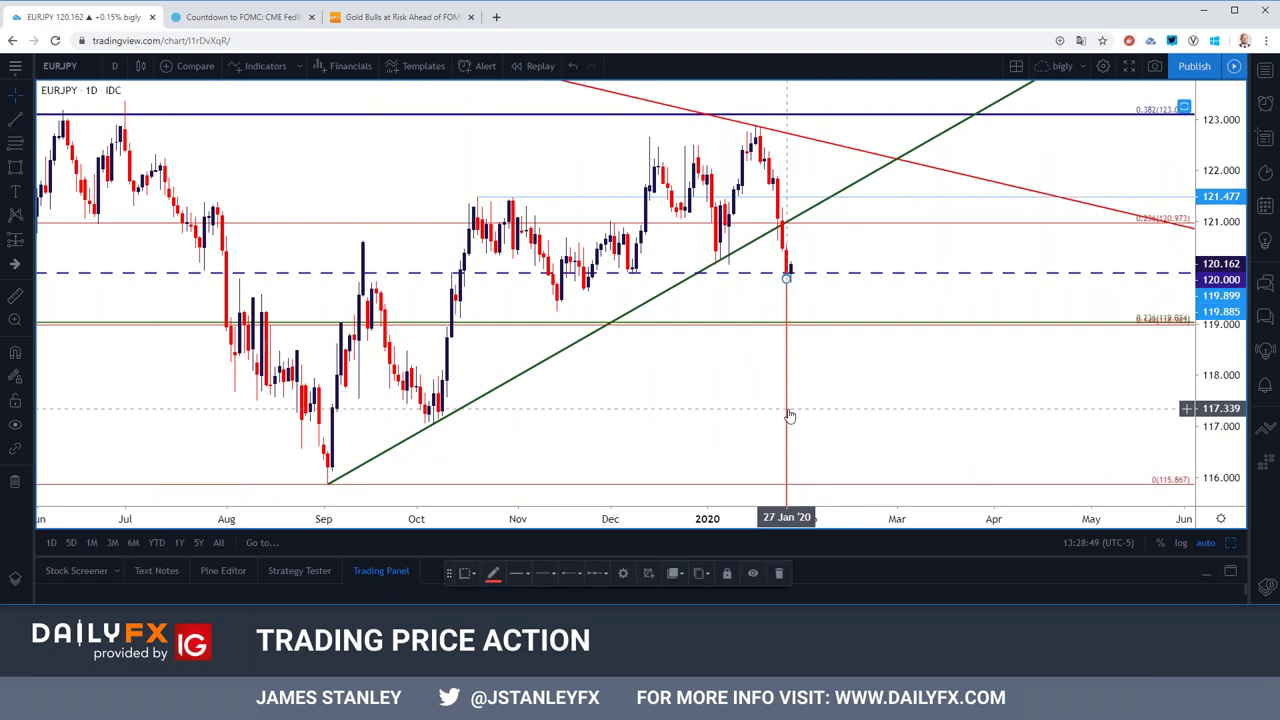
pyautogui.press('Delete')
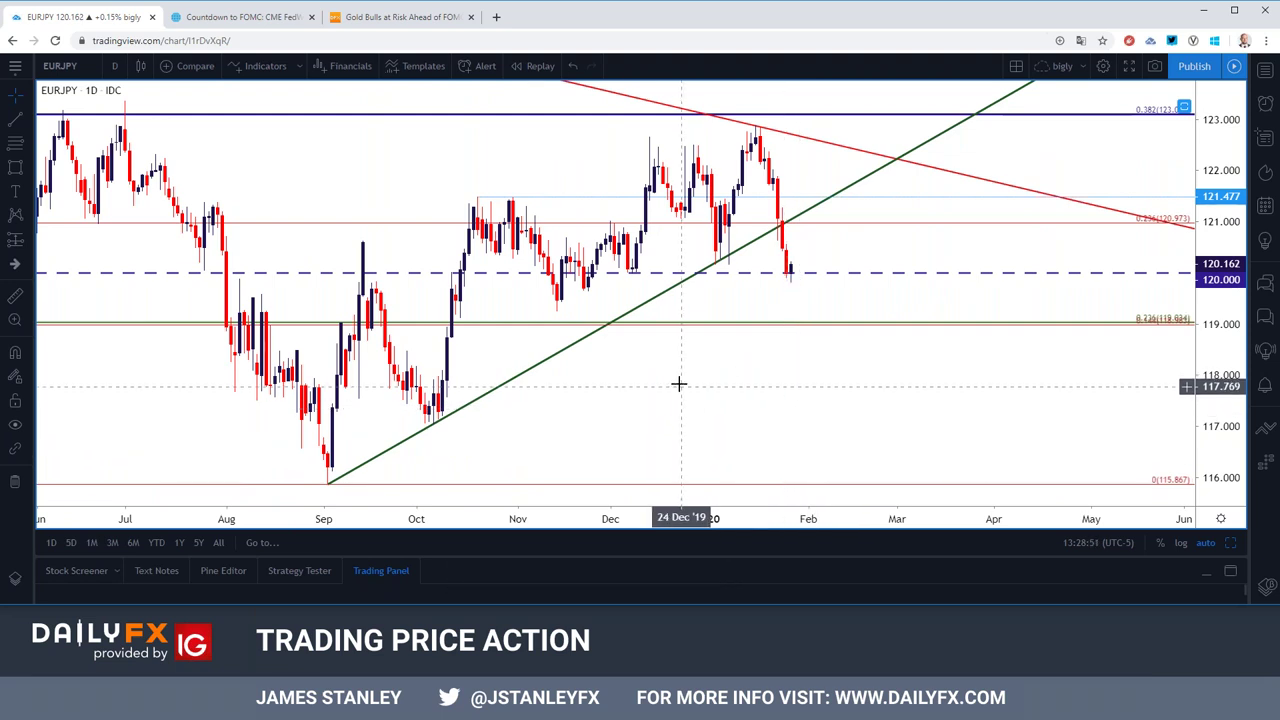
# Step: Zoom out and return EURJPY to 4-hour candles
pyautogui.scroll(-3, 678, 383)
pyautogui.scroll(-3, 678, 383)
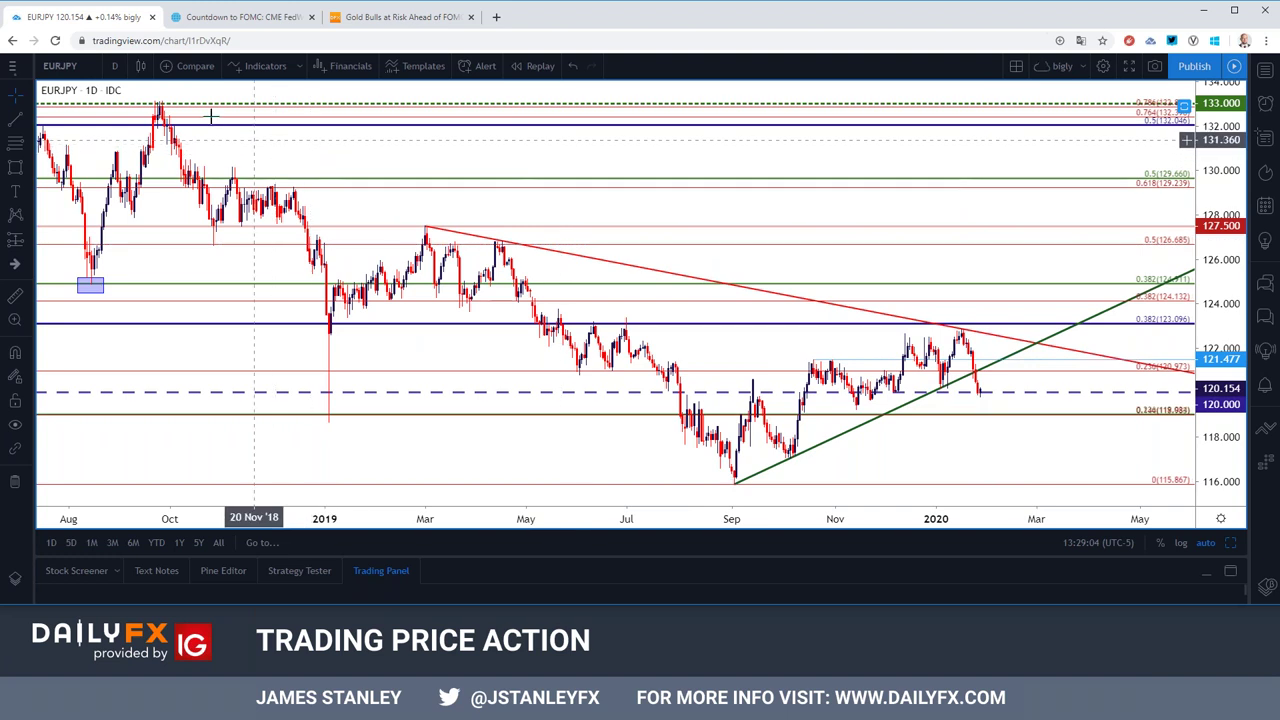
pyautogui.click(114, 66)
pyautogui.click(156, 348)
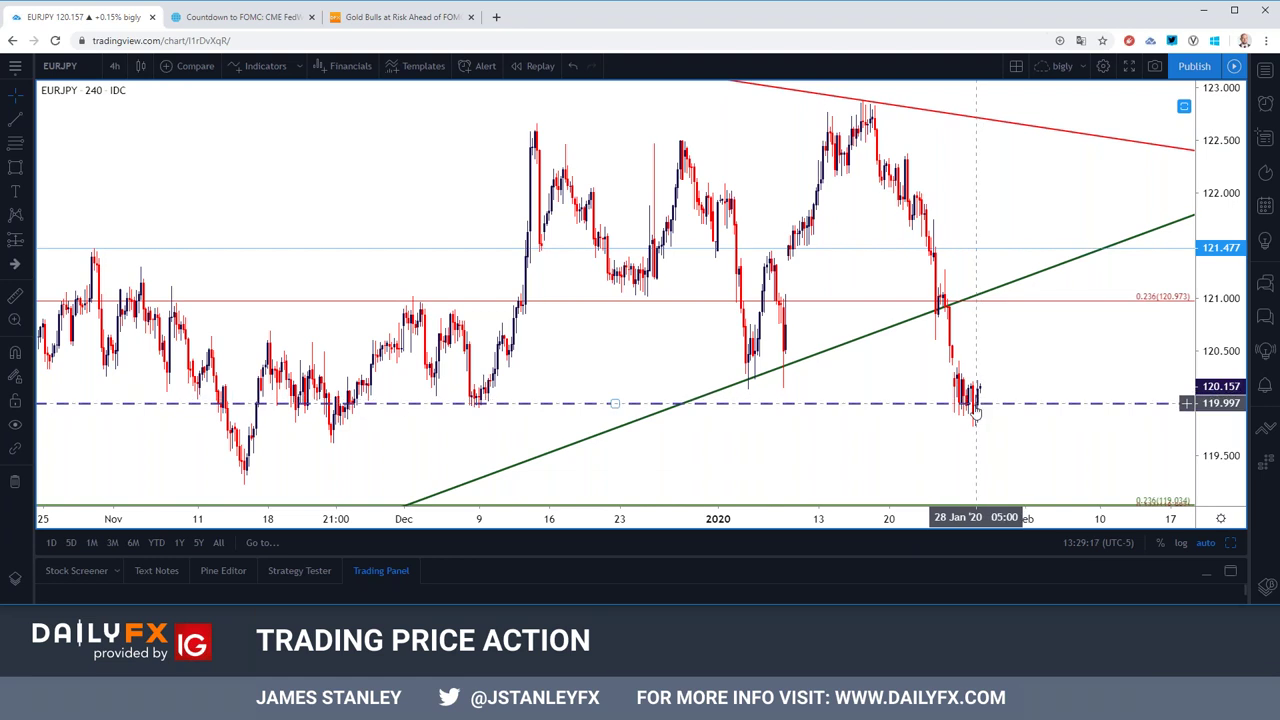
pyautogui.click(116, 66)
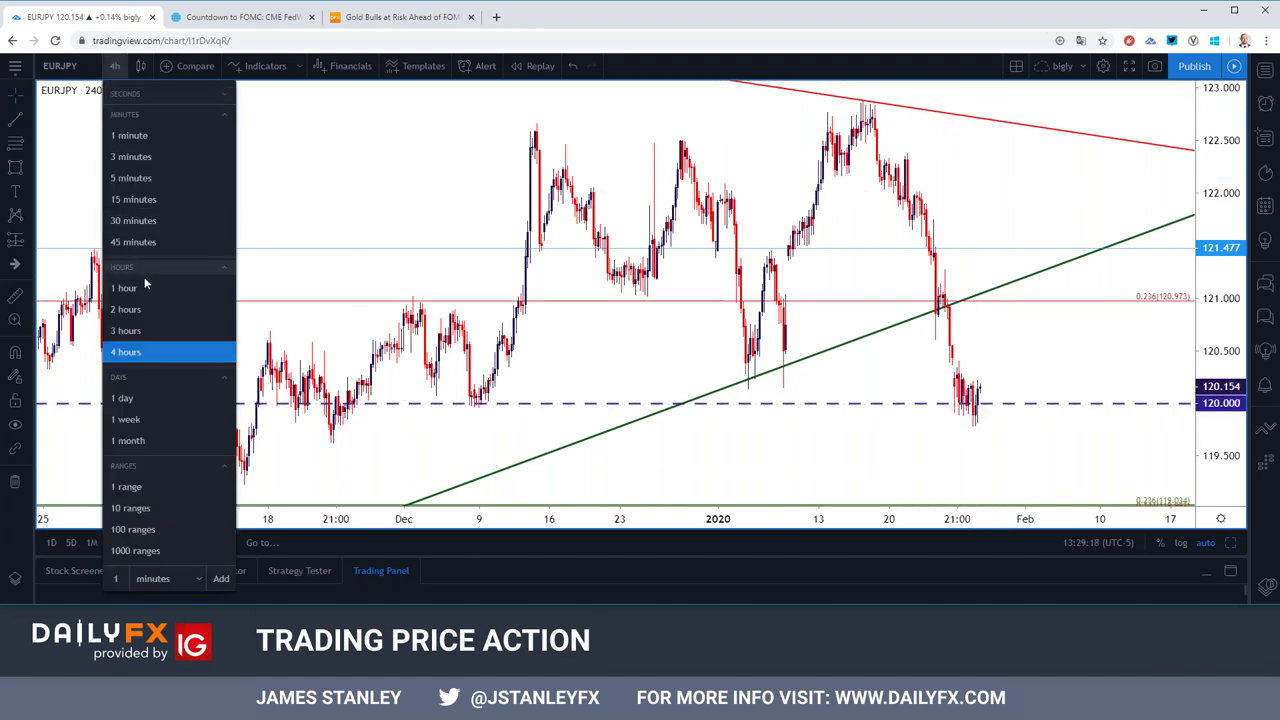
# Step: Check EURJPY on 2-hour, then 1-hour candles, zooming out on the hourly chart
pyautogui.click(172, 304)
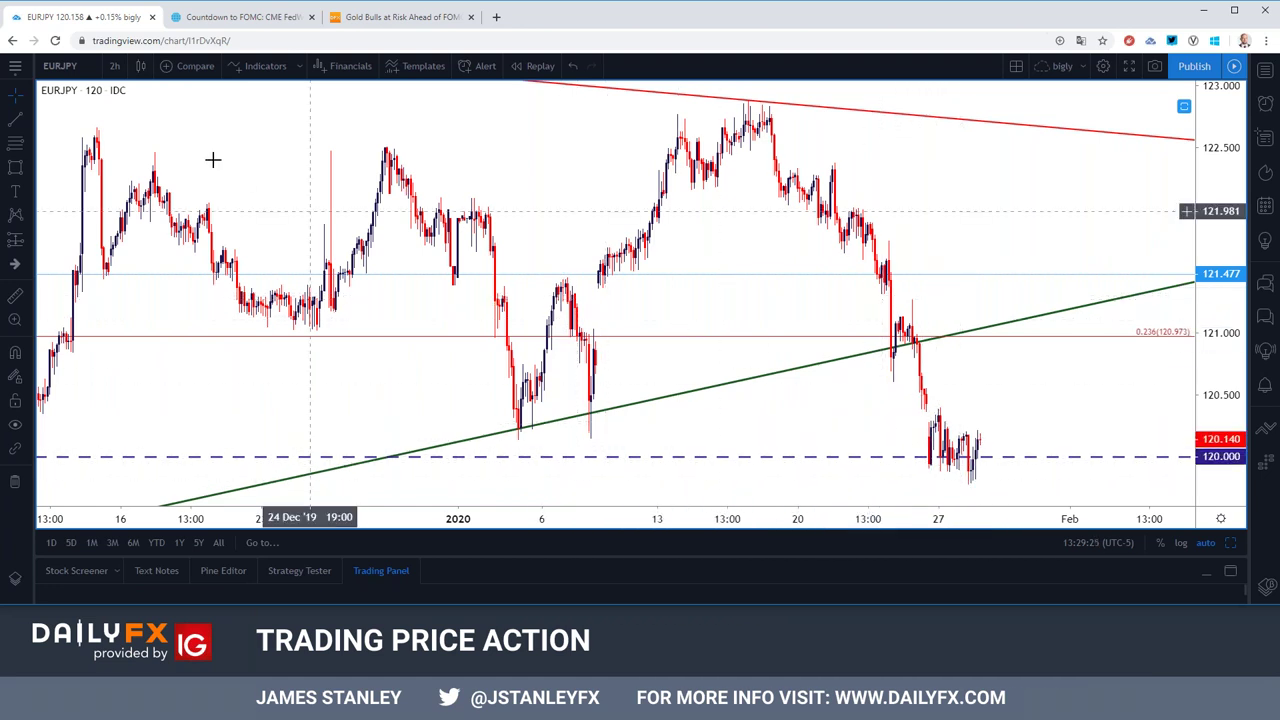
pyautogui.click(114, 66)
pyautogui.click(163, 288)
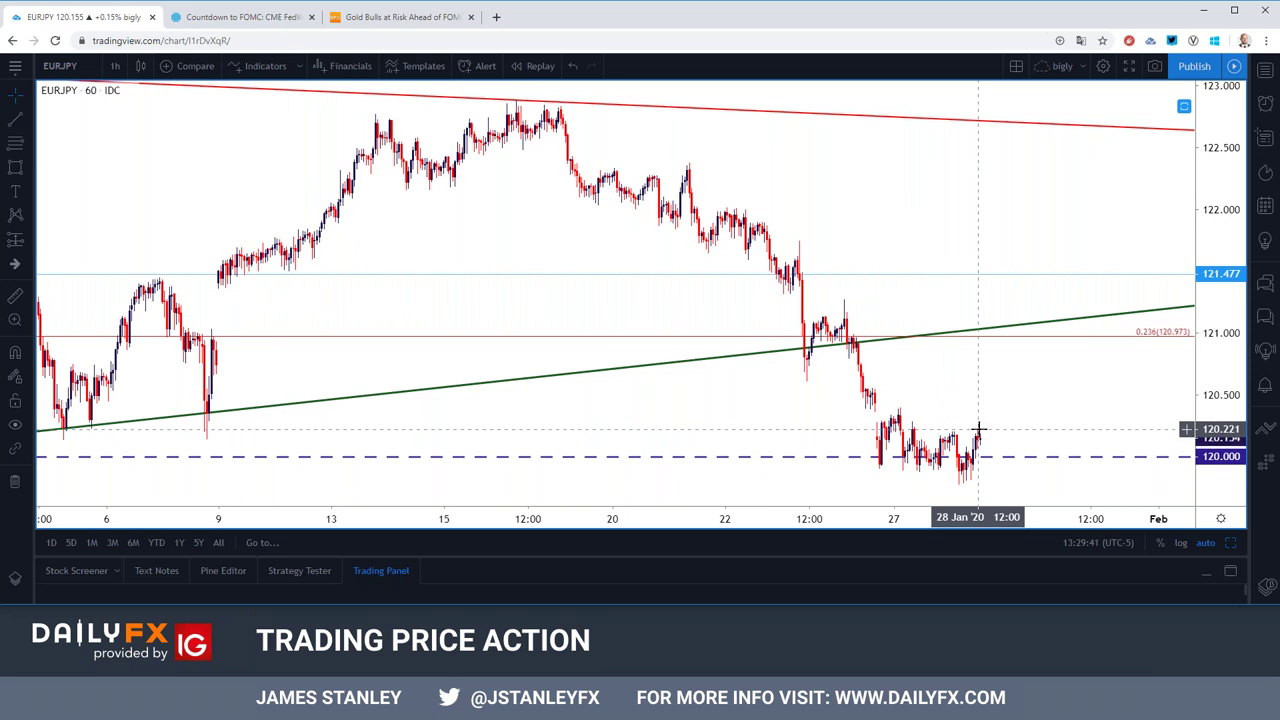
pyautogui.scroll(-2, 978, 430)
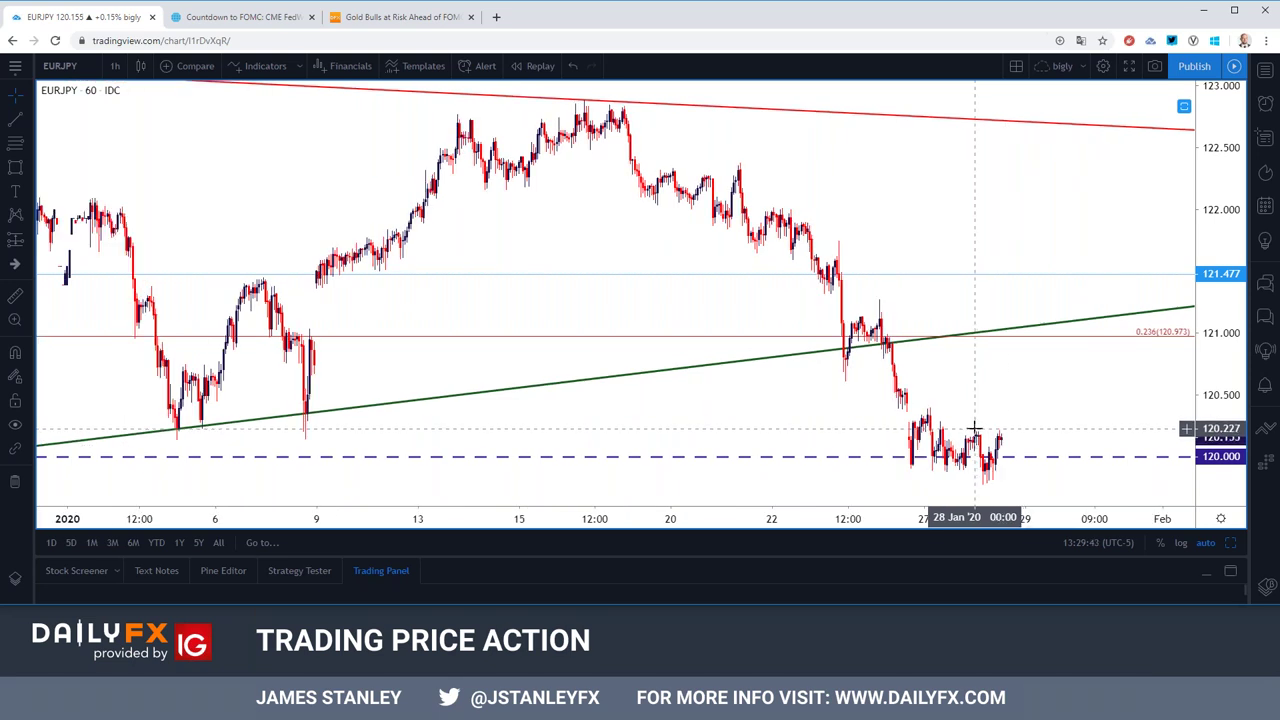
pyautogui.scroll(-2, 973, 428)
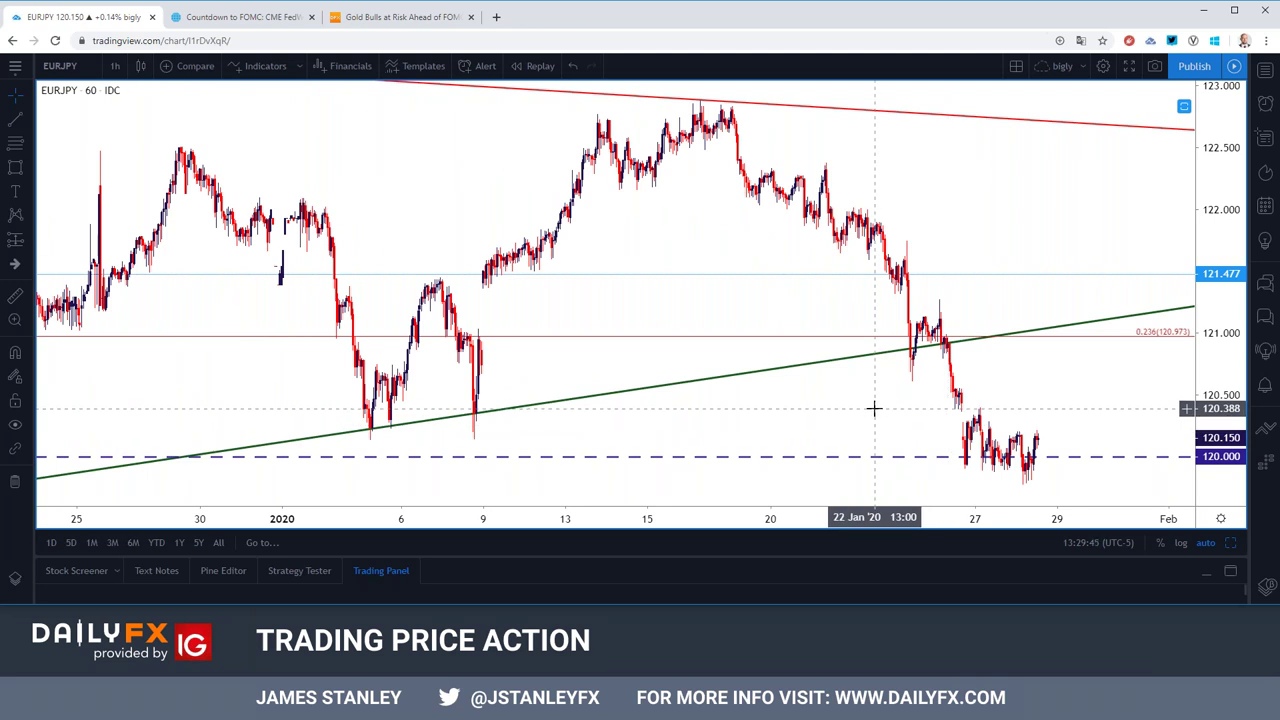
pyautogui.scroll(-1, 873, 408)
# Step: Return EURJPY to 4-hour candles, then settle on daily candles and zoom in
pyautogui.click(114, 65)
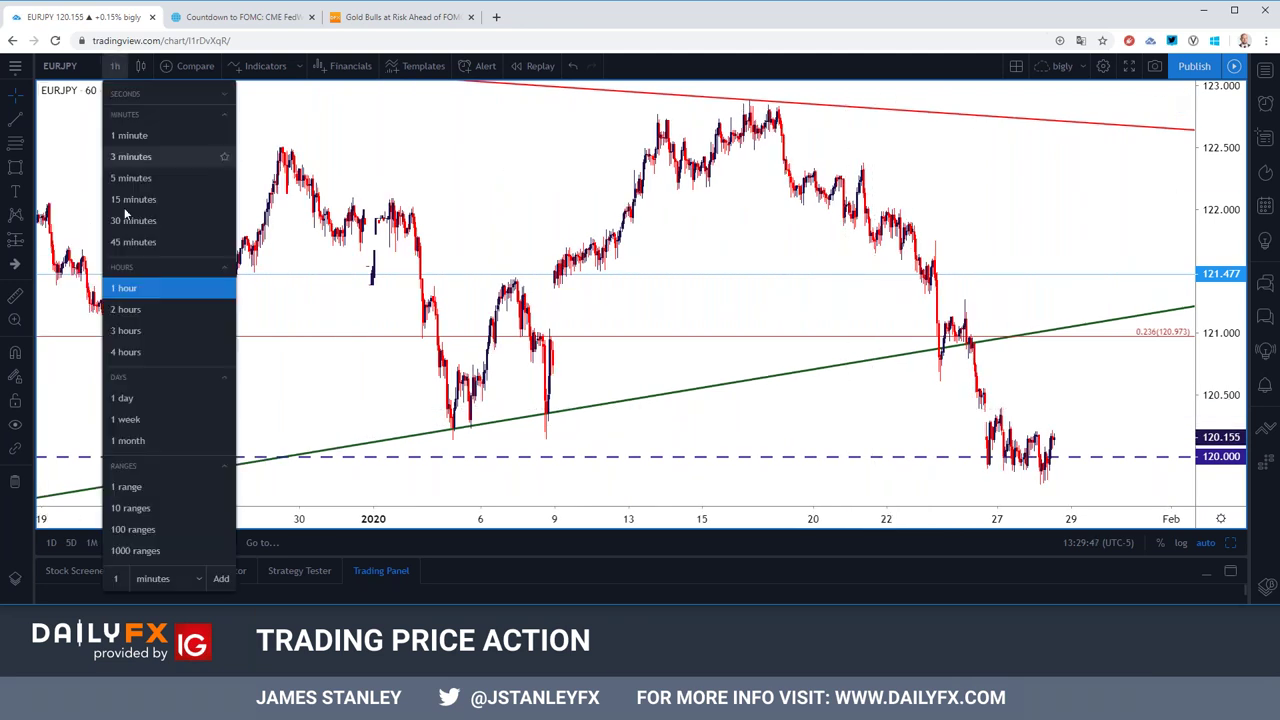
pyautogui.click(159, 355)
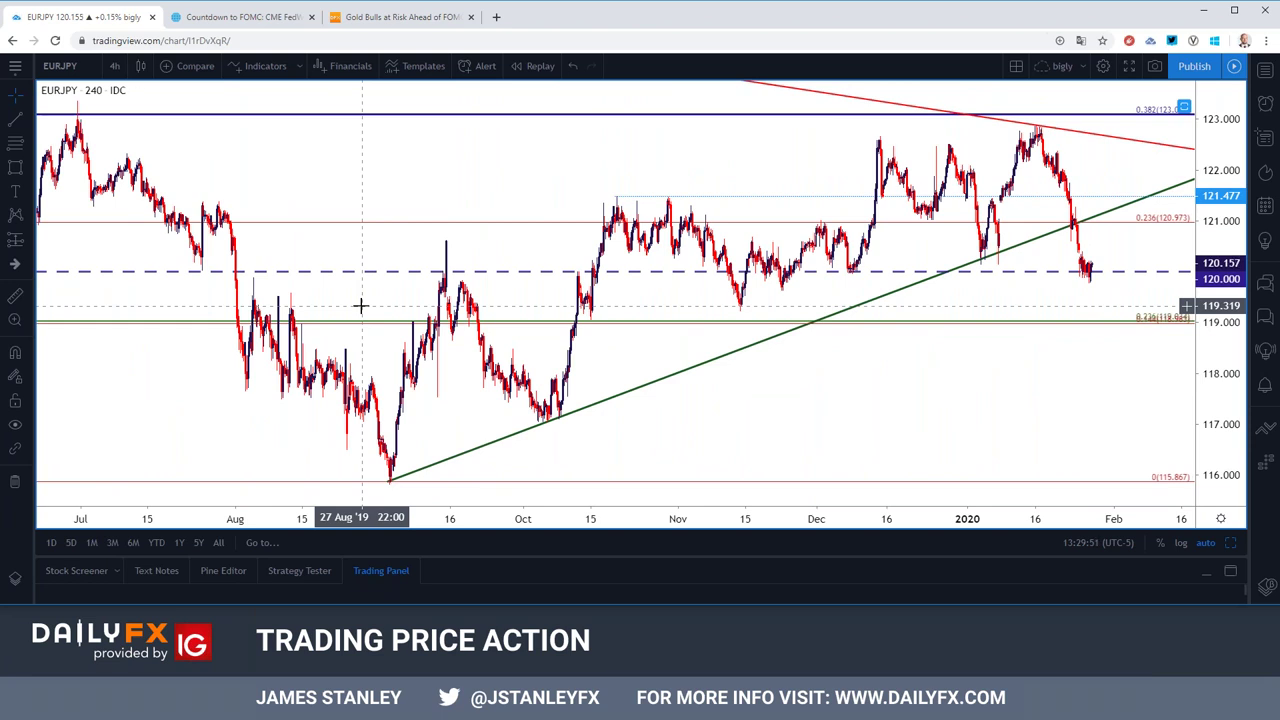
pyautogui.scroll(-1, 361, 305)
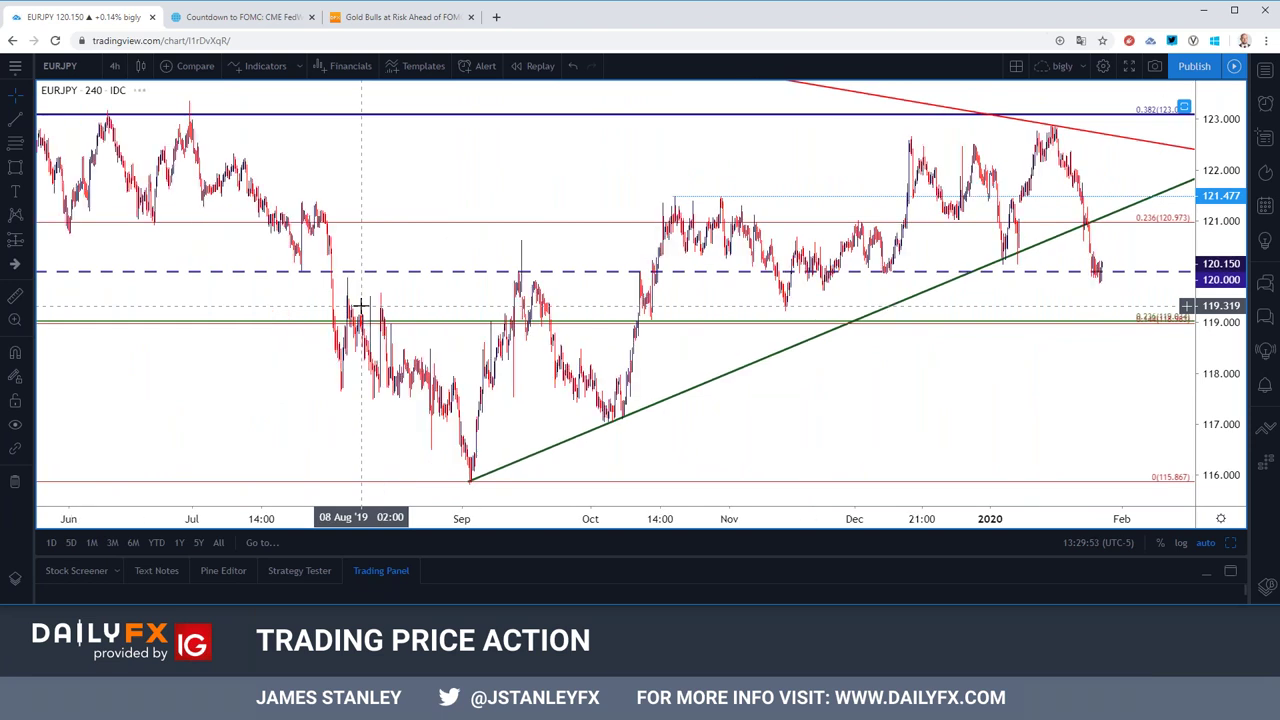
pyautogui.click(114, 66)
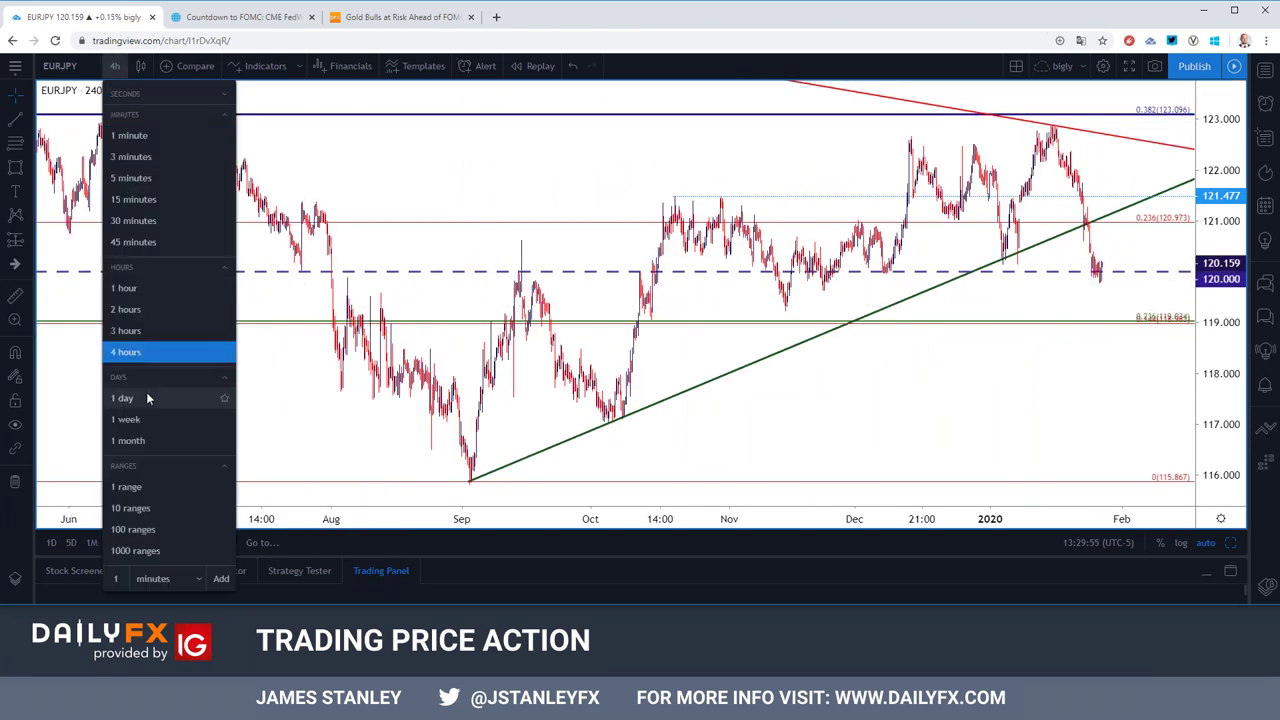
pyautogui.click(146, 398)
pyautogui.scroll(2, 443, 406)
pyautogui.scroll(1, 441, 405)
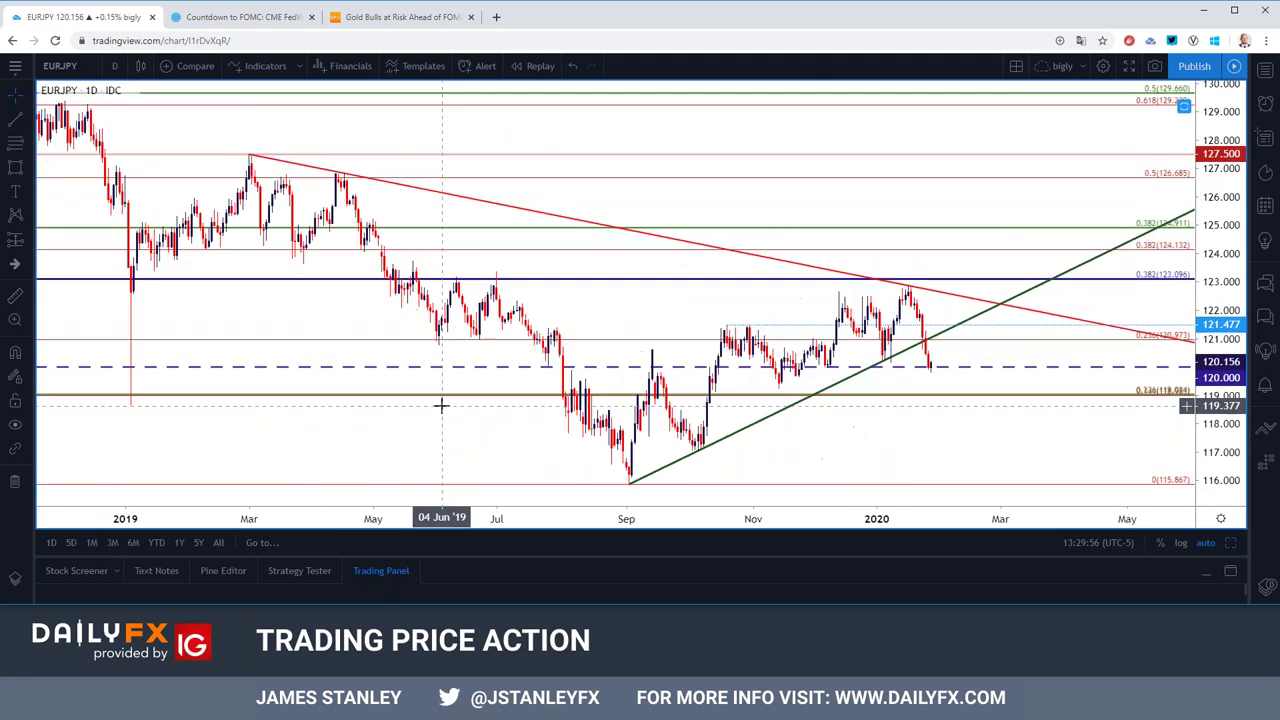
pyautogui.scroll(1, 441, 405)
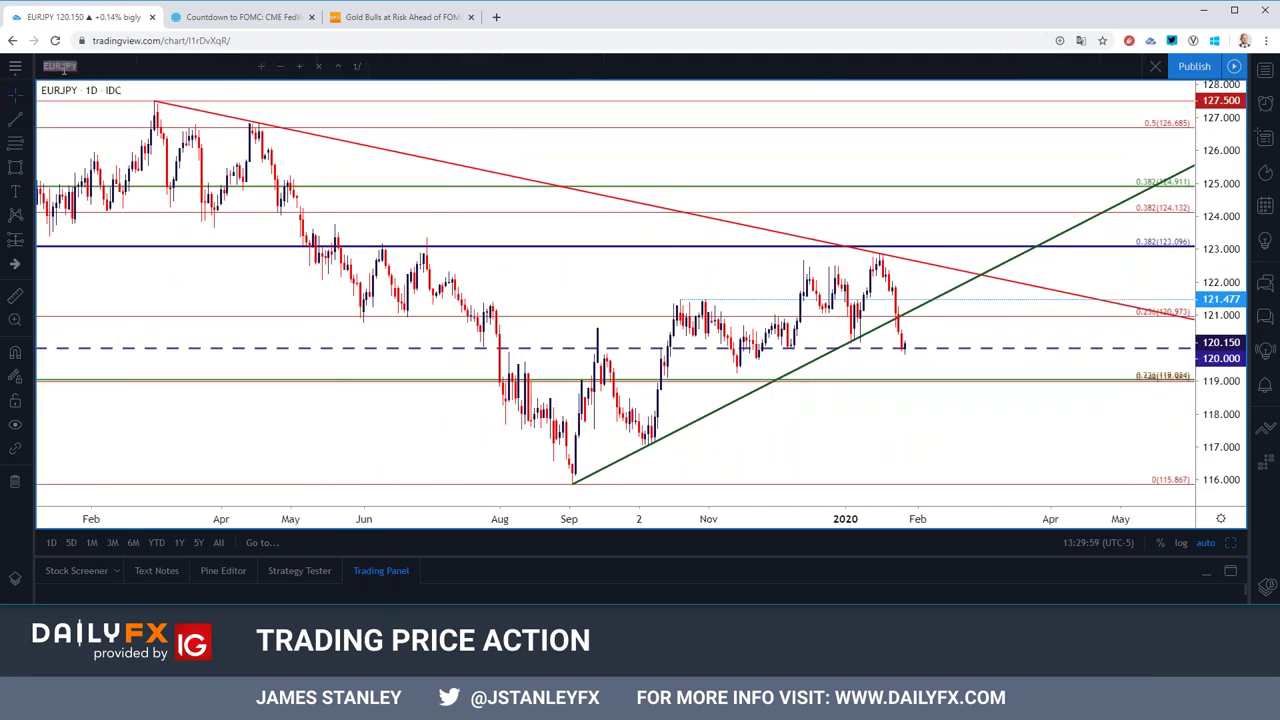
# Step: Load USDJPY on 1-hour candles and zoom to frame its blue resistance and green support zones
pyautogui.write('USDJPY')
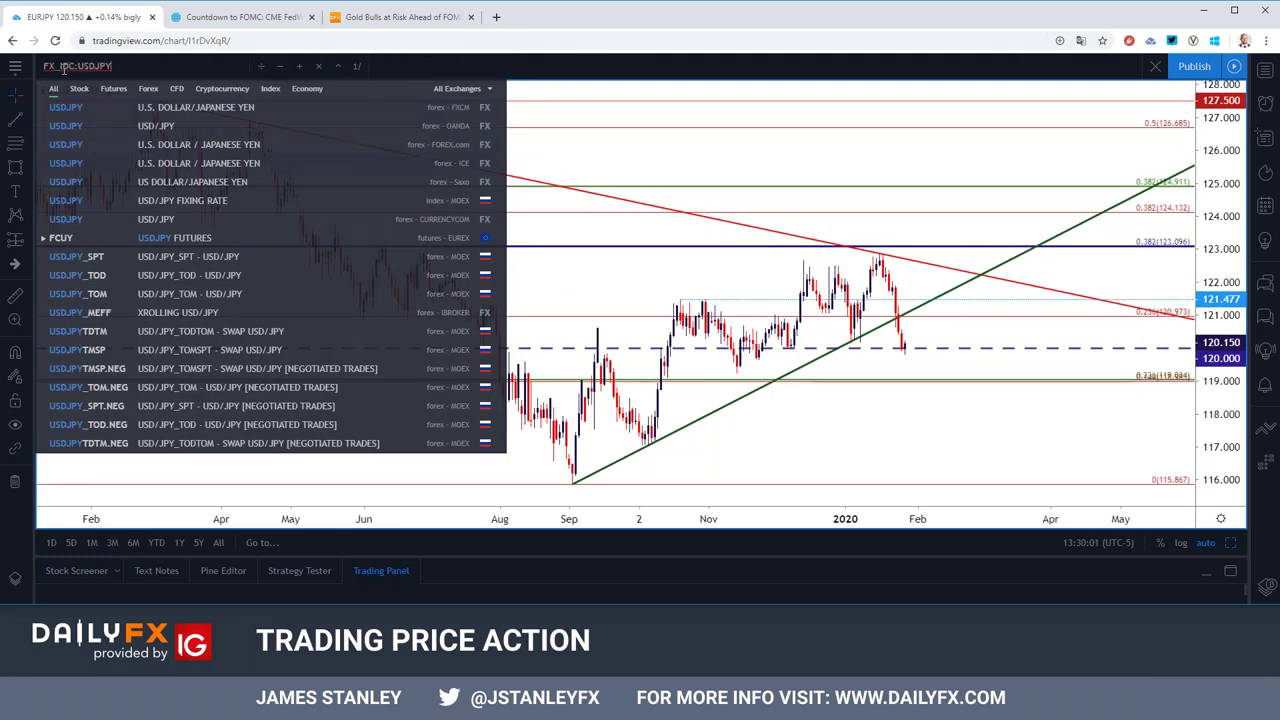
pyautogui.press('Return')
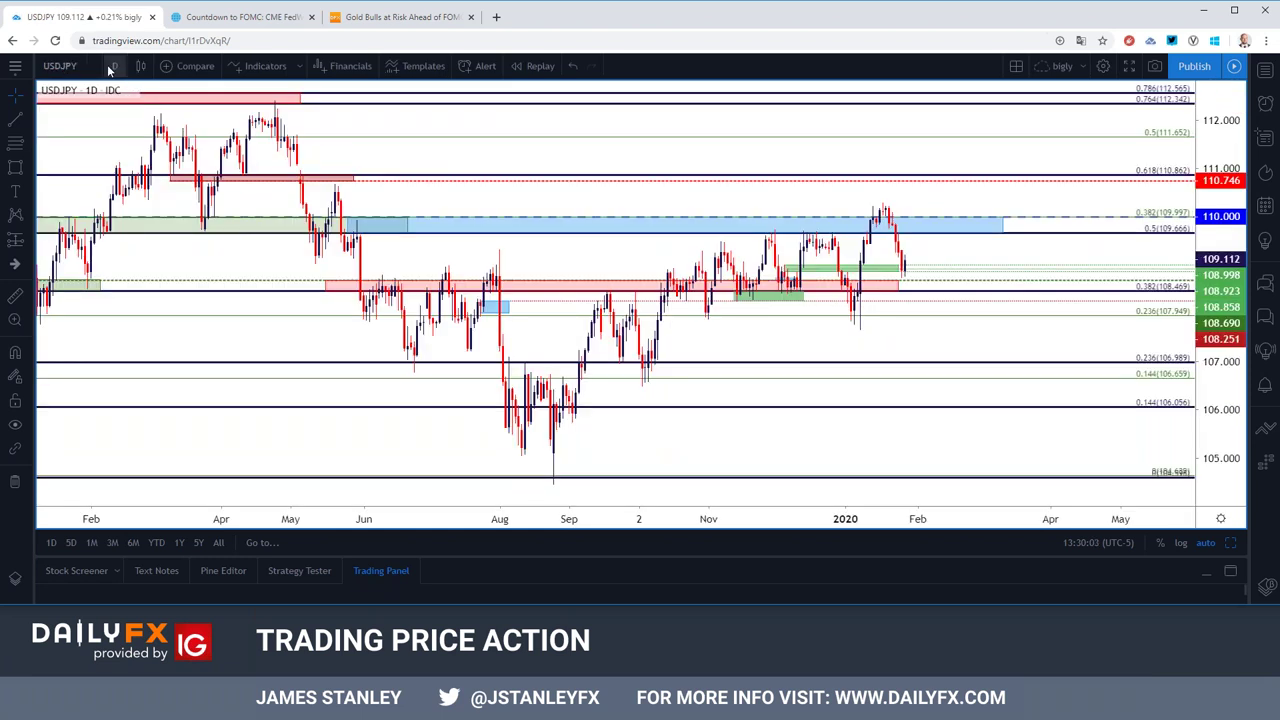
pyautogui.click(114, 66)
pyautogui.click(125, 288)
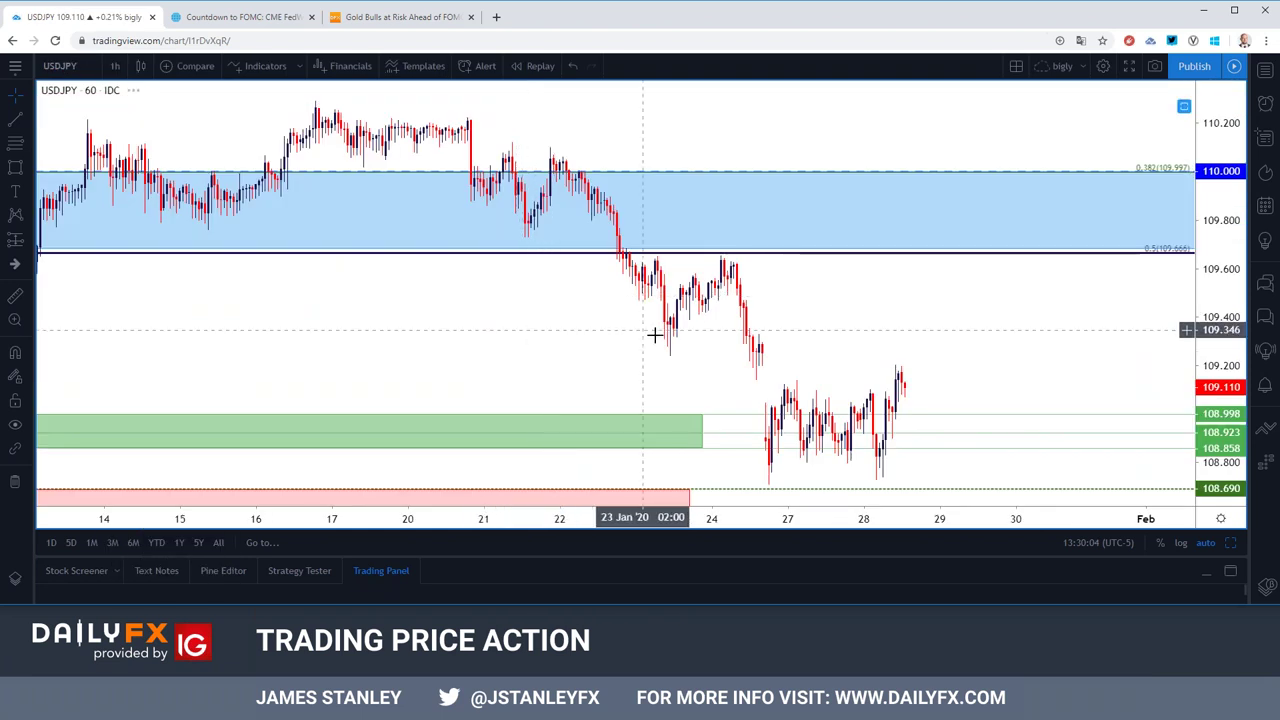
pyautogui.scroll(-3, 660, 335)
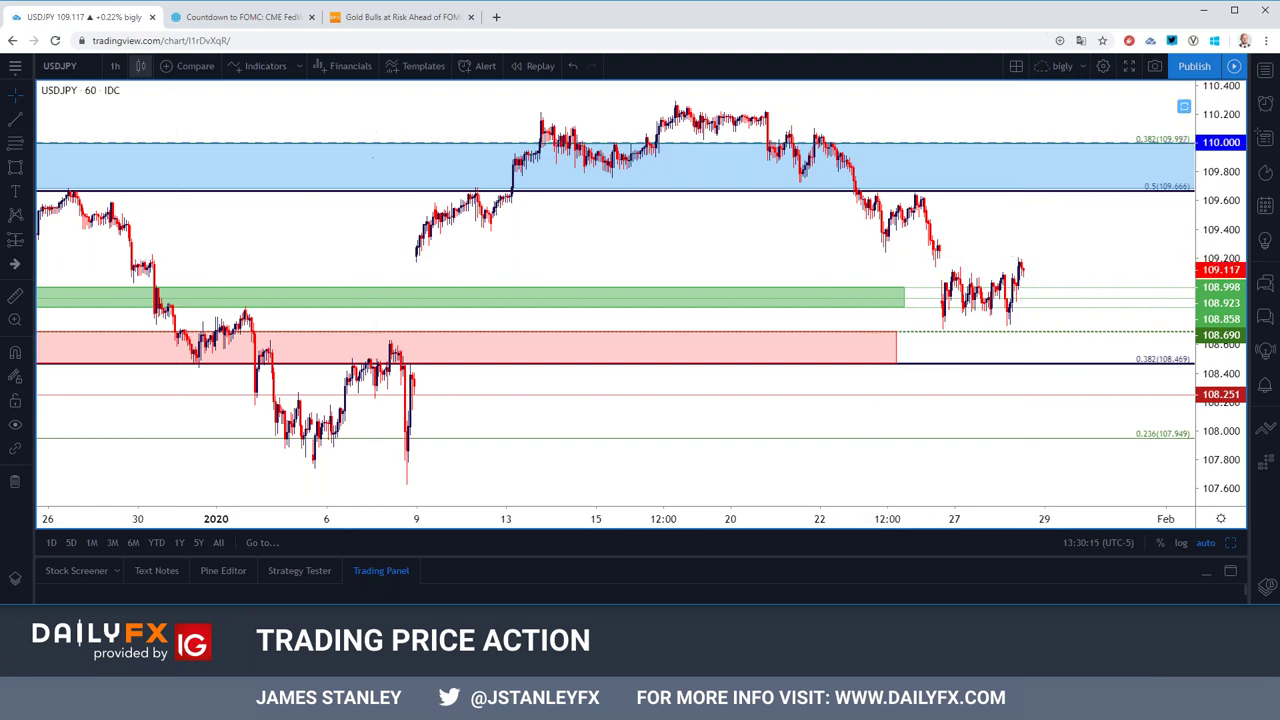
pyautogui.scroll(3, 383, 217)
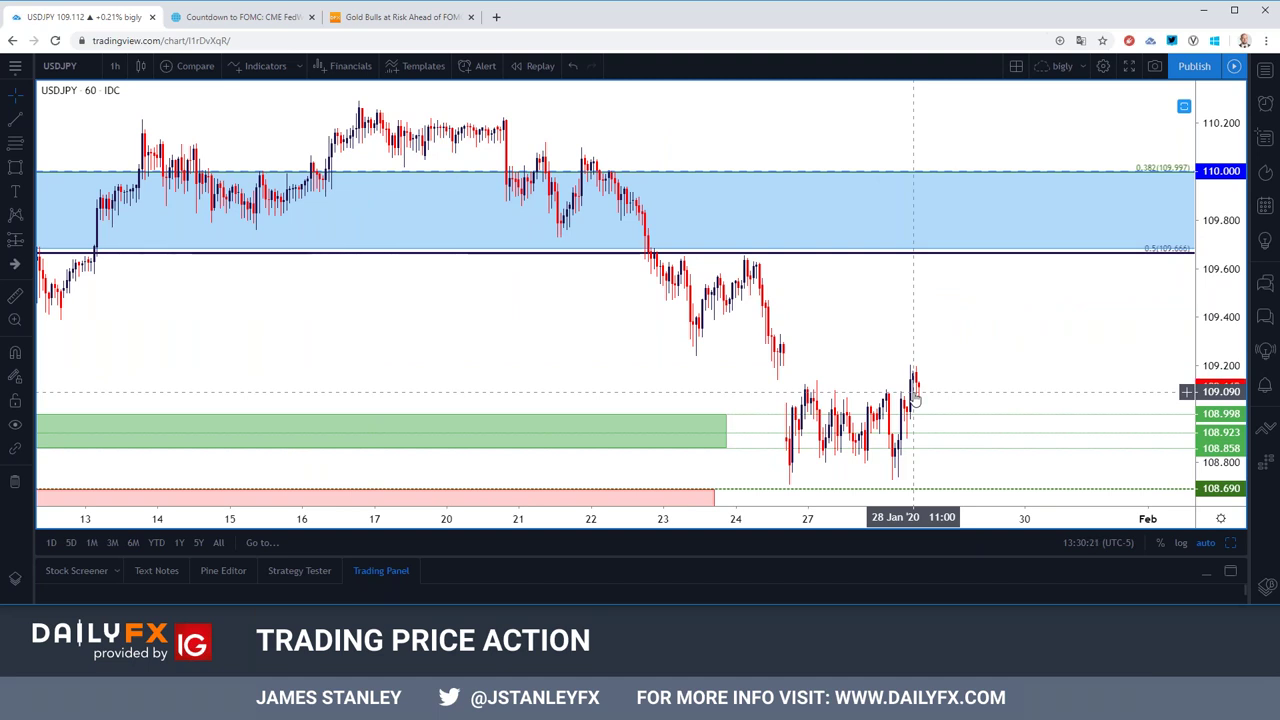
pyautogui.click(76, 67)
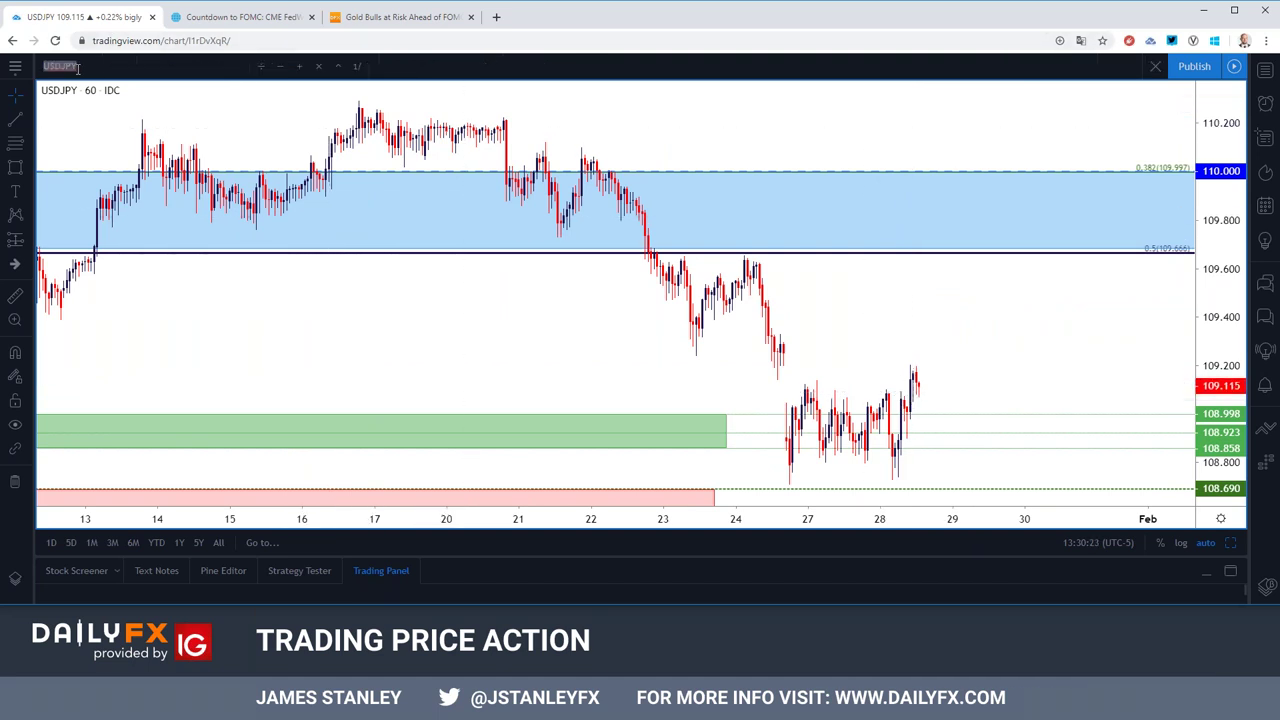
# Step: Reload FX_IDC:EURJPY and draw a descending parallel channel from the 27 Jan high down to recent lows
pyautogui.write('FX_IDC:EURJPY')
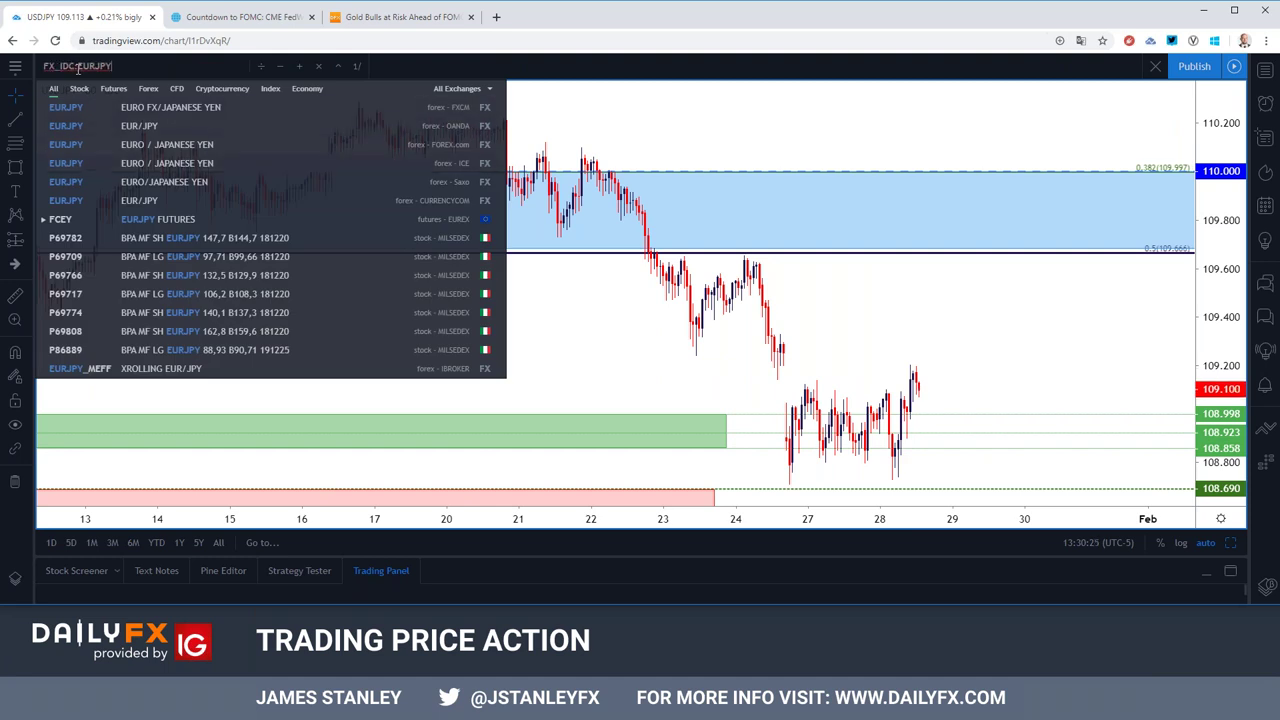
pyautogui.press('Return')
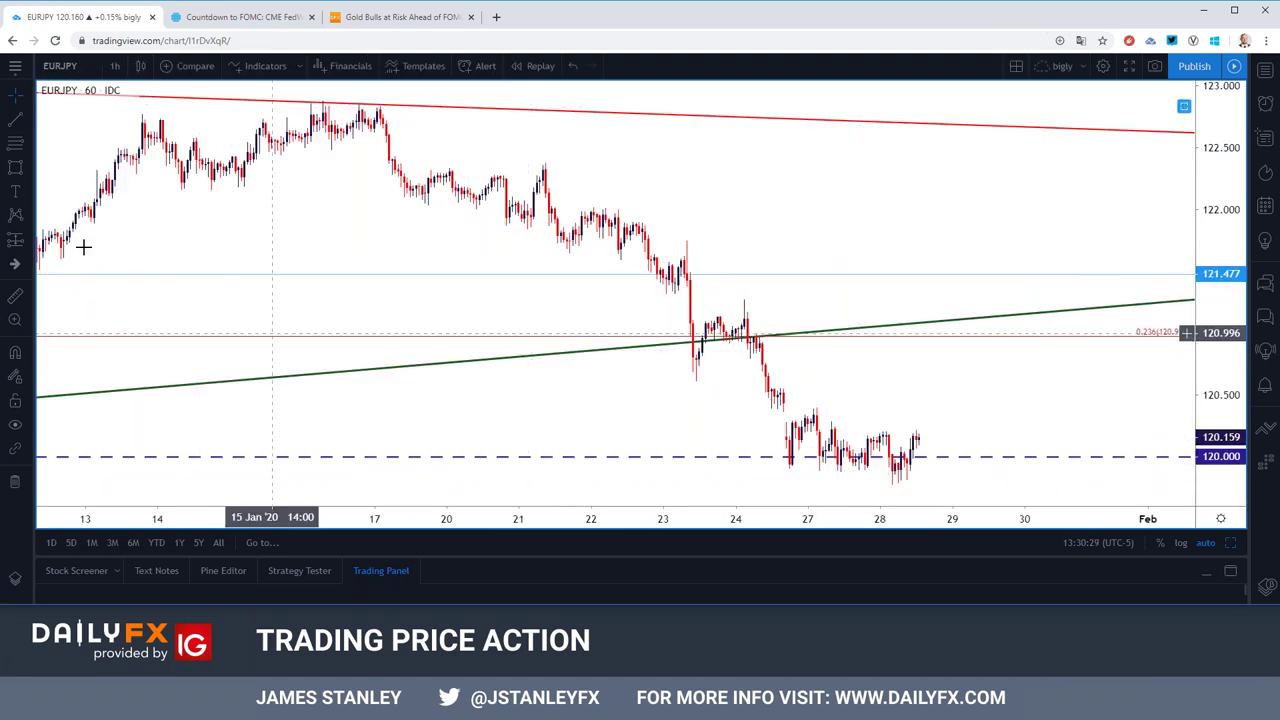
pyautogui.click(28, 118)
pyautogui.click(100, 143)
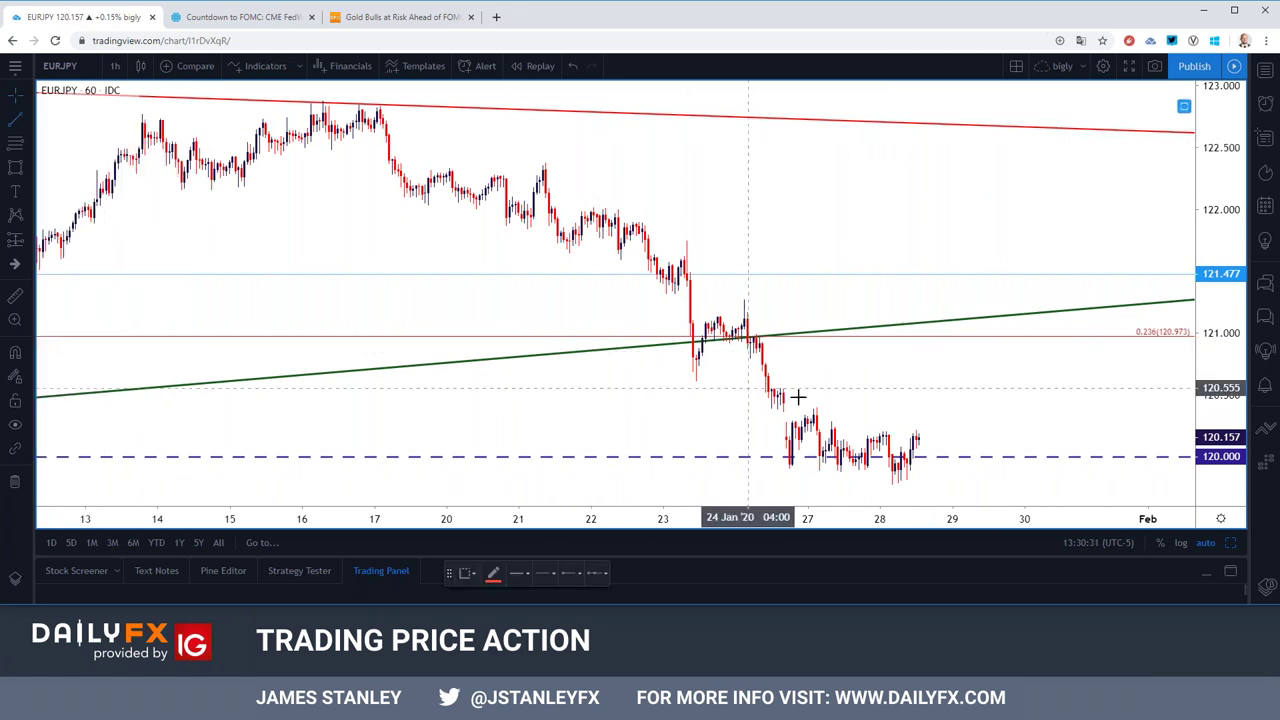
pyautogui.click(817, 408)
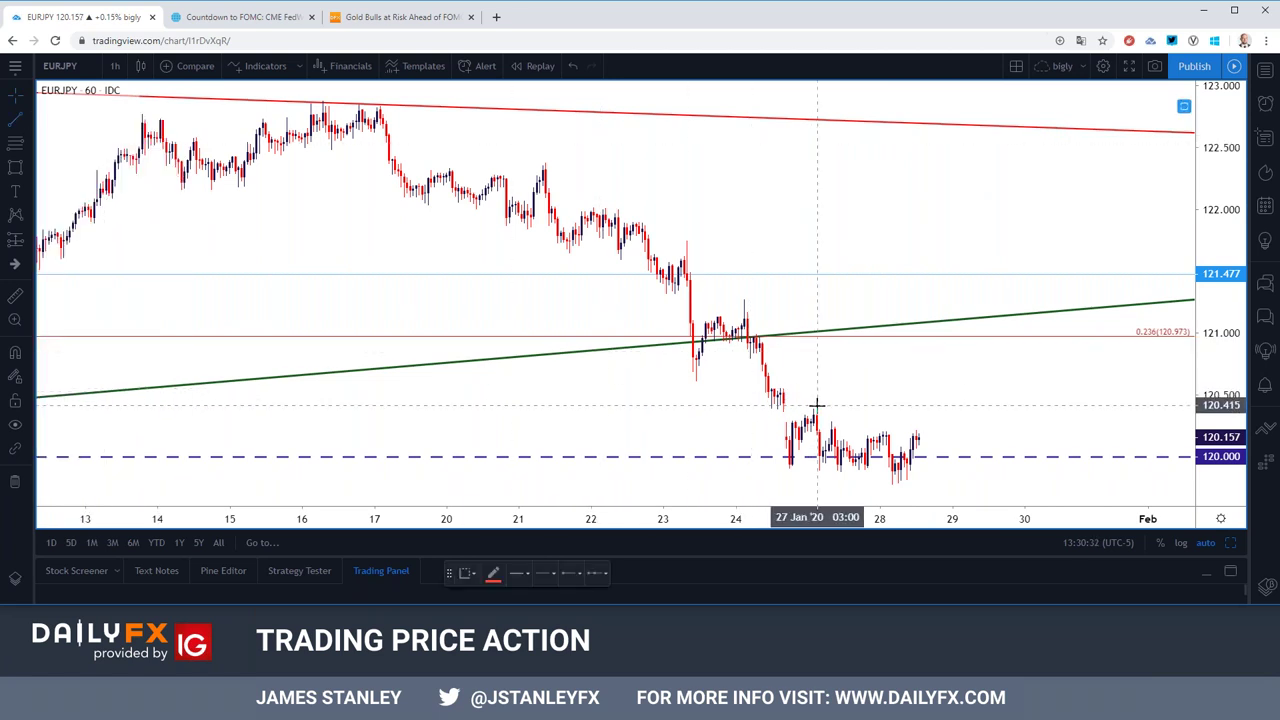
pyautogui.click(891, 424)
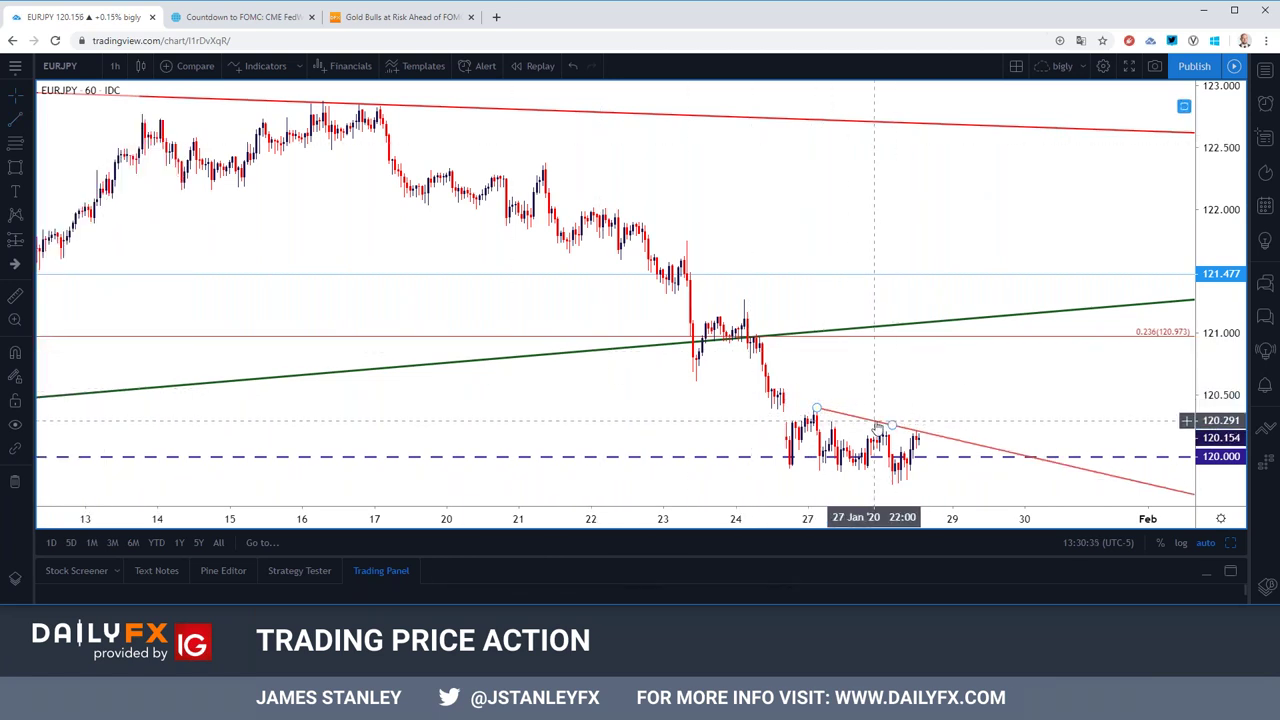
pyautogui.moveTo(840, 481); pyautogui.dragTo(850, 482)
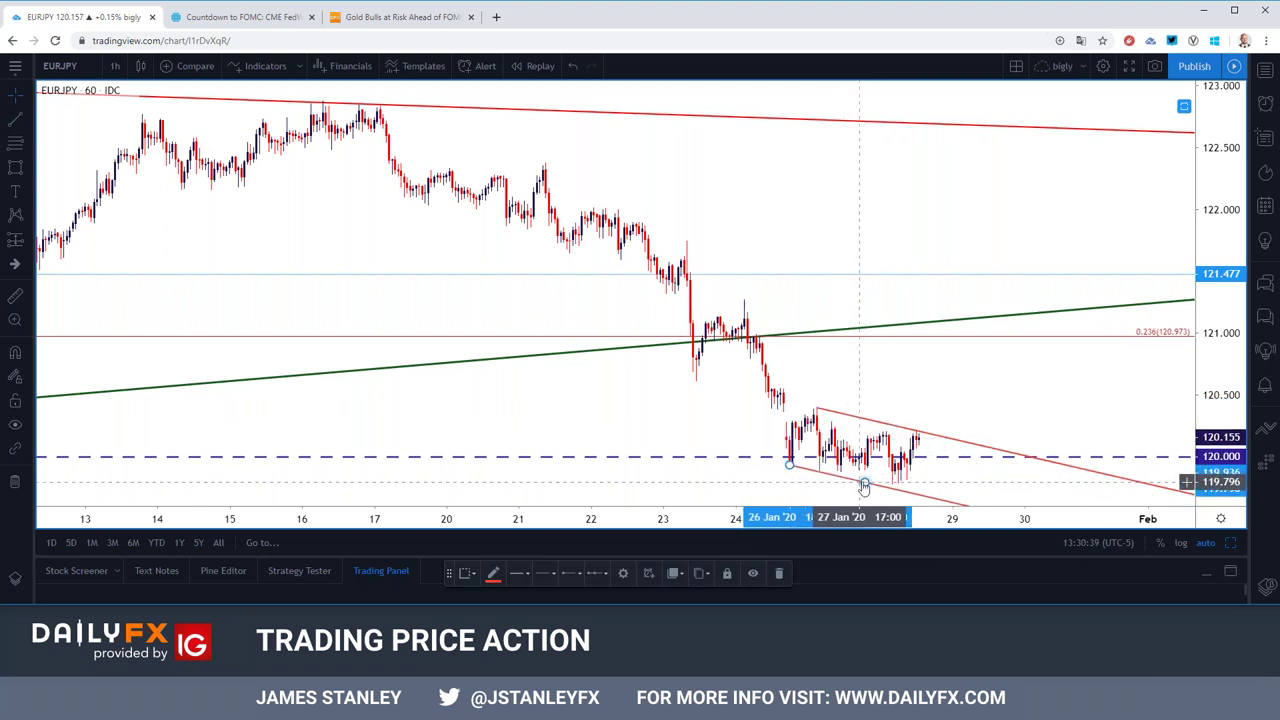
pyautogui.click(975, 478)
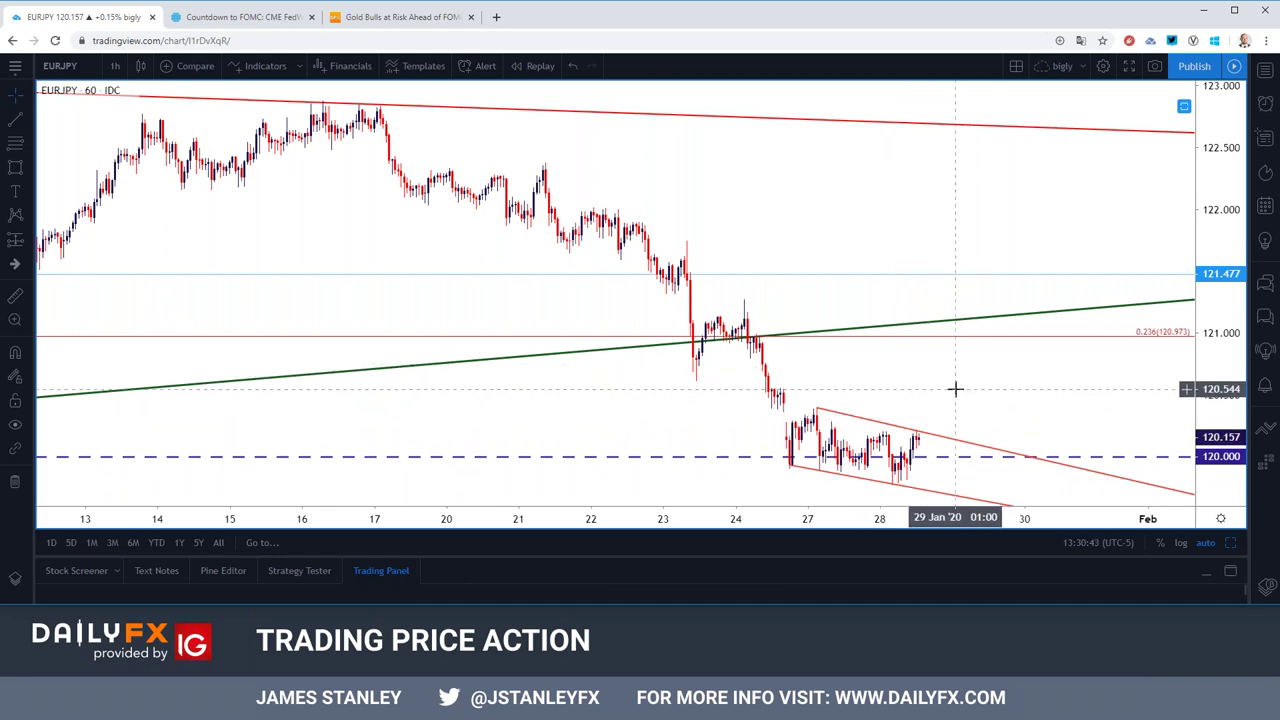
pyautogui.scroll(-2, 953, 390)
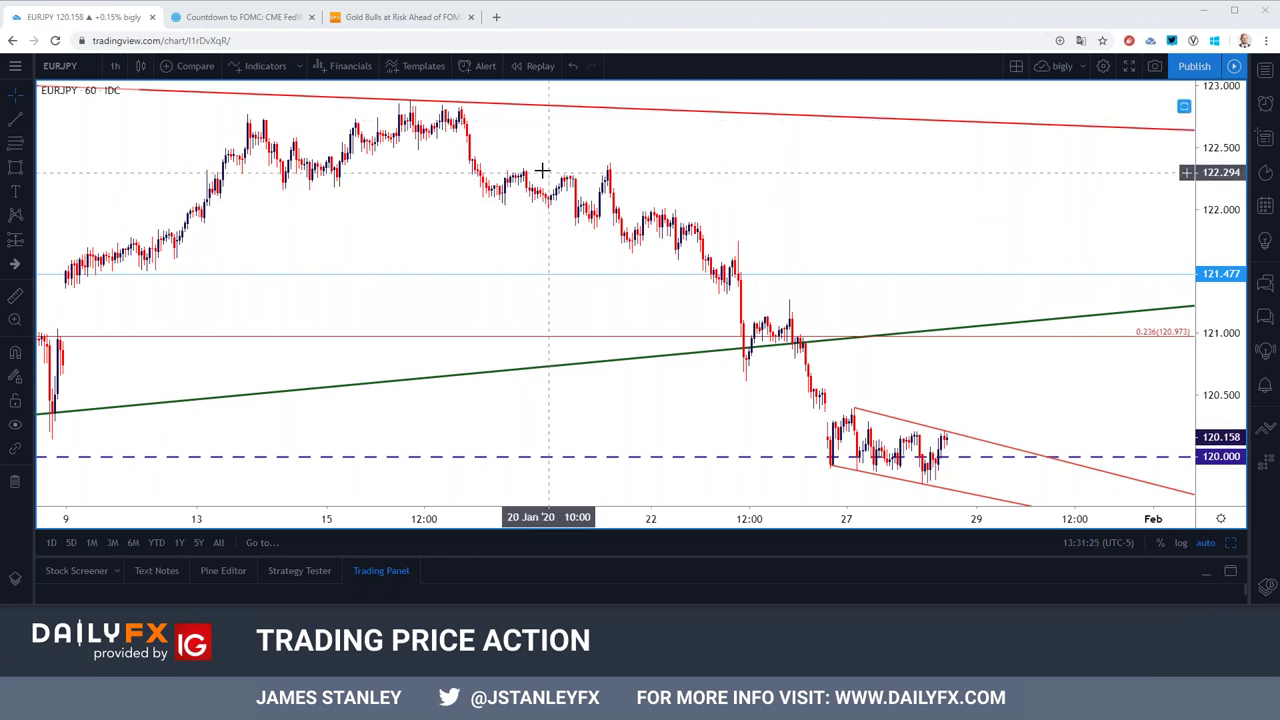
# Step: Change the EURJPY chart interval from 1 hour to 1 day
pyautogui.click(114, 66)
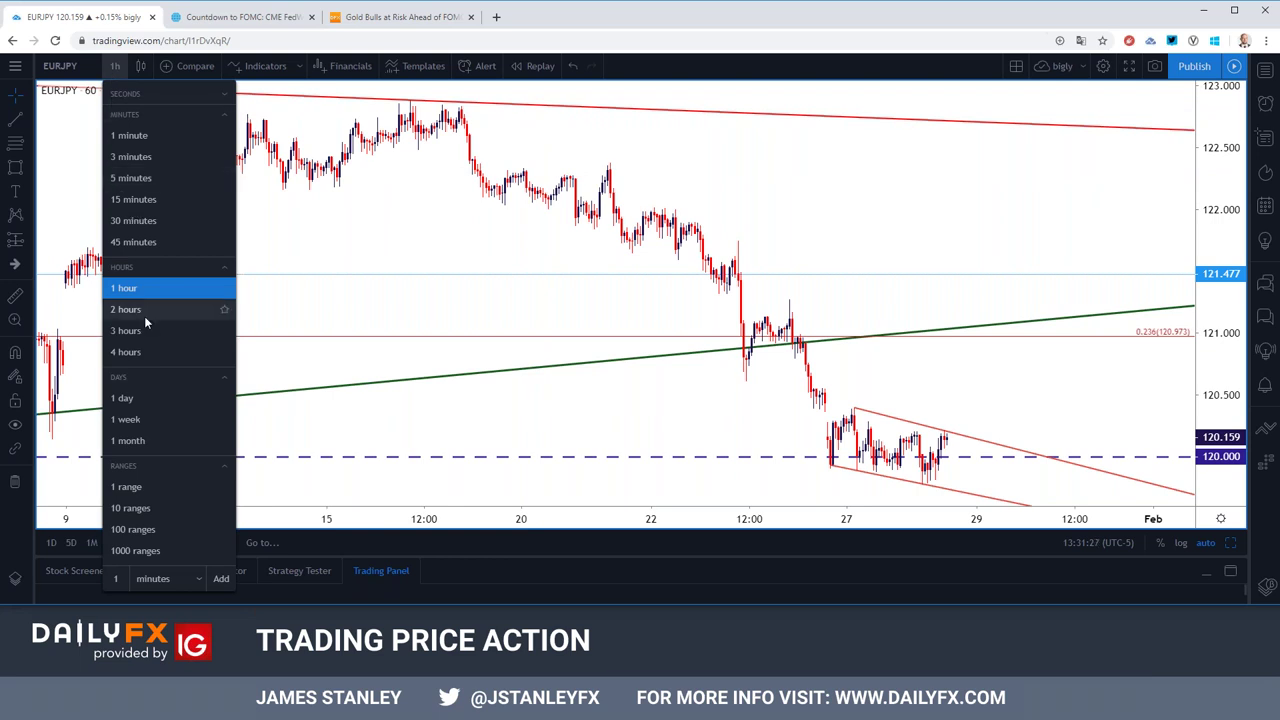
pyautogui.click(147, 395)
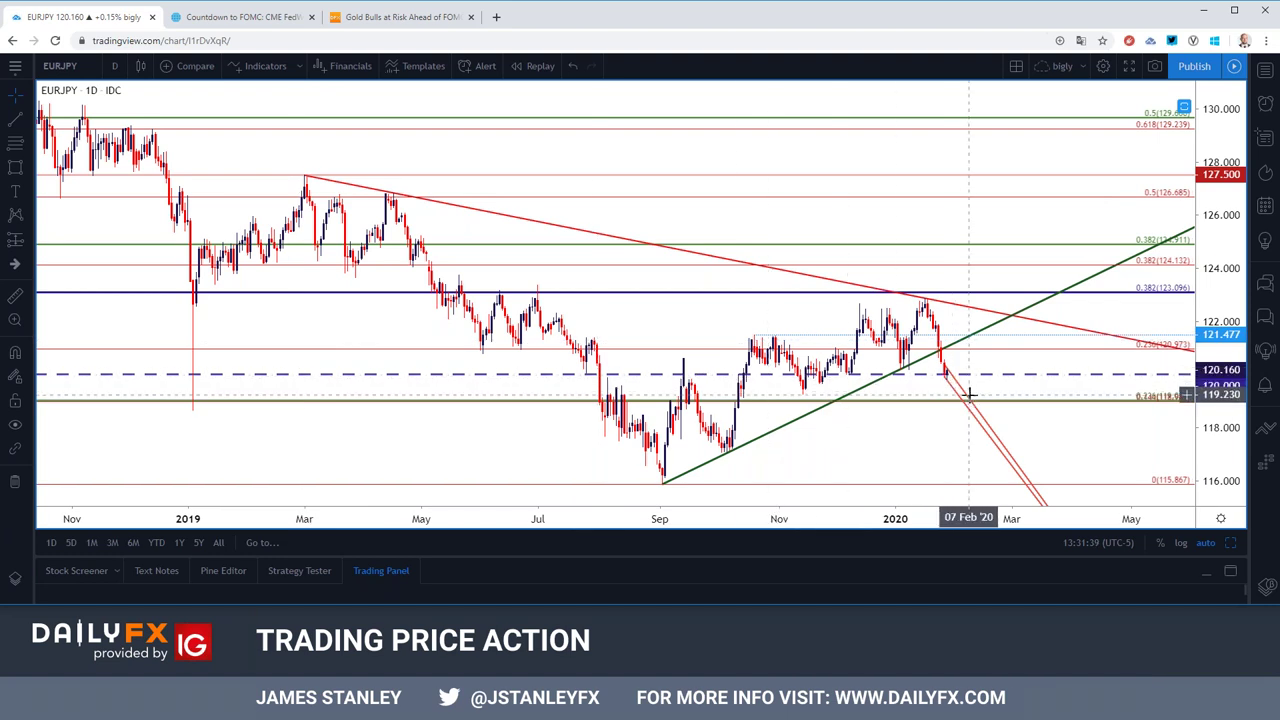
pyautogui.click(945, 367)
# Step: Delete the selected red descending channel and zoom out the daily EURJPY chart
pyautogui.press('Delete')
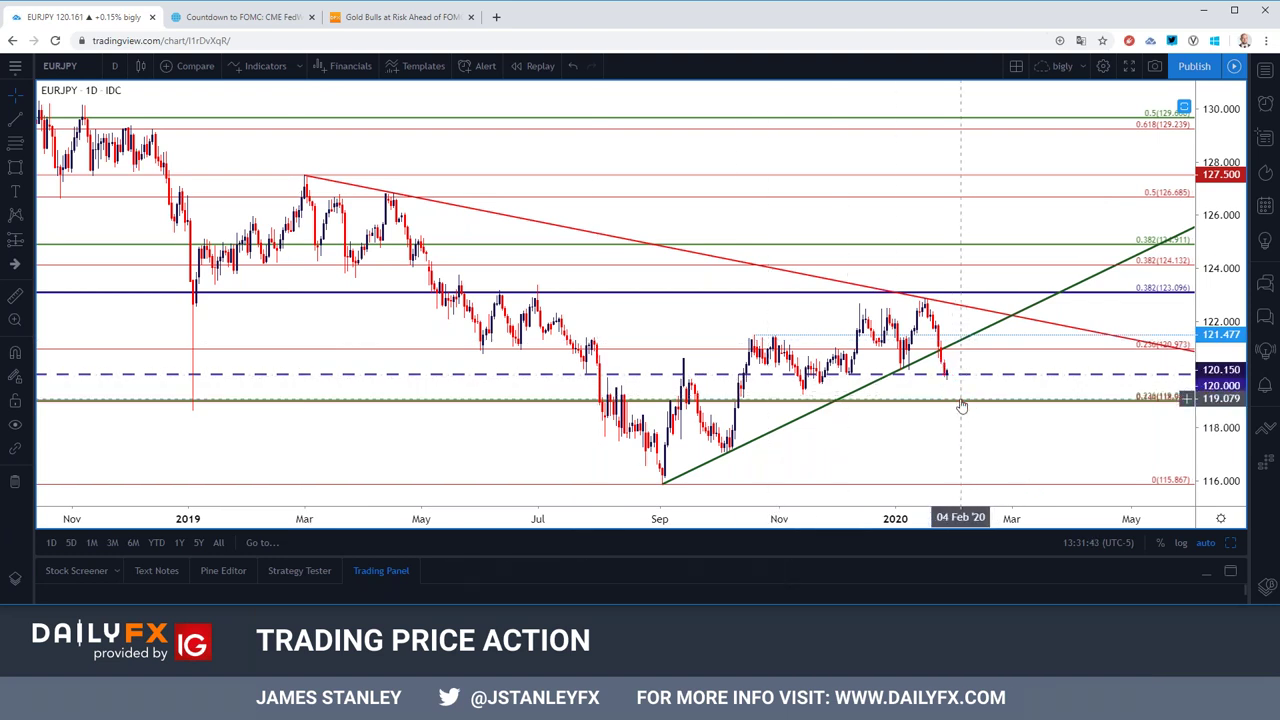
pyautogui.scroll(2, 961, 405)
pyautogui.scroll(2, 961, 405)
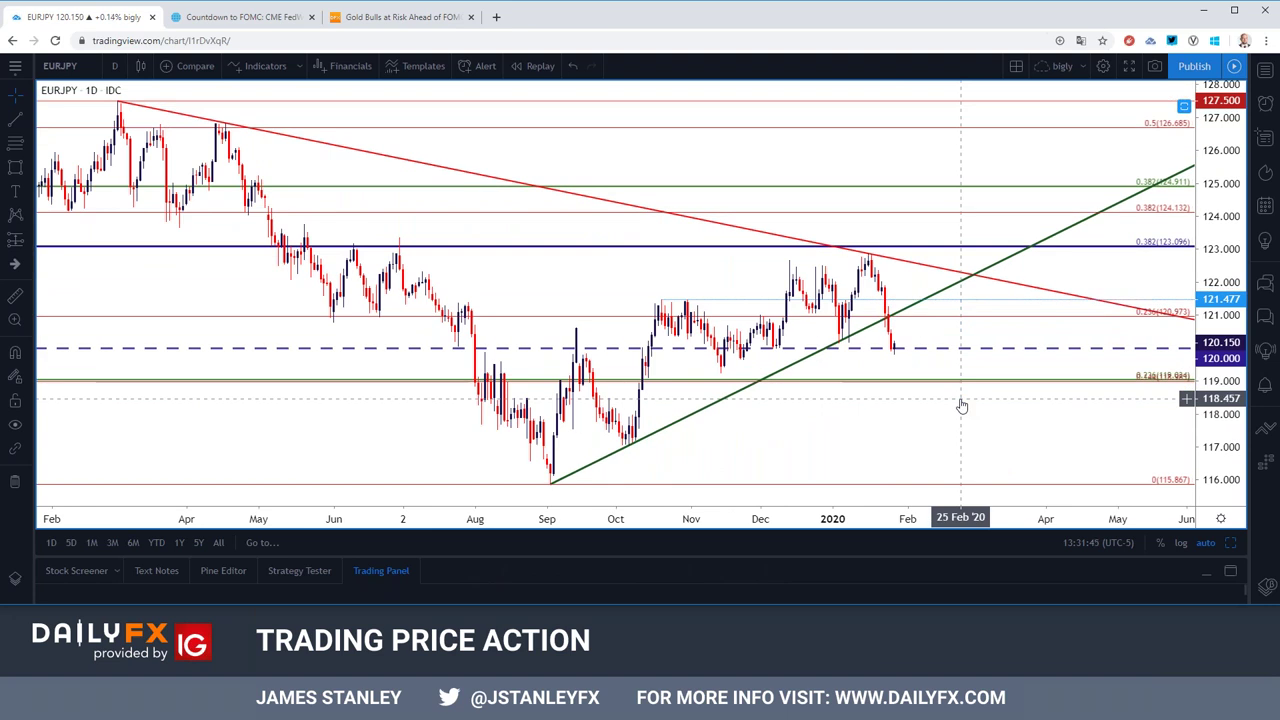
pyautogui.scroll(-2, 961, 405)
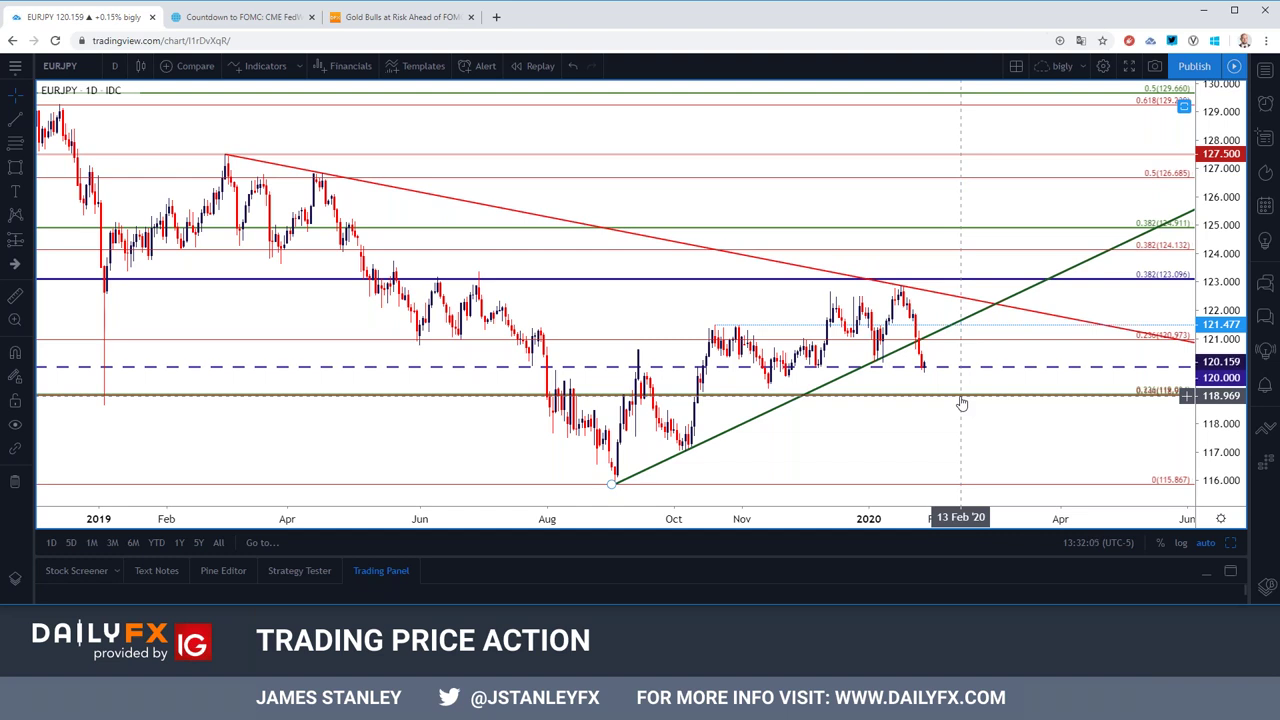
pyautogui.click(963, 390)
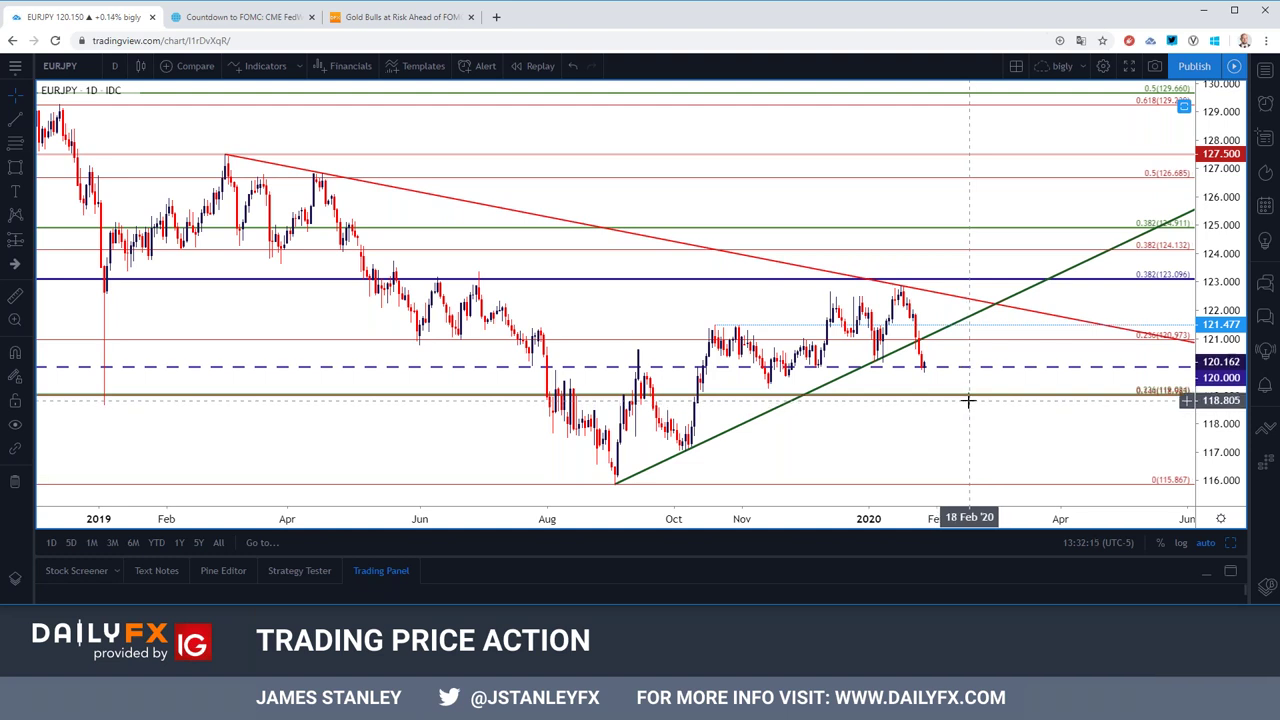
pyautogui.scroll(-2, 973, 388)
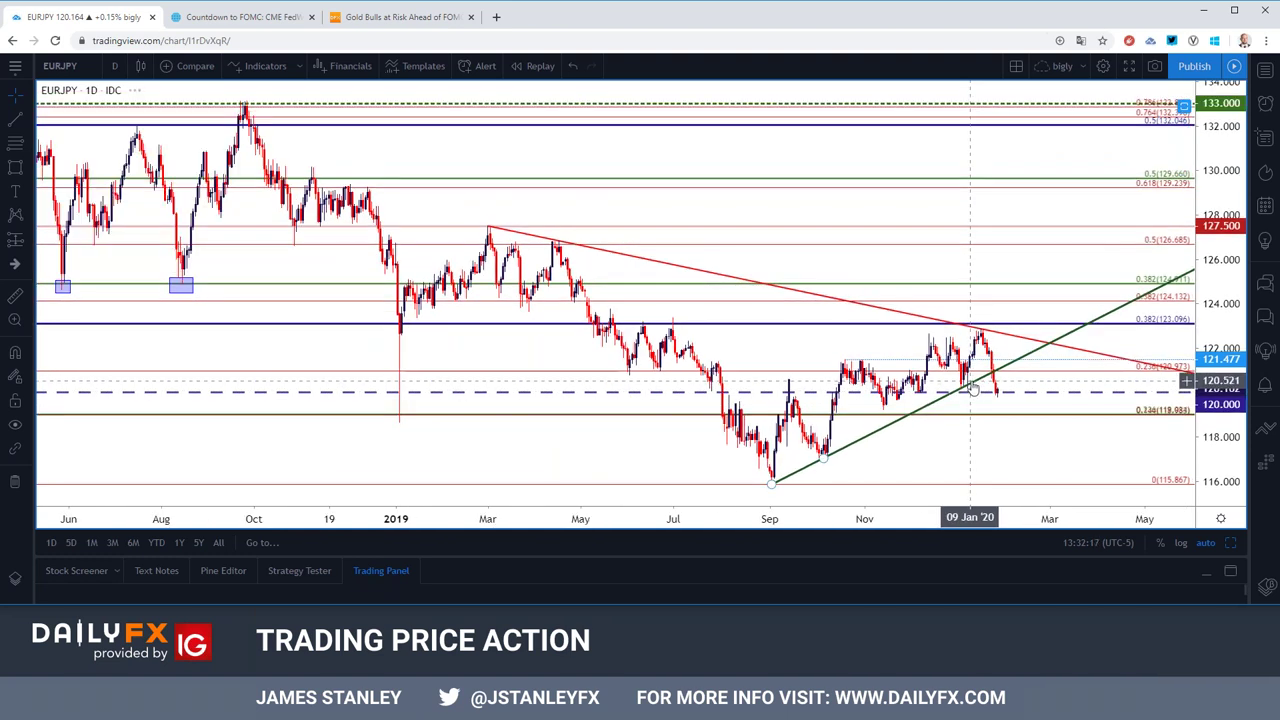
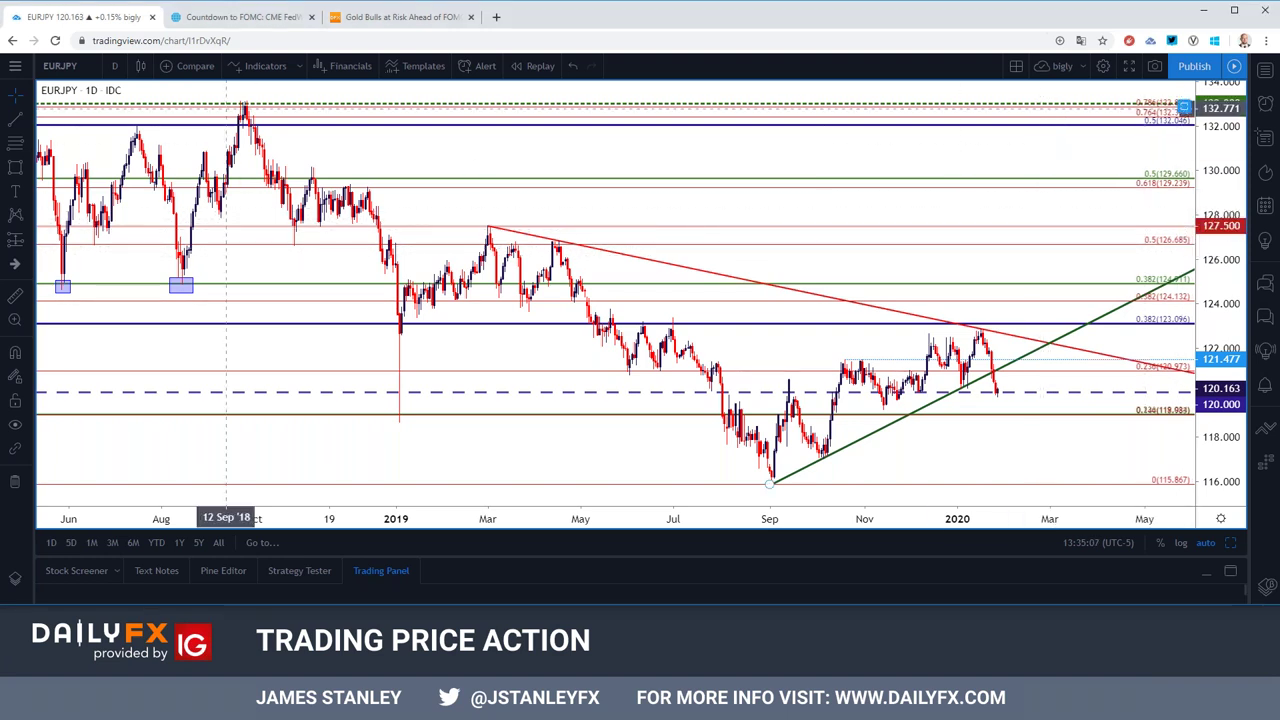
# Step: Load the GBPUSD daily chart, then enter AUDUSD in the symbol search
pyautogui.click(66, 67)
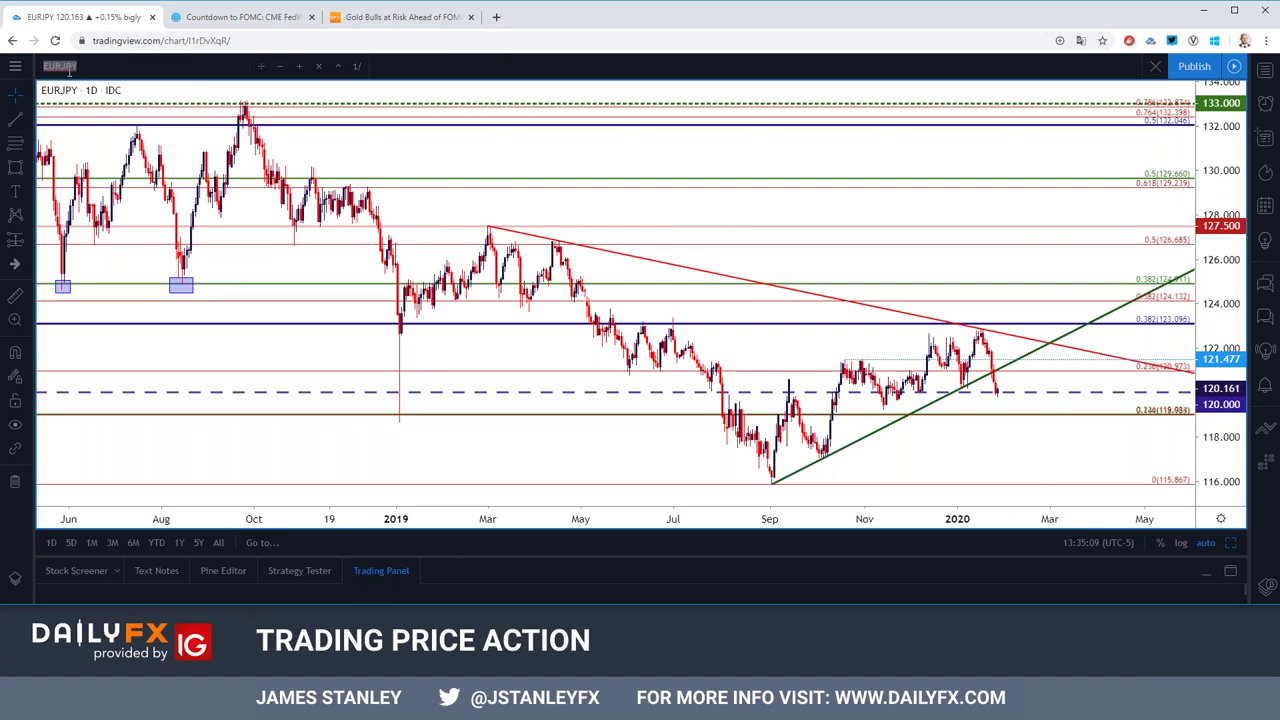
pyautogui.write('GBPUSD')
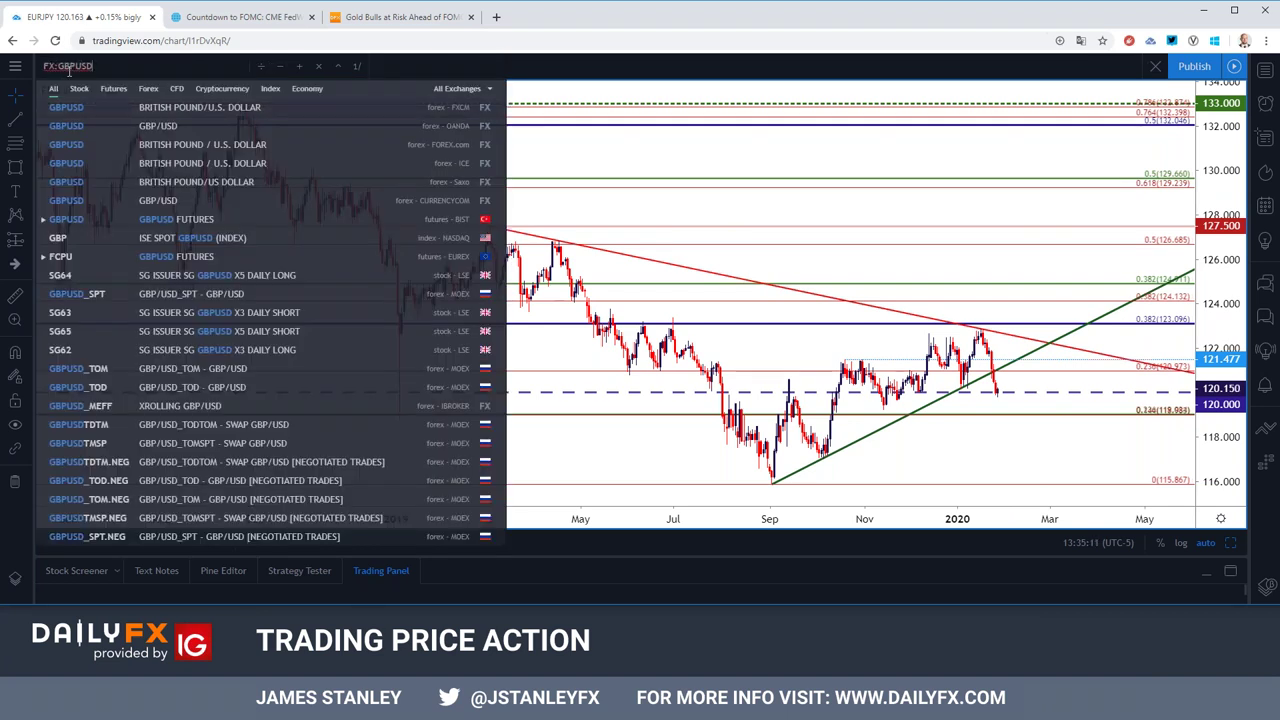
pyautogui.press('Return')
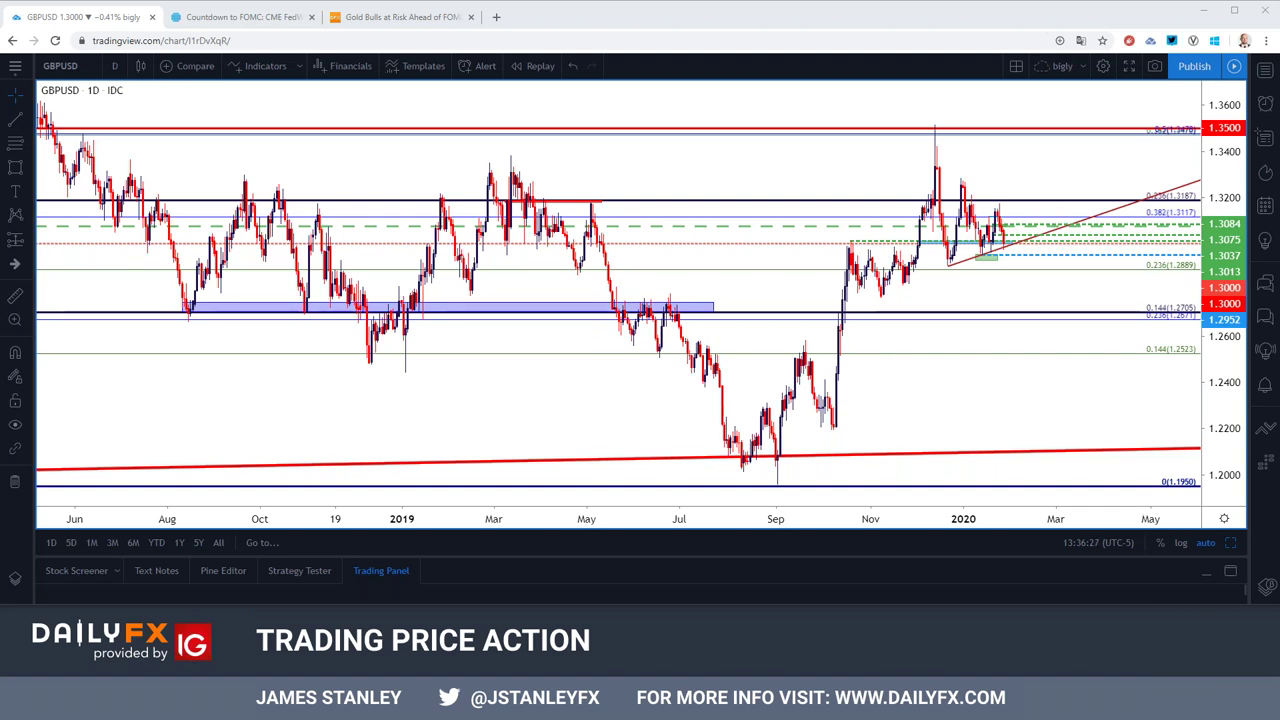
pyautogui.click(58, 65)
pyautogui.write('AUDUSD')
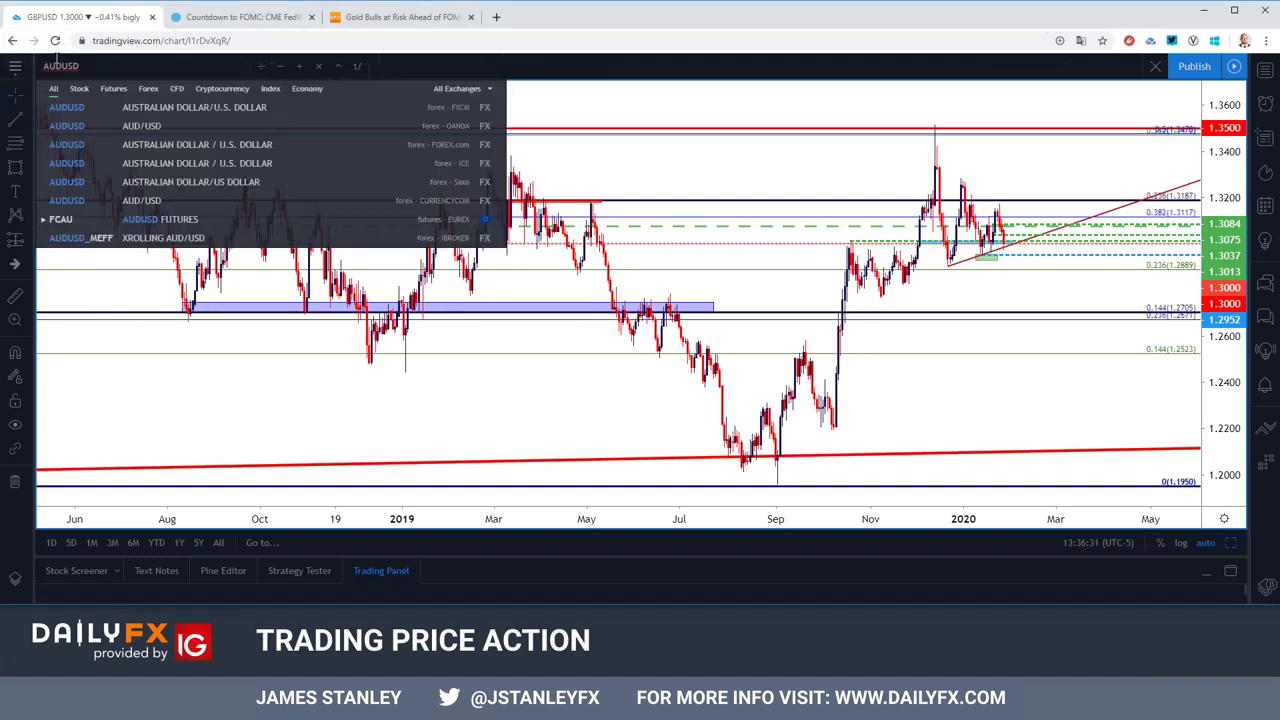
# Step: Load AUDUSD on the 2-hour timeframe and zoom to review its zones and trendline
pyautogui.press('Return')
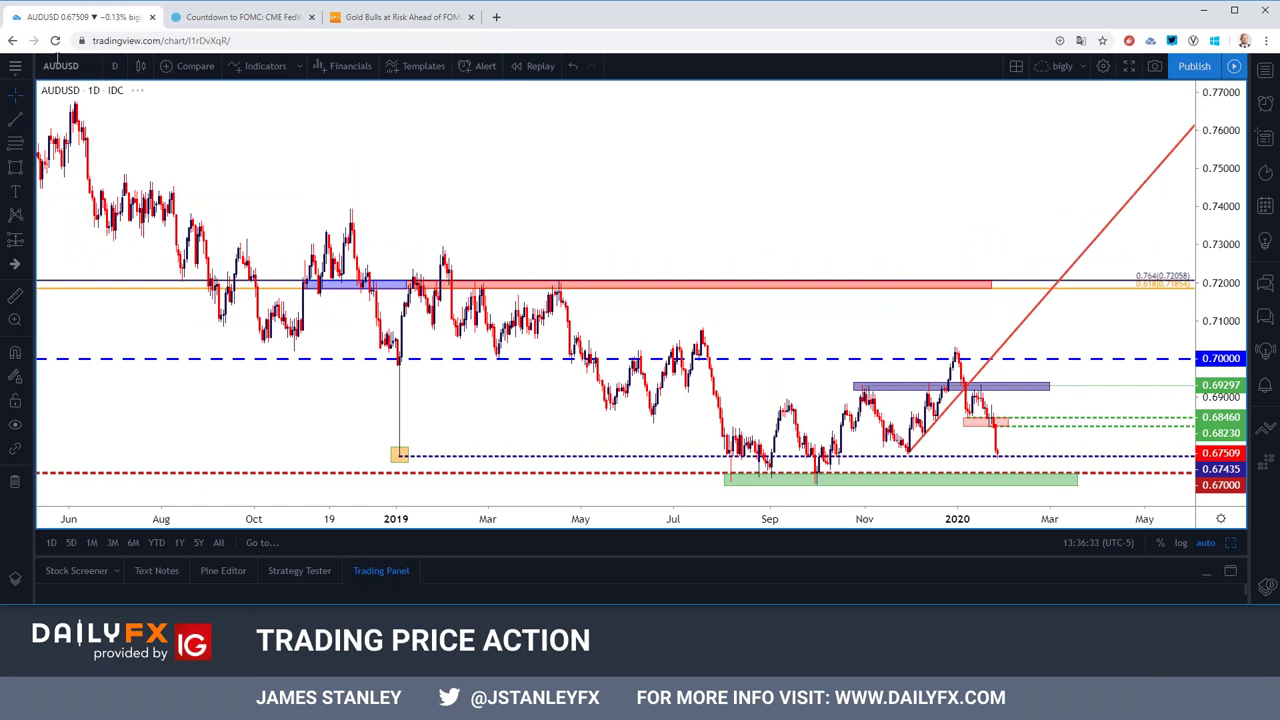
pyautogui.click(114, 65)
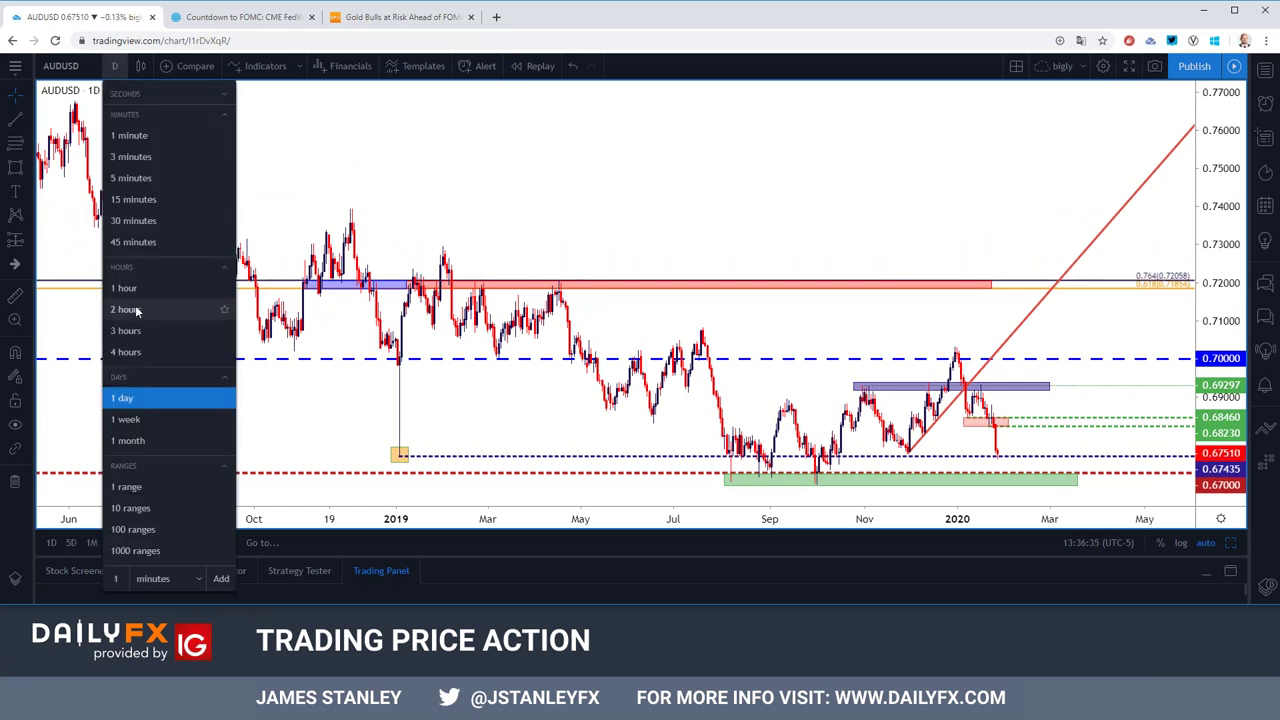
pyautogui.click(128, 309)
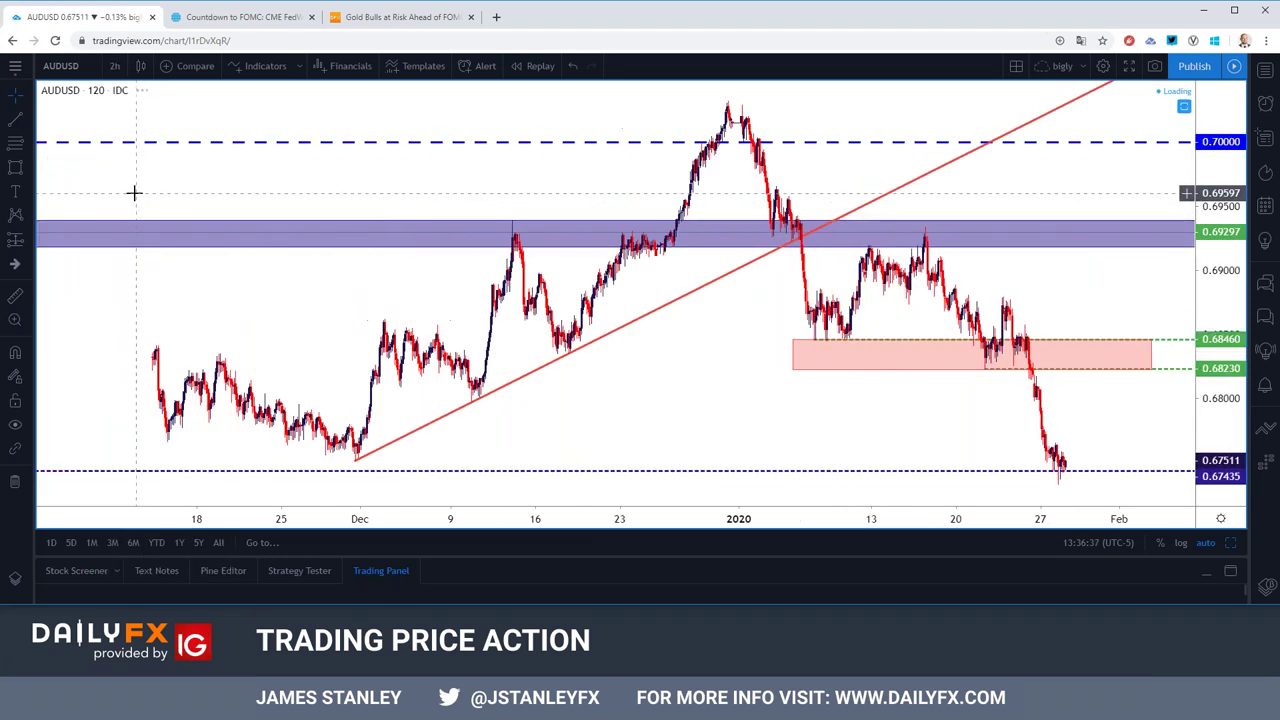
pyautogui.scroll(-1, 134, 192)
pyautogui.scroll(-2, 183, 183)
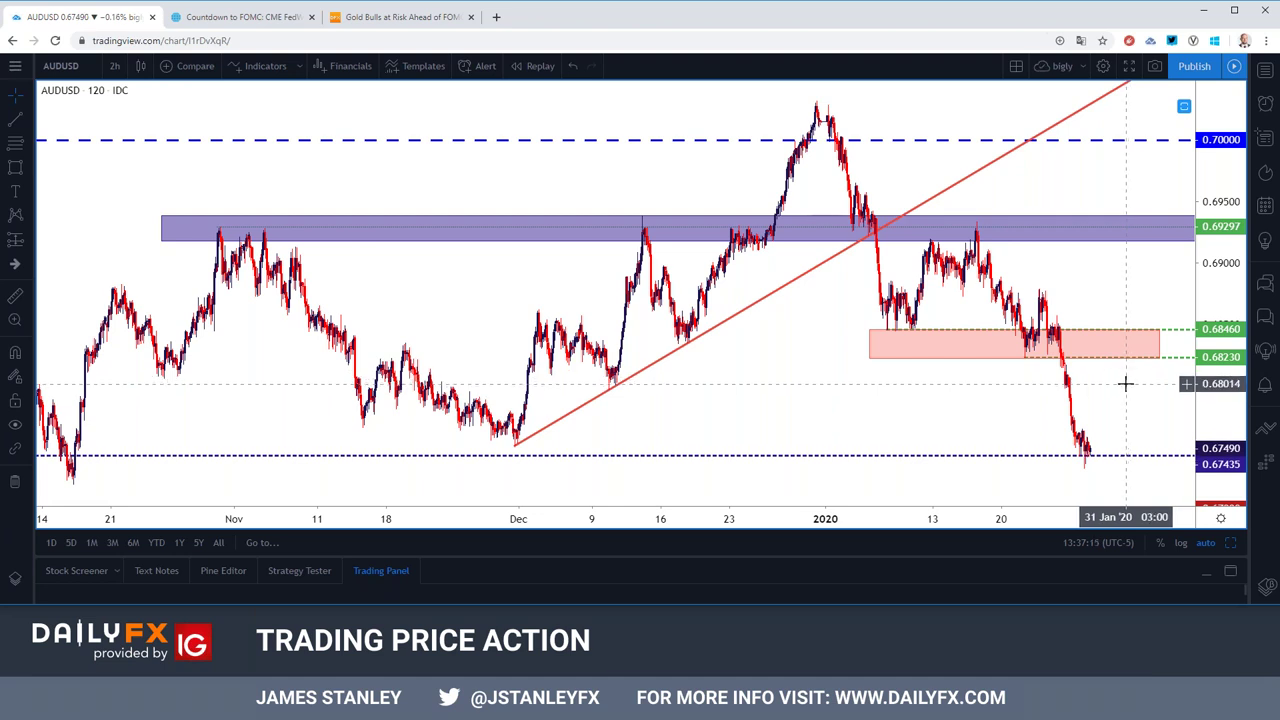
pyautogui.scroll(2, 1110, 390)
pyautogui.scroll(1, 1069, 405)
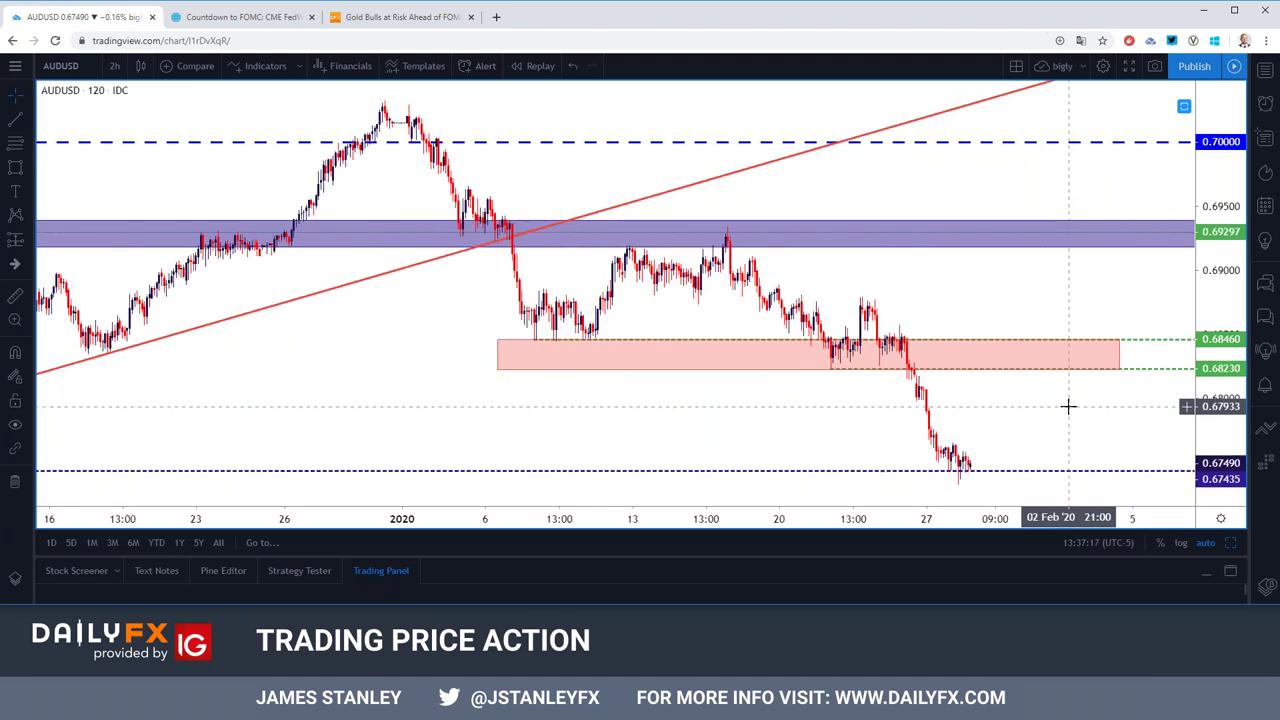
pyautogui.scroll(-1, 1068, 405)
pyautogui.scroll(-2, 1060, 405)
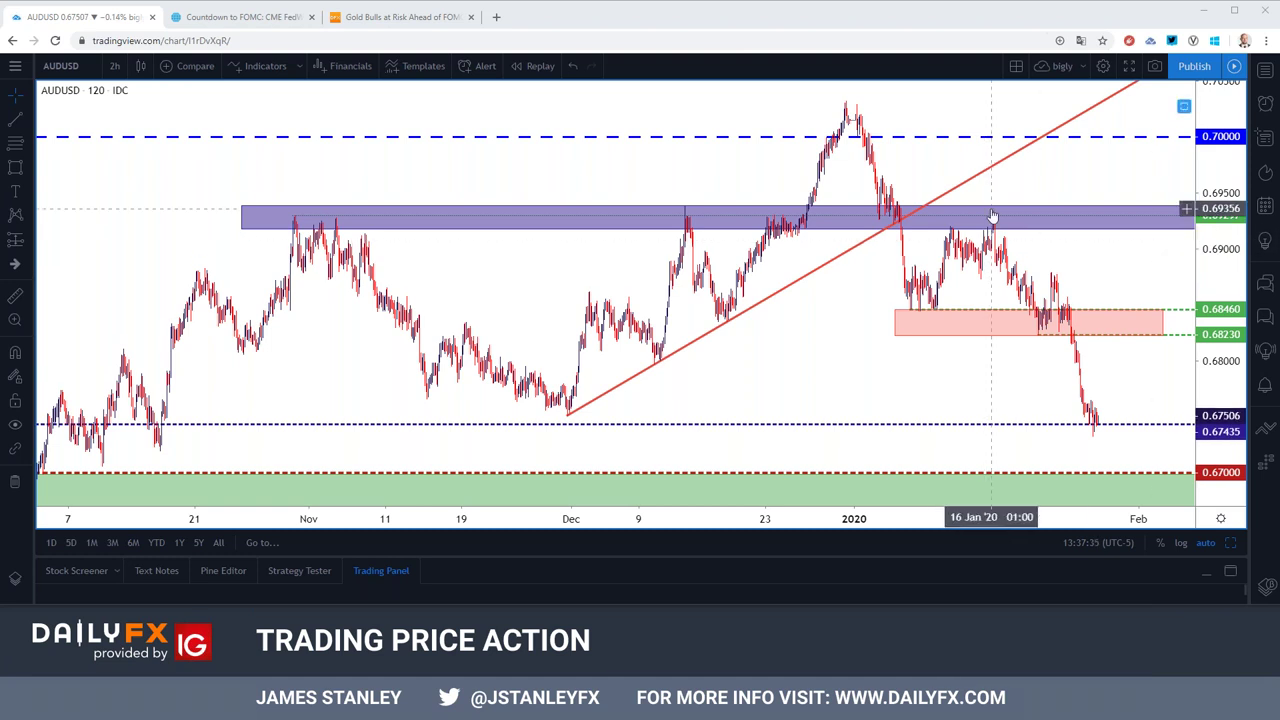
pyautogui.click(85, 66)
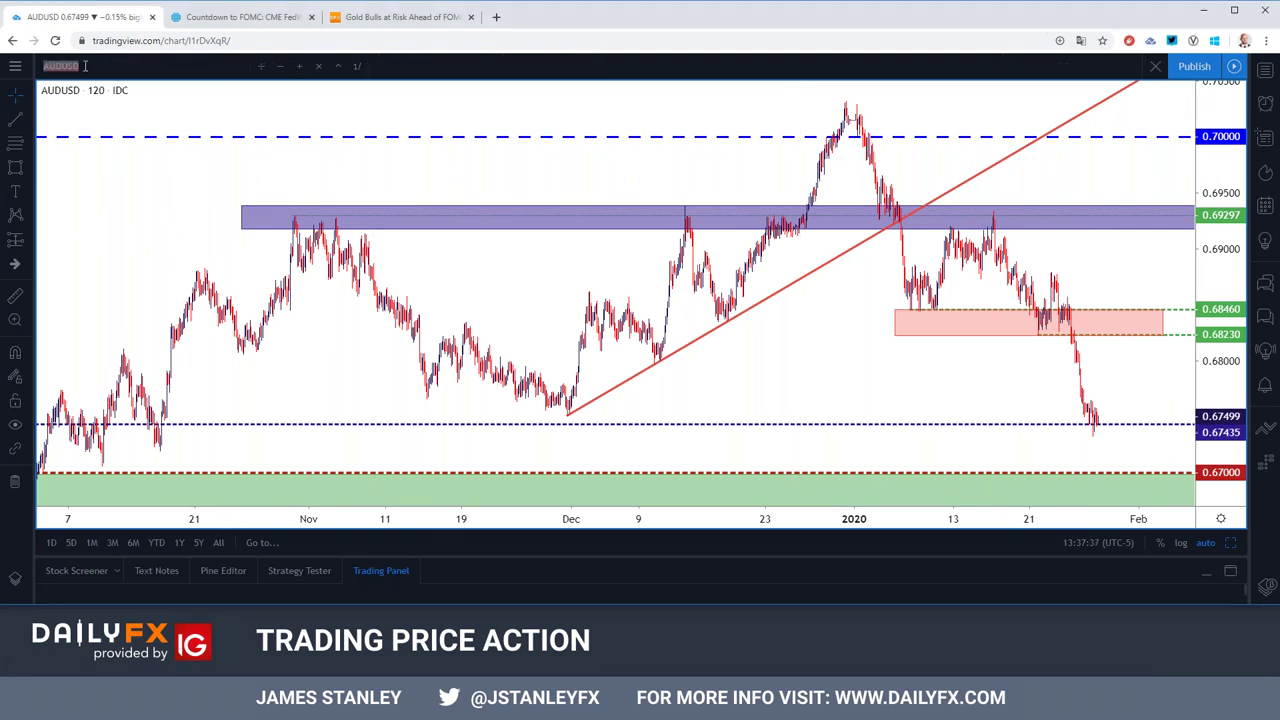
# Step: Load GBPJPY and review it on the daily timeframe
pyautogui.write('GBPJPY')
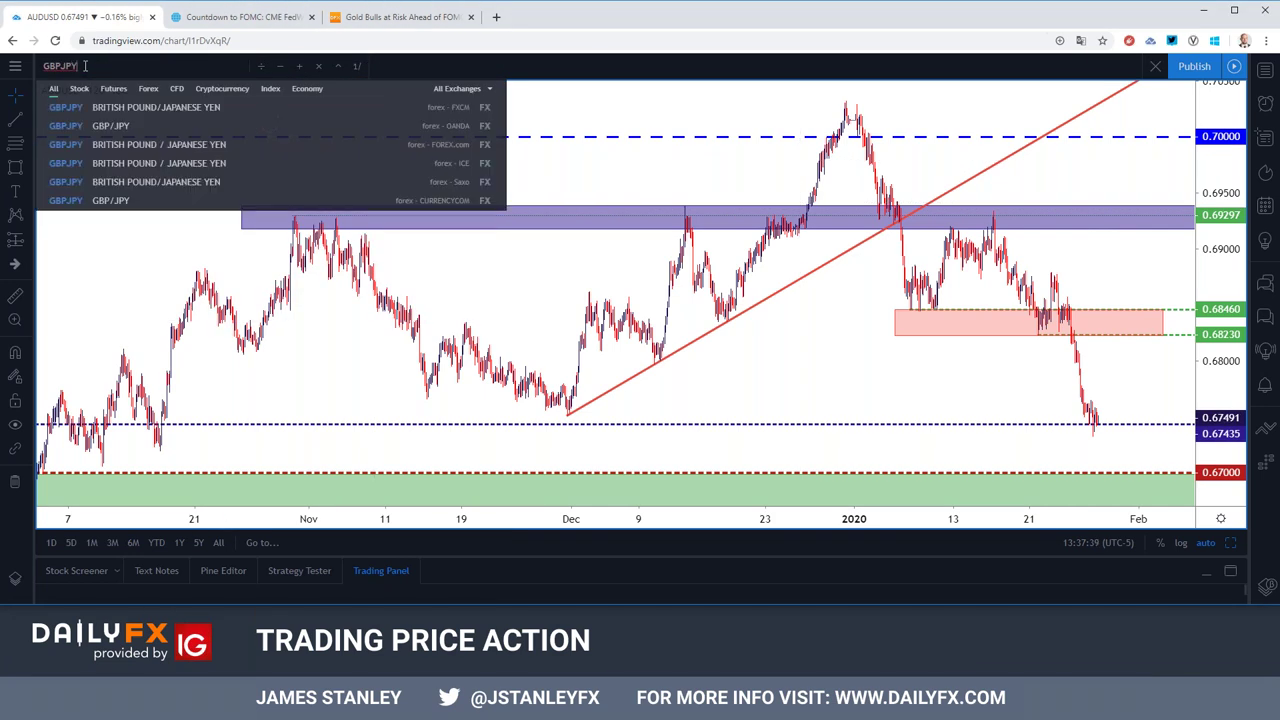
pyautogui.press('Return')
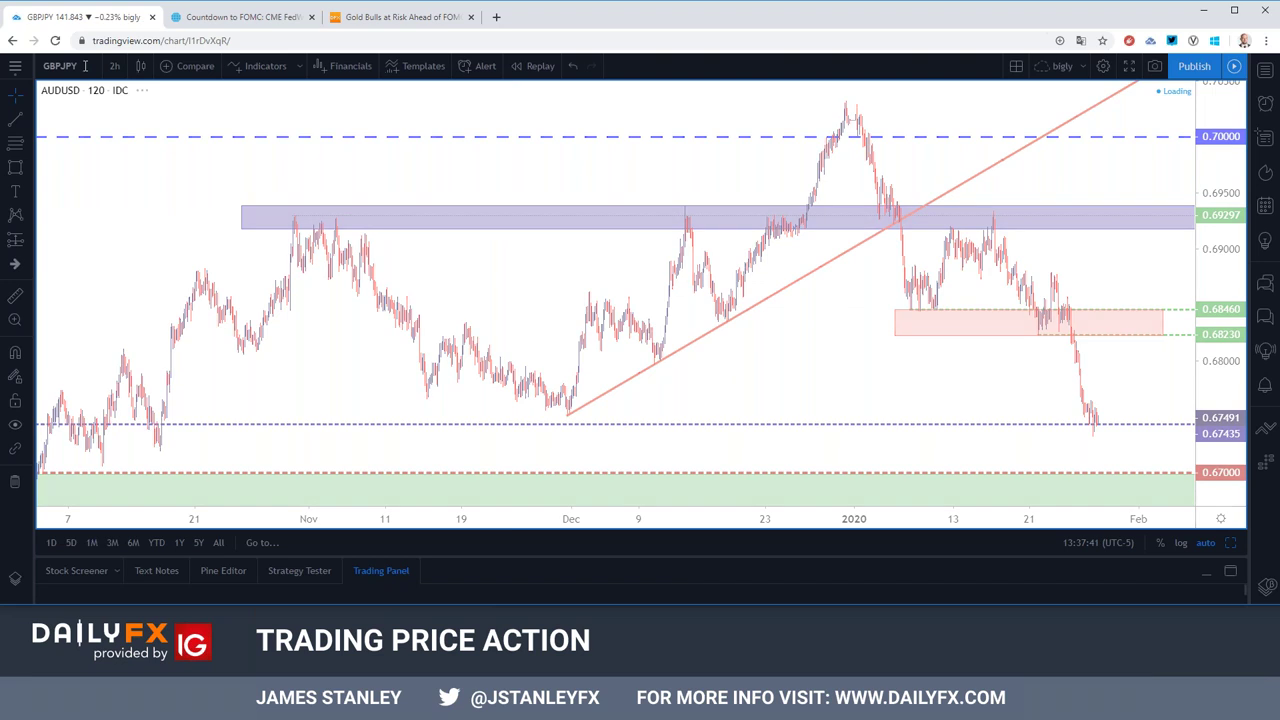
pyautogui.scroll(3, 305, 214)
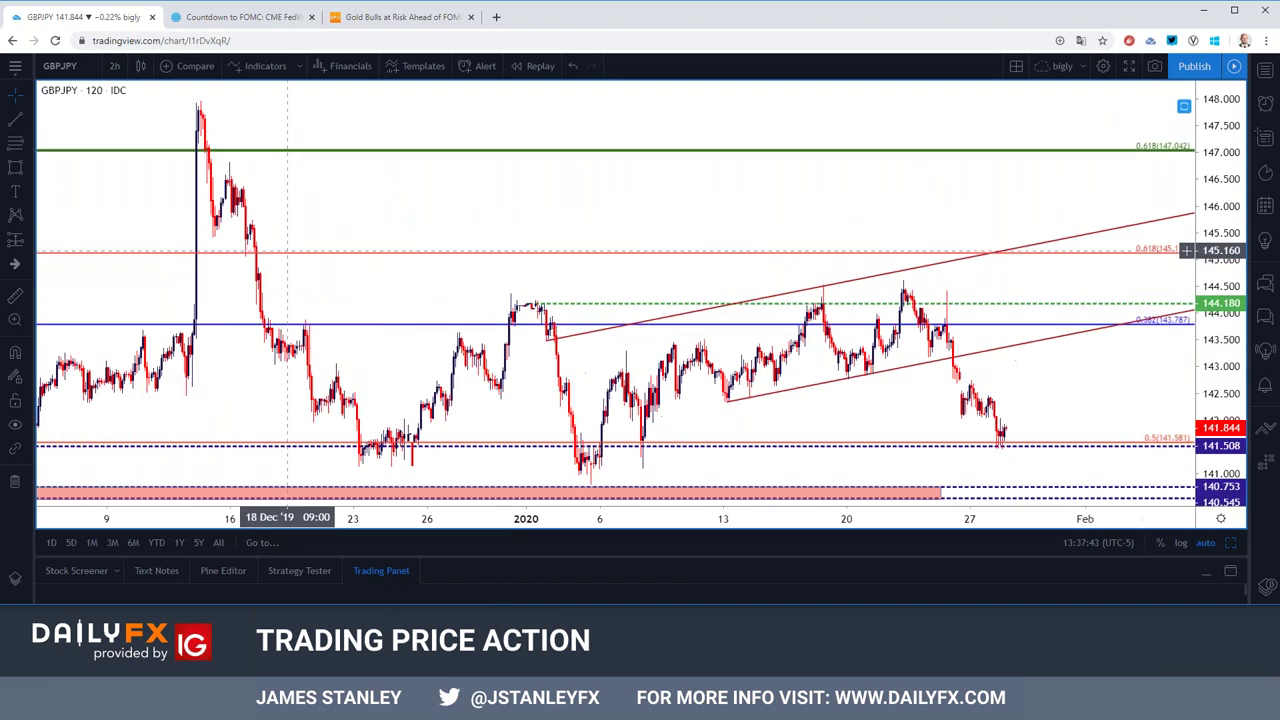
pyautogui.scroll(2, 311, 220)
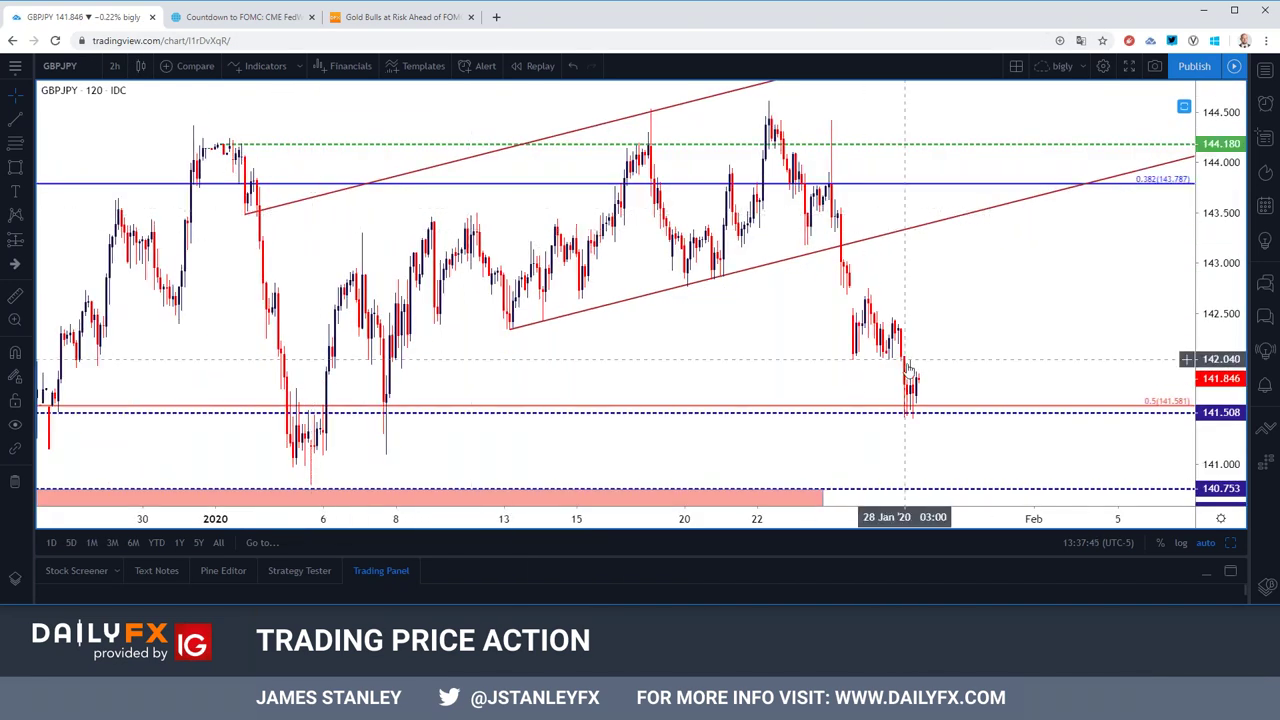
pyautogui.click(114, 66)
pyautogui.click(163, 398)
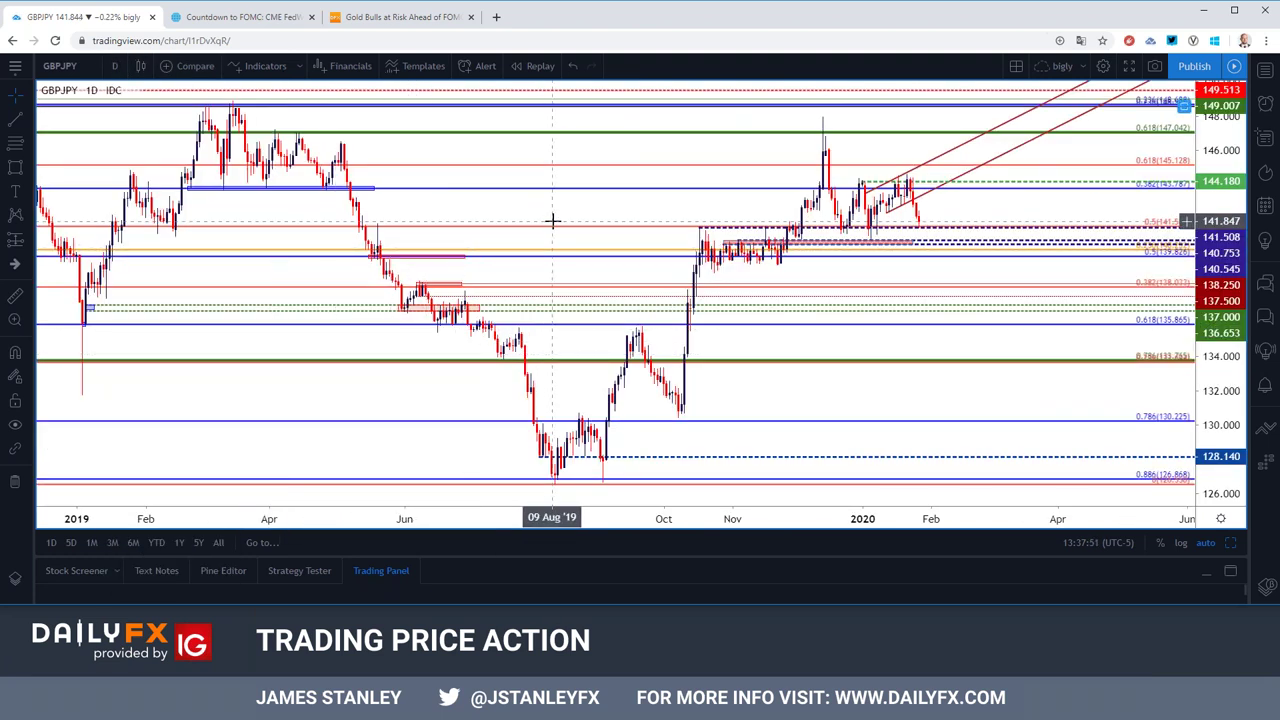
pyautogui.scroll(1, 608, 219)
pyautogui.scroll(1, 608, 220)
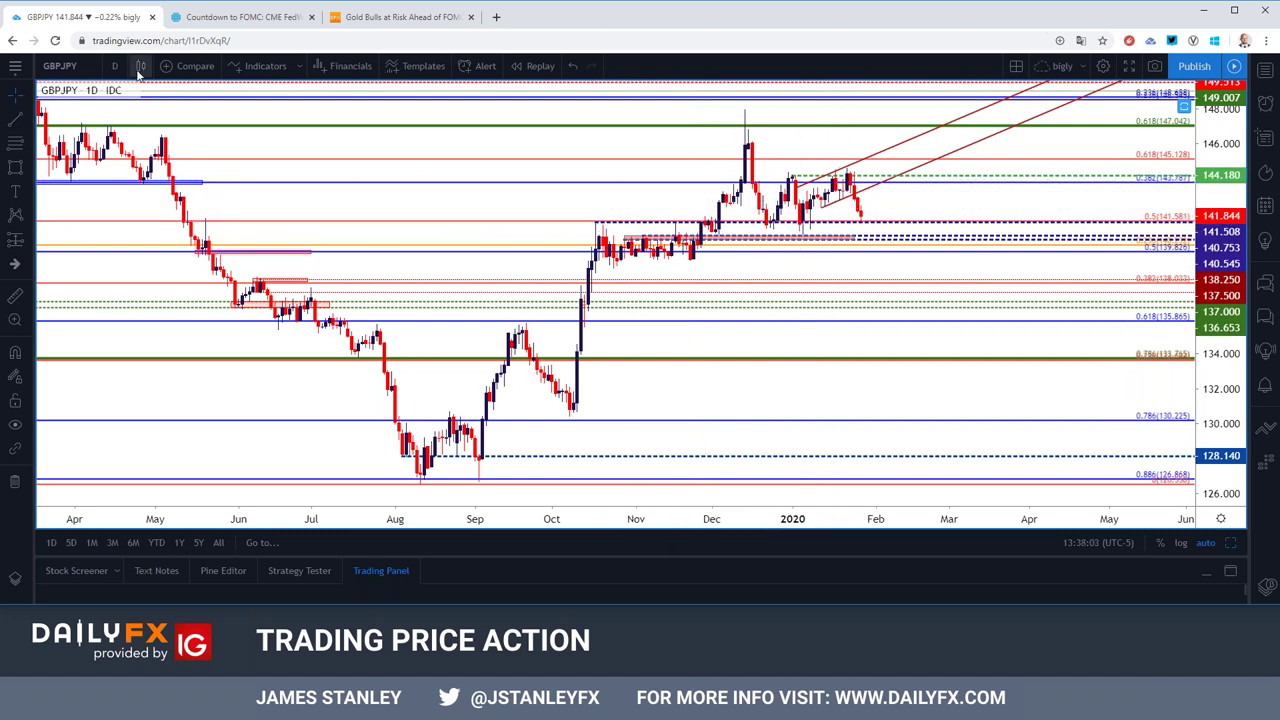
# Step: Switch GBPJPY to the 4-hour chart, zoom out, and start a new symbol search
pyautogui.click(114, 66)
pyautogui.click(140, 349)
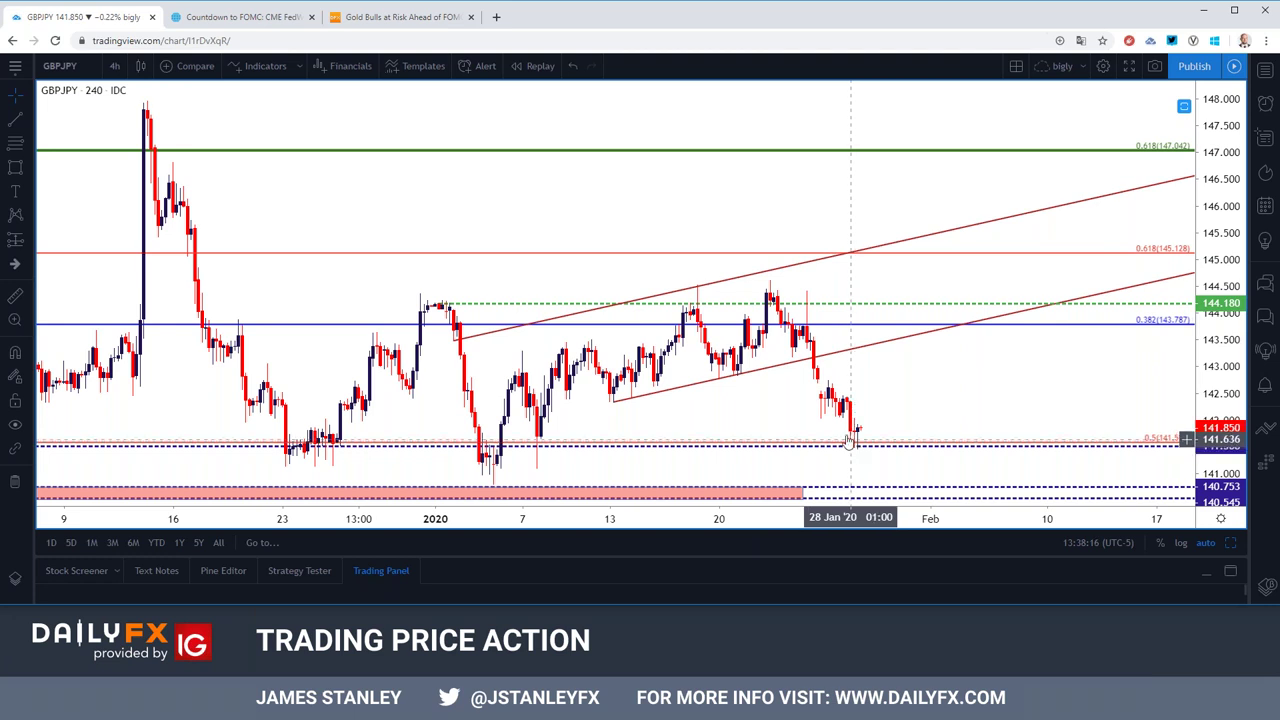
pyautogui.scroll(-1, 860, 425)
pyautogui.scroll(-1, 800, 414)
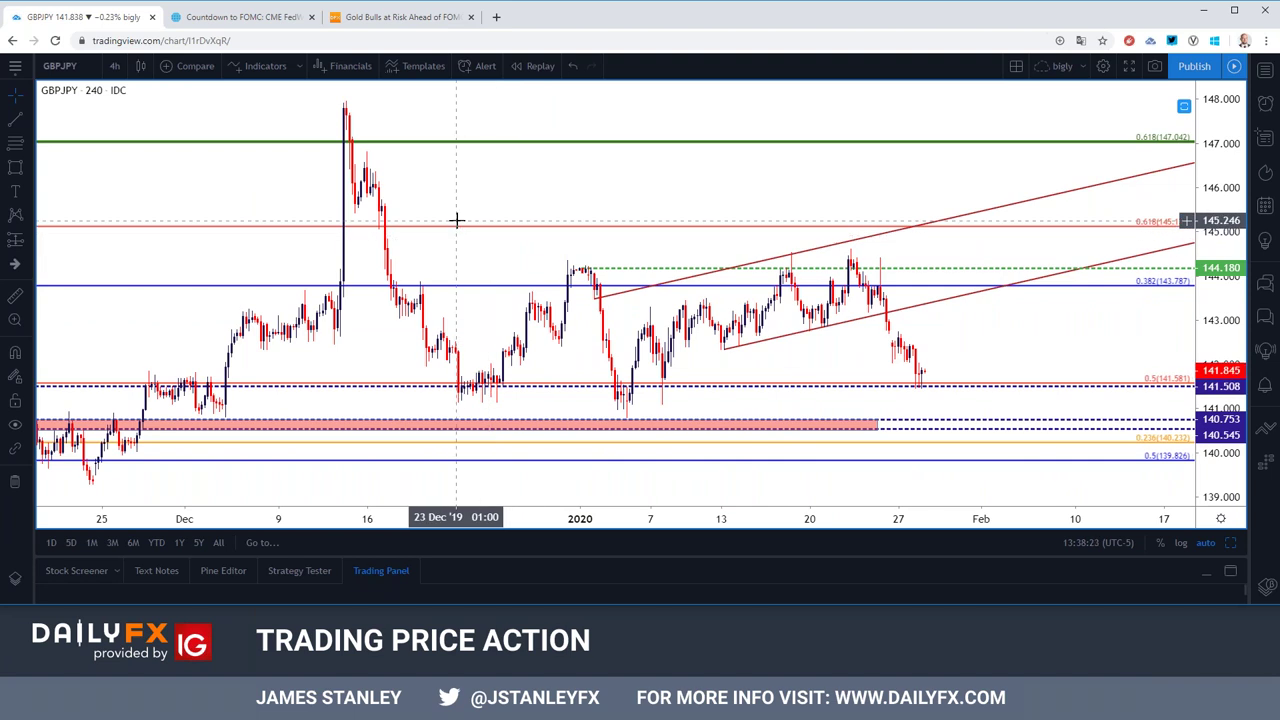
pyautogui.click(73, 68)
pyautogui.click(64, 67)
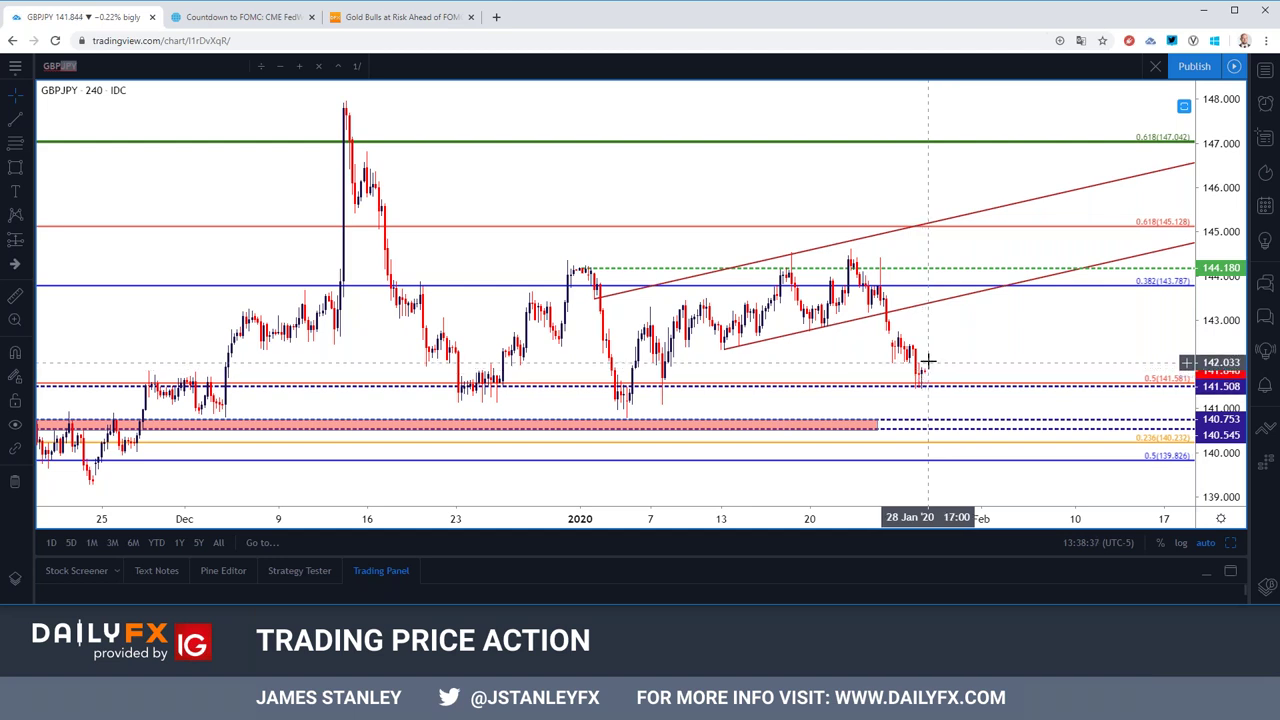
pyautogui.click(98, 67)
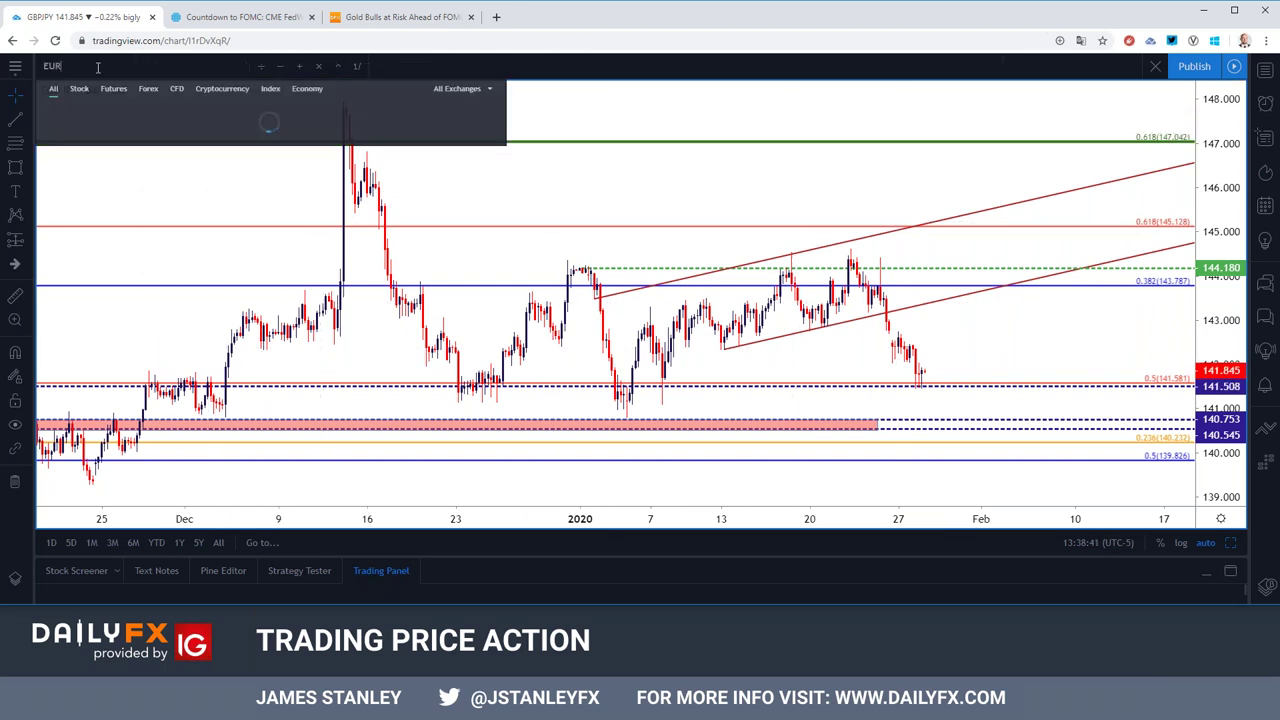
# Step: Load the FX EURJPY 4-hour chart and zoom out to see its levels
pyautogui.write('eurjpy')
pyautogui.press('Down')
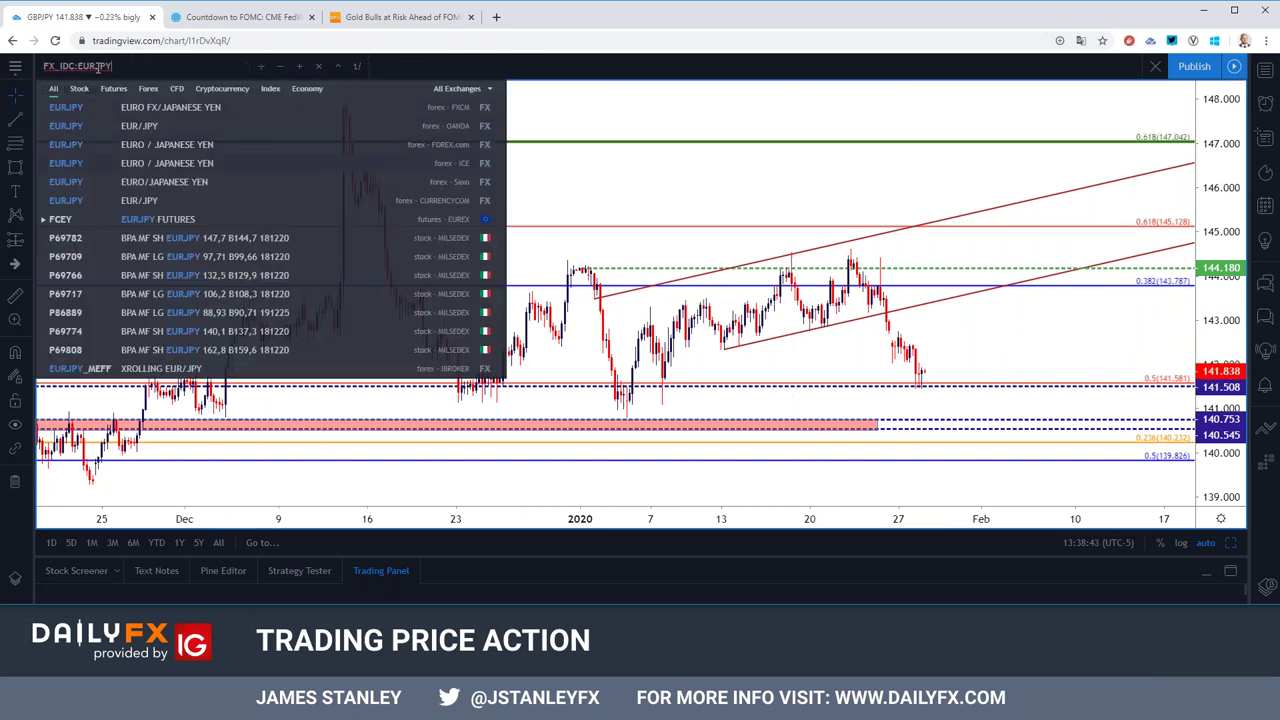
pyautogui.press('Return')
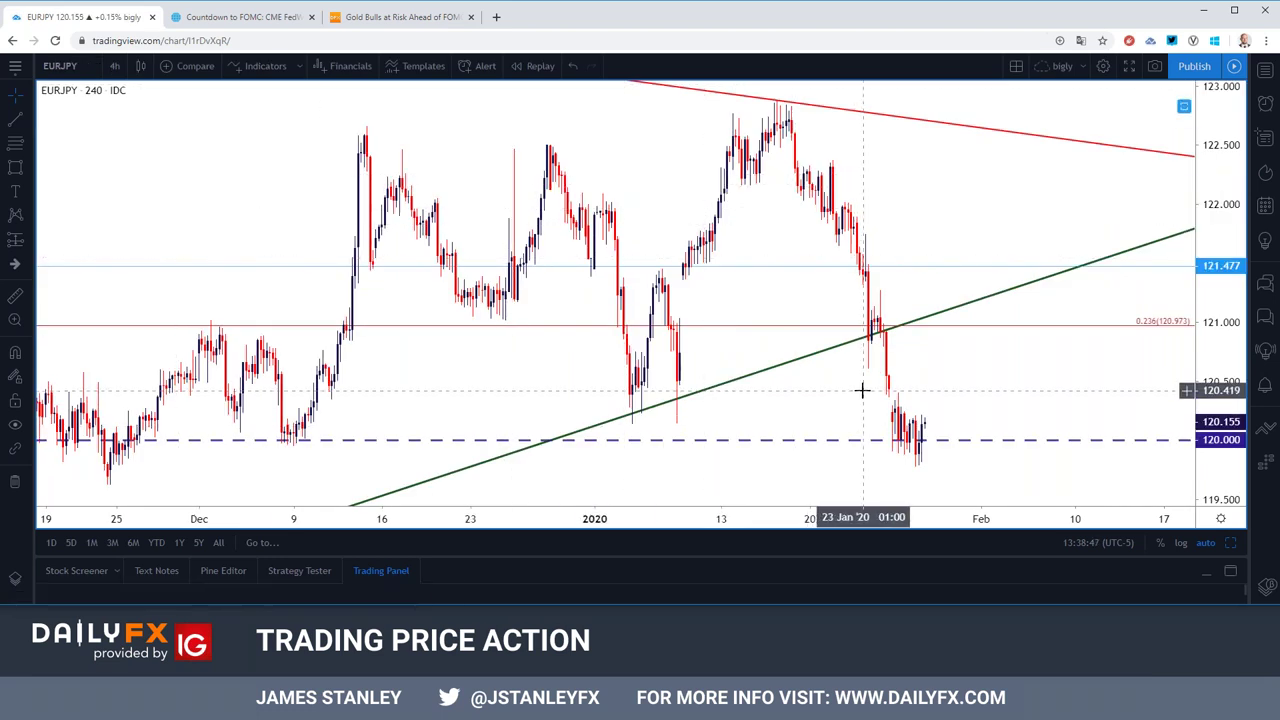
pyautogui.scroll(-2, 860, 383)
pyautogui.scroll(-2, 860, 383)
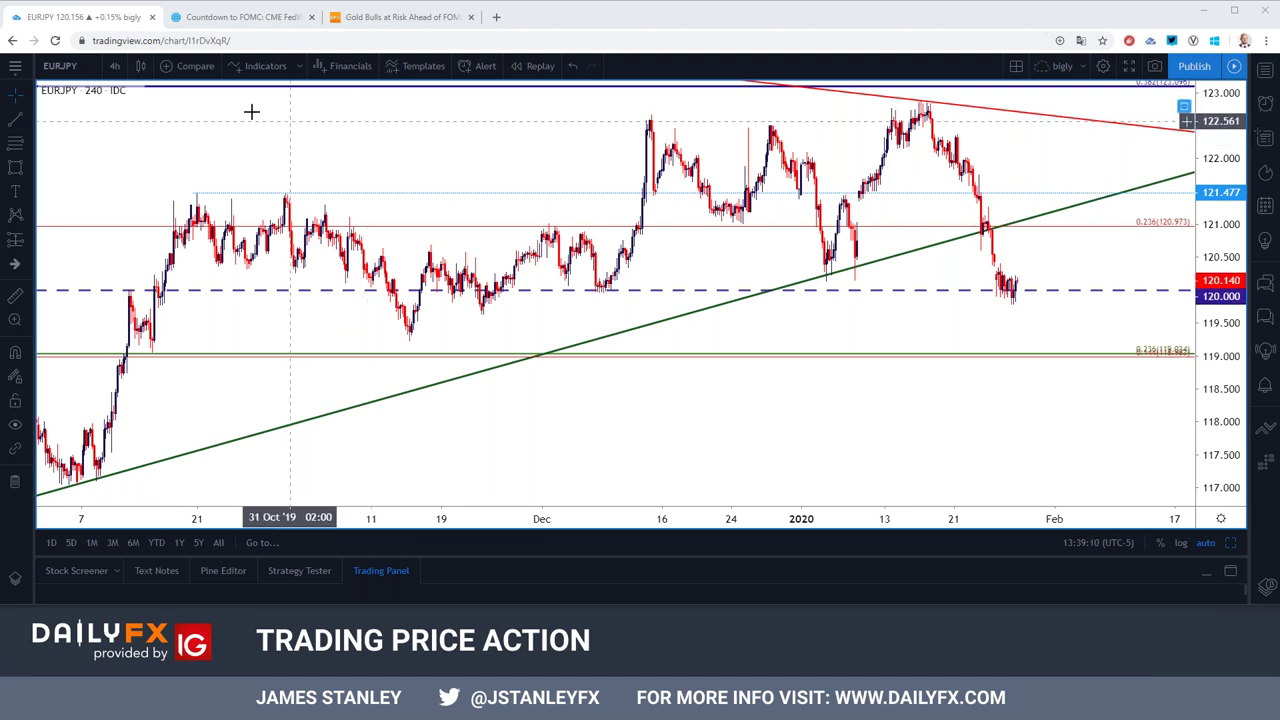
pyautogui.click(90, 70)
# Step: Load DXY on the 1-hour timeframe and delete its Fibonacci levels
pyautogui.write('DXY')
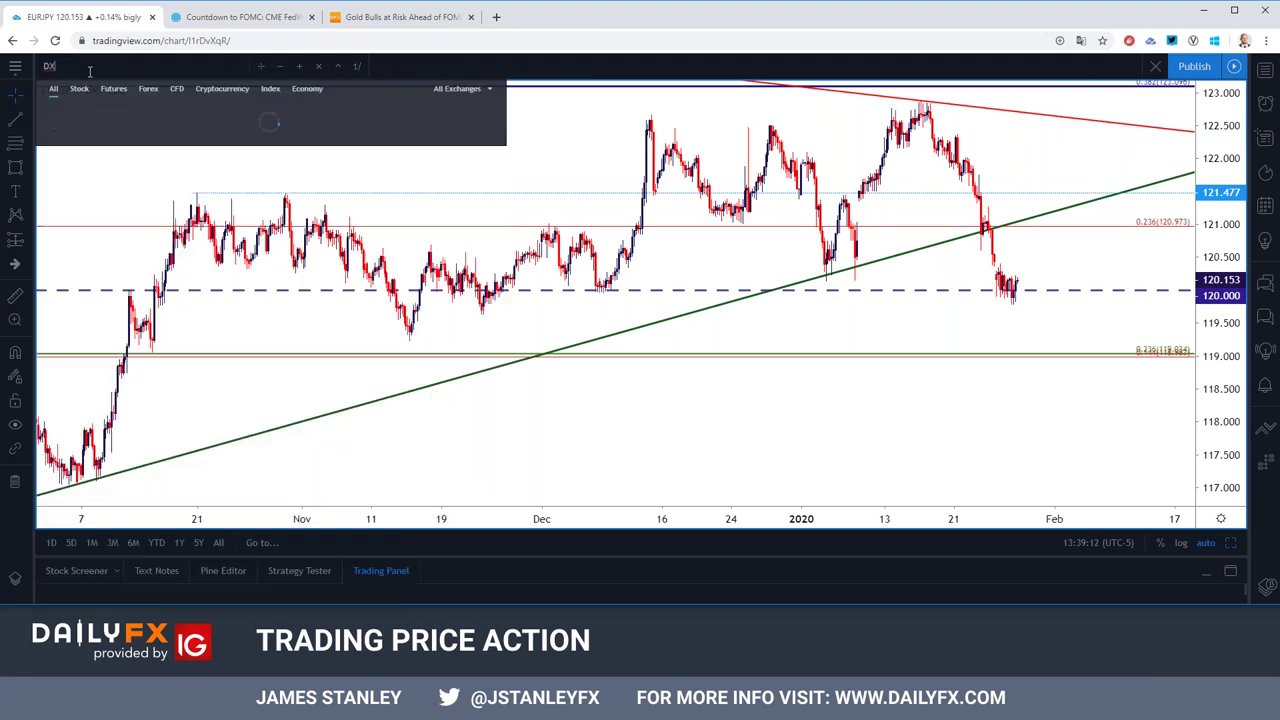
pyautogui.press('Return')
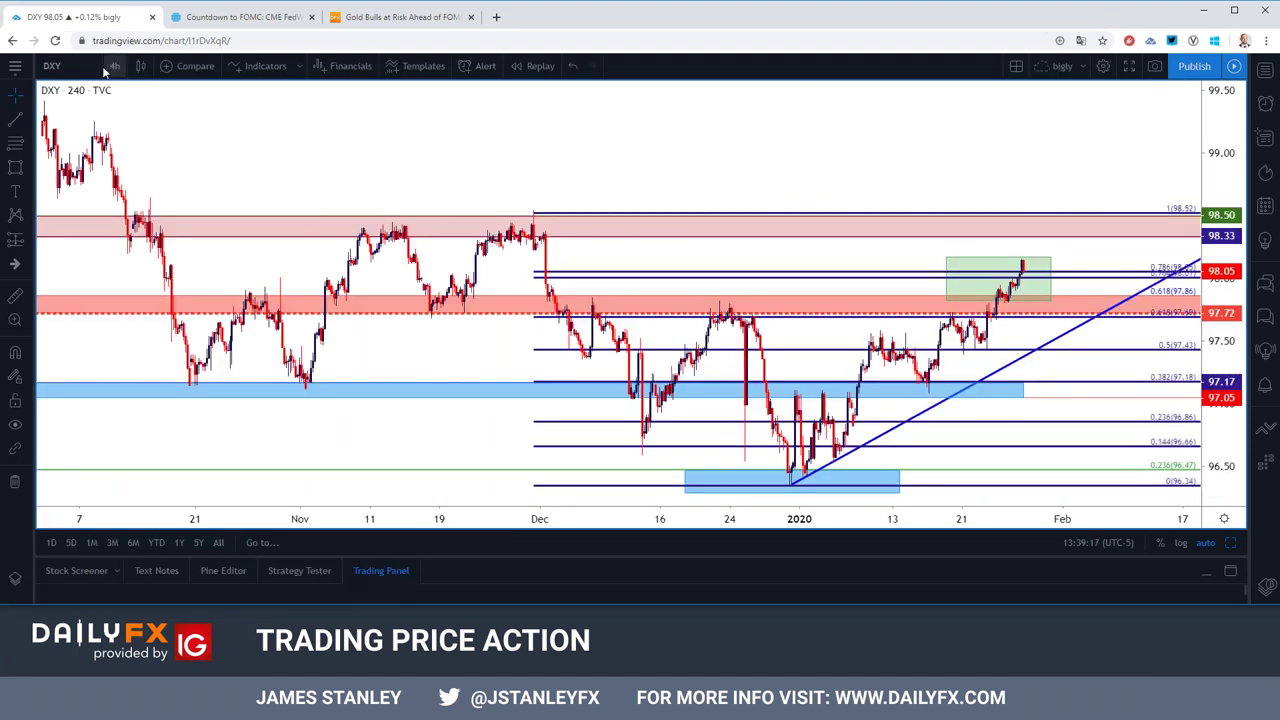
pyautogui.click(114, 66)
pyautogui.click(155, 289)
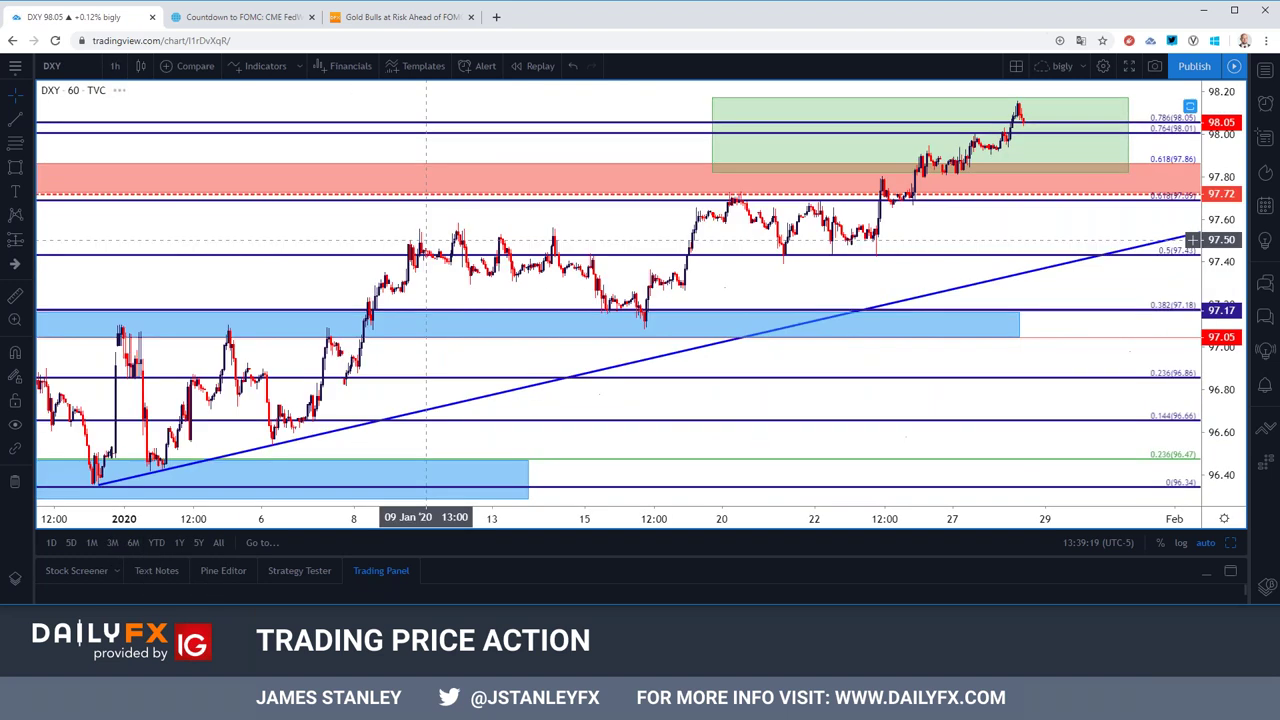
pyautogui.click(91, 487)
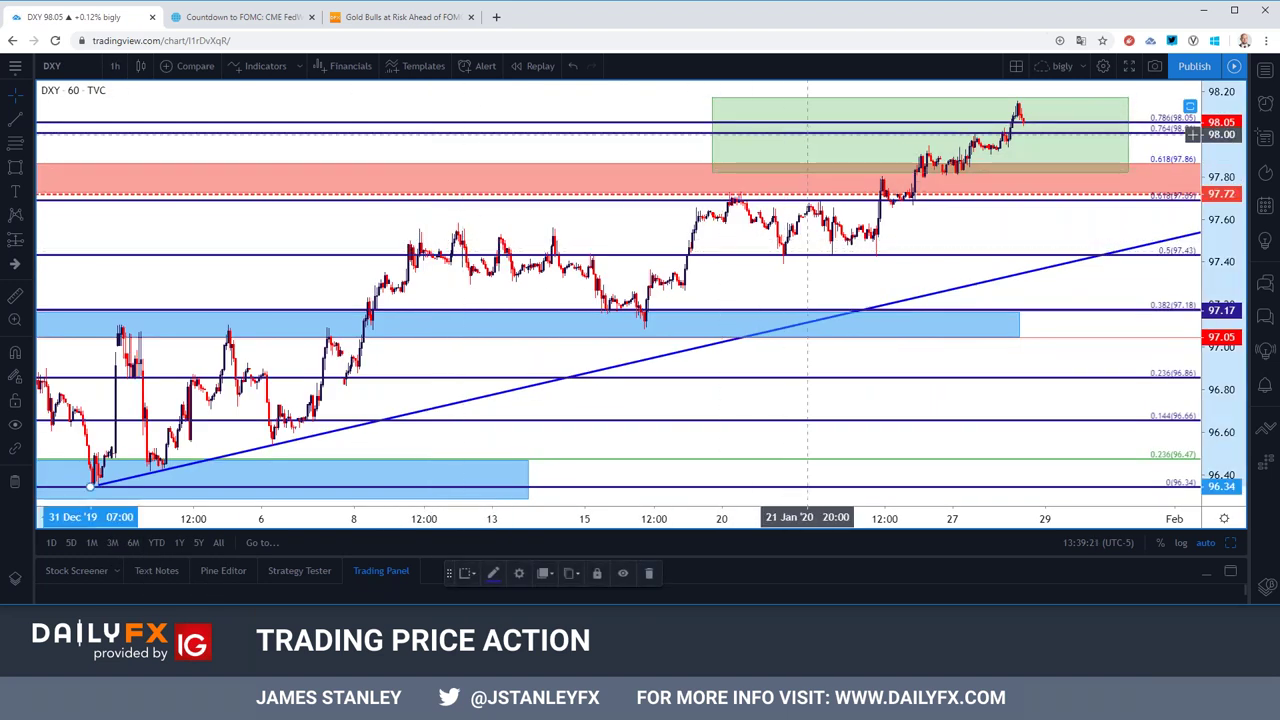
pyautogui.press('Delete')
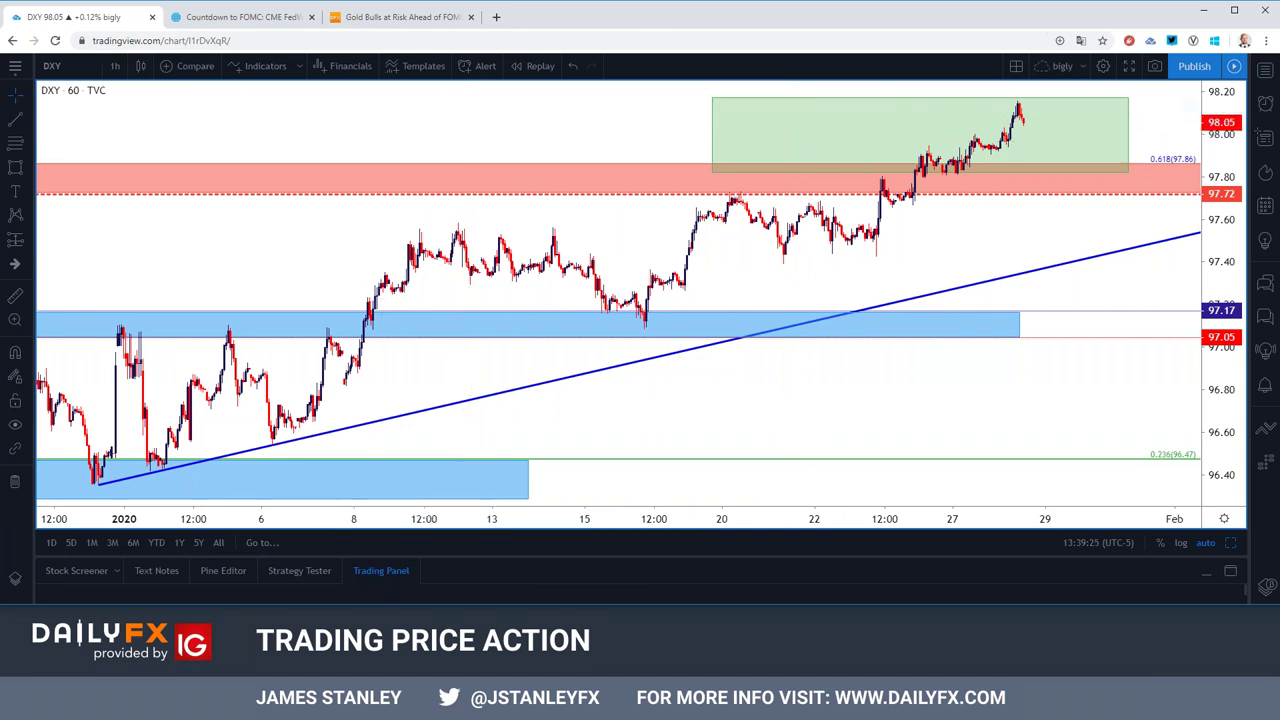
# Step: Switch DXY to the daily timeframe and zoom out back to mid-2018
pyautogui.click(115, 65)
pyautogui.click(170, 398)
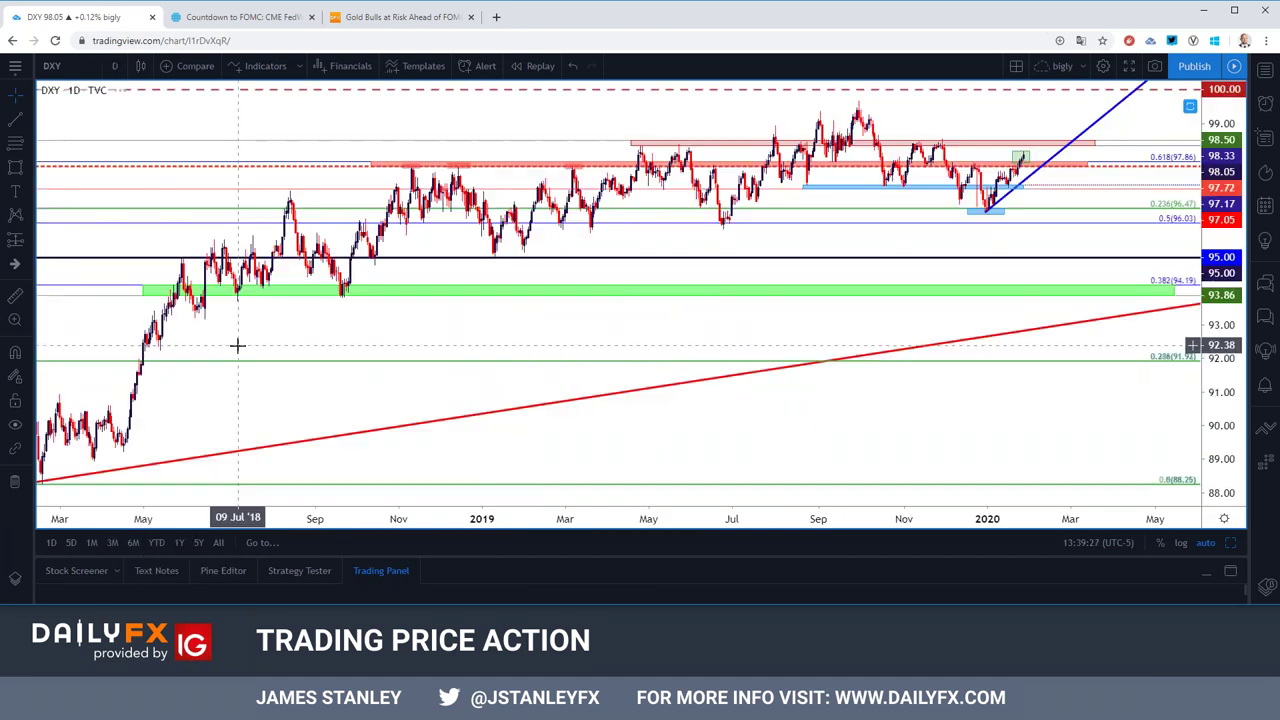
pyautogui.scroll(3, 238, 345)
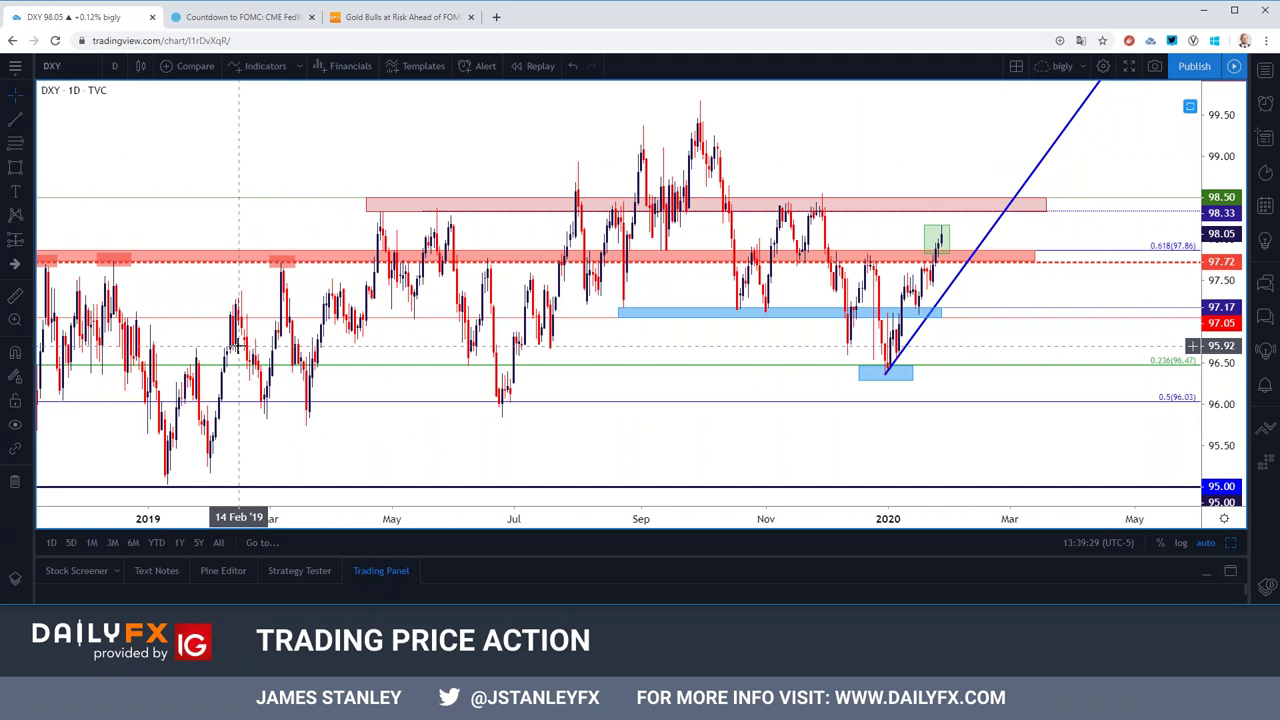
pyautogui.scroll(-2, 238, 345)
pyautogui.scroll(-2, 238, 345)
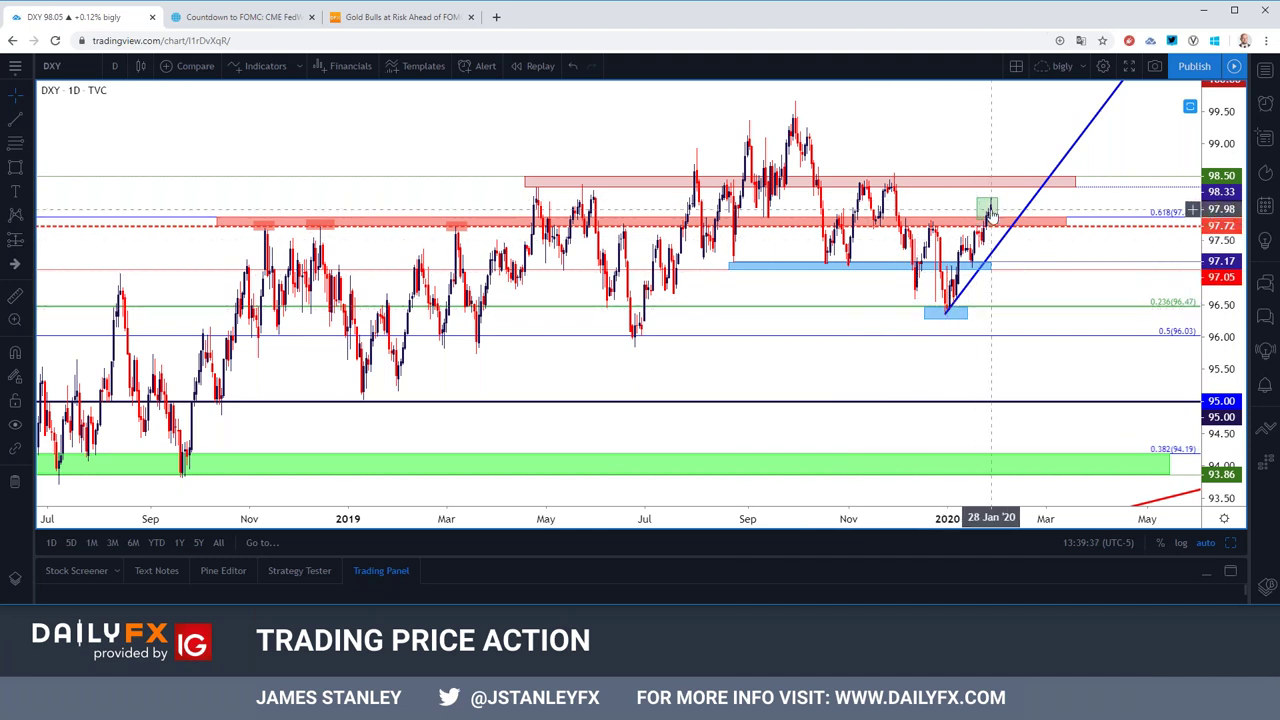
pyautogui.click(30, 146)
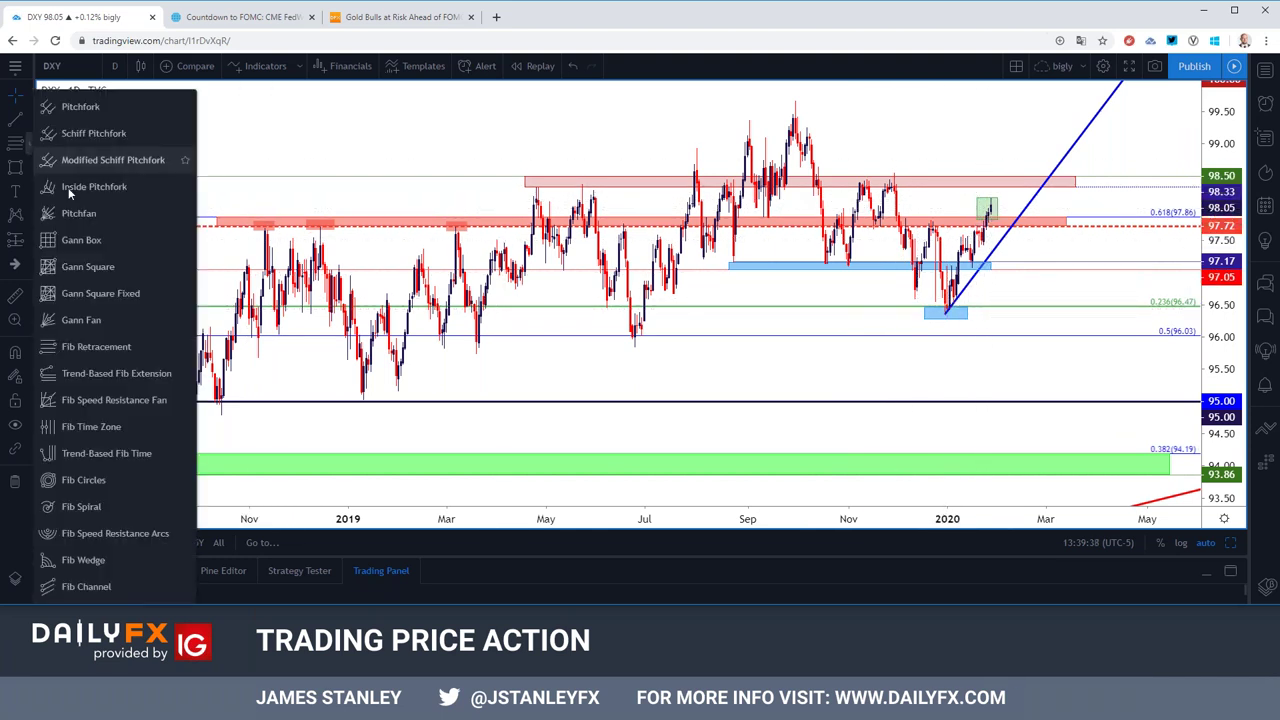
# Step: Draw a Fib retracement from the October high to the late-December low, then delete it
pyautogui.click(114, 346)
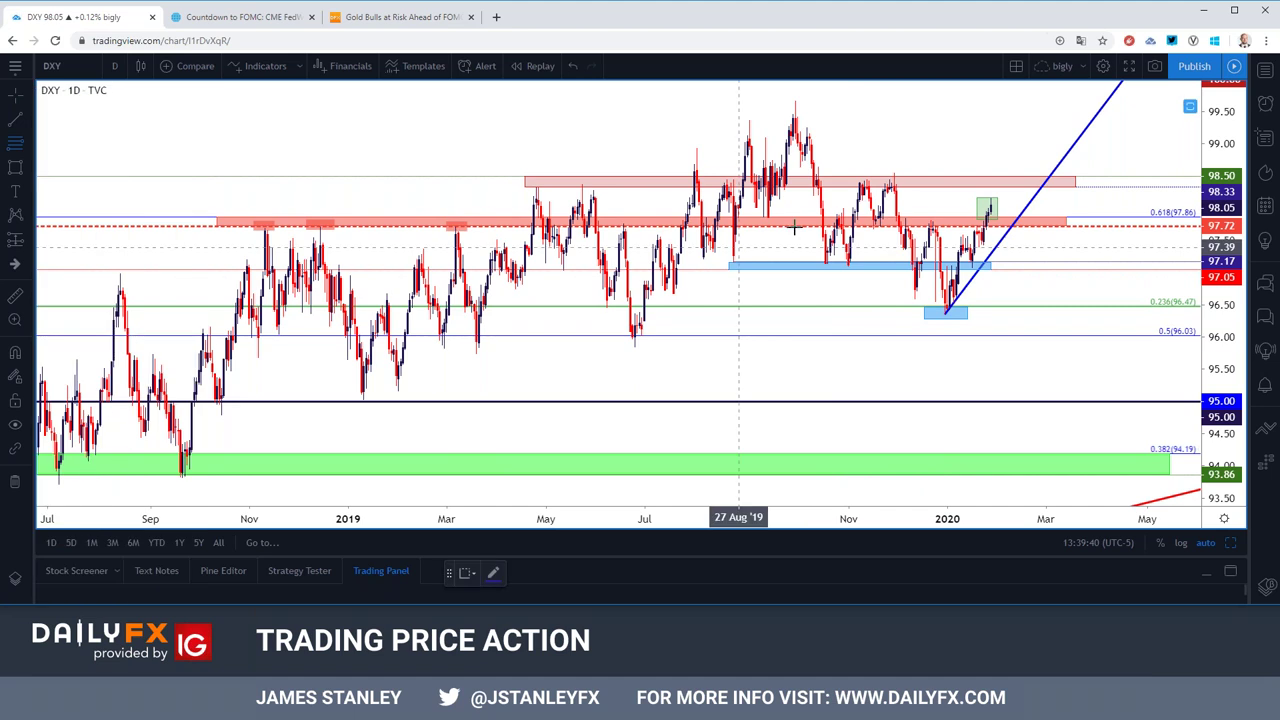
pyautogui.click(795, 101)
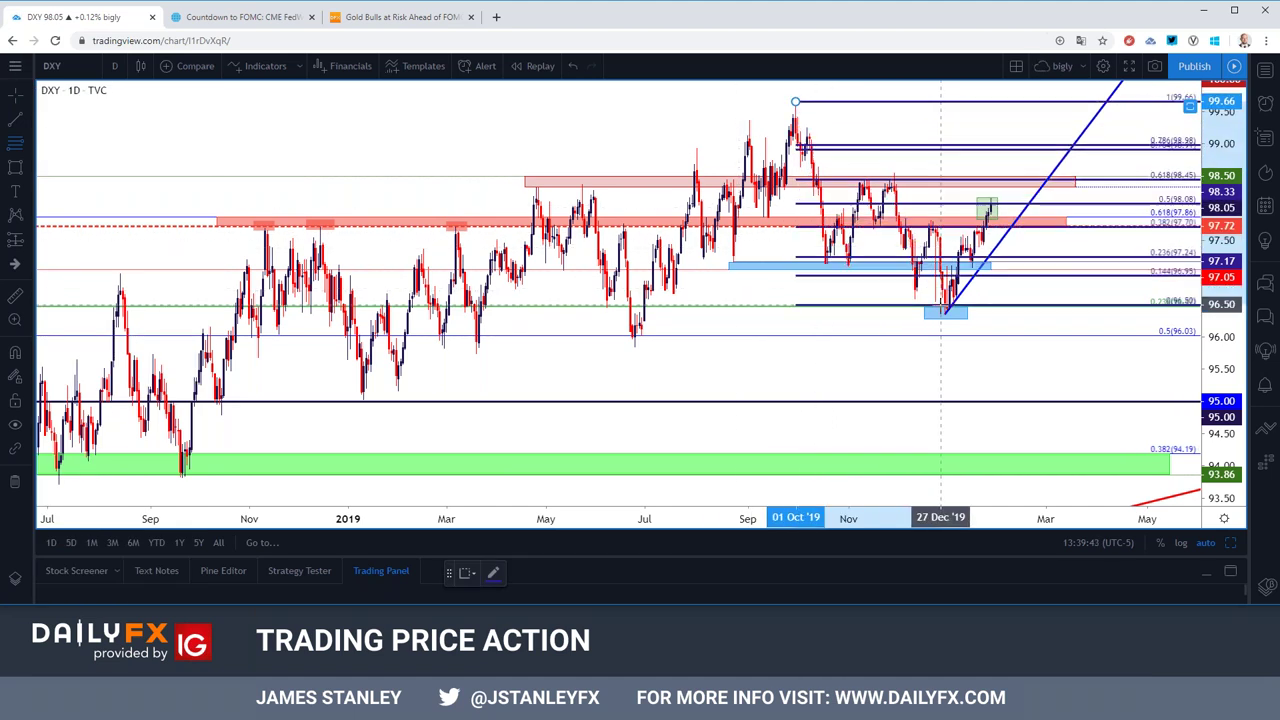
pyautogui.click(946, 314)
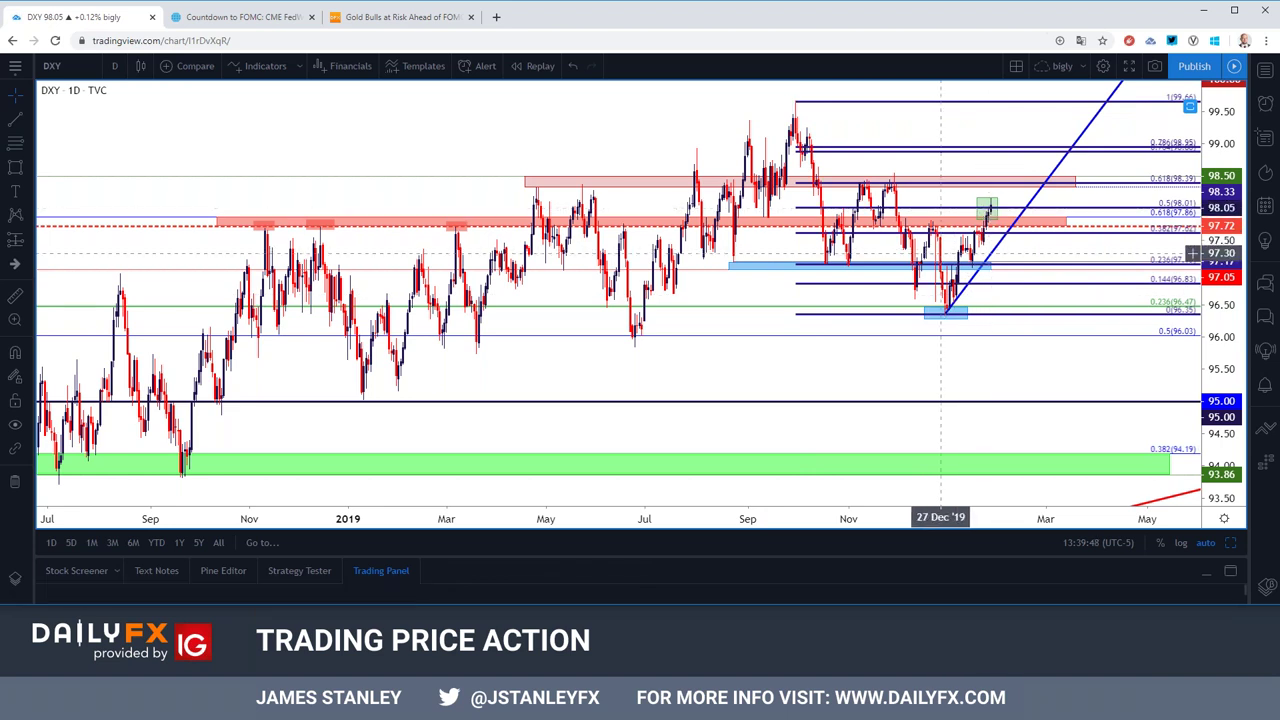
pyautogui.click(1082, 214)
pyautogui.press('Delete')
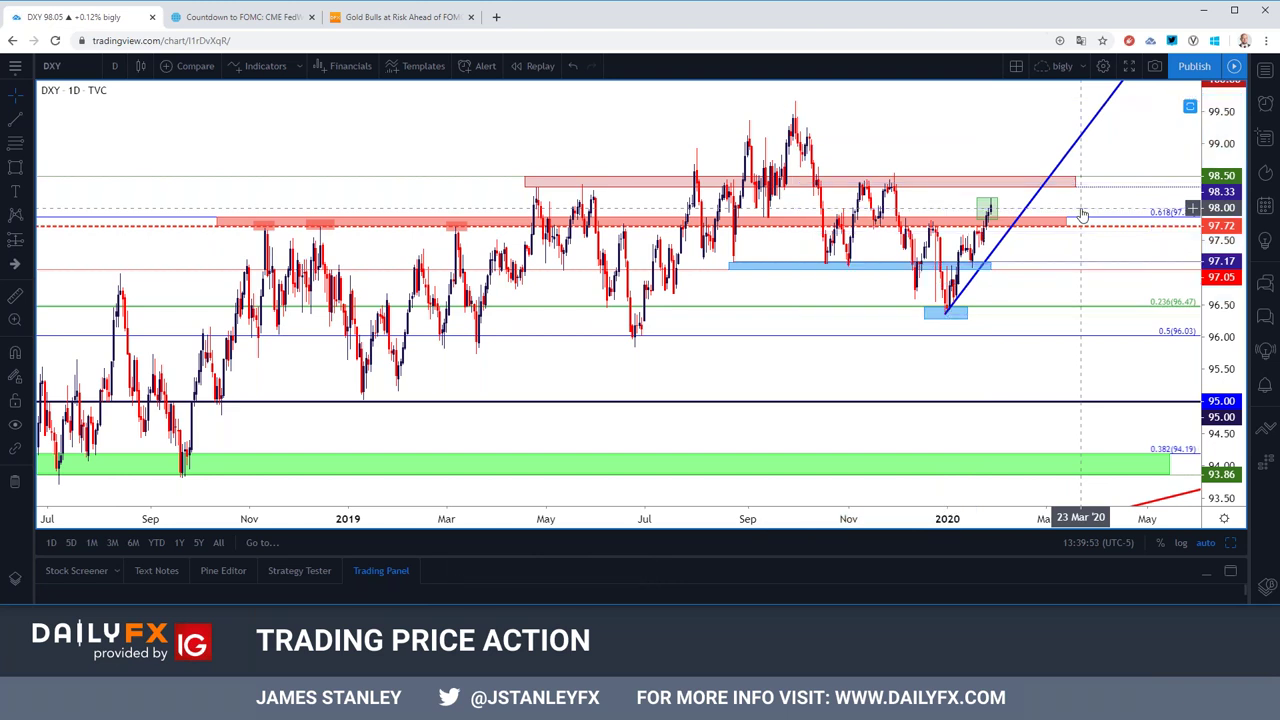
pyautogui.scroll(3, 1070, 209)
pyautogui.scroll(2, 1070, 209)
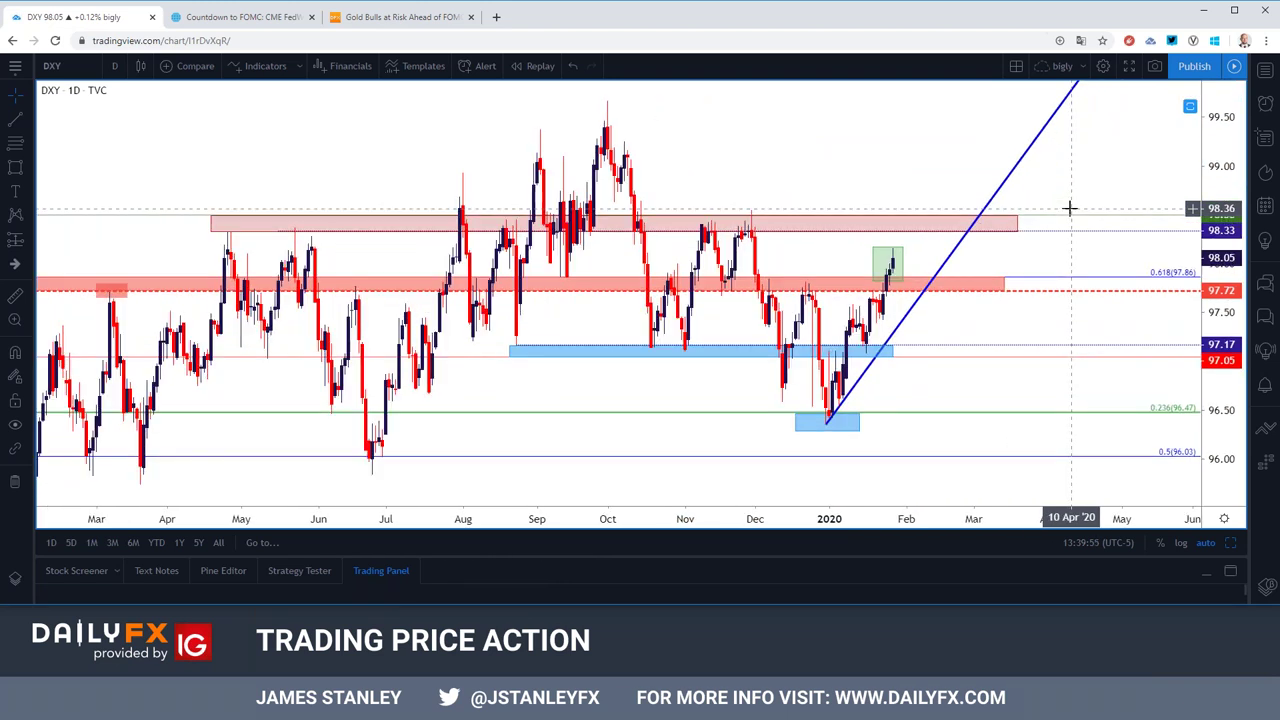
pyautogui.scroll(-2, 1070, 209)
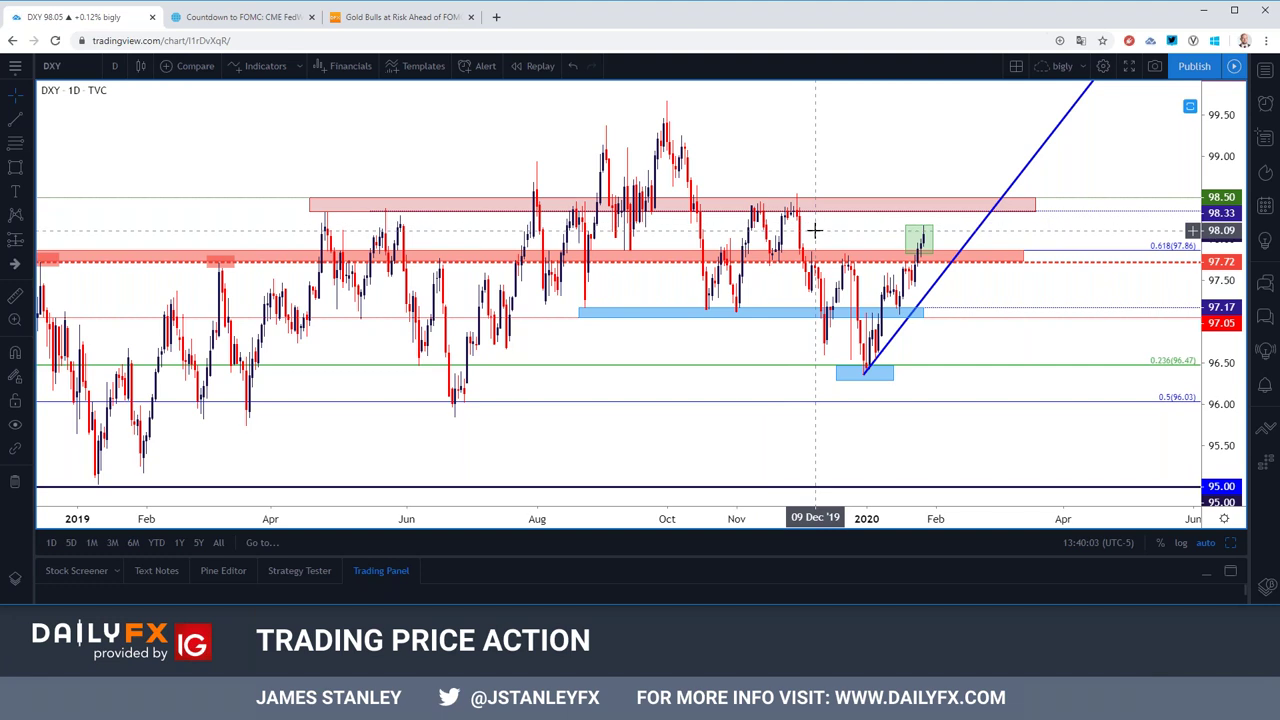
pyautogui.scroll(-1, 815, 231)
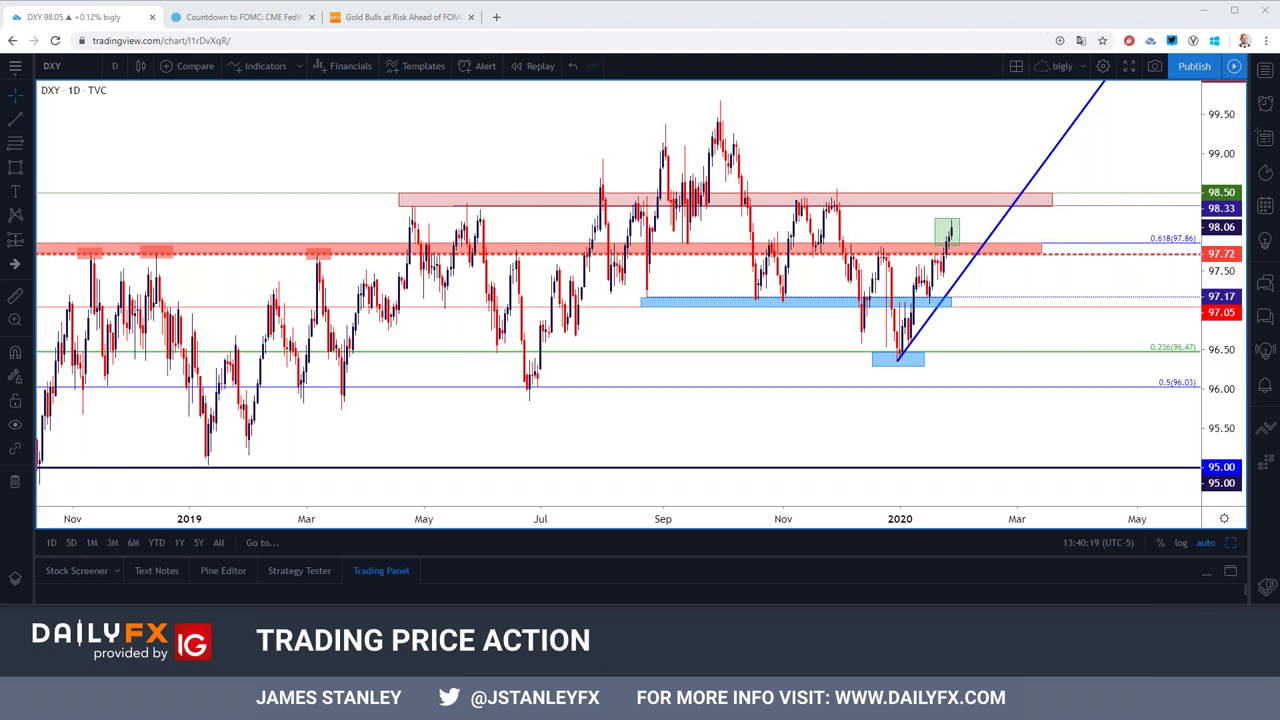
# Step: Load the Dow's US30USD chart from the US30 search results
pyautogui.click(58, 66)
pyautogui.write('TVC:US30')
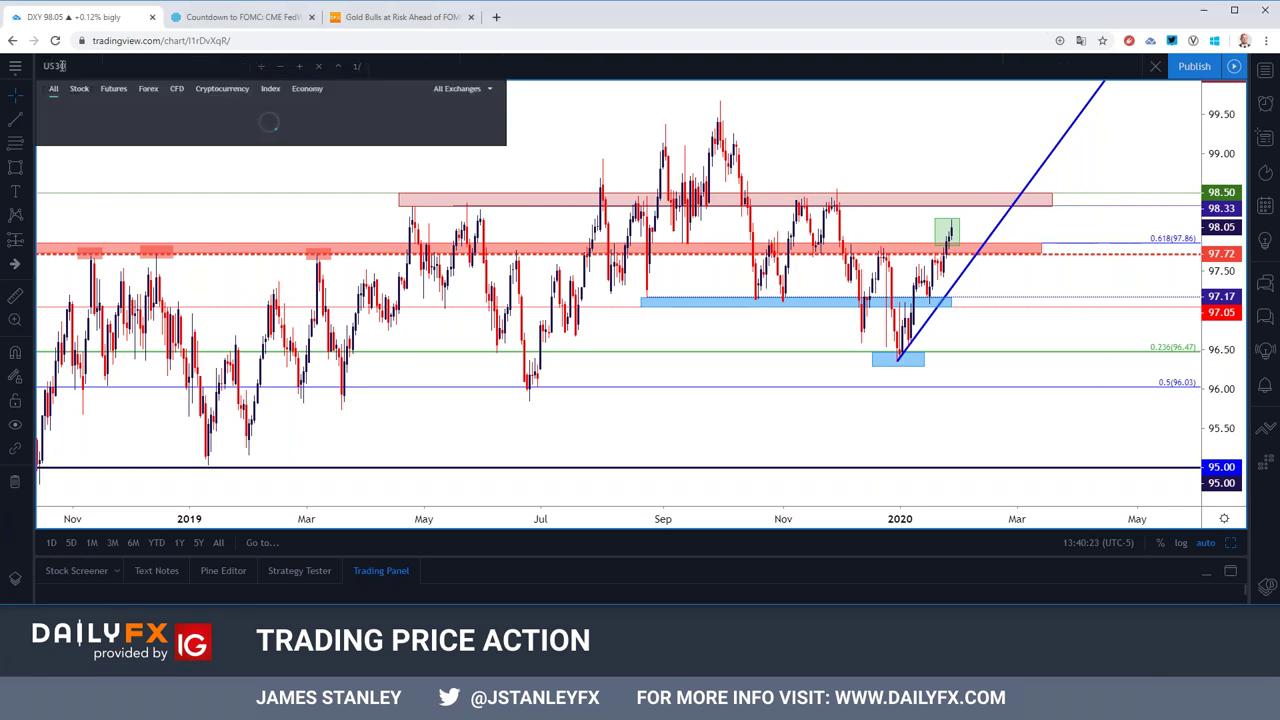
pyautogui.press('Down')
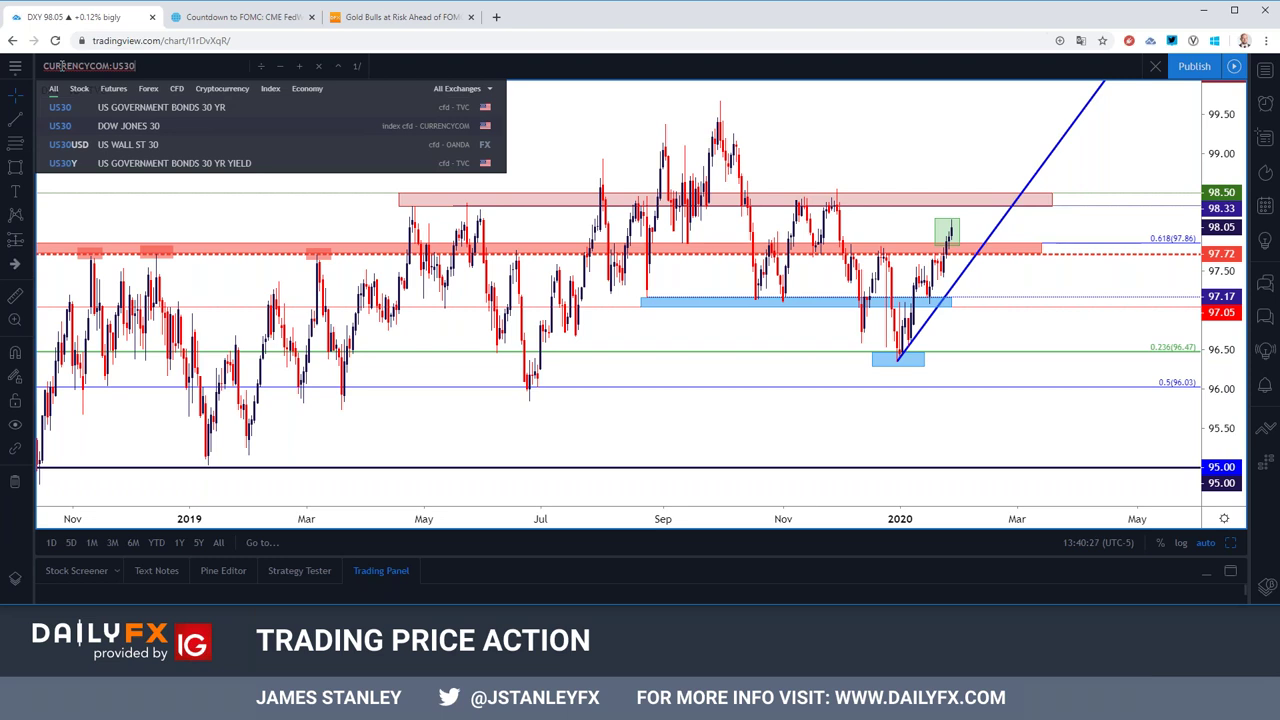
pyautogui.press('Down')
pyautogui.press('Return')
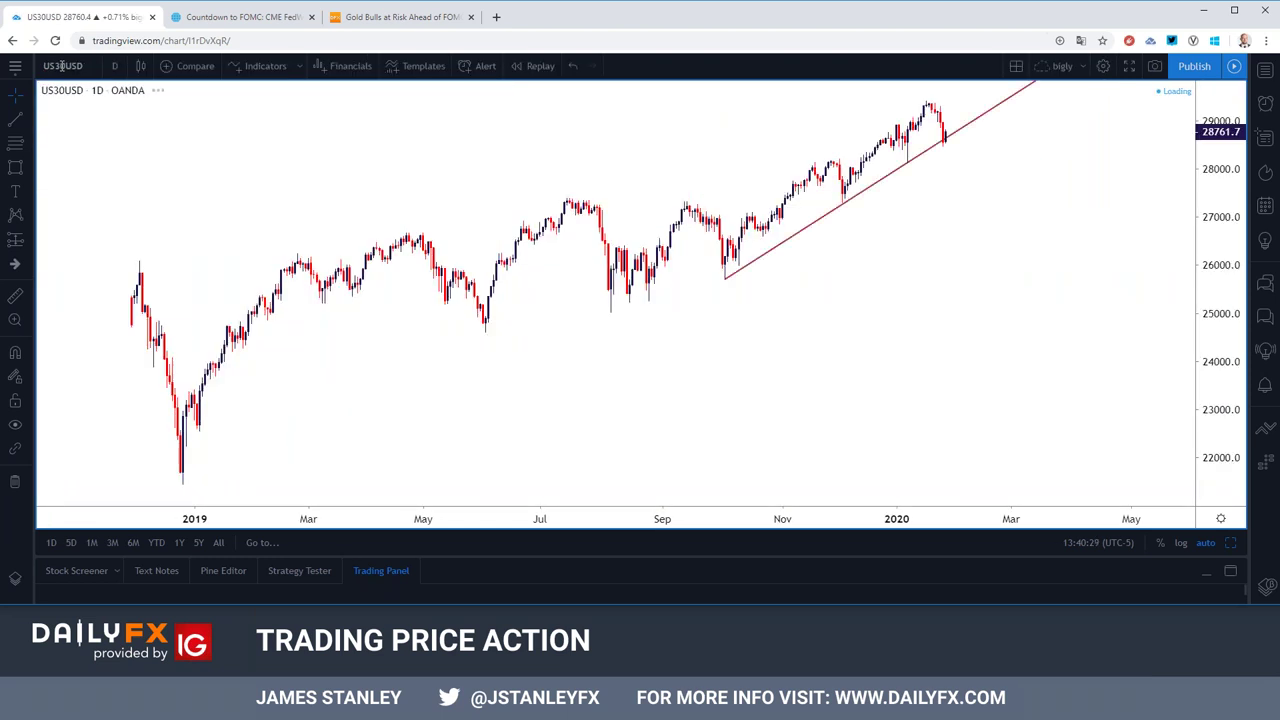
# Step: View US30USD on 4-hour candles and move the trendline's start onto the October low
pyautogui.click(114, 66)
pyautogui.click(156, 342)
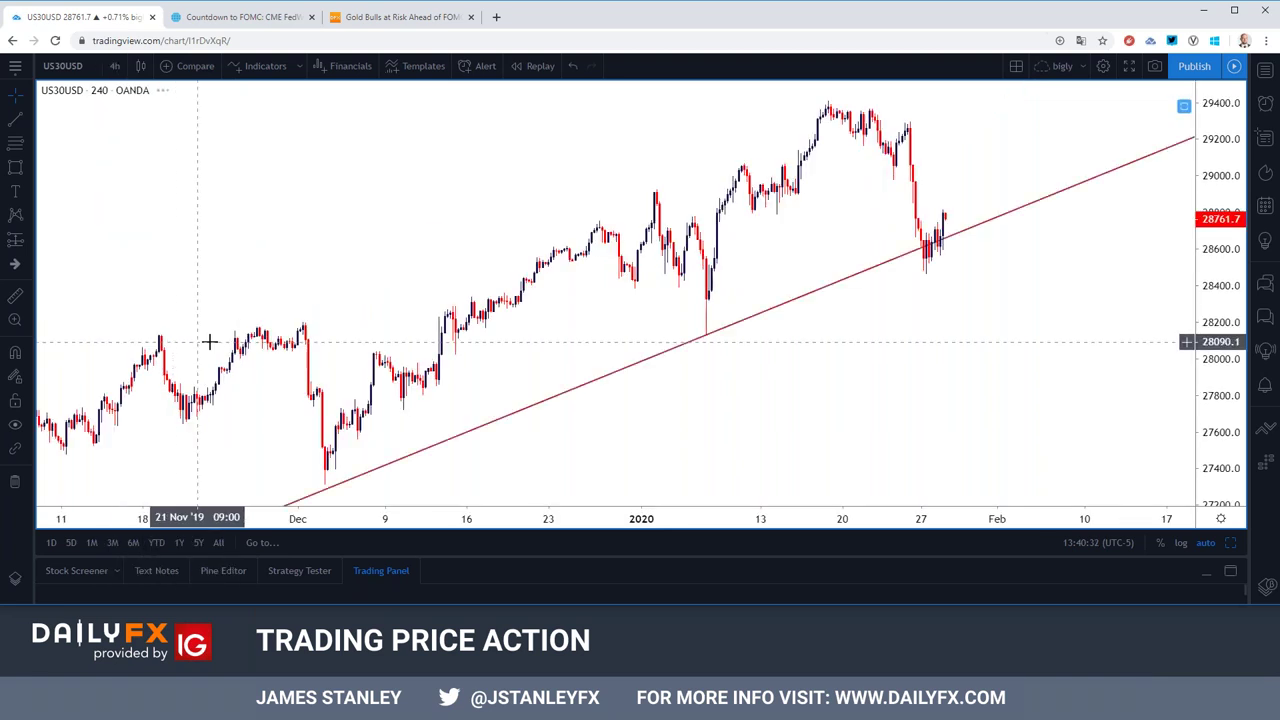
pyautogui.scroll(-3, 314, 306)
pyautogui.scroll(-2, 321, 303)
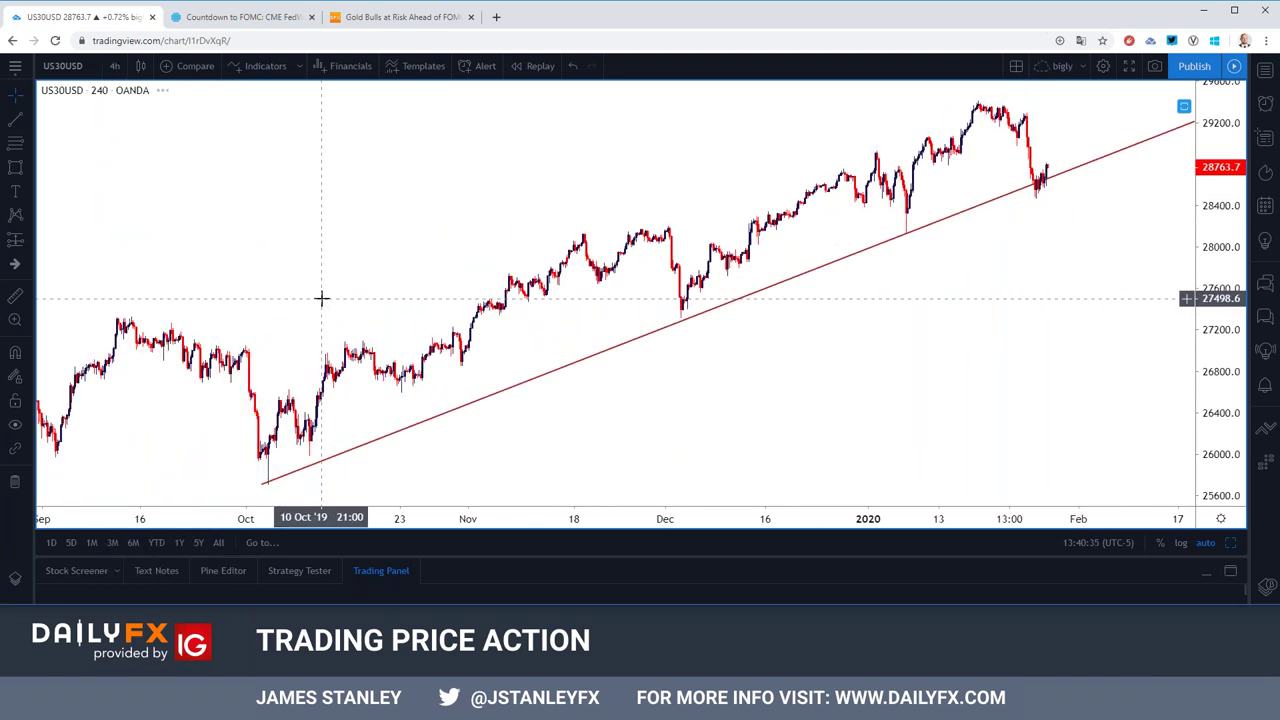
pyautogui.click(263, 483)
pyautogui.moveTo(263, 483); pyautogui.dragTo(268, 483)
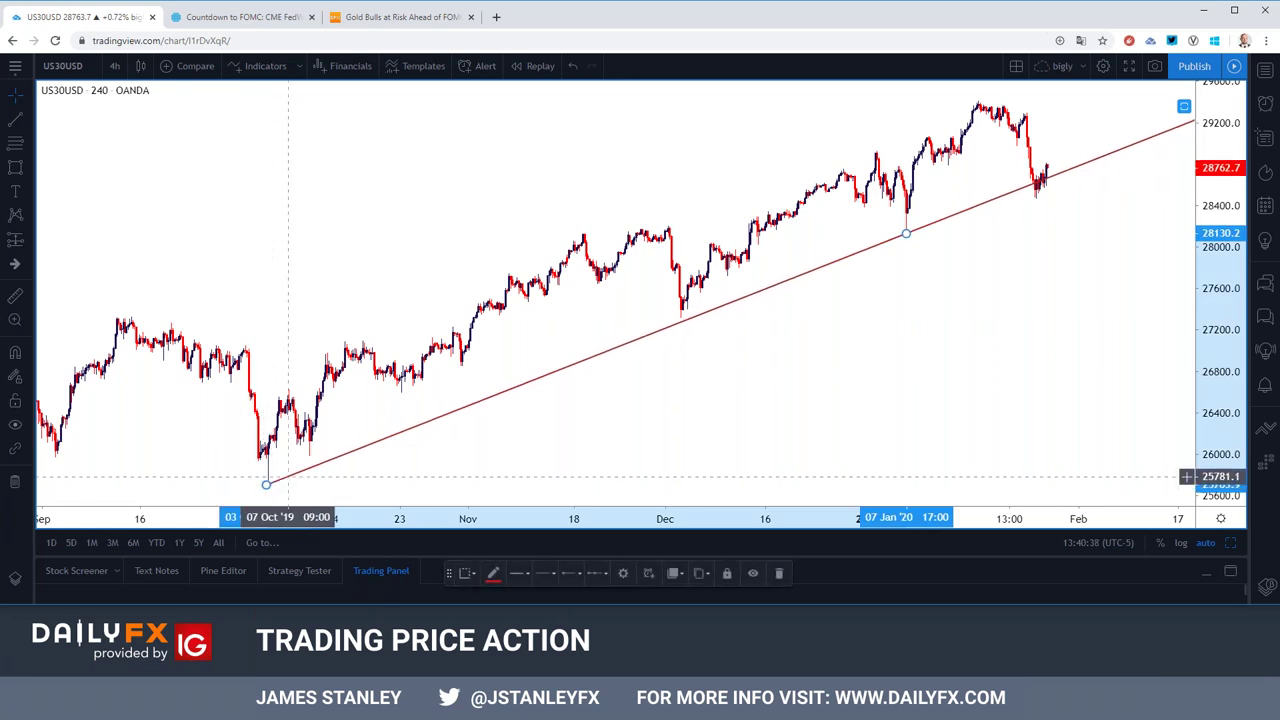
pyautogui.click(668, 381)
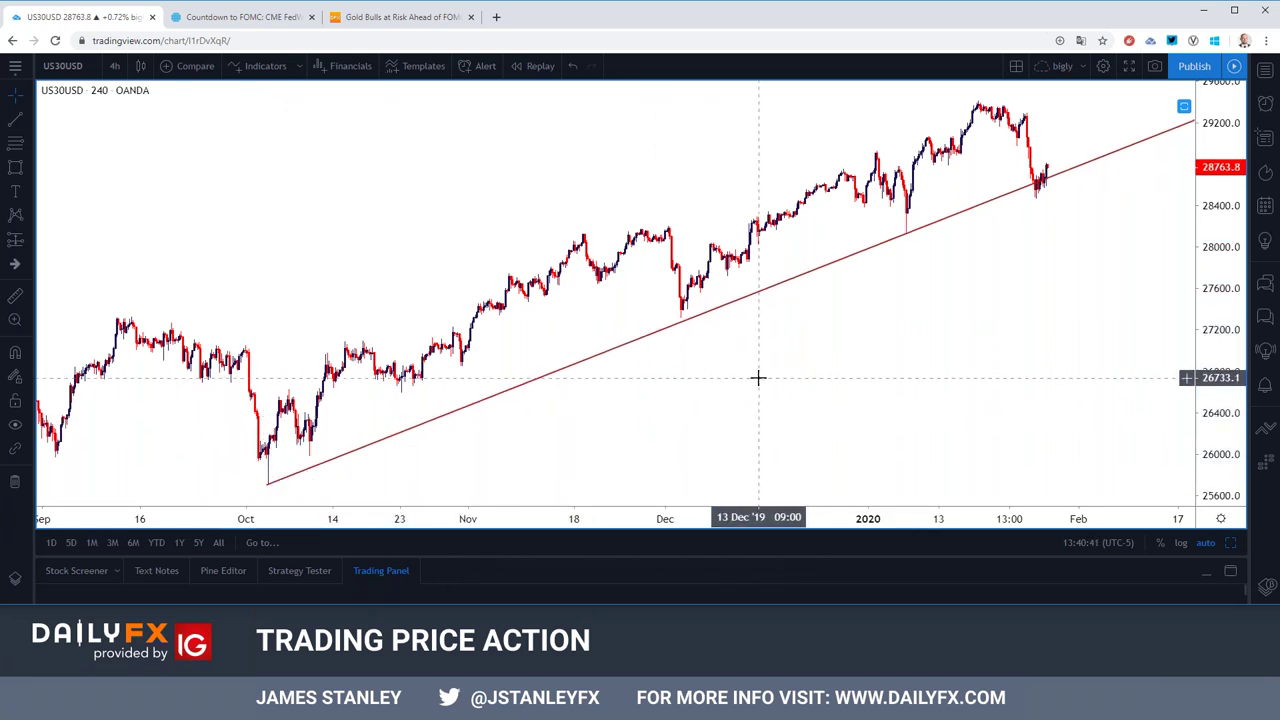
pyautogui.scroll(2, 758, 378)
pyautogui.scroll(2, 758, 378)
pyautogui.scroll(1, 758, 378)
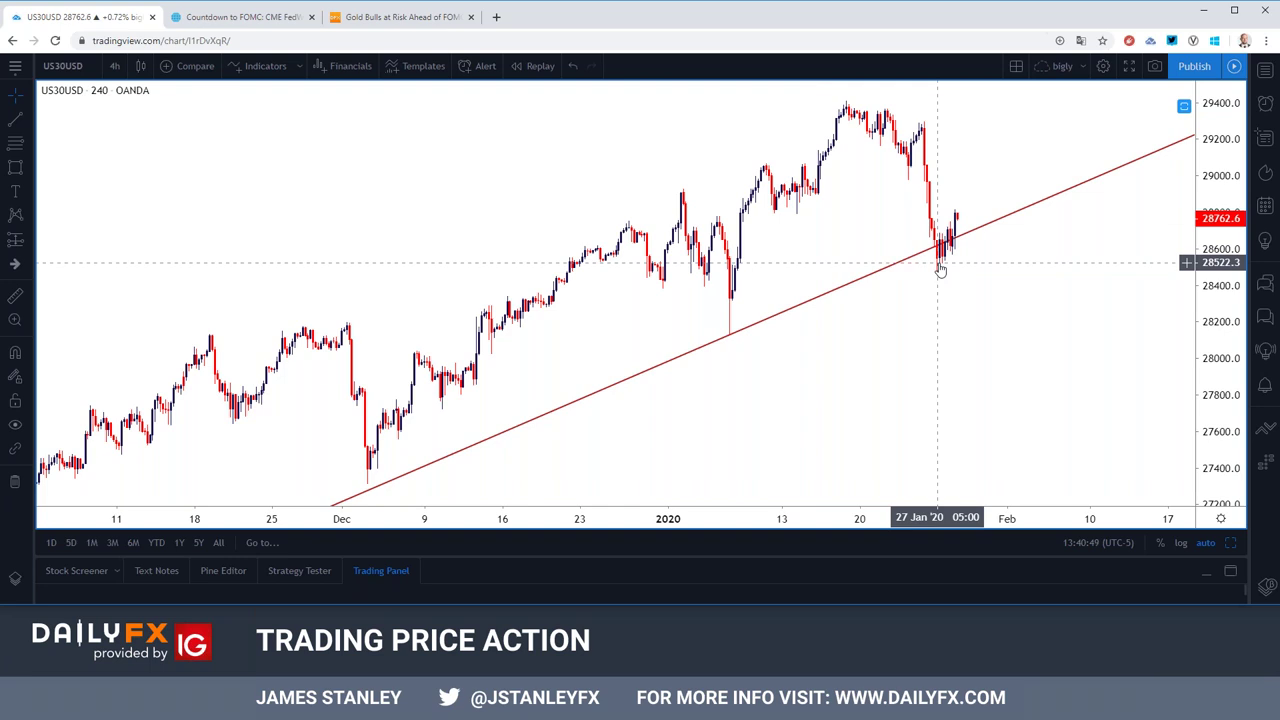
# Step: Review the Dow on 1-hour candles, return to daily, and go to the FOMC countdown page
pyautogui.click(115, 66)
pyautogui.click(150, 286)
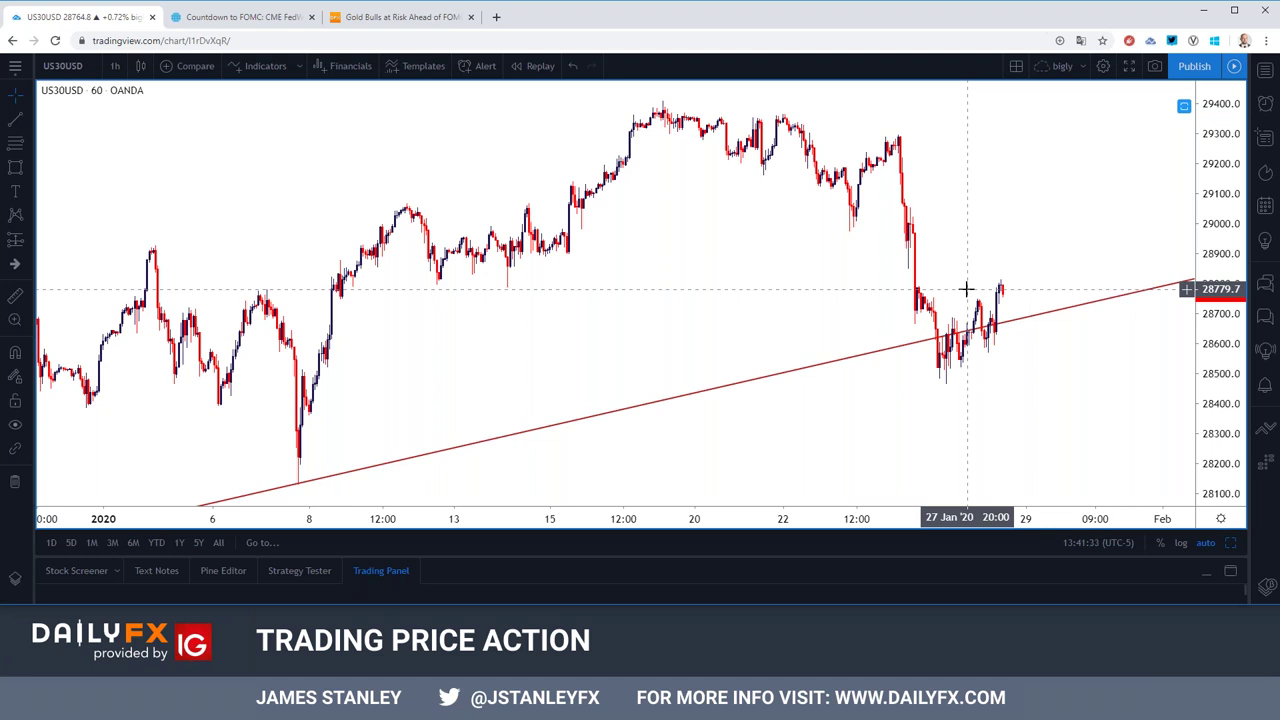
pyautogui.click(114, 67)
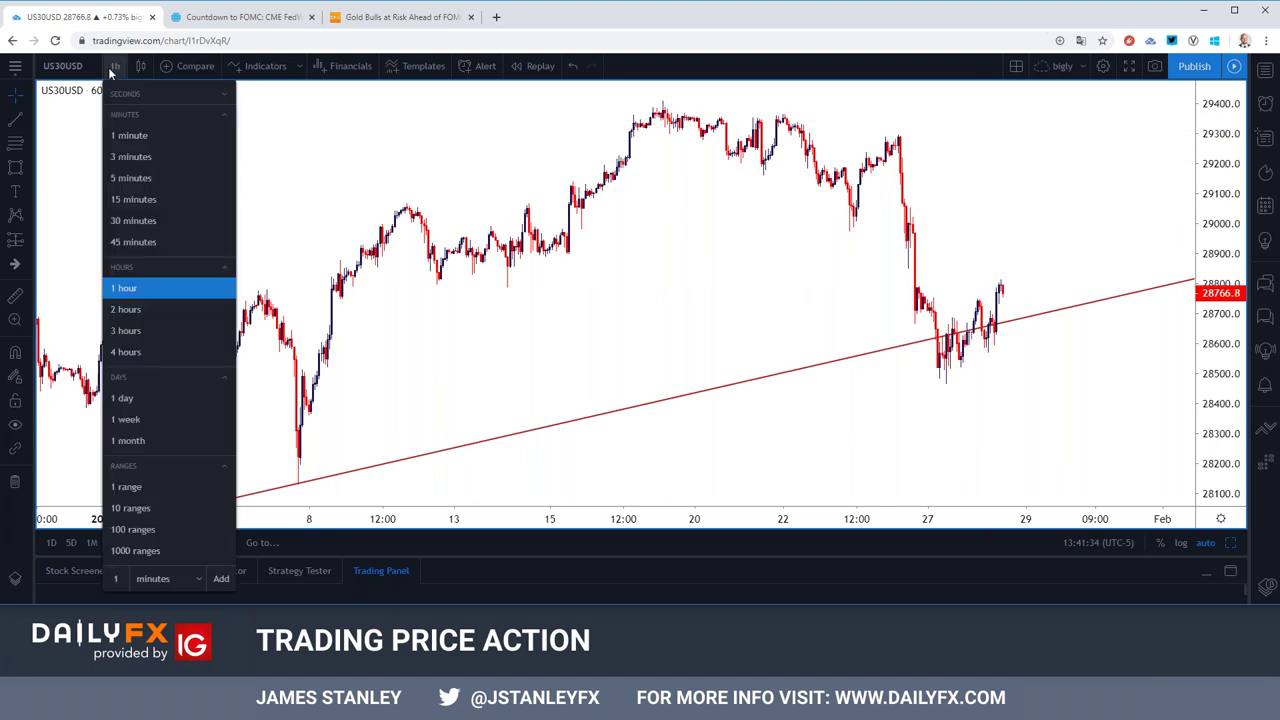
pyautogui.click(135, 400)
pyautogui.click(271, 19)
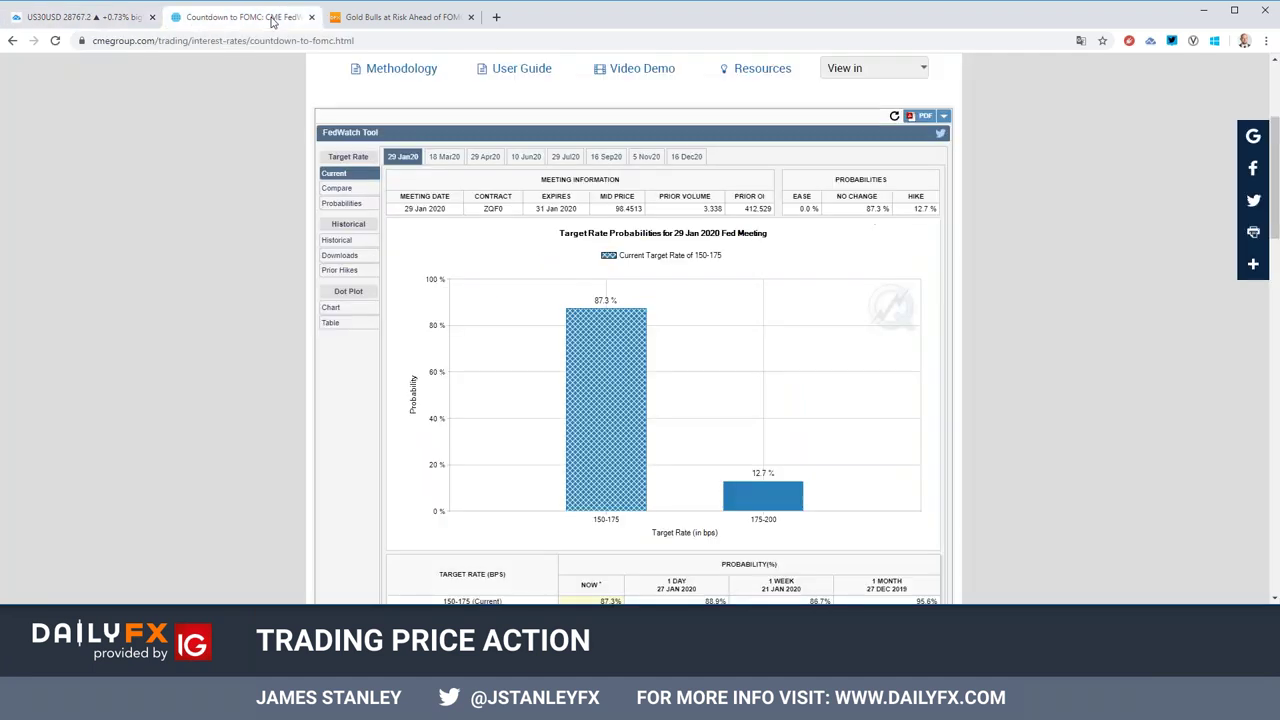
# Step: Show FedWatch rate probabilities for the 16 Dec 2020 meeting, then return to the Dow chart
pyautogui.click(684, 158)
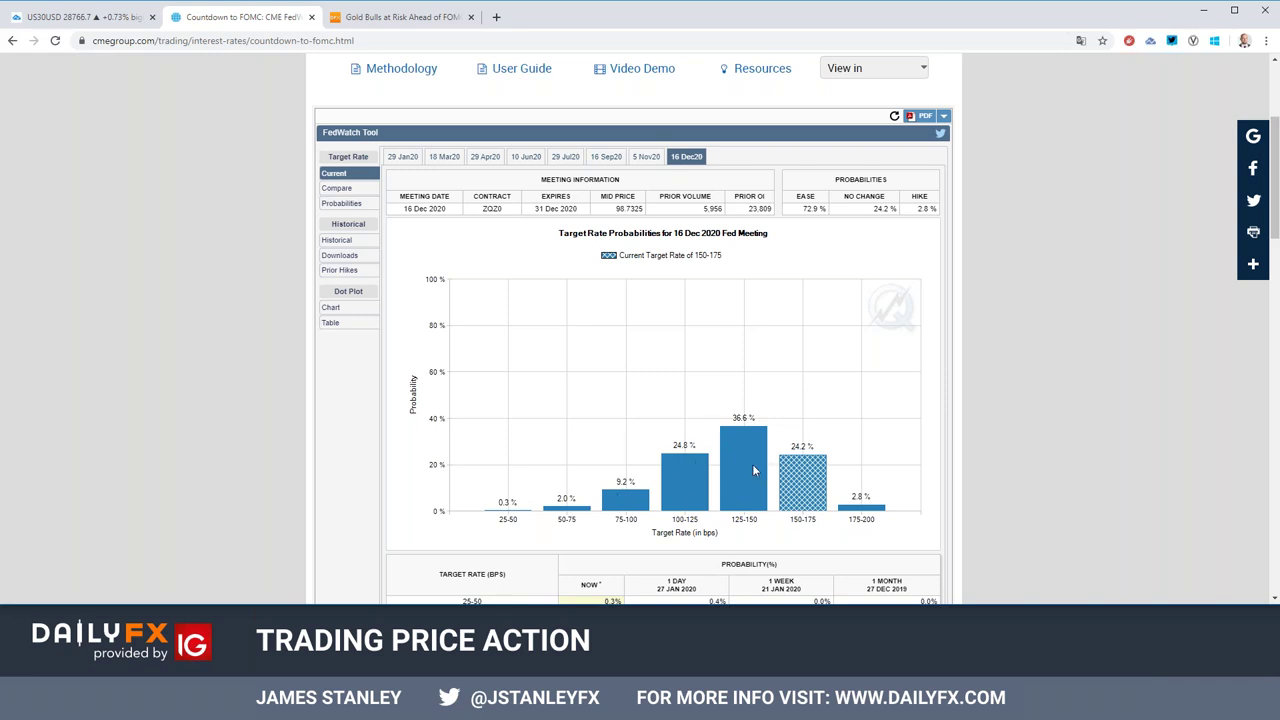
pyautogui.click(112, 14)
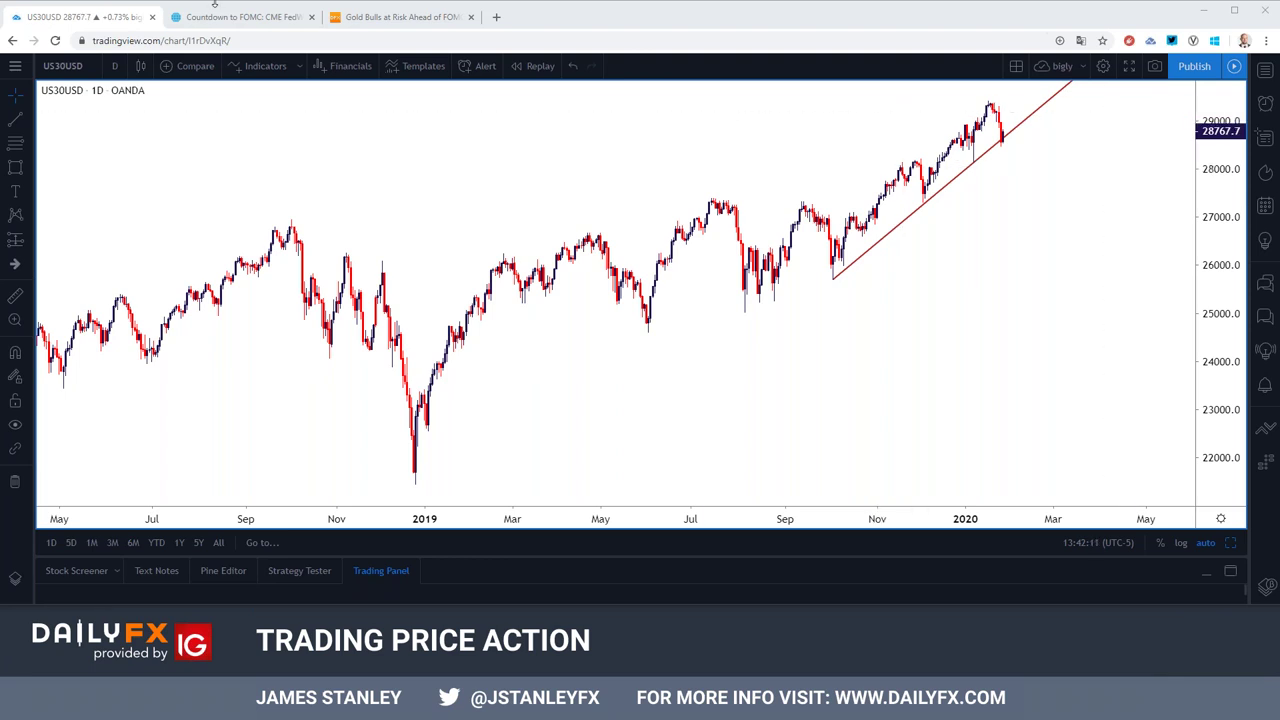
# Step: Load GBPUSD on 4-hour candles and zoom out back to October
pyautogui.click(76, 66)
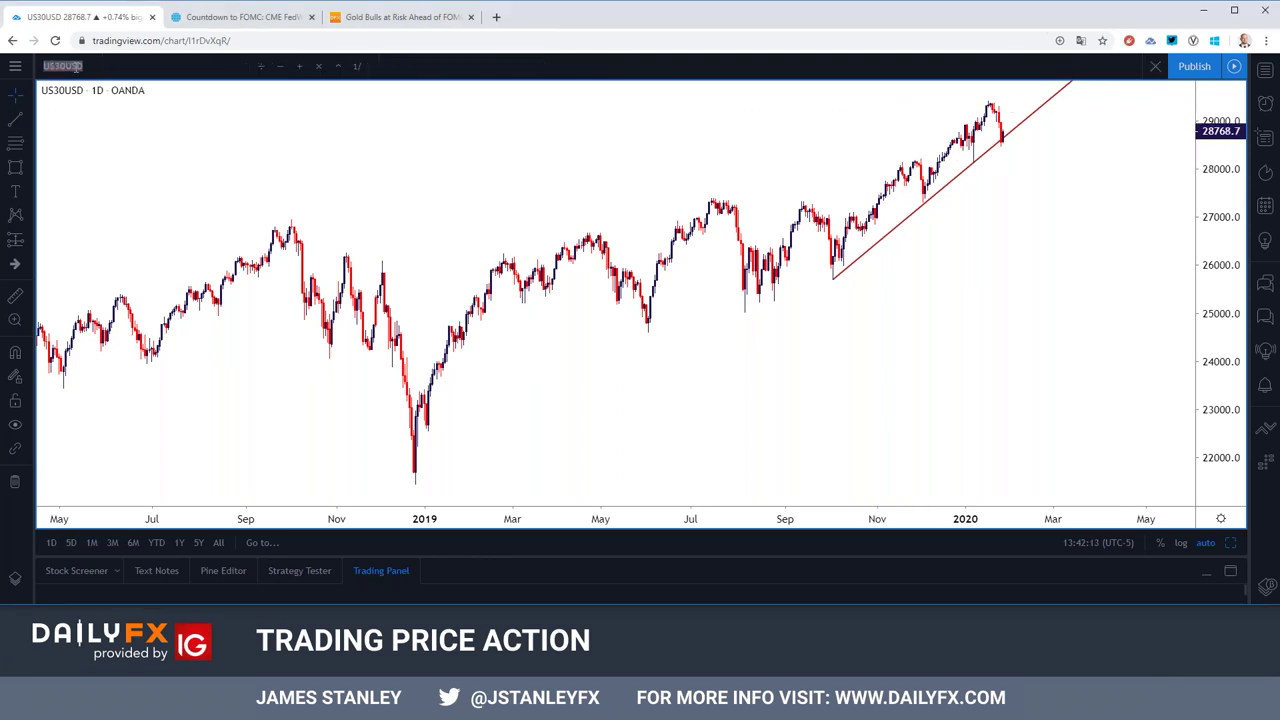
pyautogui.write('GBPUSD')
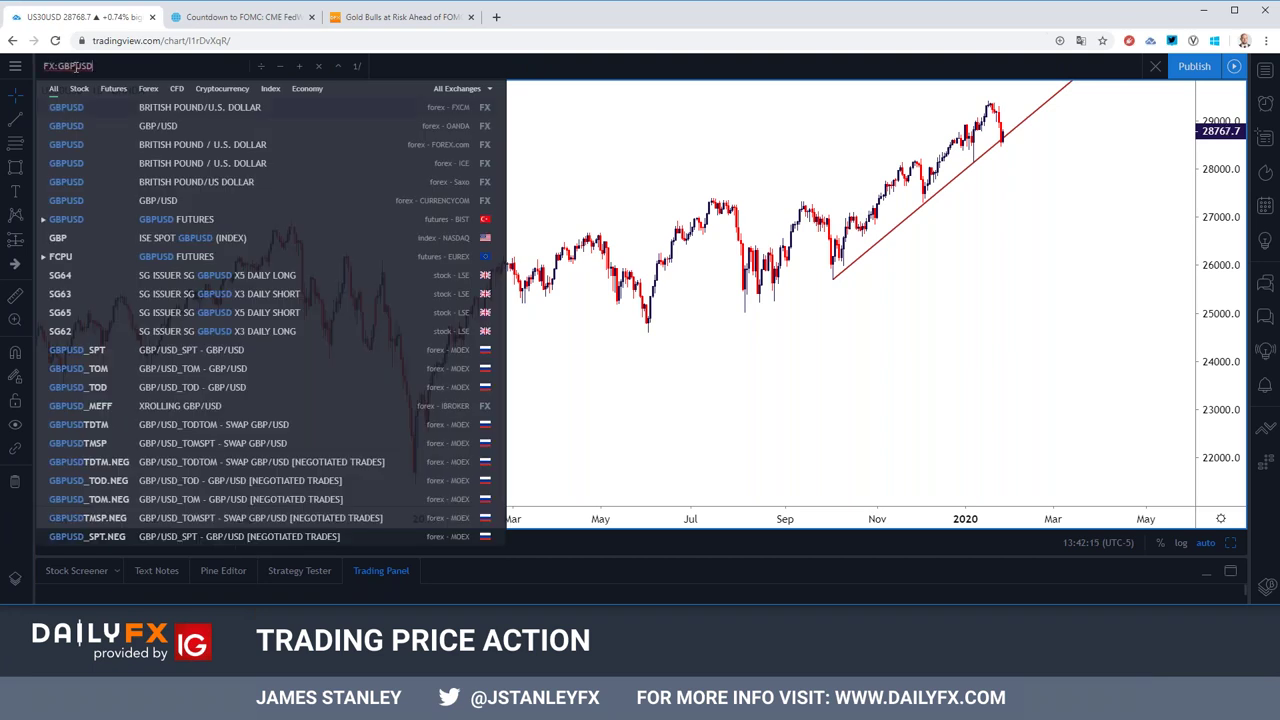
pyautogui.press('Return')
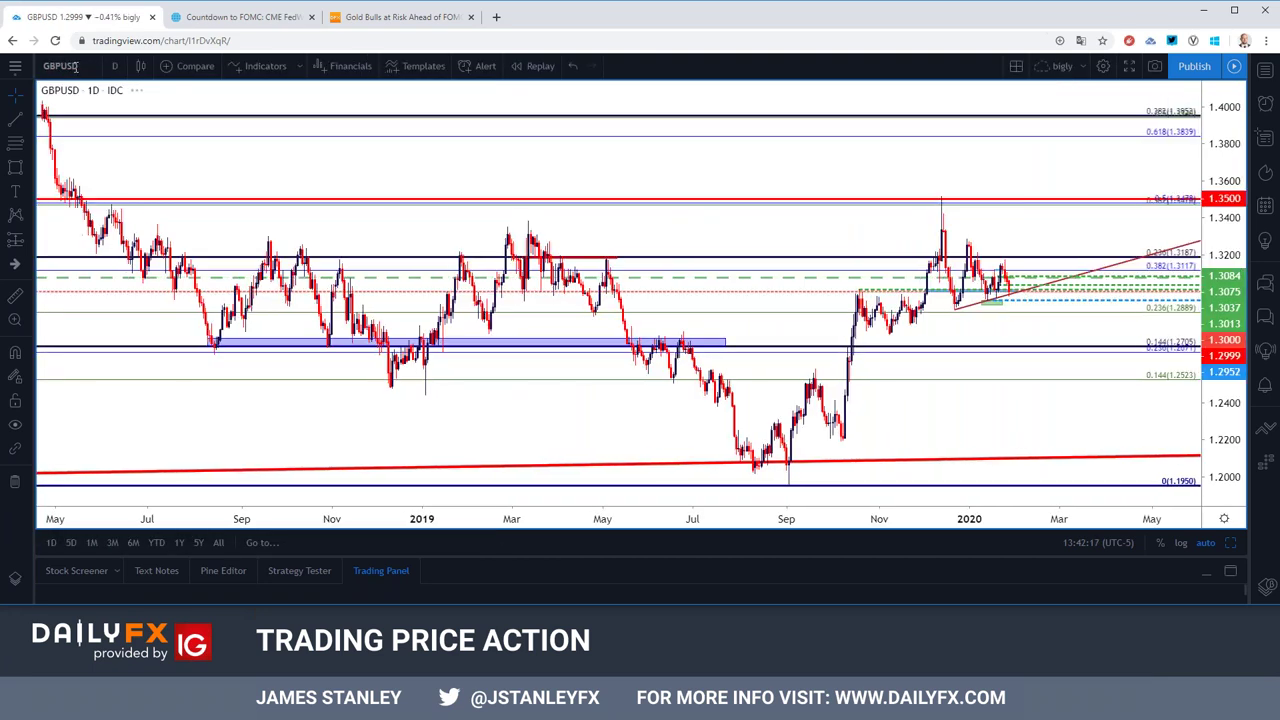
pyautogui.scroll(5, 320, 171)
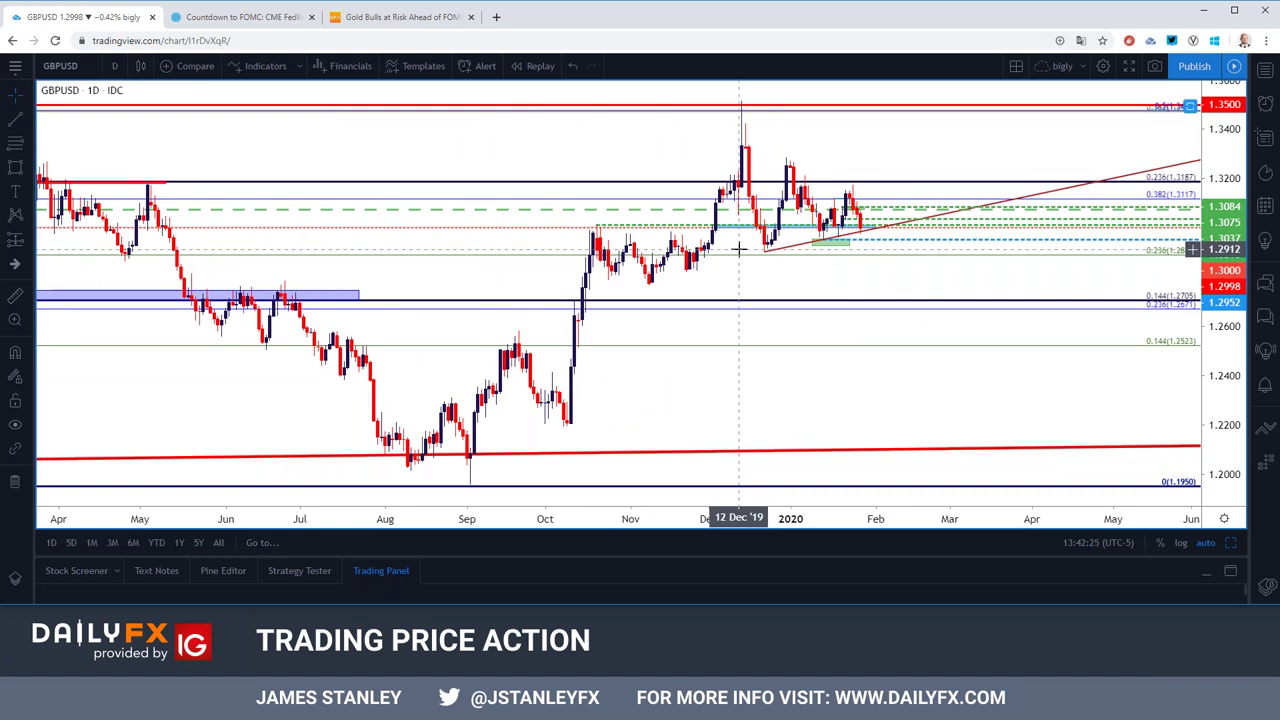
pyautogui.click(114, 65)
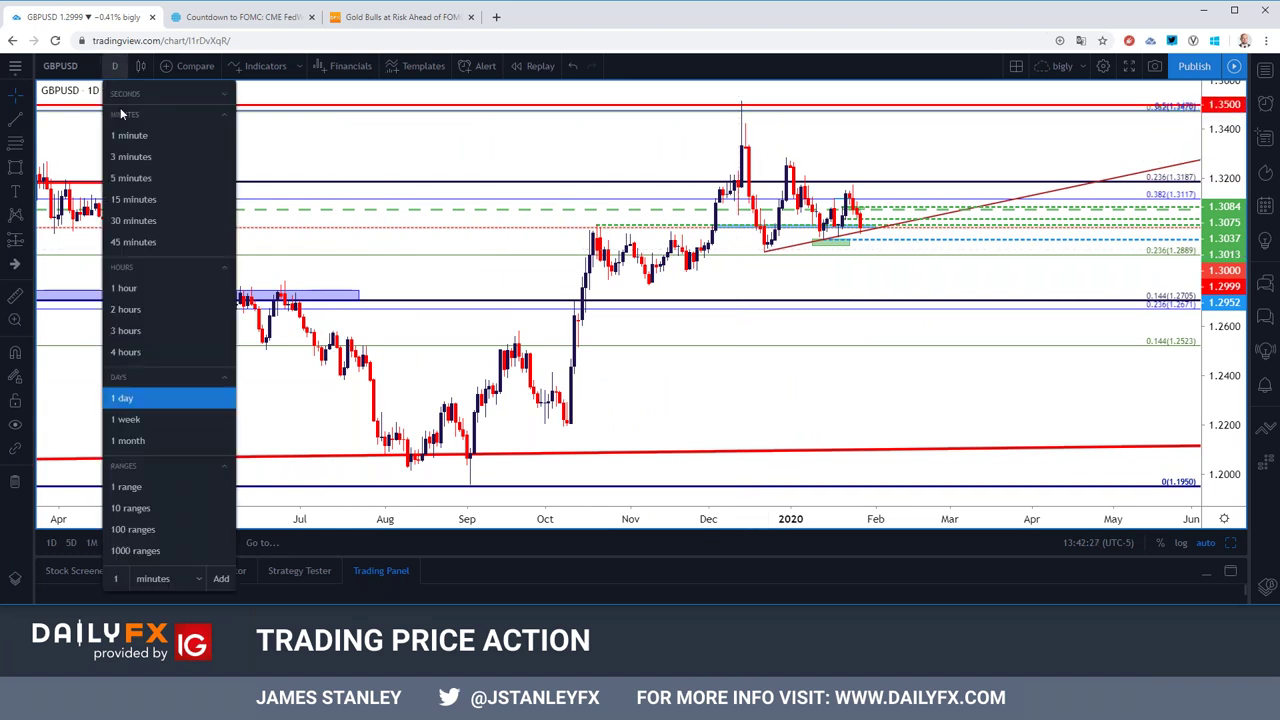
pyautogui.click(155, 343)
pyautogui.scroll(-3, 414, 290)
pyautogui.scroll(-3, 440, 288)
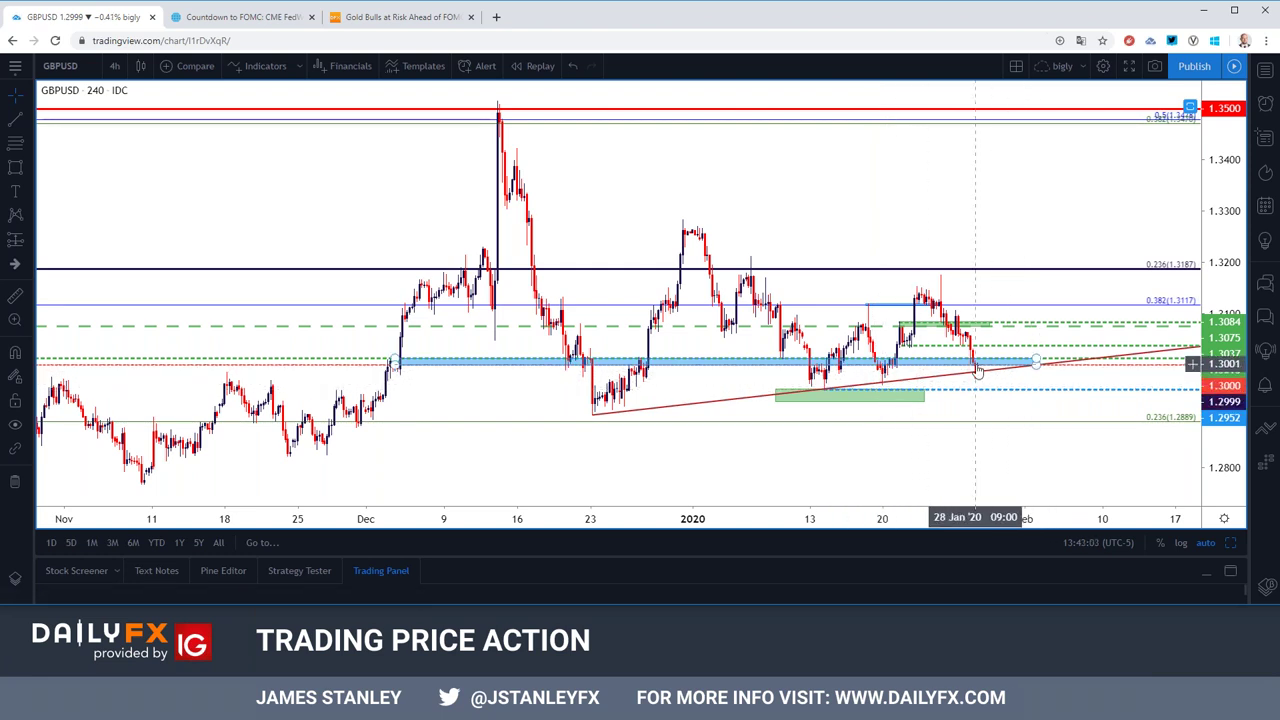
pyautogui.scroll(-1, 976, 371)
pyautogui.scroll(-1, 976, 371)
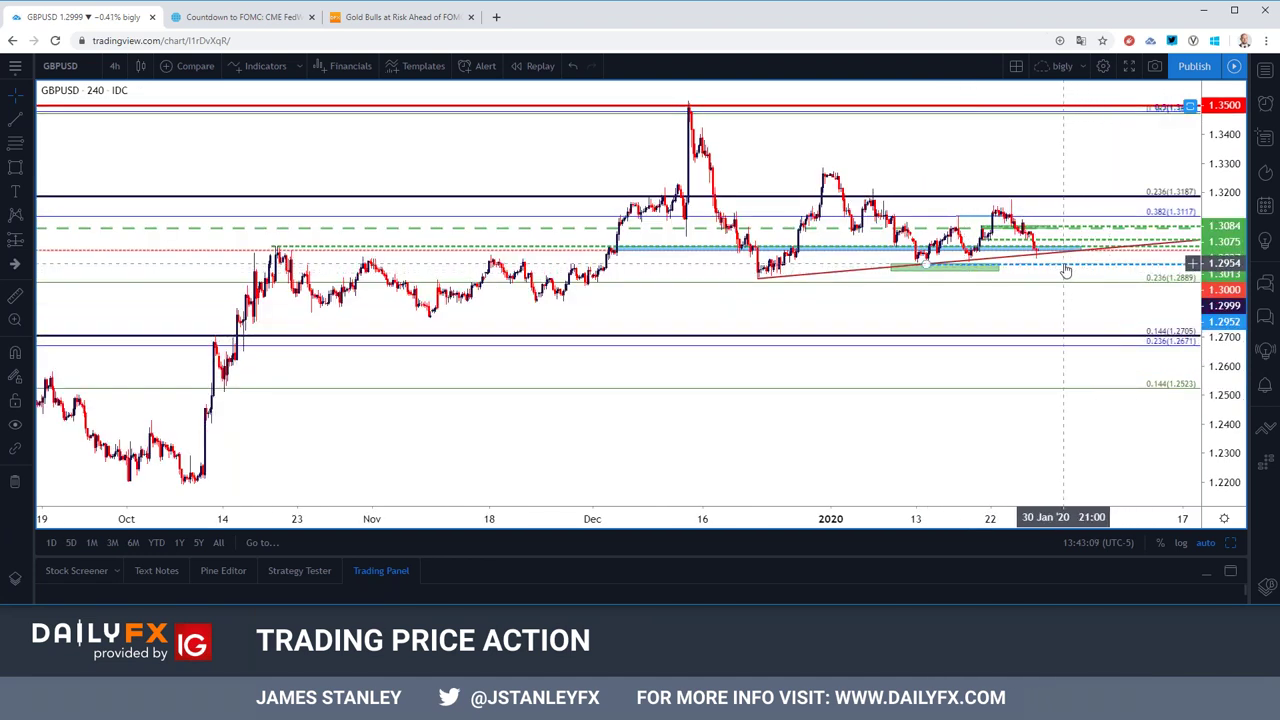
pyautogui.click(114, 66)
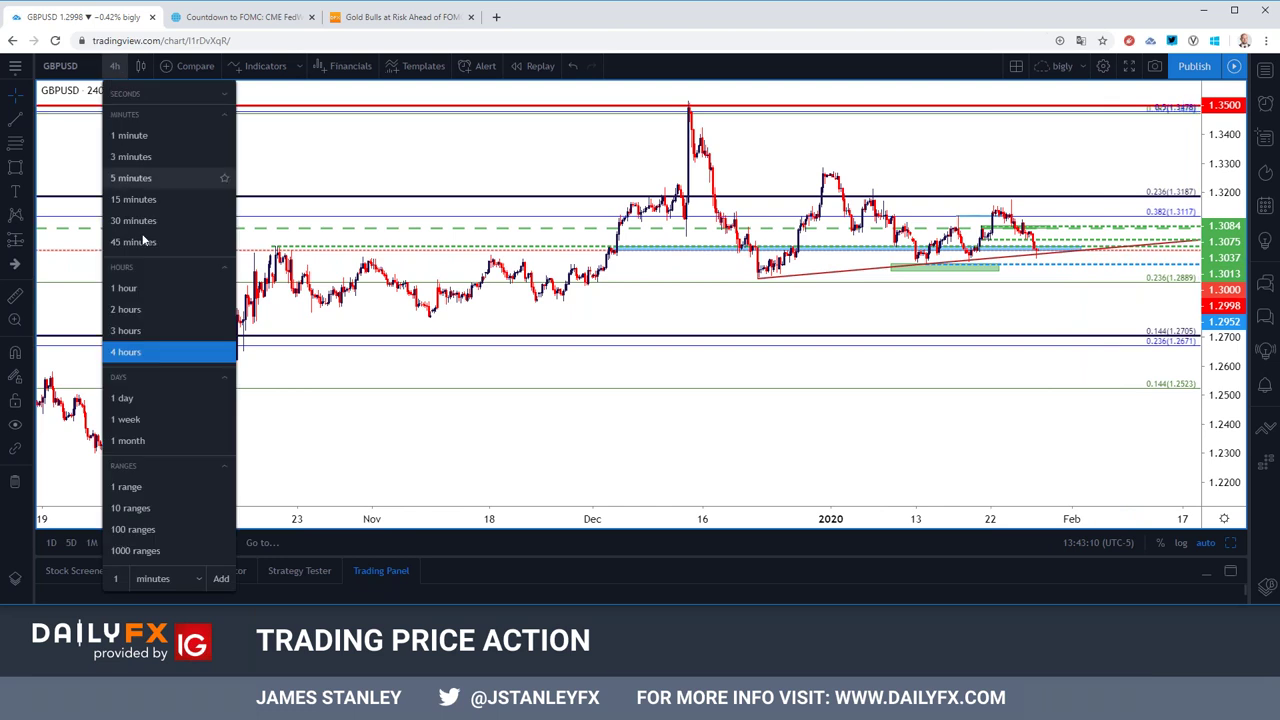
# Step: Put GBPUSD on 1-hour candles, zoom out, and start a new symbol search
pyautogui.click(166, 290)
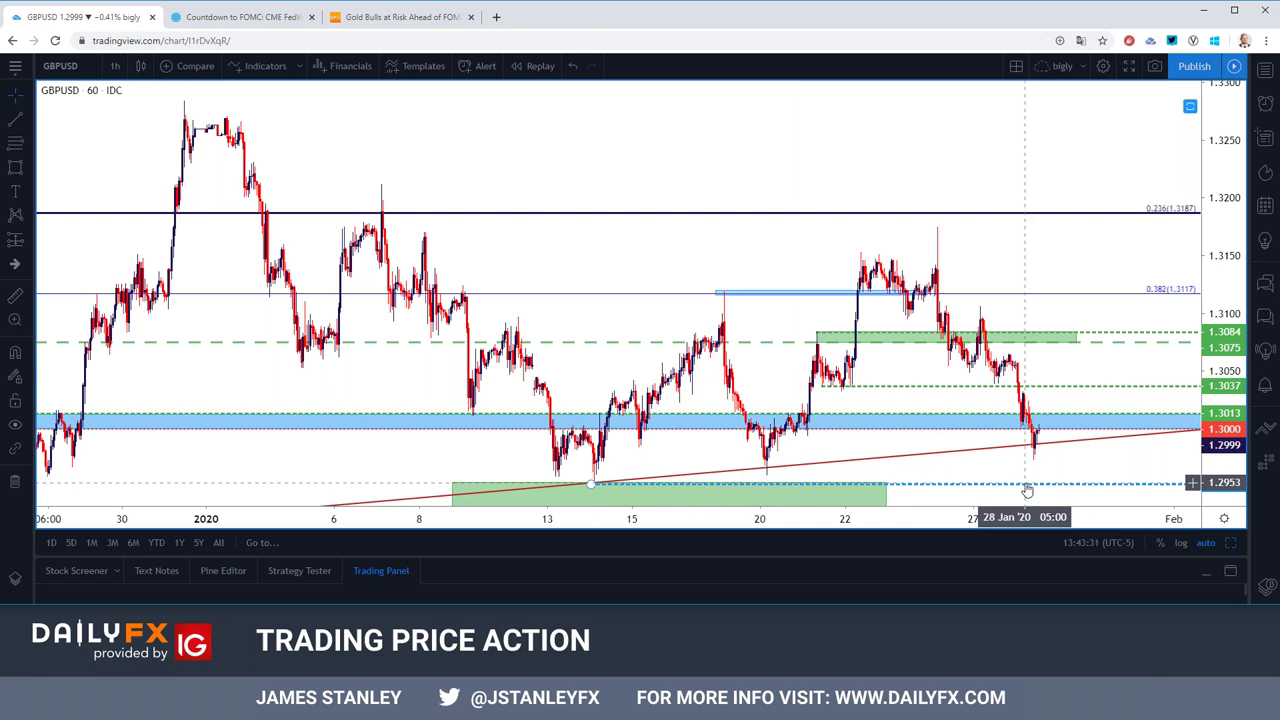
pyautogui.scroll(-3, 981, 493)
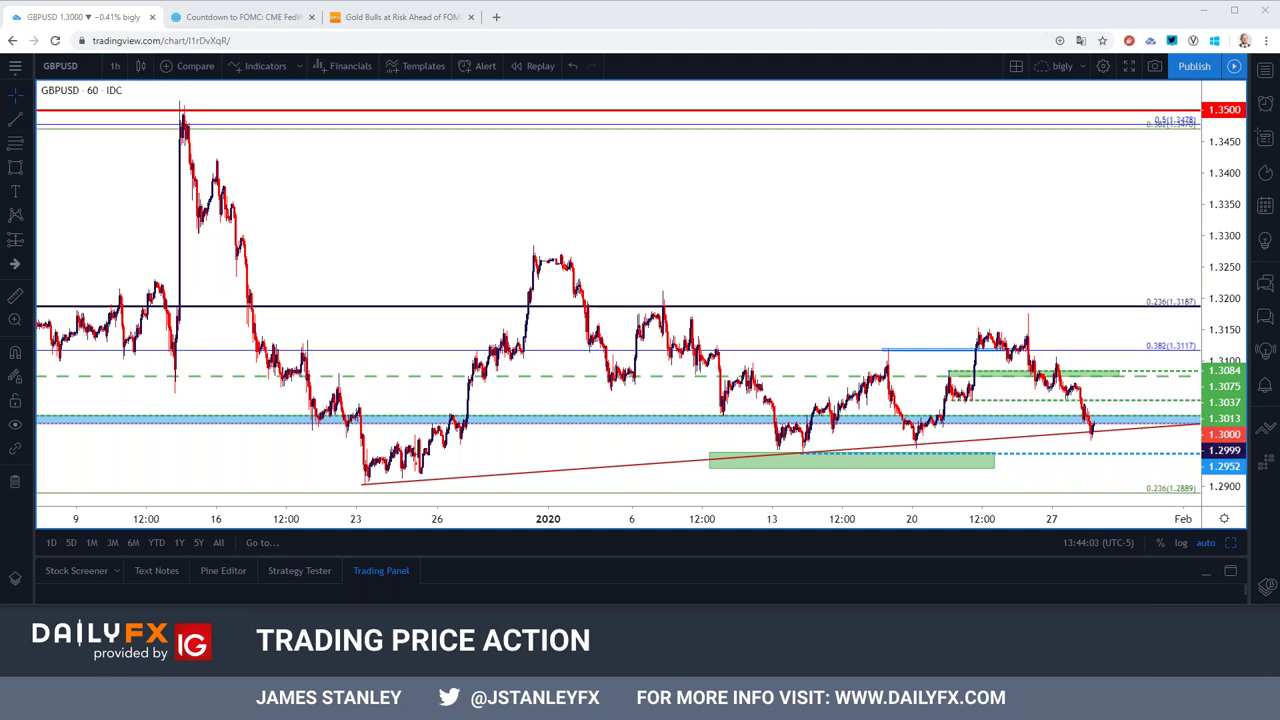
pyautogui.click(97, 62)
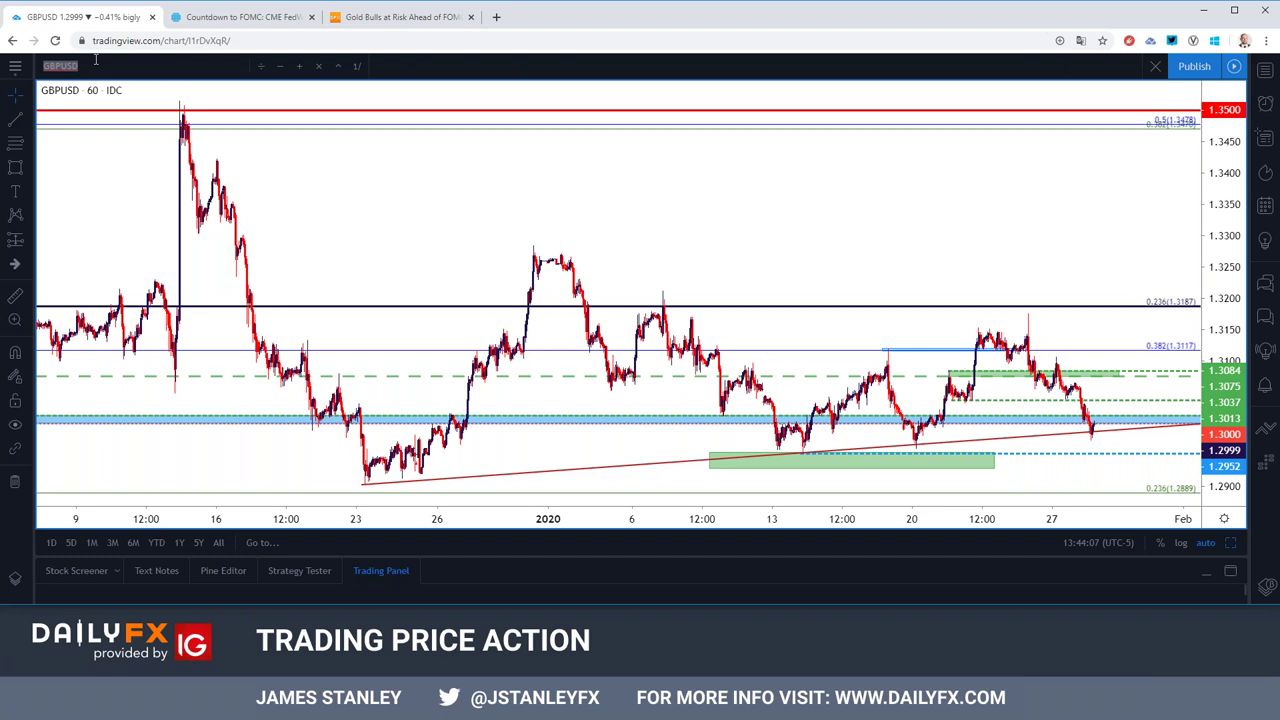
# Step: Load GBPUSD on daily candles, zoomed to show history back to mid-2019
pyautogui.write('GBPUSD')
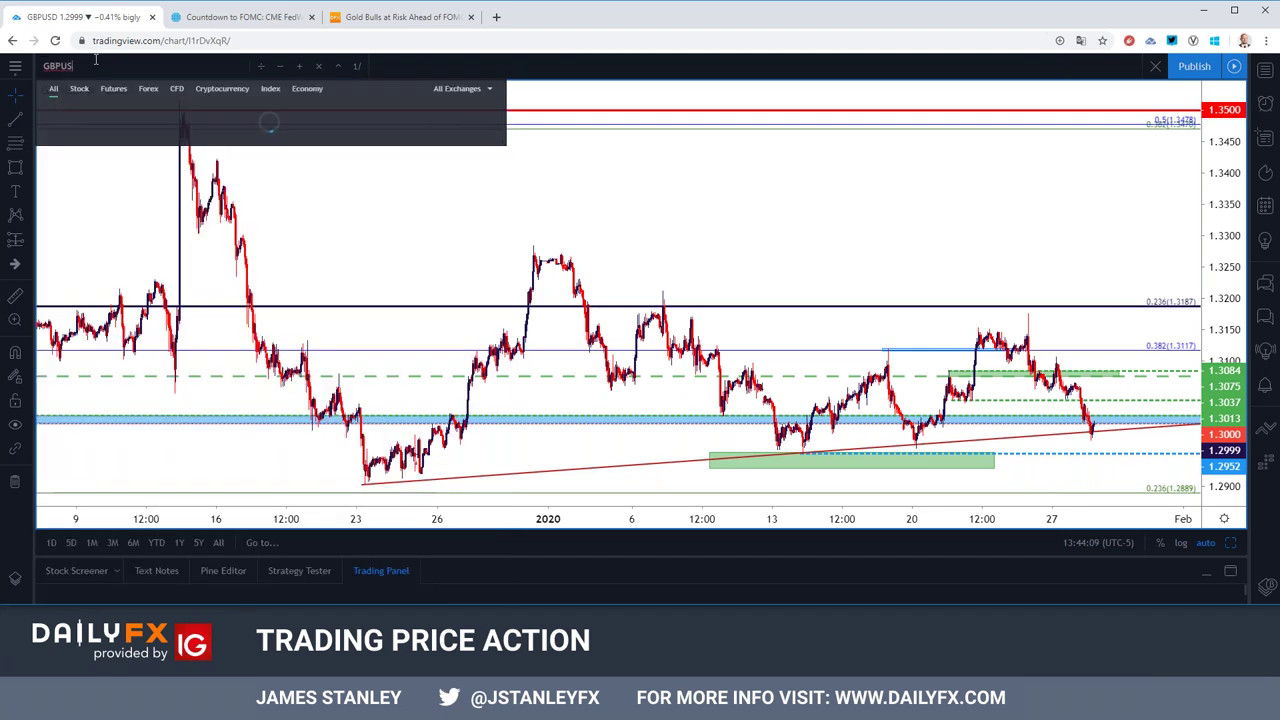
pyautogui.press('Return')
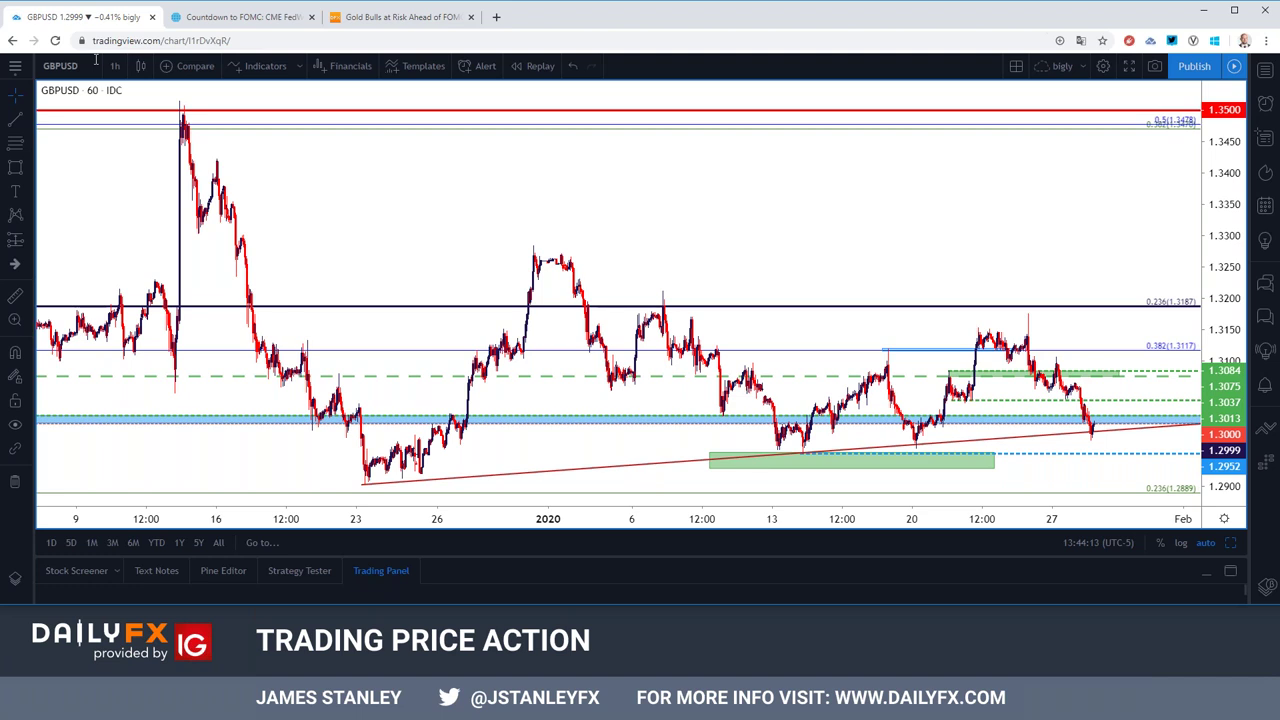
pyautogui.click(115, 65)
pyautogui.click(124, 398)
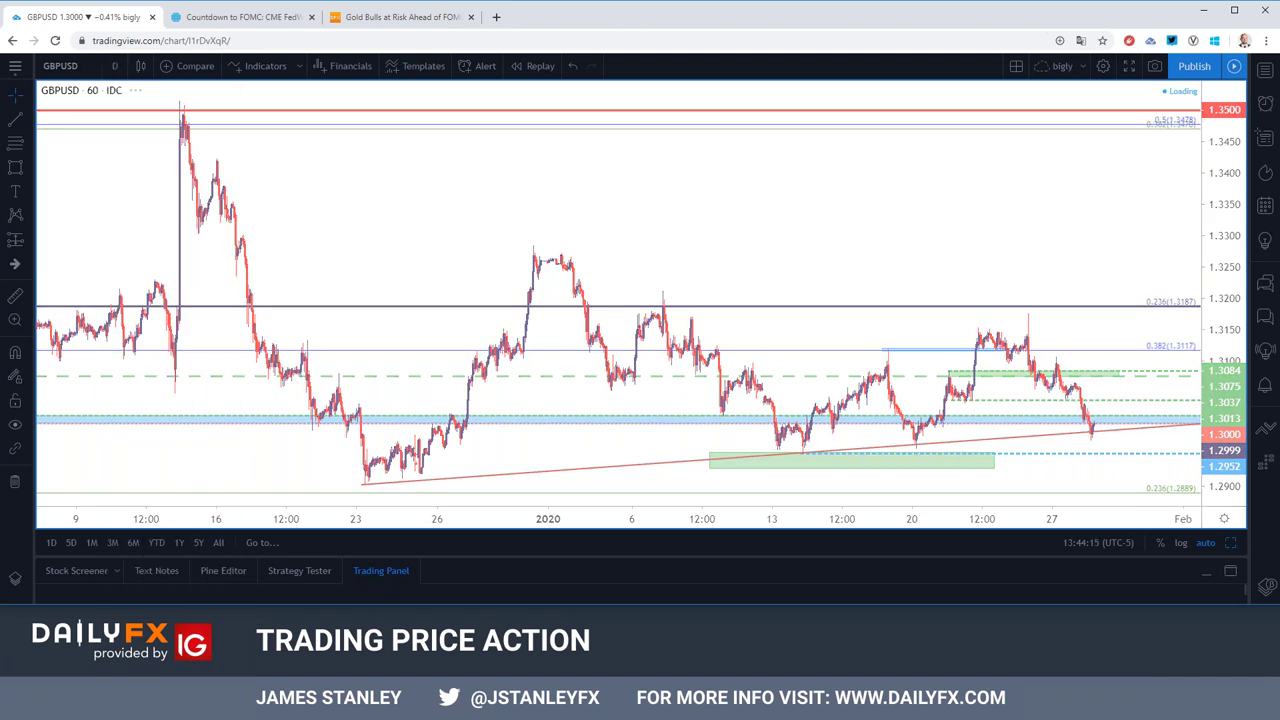
pyautogui.scroll(2, 374, 408)
pyautogui.scroll(3, 388, 420)
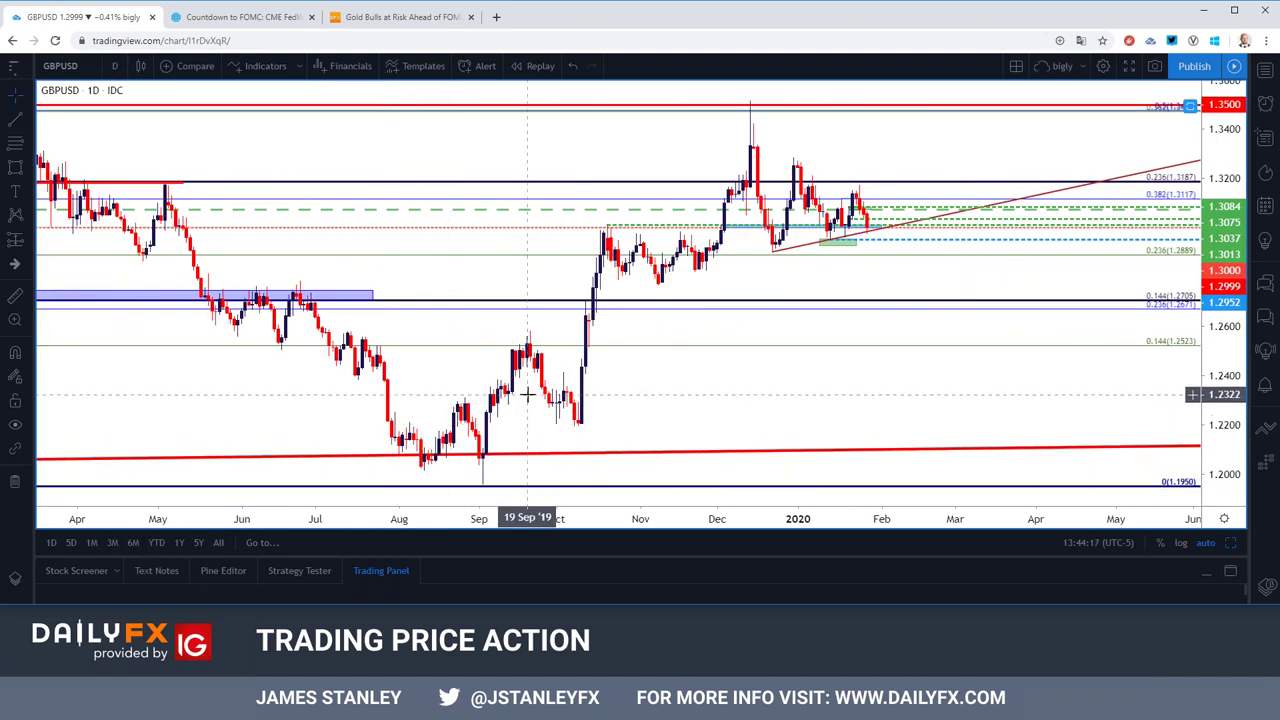
pyautogui.scroll(2, 529, 394)
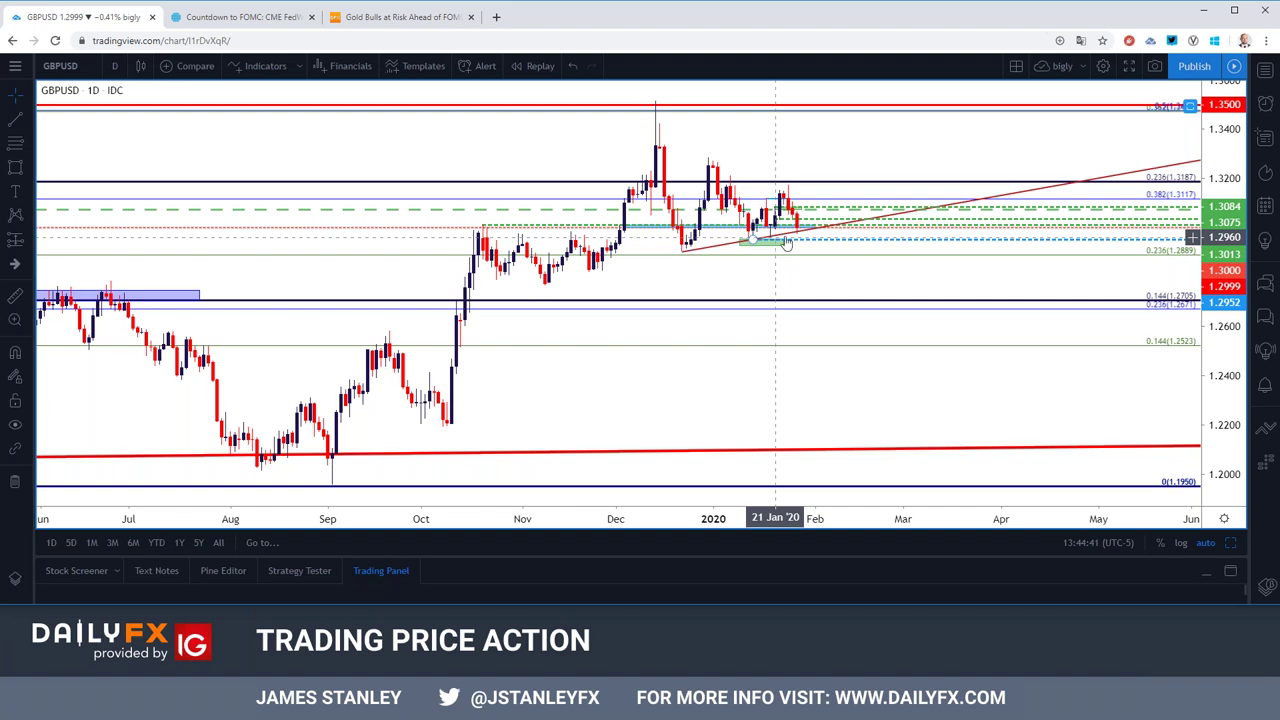
pyautogui.click(60, 66)
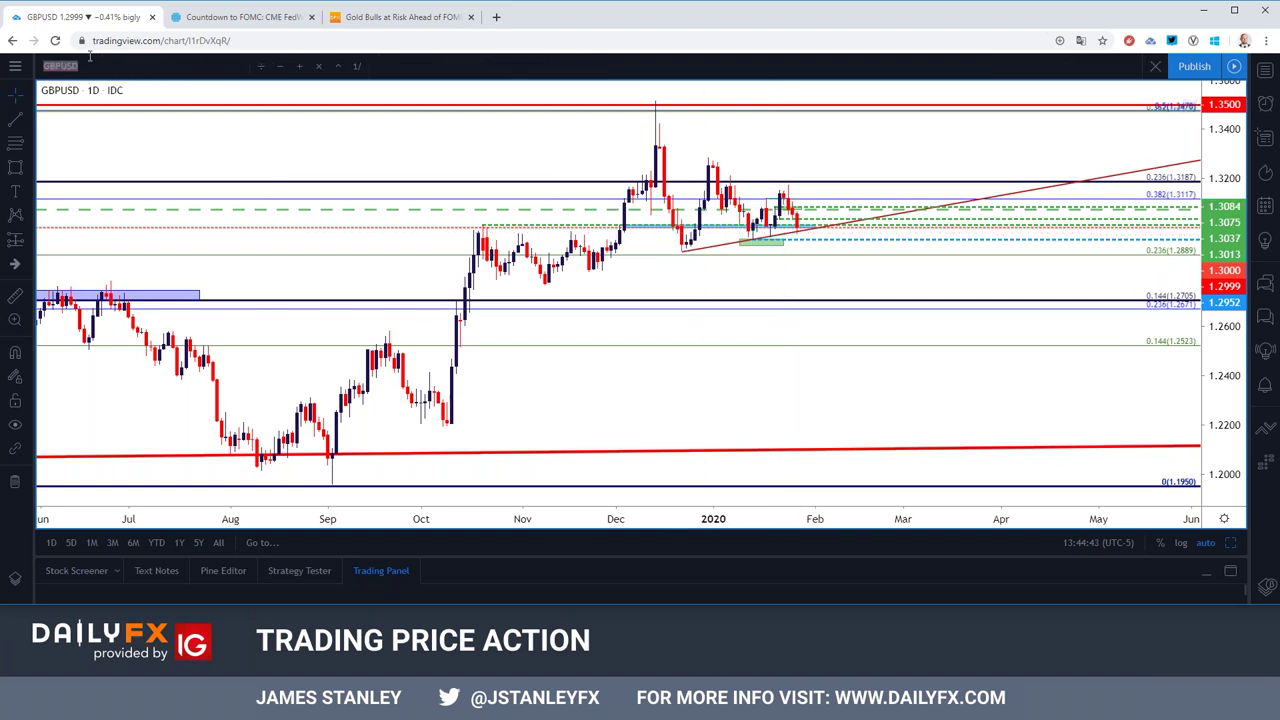
# Step: Check the DXY chart, then bring GBPUSD back up
pyautogui.write('DXY')
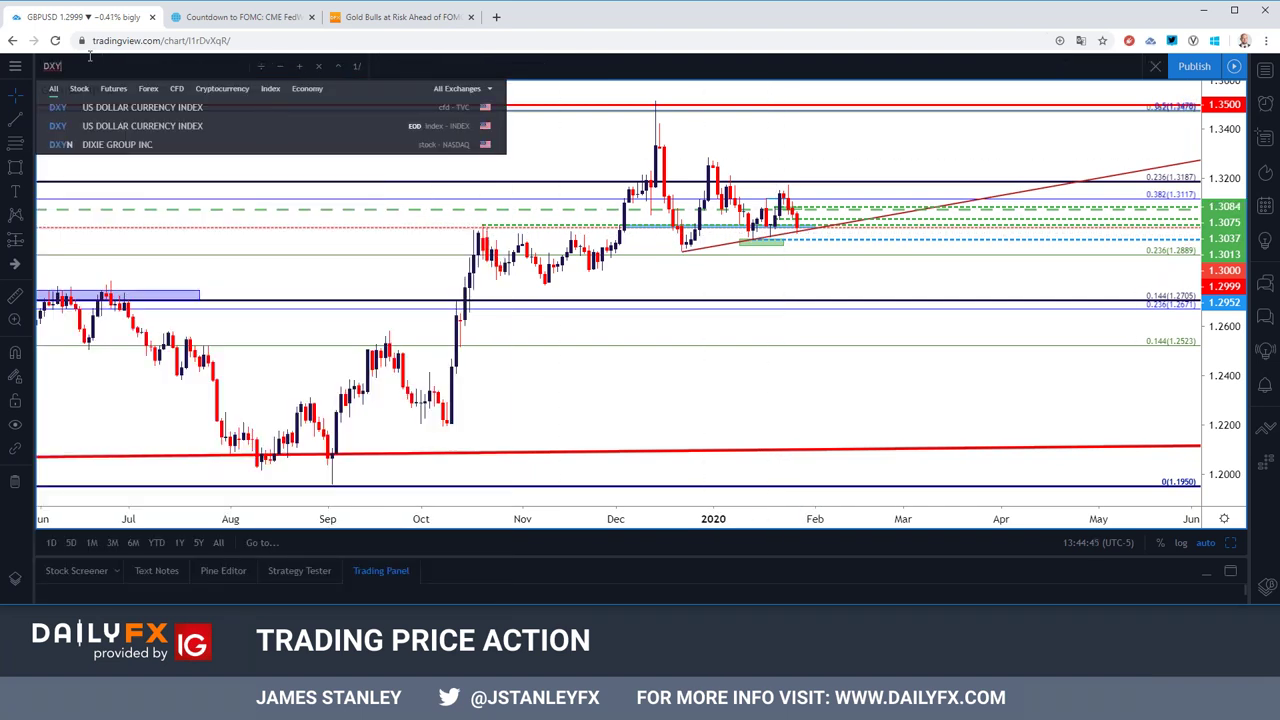
pyautogui.press('Return')
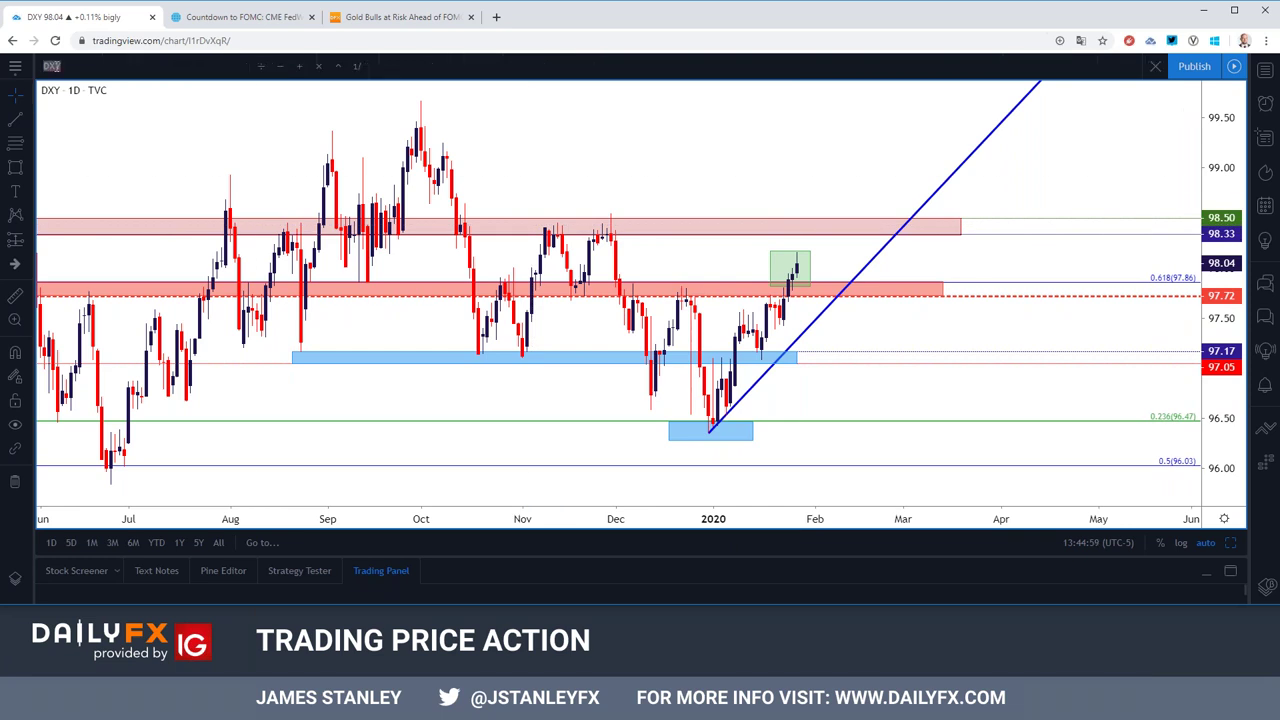
pyautogui.write('GBPUSD')
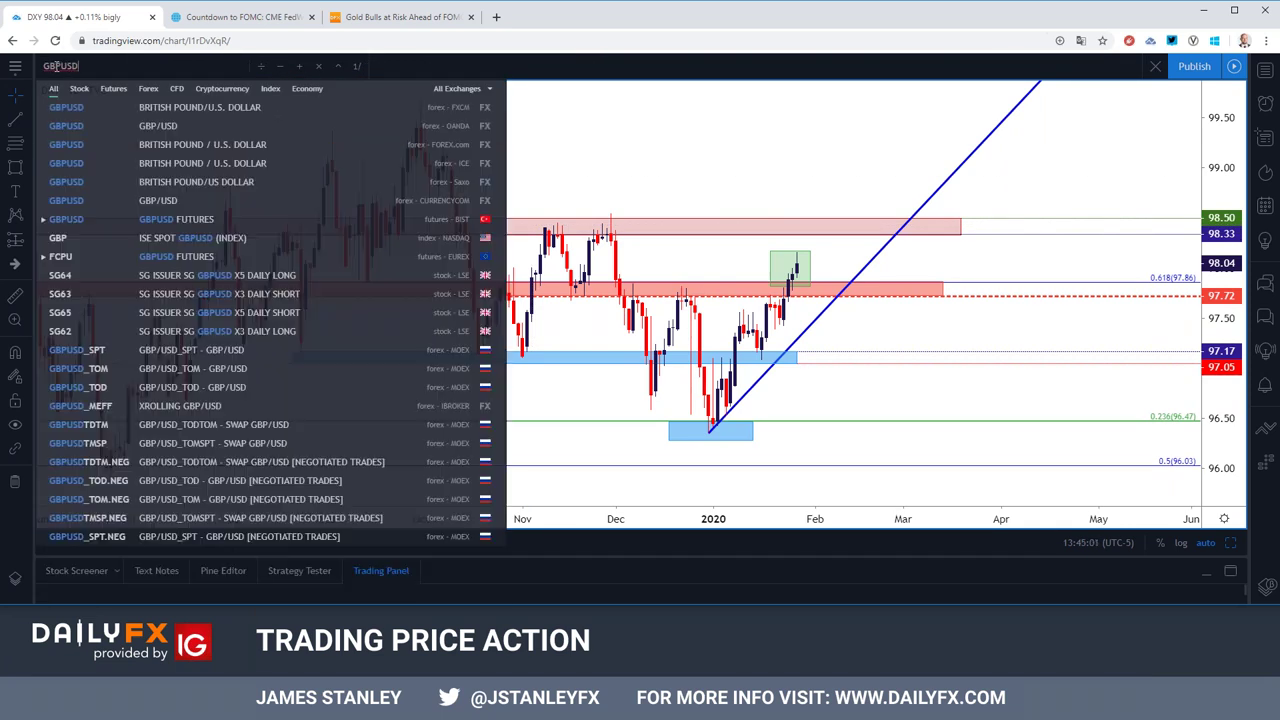
pyautogui.press('Return')
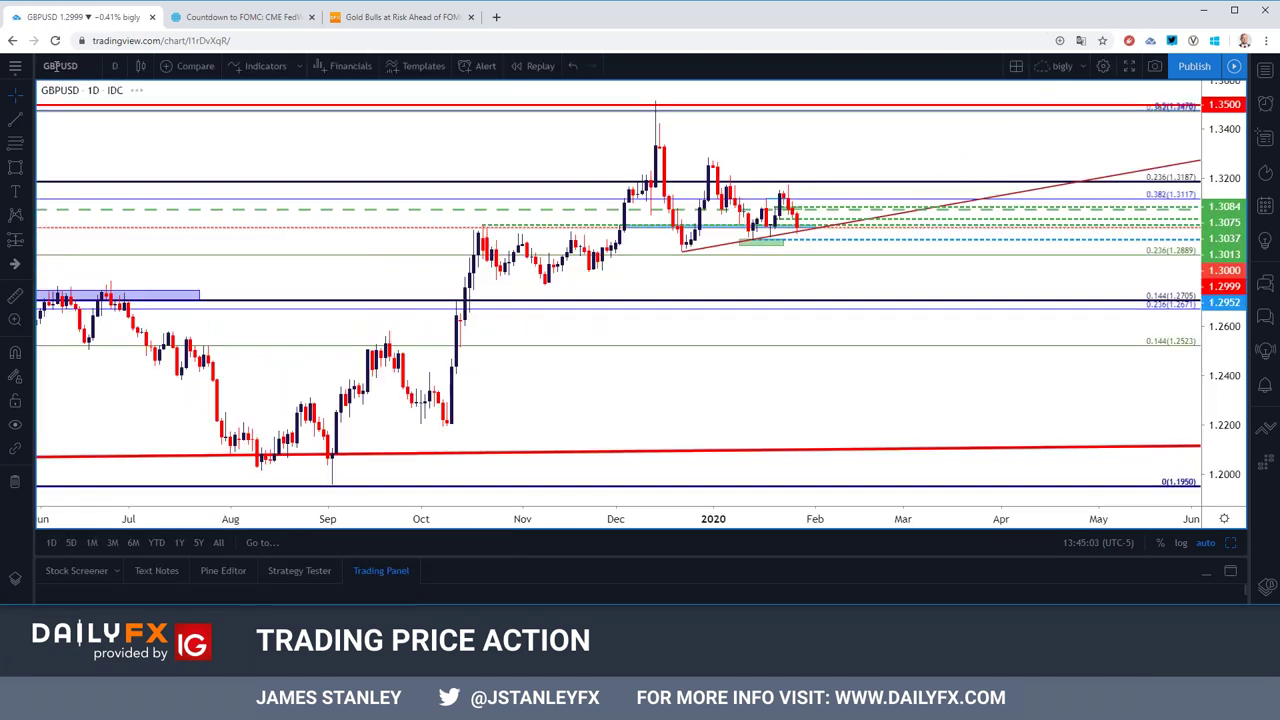
# Step: View GBPUSD on 2-hour candles, scrolling through the recent price action
pyautogui.click(114, 66)
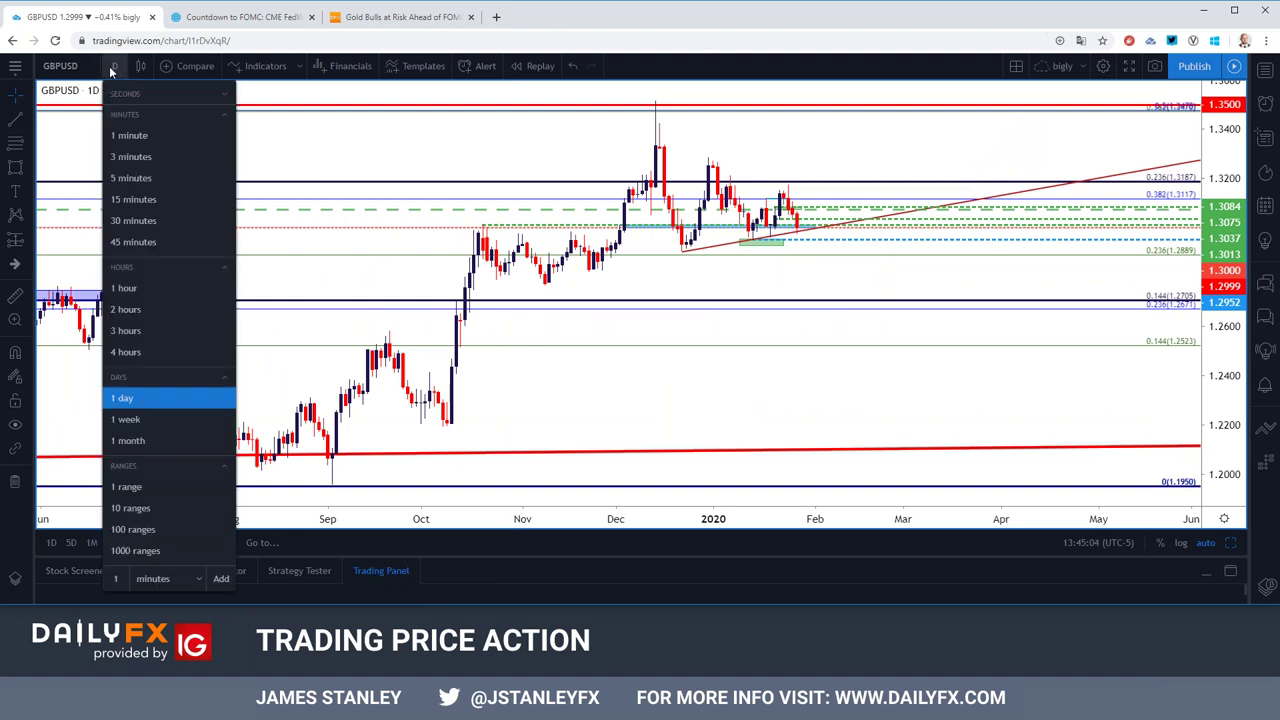
pyautogui.click(140, 308)
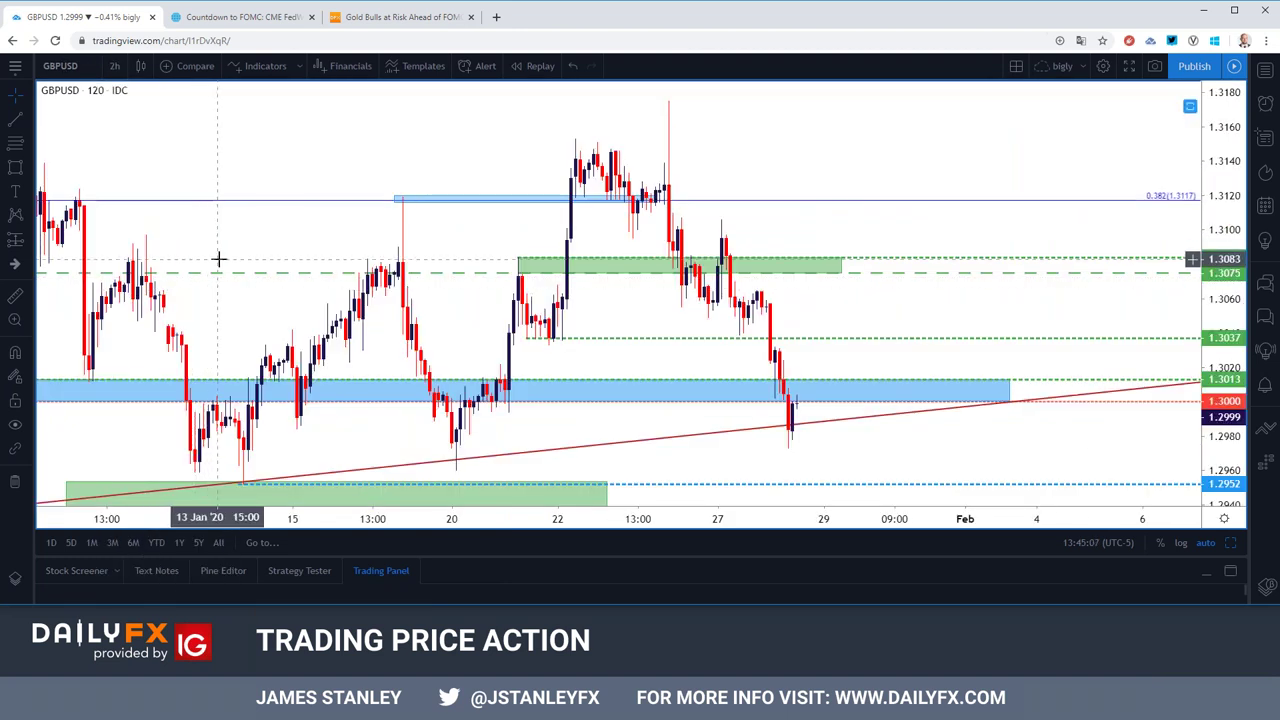
pyautogui.scroll(-1, 435, 276)
pyautogui.scroll(-2, 435, 276)
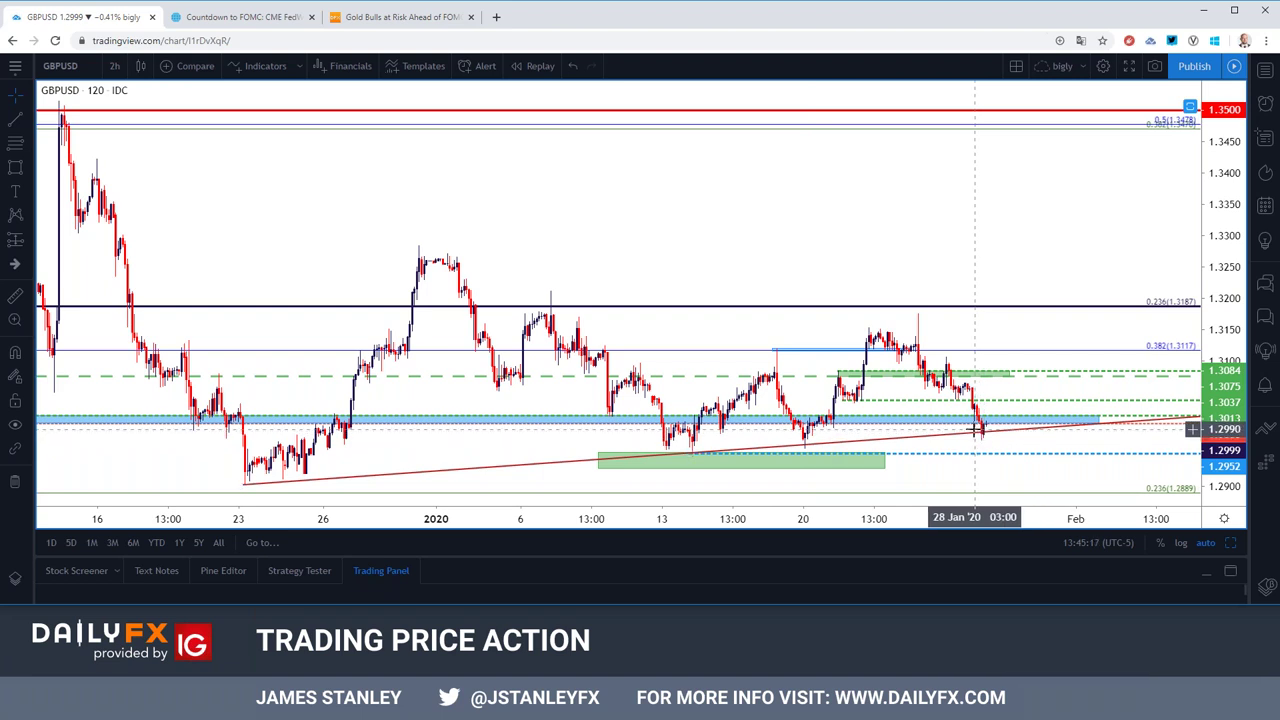
pyautogui.scroll(3, 938, 403)
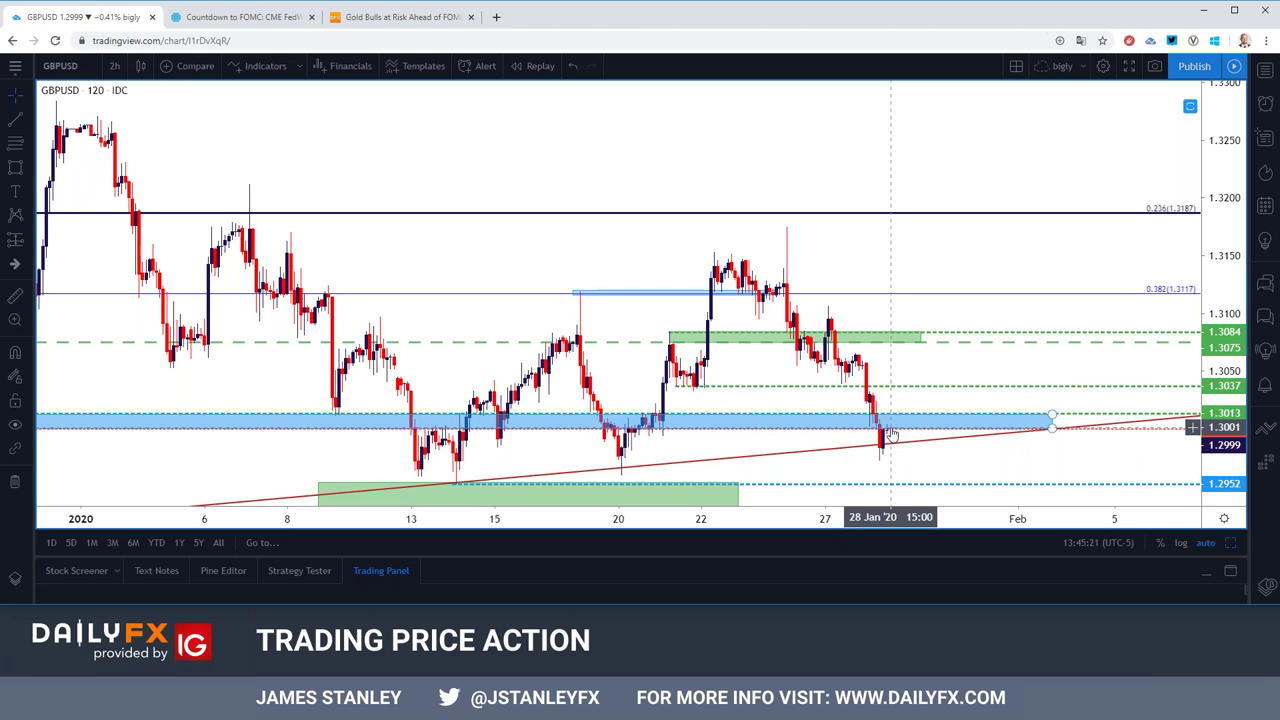
pyautogui.scroll(-3, 890, 433)
# Step: Return GBPUSD to daily candles
pyautogui.click(114, 66)
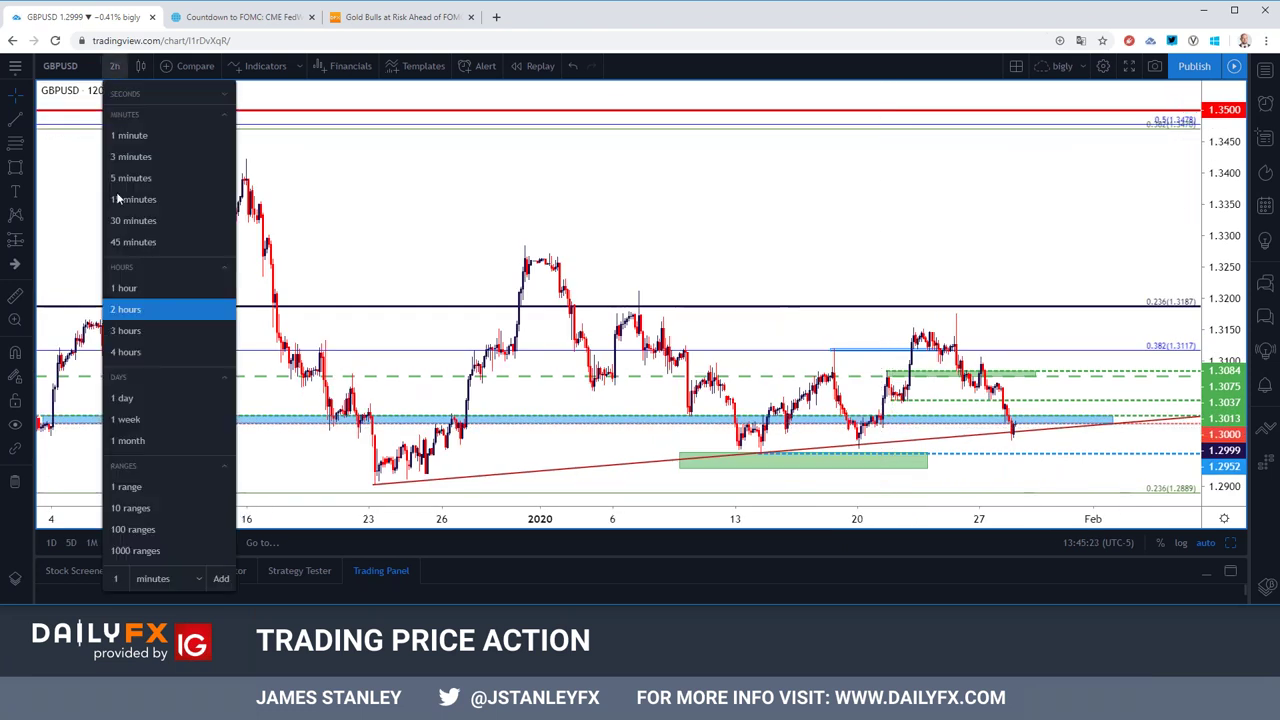
pyautogui.click(122, 397)
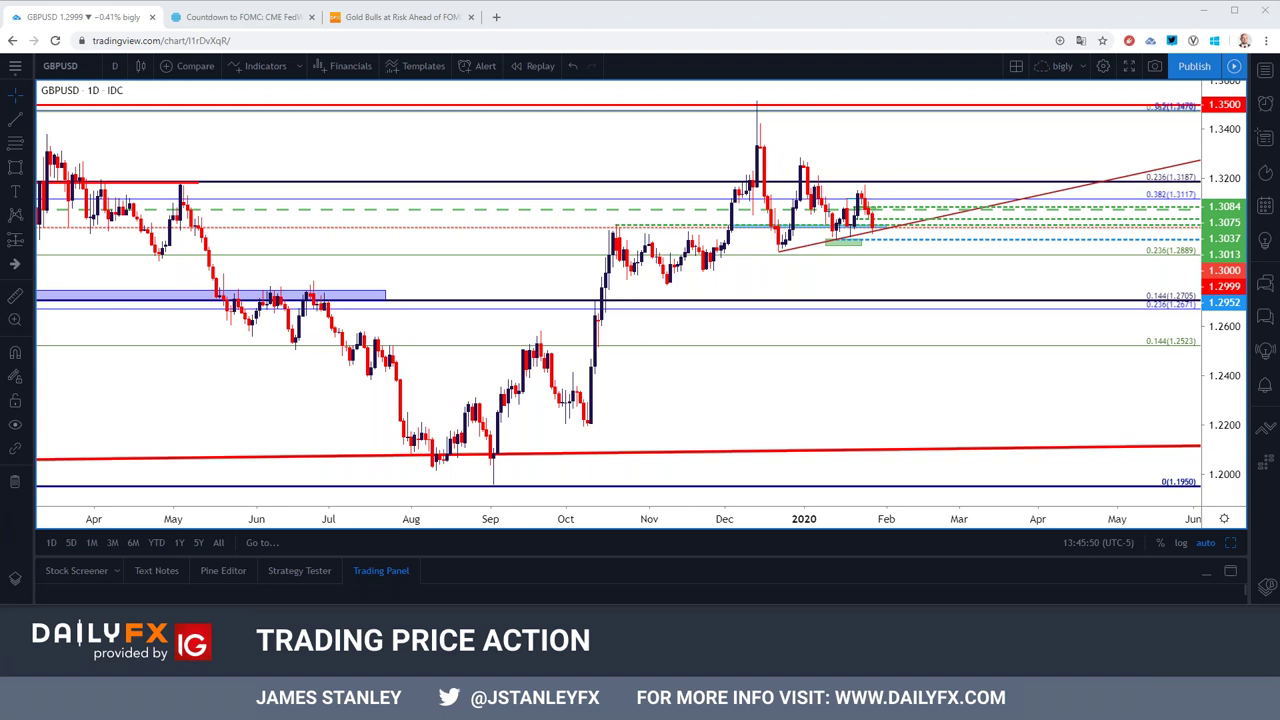
pyautogui.click(62, 66)
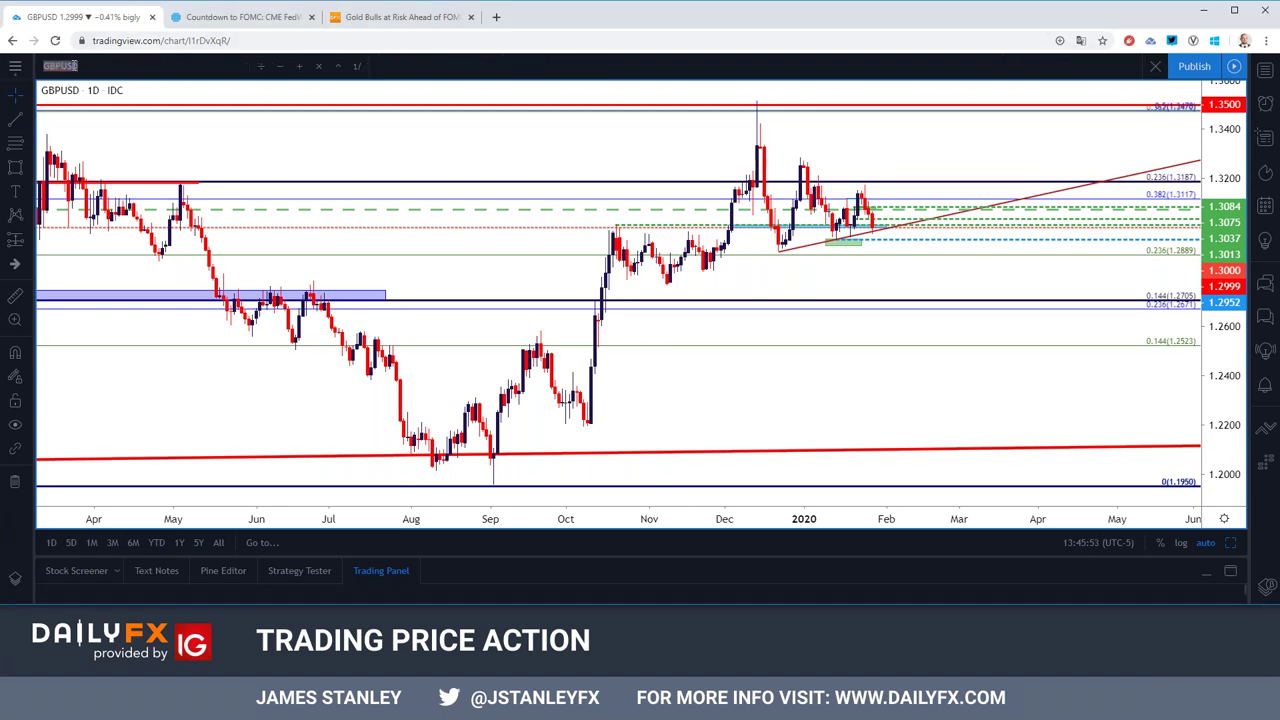
# Step: Load TVC:GOLD and view it on 4-hour candles
pyautogui.write('TVC:GOLD')
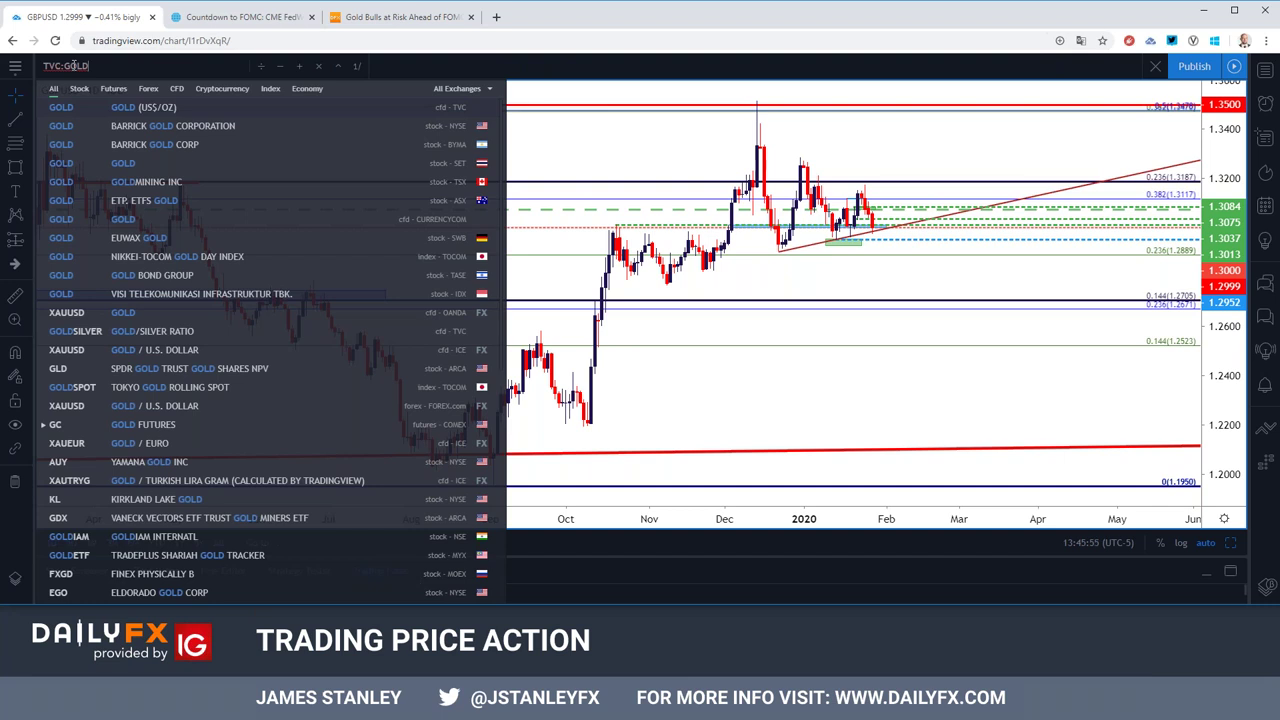
pyautogui.press('Return')
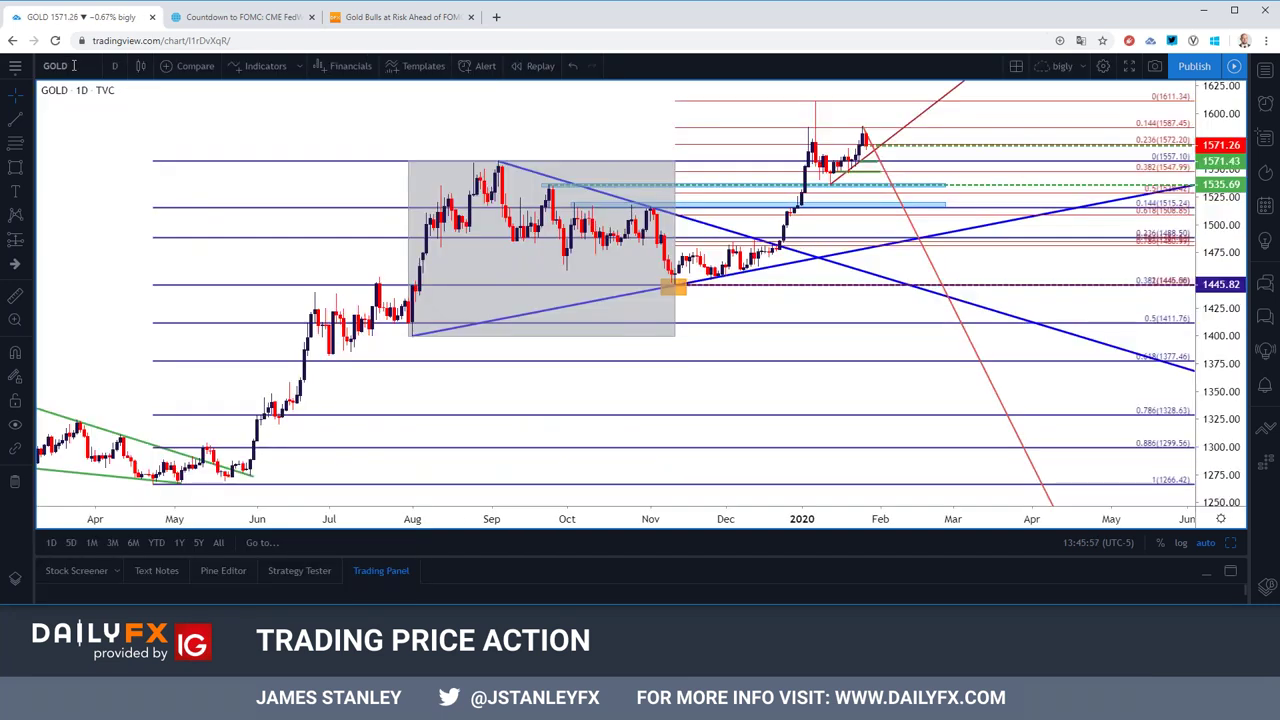
pyautogui.click(114, 66)
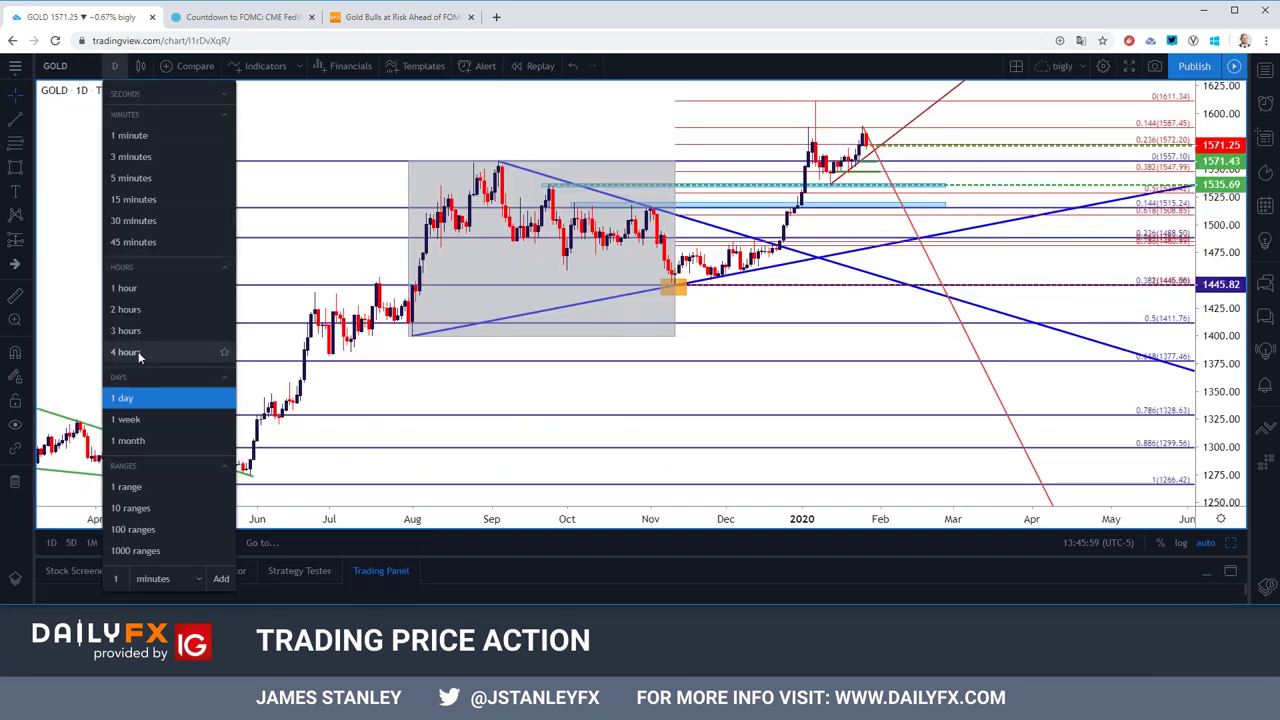
pyautogui.click(140, 350)
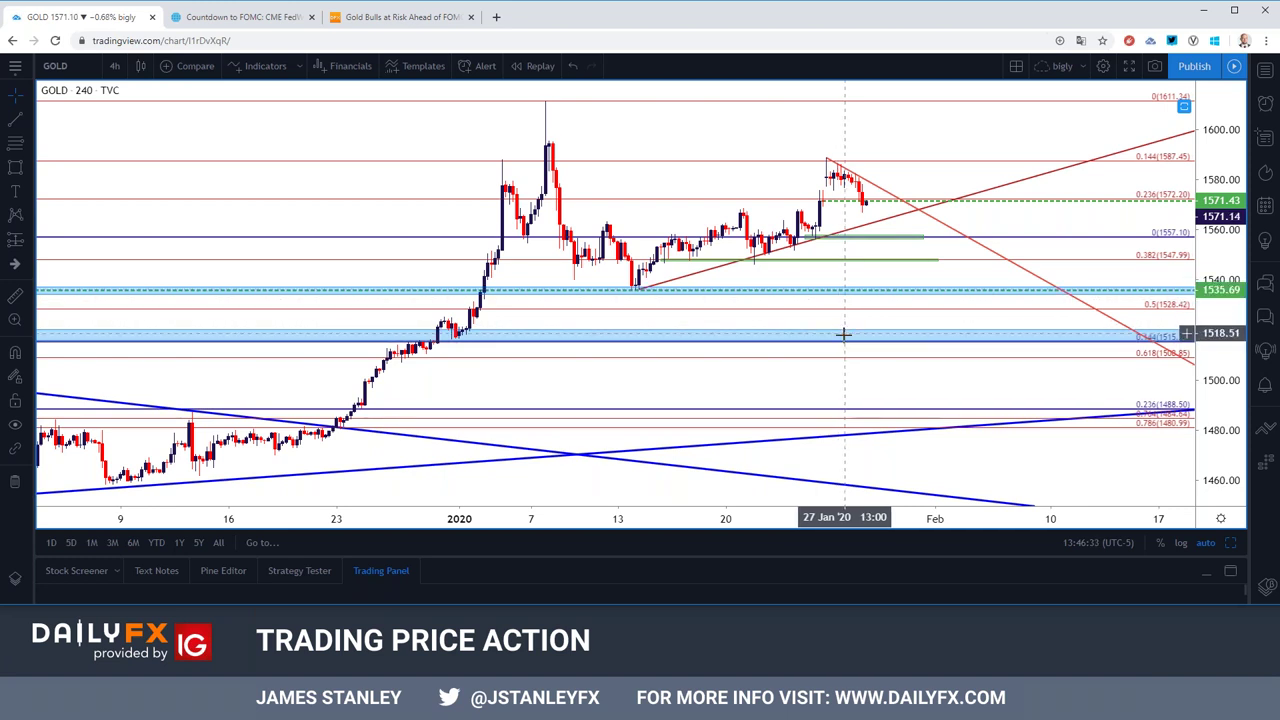
pyautogui.scroll(-3, 843, 338)
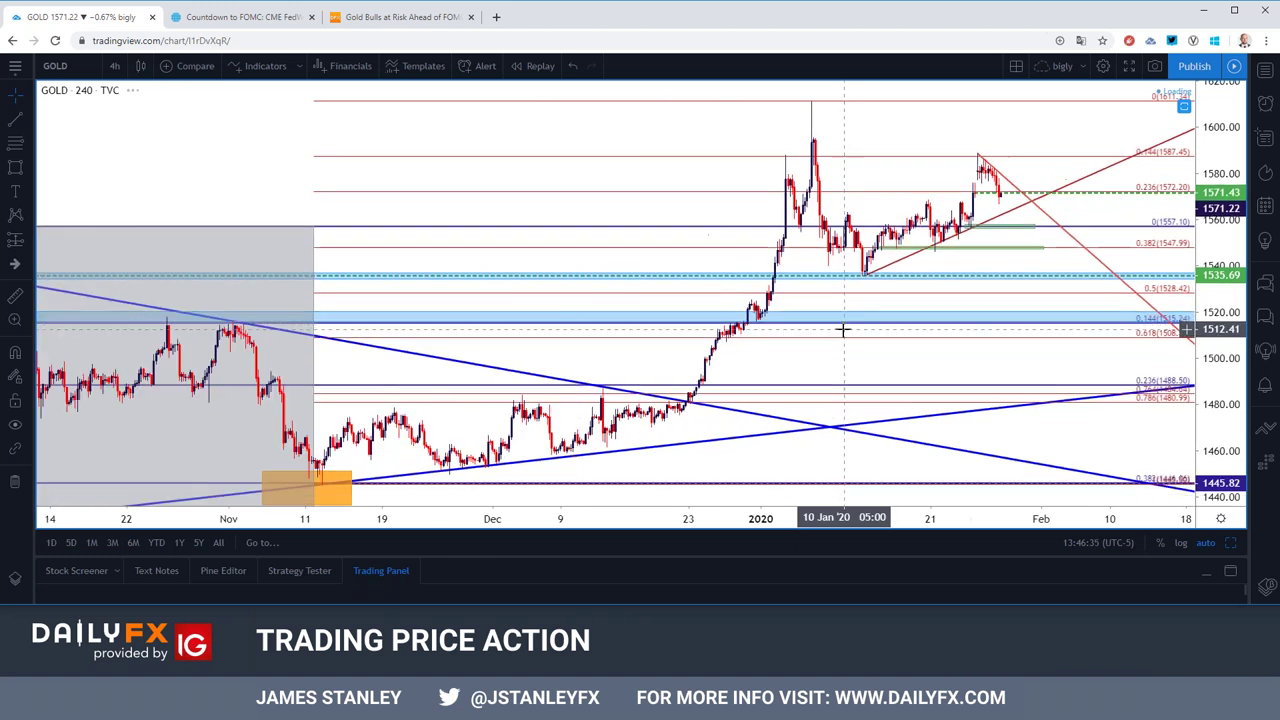
pyautogui.scroll(-3, 829, 294)
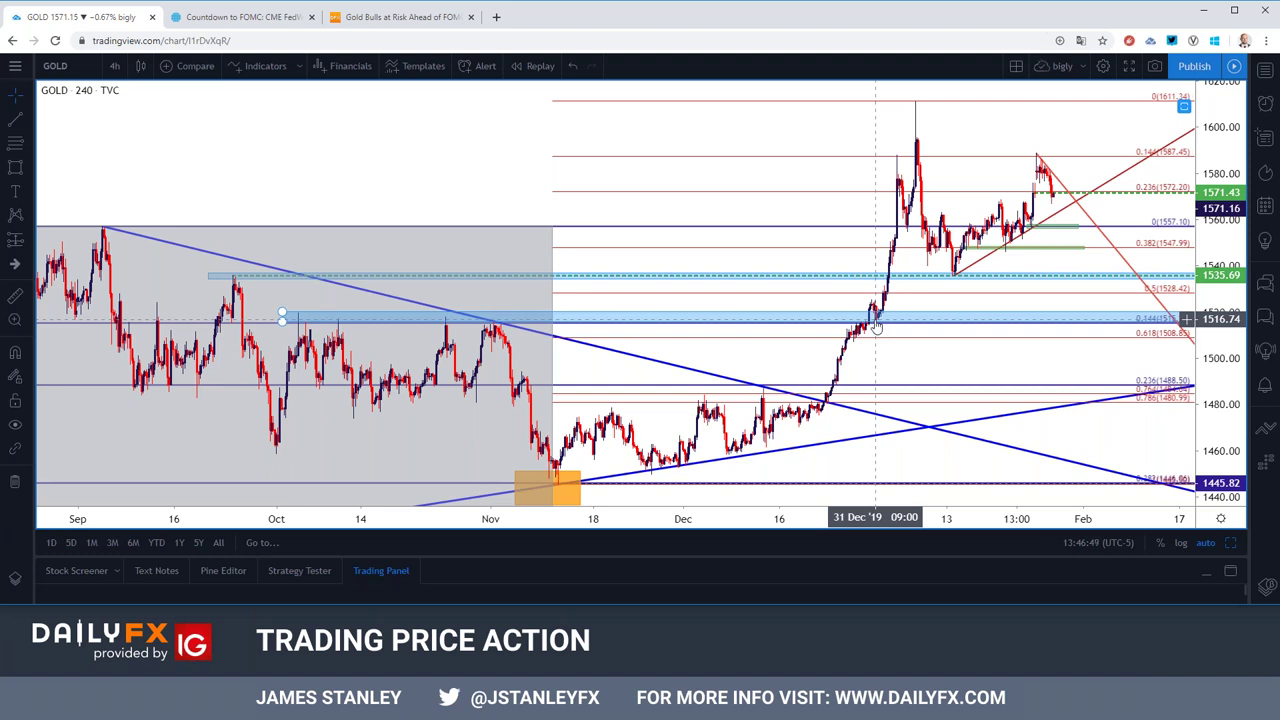
pyautogui.scroll(3, 876, 326)
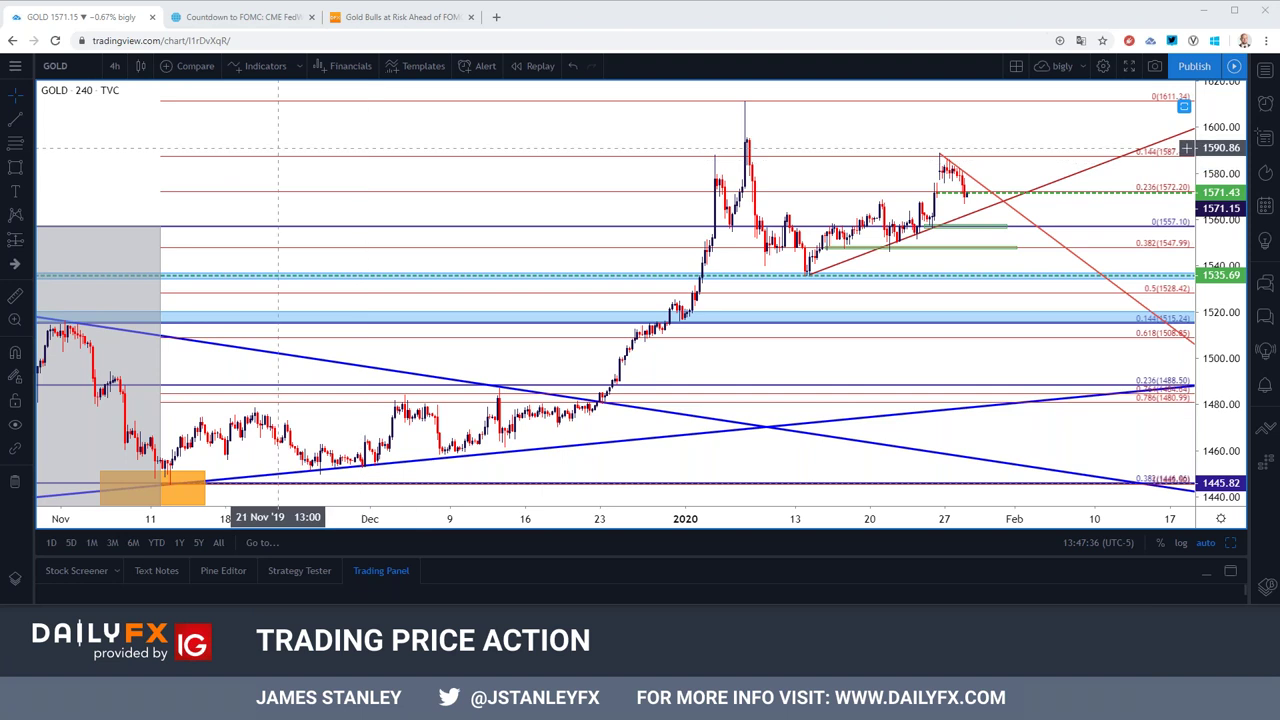
# Step: Load OANDA:SPX500USD and zoom out its 4-hour chart
pyautogui.click(56, 67)
pyautogui.write('OANDA:SPX500USD')
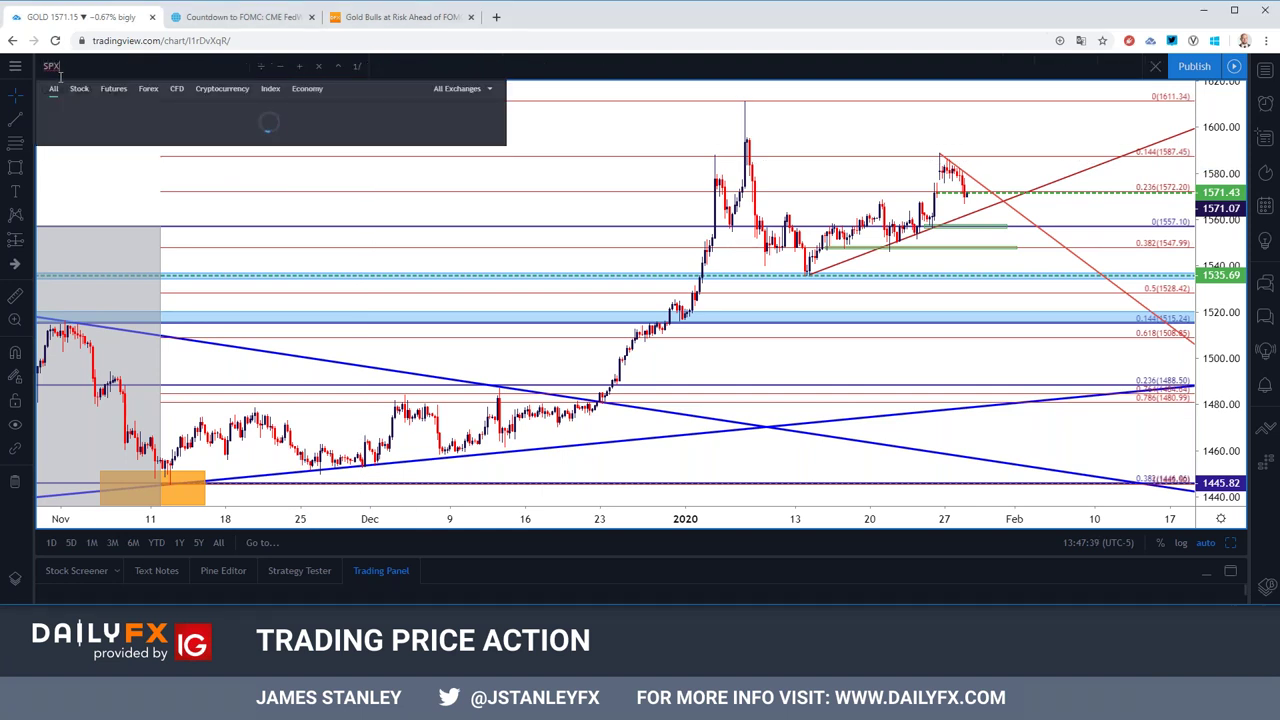
pyautogui.press('Return')
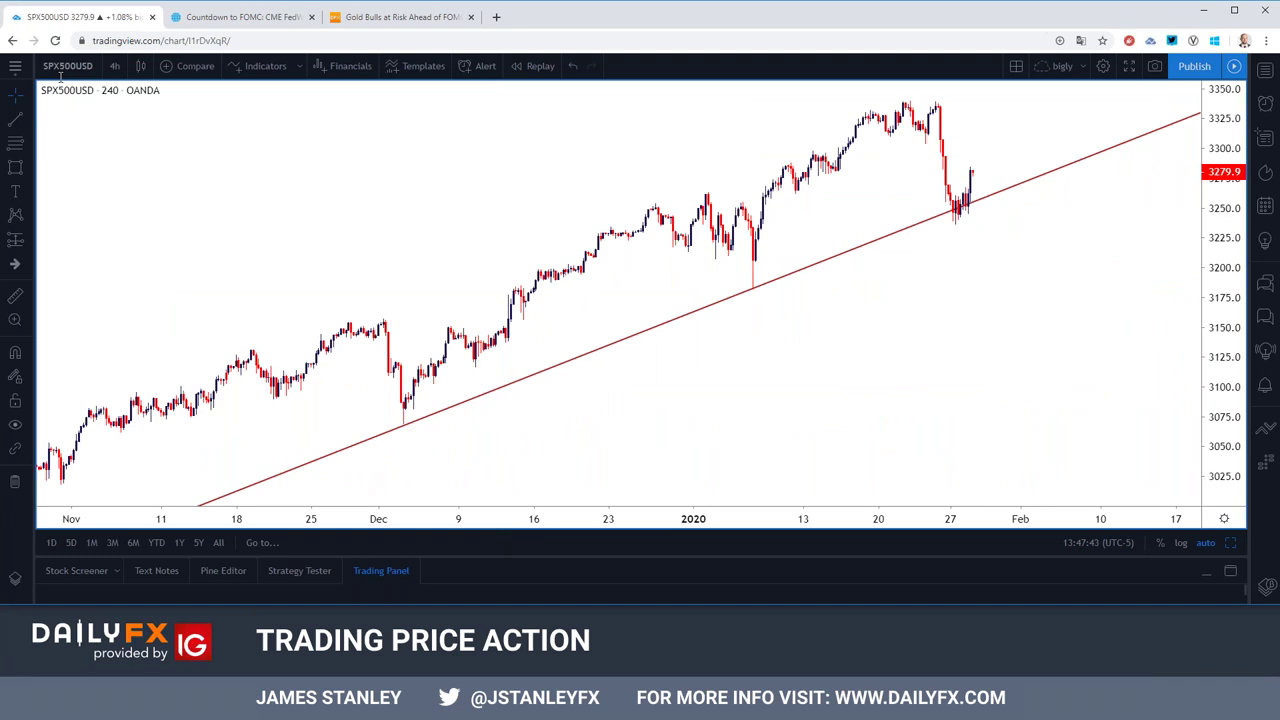
pyautogui.scroll(-3, 330, 161)
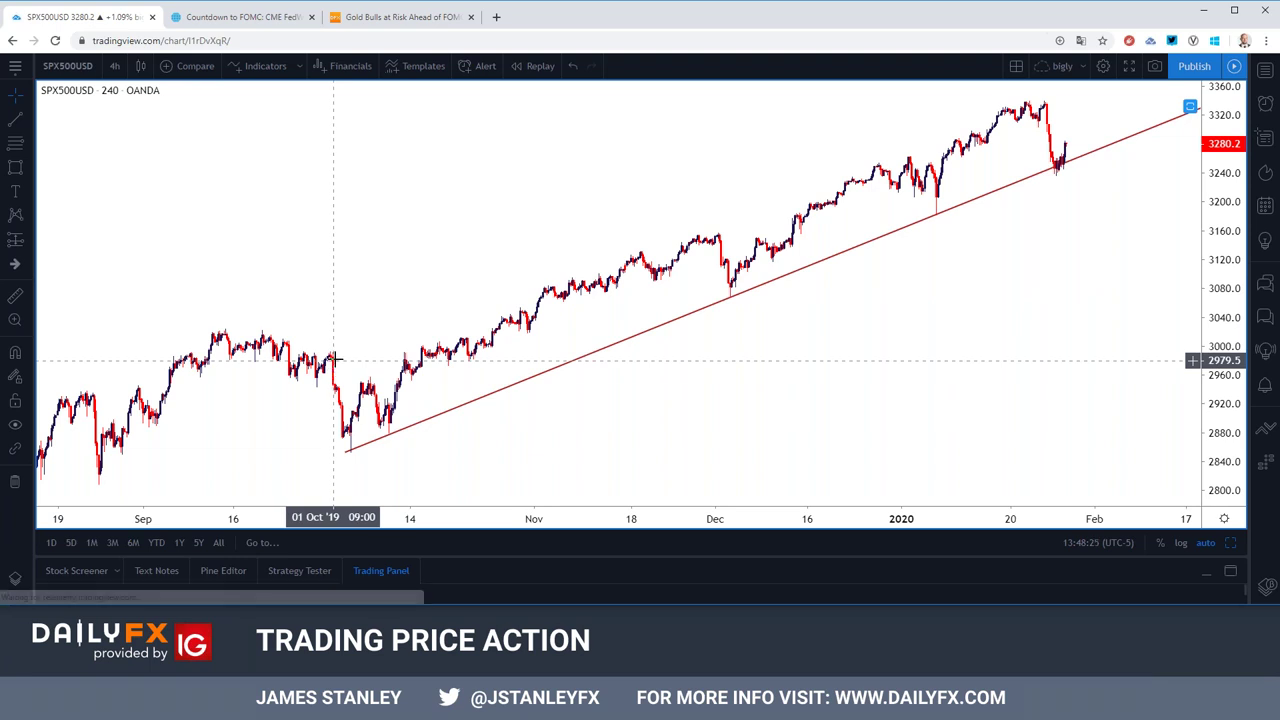
pyautogui.scroll(-2, 337, 355)
pyautogui.scroll(-2, 342, 352)
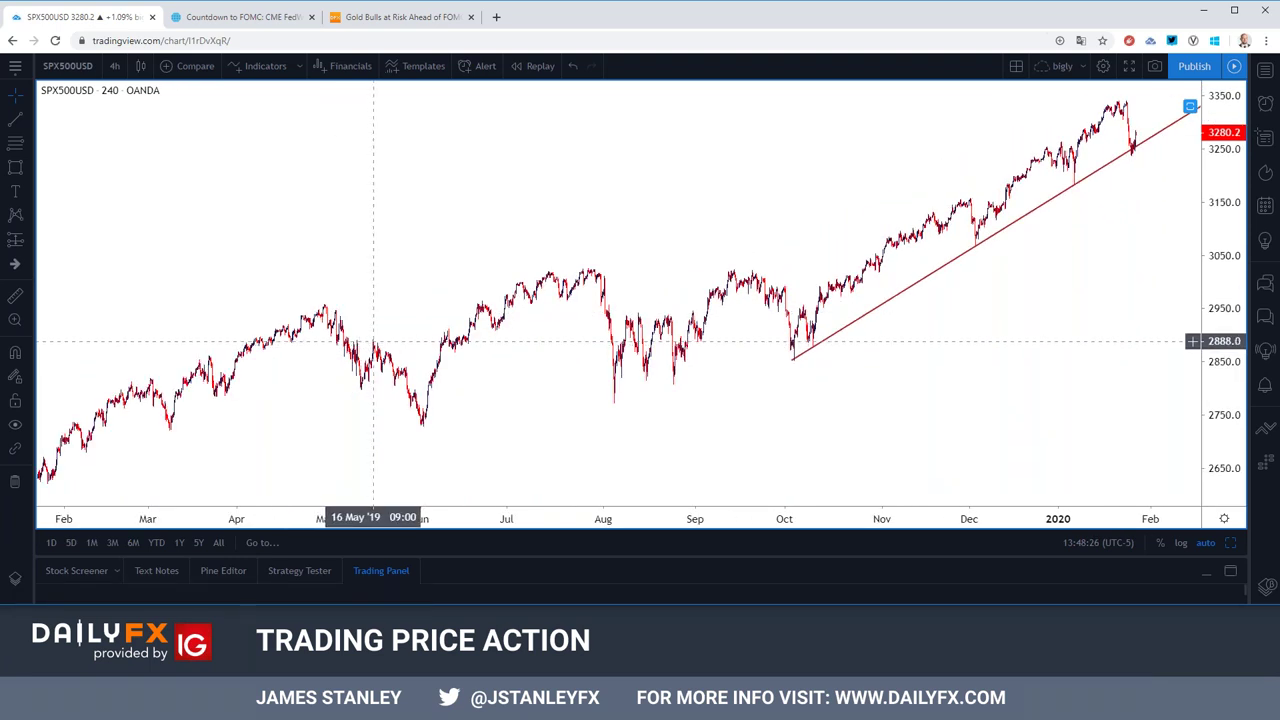
pyautogui.scroll(2, 539, 287)
pyautogui.scroll(1, 539, 287)
pyautogui.scroll(1, 539, 287)
pyautogui.scroll(1, 539, 287)
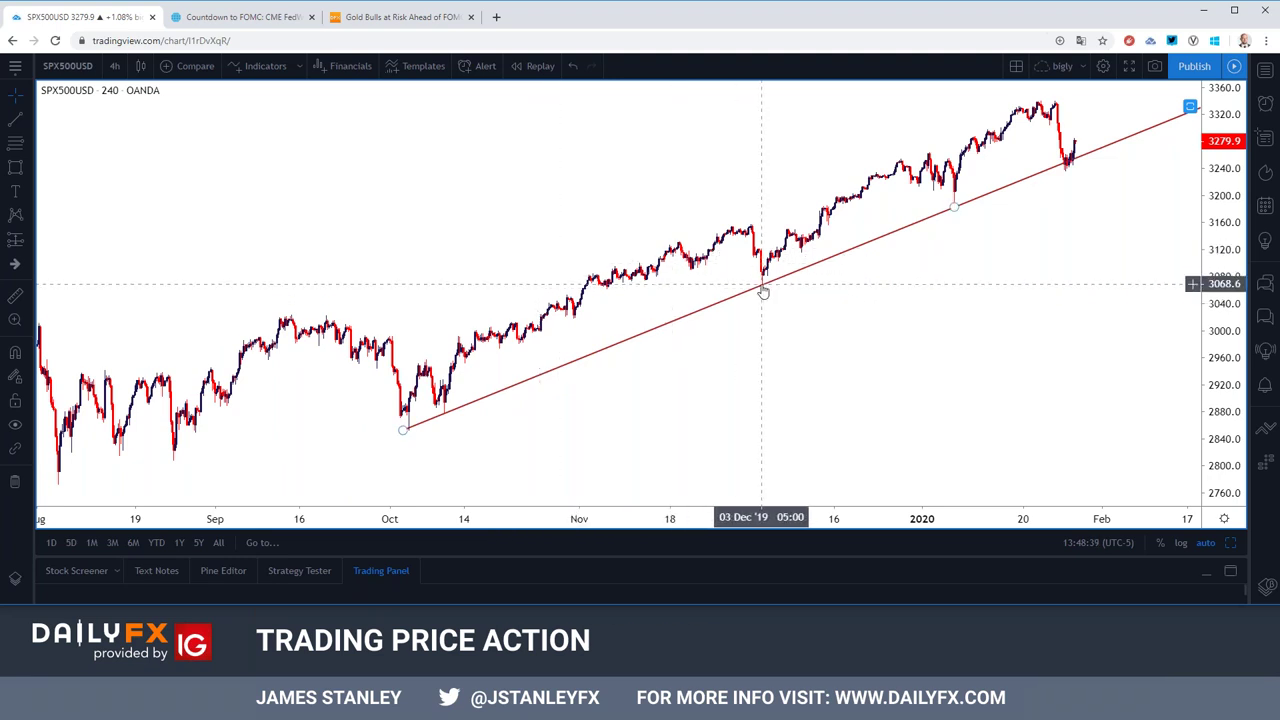
pyautogui.scroll(-2, 901, 241)
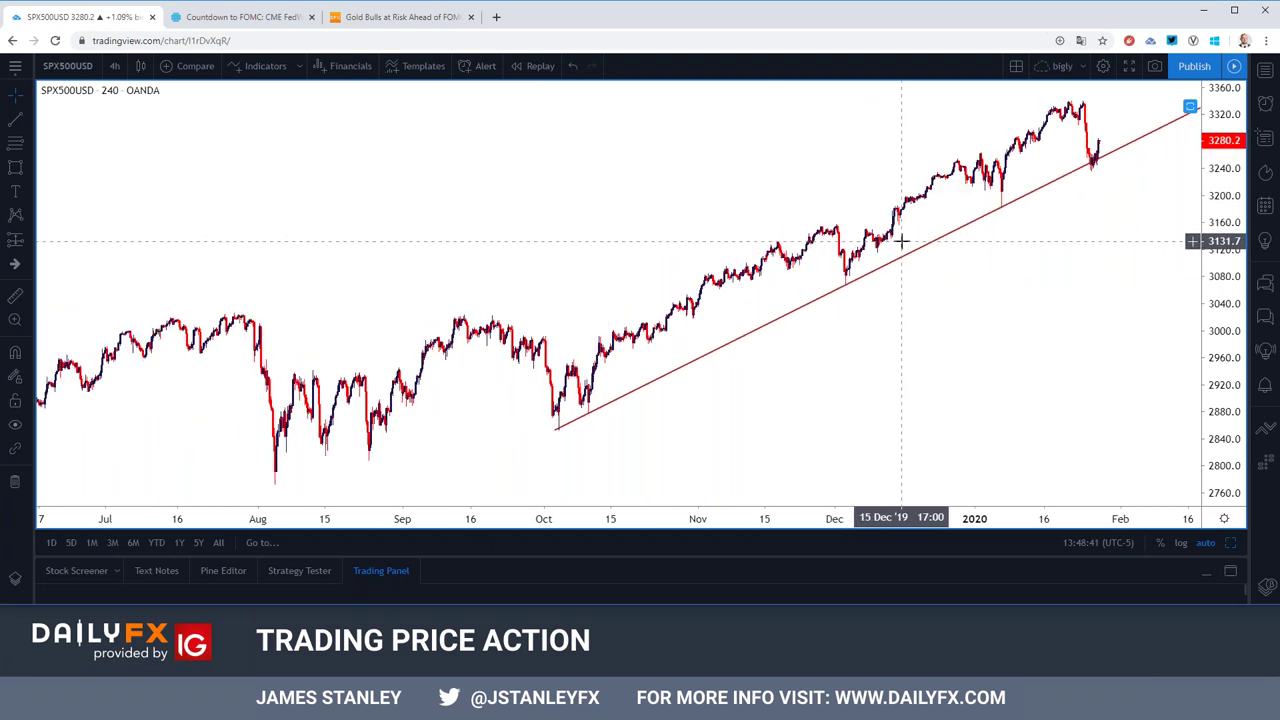
pyautogui.scroll(2, 901, 241)
pyautogui.scroll(1, 901, 241)
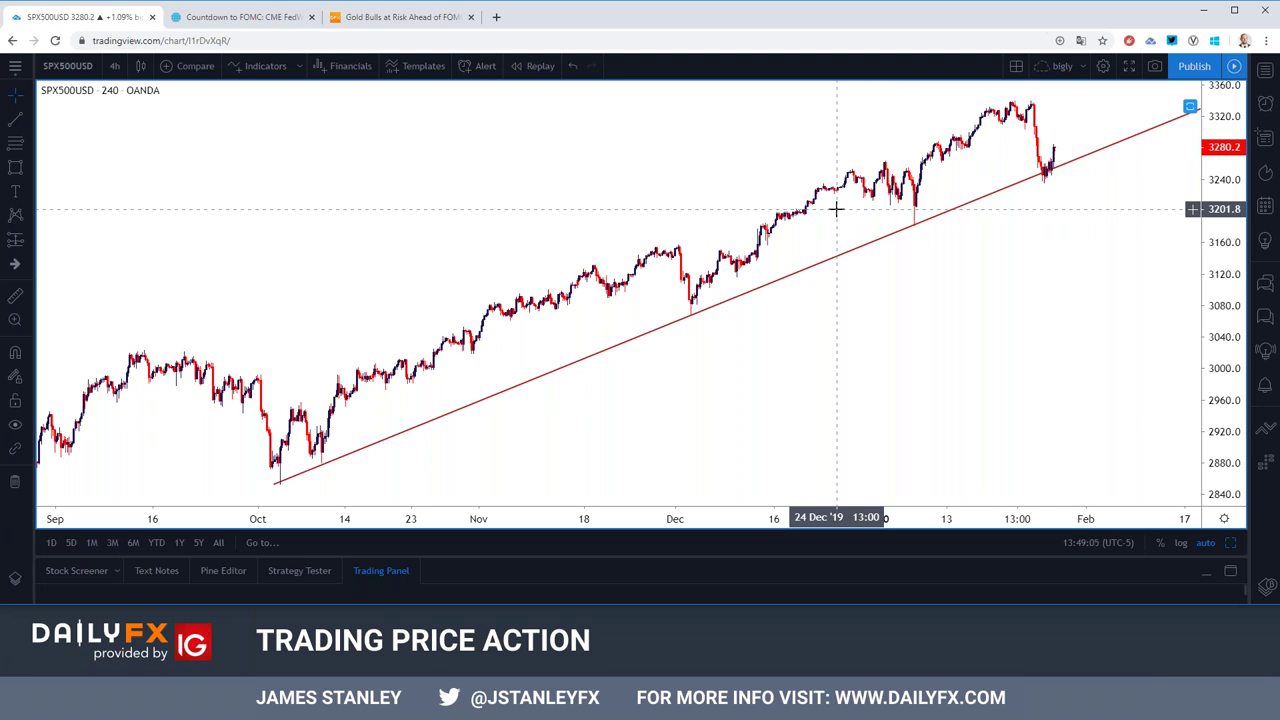
pyautogui.scroll(-2, 838, 209)
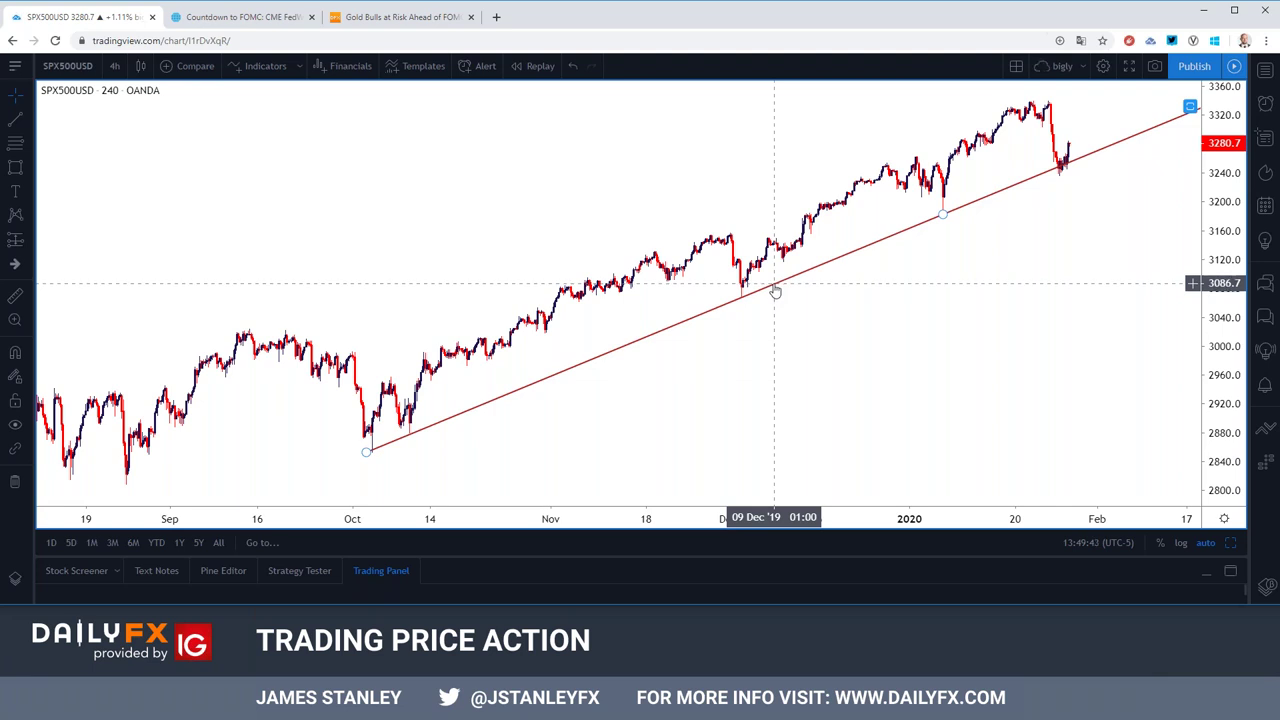
# Step: Deselect the S&P 500 trendline and adjust the zoom on the 4-hour chart
pyautogui.click(809, 226)
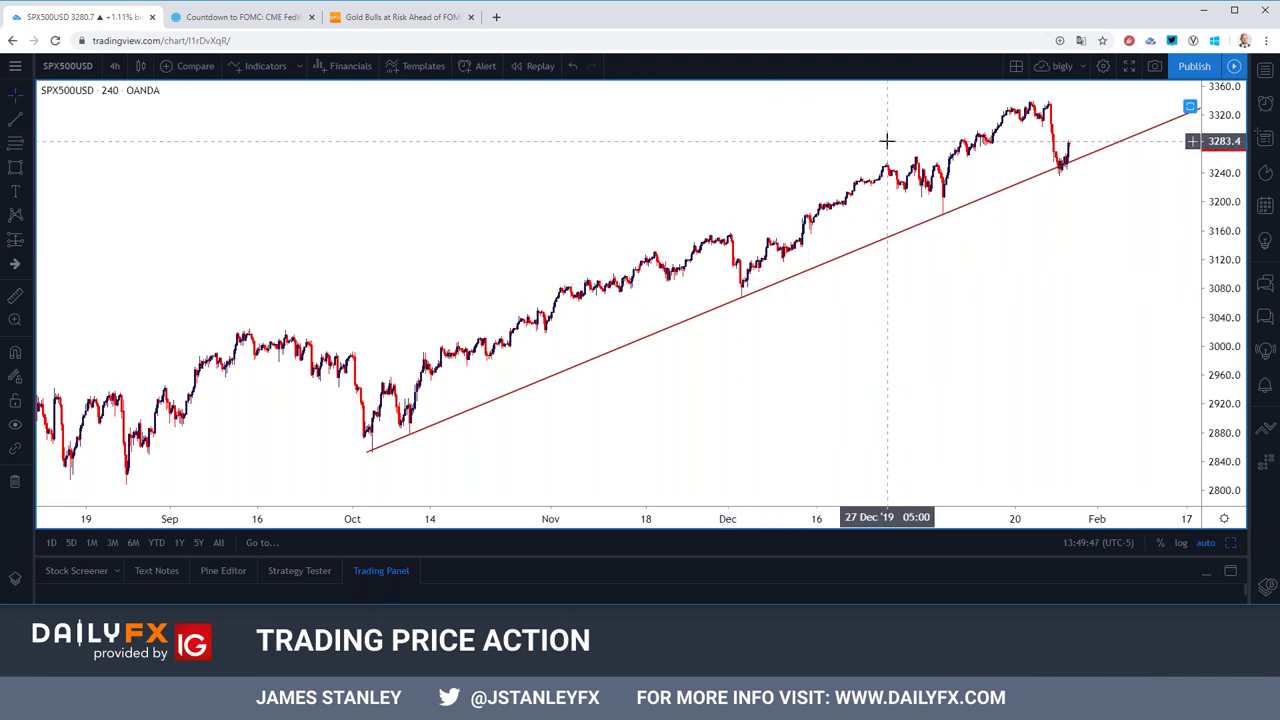
pyautogui.scroll(-2, 906, 137)
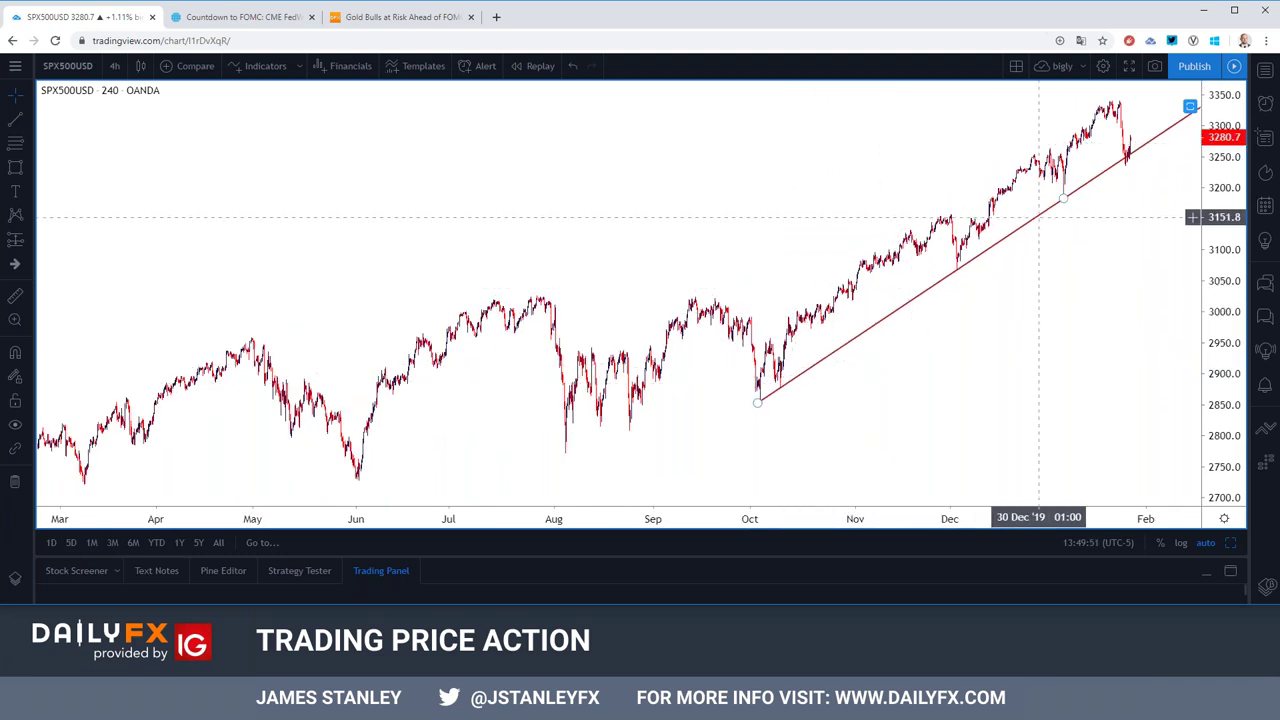
pyautogui.scroll(2, 1058, 179)
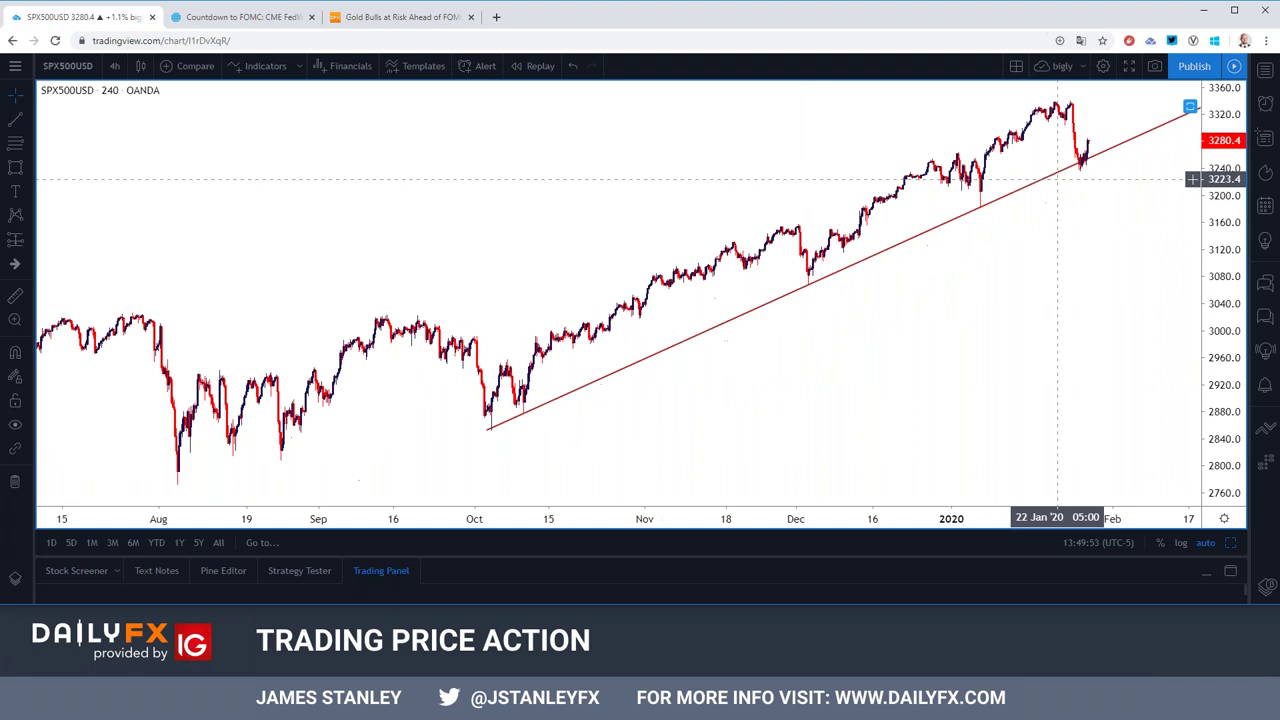
pyautogui.scroll(1, 1058, 179)
pyautogui.scroll(-2, 1058, 179)
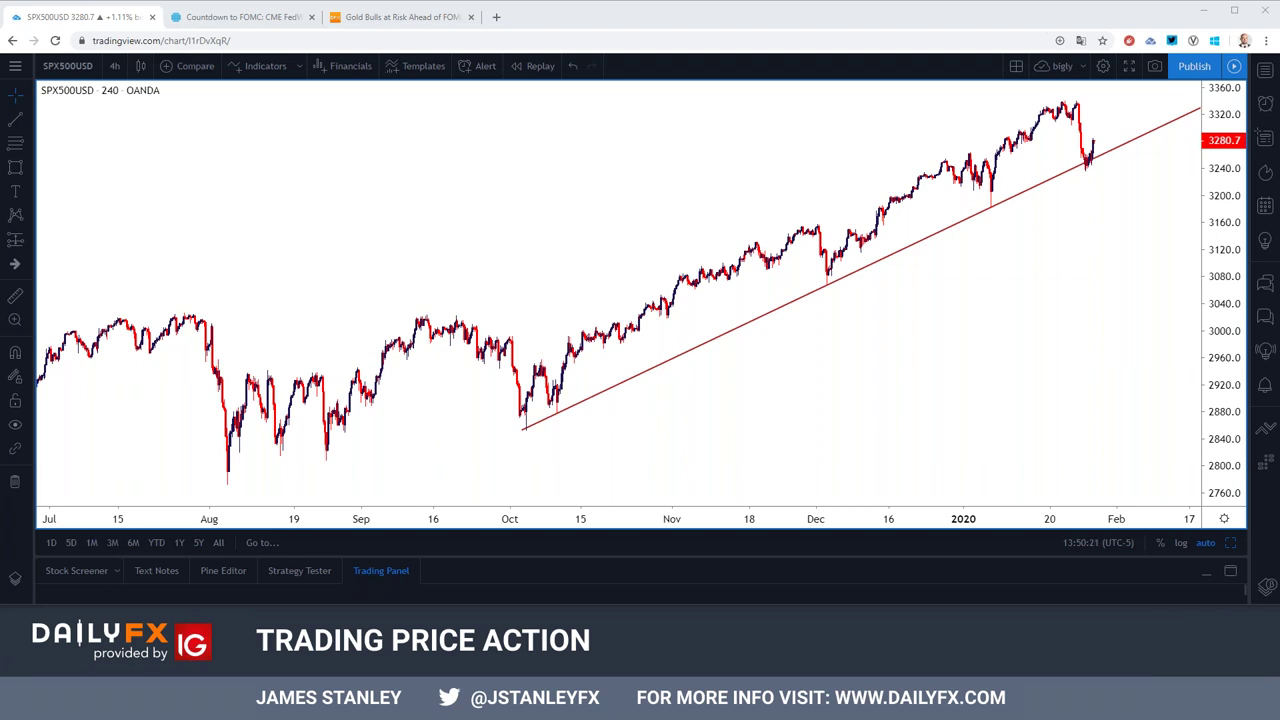
pyautogui.click(60, 66)
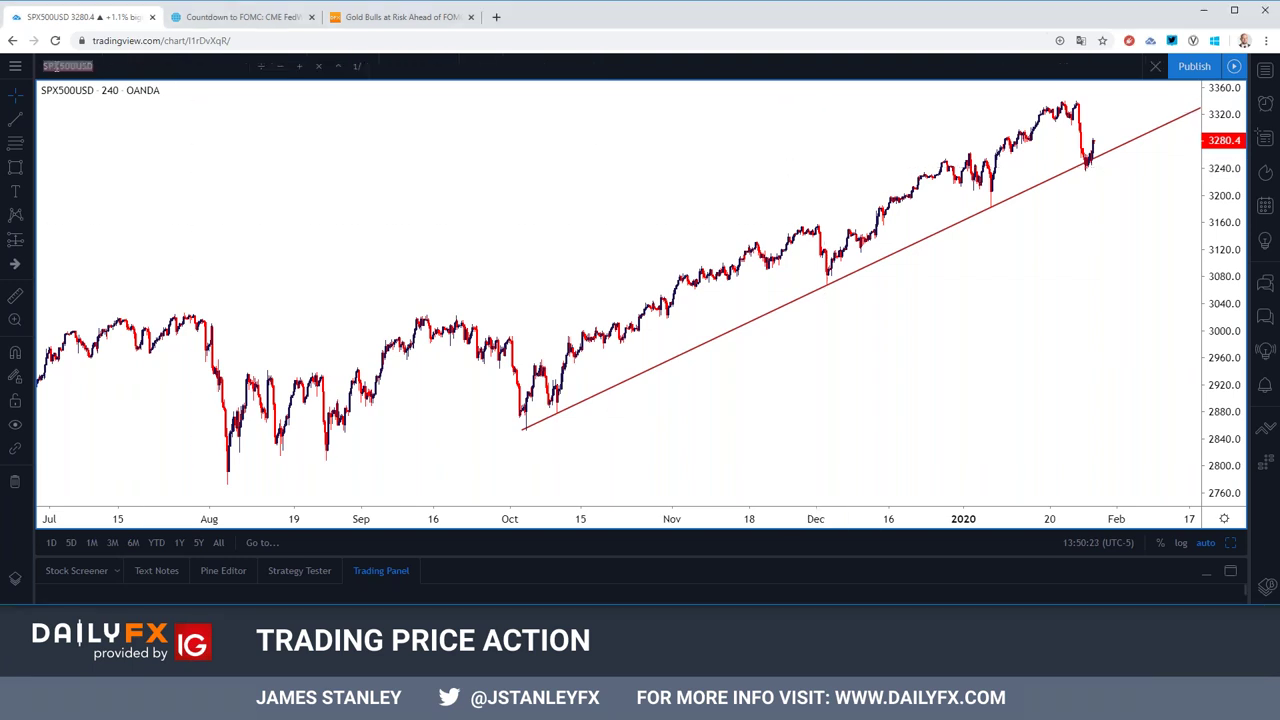
# Step: Load FX:GBPJPY and zoom in on its chart
pyautogui.write('fx:gbpjpy')
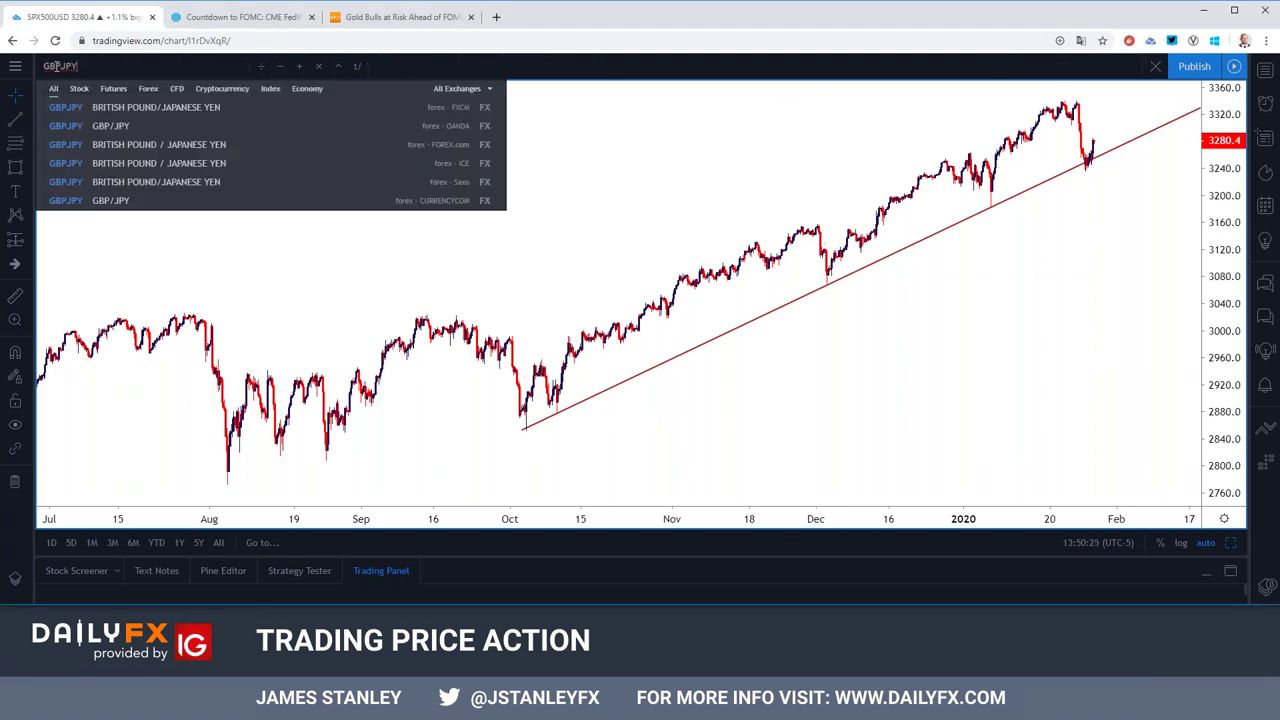
pyautogui.press('Return')
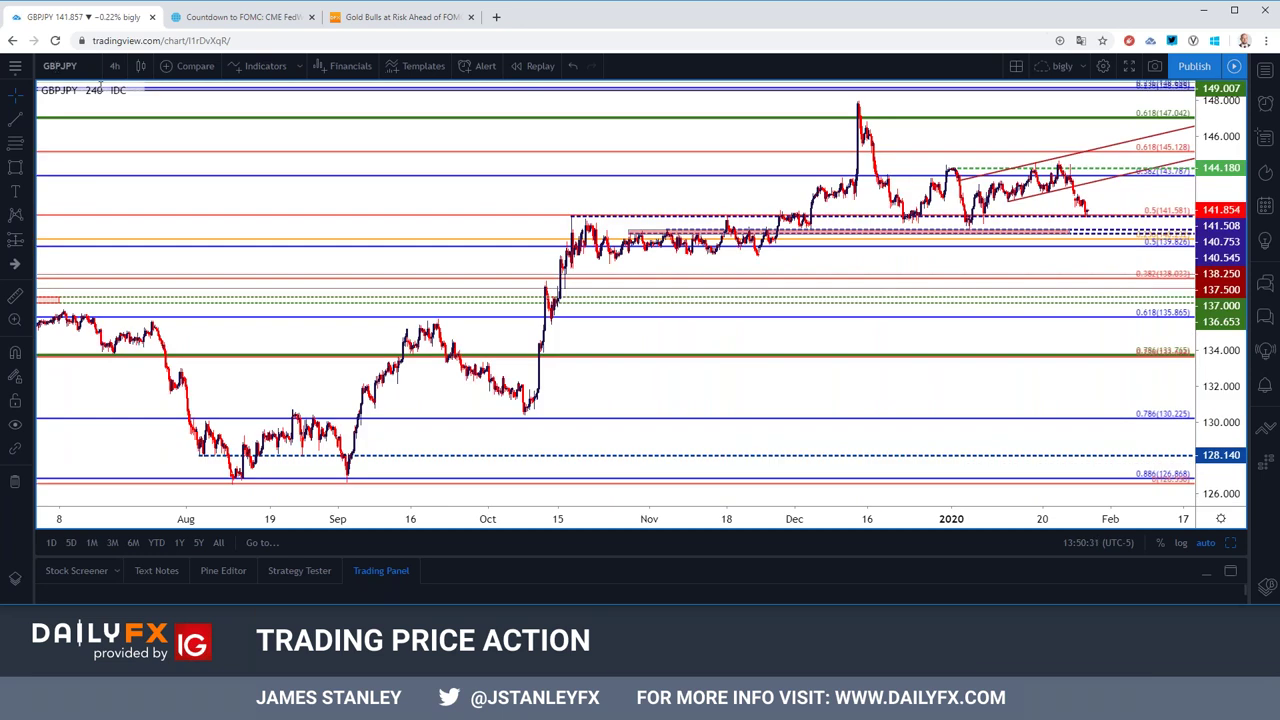
pyautogui.scroll(2, 660, 255)
pyautogui.scroll(2, 651, 252)
pyautogui.scroll(2, 648, 256)
pyautogui.scroll(1, 647, 258)
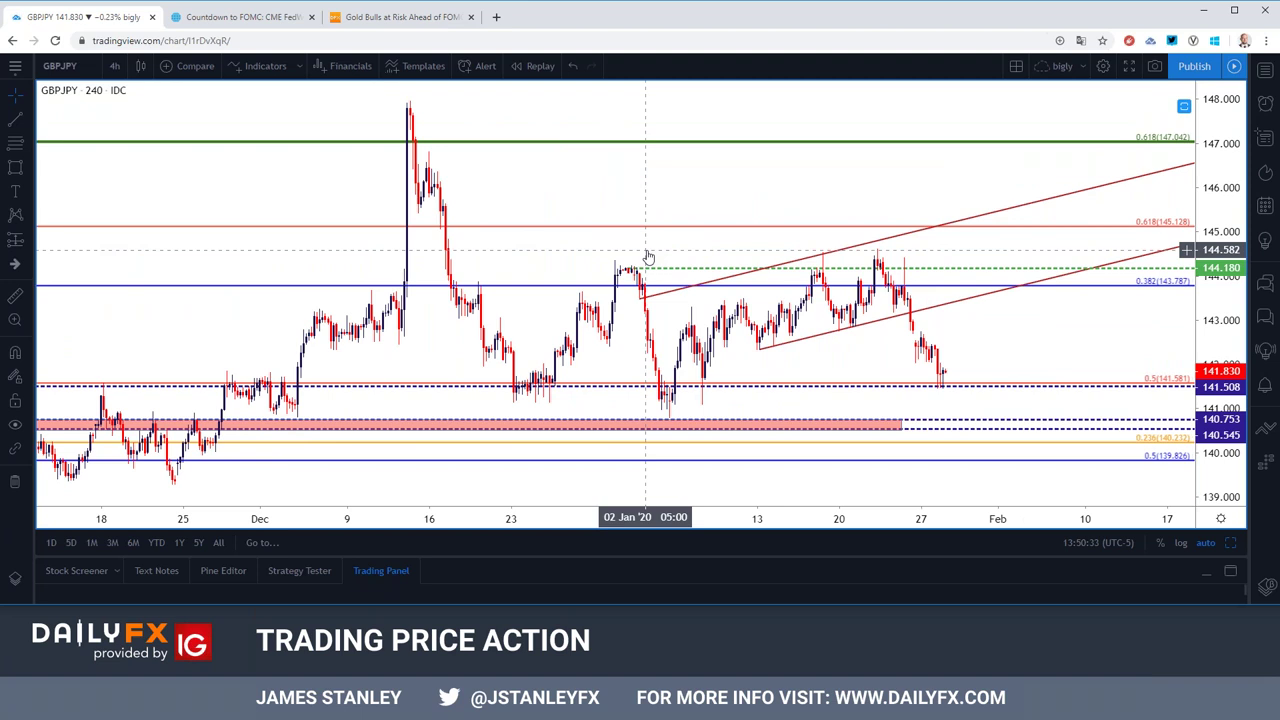
# Step: Delete the upper line of GBPJPY's red rising channel
pyautogui.click(732, 278)
pyautogui.press('Delete')
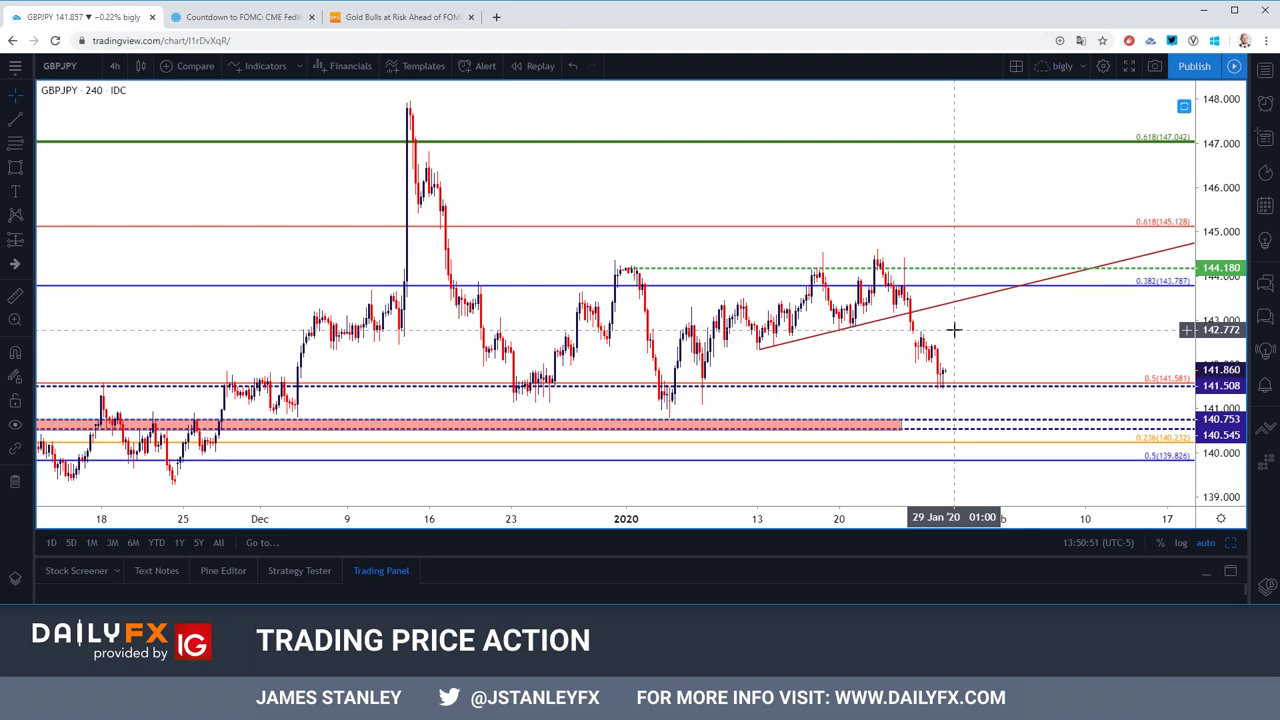
pyautogui.click(78, 67)
pyautogui.click(77, 67)
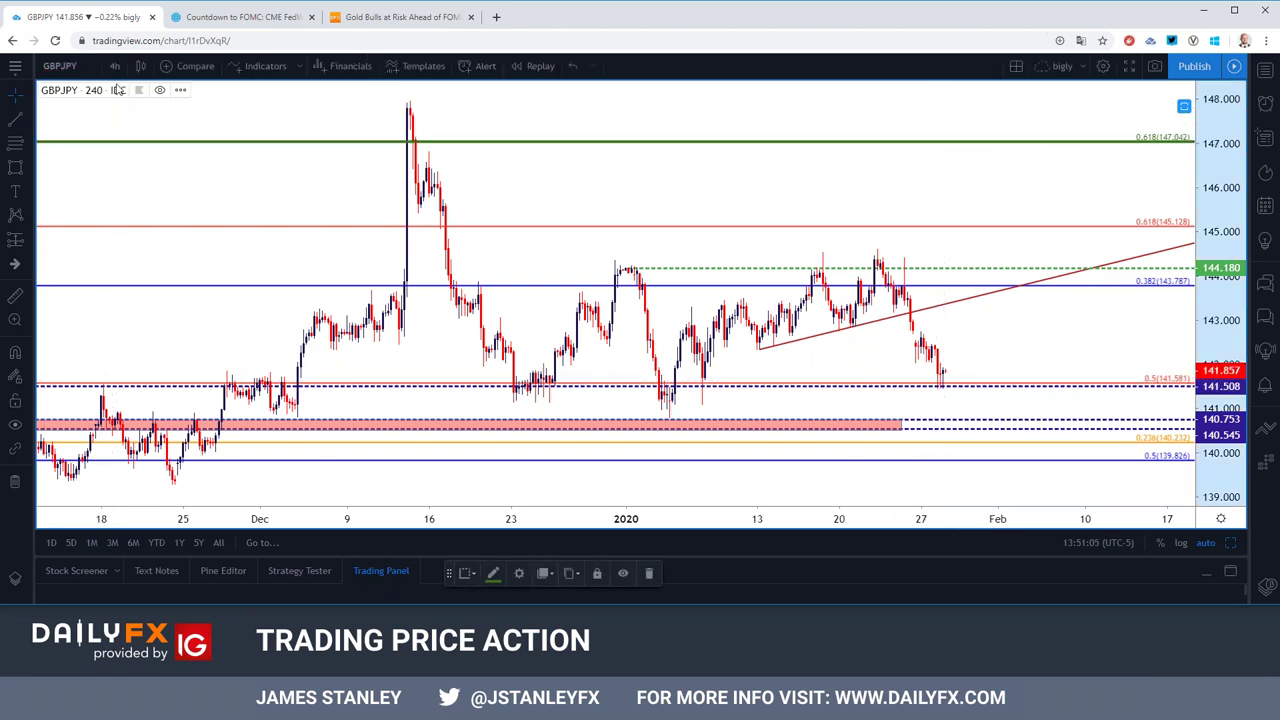
pyautogui.click(114, 66)
pyautogui.click(124, 288)
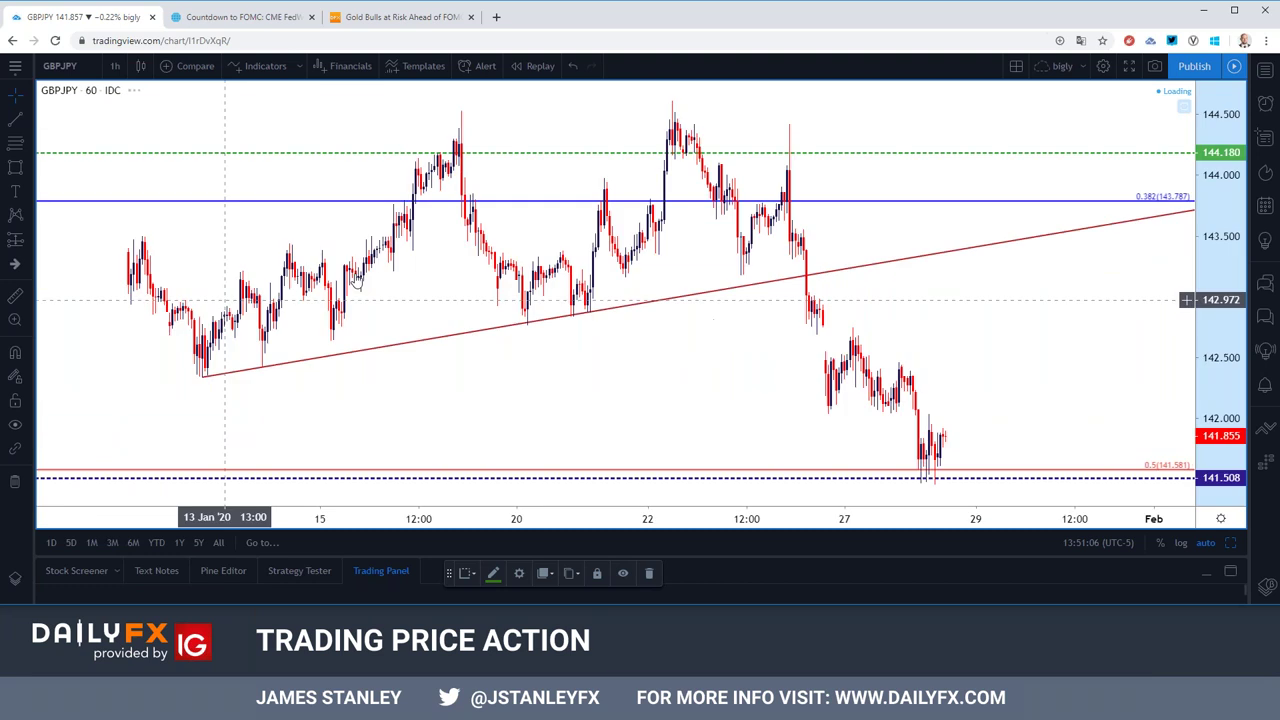
pyautogui.click(114, 66)
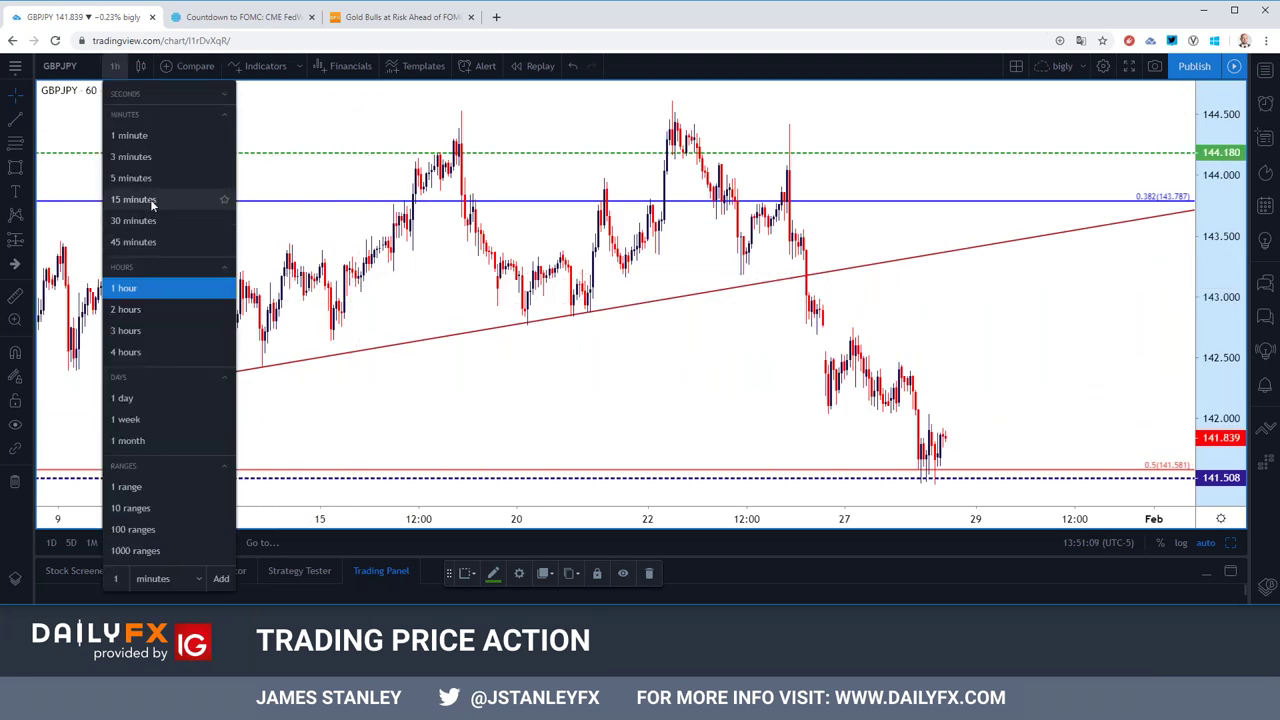
pyautogui.click(153, 200)
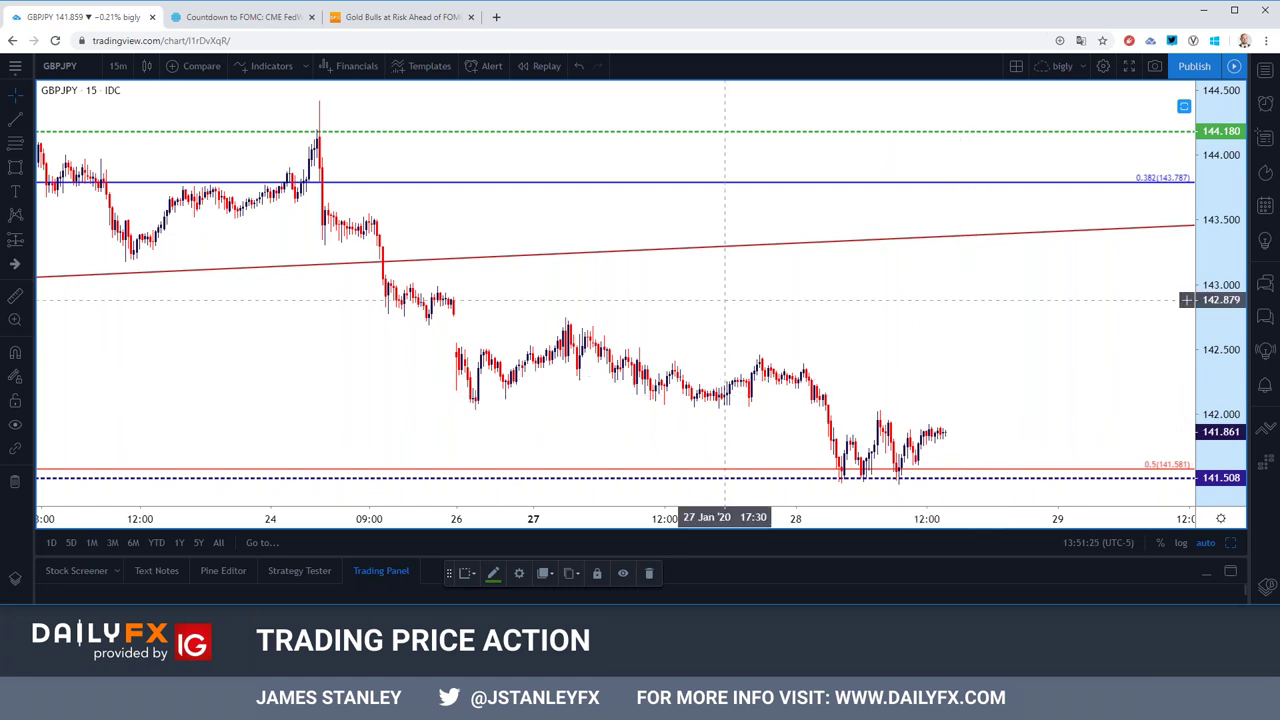
pyautogui.click(118, 65)
pyautogui.click(170, 358)
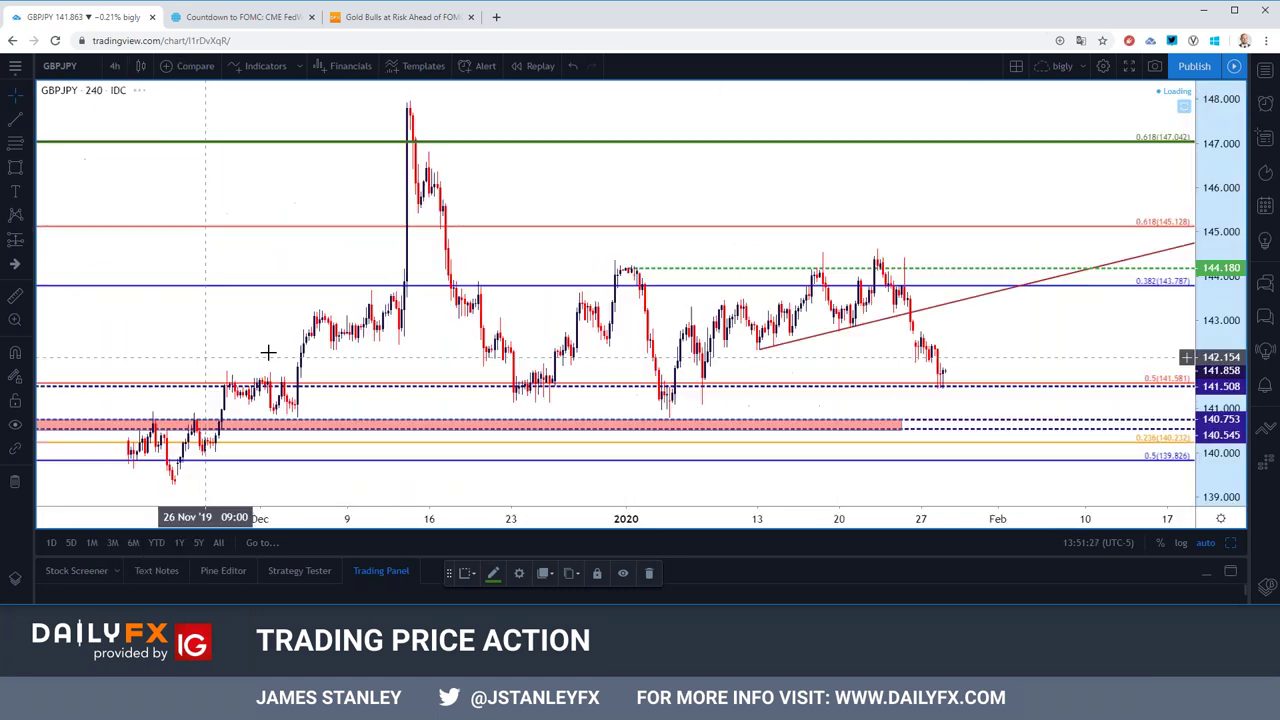
# Step: Pan GBPJPY back to late October, then enter AUDJPY in the symbol search
pyautogui.moveTo(268, 352); pyautogui.dragTo(420, 334)
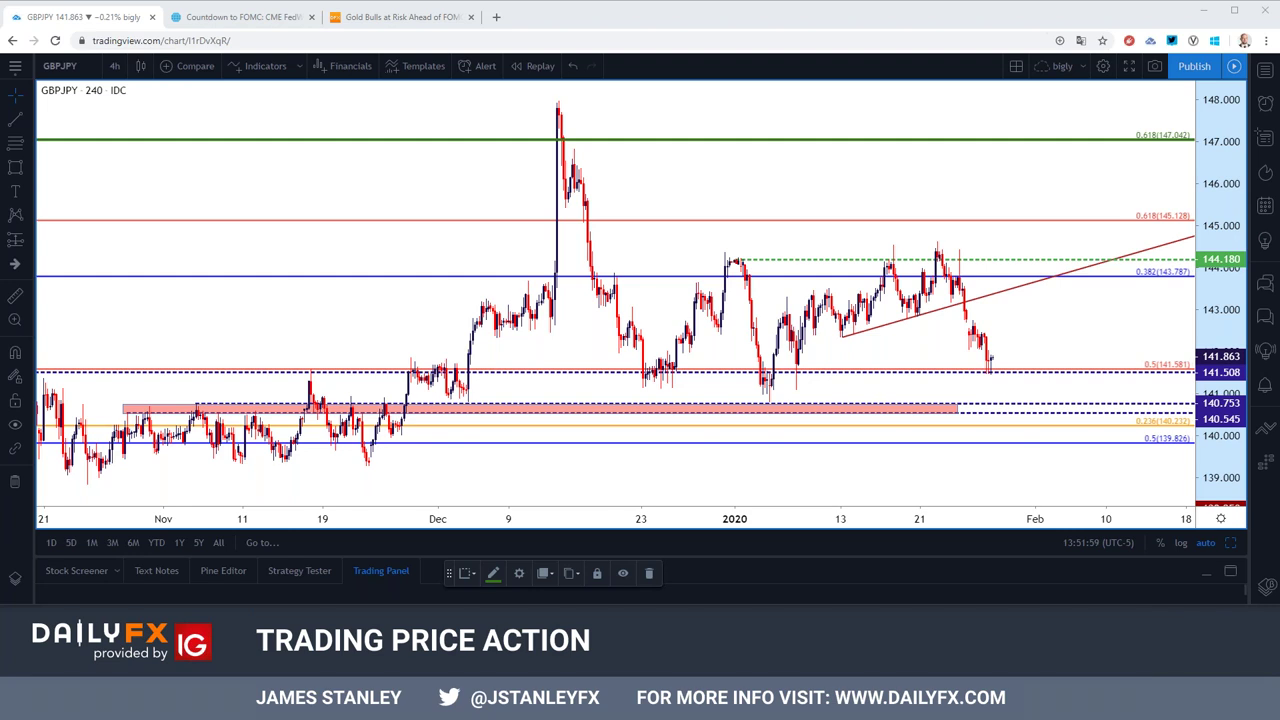
pyautogui.click(76, 64)
pyautogui.write('AUDJPY')
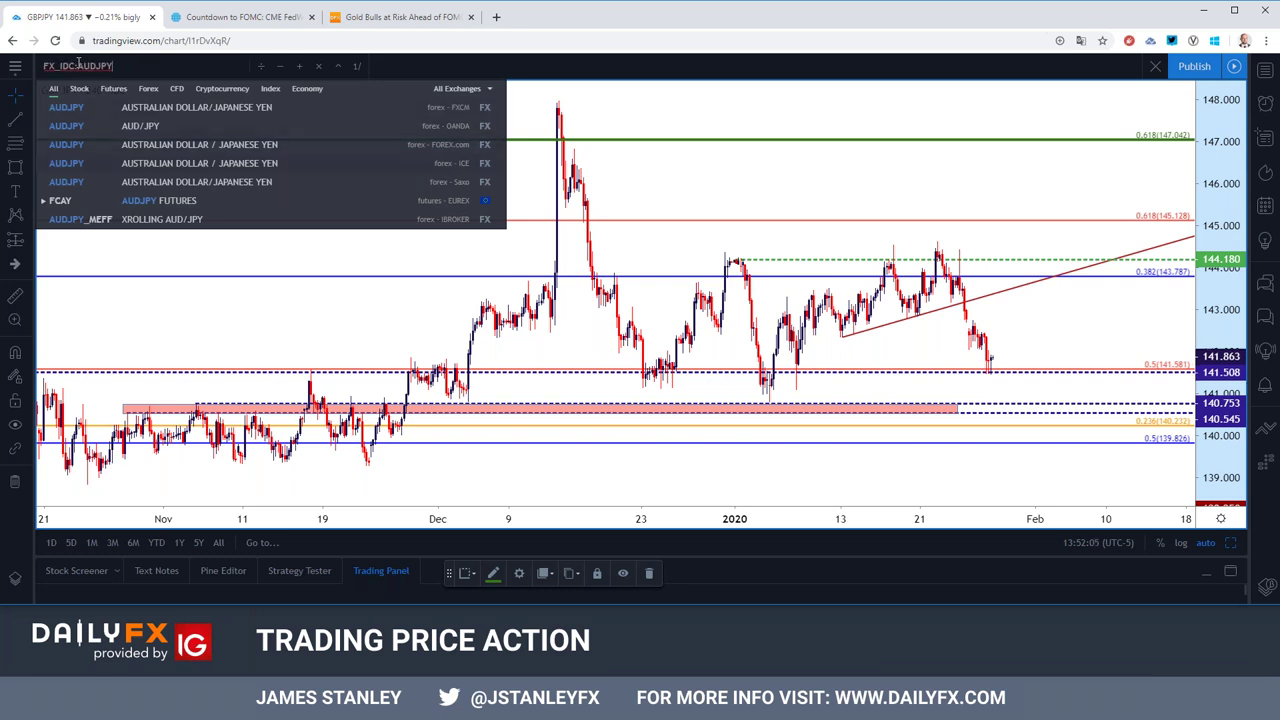
# Step: Load AUDJPY and view it on daily candles
pyautogui.press('Return')
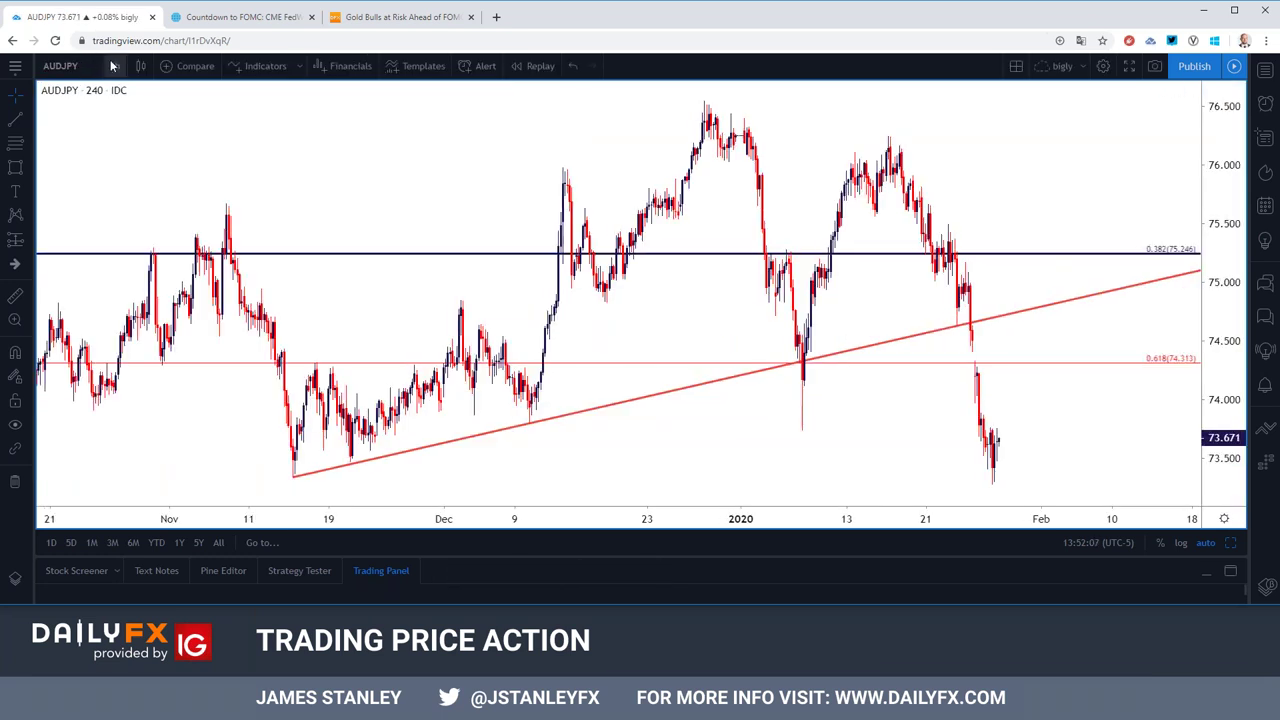
pyautogui.click(114, 65)
pyautogui.click(830, 290)
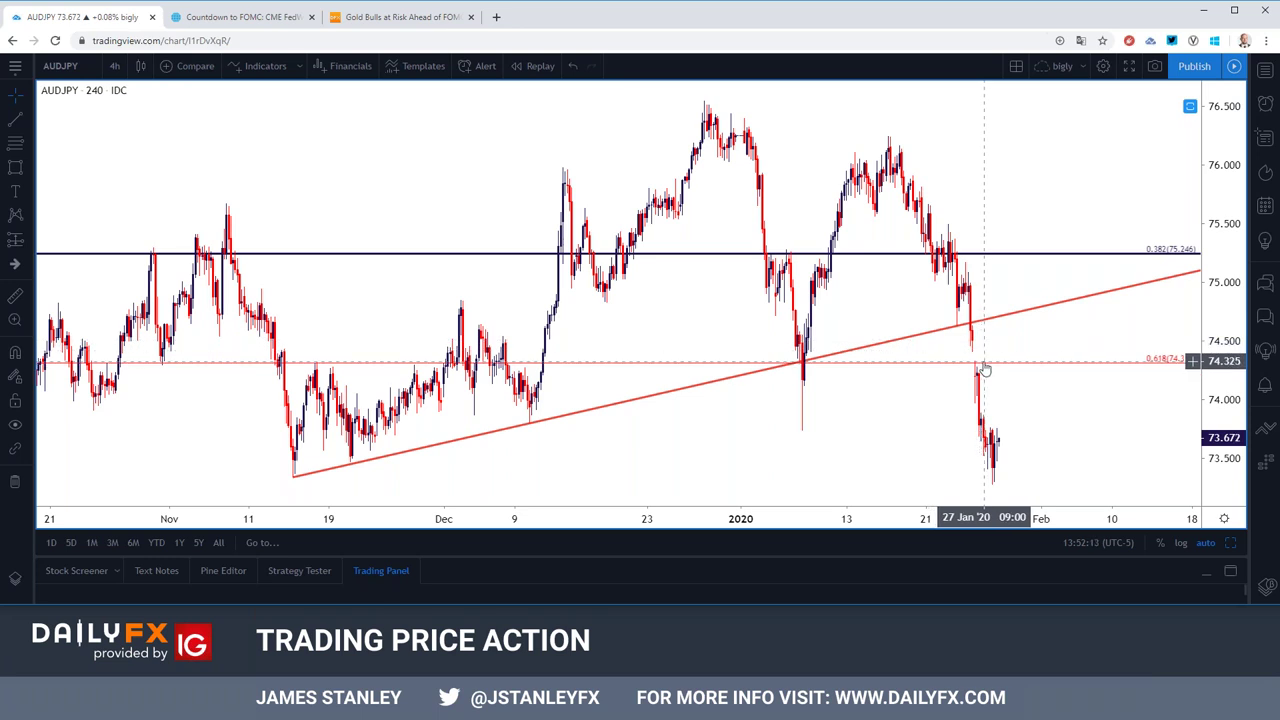
pyautogui.click(114, 65)
pyautogui.click(172, 397)
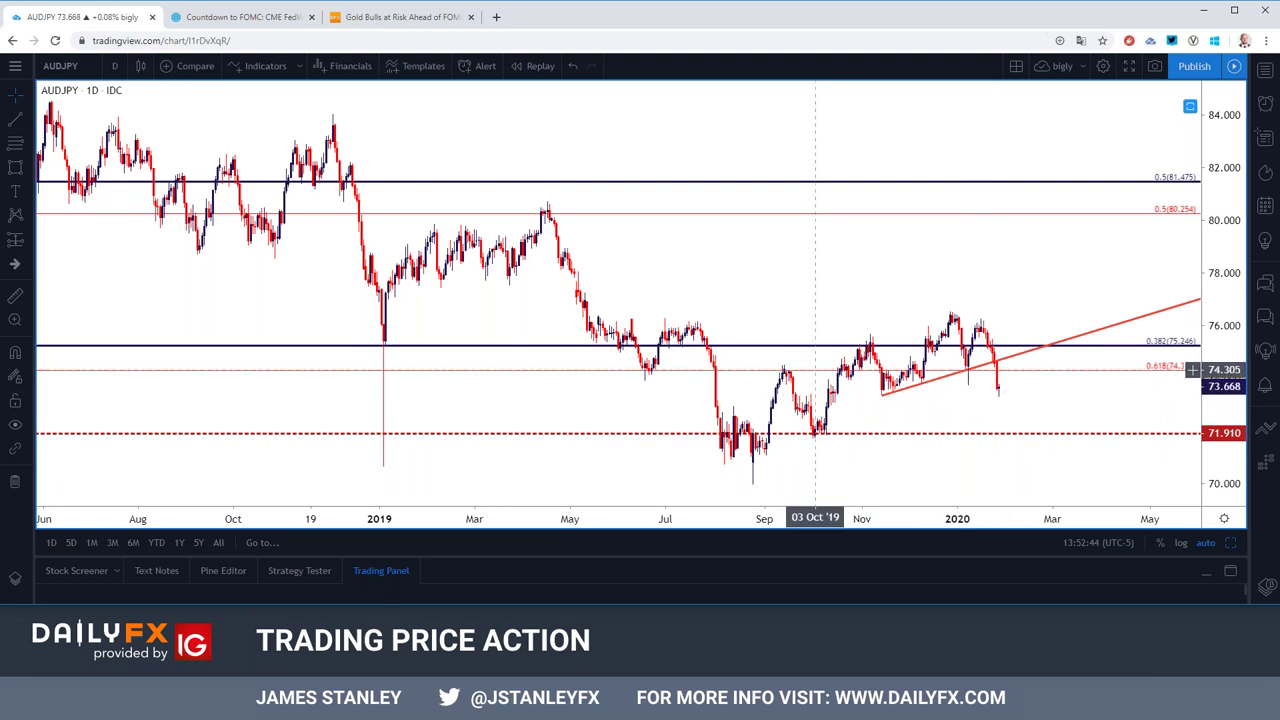
# Step: Set AUDJPY to 4-hour candles and zoom out
pyautogui.click(114, 66)
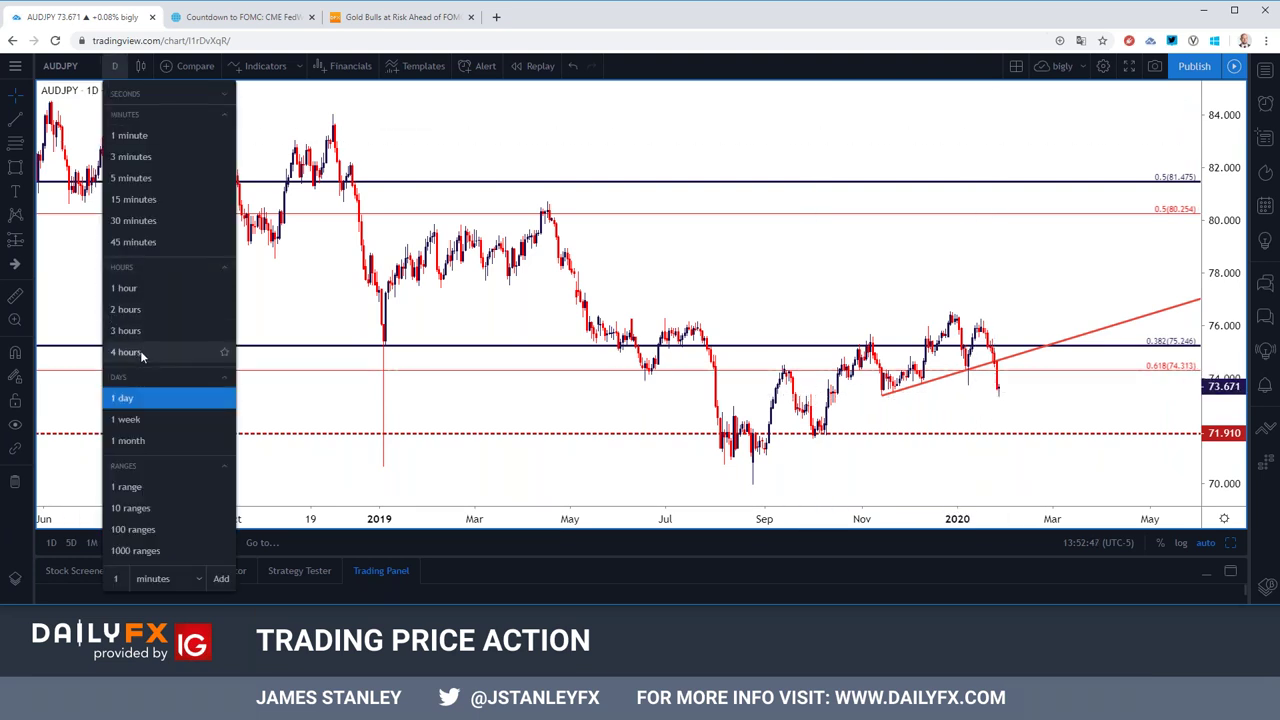
pyautogui.click(143, 352)
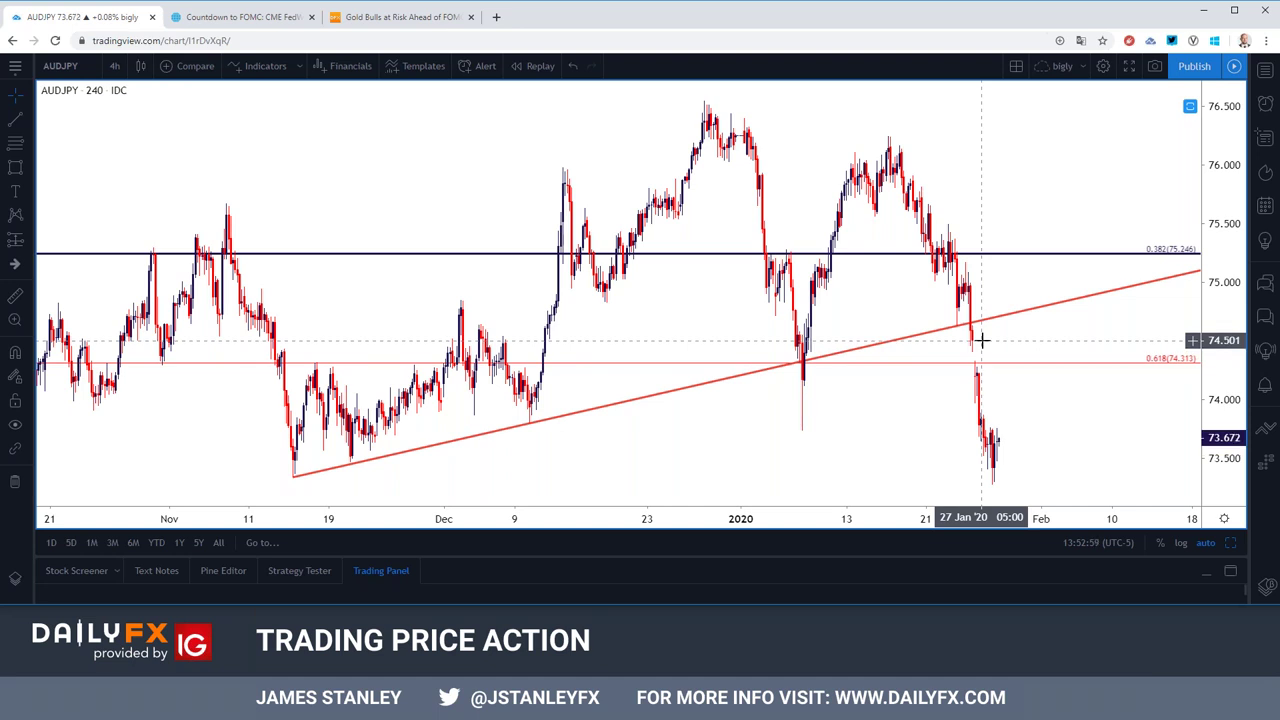
pyautogui.scroll(-2, 982, 341)
pyautogui.scroll(-1, 984, 323)
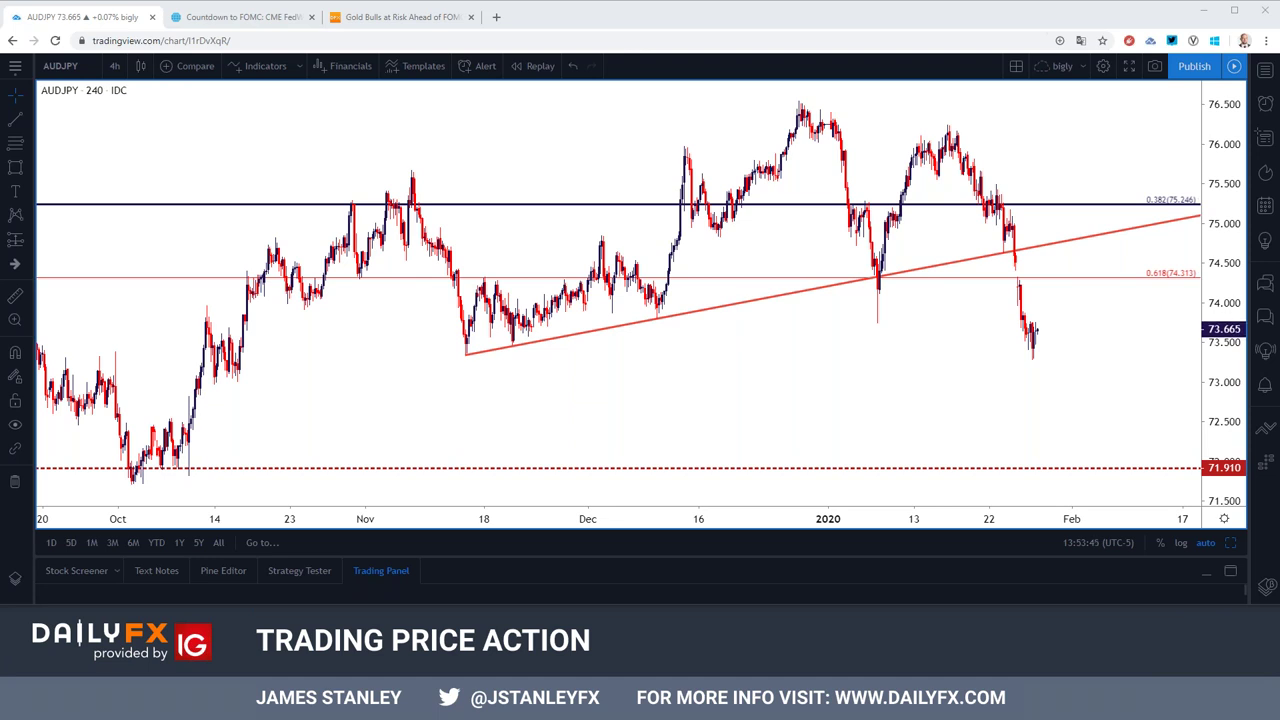
pyautogui.click(90, 66)
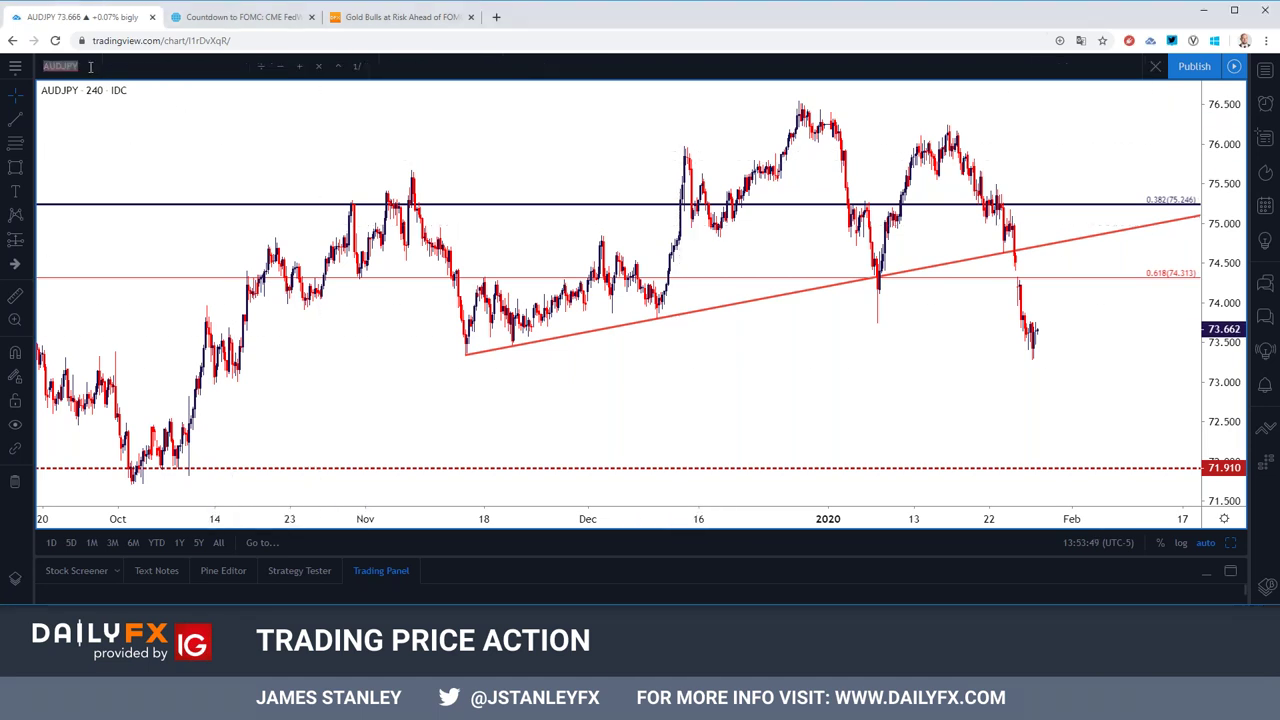
# Step: Load the continuous DJIA1! futures chart on monthly candles
pyautogui.write('DJIA')
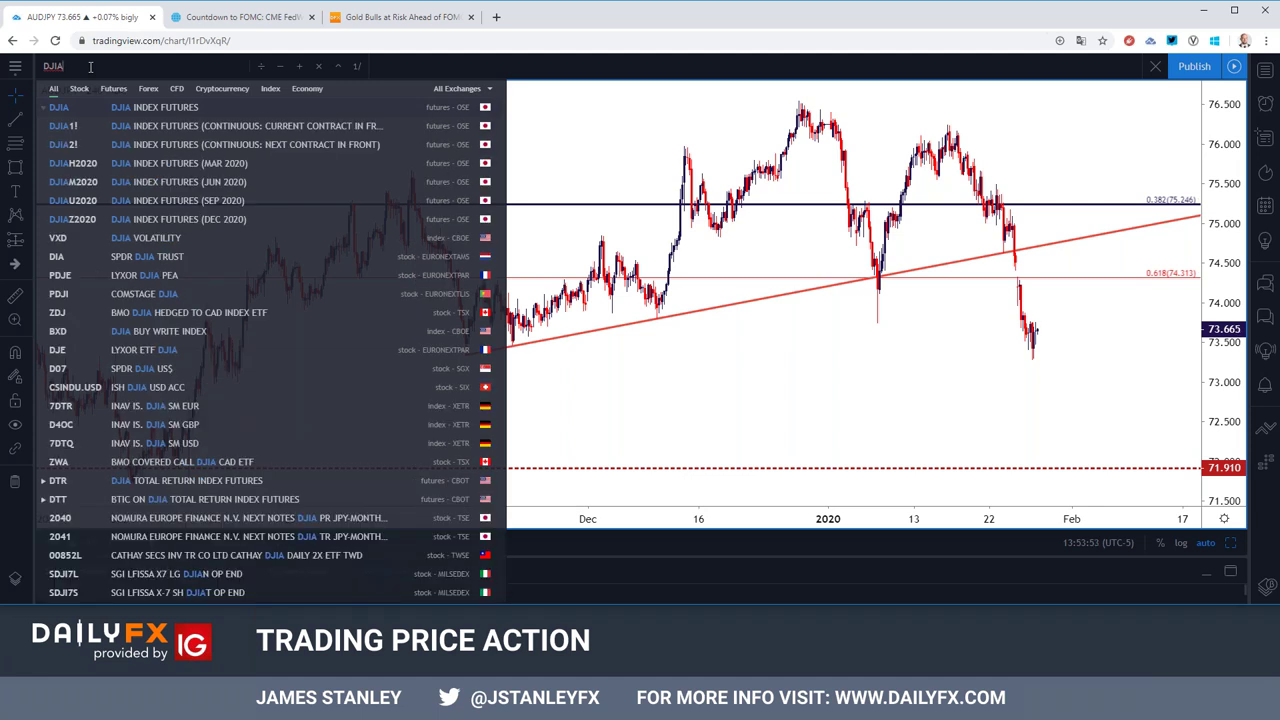
pyautogui.press('Down')
pyautogui.press('Return')
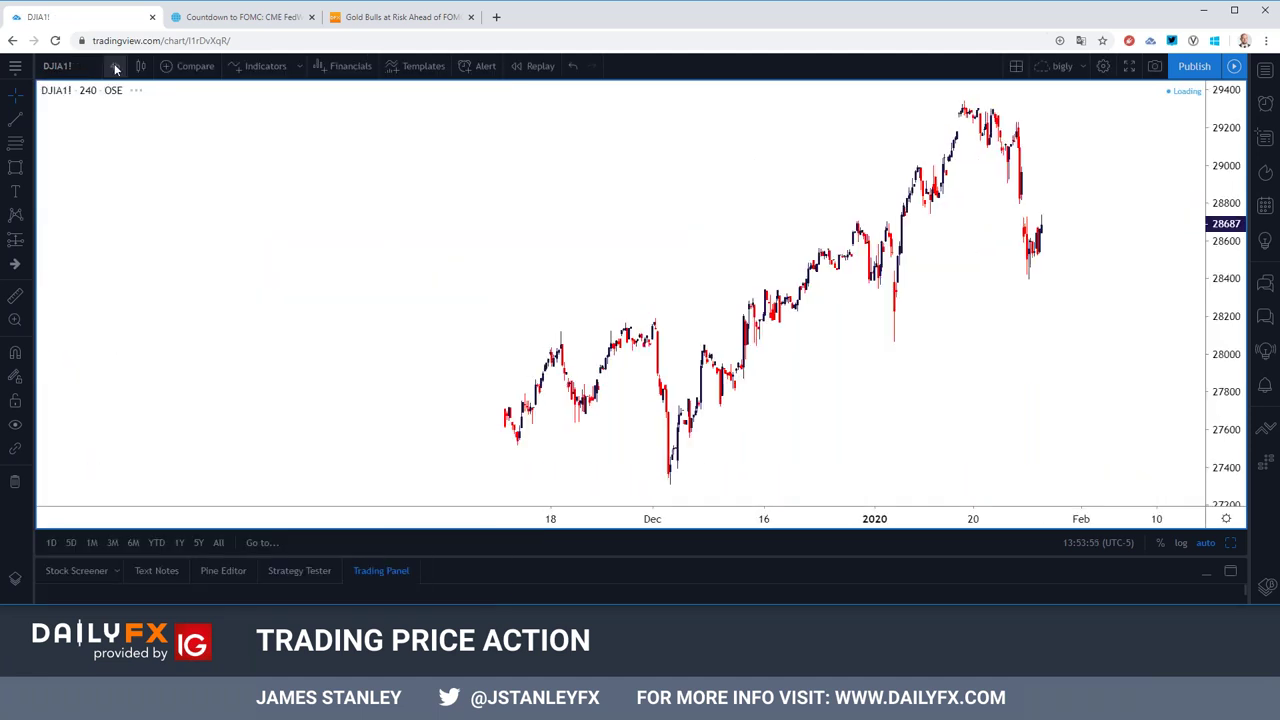
pyautogui.click(115, 66)
pyautogui.click(150, 441)
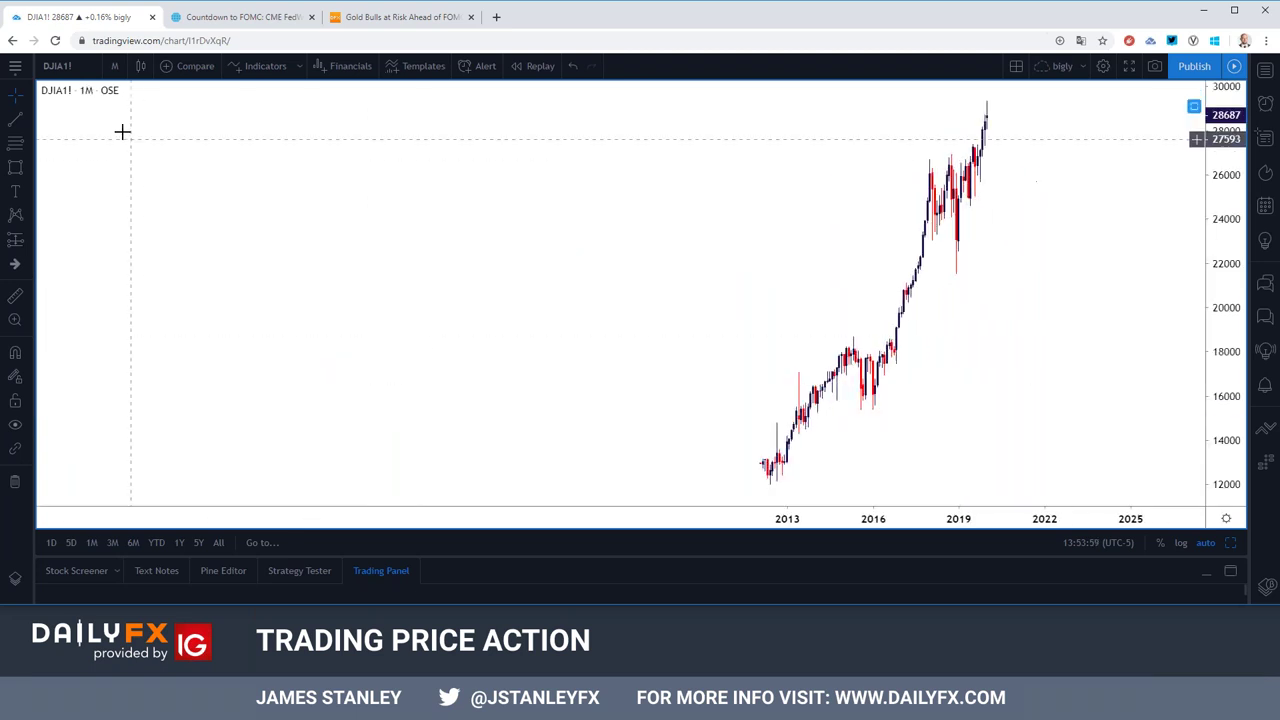
# Step: Replace it with OANDA's US30USD from the US30 search results
pyautogui.click(60, 66)
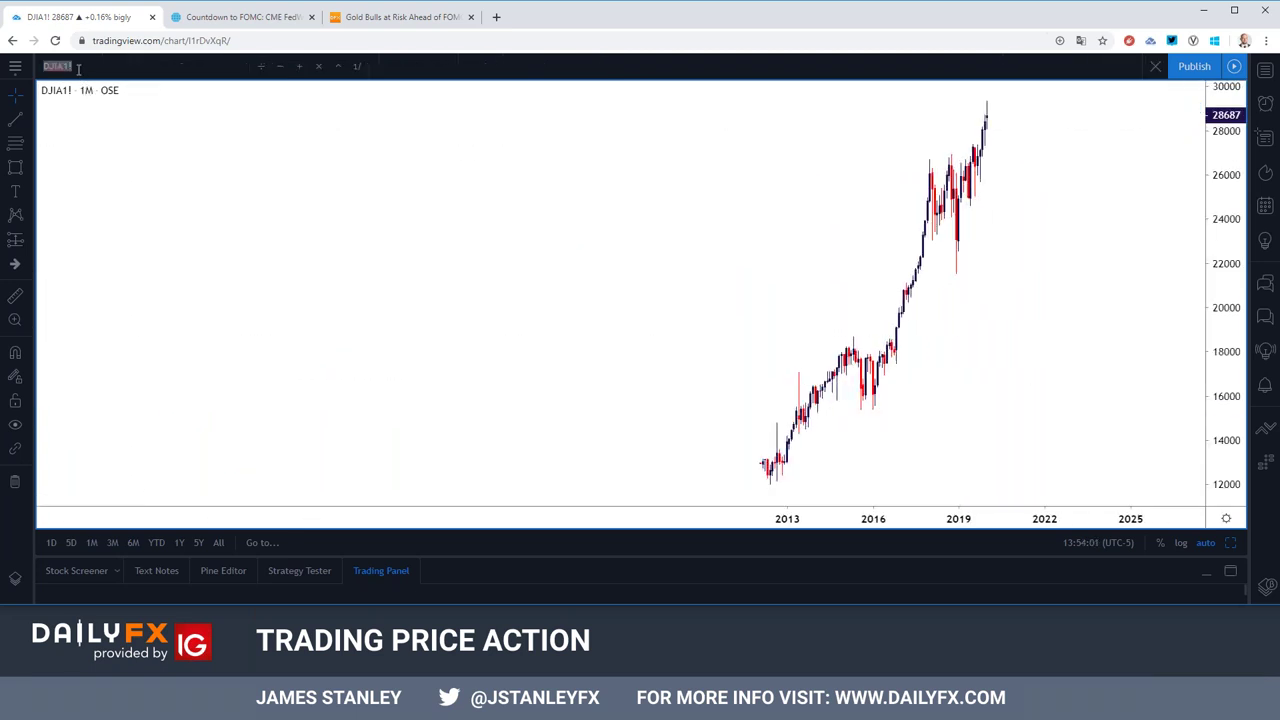
pyautogui.write('US30')
pyautogui.press('Down')
pyautogui.press('Down')
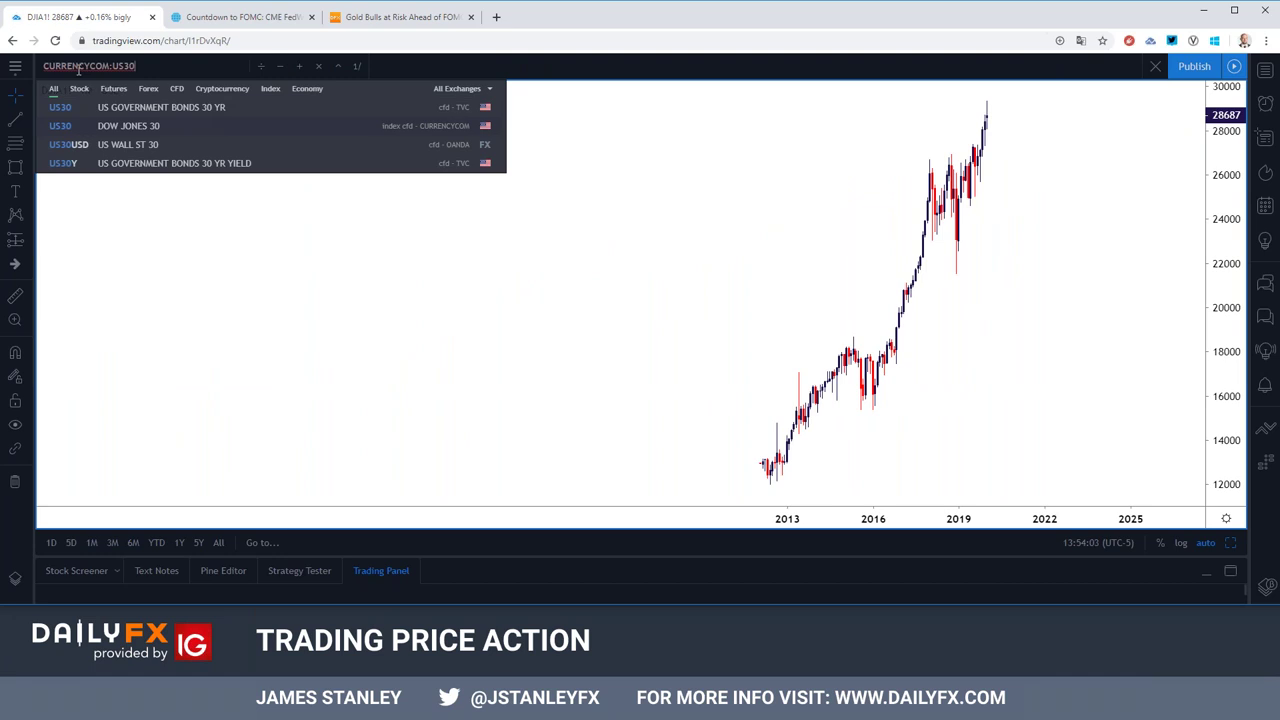
pyautogui.press('Down')
pyautogui.press('Return')
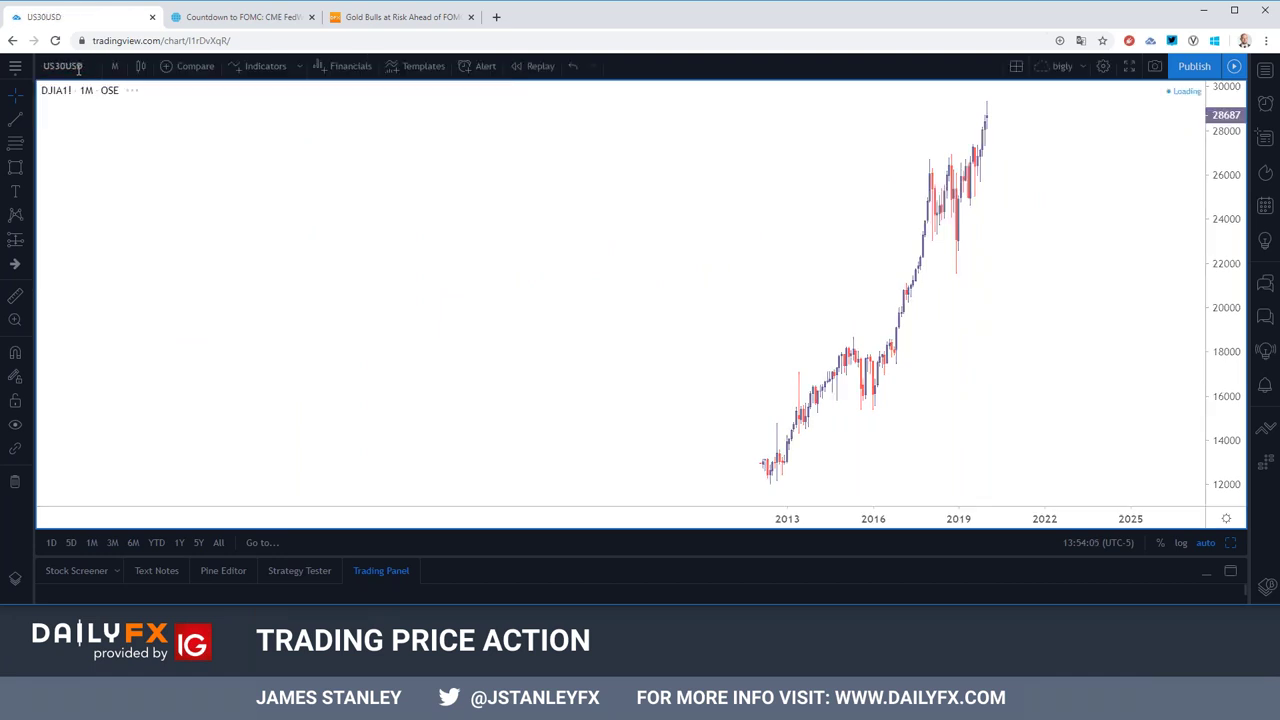
# Step: Zoom and pan the US30USD monthly chart to review 2004–2019
pyautogui.scroll(2, 314, 286)
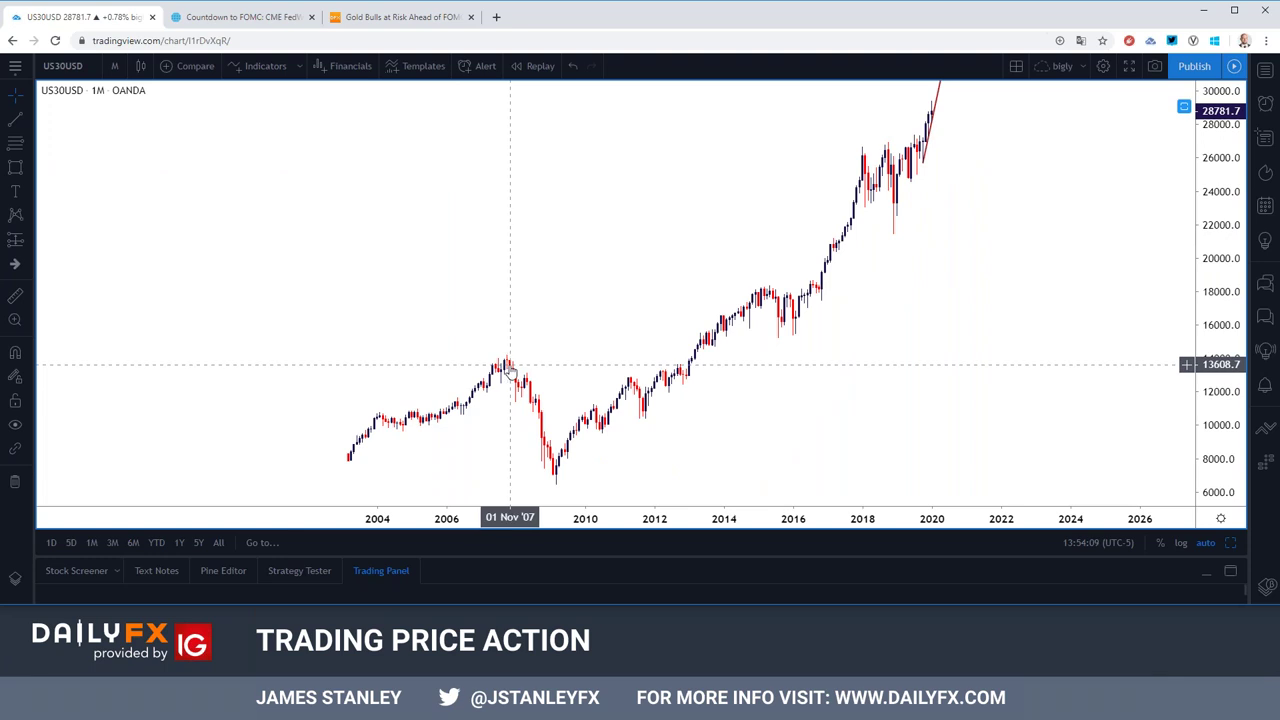
pyautogui.moveTo(663, 350); pyautogui.dragTo(722, 347)
pyautogui.scroll(2, 722, 347)
pyautogui.moveTo(840, 357); pyautogui.dragTo(693, 310)
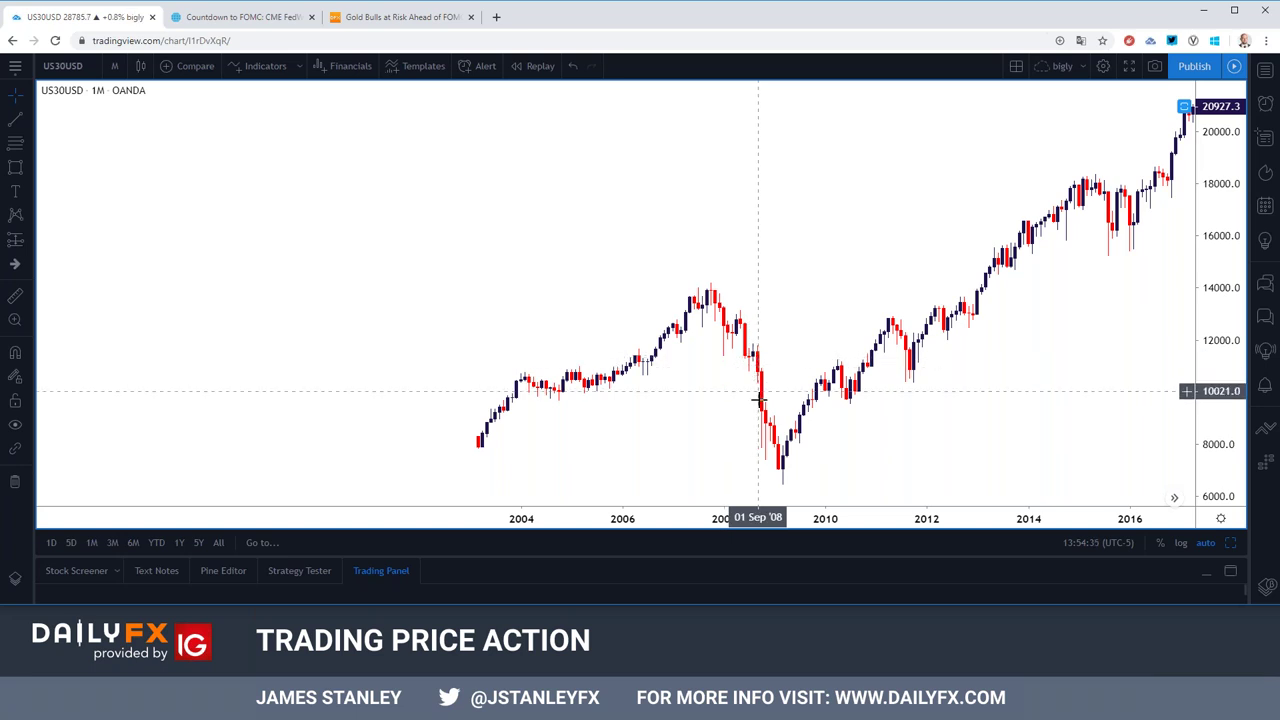
pyautogui.moveTo(952, 423); pyautogui.dragTo(749, 449)
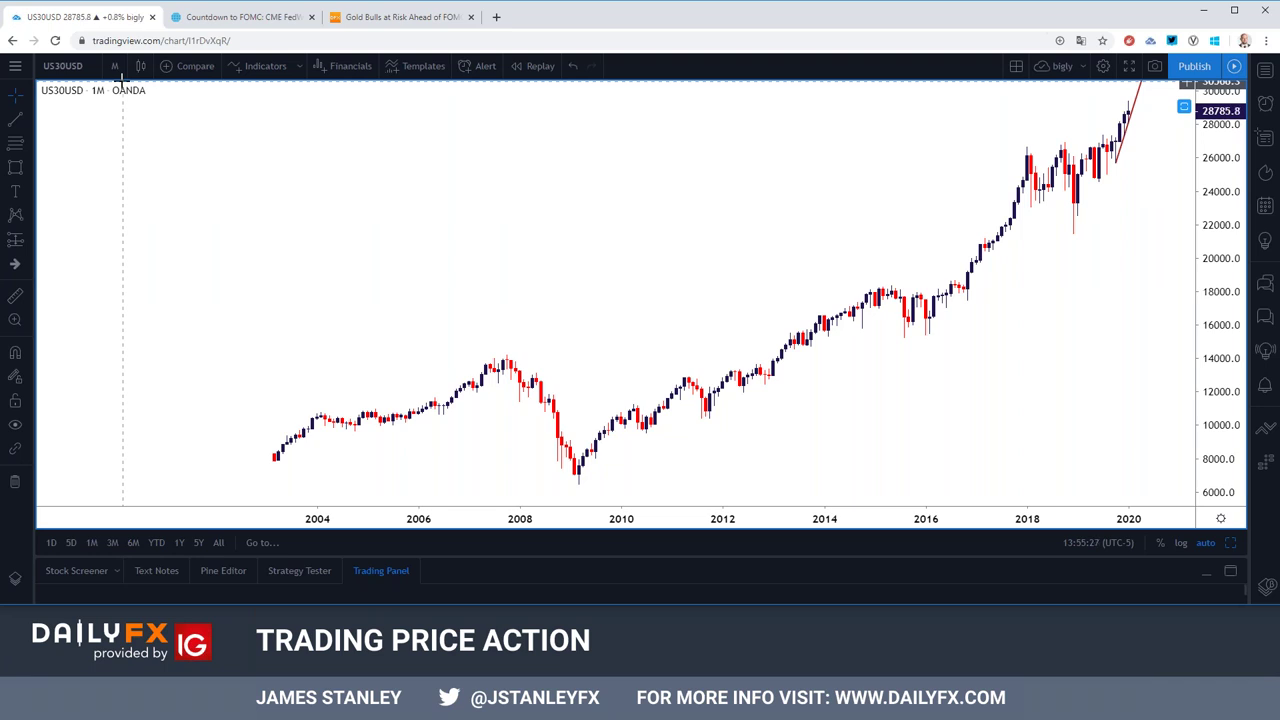
# Step: Put US30USD on 4-hour candles and zoom out to show September 2019 through late January
pyautogui.click(115, 66)
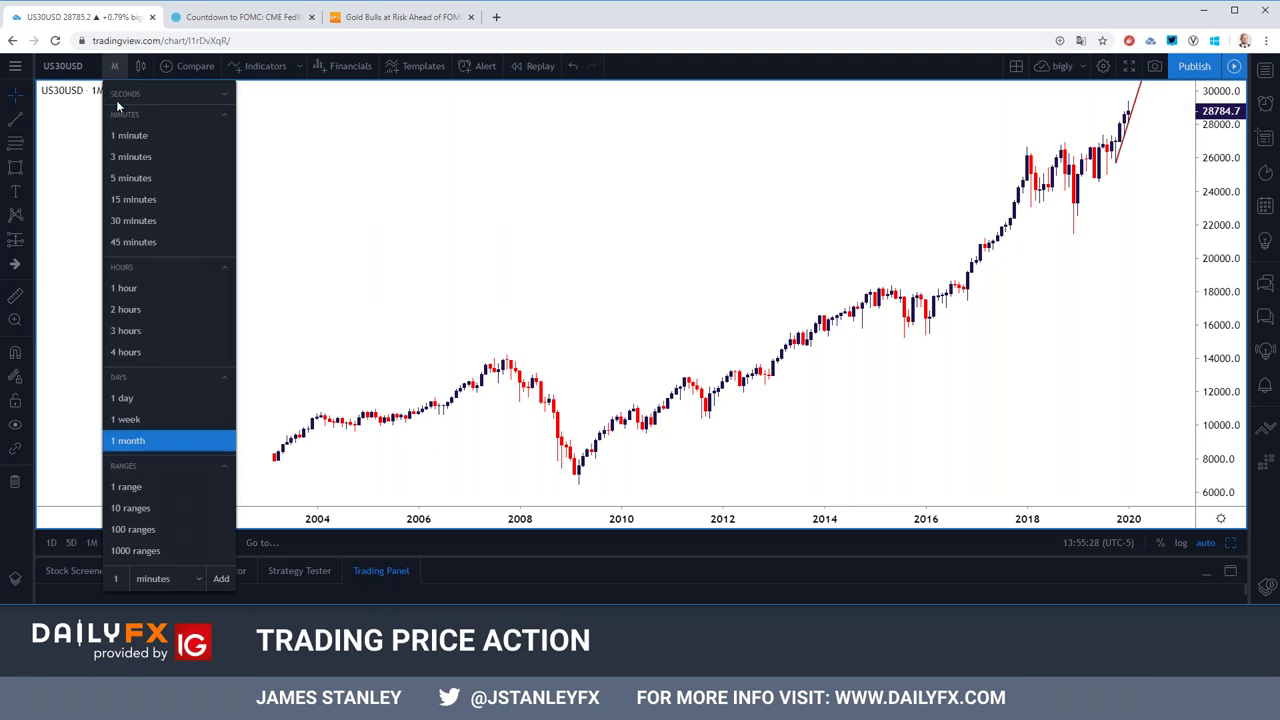
pyautogui.click(142, 349)
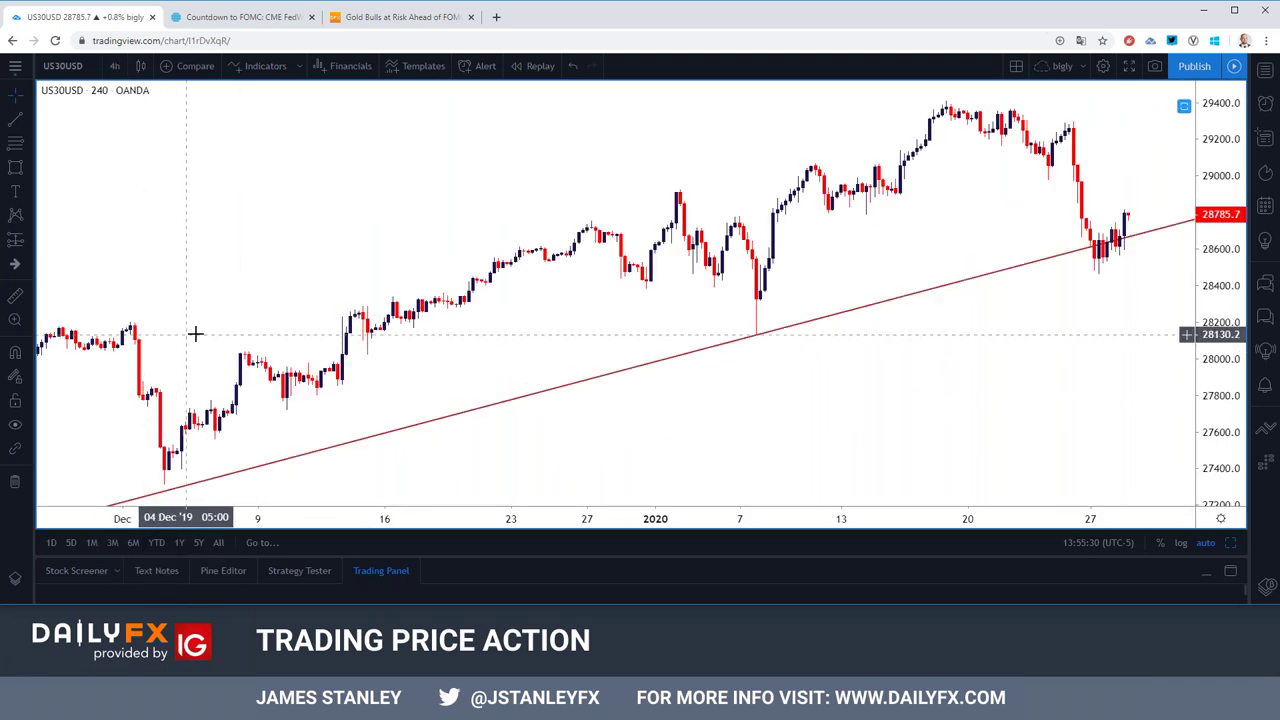
pyautogui.scroll(-2, 206, 329)
pyautogui.scroll(-2, 206, 329)
pyautogui.scroll(-2, 206, 329)
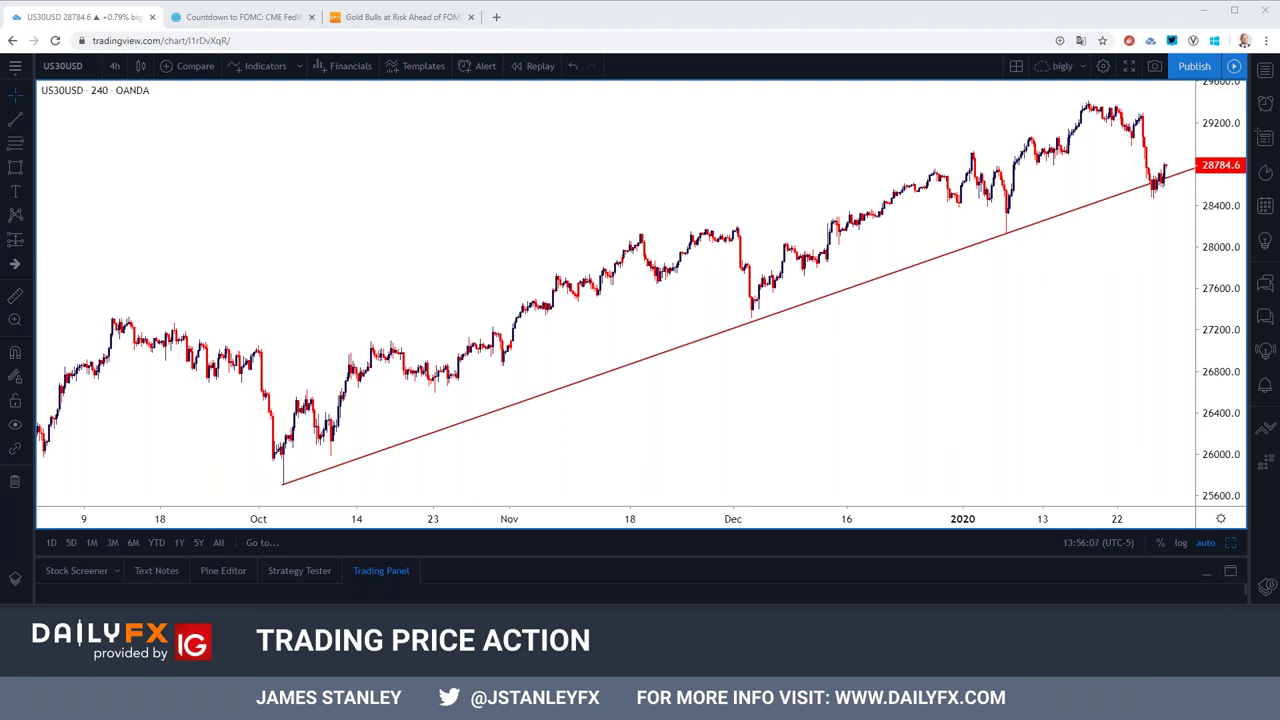
# Step: Load OANDA:SPX500USD on the chart, then bring up the DailyFX author page tab
pyautogui.click(85, 67)
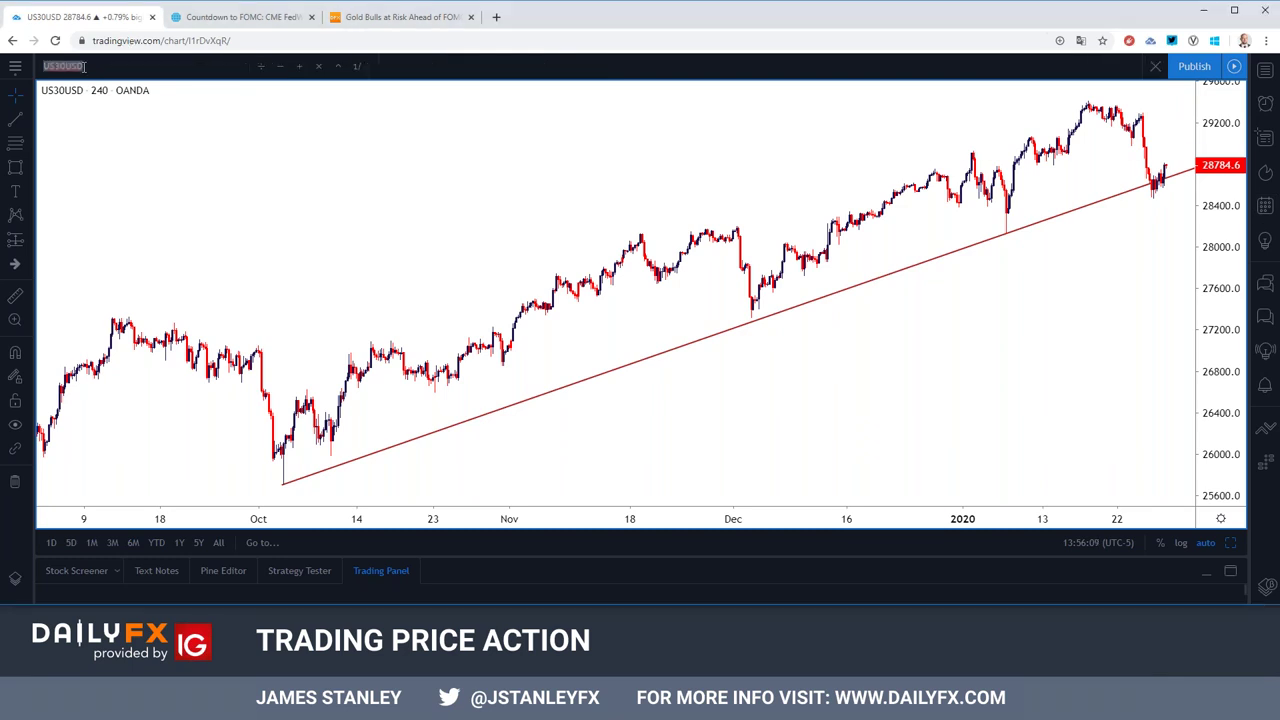
pyautogui.write('OANDA:SPX500USD')
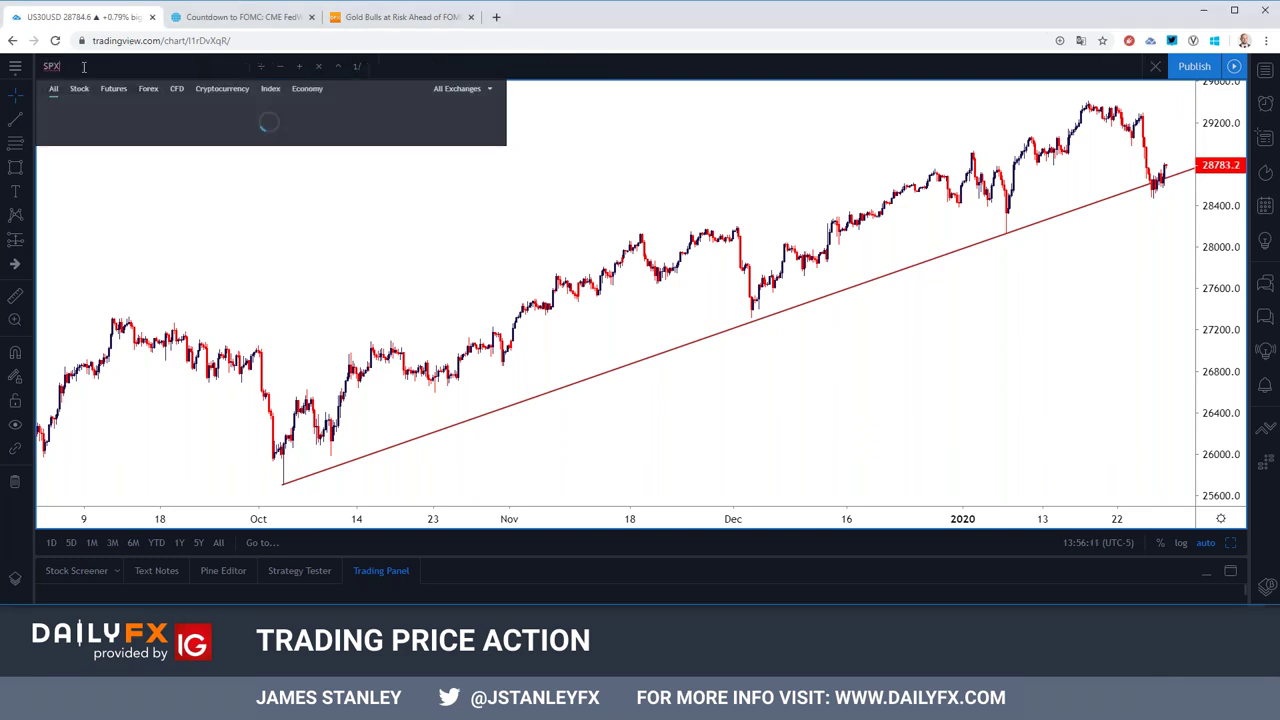
pyautogui.press('Return')
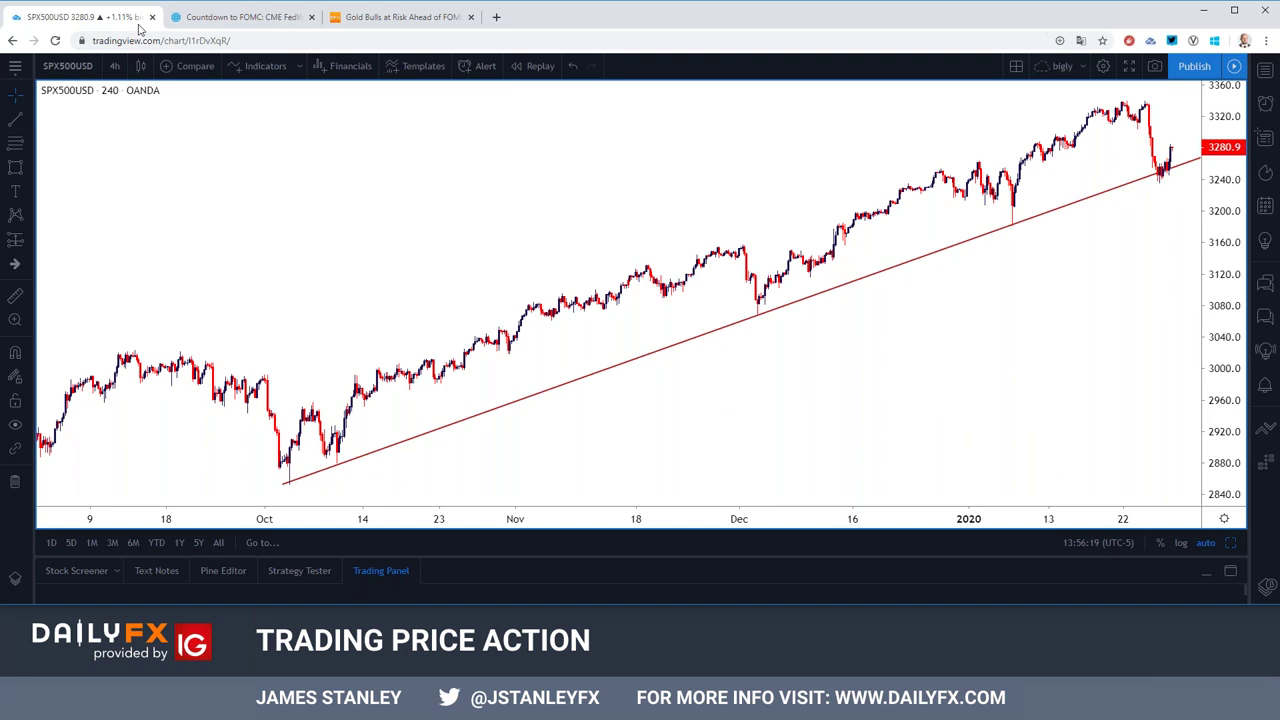
pyautogui.click(378, 18)
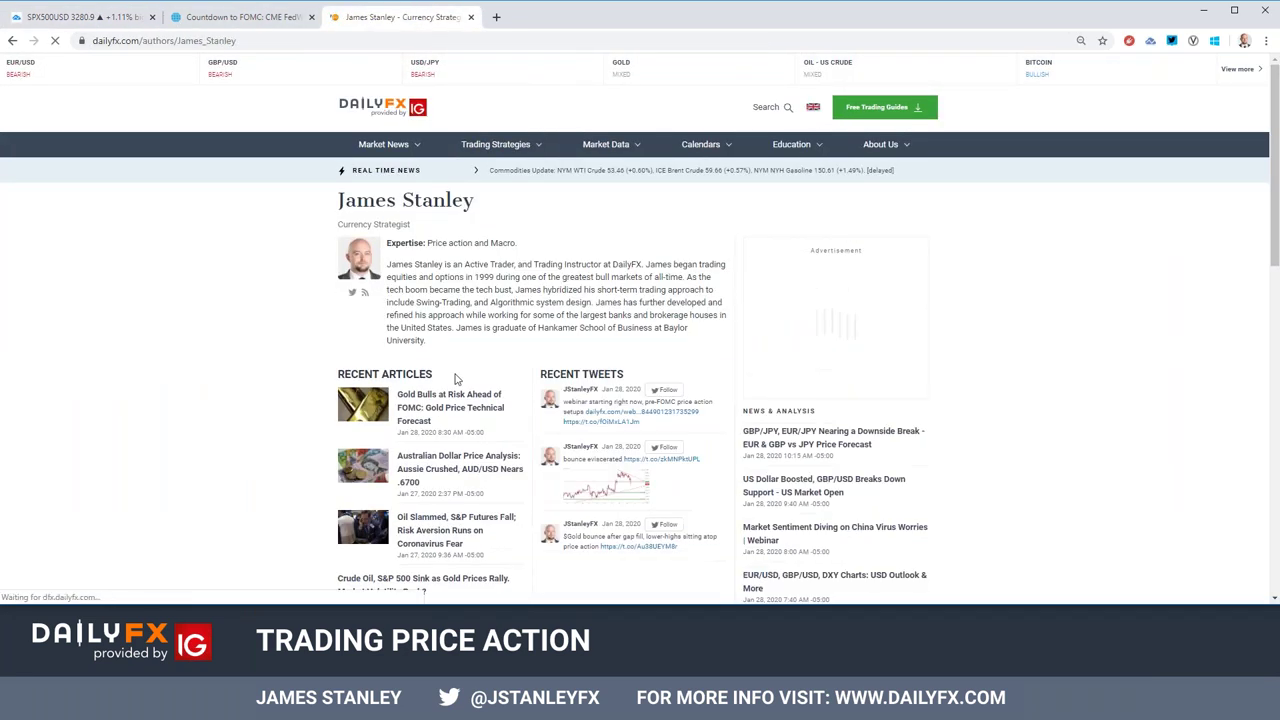
# Step: Open the 'Oil Slammed, S&P Futures Fall' article and scroll down to its S&P daily chart
pyautogui.click(478, 522)
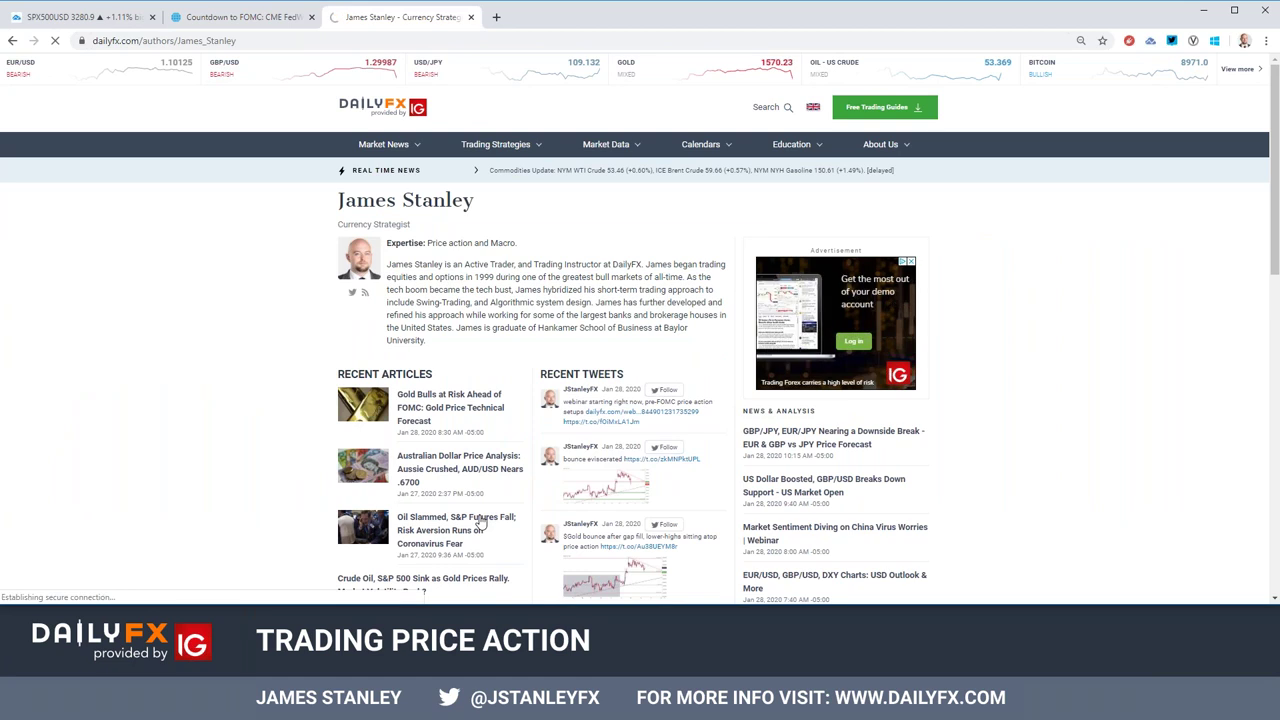
pyautogui.scroll(-4, 501, 422)
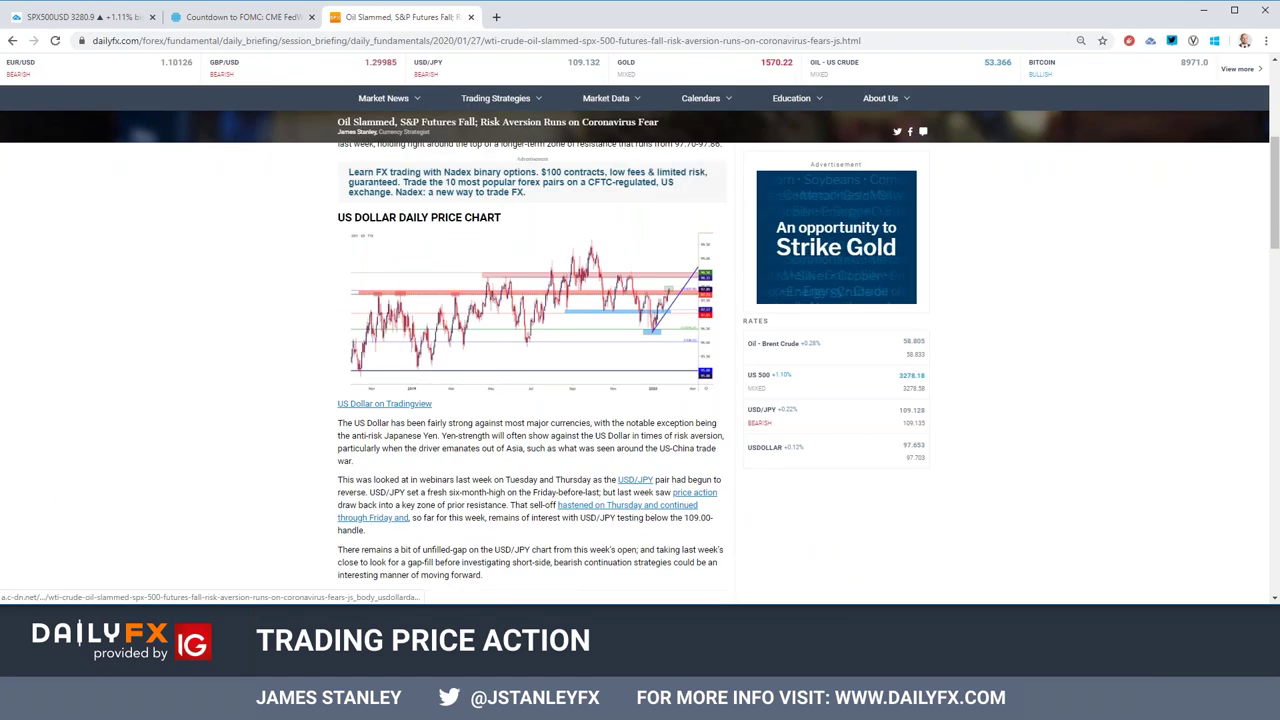
pyautogui.scroll(-4, 501, 422)
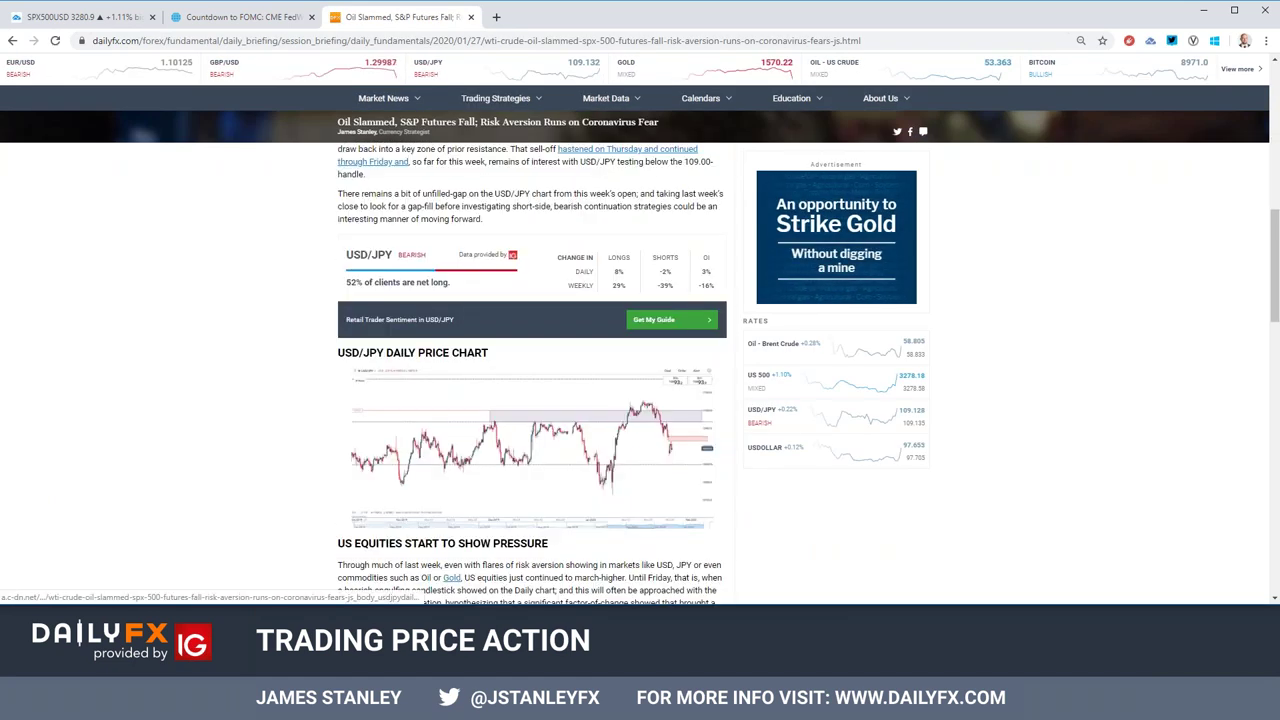
pyautogui.scroll(-4, 501, 422)
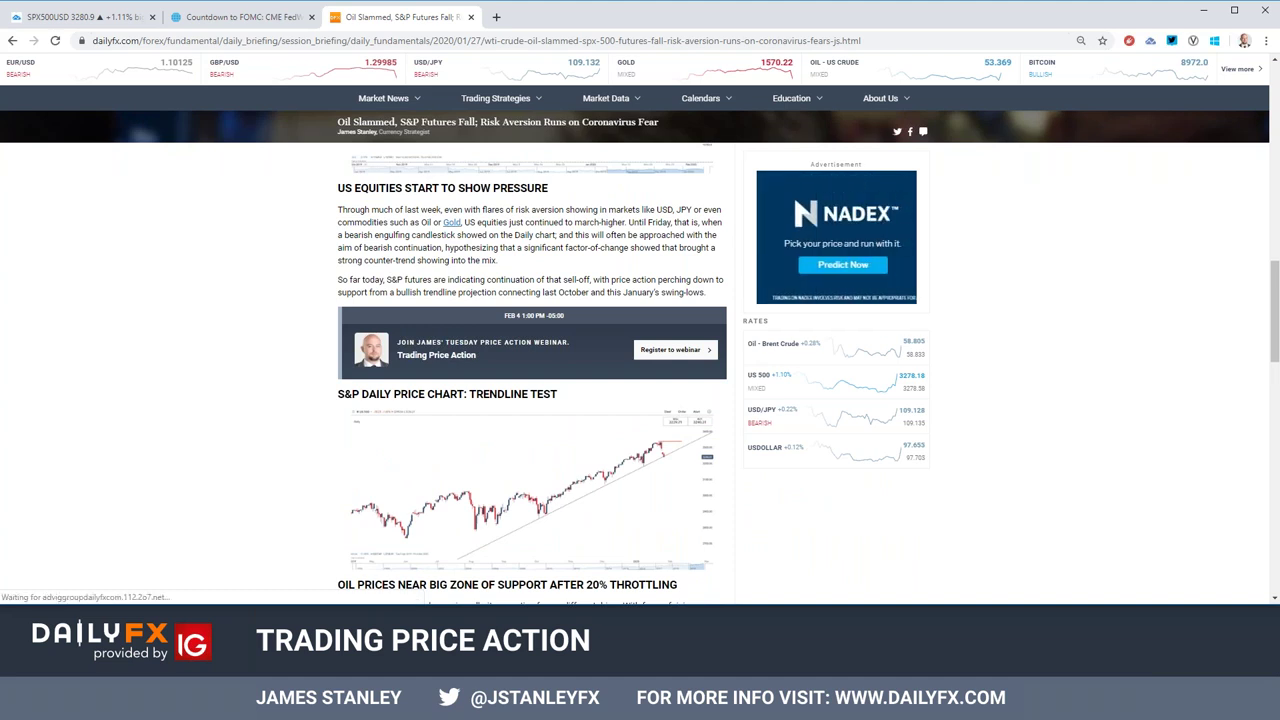
# Step: Enlarge the S&P daily trendline chart to study it, then go back to TradingView
pyautogui.click(508, 437)
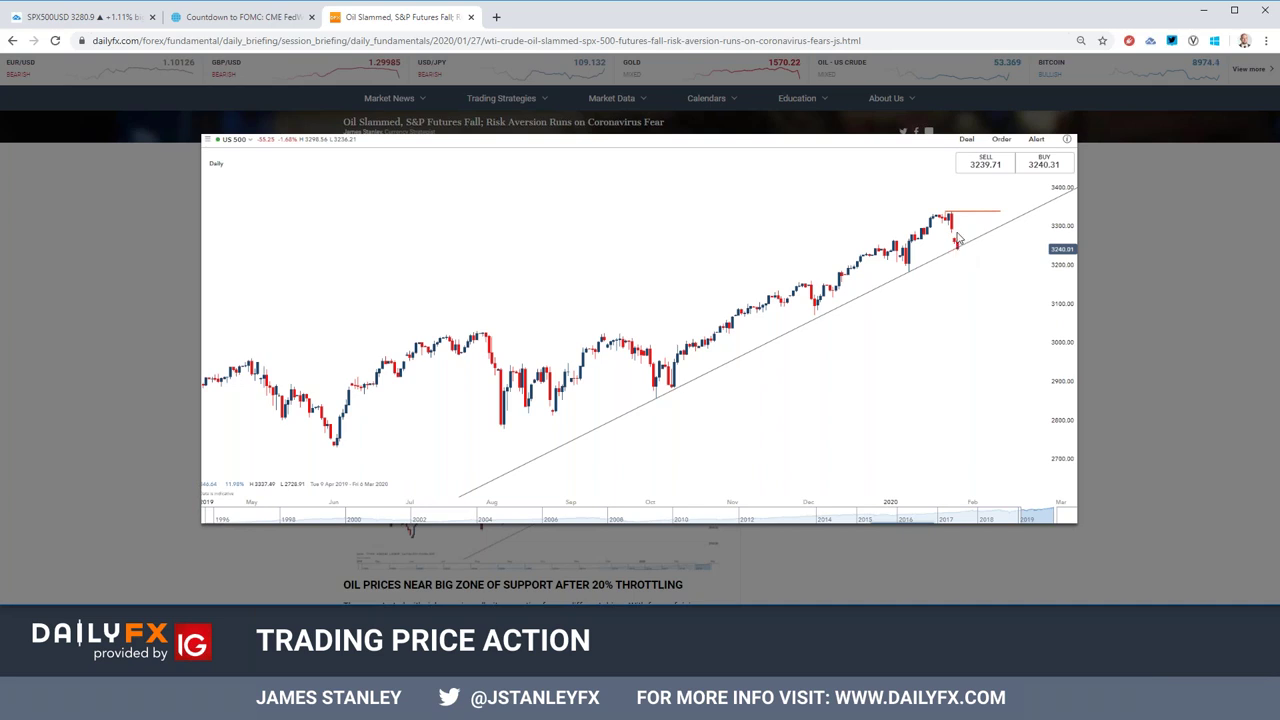
pyautogui.click(957, 238)
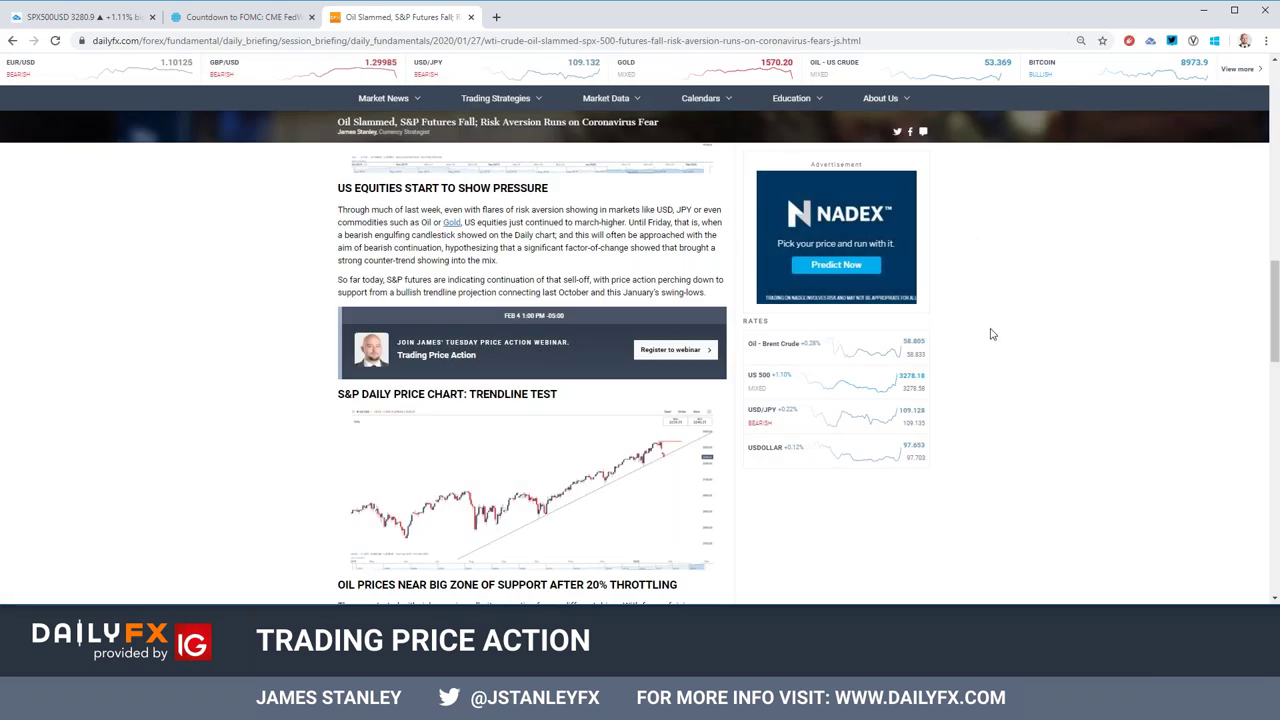
pyautogui.scroll(-4, 957, 243)
pyautogui.scroll(8, 957, 243)
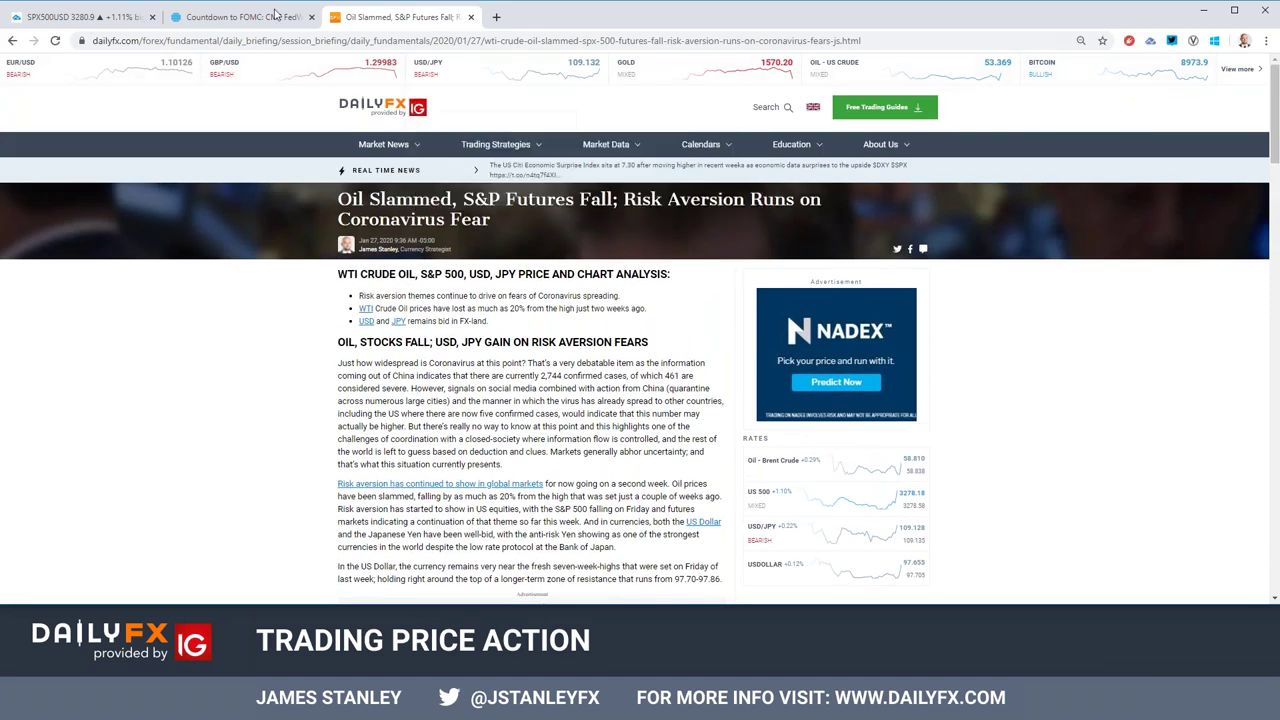
pyautogui.click(85, 17)
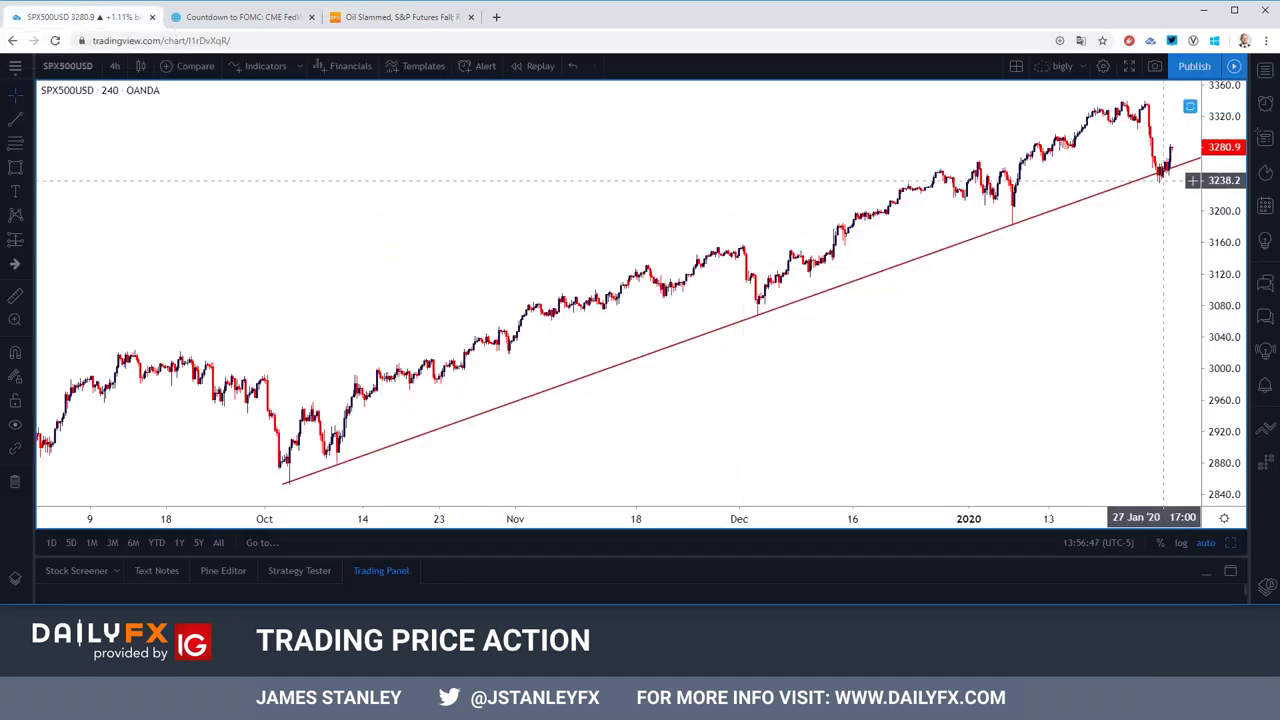
# Step: Pan the SPX500USD 4-hour chart to leave space after the latest candles and adjust zoom
pyautogui.moveTo(1152, 209); pyautogui.dragTo(1112, 218)
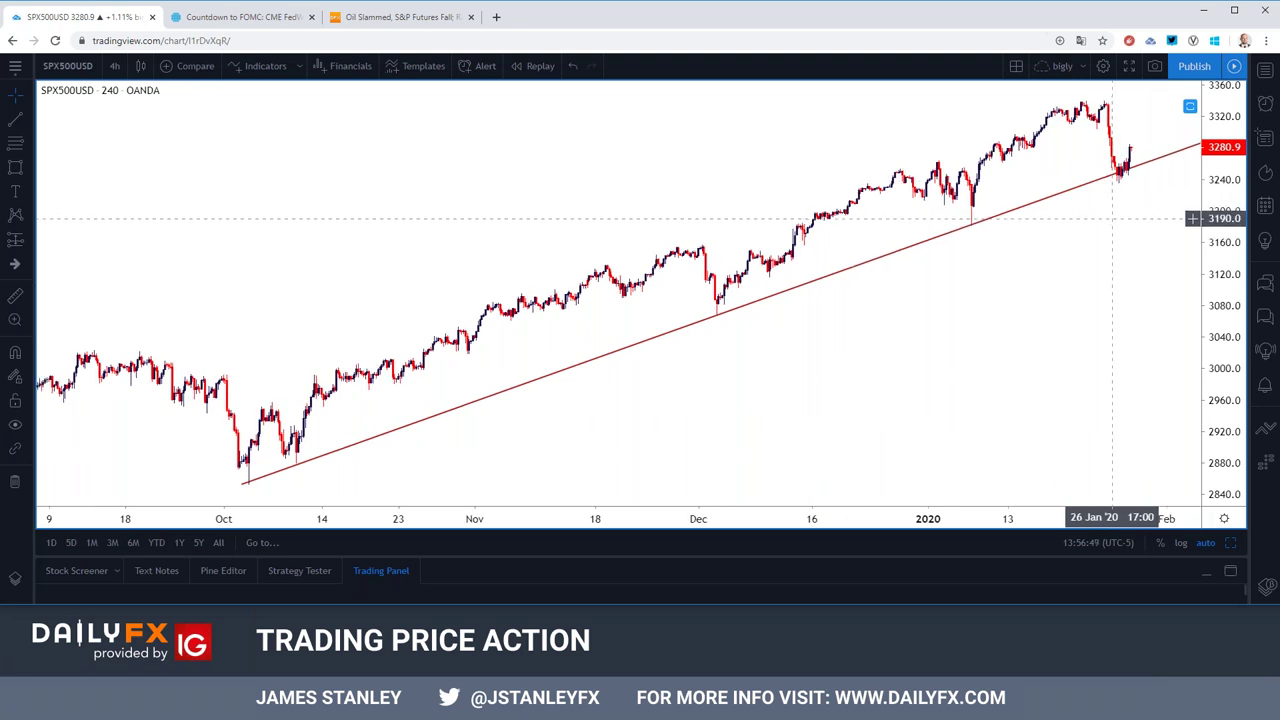
pyautogui.scroll(2, 1012, 212)
pyautogui.scroll(2, 1012, 213)
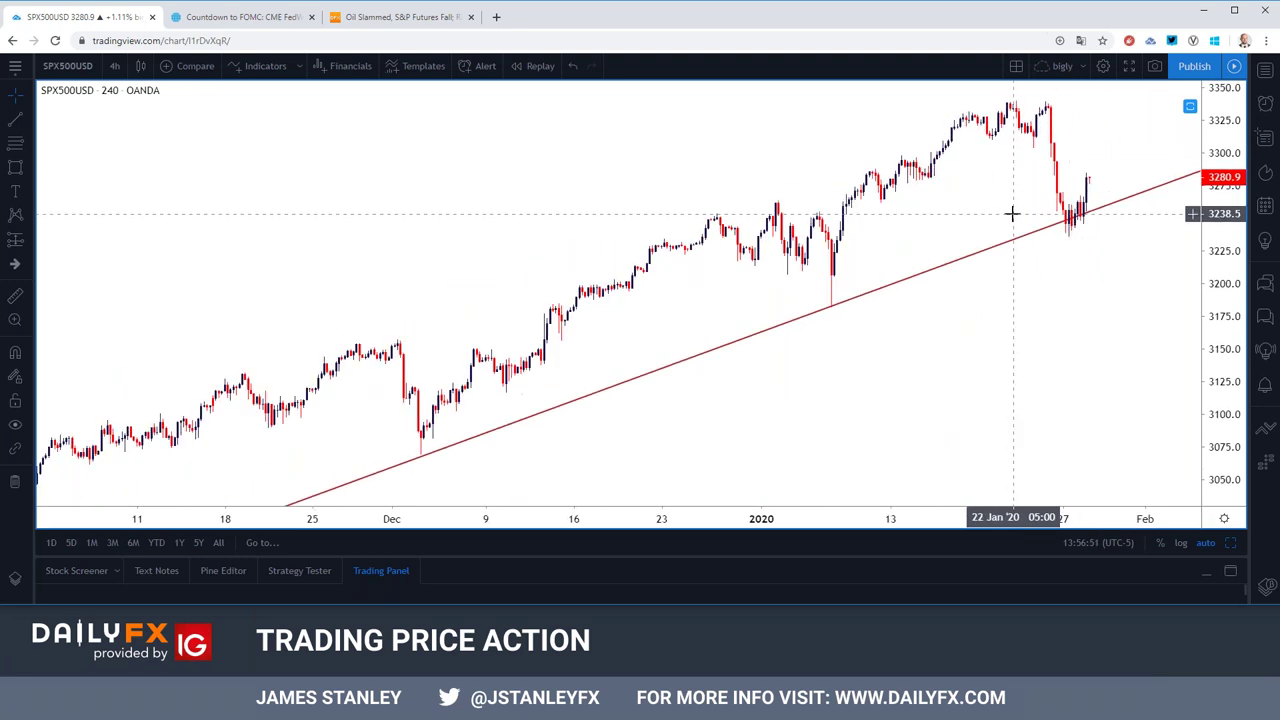
pyautogui.scroll(-3, 1023, 195)
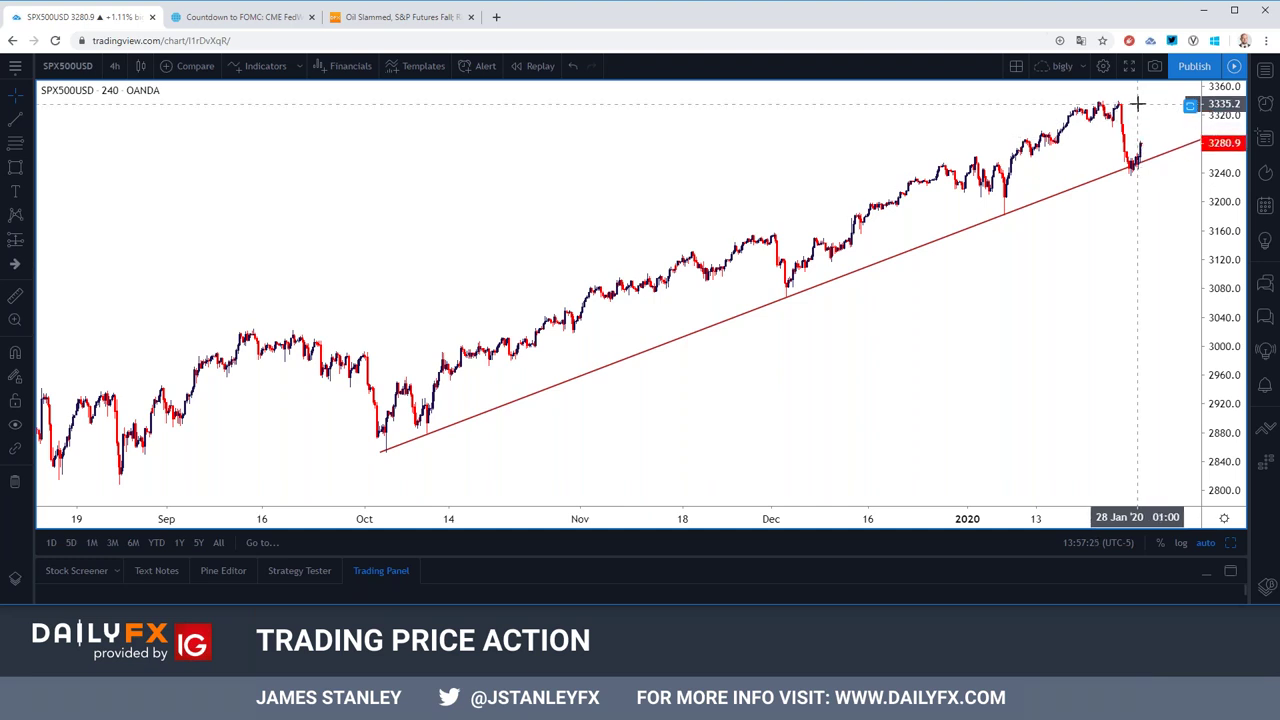
# Step: Switch SPX500USD to 1-hour candles and pan through the recent trendline test
pyautogui.click(114, 66)
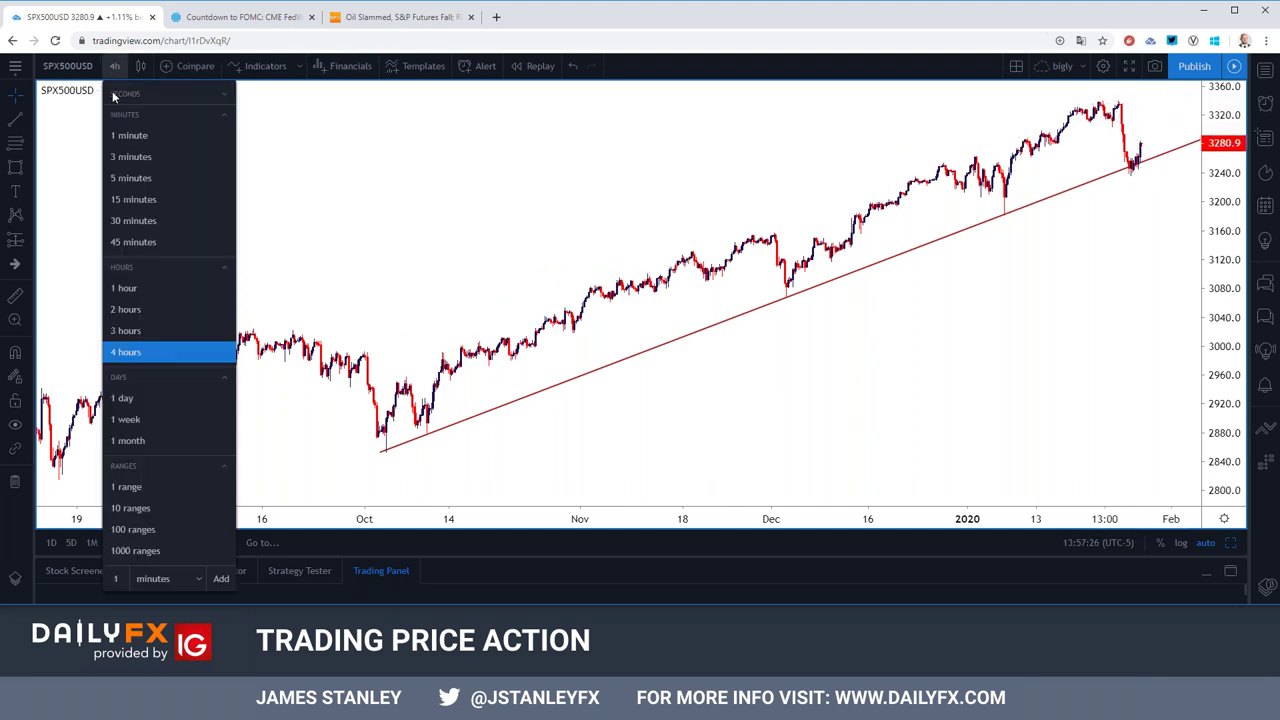
pyautogui.click(135, 289)
pyautogui.scroll(2, 677, 257)
pyautogui.scroll(2, 677, 257)
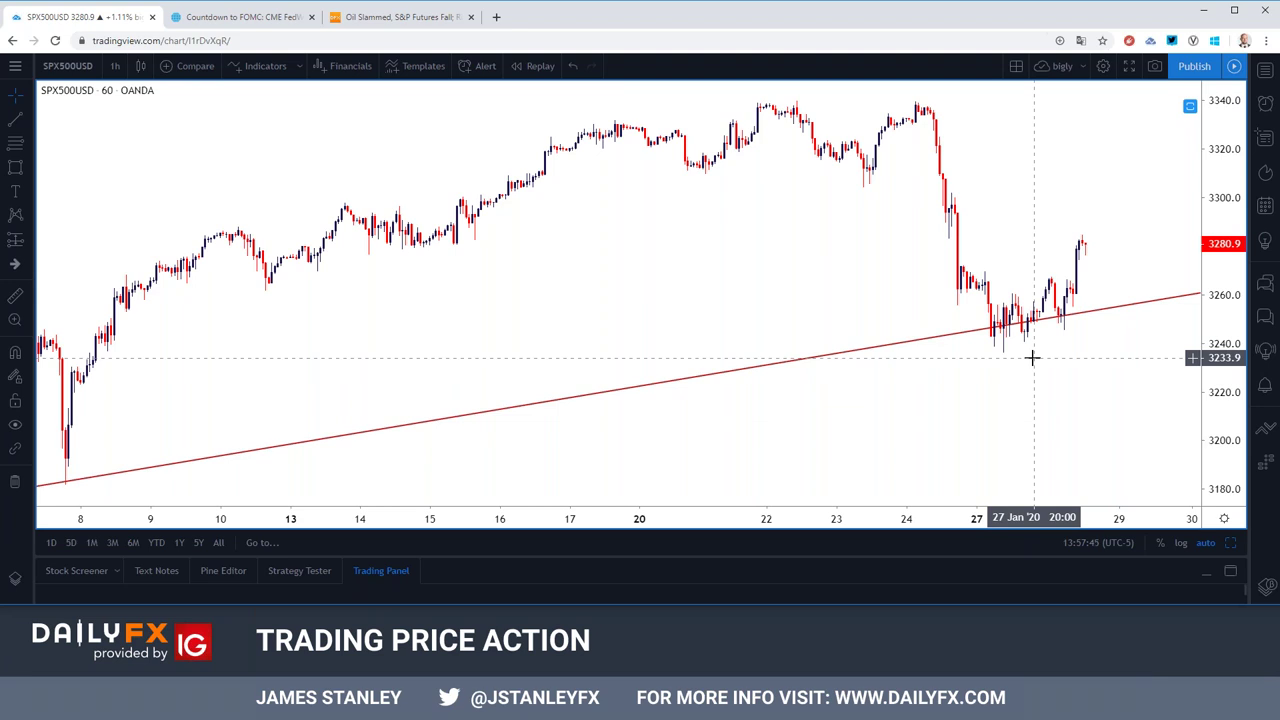
pyautogui.scroll(-1, 1040, 303)
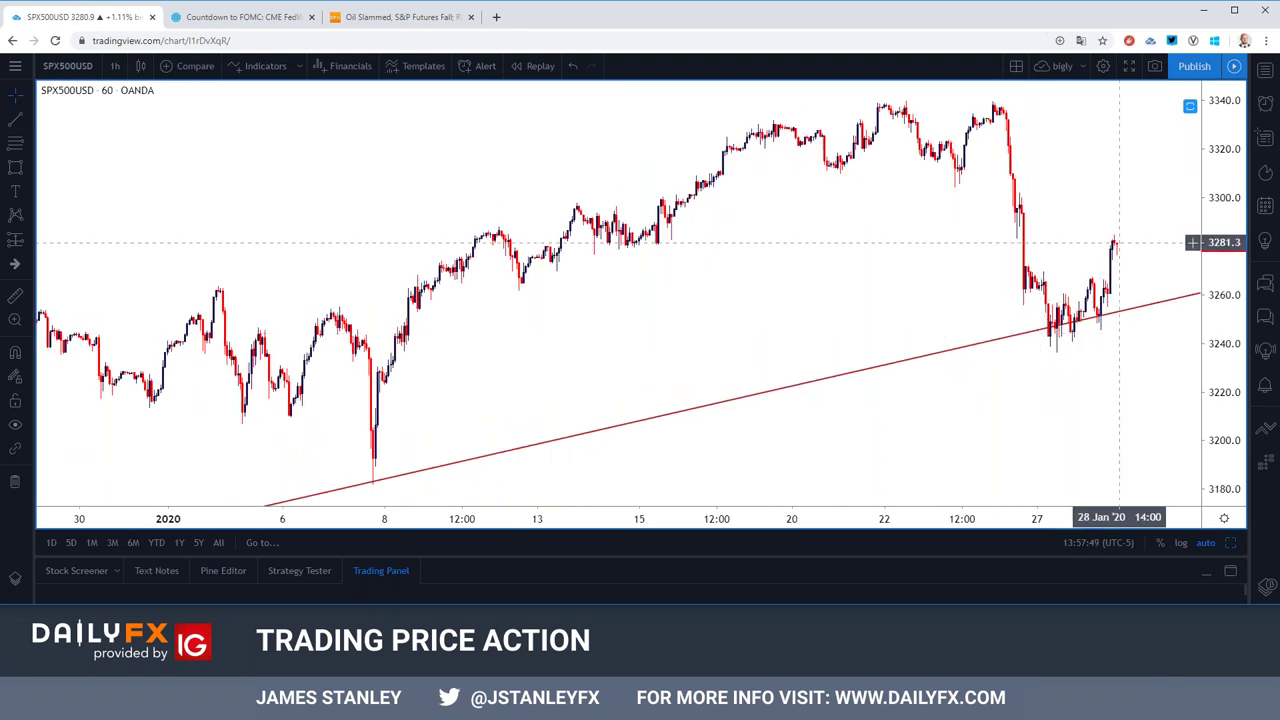
pyautogui.scroll(-5, 645, 244)
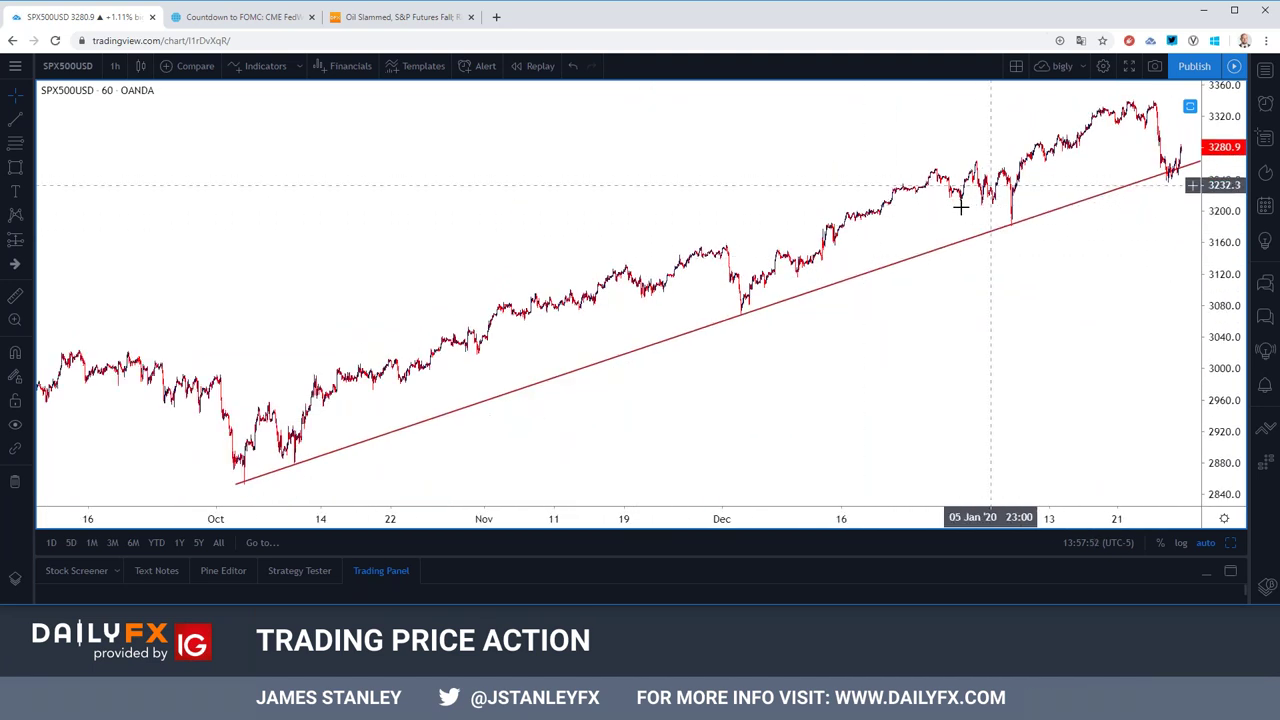
pyautogui.scroll(2, 994, 300)
pyautogui.scroll(2, 997, 300)
pyautogui.scroll(3, 997, 300)
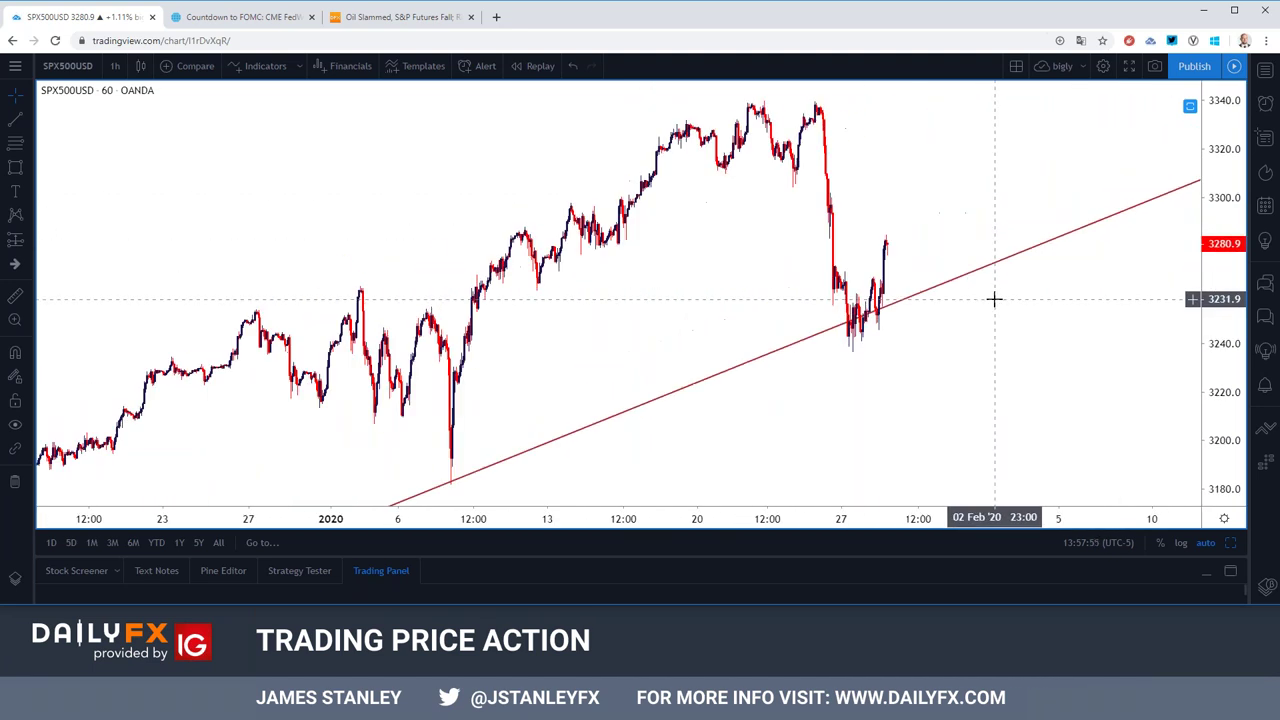
pyautogui.moveTo(937, 232); pyautogui.dragTo(1069, 208)
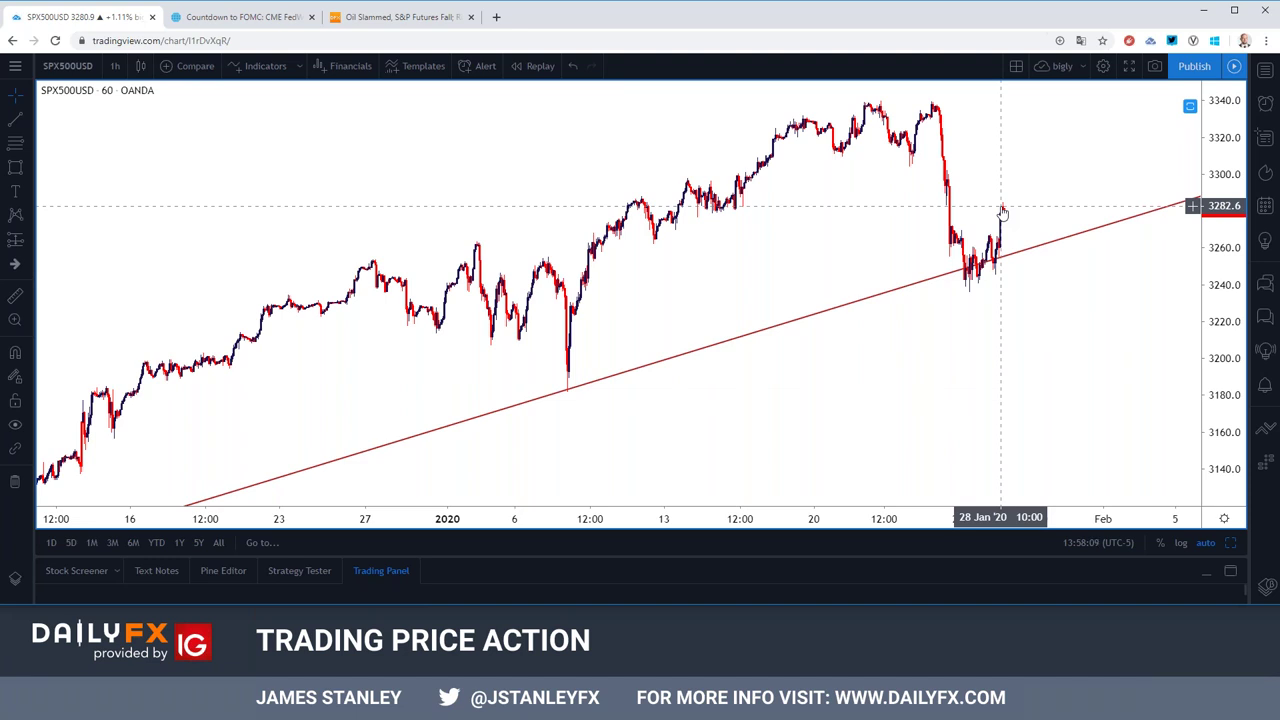
pyautogui.scroll(2, 995, 205)
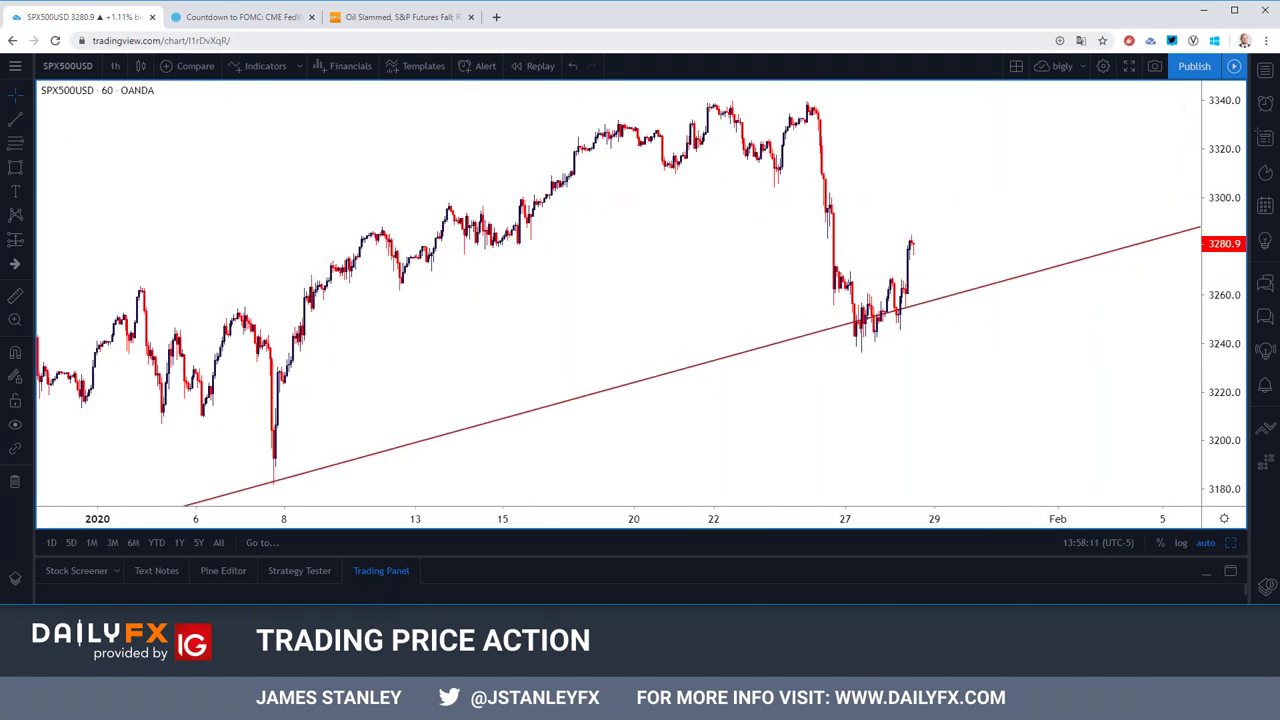
pyautogui.click(115, 66)
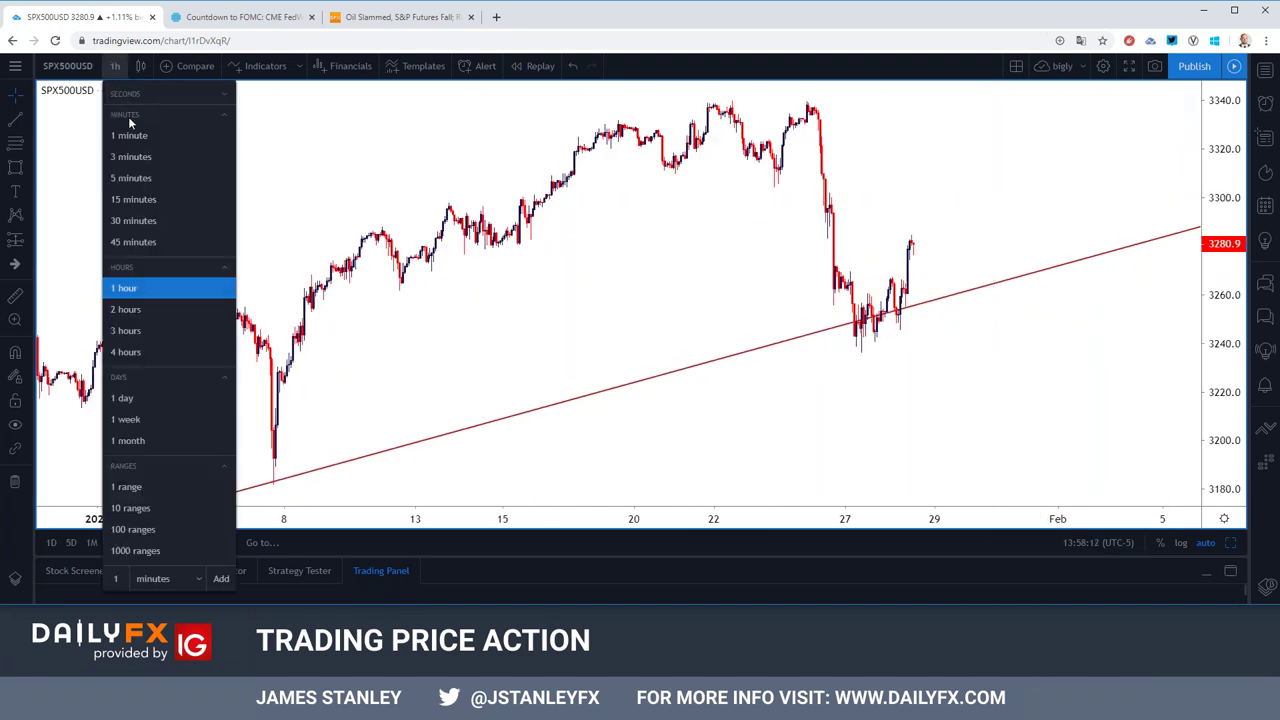
pyautogui.click(193, 394)
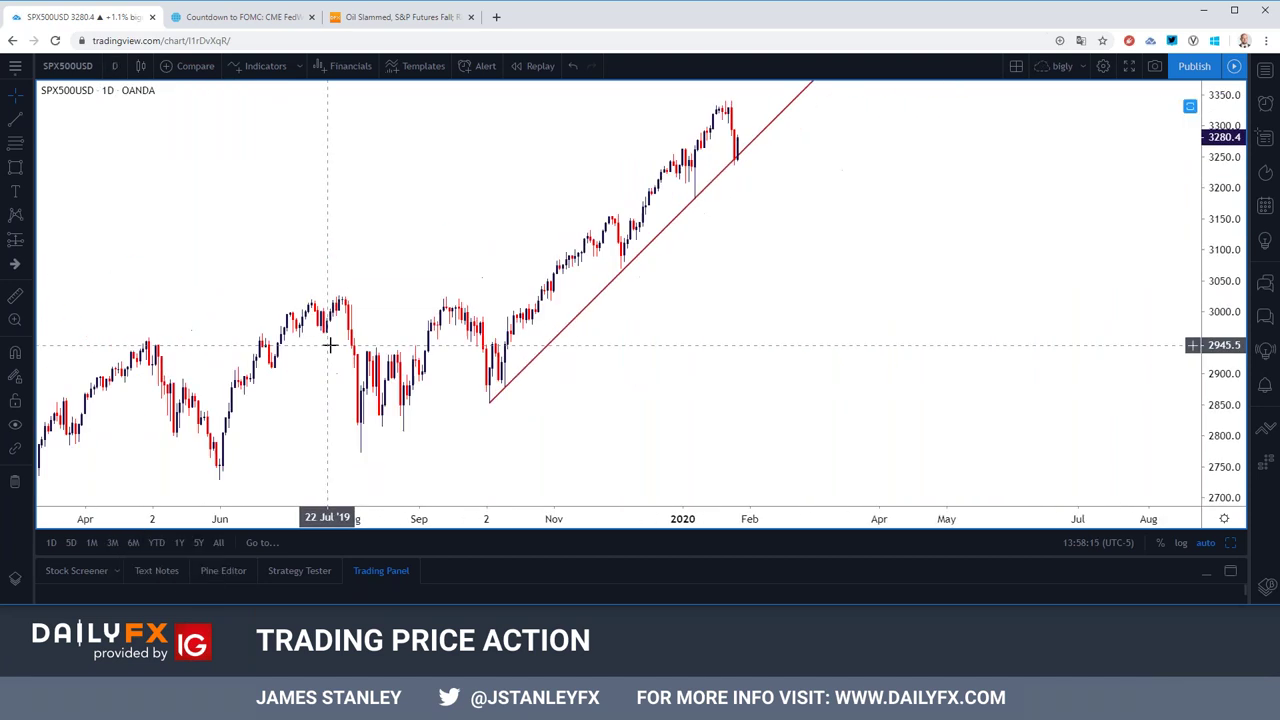
pyautogui.moveTo(697, 343); pyautogui.dragTo(942, 330)
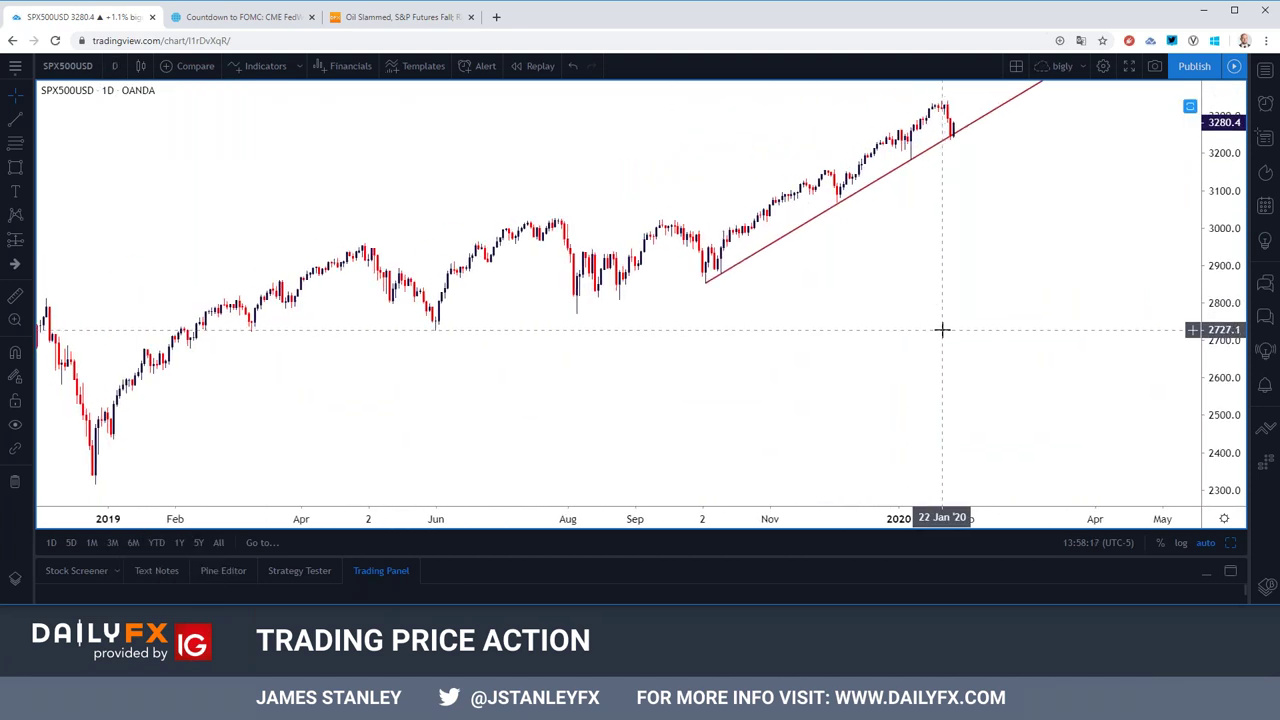
pyautogui.scroll(2, 942, 330)
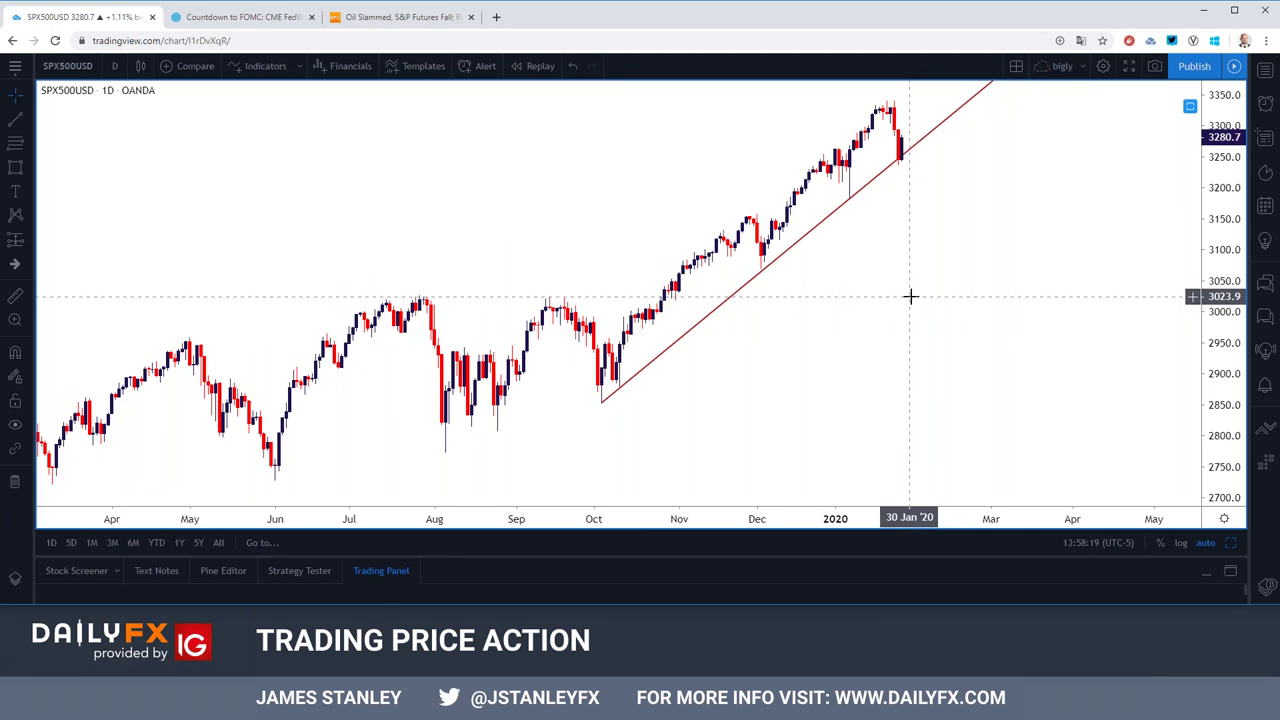
pyautogui.scroll(-3, 909, 296)
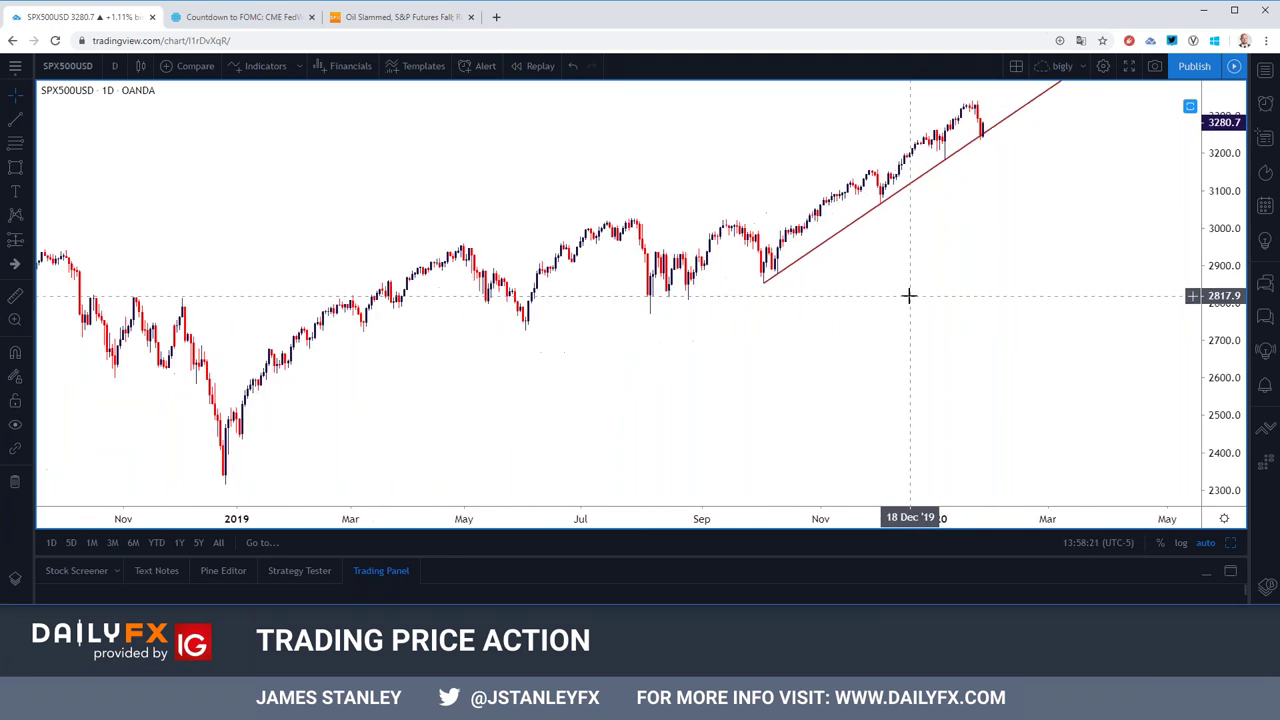
pyautogui.scroll(-2, 909, 296)
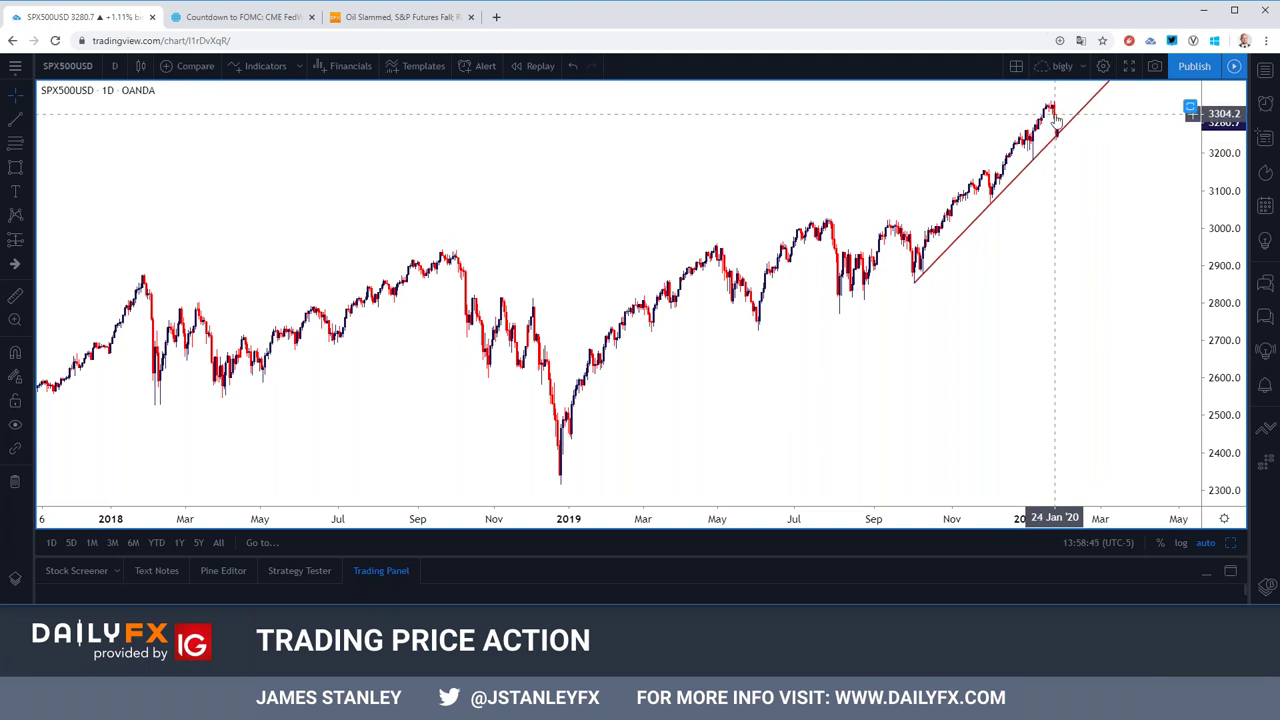
pyautogui.click(1057, 135)
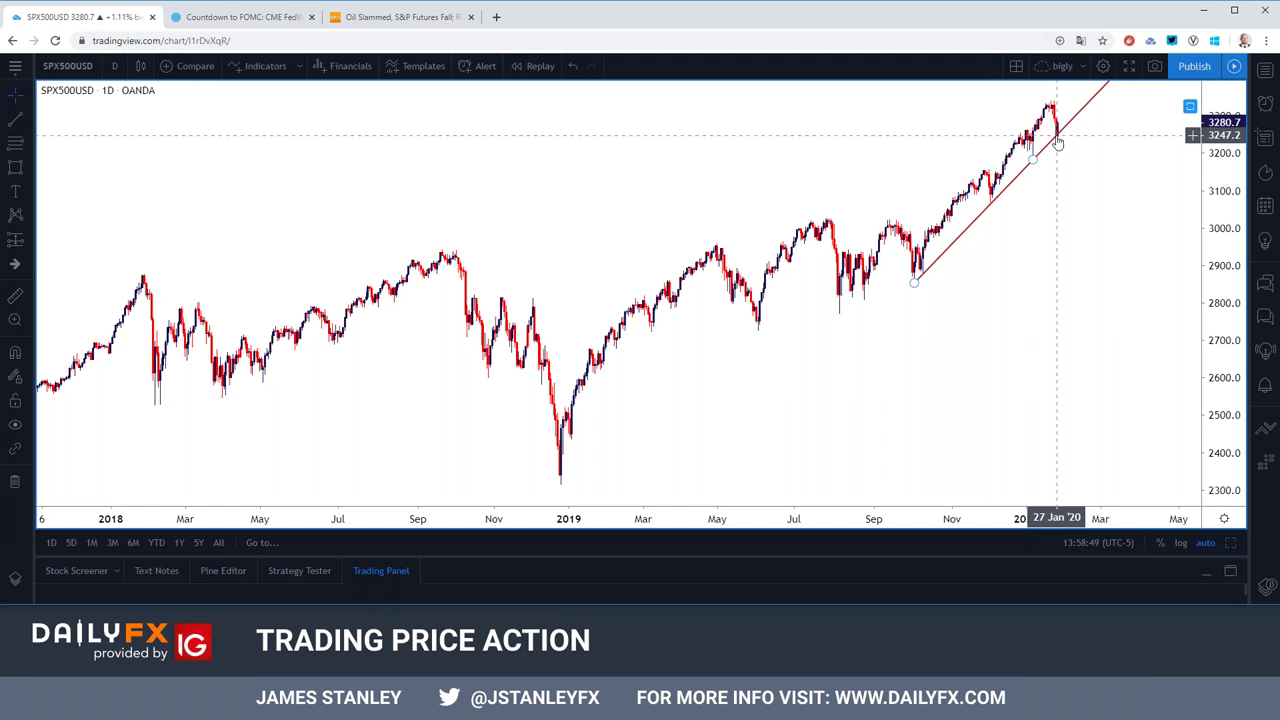
pyautogui.scroll(3, 1057, 140)
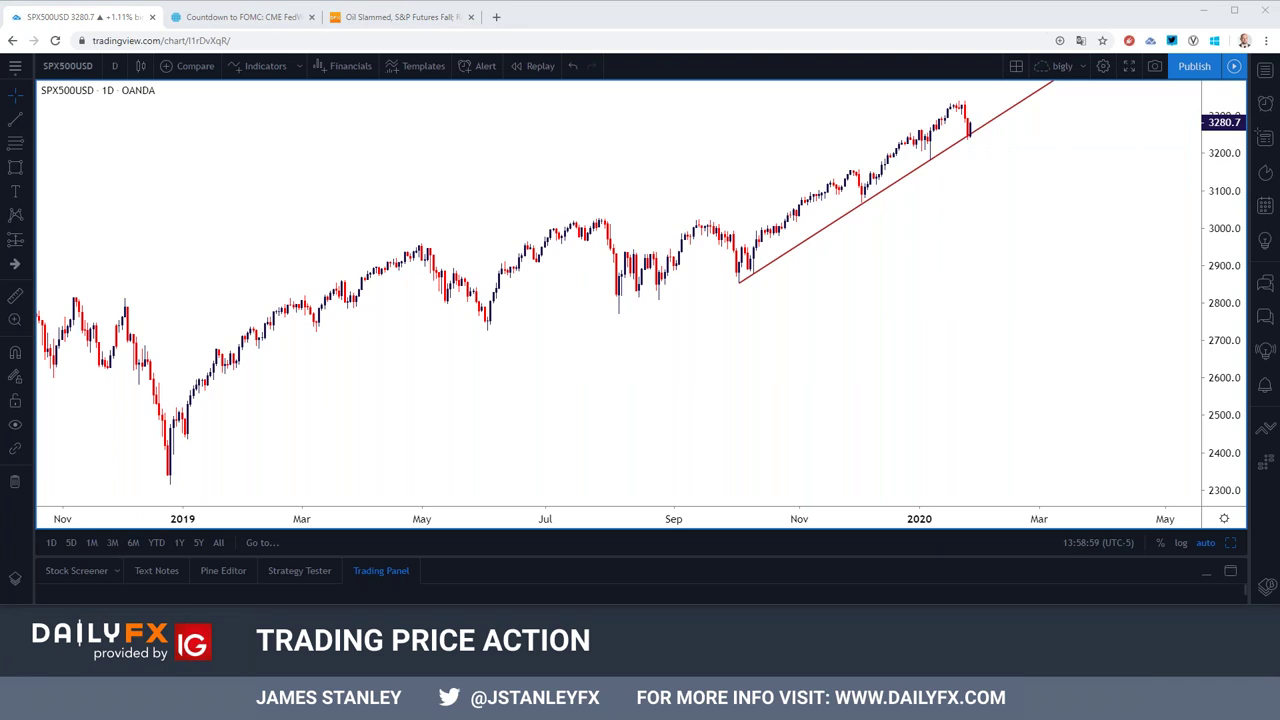
pyautogui.scroll(-3, 1080, 187)
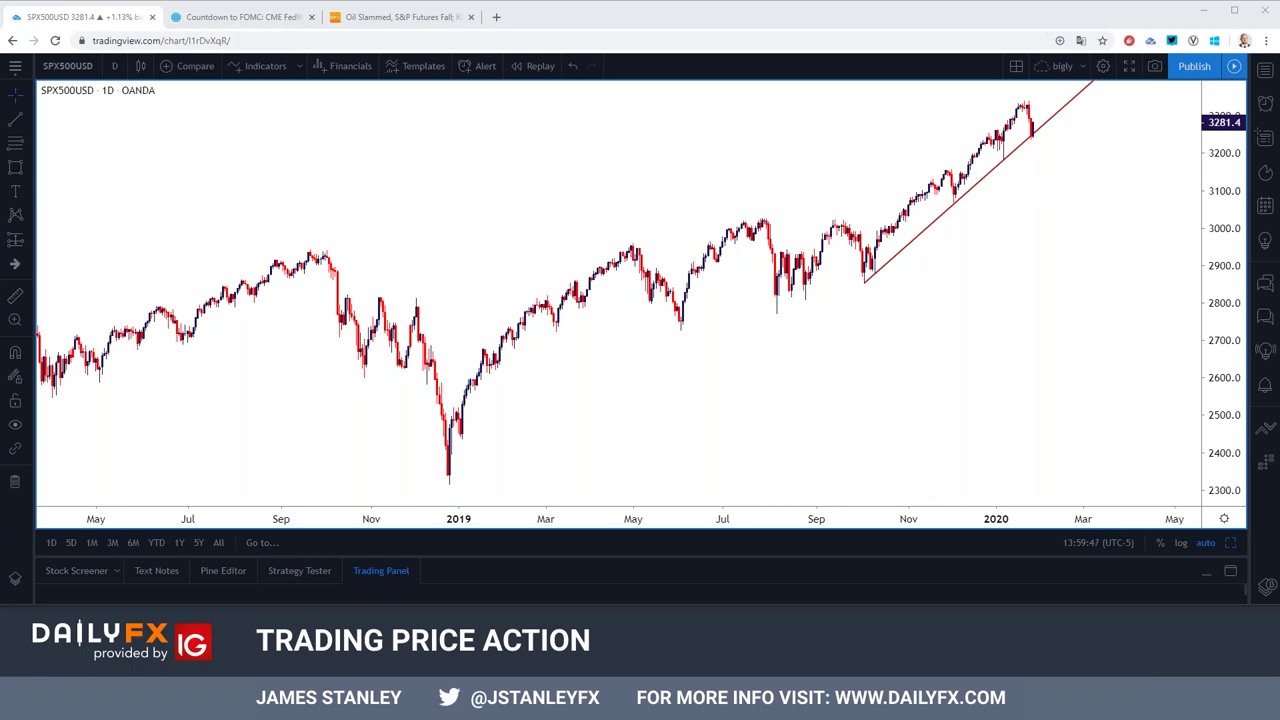
pyautogui.click(90, 65)
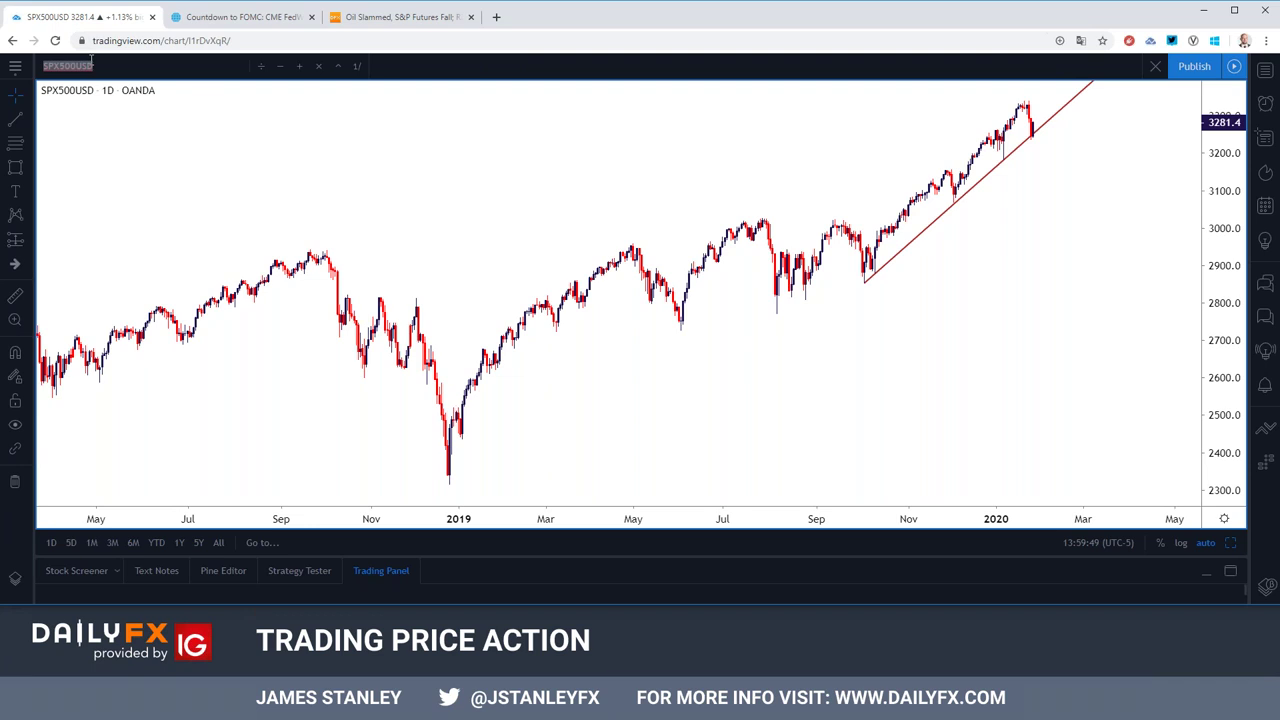
# Step: Load TVC:DXY and select its pink 98.50 zone among the marked levels
pyautogui.write('TVC:DXY')
pyautogui.press('Return')
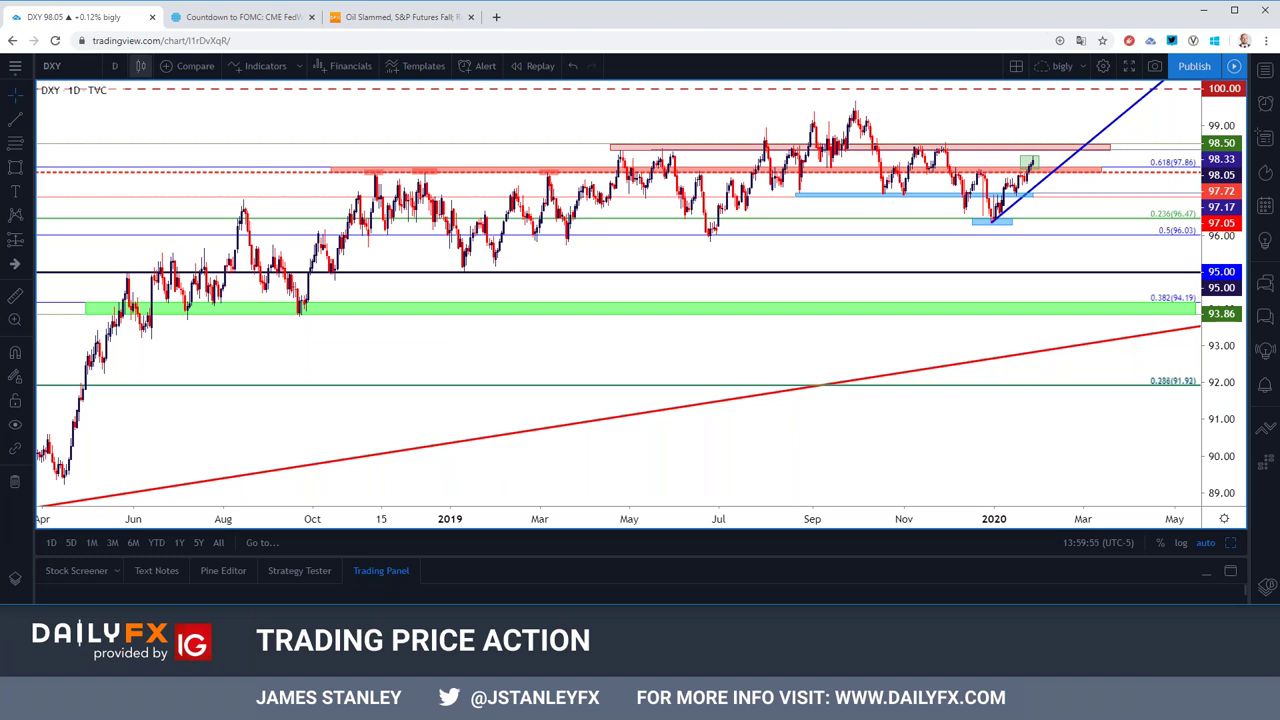
pyautogui.scroll(3, 481, 190)
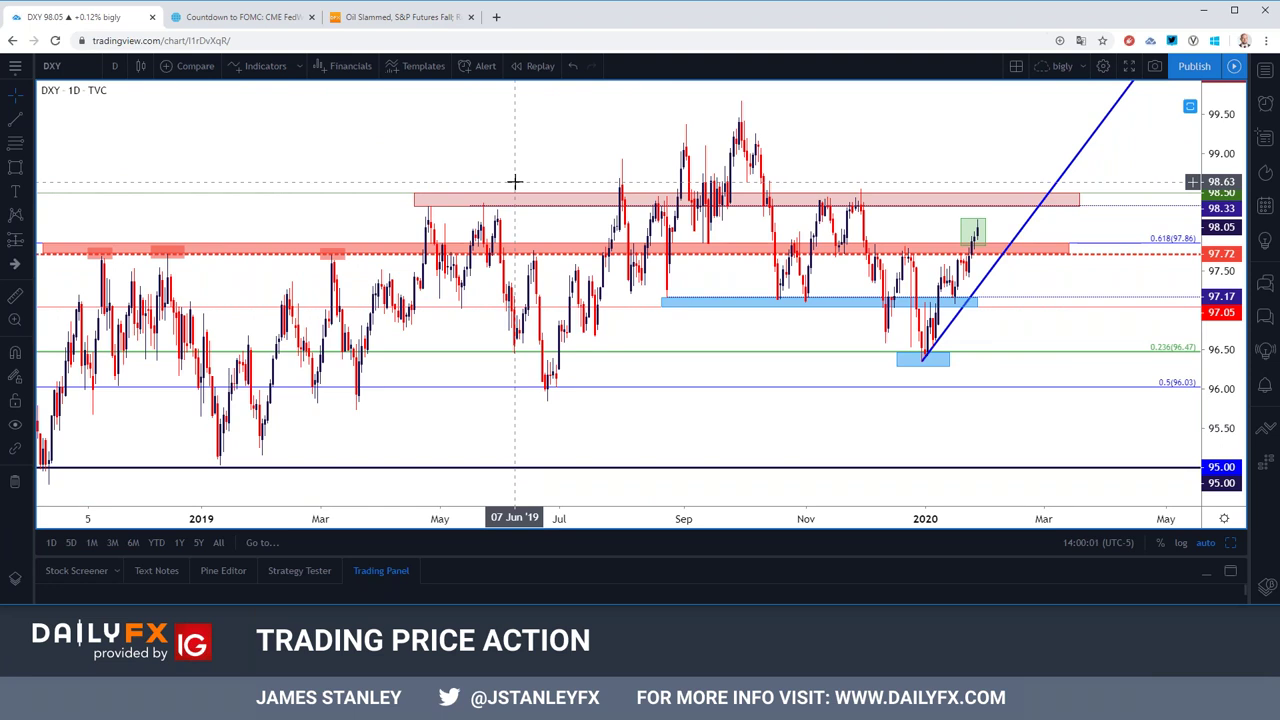
pyautogui.click(514, 192)
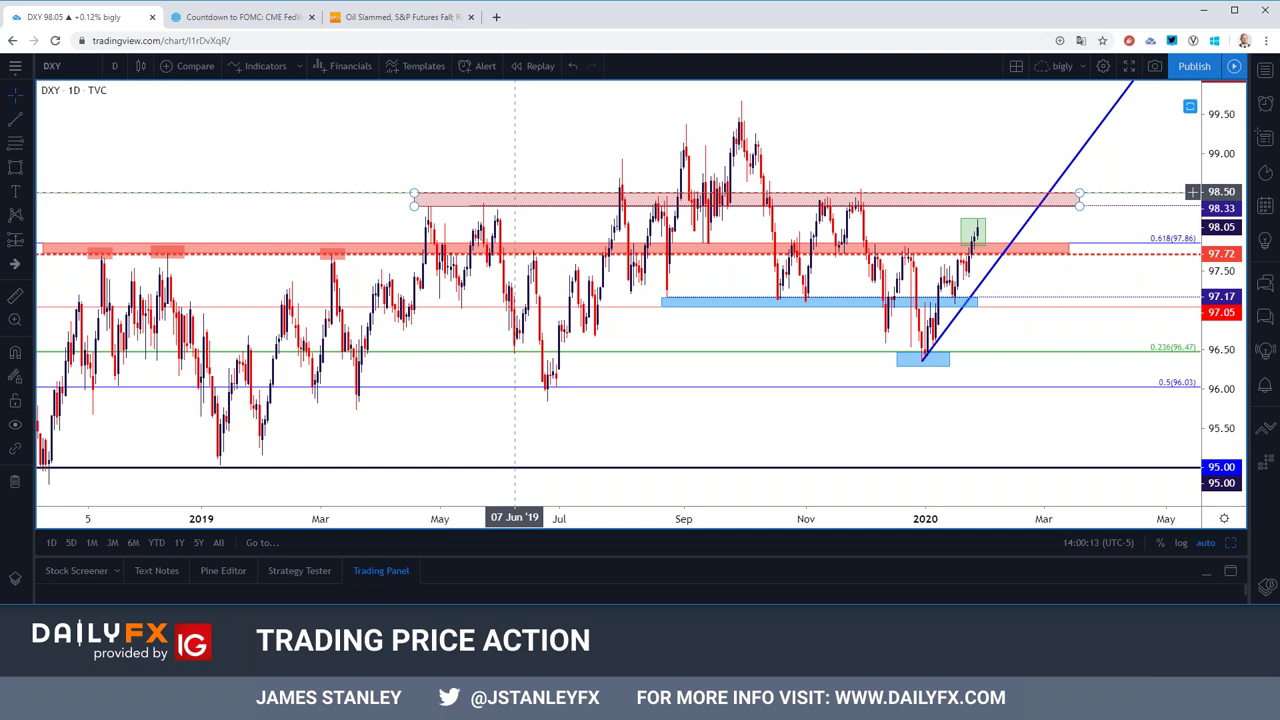
pyautogui.scroll(-2, 514, 190)
pyautogui.scroll(-2, 510, 185)
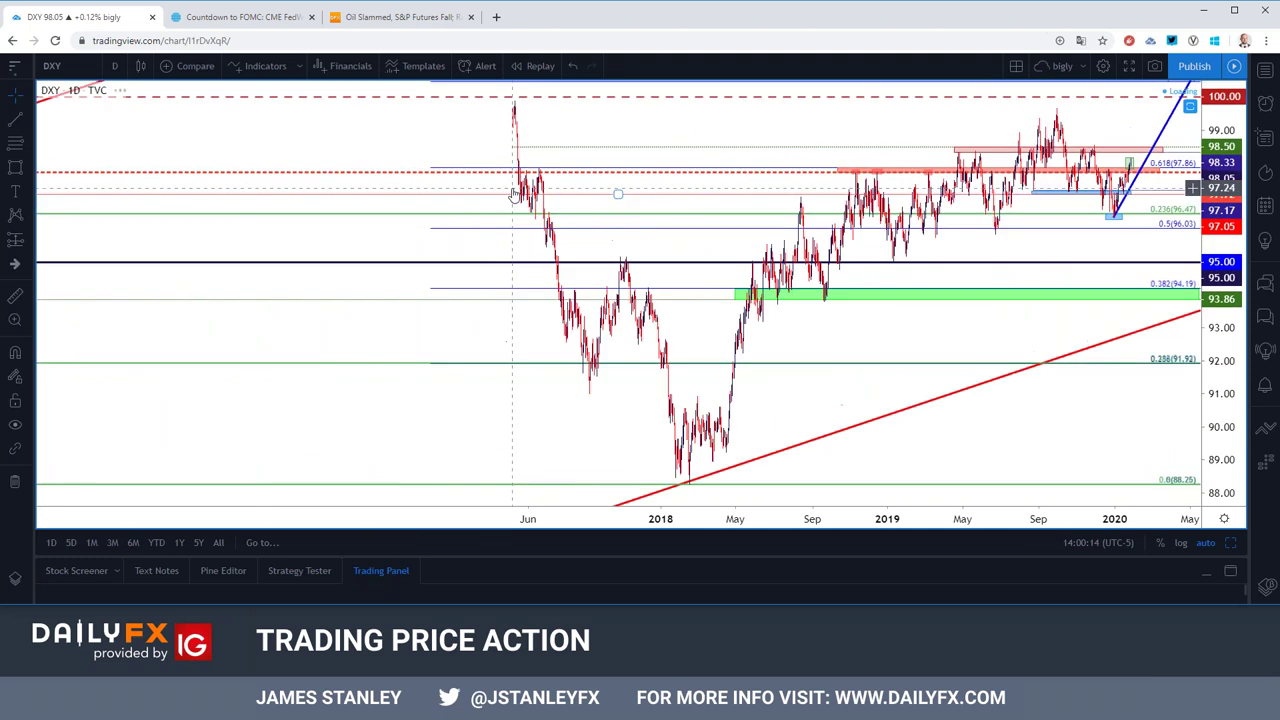
pyautogui.scroll(-2, 506, 180)
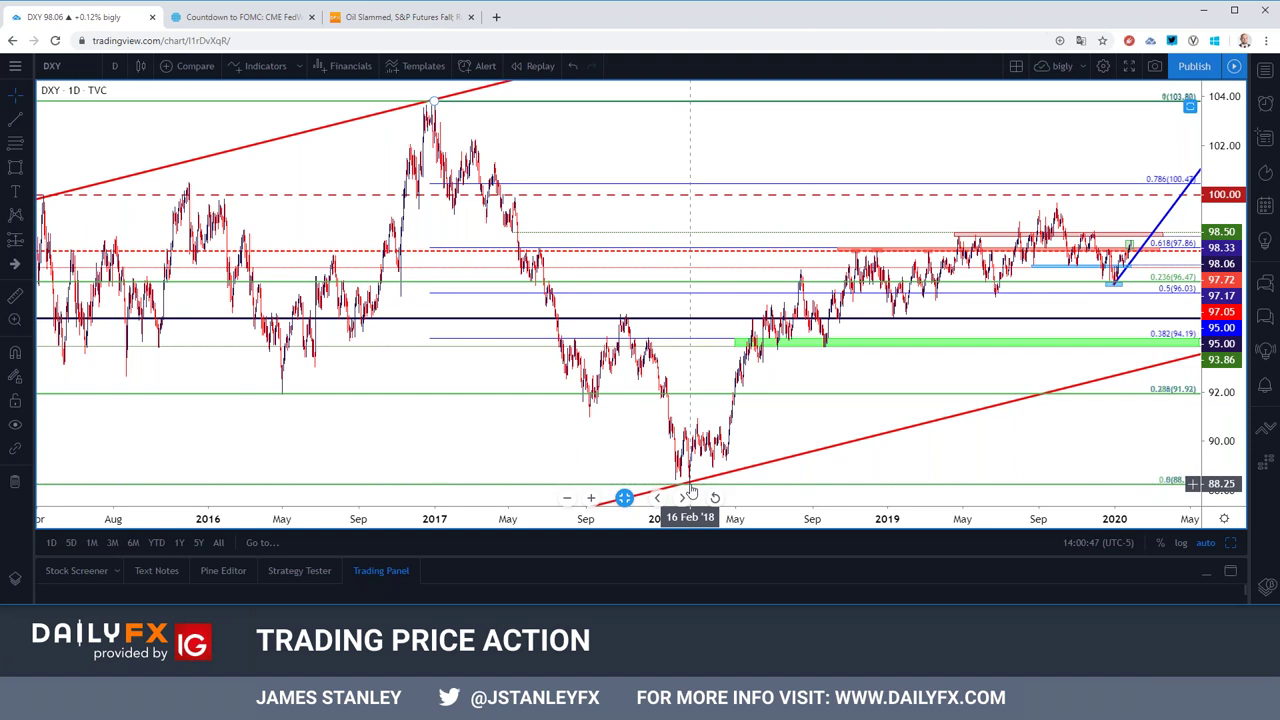
pyautogui.scroll(-2, 706, 429)
pyautogui.scroll(-2, 706, 420)
pyautogui.scroll(-1, 709, 419)
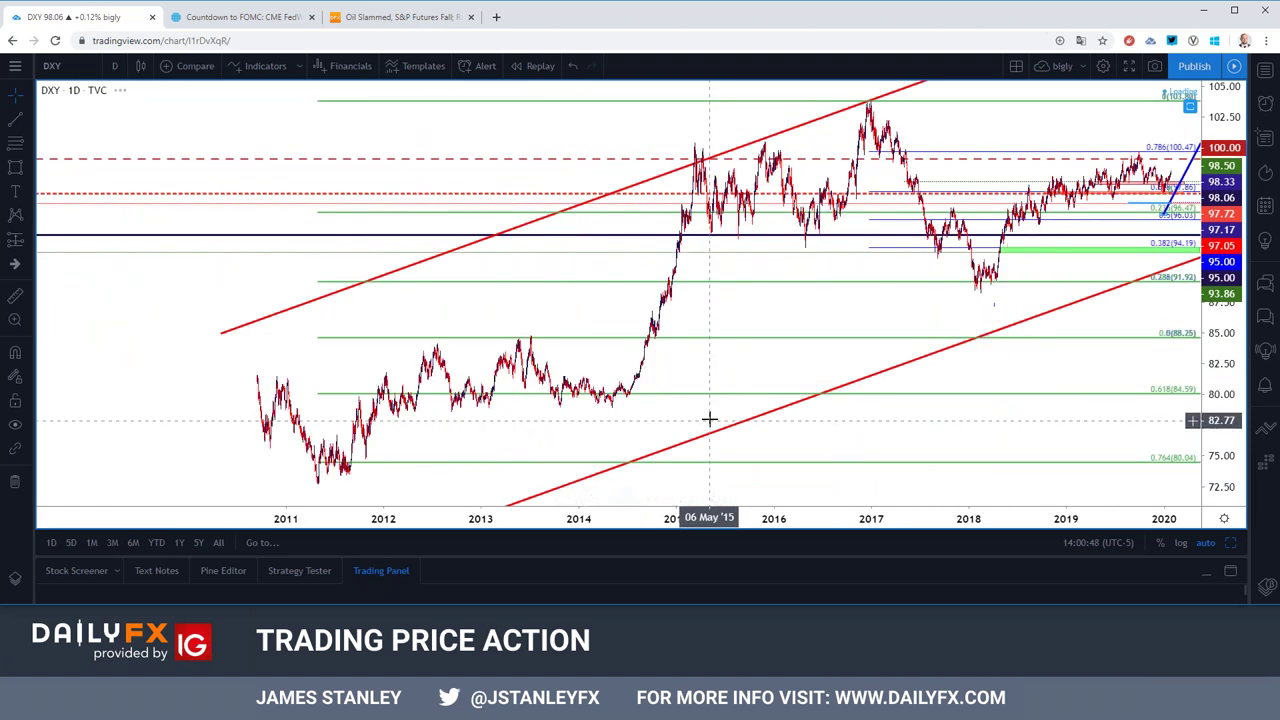
pyautogui.scroll(-2, 709, 419)
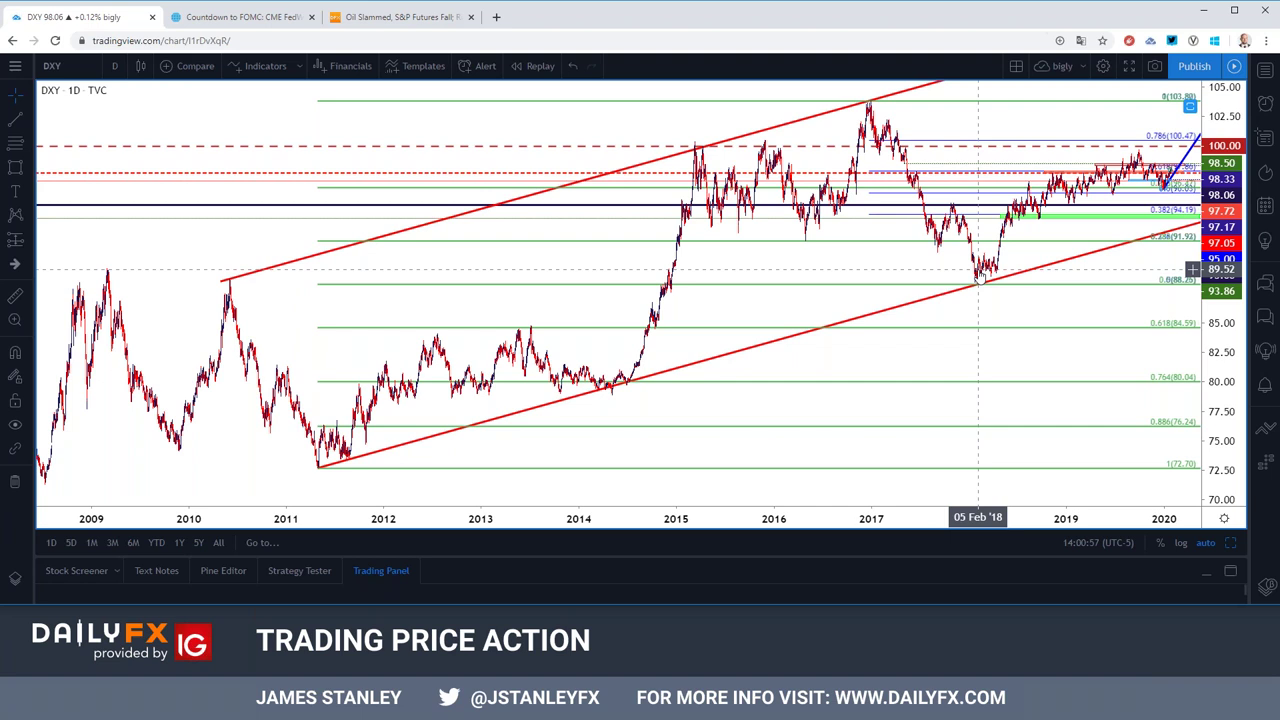
pyautogui.scroll(3, 978, 275)
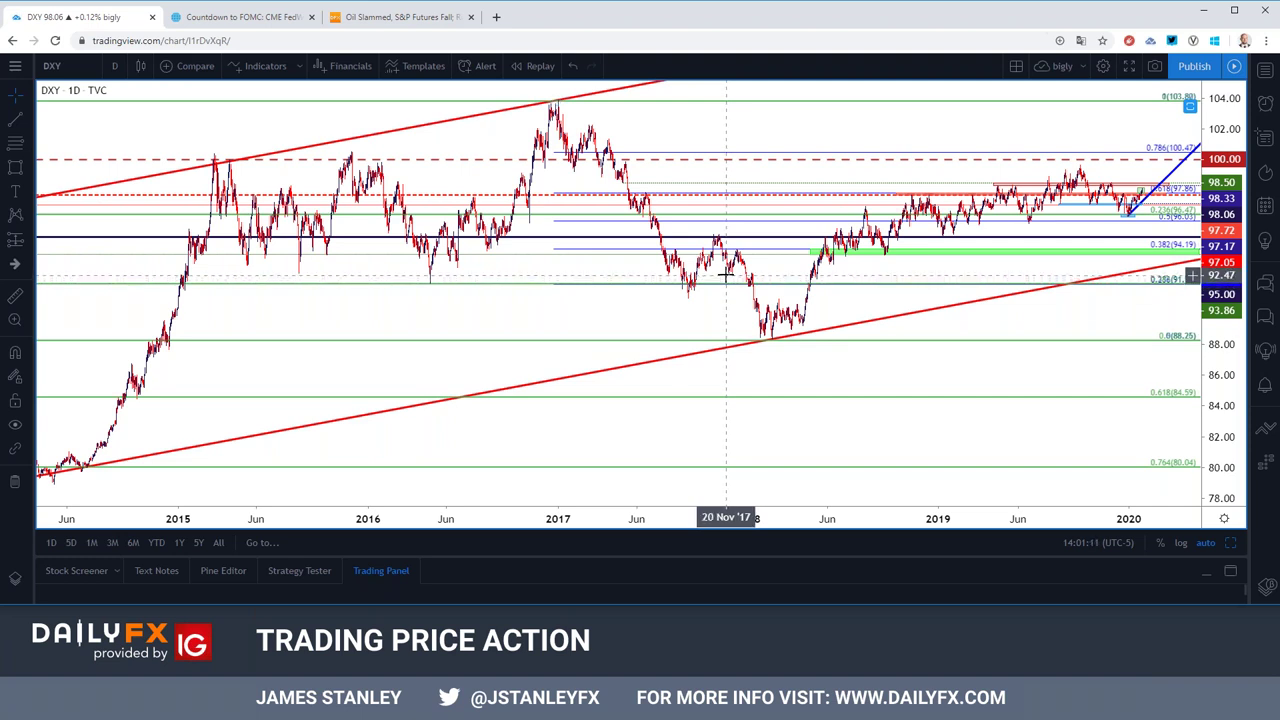
pyautogui.scroll(2, 725, 275)
pyautogui.scroll(2, 725, 272)
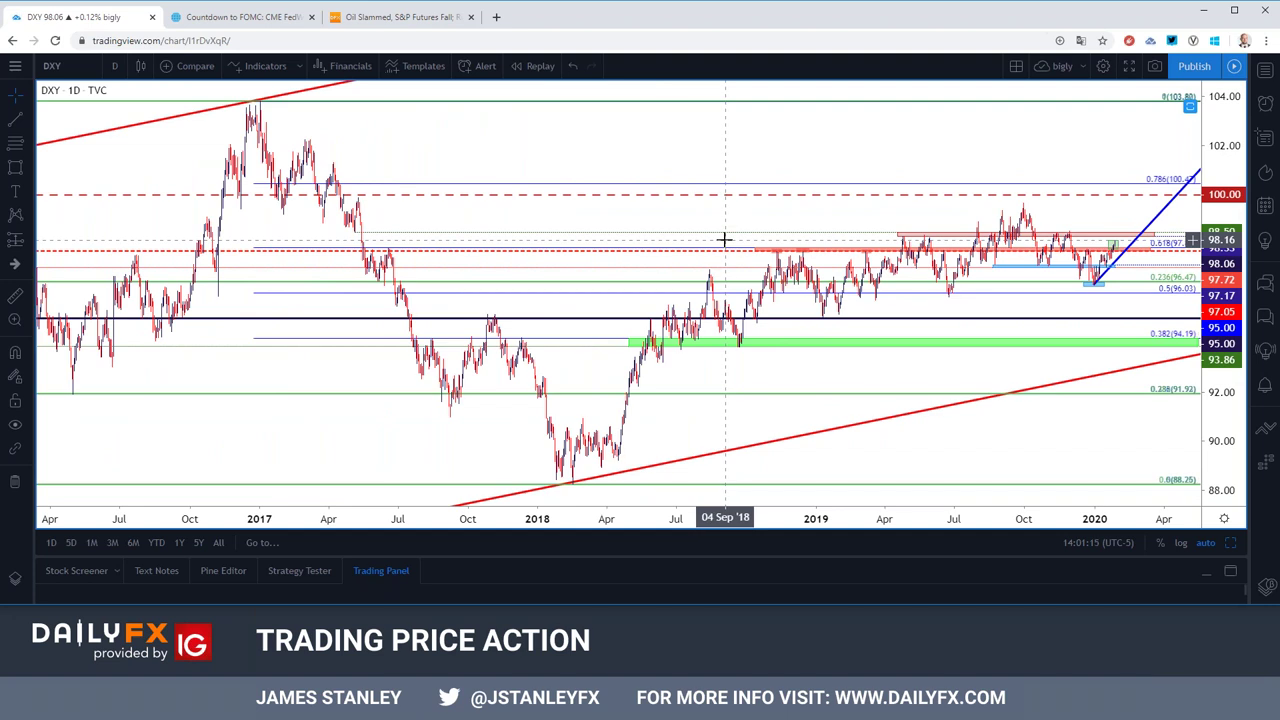
pyautogui.scroll(2, 725, 240)
pyautogui.scroll(2, 723, 240)
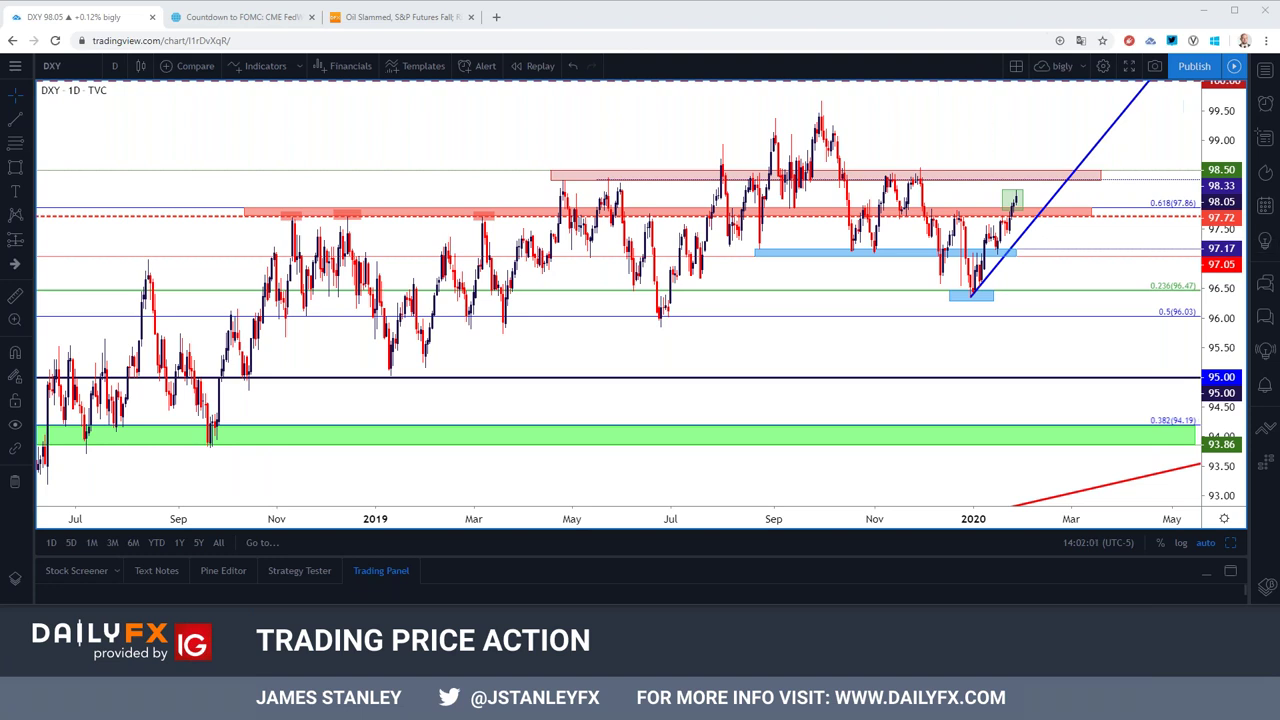
pyautogui.click(92, 68)
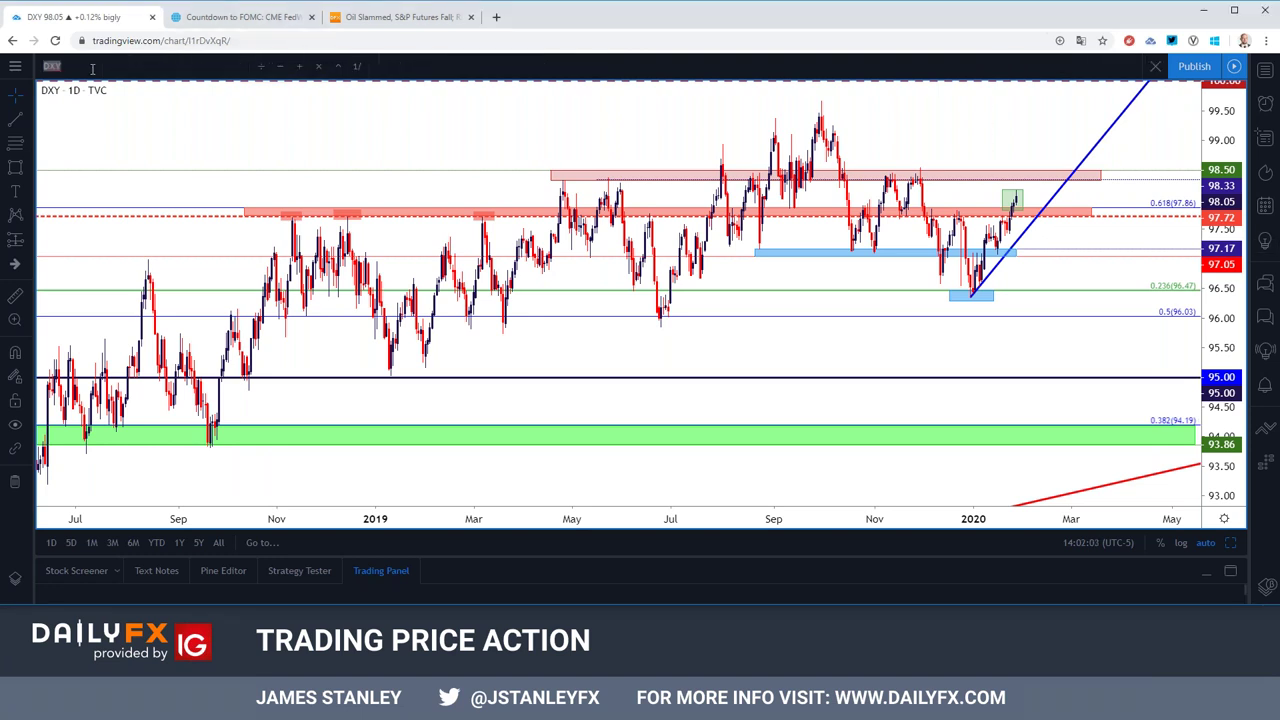
# Step: Load FOREXCOM:GBPUSD and set it to 4-hour candles
pyautogui.write('FOREXCOM:GBPUSD')
pyautogui.press('Return')
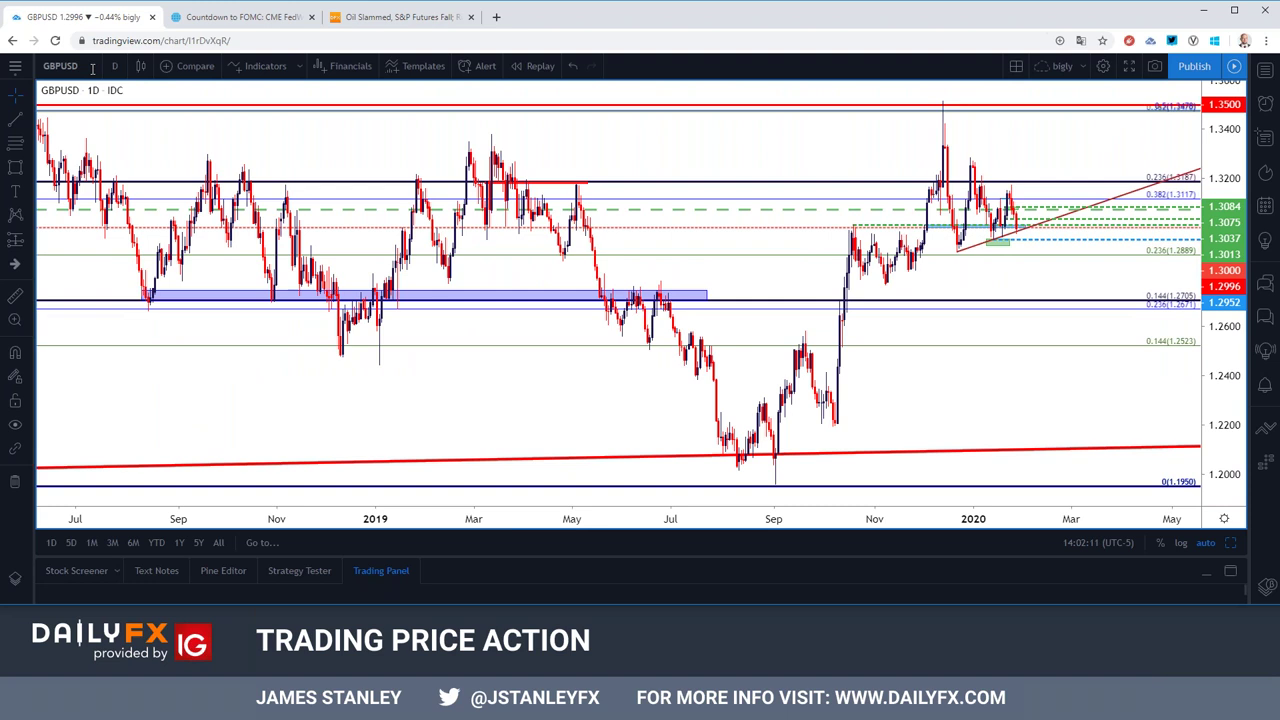
pyautogui.click(114, 66)
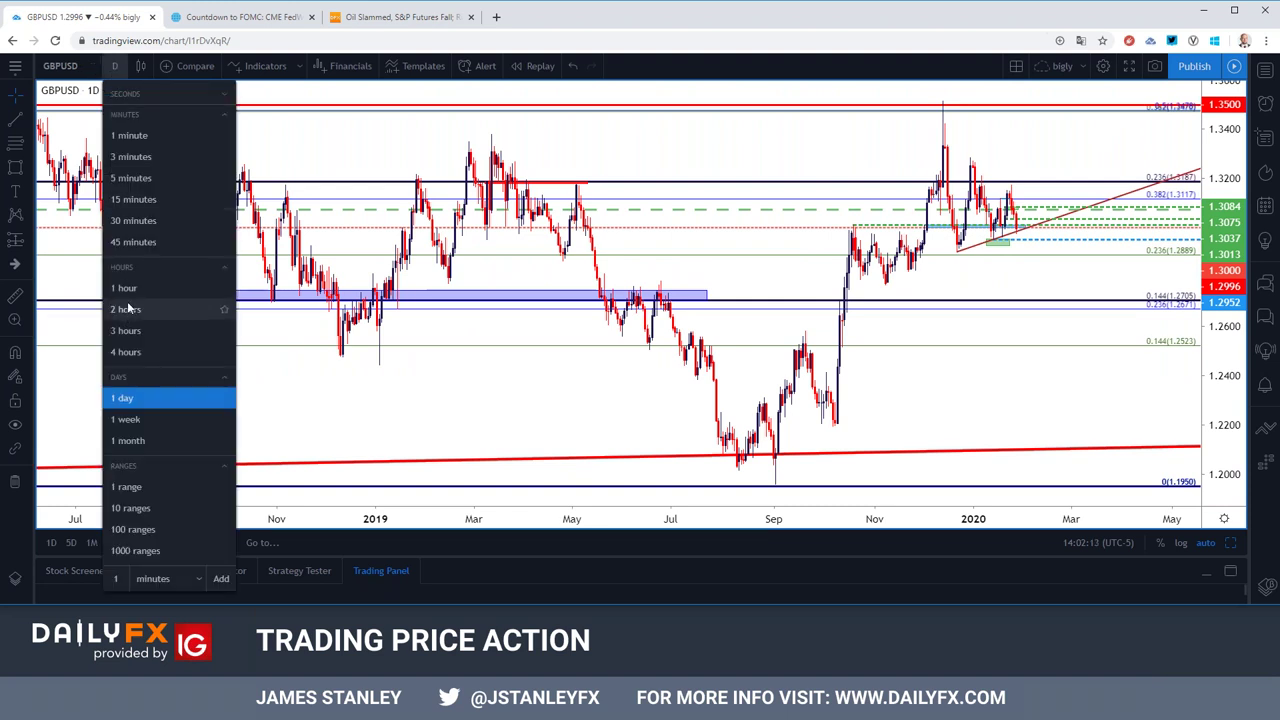
pyautogui.click(127, 352)
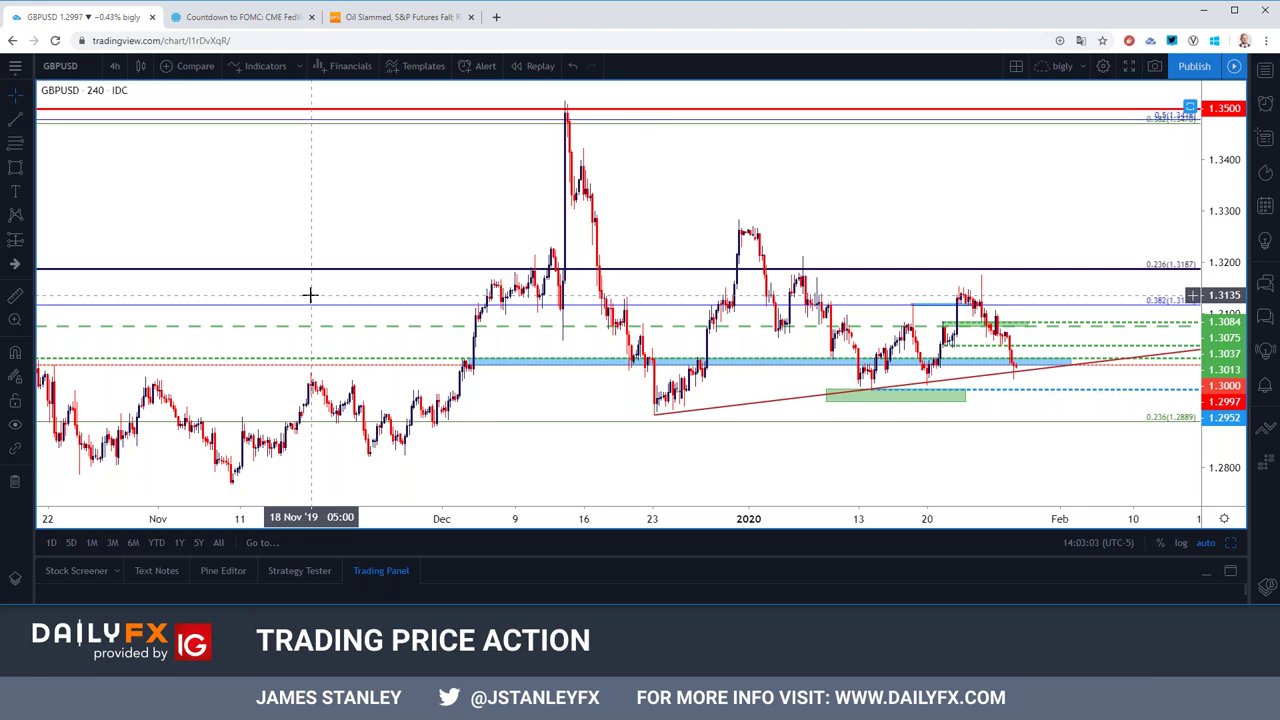
# Step: Try GBPUSD on daily, then monthly candles, settling on the weekly timeframe
pyautogui.click(114, 66)
pyautogui.click(160, 398)
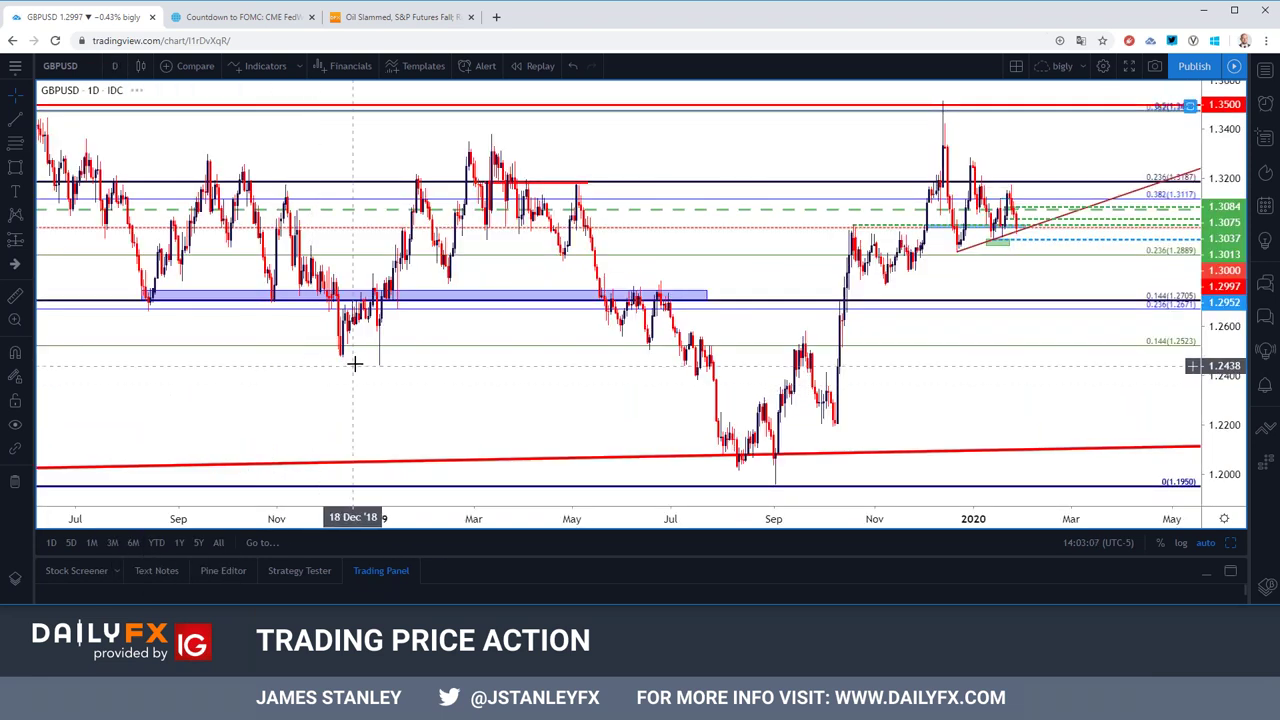
pyautogui.click(120, 67)
pyautogui.click(163, 447)
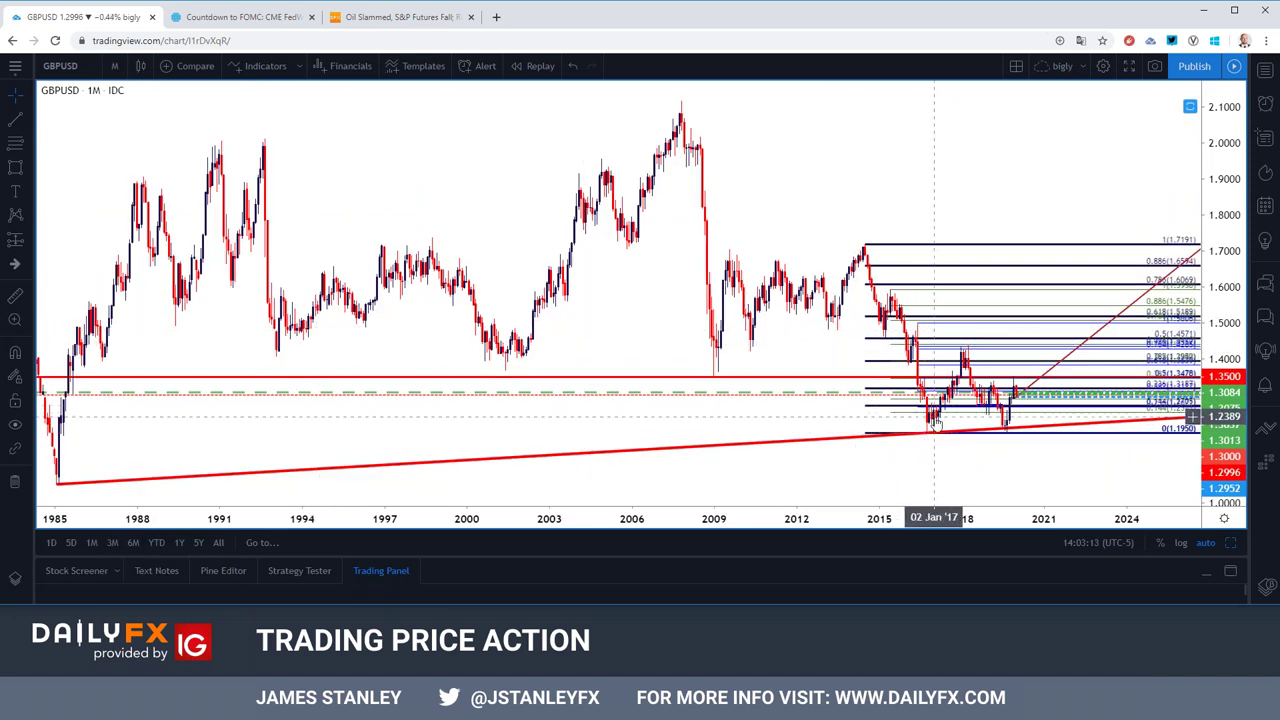
pyautogui.scroll(5, 935, 422)
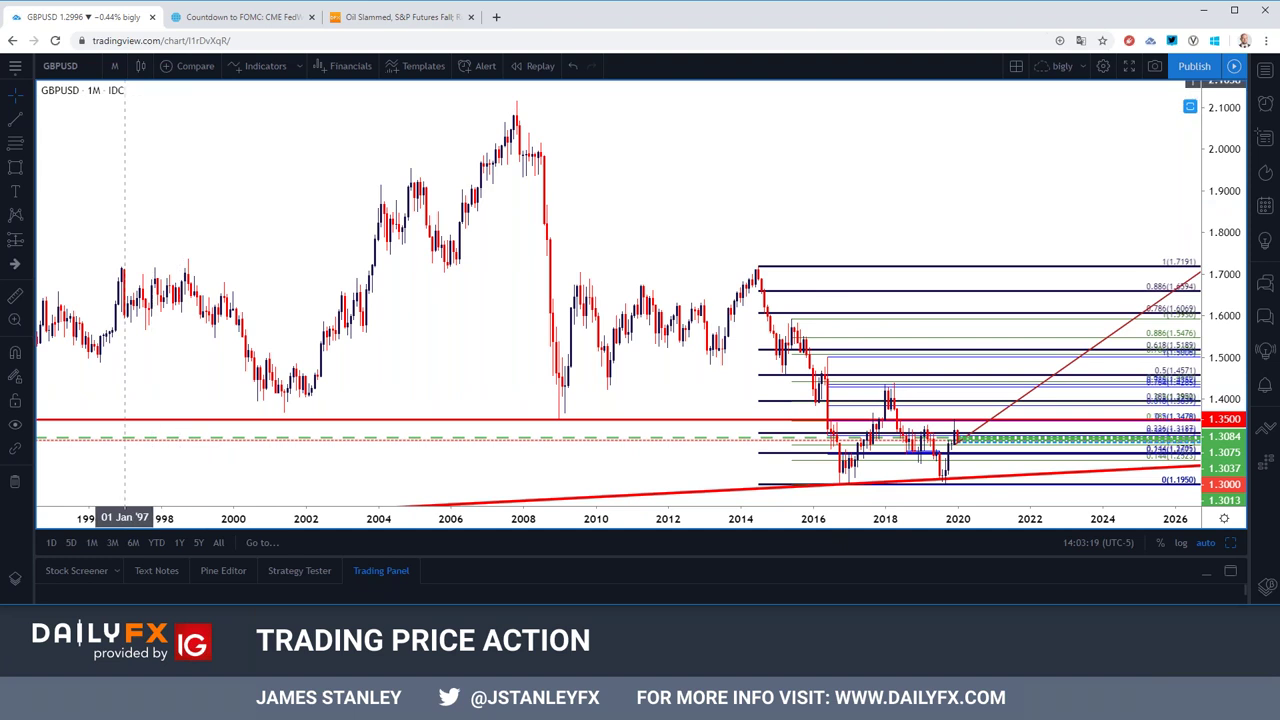
pyautogui.click(114, 66)
pyautogui.click(161, 419)
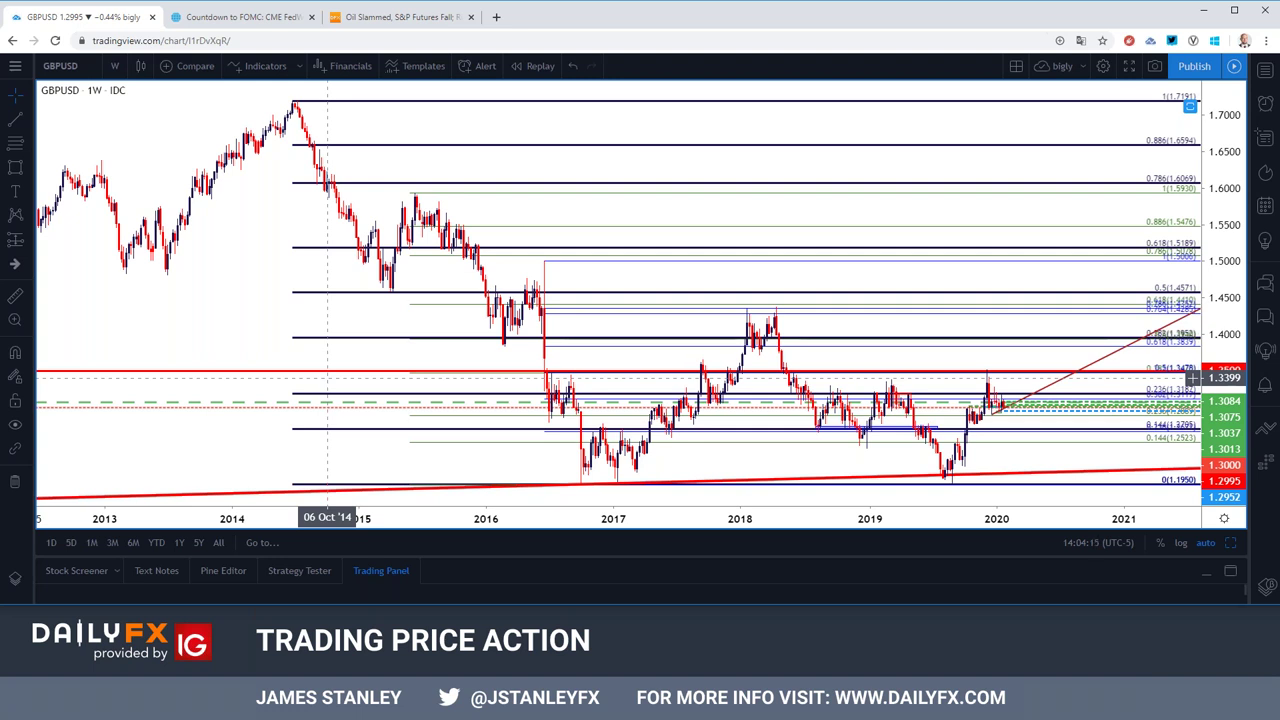
# Step: Zoom the weekly GBPUSD chart in to span roughly 2016 to 2021
pyautogui.scroll(1, 327, 377)
pyautogui.scroll(1, 327, 377)
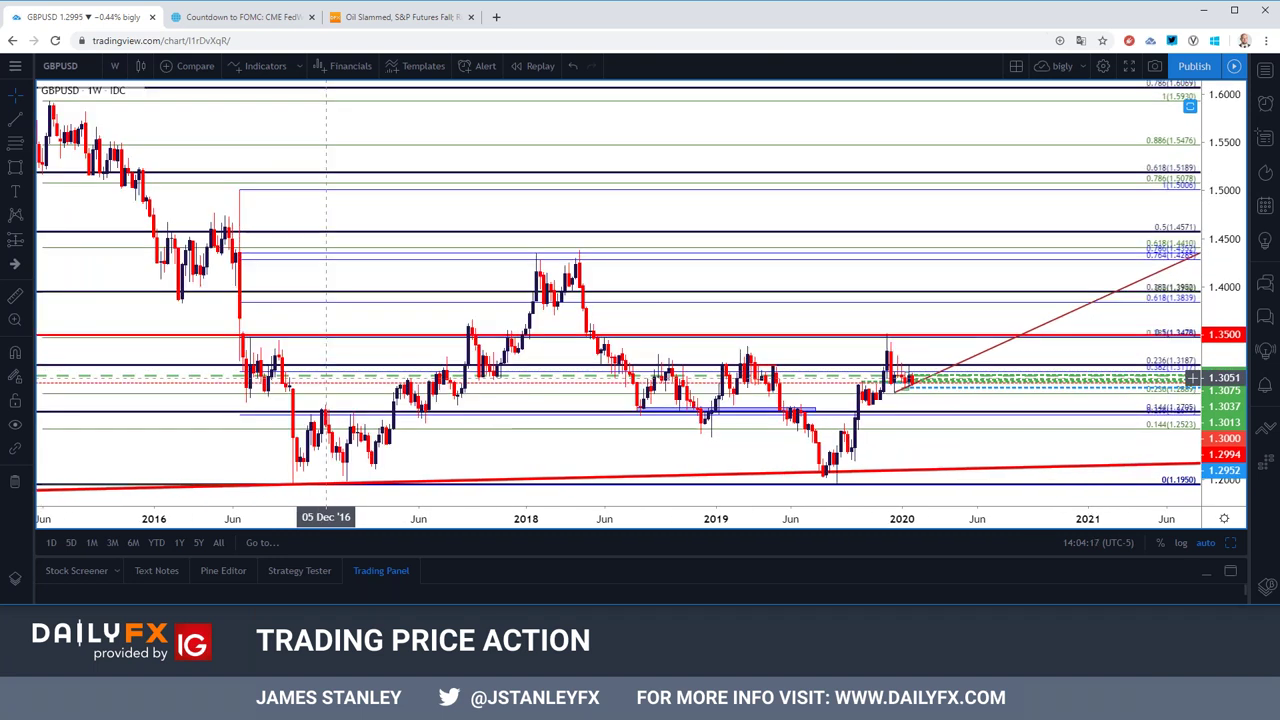